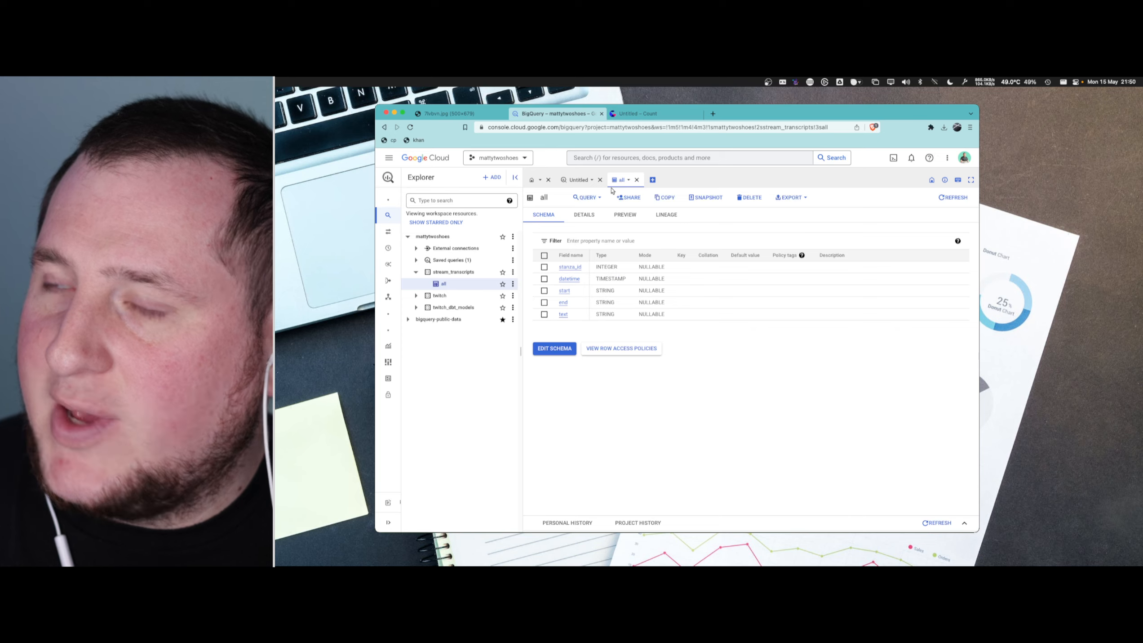
- Preview the rows of the stream_transcripts "all" table and examine the first row's stanza_id, datetime, start, end and text values
{"action": "left_click_drag", "start_coordinate": [737, 113], "coordinate": [895, 110]}
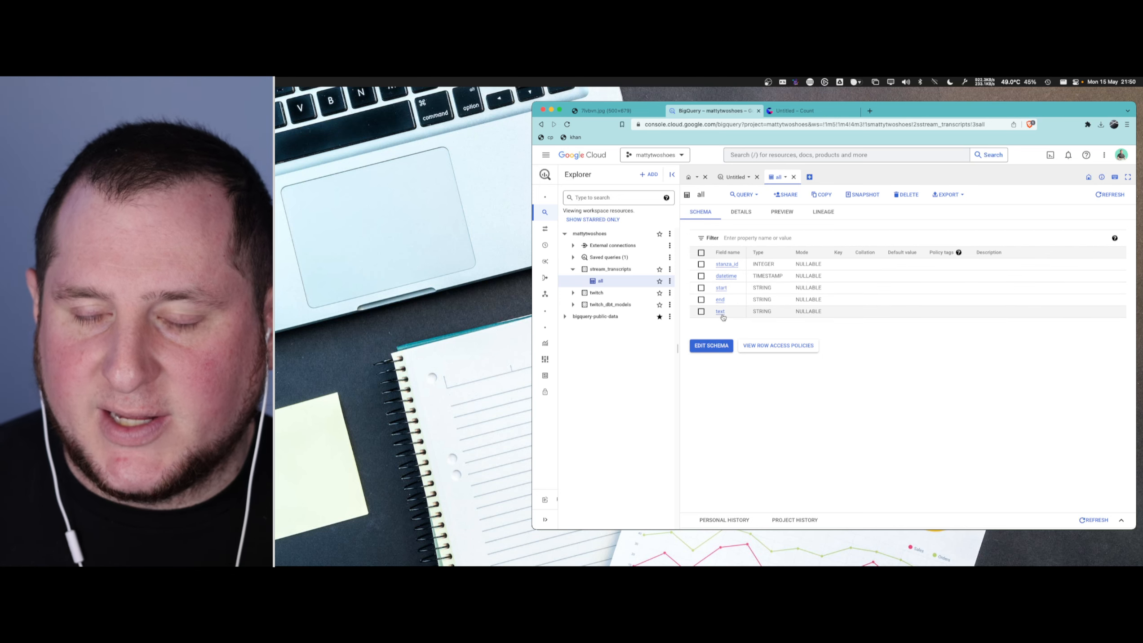
{"action": "left_click", "coordinate": [776, 215]}
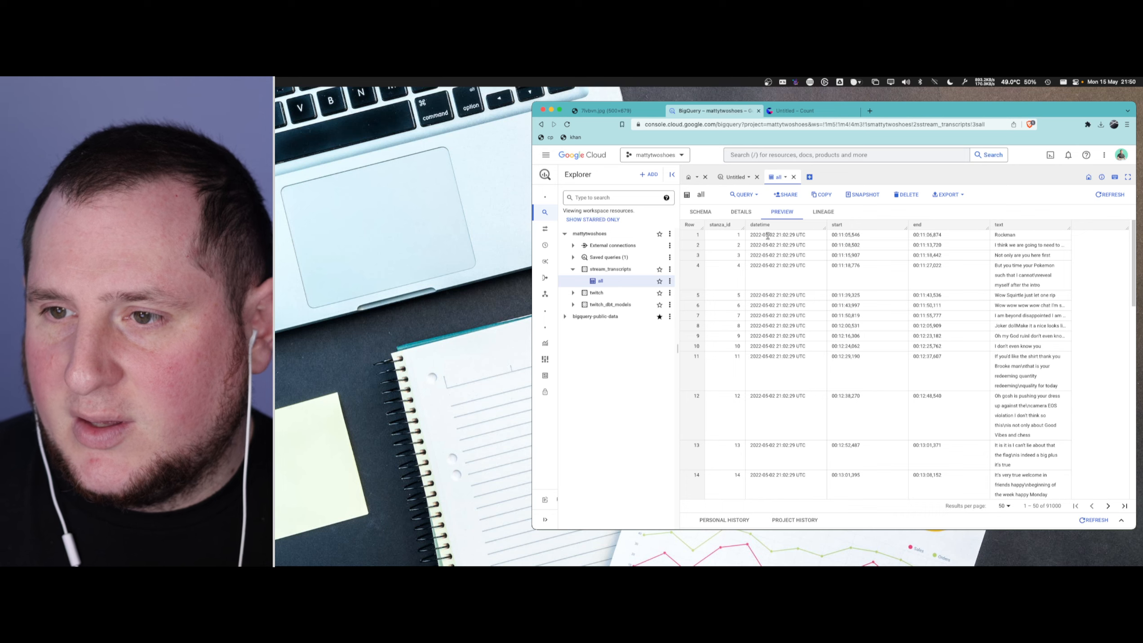
{"action": "left_click_drag", "start_coordinate": [759, 234], "coordinate": [815, 239]}
{"action": "left_click", "coordinate": [740, 234]}
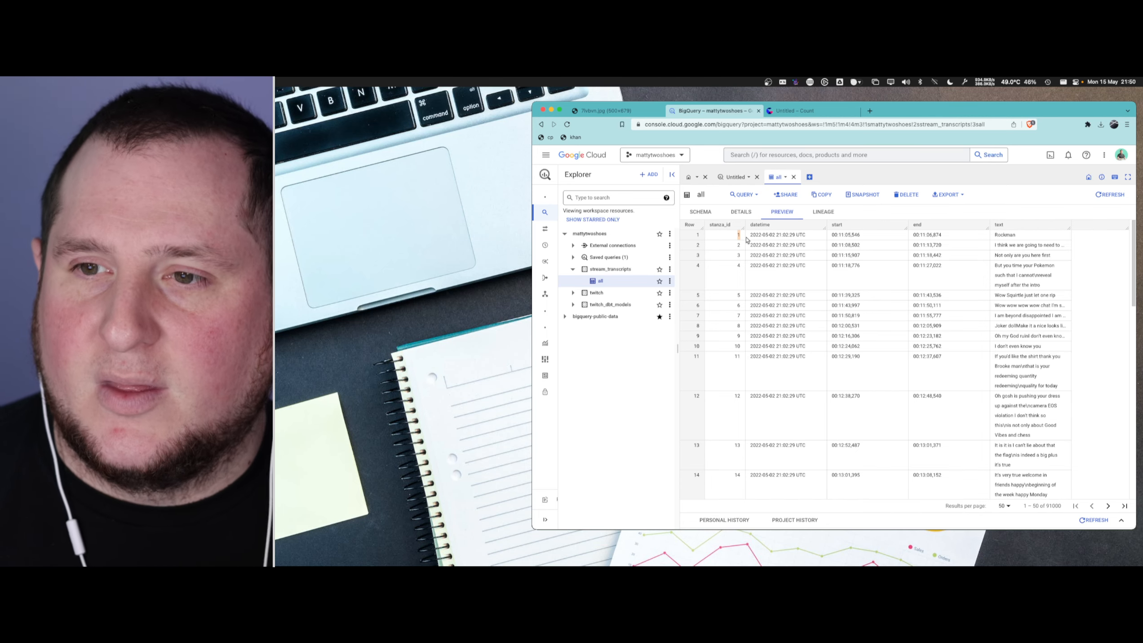
{"action": "left_click_drag", "start_coordinate": [735, 246], "coordinate": [744, 247]}
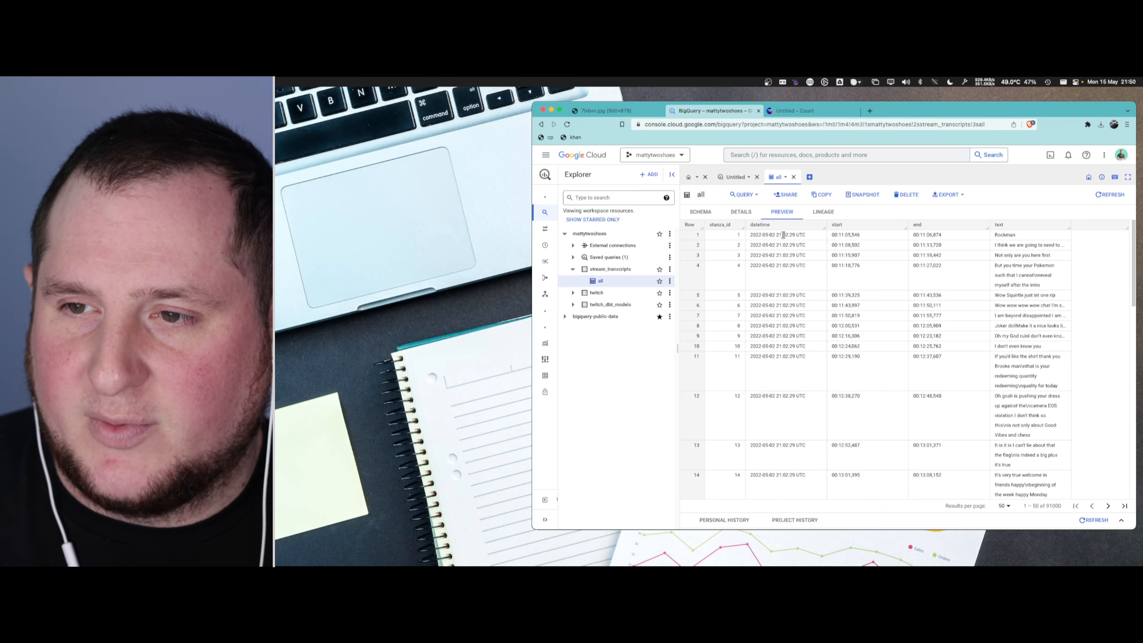
{"action": "left_click", "coordinate": [752, 234]}
{"action": "mouse_move", "coordinate": [803, 234]}
{"action": "left_mouse_down"}
{"action": "mouse_move", "coordinate": [761, 234]}
{"action": "mouse_move", "coordinate": [816, 235]}
{"action": "left_mouse_up"}
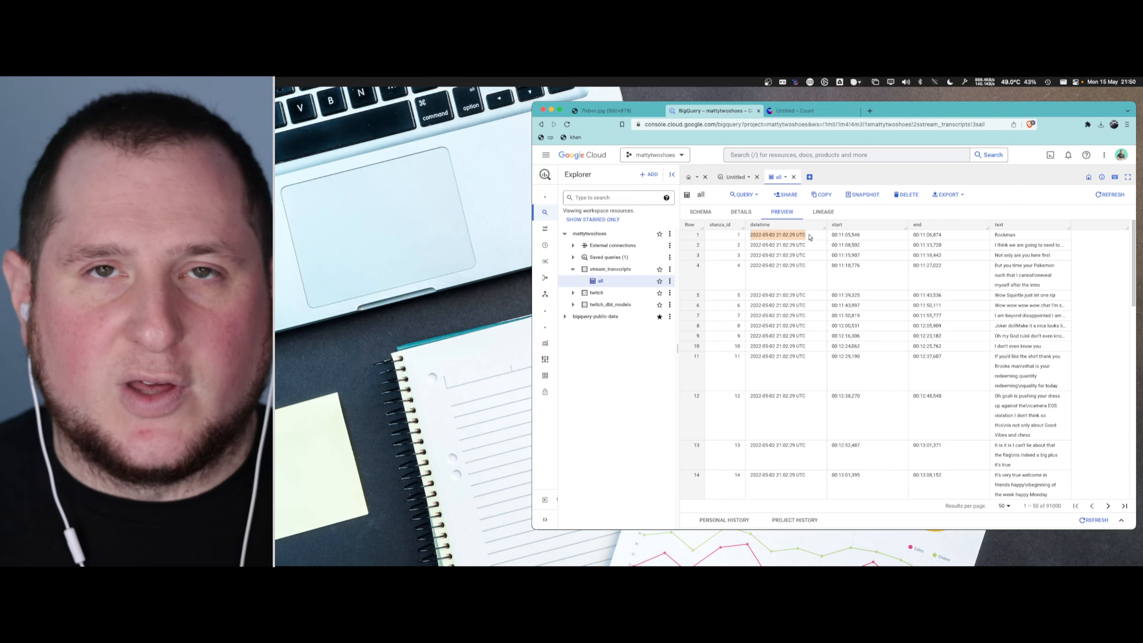
{"action": "left_click", "coordinate": [816, 237]}
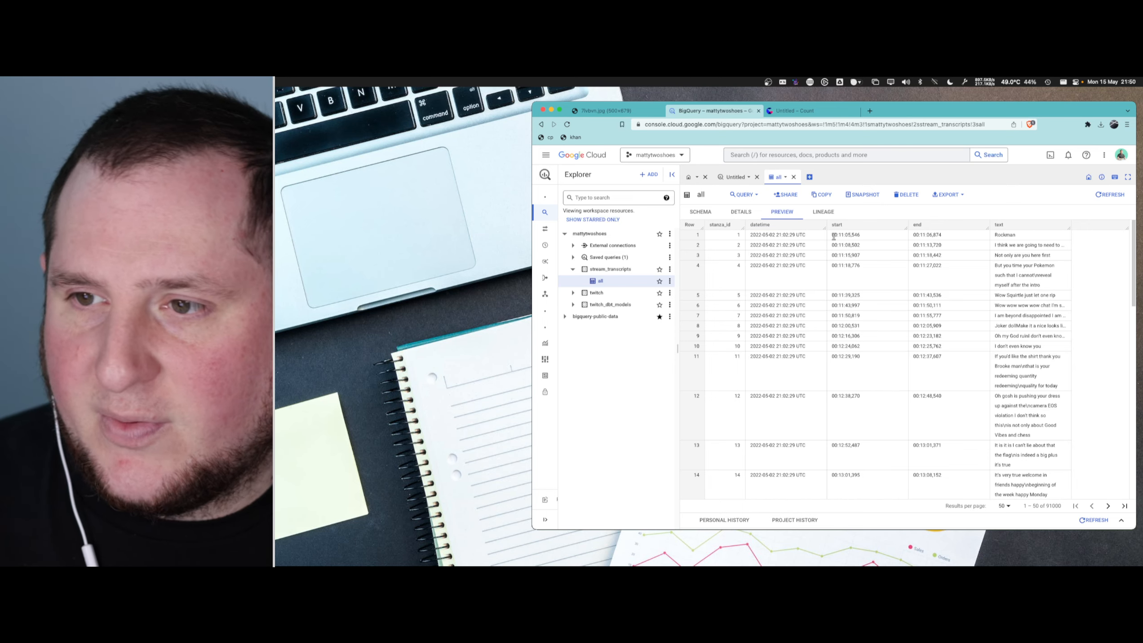
{"action": "left_click_drag", "start_coordinate": [832, 236], "coordinate": [956, 237]}
{"action": "left_click", "coordinate": [958, 240]}
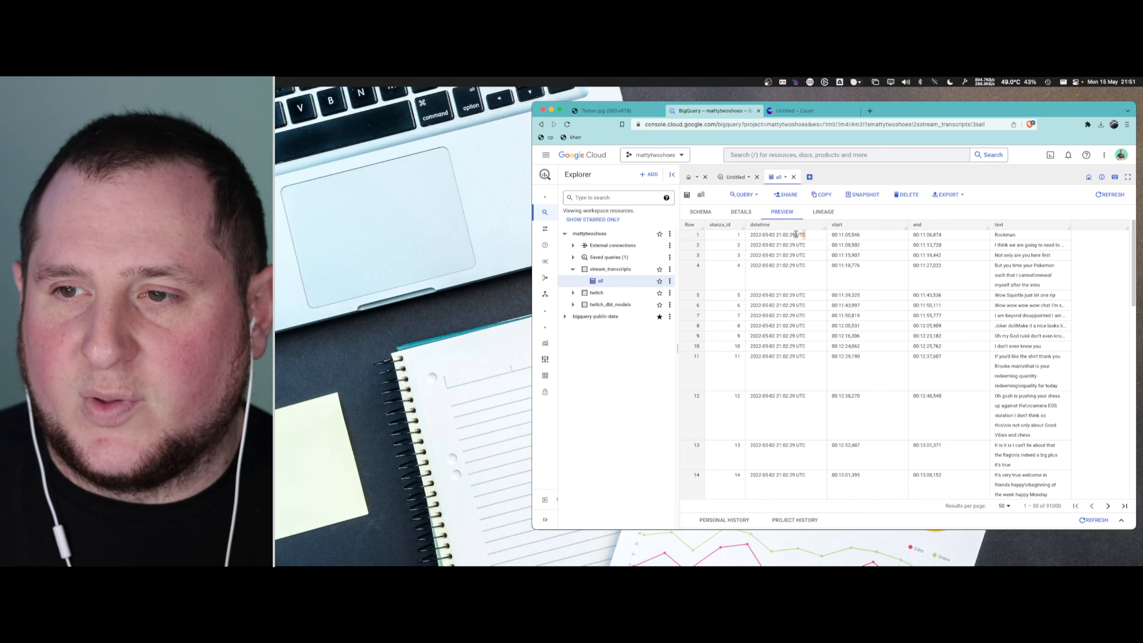
{"action": "left_click_drag", "start_coordinate": [830, 235], "coordinate": [877, 238]}
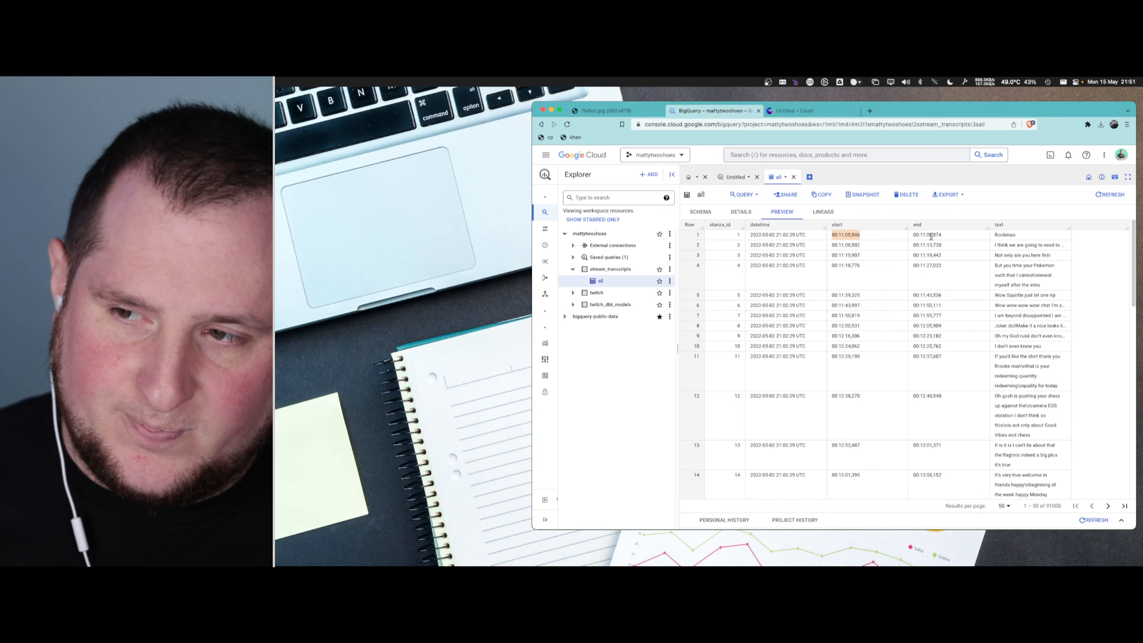
{"action": "double_click", "coordinate": [1005, 235]}
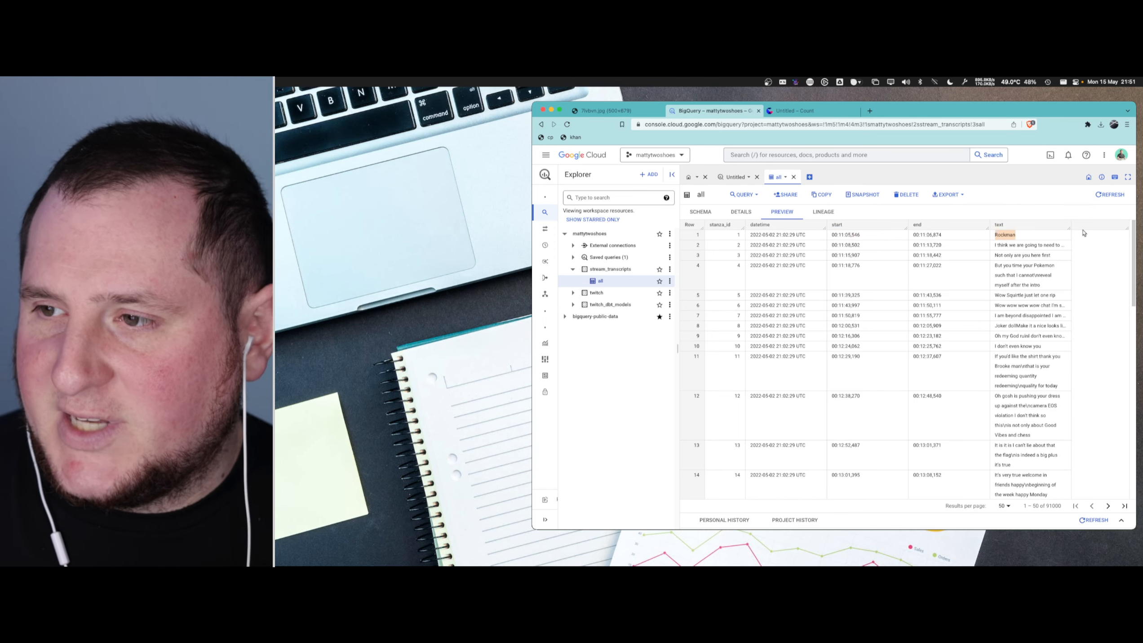
- Widen the text column of the table preview and read through the transcript lines
{"action": "left_click_drag", "start_coordinate": [1069, 228], "coordinate": [1107, 229]}
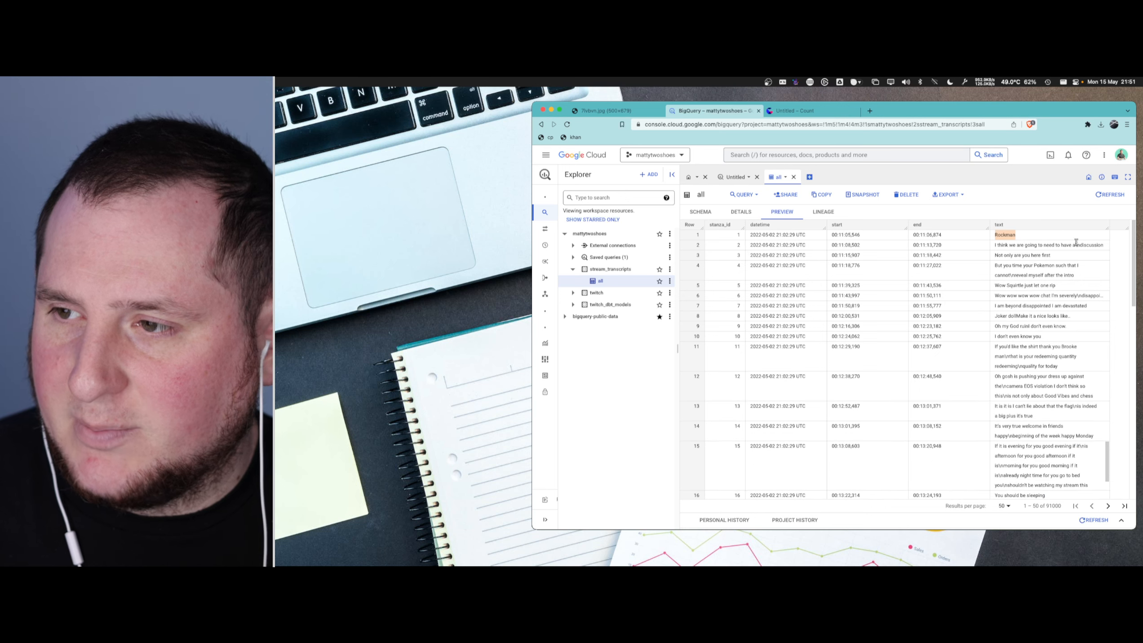
{"action": "left_click", "coordinate": [1005, 316]}
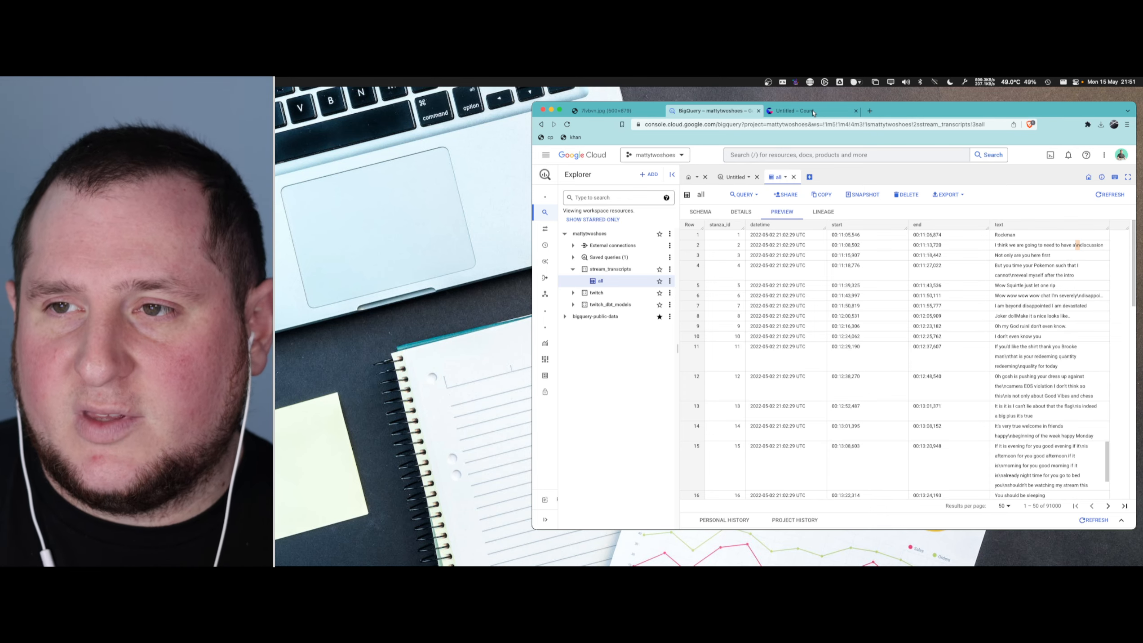
{"action": "scroll", "coordinate": [933, 307], "scroll_direction": "down", "scroll_amount": 1}
{"action": "scroll", "coordinate": [991, 323], "scroll_direction": "down", "scroll_amount": 8}
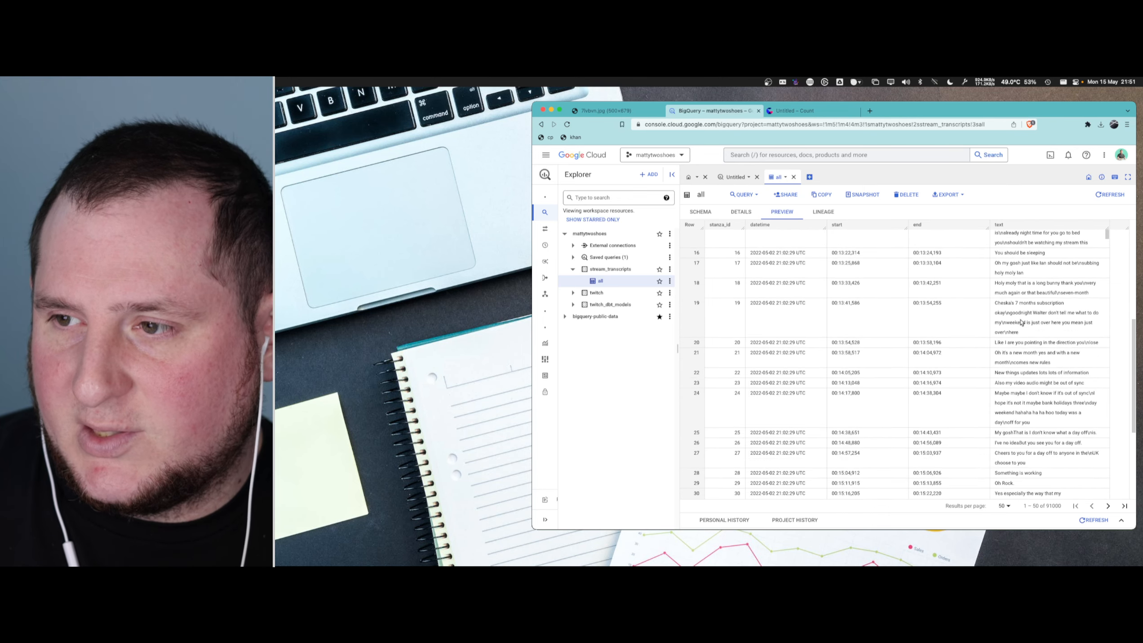
{"action": "scroll", "coordinate": [976, 377], "scroll_direction": "down", "scroll_amount": 3}
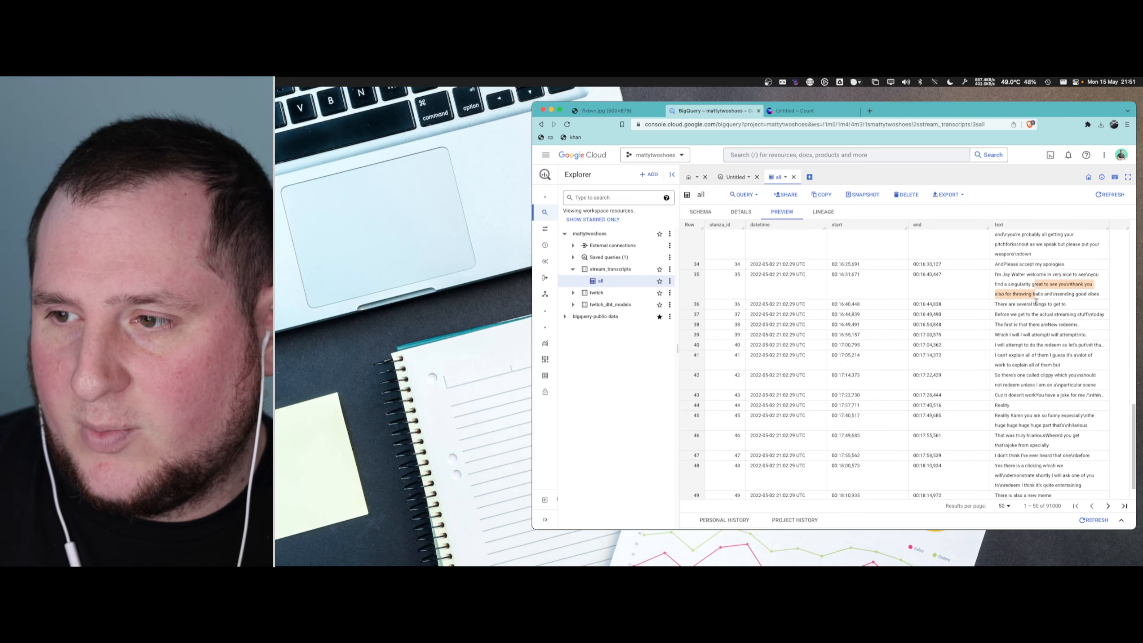
{"action": "scroll", "coordinate": [1047, 387], "scroll_direction": "up", "scroll_amount": 10}
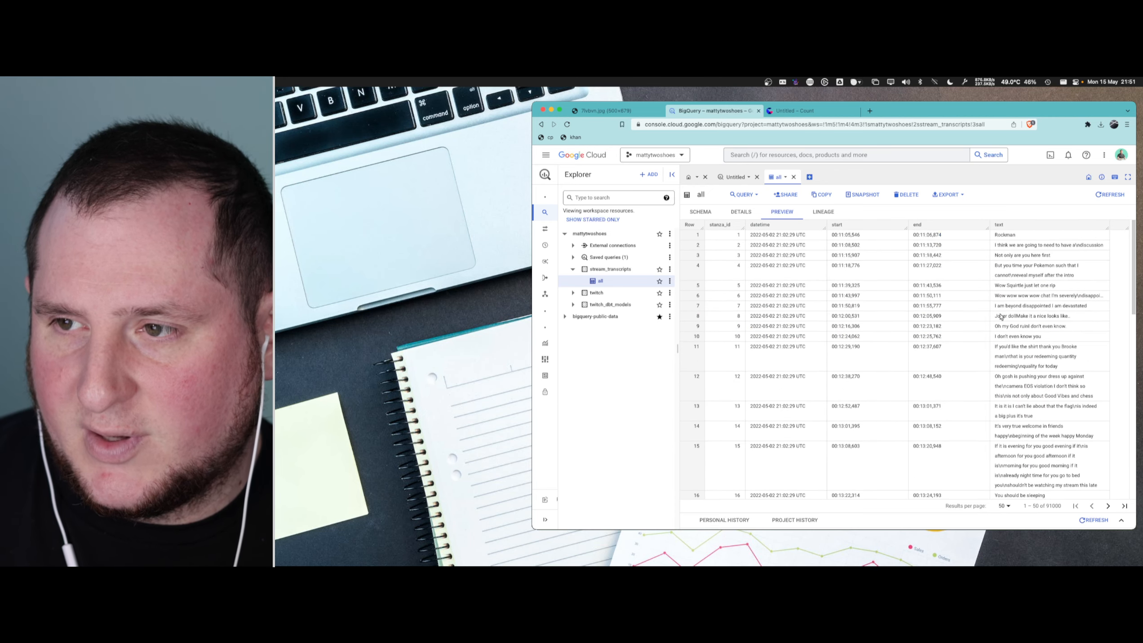
- Switch to the Count canvas and add a SQL cell on the BigQuery source containing "SELECT * FROM"
{"action": "left_click", "coordinate": [815, 113]}
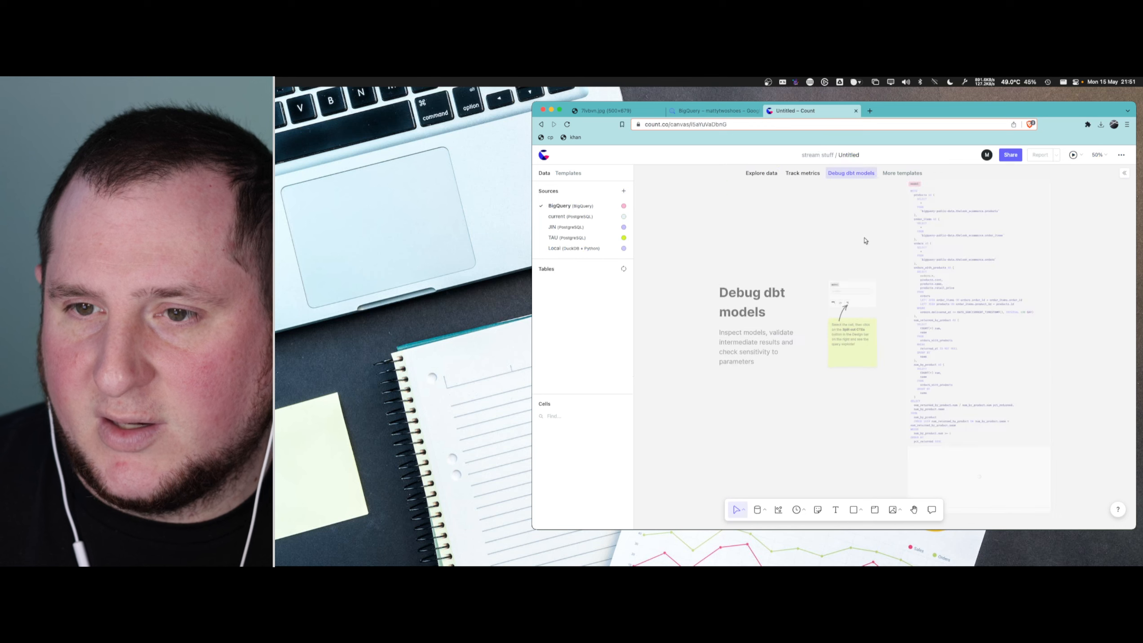
{"action": "left_click", "coordinate": [751, 174]}
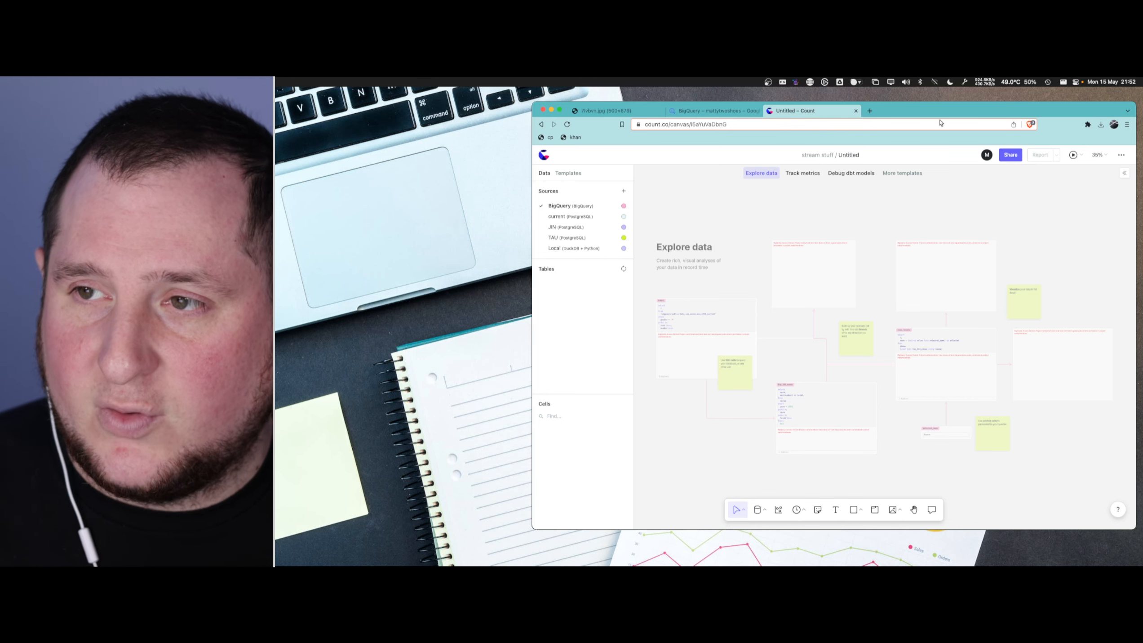
{"action": "left_click_drag", "start_coordinate": [940, 119], "coordinate": [940, 116]}
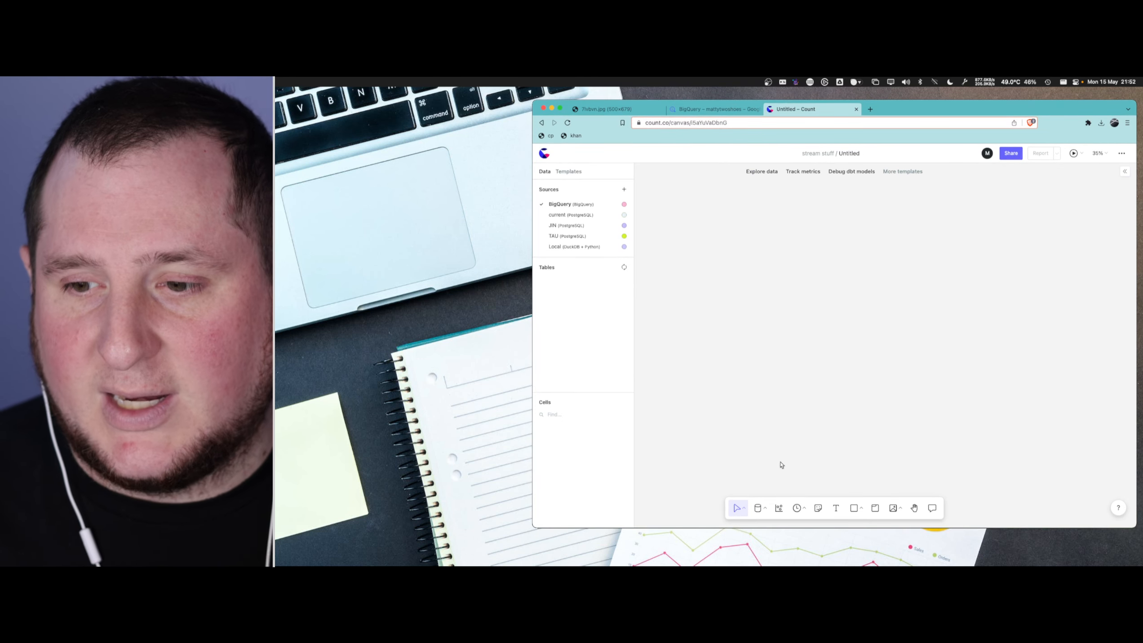
{"action": "left_click", "coordinate": [764, 507]}
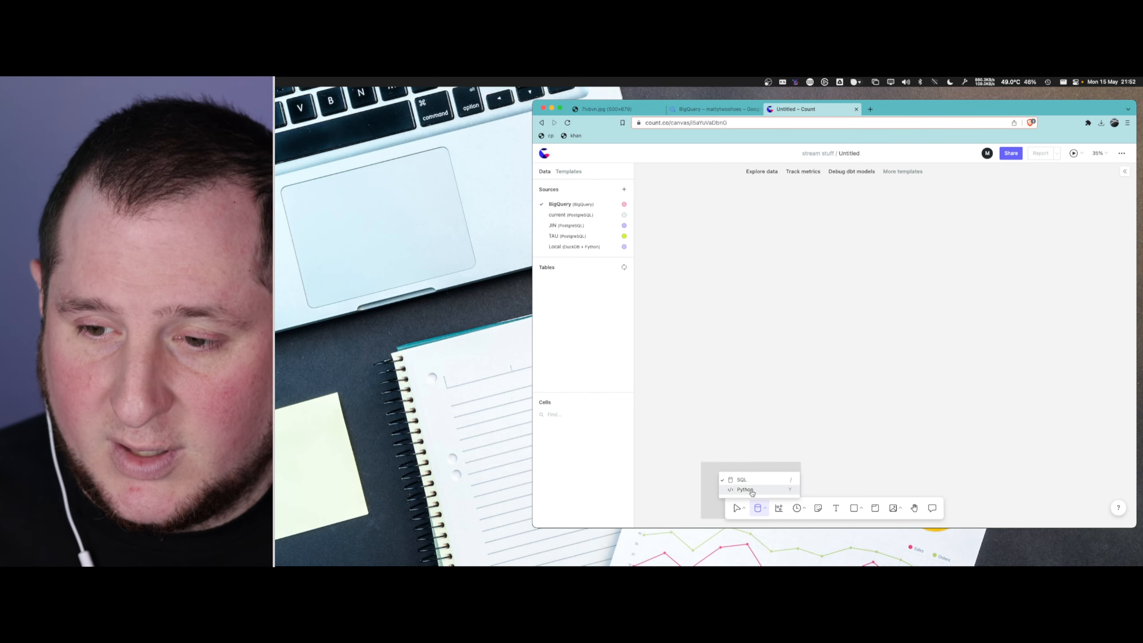
{"action": "left_click", "coordinate": [771, 216]}
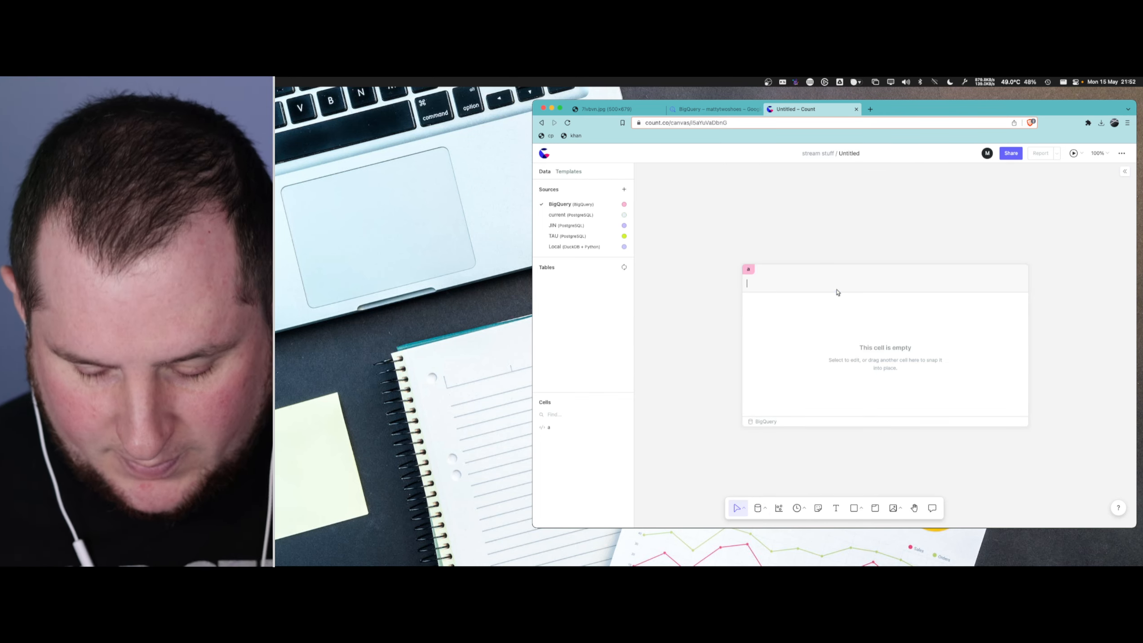
{"action": "type", "text": "SQLS"}
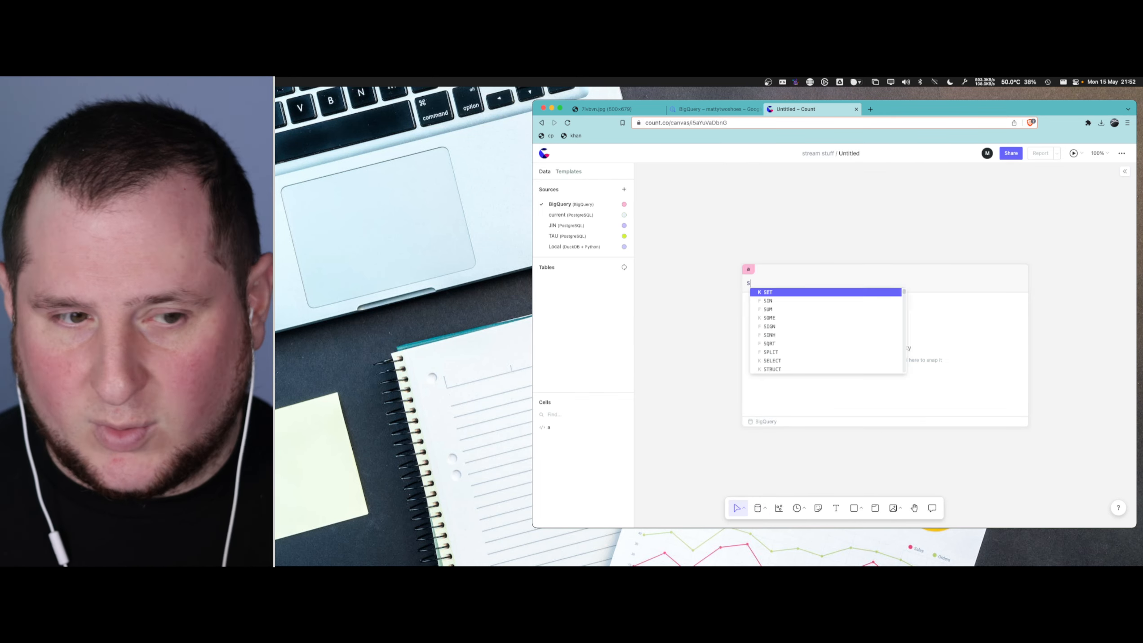
{"action": "type", "text": "ELECT * FROM"}
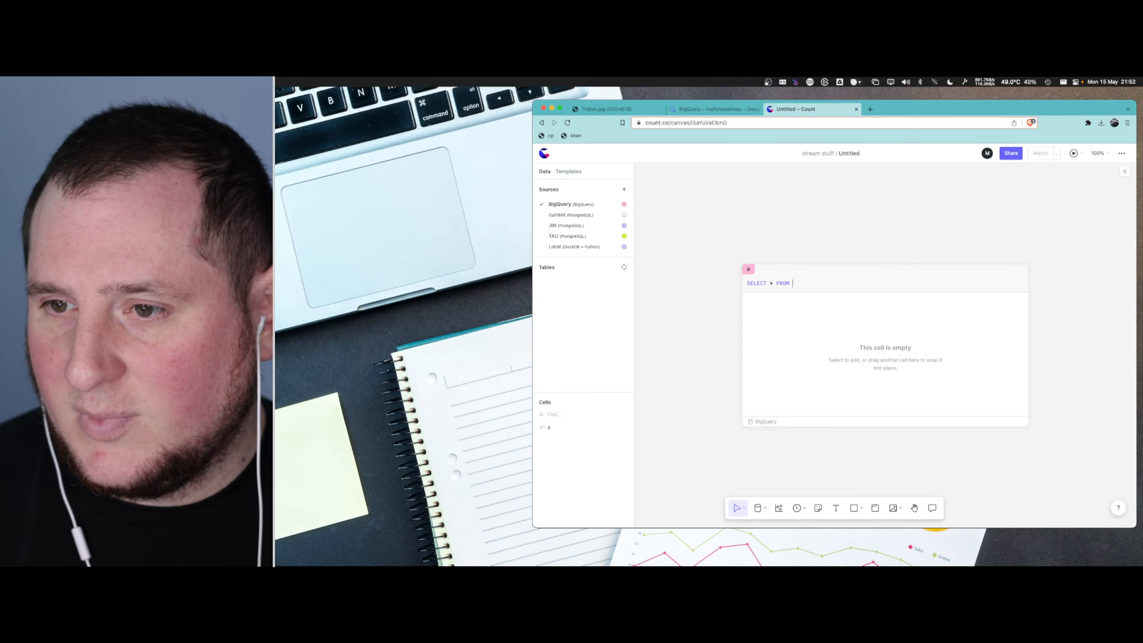
- Try to refresh the BigQuery source's table list and continue the query after FROM
{"action": "left_click", "coordinate": [624, 268]}
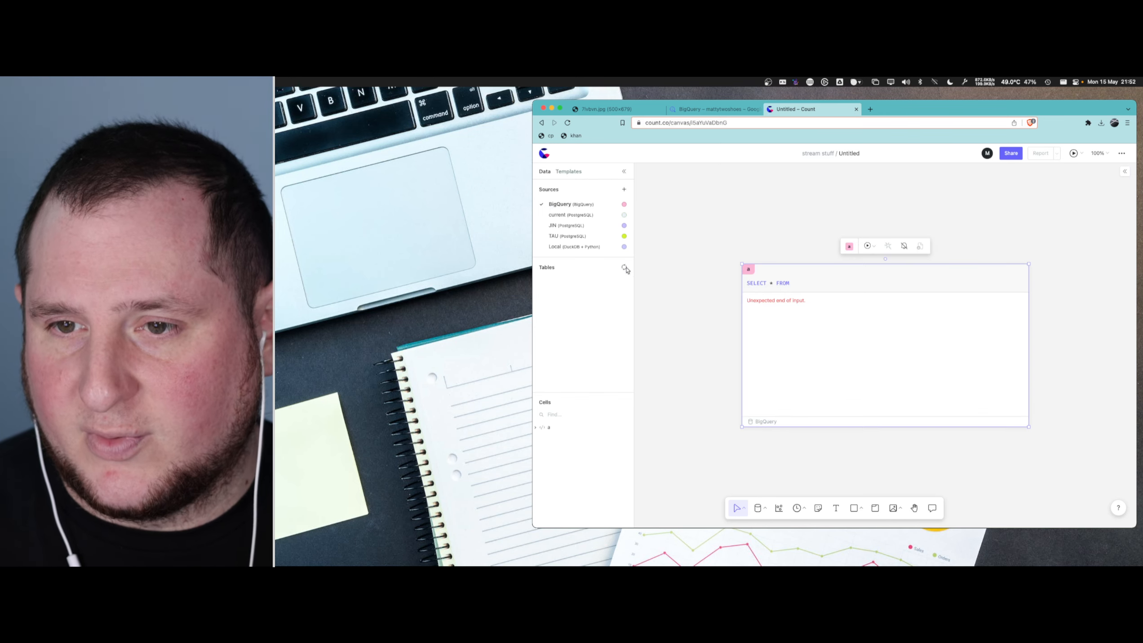
{"action": "left_click", "coordinate": [691, 305]}
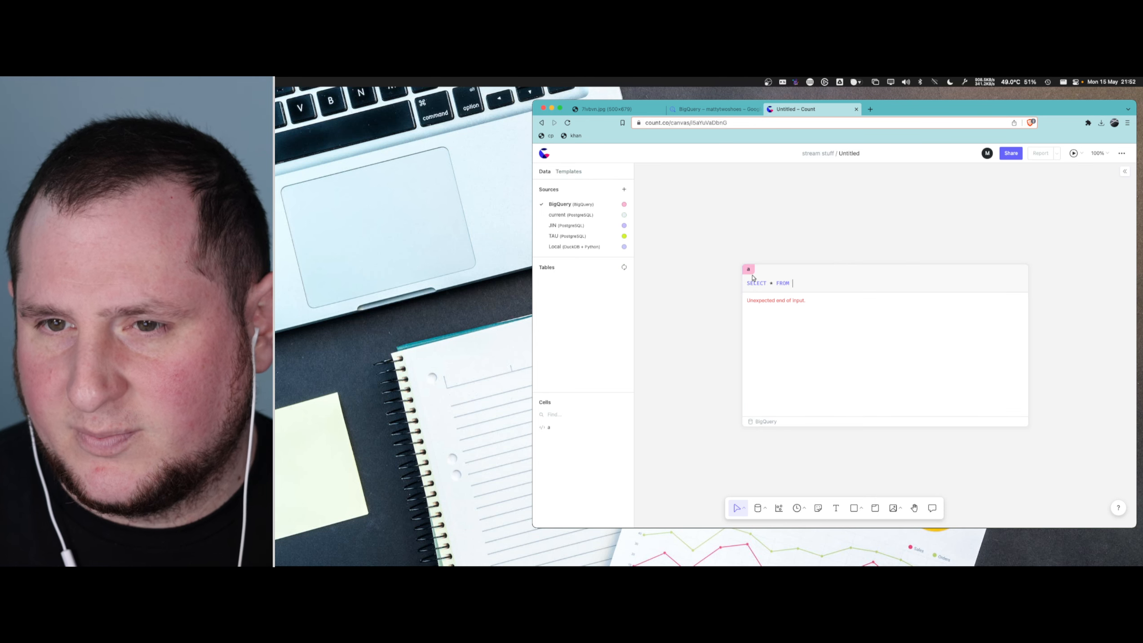
{"action": "left_click", "coordinate": [624, 267]}
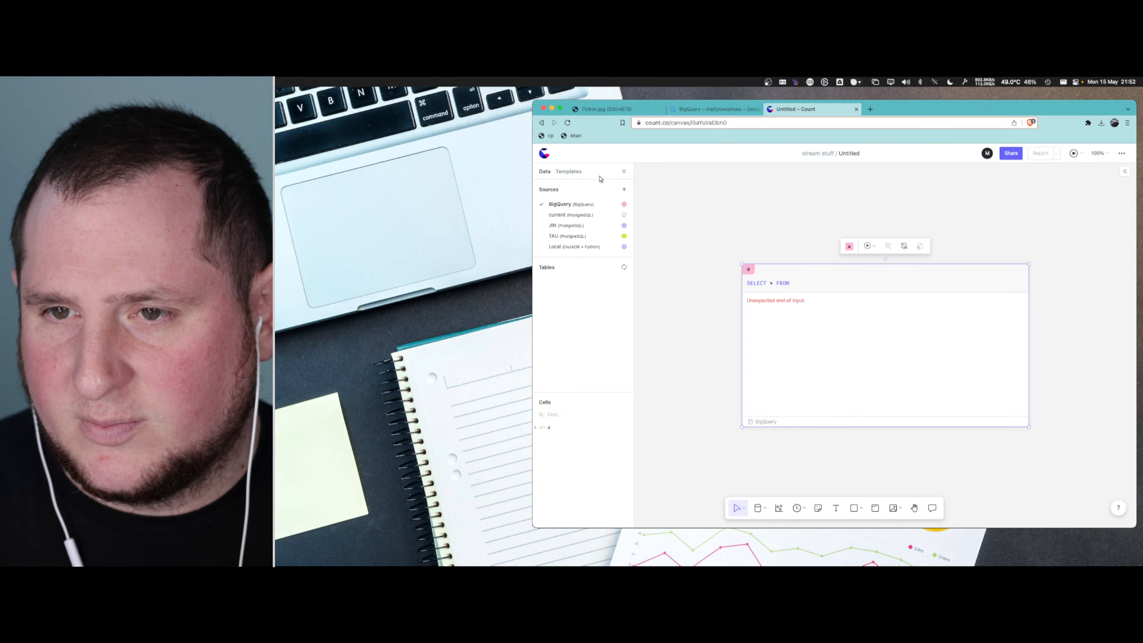
{"action": "left_click", "coordinate": [805, 286]}
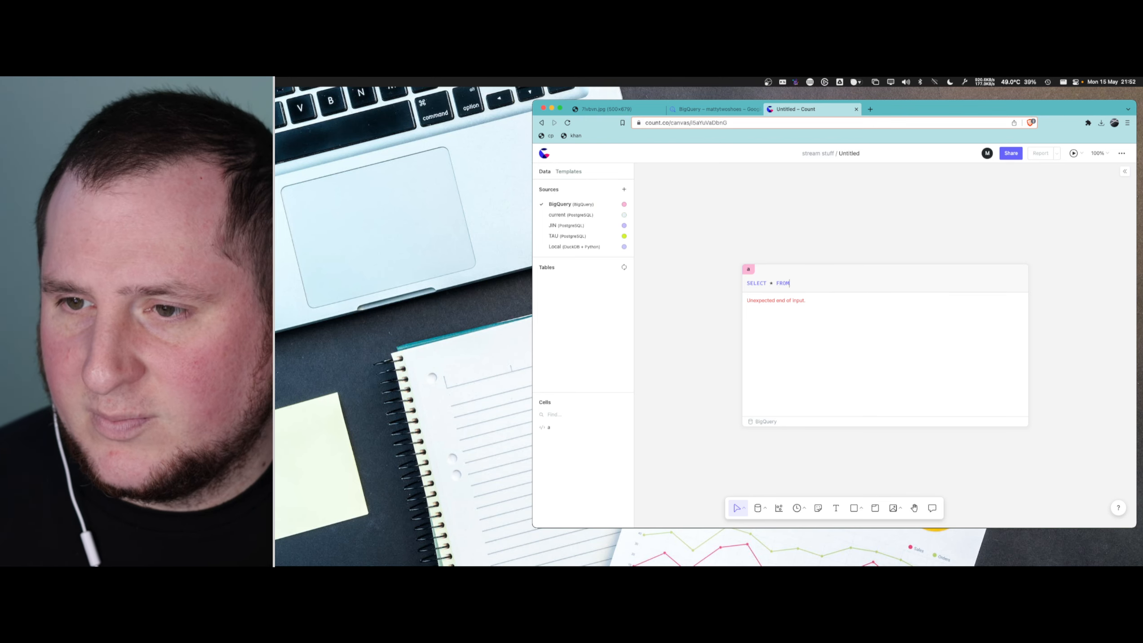
{"action": "type", "text": "bug"}
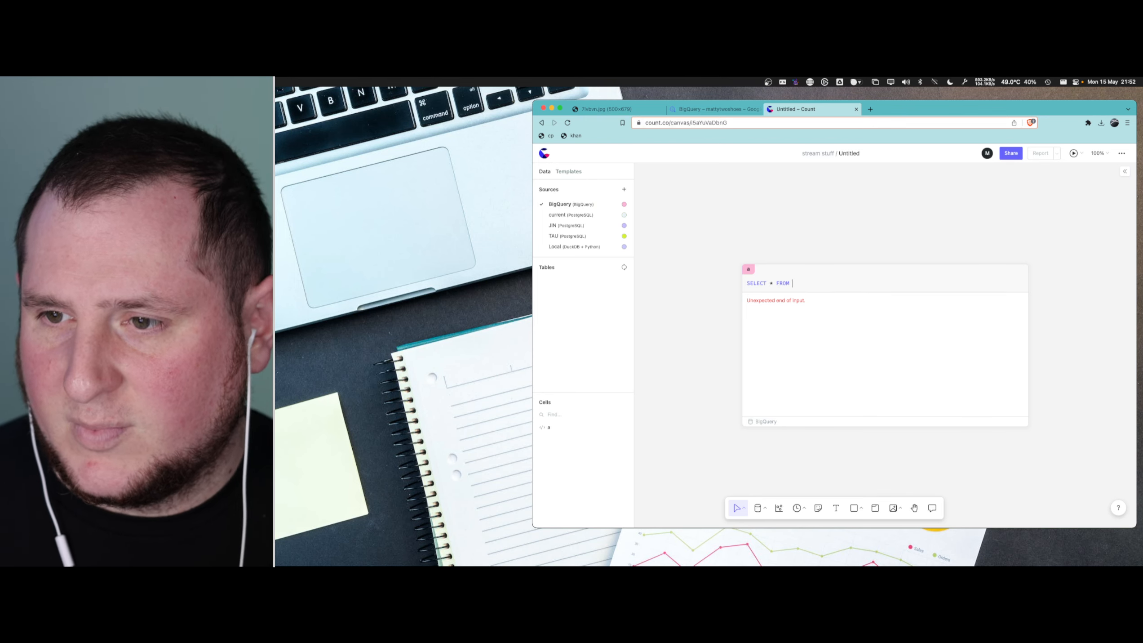
{"action": "key", "text": "Escape"}
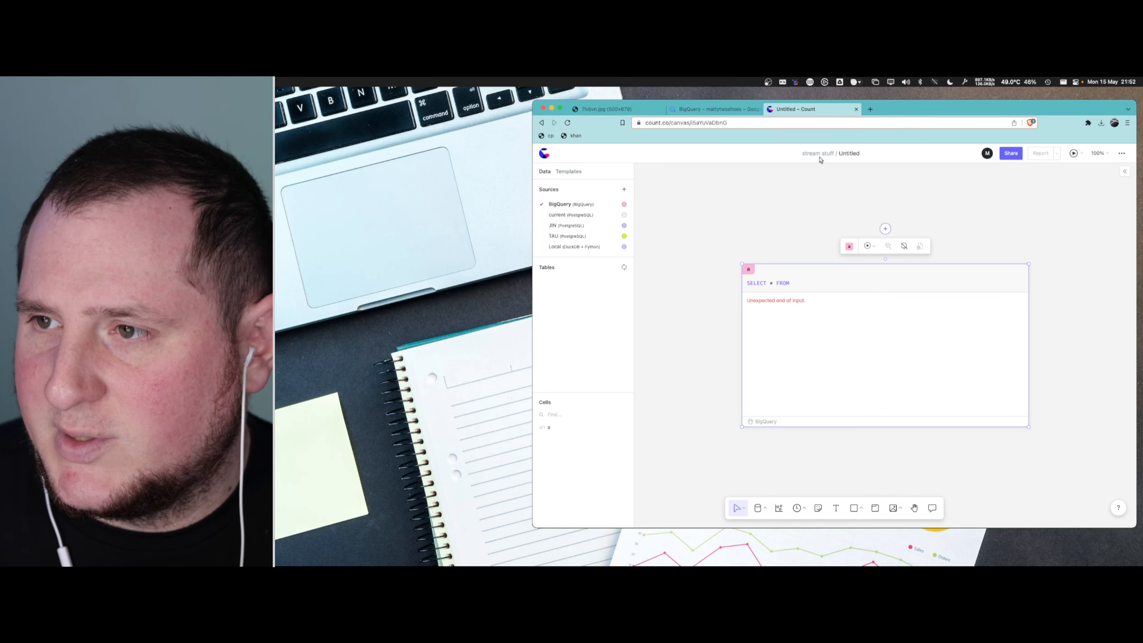
- Glance at the BigQuery table preview, return to the Count canvas and shift the SQL cell slightly to the left
{"action": "left_click", "coordinate": [736, 110]}
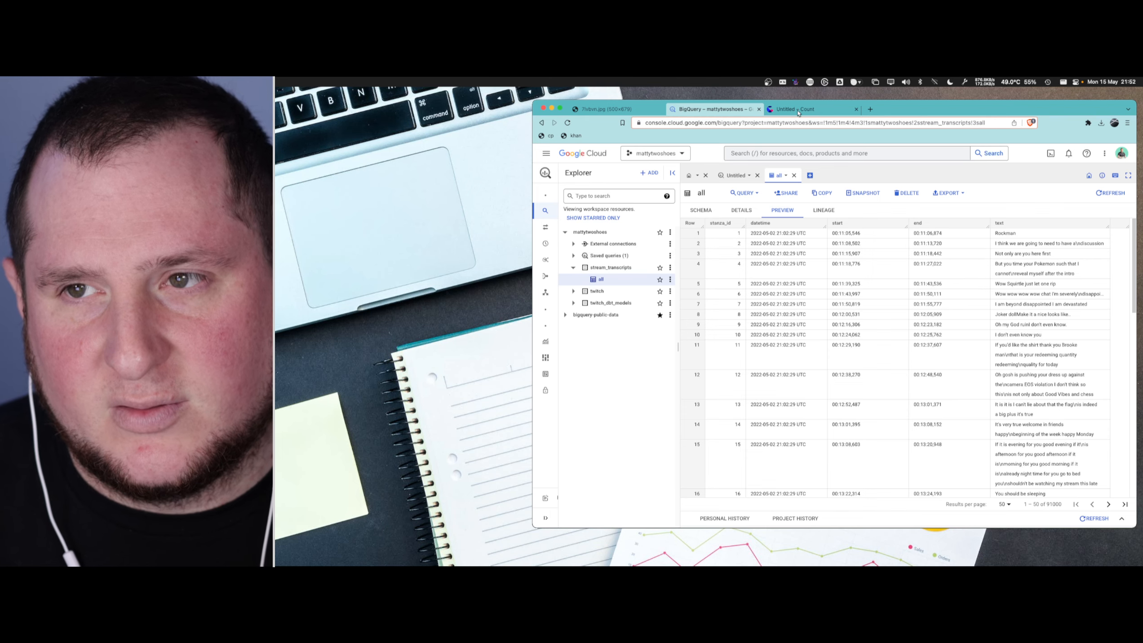
{"action": "left_click", "coordinate": [798, 112]}
{"action": "left_click", "coordinate": [810, 280]}
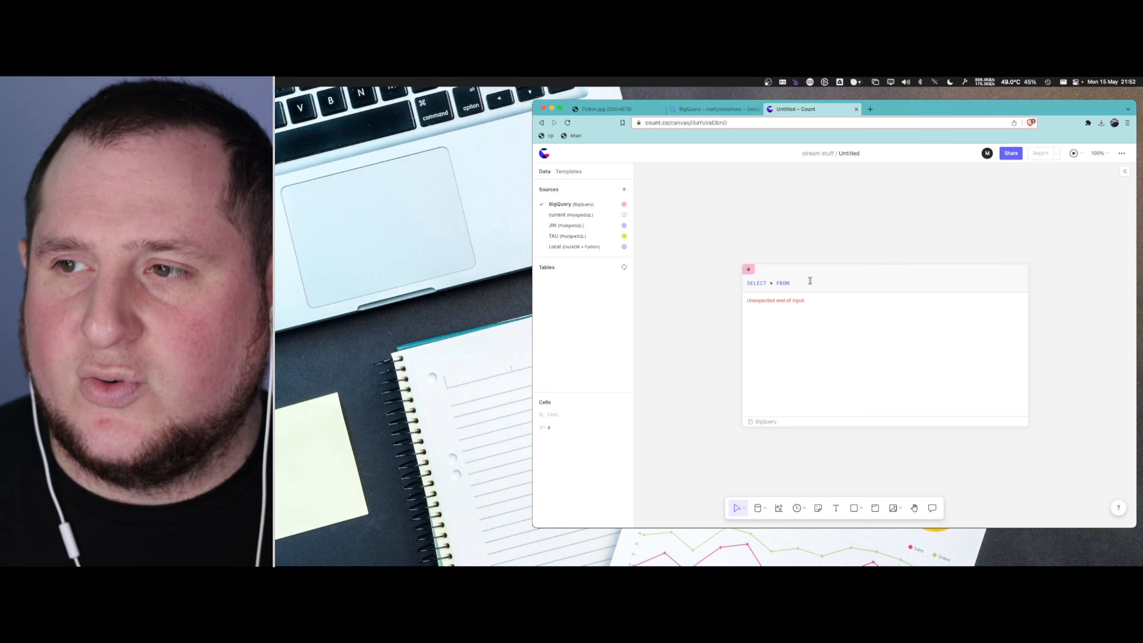
{"action": "left_click_drag", "start_coordinate": [827, 274], "coordinate": [813, 273]}
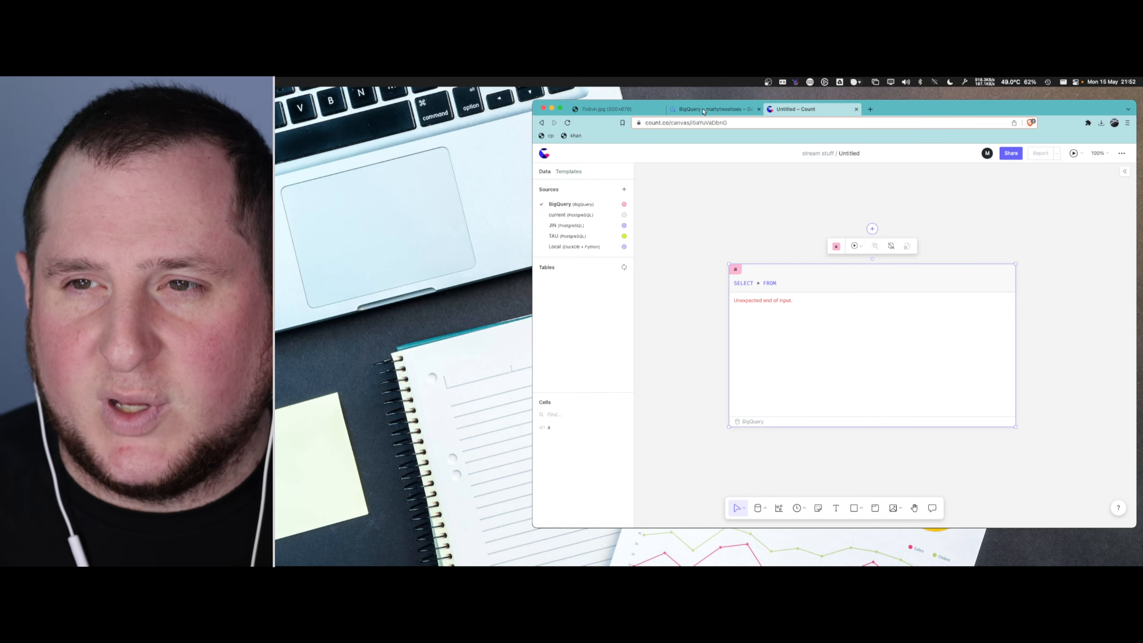
- Switch to BigQuery, write the query SELECT * FROM `mattytwoshoes.stream_transcripts.all` in the untitled editor, and highlight its estimated processing size
{"action": "left_click", "coordinate": [751, 109]}
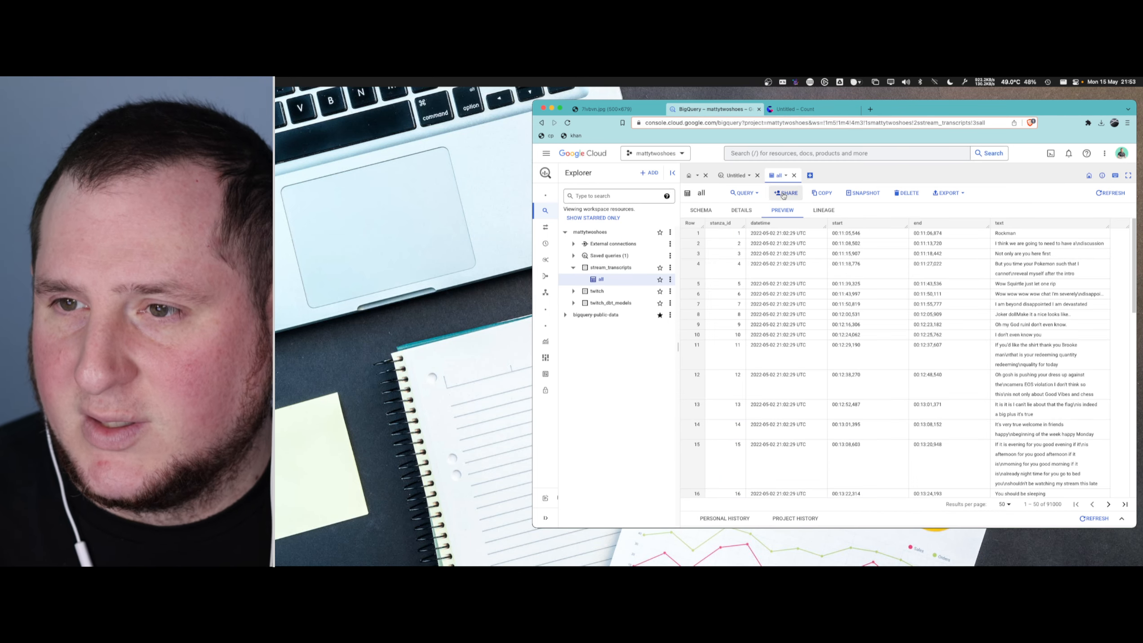
{"action": "left_click", "coordinate": [736, 176]}
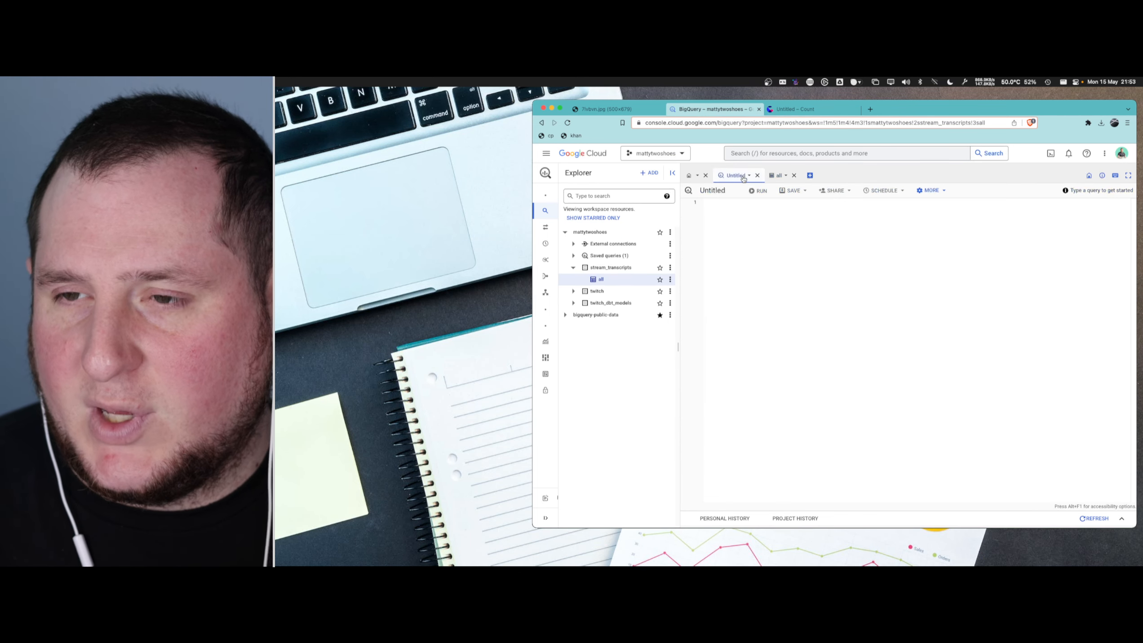
{"action": "left_click", "coordinate": [754, 234]}
{"action": "type", "text": "SELECT * FROM"}
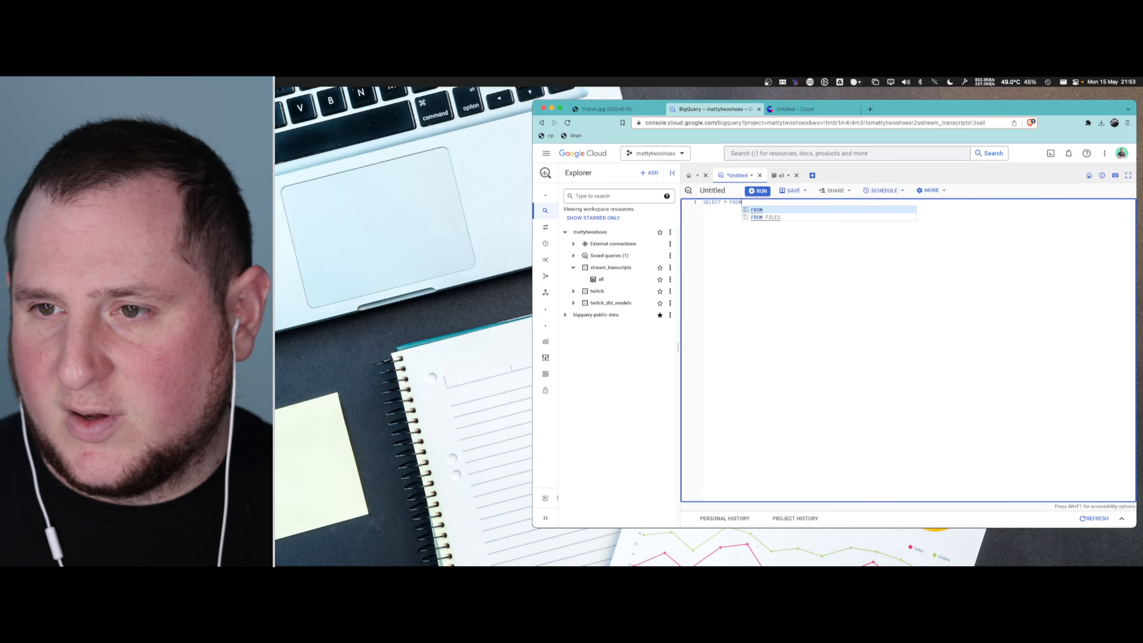
{"action": "type", "text": " `ma"}
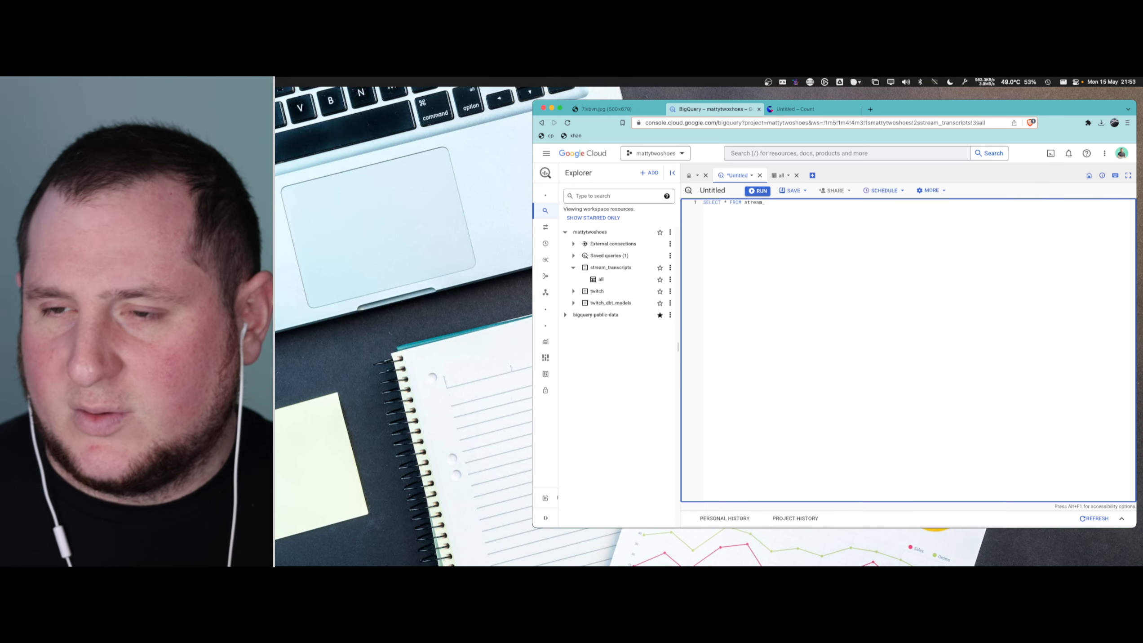
{"action": "type", "text": "ttytwoshoes.stream_"}
{"action": "left_click", "coordinate": [862, 212]}
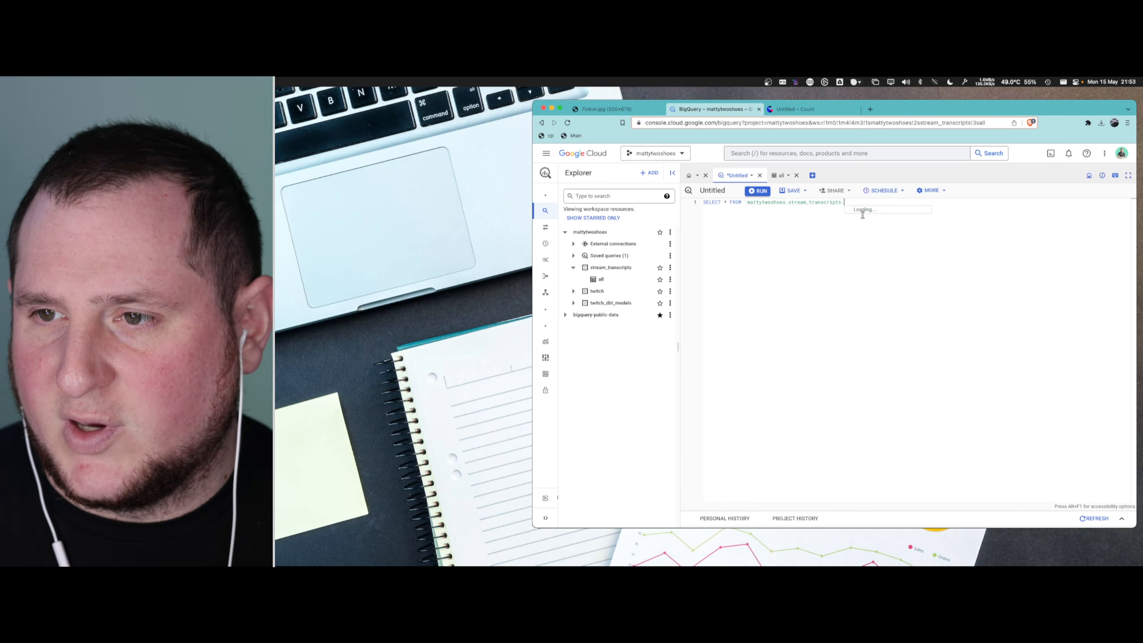
{"action": "left_click", "coordinate": [862, 212]}
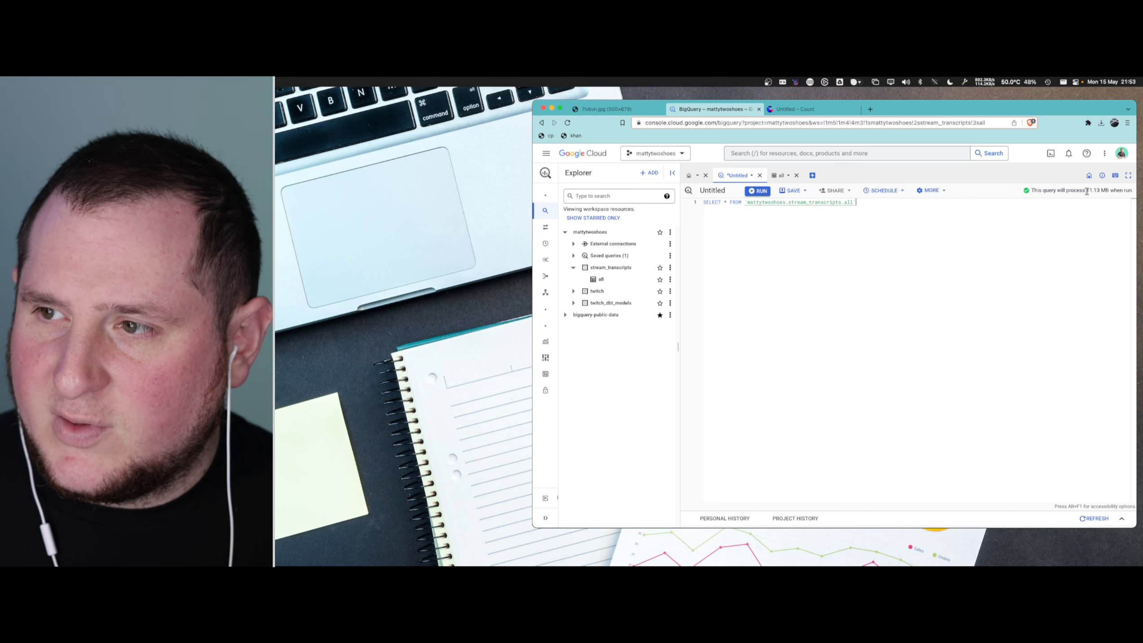
{"action": "left_click_drag", "start_coordinate": [1087, 191], "coordinate": [1110, 192]}
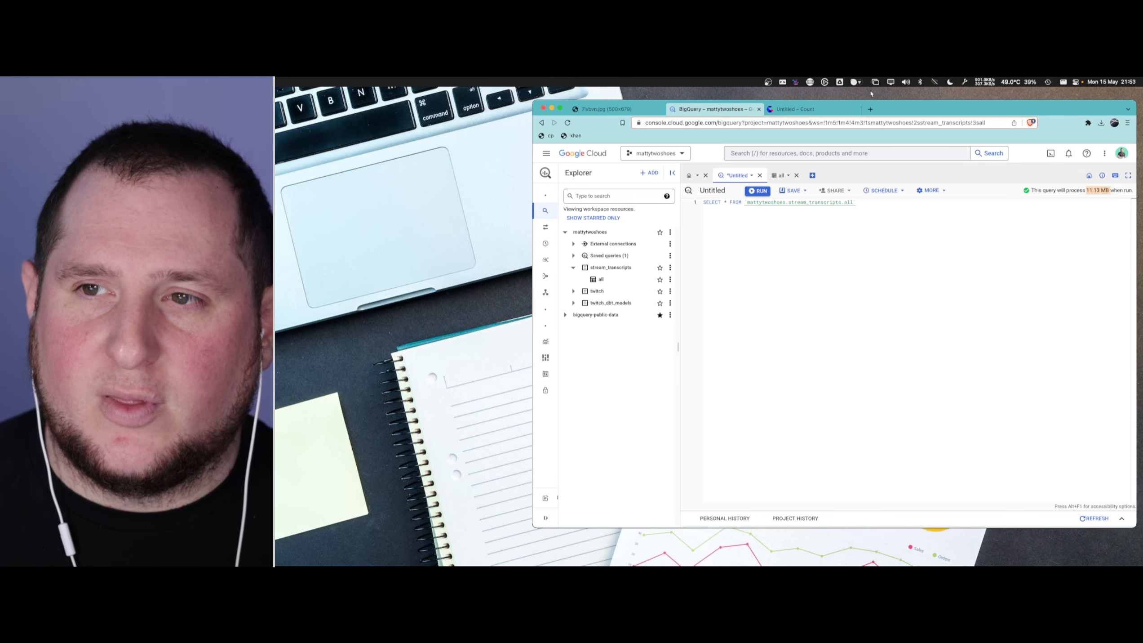
- Return to the Count canvas and move the SQL cell slightly upward
{"action": "left_click", "coordinate": [808, 108]}
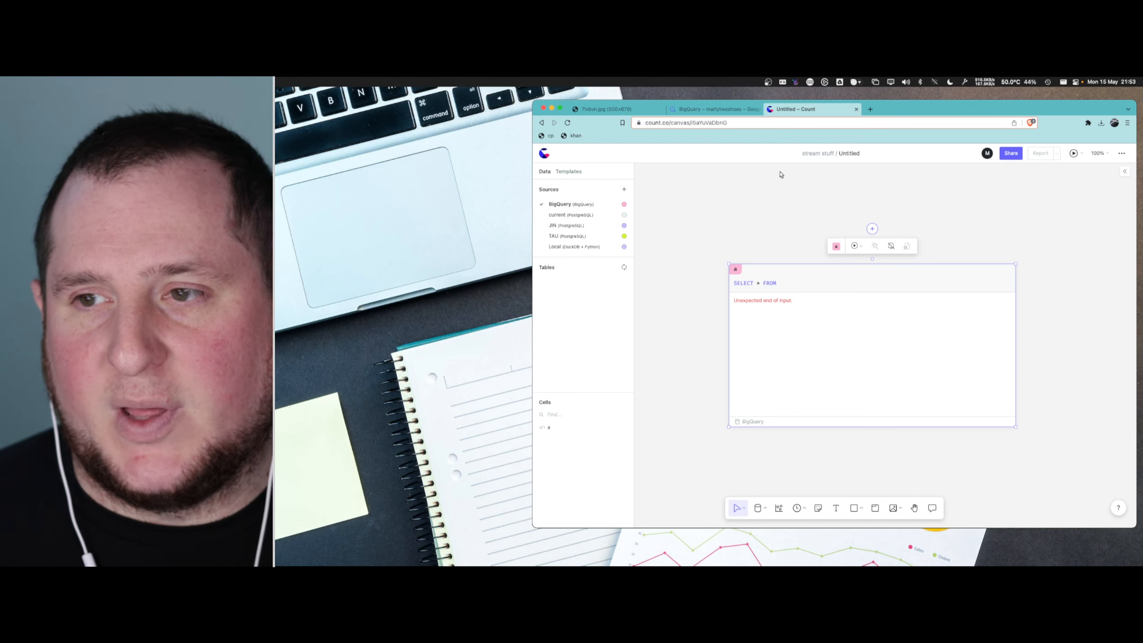
{"action": "left_click", "coordinate": [924, 255]}
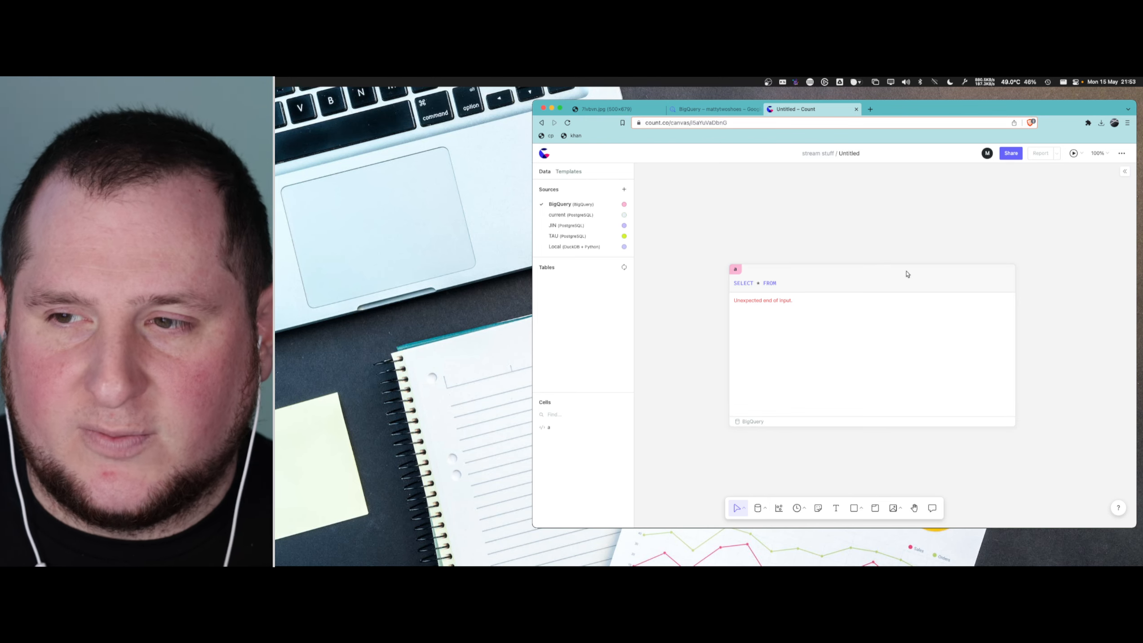
{"action": "left_click_drag", "start_coordinate": [907, 274], "coordinate": [911, 247]}
- Switch to BigQuery and copy the full stream_transcripts query from the editor
{"action": "left_click", "coordinate": [718, 110]}
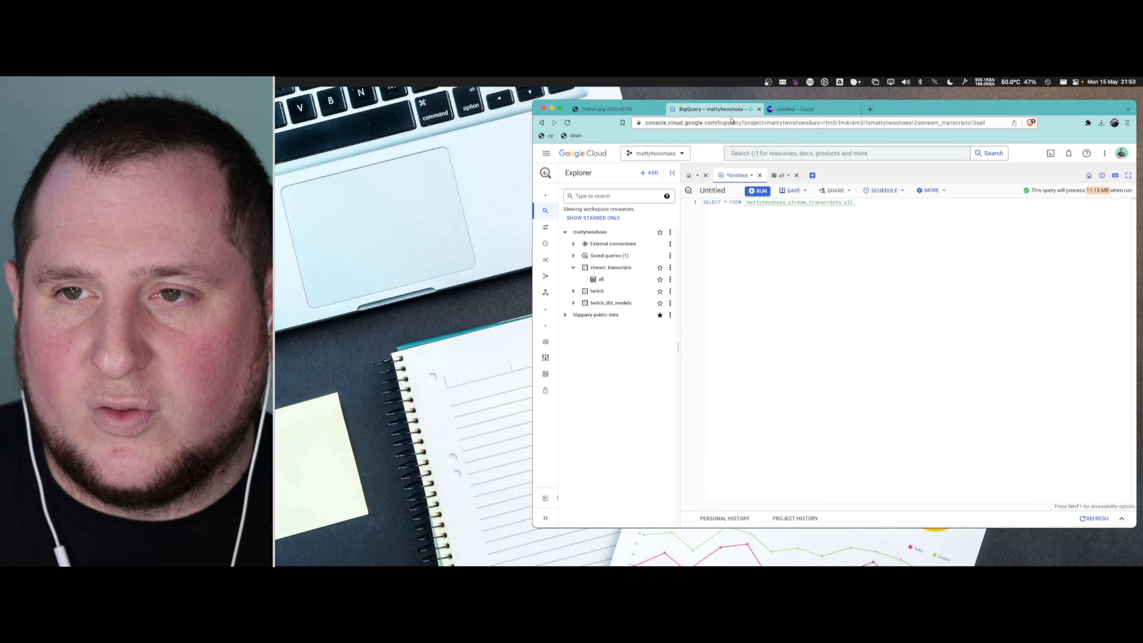
{"action": "left_click_drag", "start_coordinate": [876, 203], "coordinate": [693, 207]}
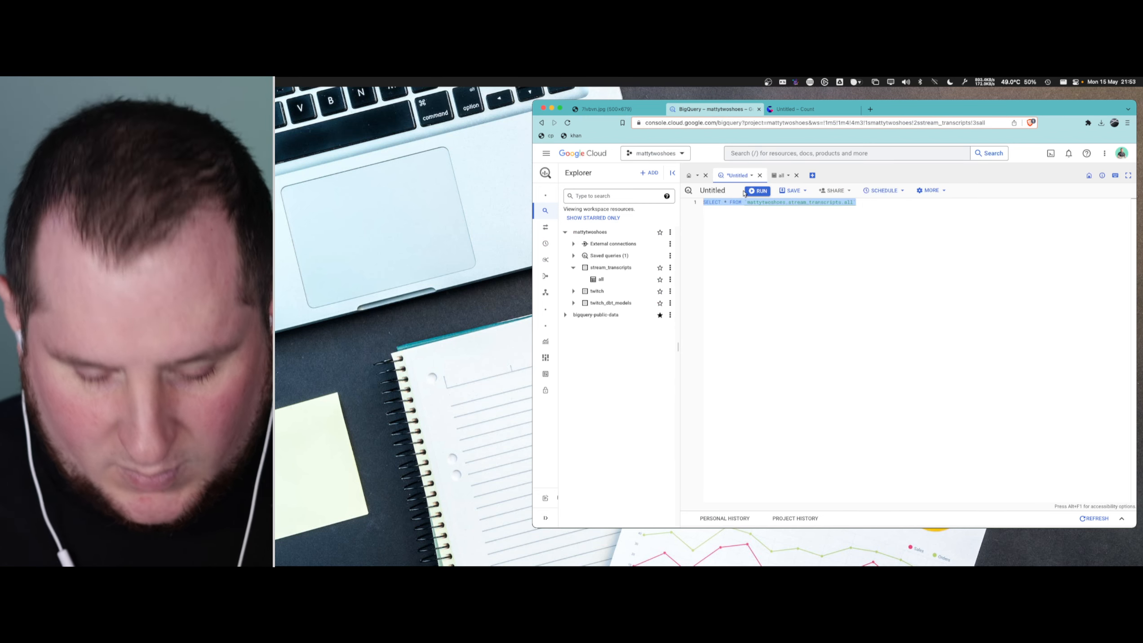
{"action": "key", "text": "super+c"}
- Replace the Count SQL cell's text with the copied query SELECT * FROM `mattytwoshoes.stream_transcripts.all` and run it
{"action": "left_click", "coordinate": [795, 110]}
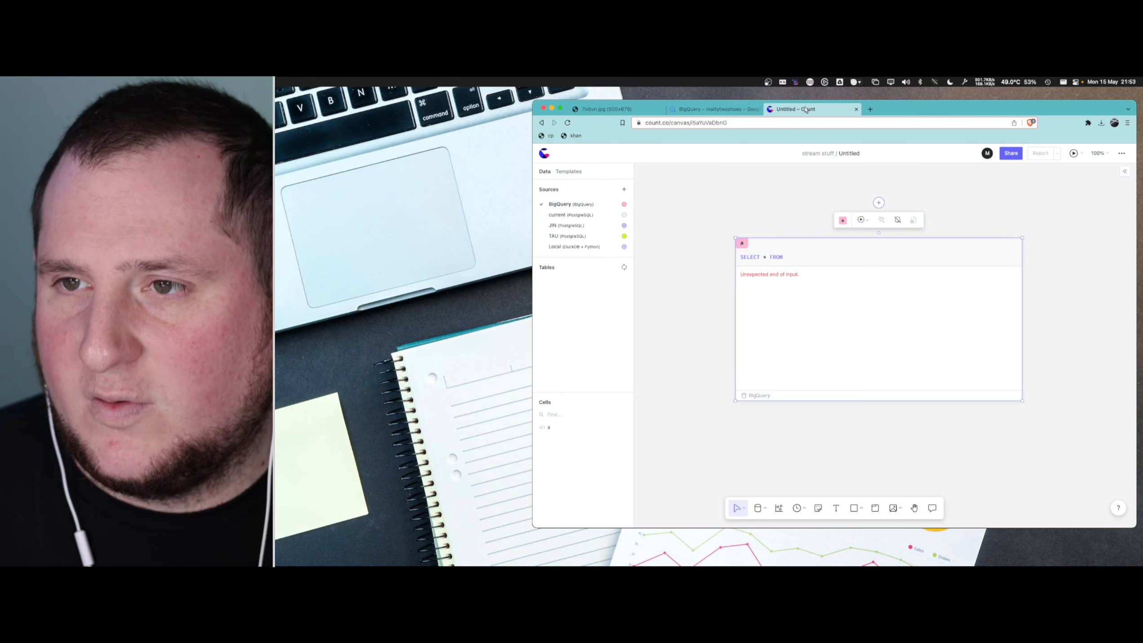
{"action": "left_click", "coordinate": [801, 260]}
{"action": "key", "text": "super+v"}
{"action": "triple_click", "coordinate": [789, 258]}
{"action": "key", "text": "super+v"}
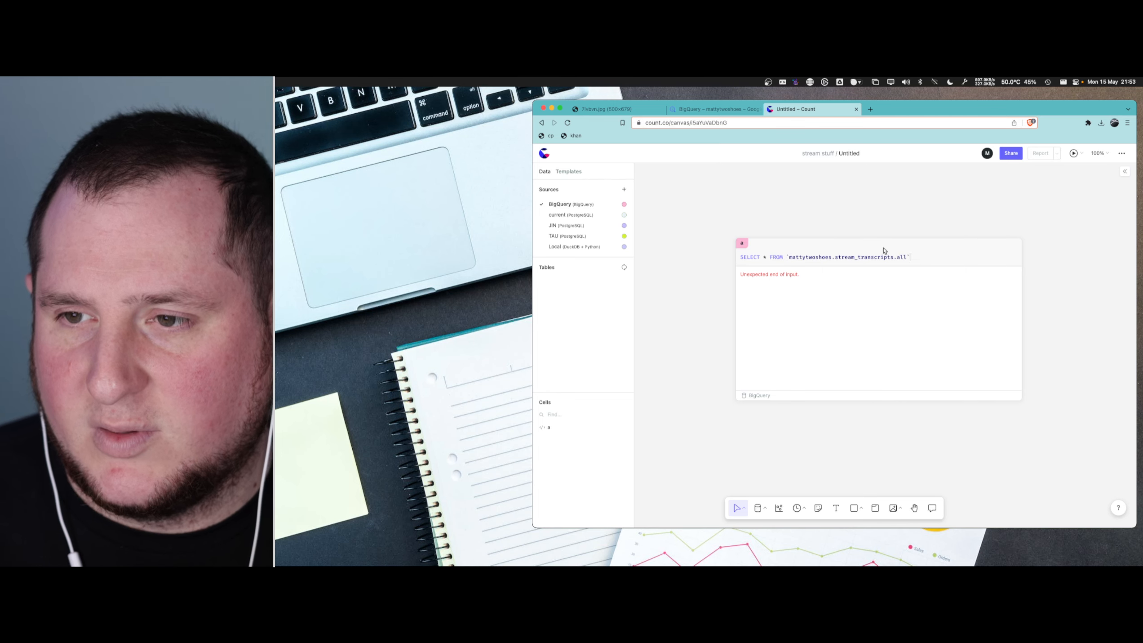
{"action": "key", "text": "super+Return"}
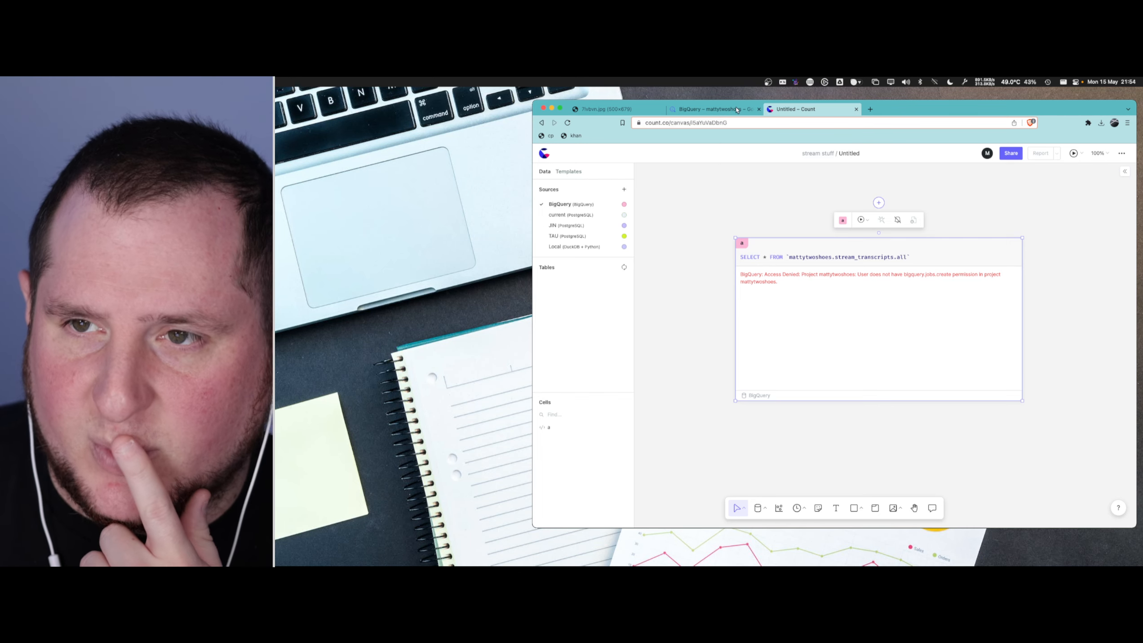
- Switch to BigQuery and locate the IAM and admin section of the Google Cloud project
{"action": "left_click", "coordinate": [737, 109]}
{"action": "mouse_move", "coordinate": [546, 243]}
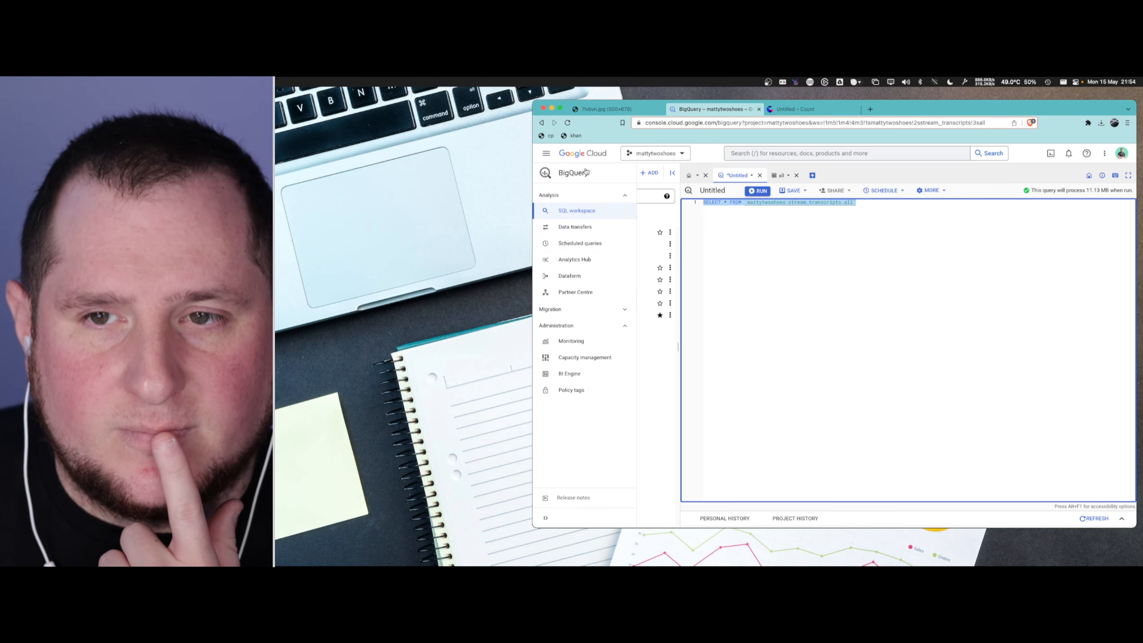
{"action": "left_click", "coordinate": [546, 152]}
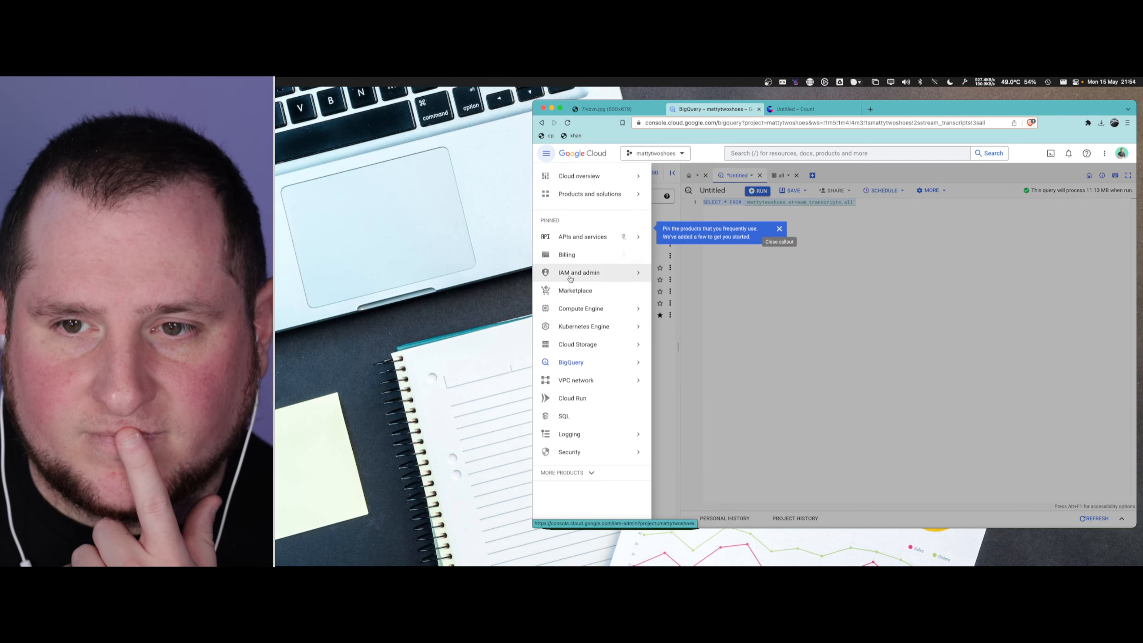
{"action": "mouse_move", "coordinate": [579, 276]}
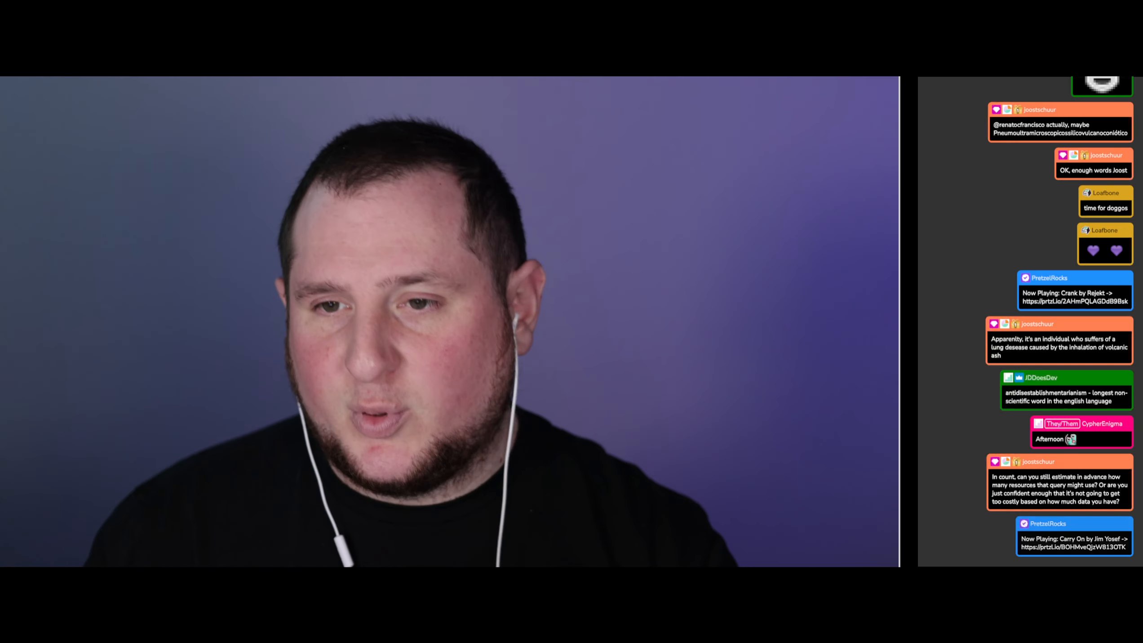
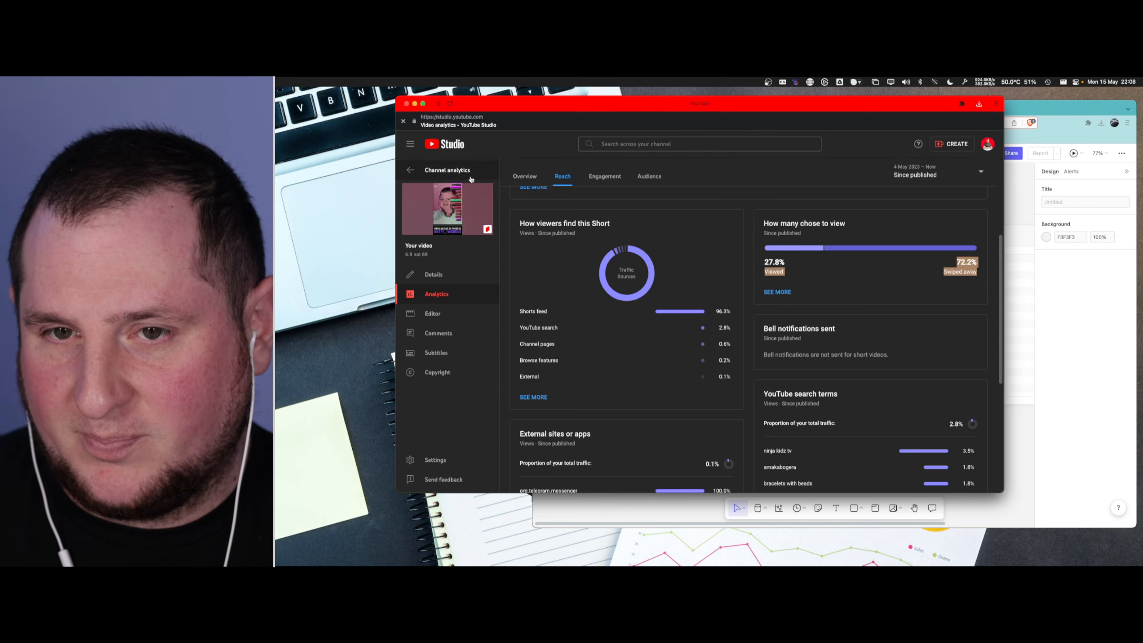
- Return to the channel analytics in YouTube Studio and open the reach statistics for the short "karen reads out numbers"
{"action": "scroll", "coordinate": [863, 310], "scroll_direction": "up", "scroll_amount": 5}
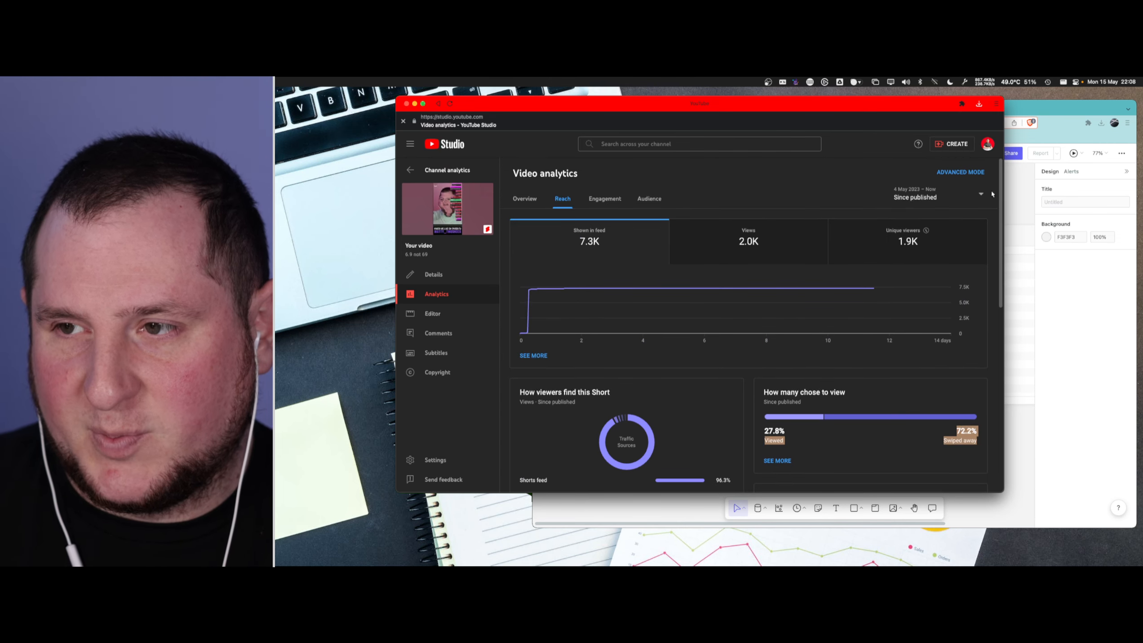
{"action": "left_click", "coordinate": [434, 294]}
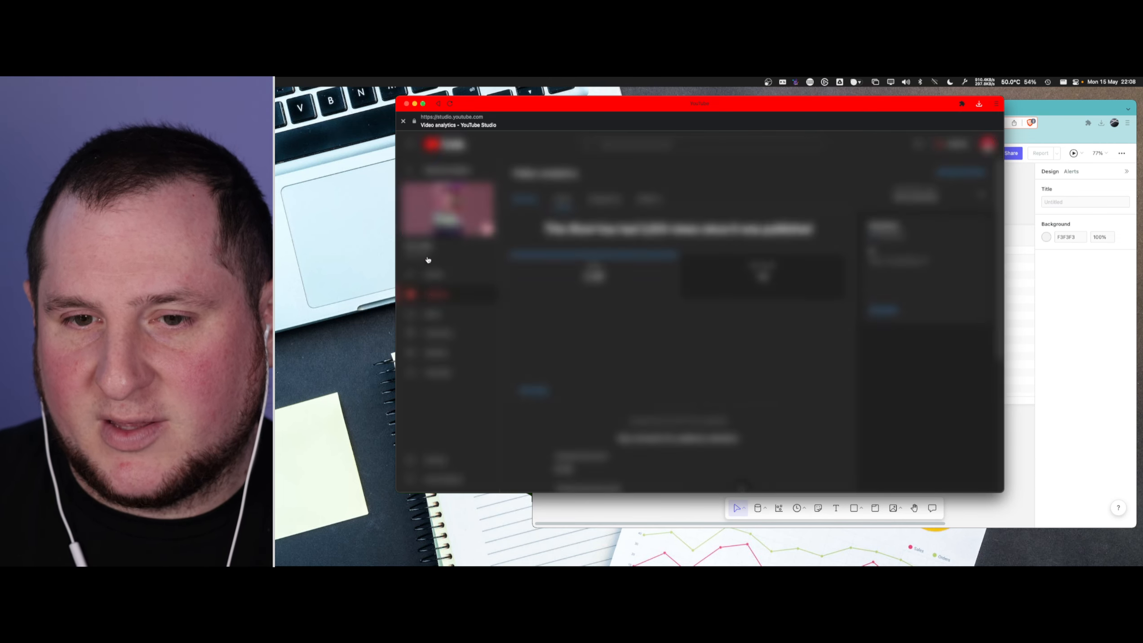
{"action": "left_click", "coordinate": [411, 170]}
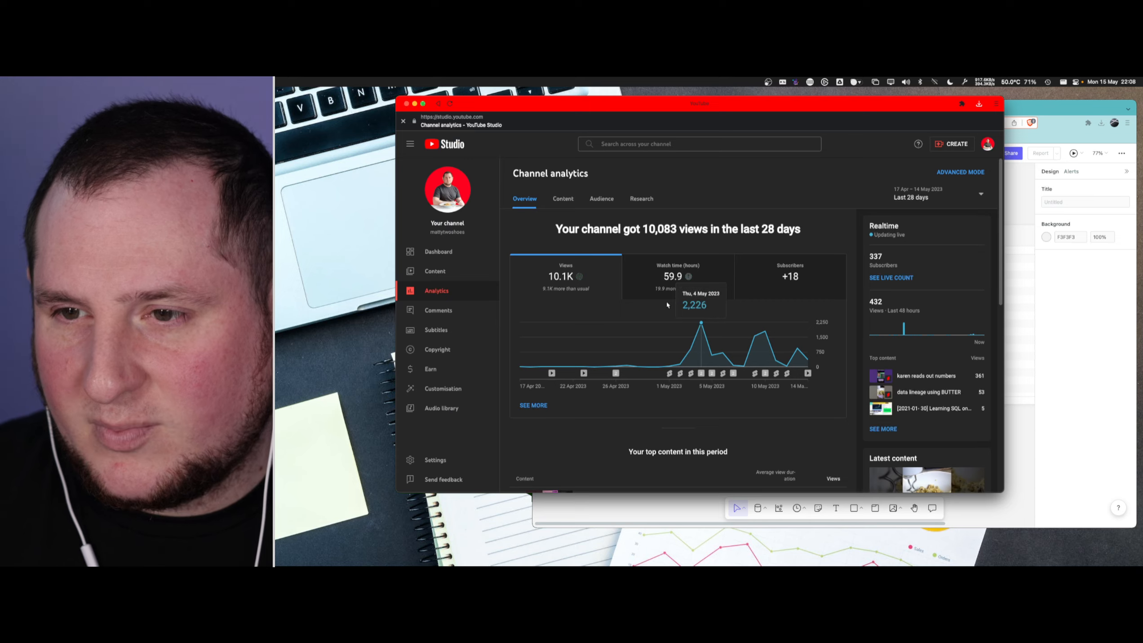
{"action": "scroll", "coordinate": [674, 315], "scroll_direction": "down", "scroll_amount": 5}
{"action": "scroll", "coordinate": [706, 318], "scroll_direction": "down", "scroll_amount": 1}
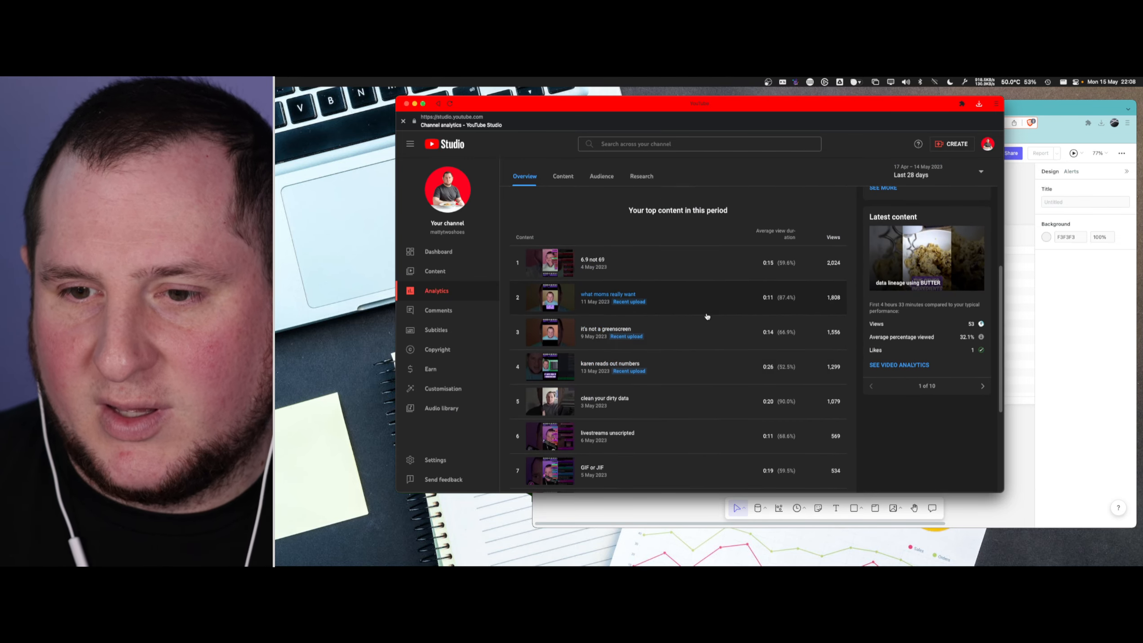
{"action": "left_click", "coordinate": [695, 372]}
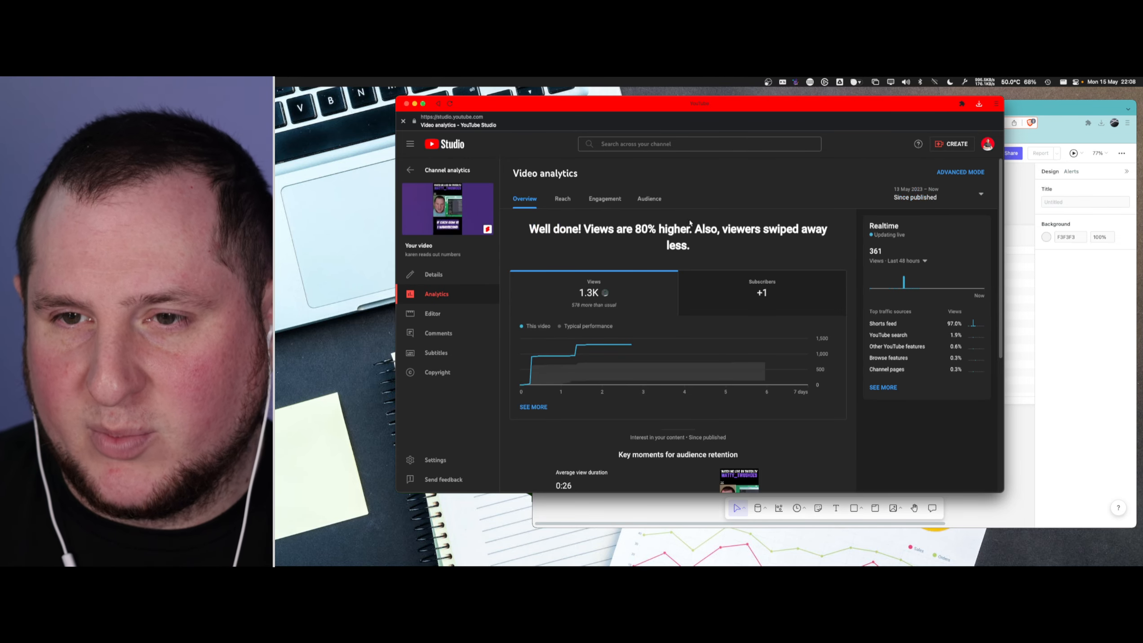
{"action": "left_click", "coordinate": [563, 199]}
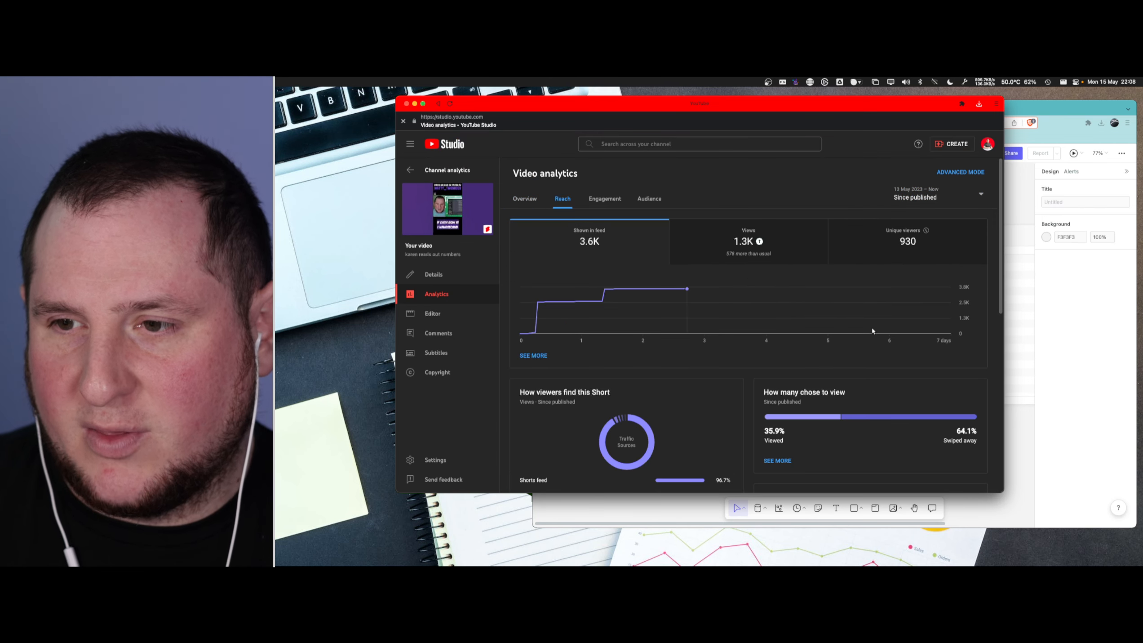
- Examine the short's viewed versus swiped away split, traffic sources and YouTube search terms
{"action": "scroll", "coordinate": [872, 327], "scroll_direction": "down", "scroll_amount": 3}
{"action": "left_click_drag", "start_coordinate": [857, 354], "coordinate": [982, 356]}
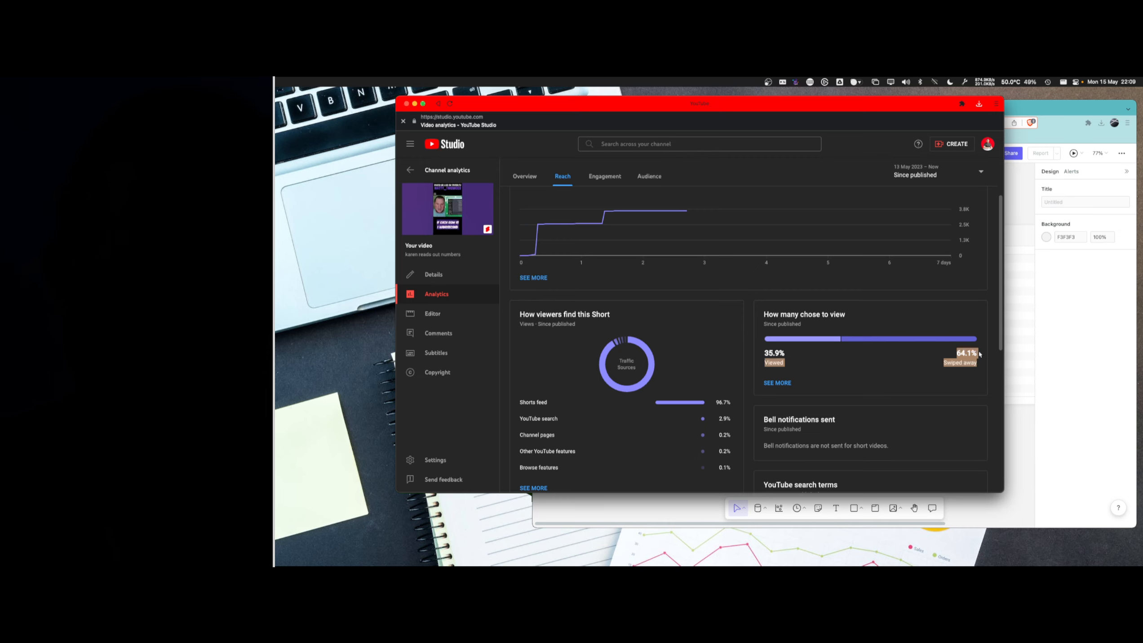
{"action": "left_click", "coordinate": [910, 378]}
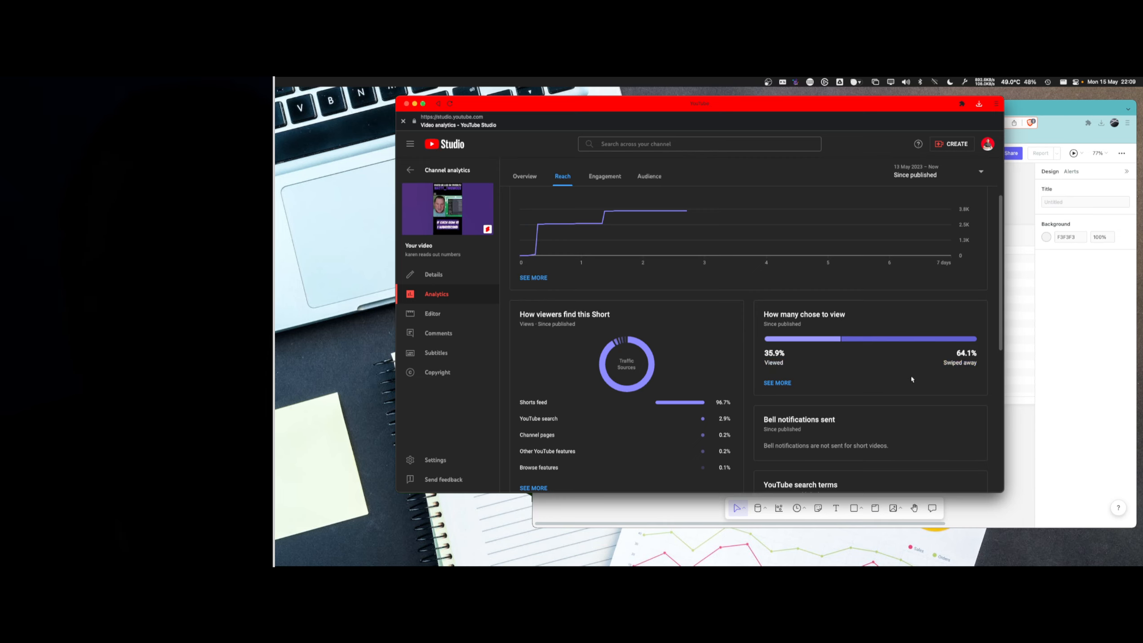
{"action": "scroll", "coordinate": [912, 378], "scroll_direction": "down", "scroll_amount": 5}
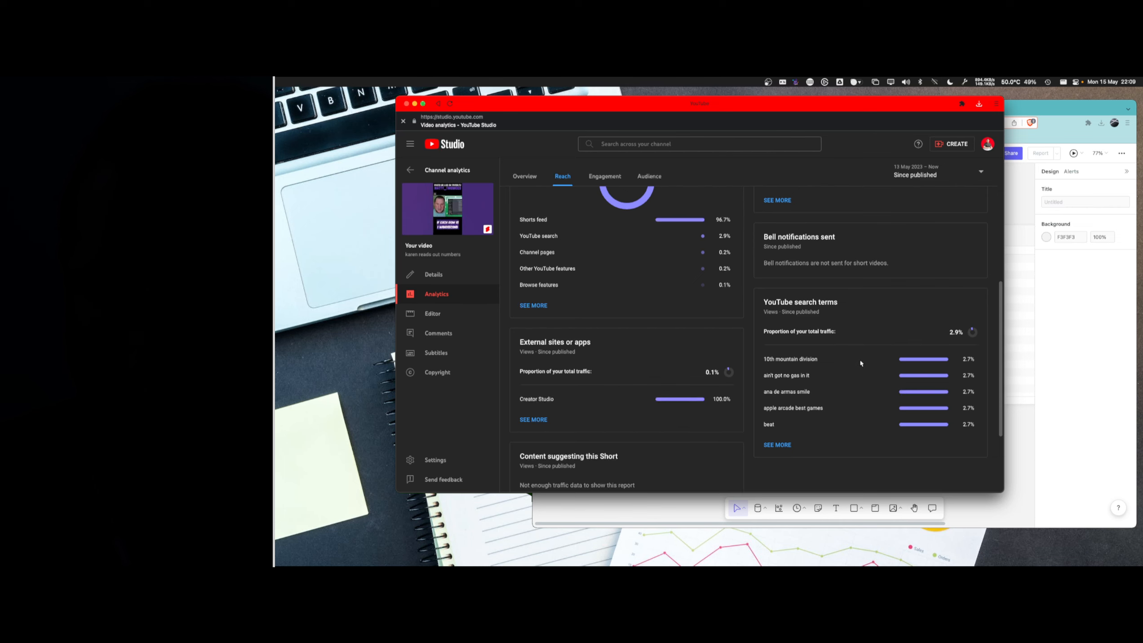
{"action": "scroll", "coordinate": [860, 360], "scroll_direction": "up", "scroll_amount": 7}
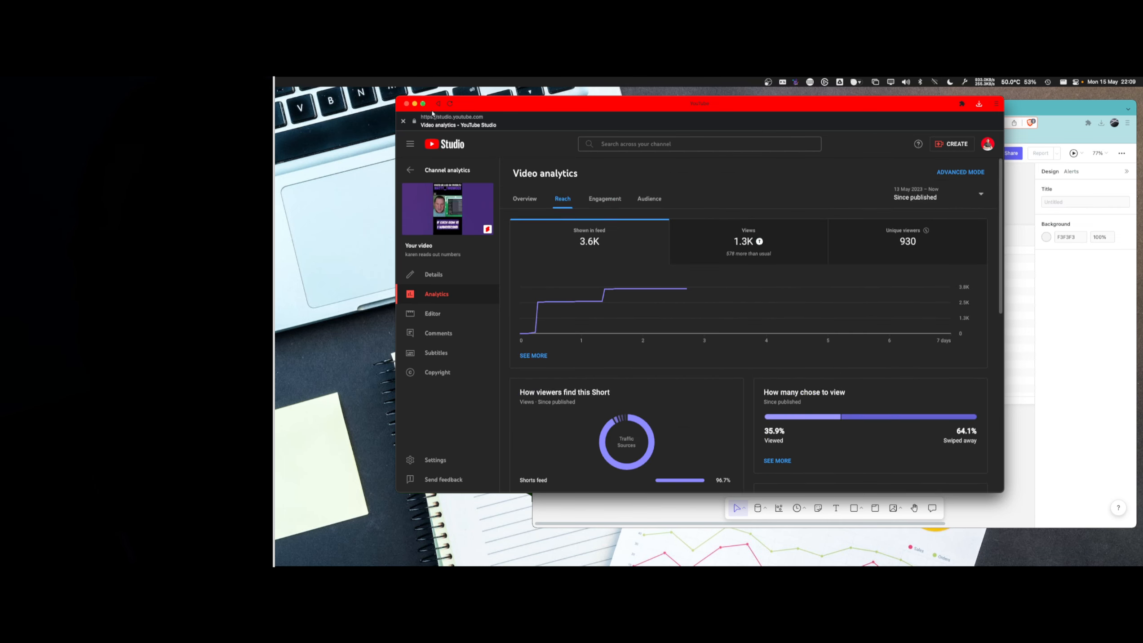
- Close the YouTube Studio window, then move the browser window showing the Count canvas slightly and widen it
{"action": "left_click", "coordinate": [406, 104]}
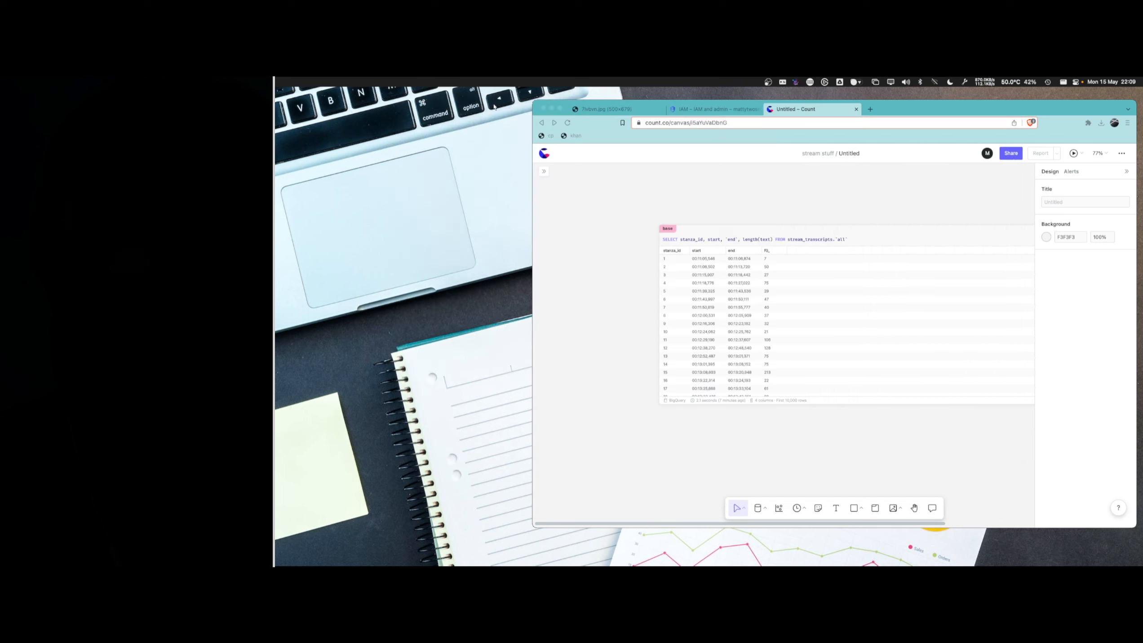
{"action": "left_click_drag", "start_coordinate": [908, 110], "coordinate": [881, 112]}
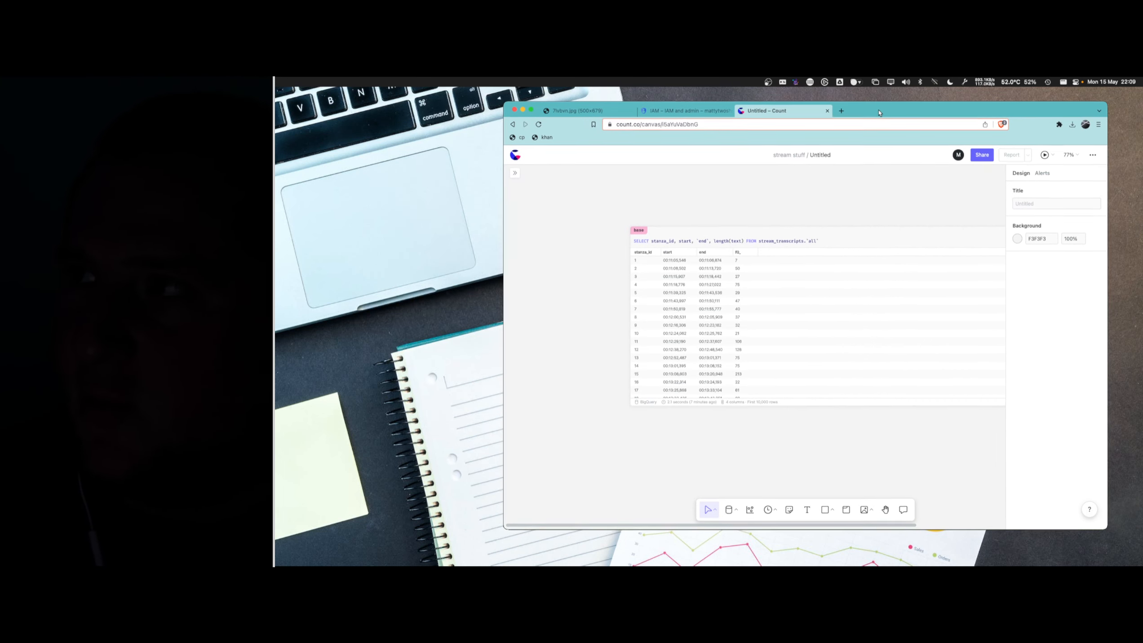
{"action": "left_click_drag", "start_coordinate": [505, 204], "coordinate": [328, 204]}
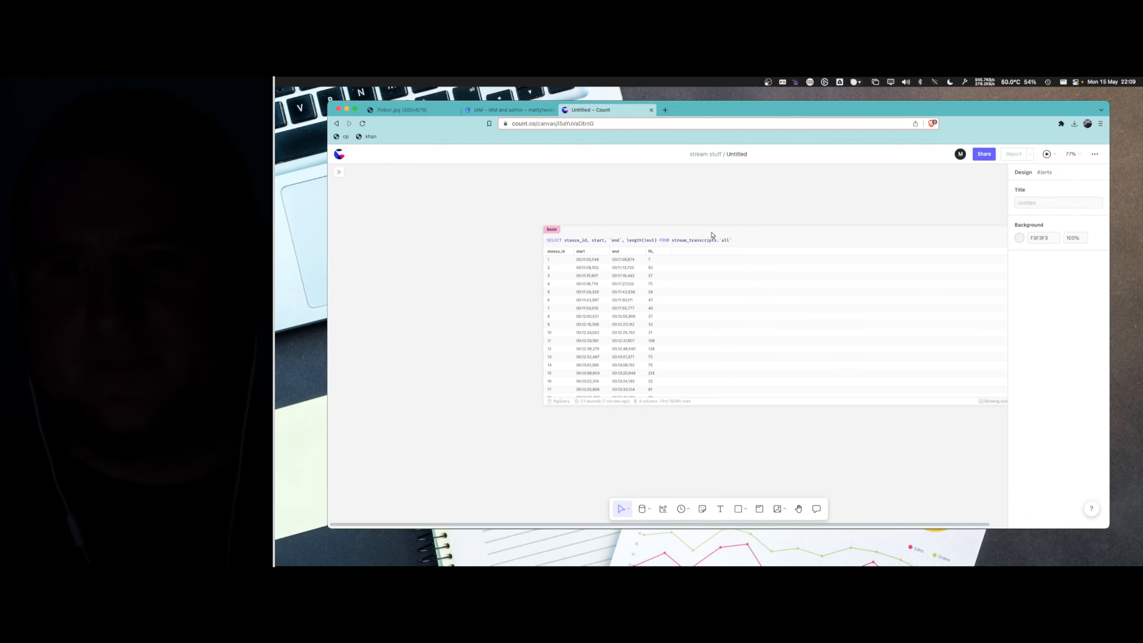
- Resize the base SQL cell to 1120 wide by 784 high and reposition it at X -1080, Y -1152 on the canvas
{"action": "left_click", "coordinate": [778, 236]}
{"action": "left_click_drag", "start_coordinate": [778, 236], "coordinate": [603, 231]}
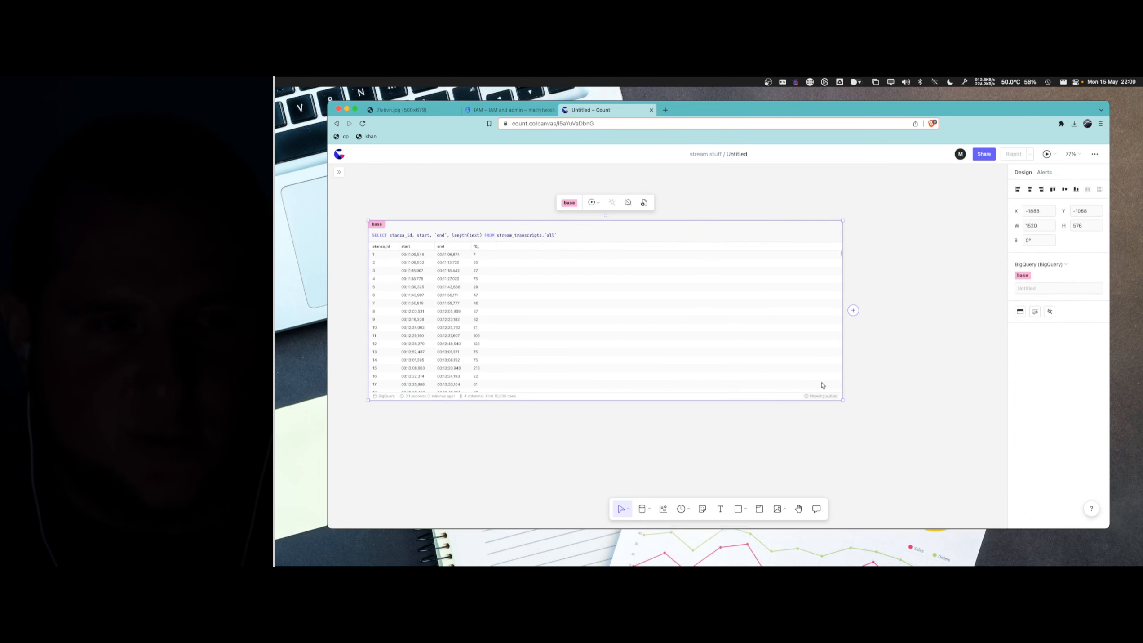
{"action": "left_click_drag", "start_coordinate": [842, 400], "coordinate": [999, 473]}
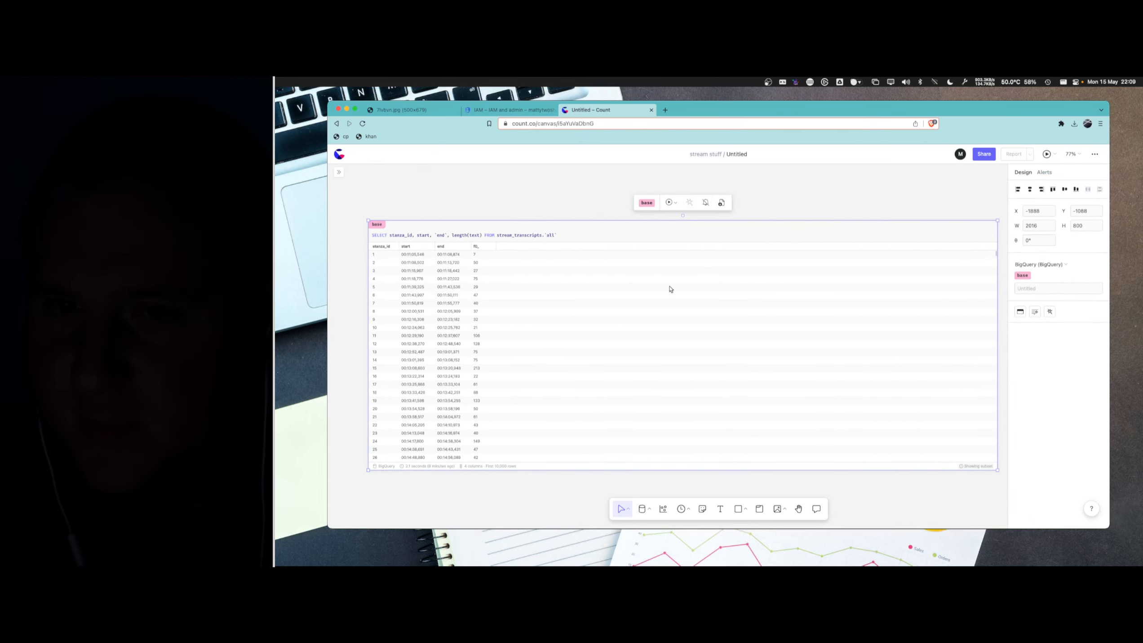
{"action": "left_click_drag", "start_coordinate": [368, 220], "coordinate": [648, 224]}
{"action": "scroll", "coordinate": [747, 248], "scroll_direction": "up", "scroll_amount": 1}
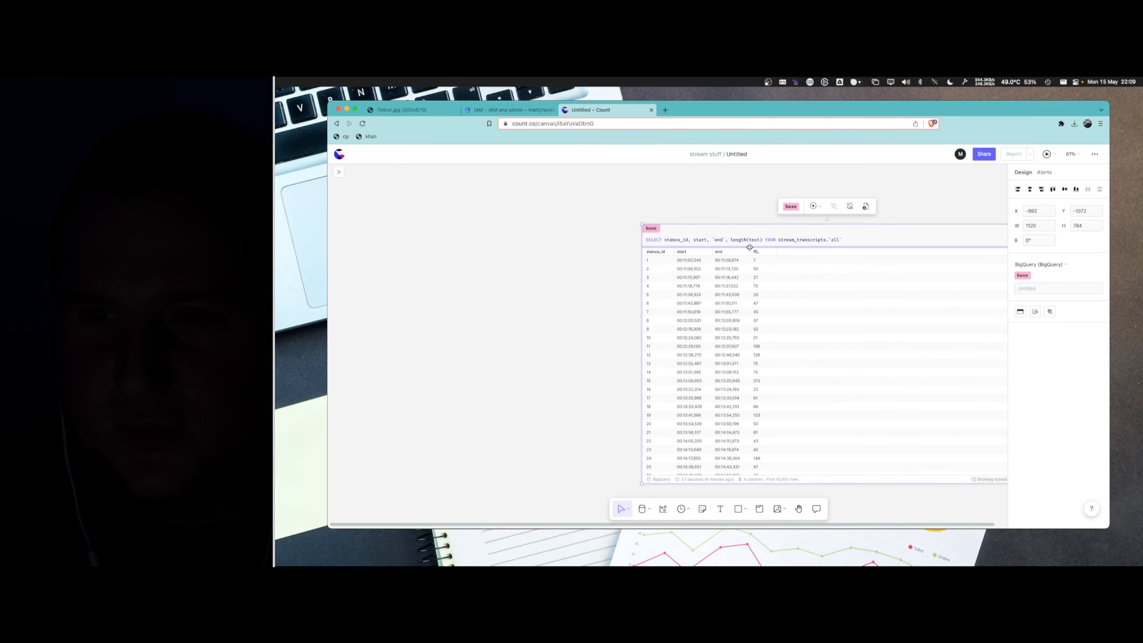
{"action": "left_click_drag", "start_coordinate": [878, 236], "coordinate": [861, 210]}
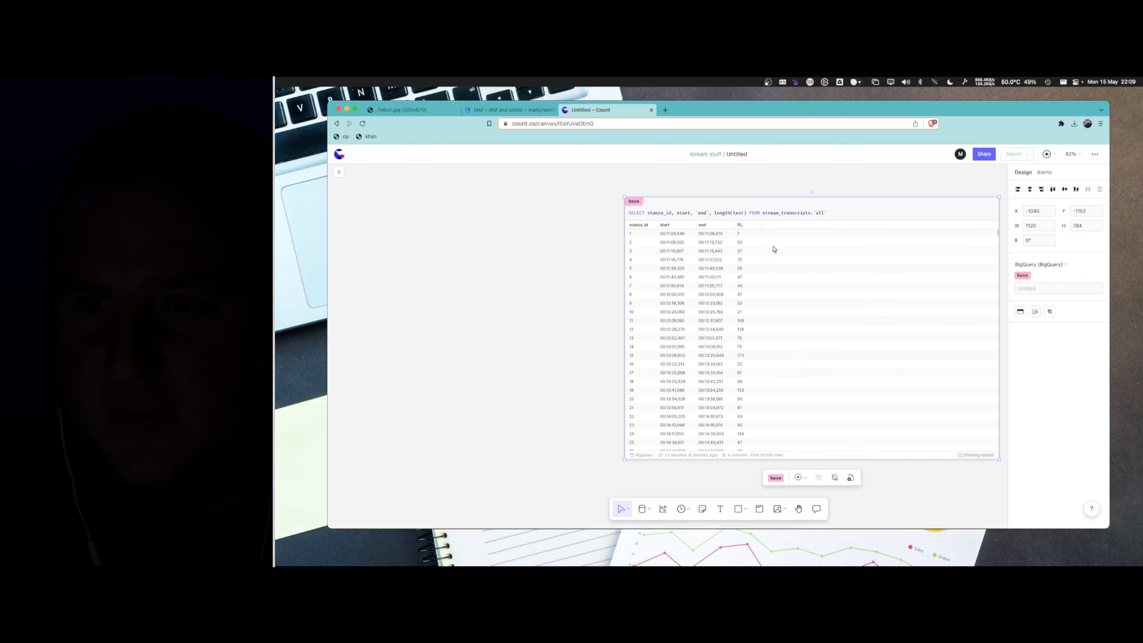
{"action": "scroll", "coordinate": [753, 226], "scroll_direction": "up", "scroll_amount": 1}
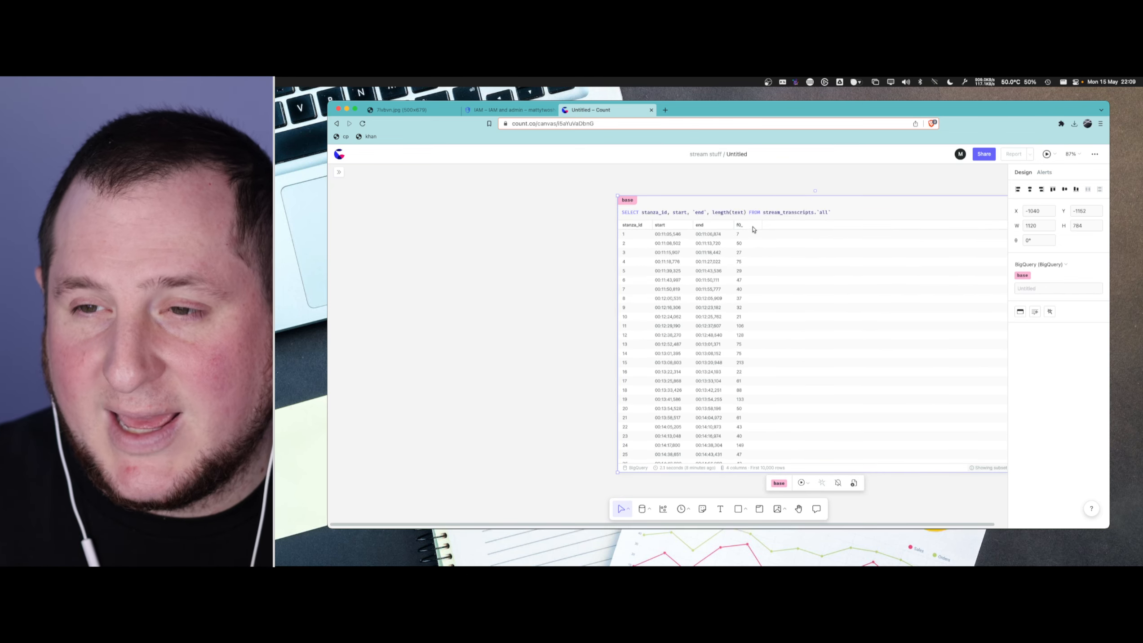
- Sort the base cell's results by text length in ascending order, and add the text column to its SELECT query and run it
{"action": "left_click", "coordinate": [748, 226]}
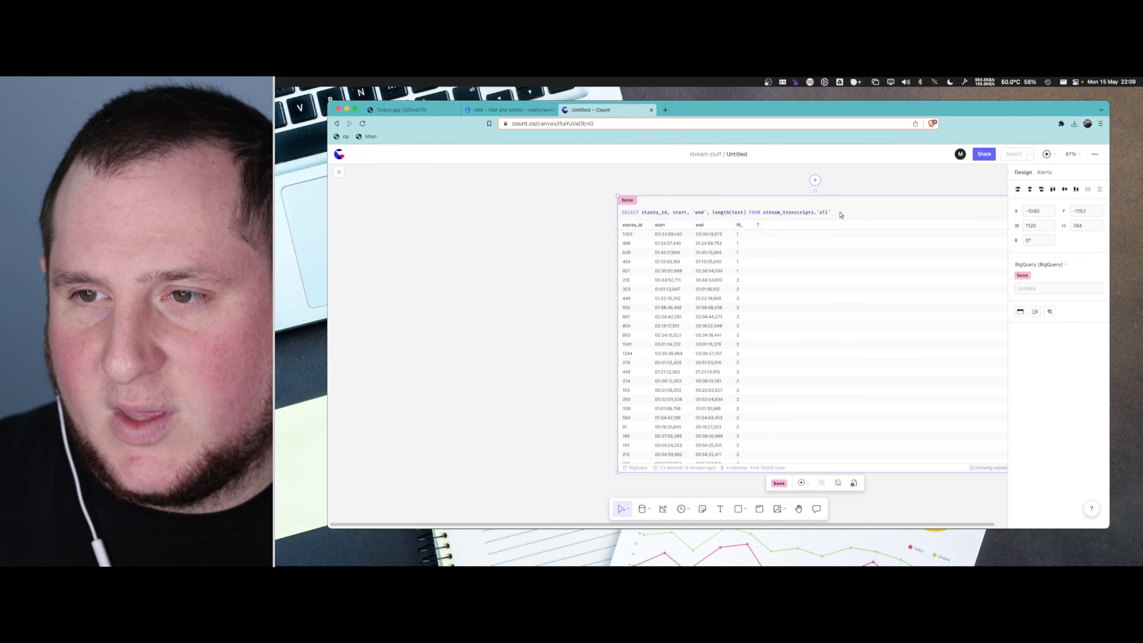
{"action": "left_click", "coordinate": [839, 212]}
{"action": "key", "text": "Return"}
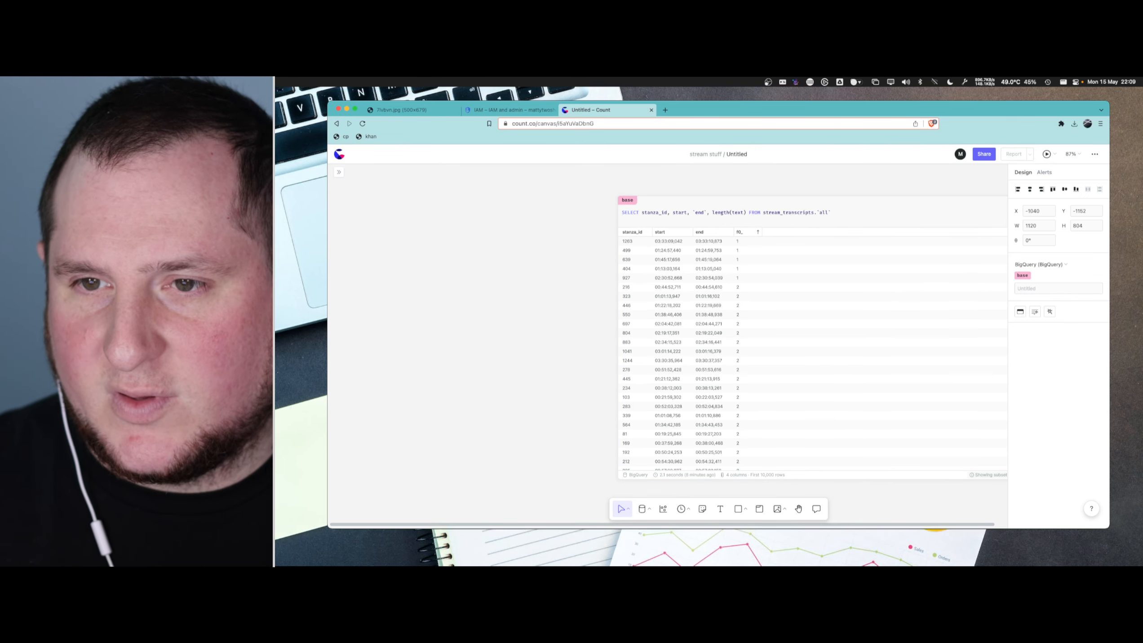
{"action": "type", "text": "WHERE s"}
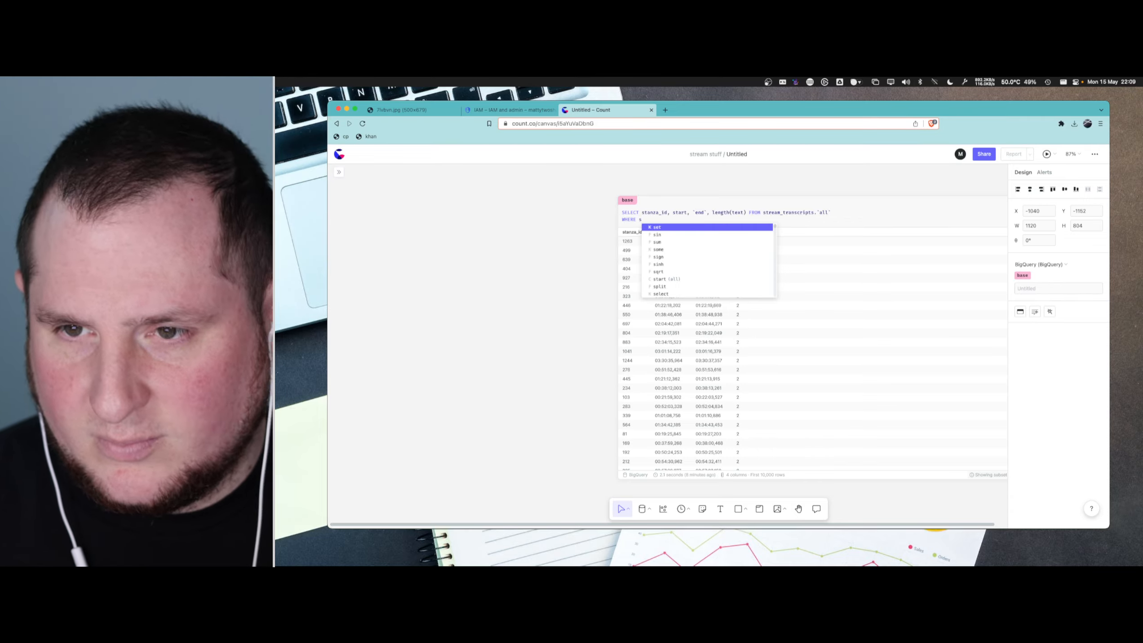
{"action": "key", "text": "Escape"}
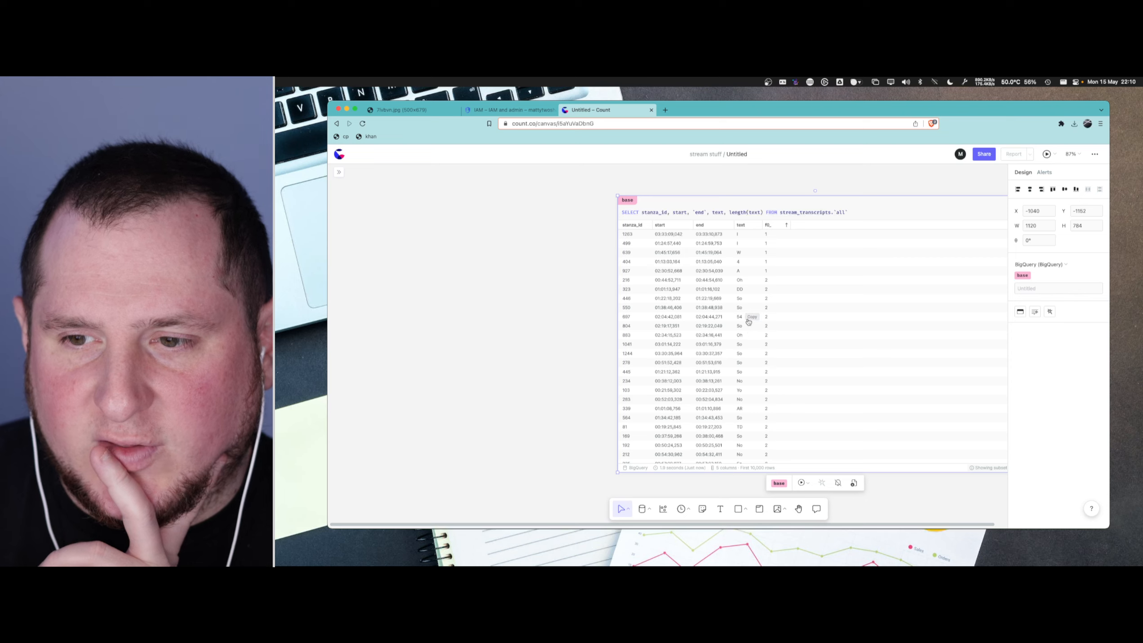
- Examine the shortest transcript texts in the base cell's results sorted by length
{"action": "scroll", "coordinate": [743, 320], "scroll_direction": "down", "scroll_amount": 5}
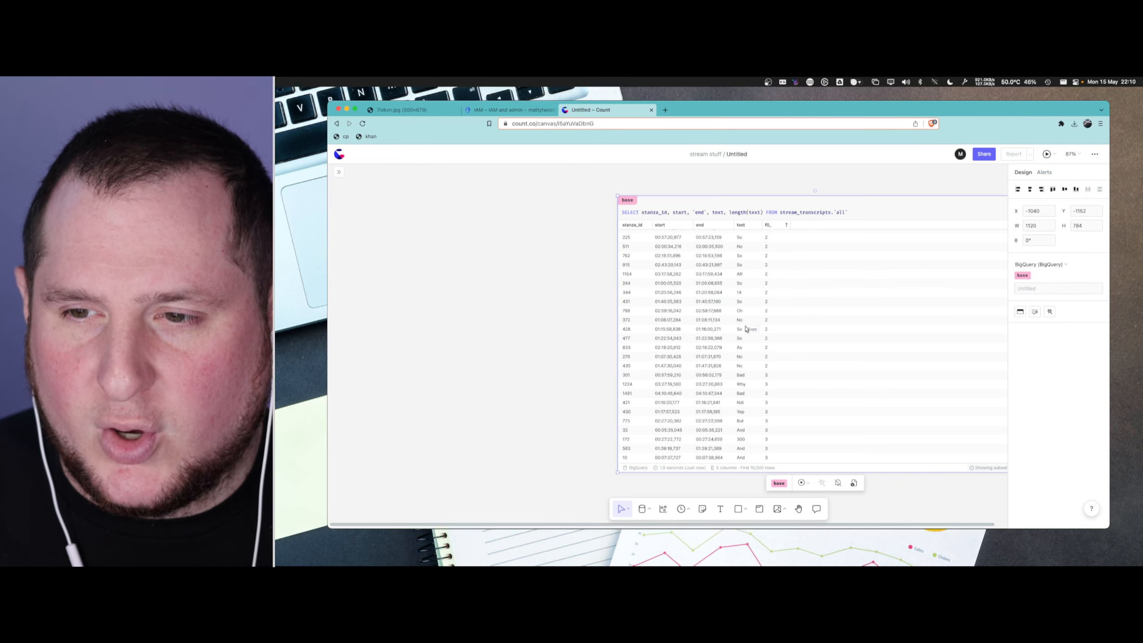
{"action": "scroll", "coordinate": [743, 286], "scroll_direction": "up", "scroll_amount": 5}
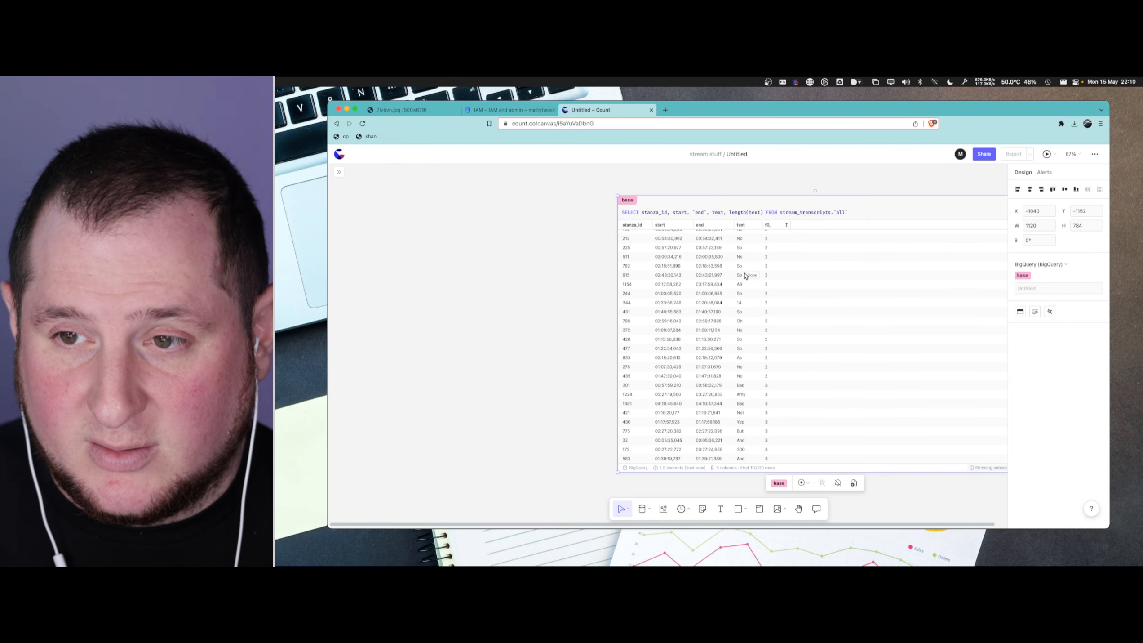
{"action": "scroll", "coordinate": [745, 264], "scroll_direction": "up", "scroll_amount": 3}
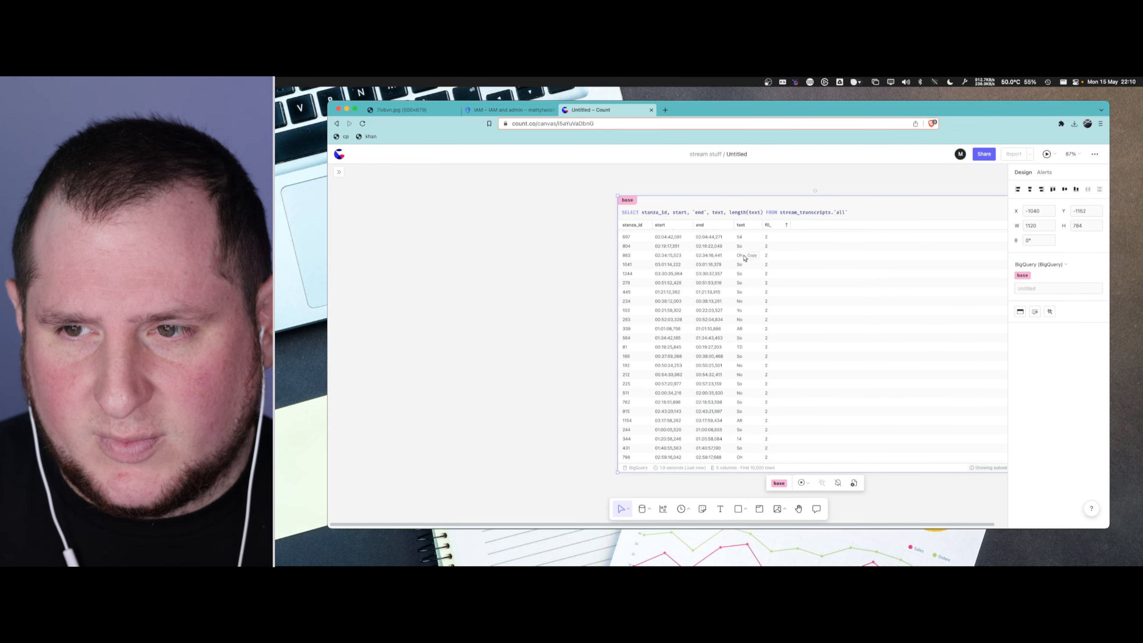
{"action": "scroll", "coordinate": [745, 288], "scroll_direction": "down", "scroll_amount": 4}
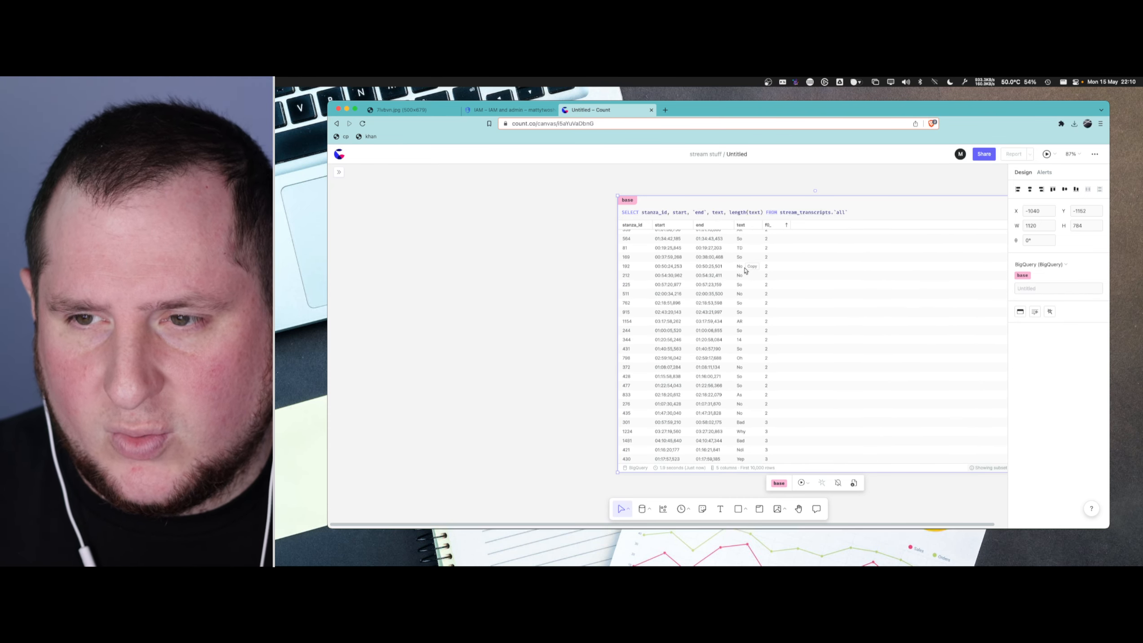
{"action": "scroll", "coordinate": [741, 332], "scroll_direction": "down", "scroll_amount": 7}
{"action": "scroll", "coordinate": [747, 319], "scroll_direction": "down", "scroll_amount": 3}
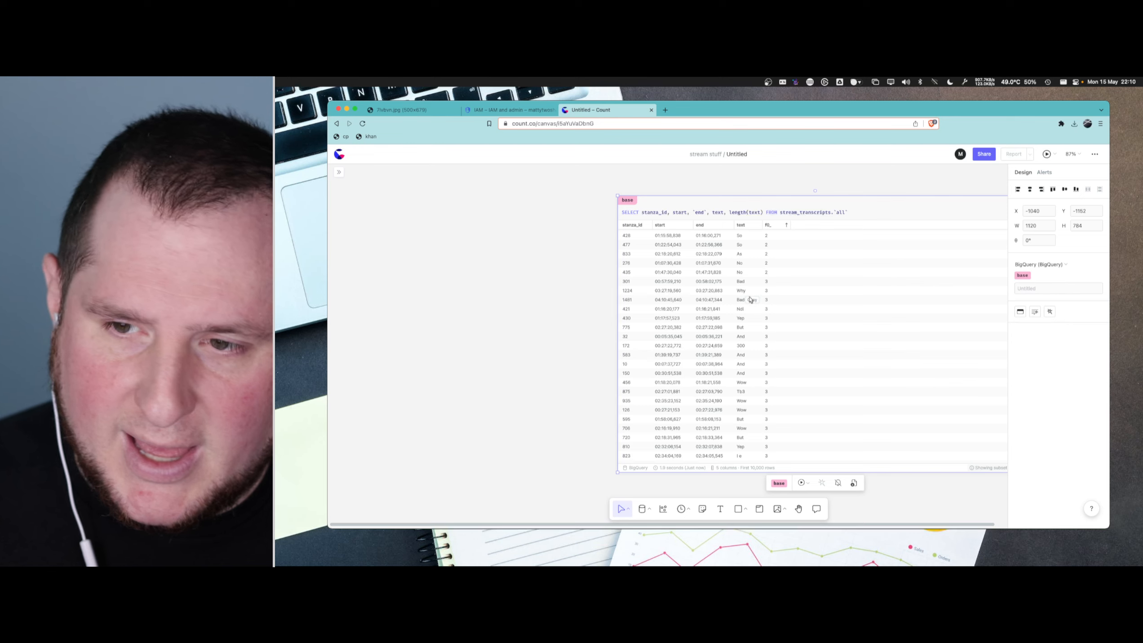
{"action": "scroll", "coordinate": [742, 344], "scroll_direction": "down", "scroll_amount": 4}
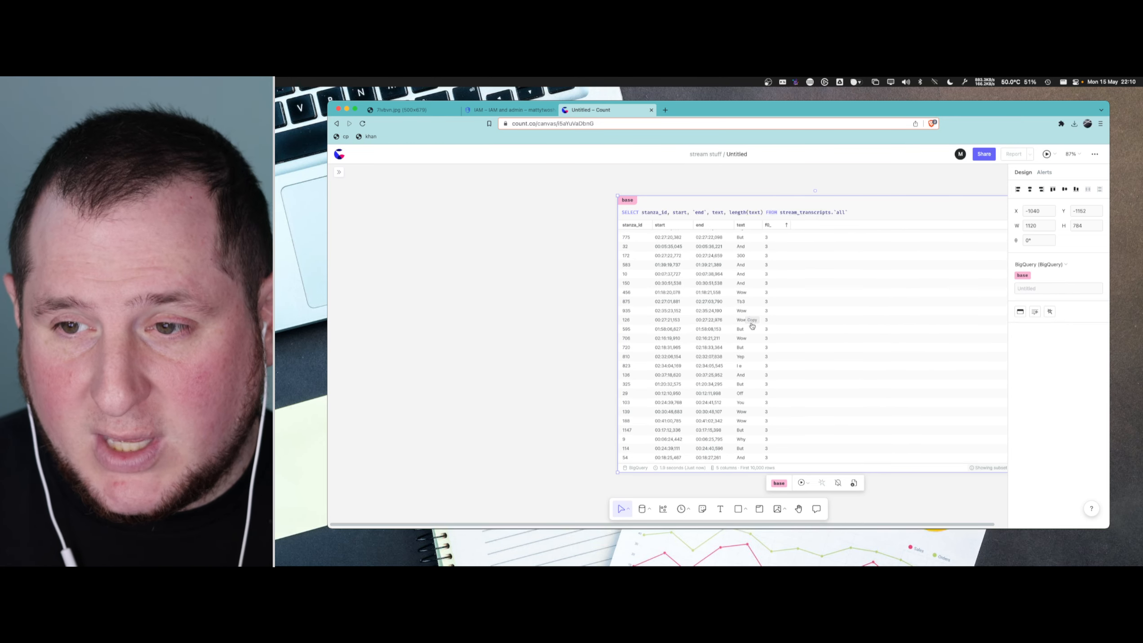
{"action": "scroll", "coordinate": [747, 333], "scroll_direction": "down", "scroll_amount": 3}
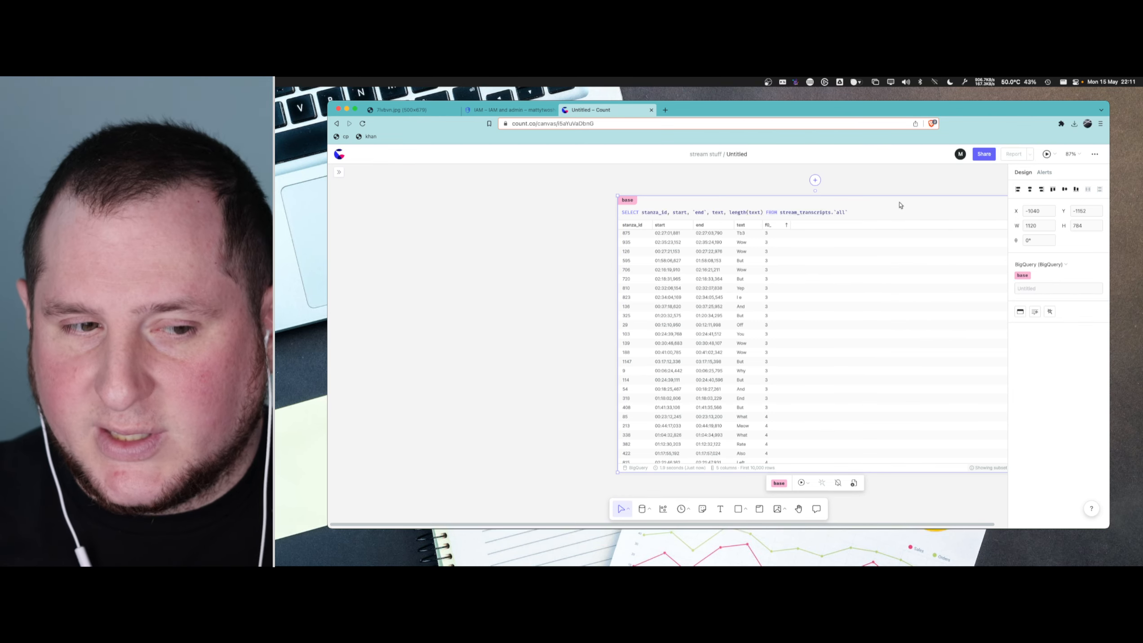
- Put the FROM stream_transcripts.`all` clause on its own line in the base cell's query and leave editing
{"action": "left_click", "coordinate": [783, 212]}
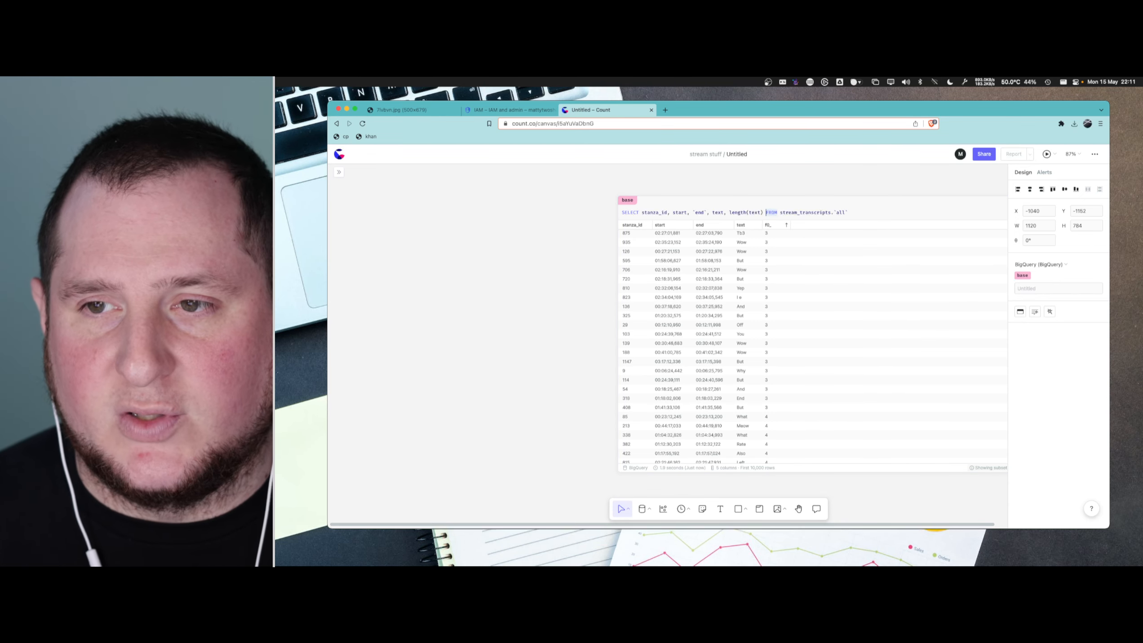
{"action": "key", "text": "Return"}
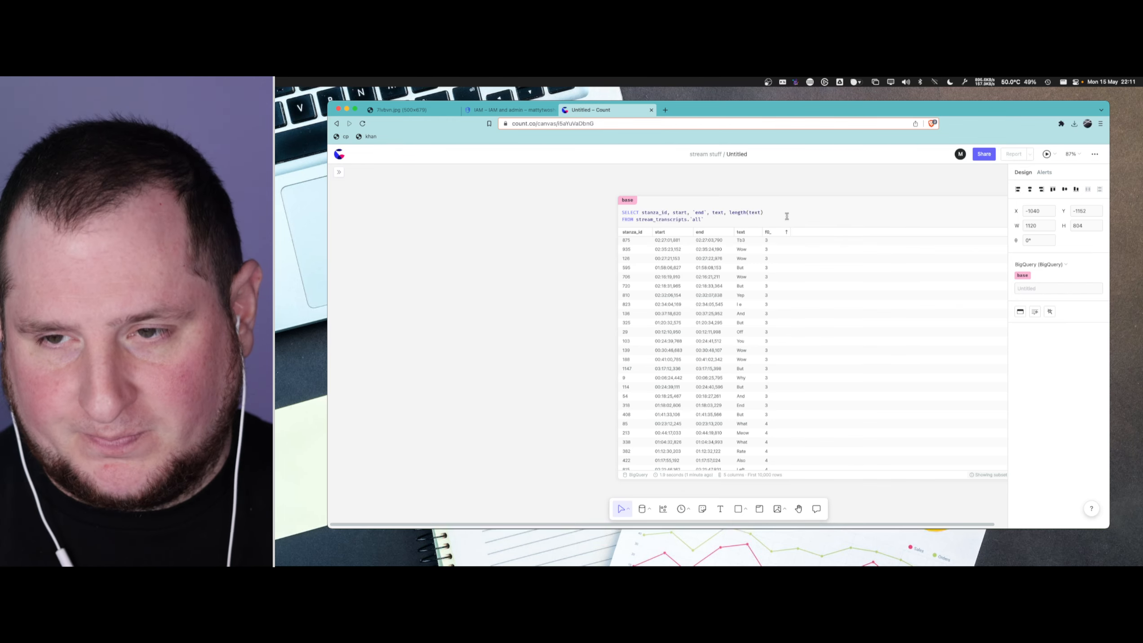
{"action": "scroll", "coordinate": [750, 266], "scroll_direction": "up", "scroll_amount": 5}
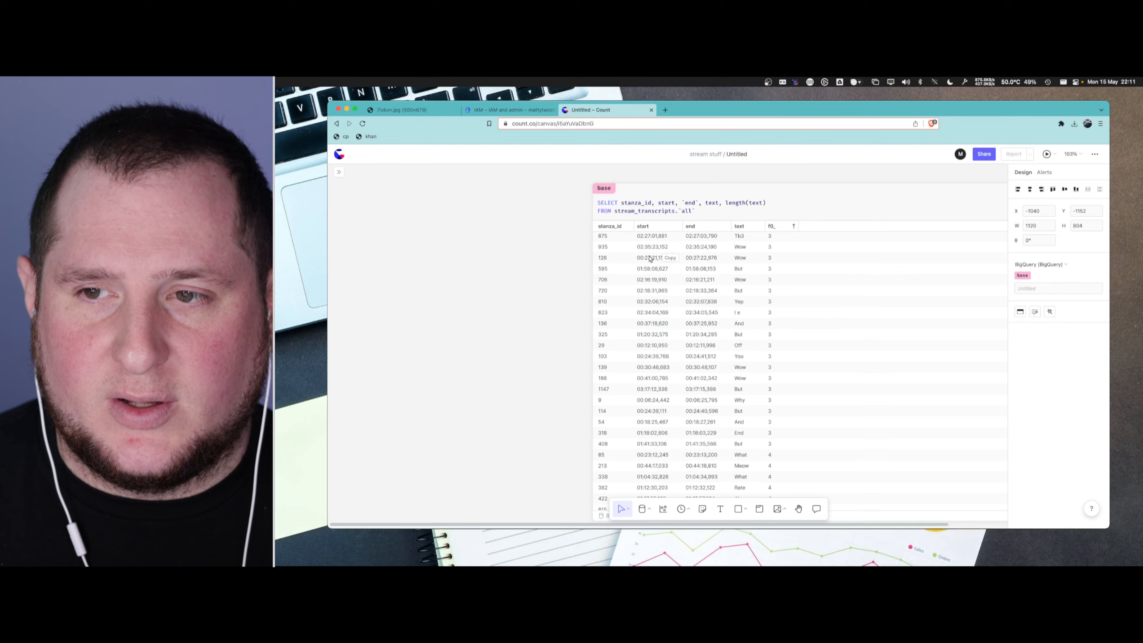
{"action": "left_click", "coordinate": [534, 264]}
- Look through the sorted transcript texts down to the longer entries and return to the first row
{"action": "scroll", "coordinate": [534, 264], "scroll_direction": "right", "scroll_amount": 2}
{"action": "scroll", "coordinate": [533, 264], "scroll_direction": "left", "scroll_amount": 2}
{"action": "scroll", "coordinate": [534, 264], "scroll_direction": "left", "scroll_amount": 3}
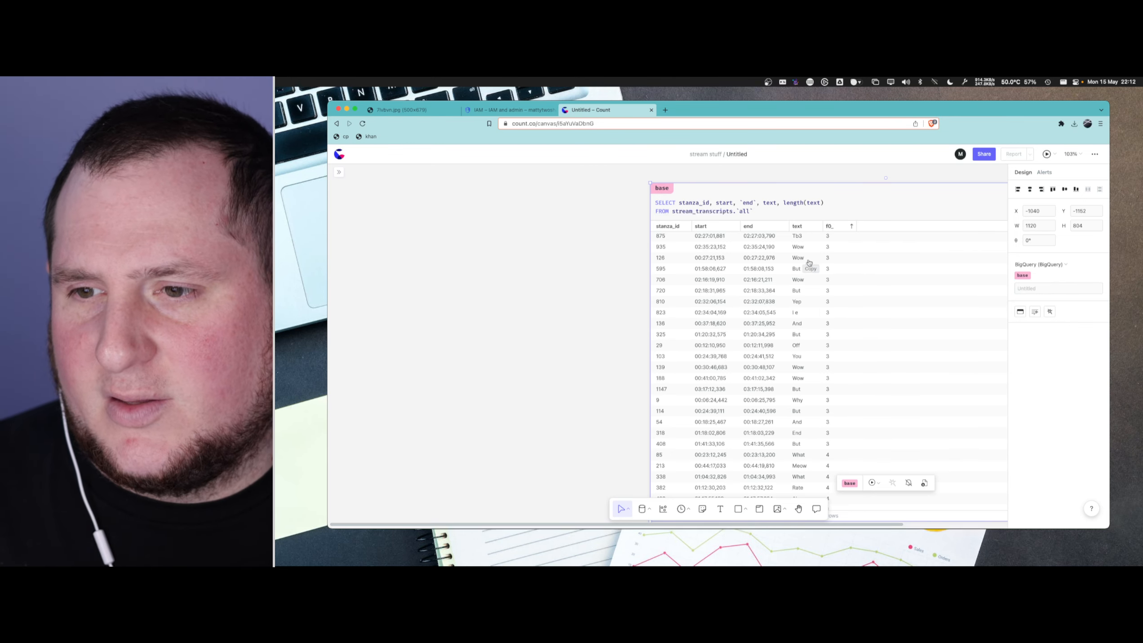
{"action": "scroll", "coordinate": [822, 270], "scroll_direction": "down", "scroll_amount": 10}
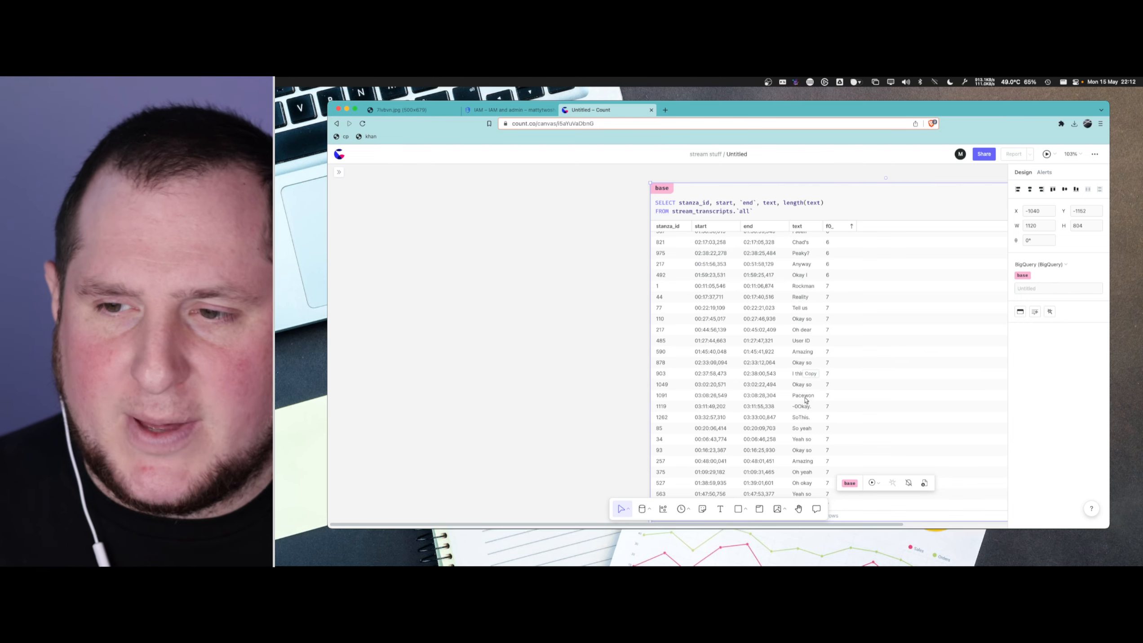
{"action": "scroll", "coordinate": [818, 326], "scroll_direction": "up", "scroll_amount": 15}
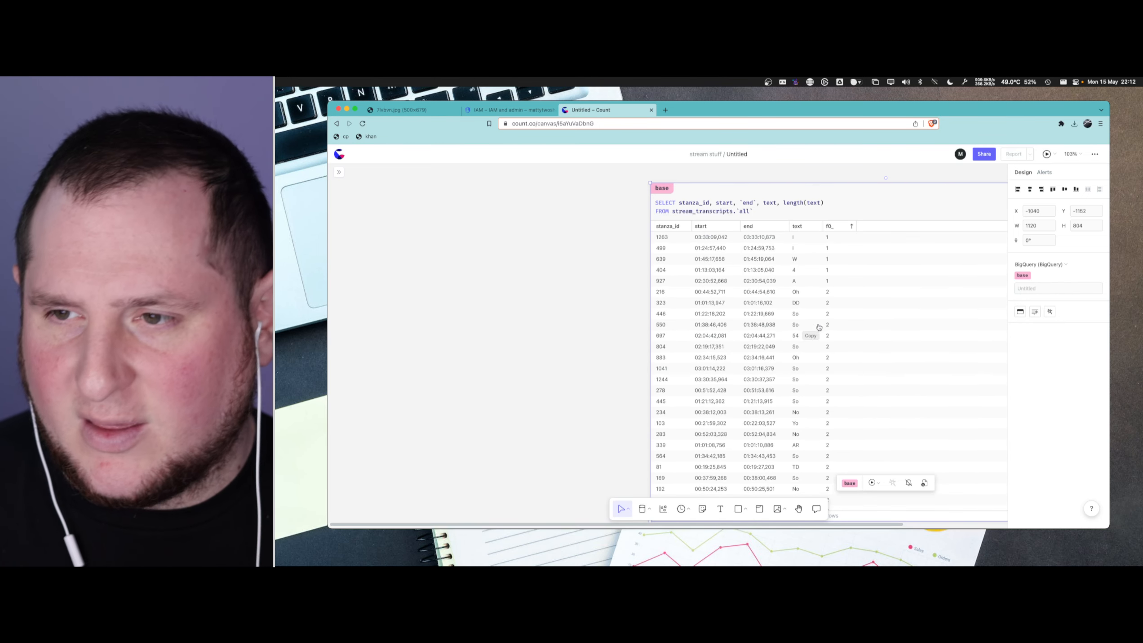
- Sort the base cell's results by text length in descending order, and widen the cell and its text column
{"action": "left_click", "coordinate": [839, 226]}
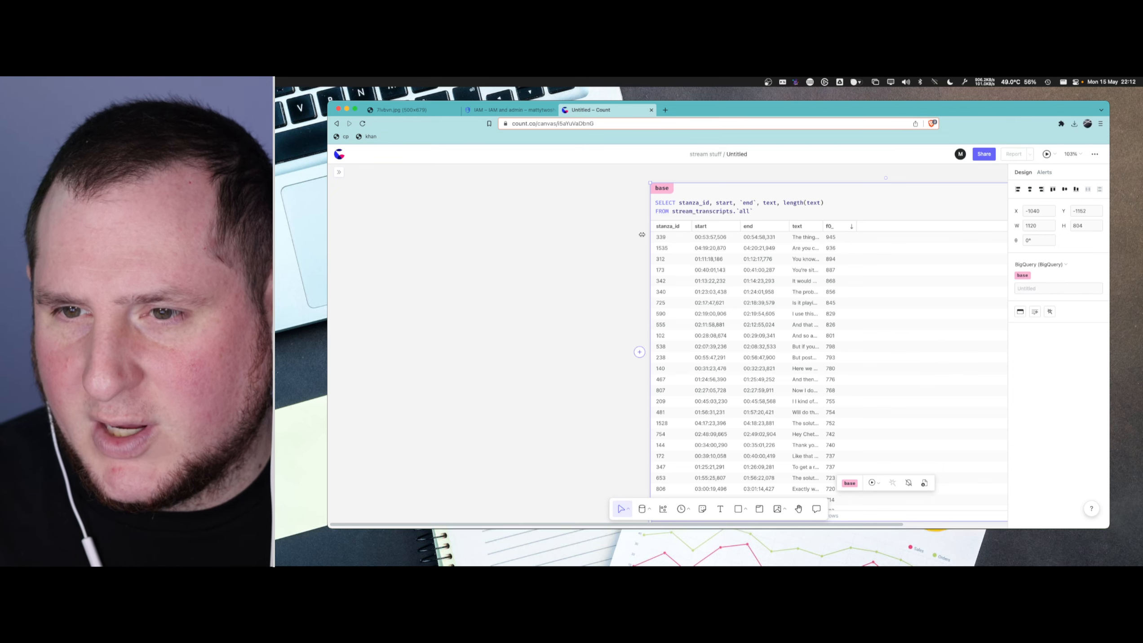
{"action": "left_click_drag", "start_coordinate": [648, 234], "coordinate": [548, 234]}
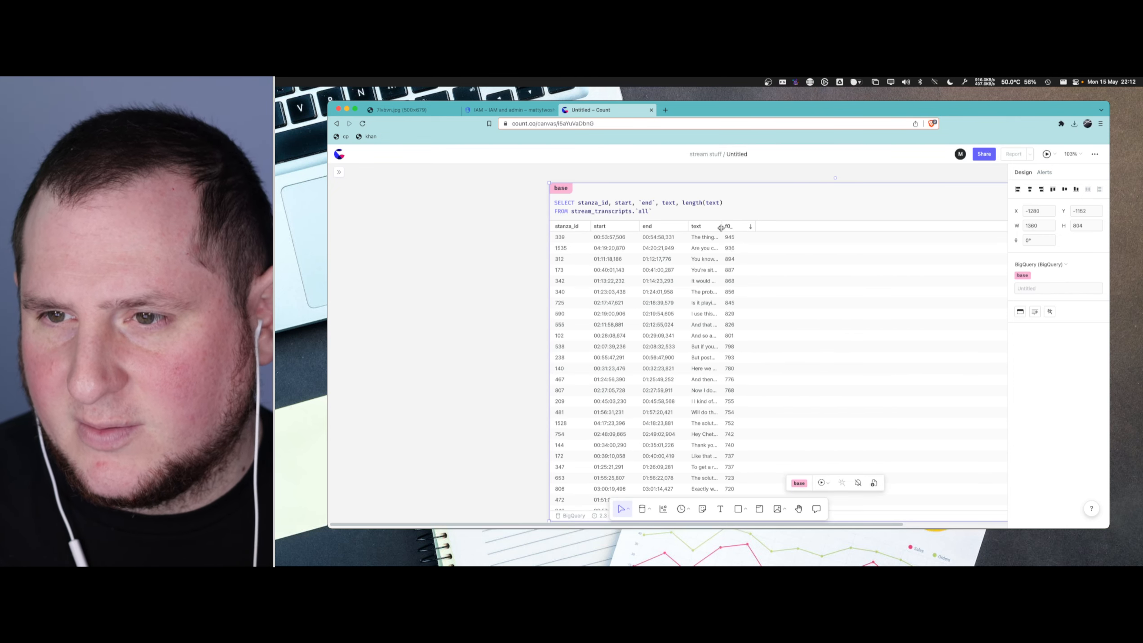
{"action": "left_click_drag", "start_coordinate": [721, 226], "coordinate": [978, 222]}
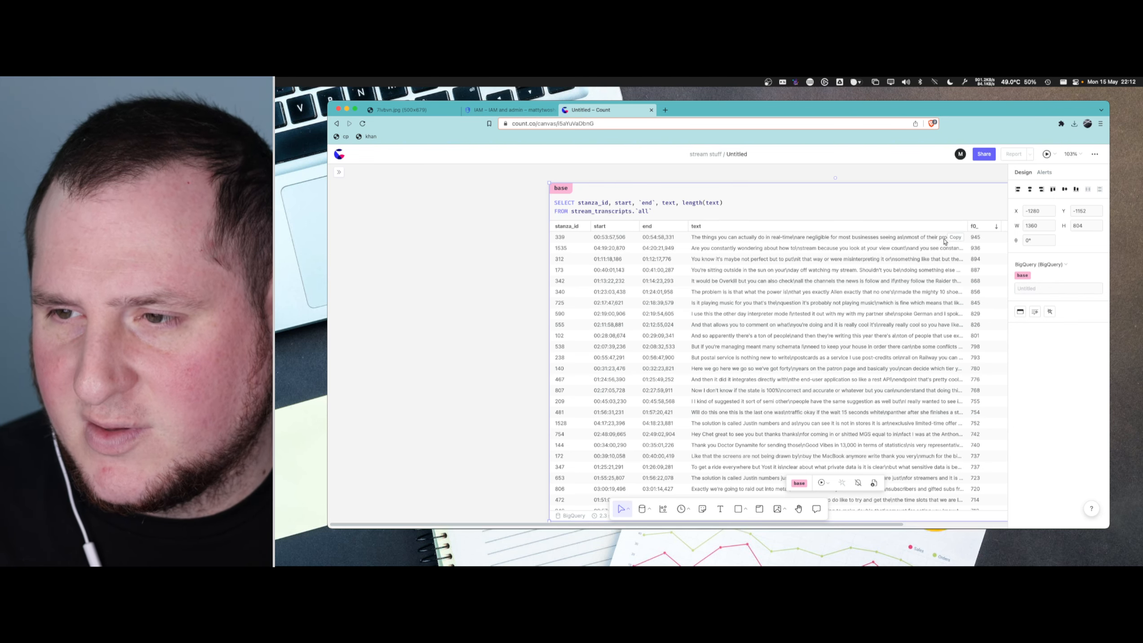
- Paste the first row's full transcript text below the base cell's query and read it for line breaks
{"action": "left_click", "coordinate": [776, 214]}
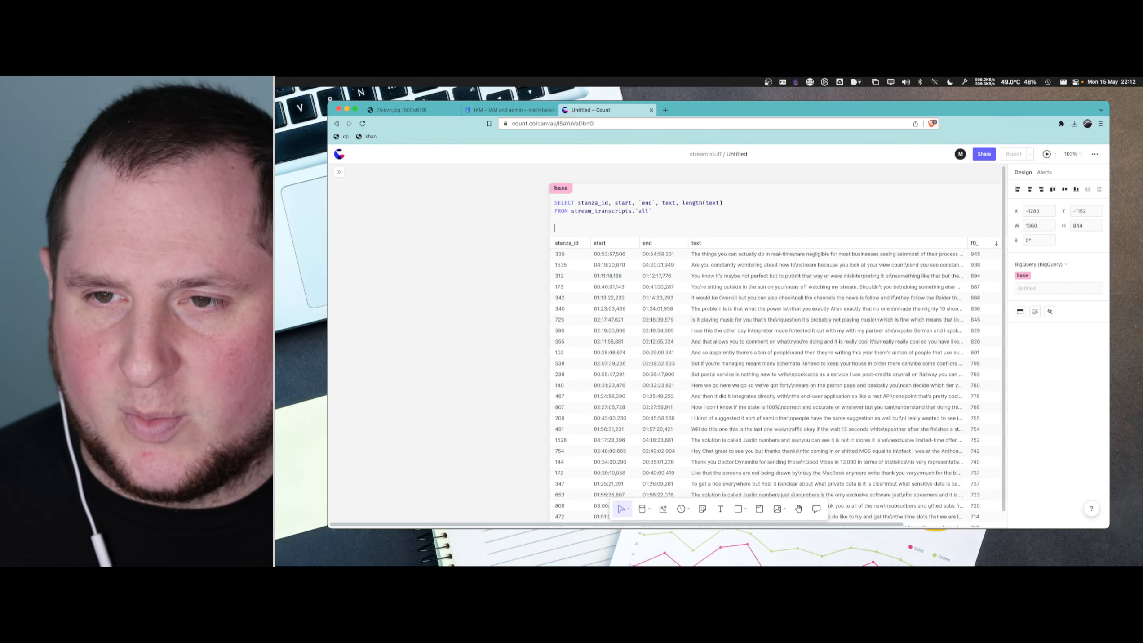
{"action": "key", "text": "Return"}
{"action": "key", "text": "Return"}
{"action": "key", "text": "super+v"}
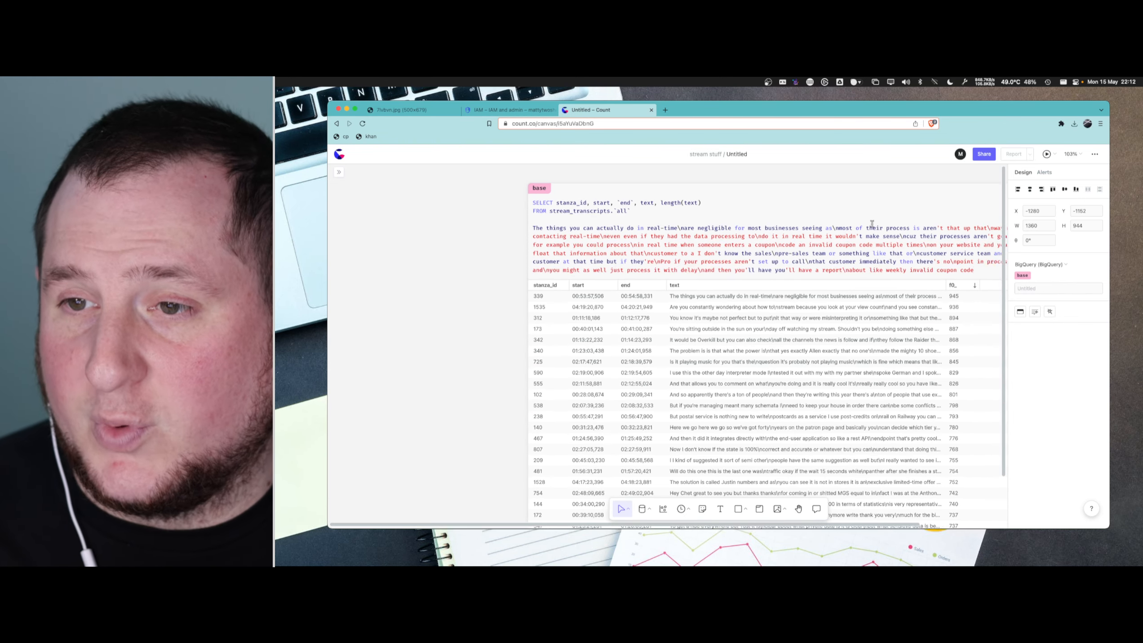
{"action": "scroll", "coordinate": [877, 222], "scroll_direction": "right", "scroll_amount": 5}
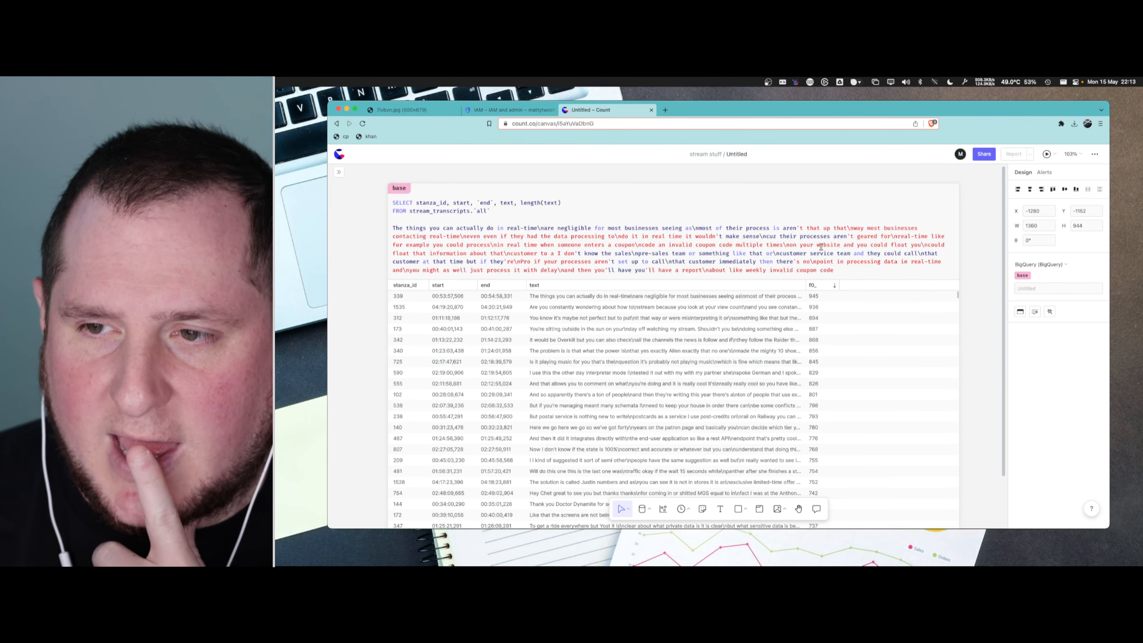
{"action": "left_click_drag", "start_coordinate": [840, 269], "coordinate": [392, 231]}
{"action": "left_click", "coordinate": [416, 230]}
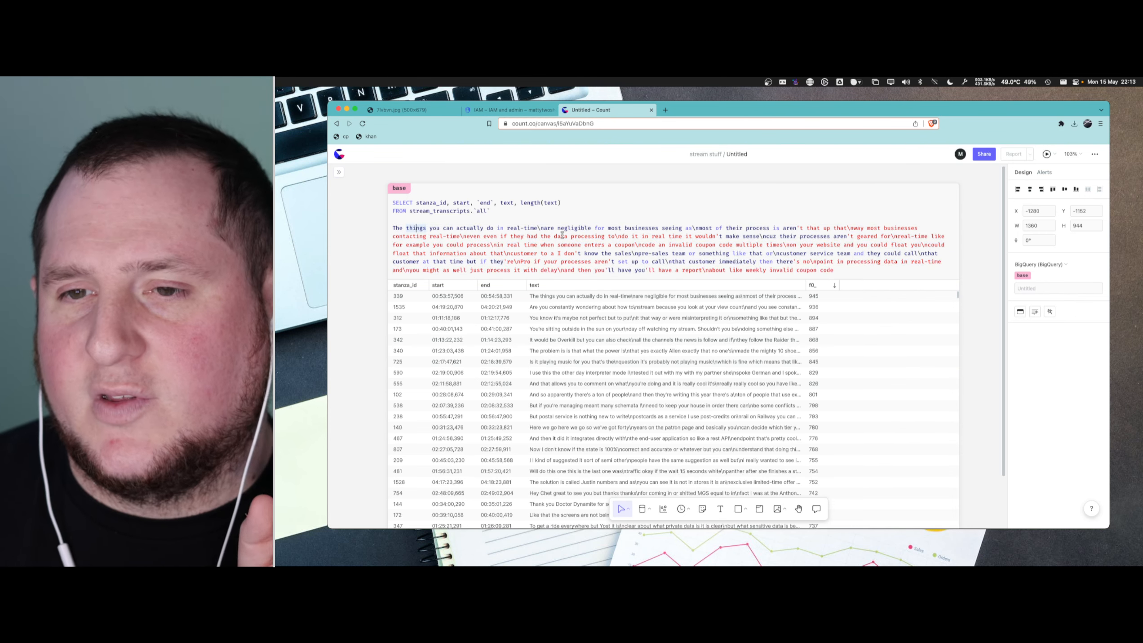
{"action": "left_click", "coordinate": [539, 229]}
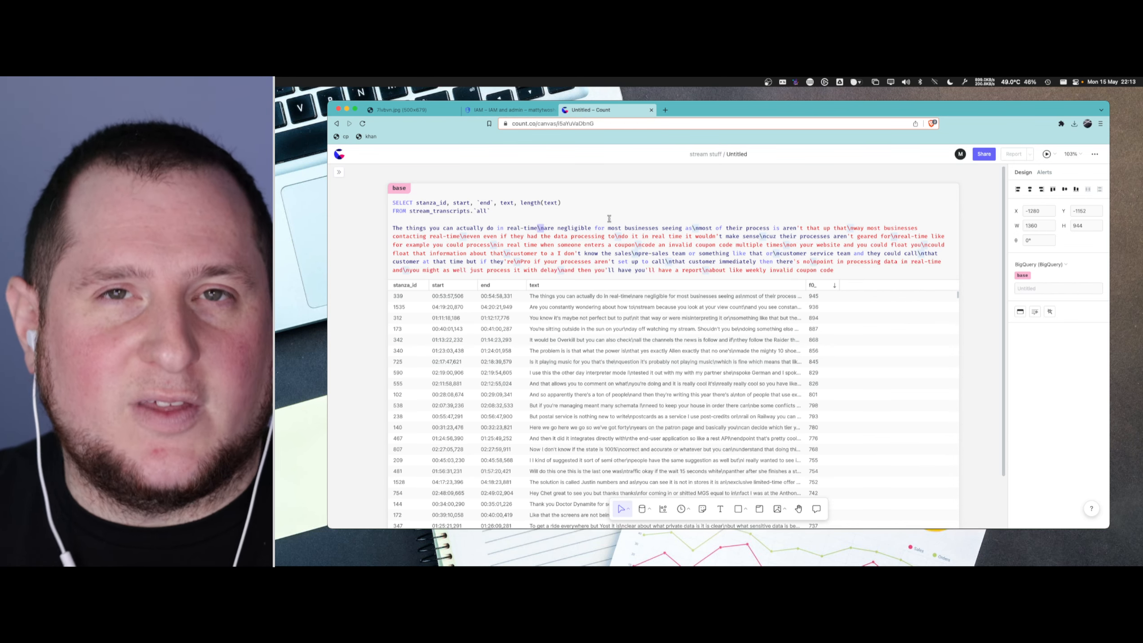
- Reformat the base cell's SELECT list so stanza_id, start, `end`, text and length(text) each sit on their own indented line
{"action": "left_click", "coordinate": [461, 204]}
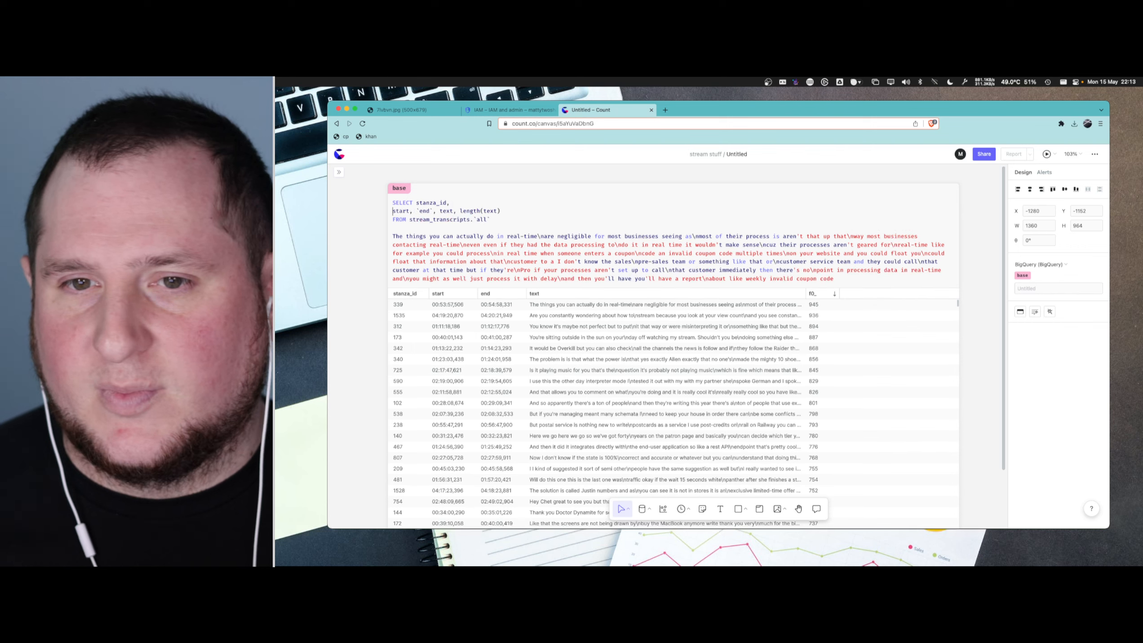
{"action": "key", "text": "Return"}
{"action": "key", "text": "Tab"}
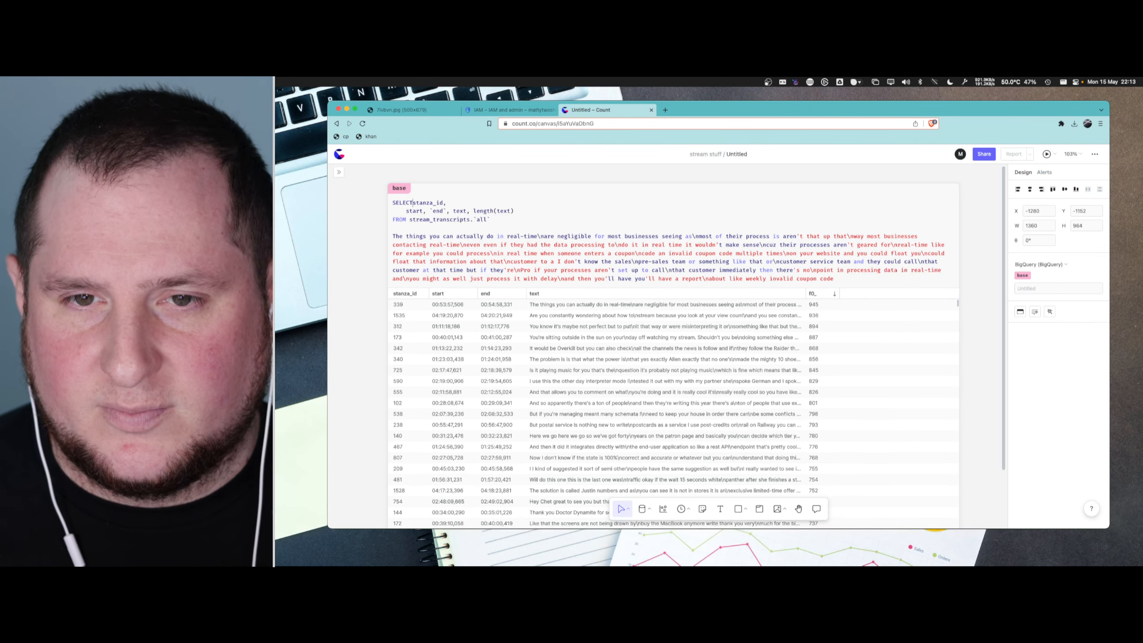
{"action": "key", "text": "Return"}
{"action": "key", "text": "Tab"}
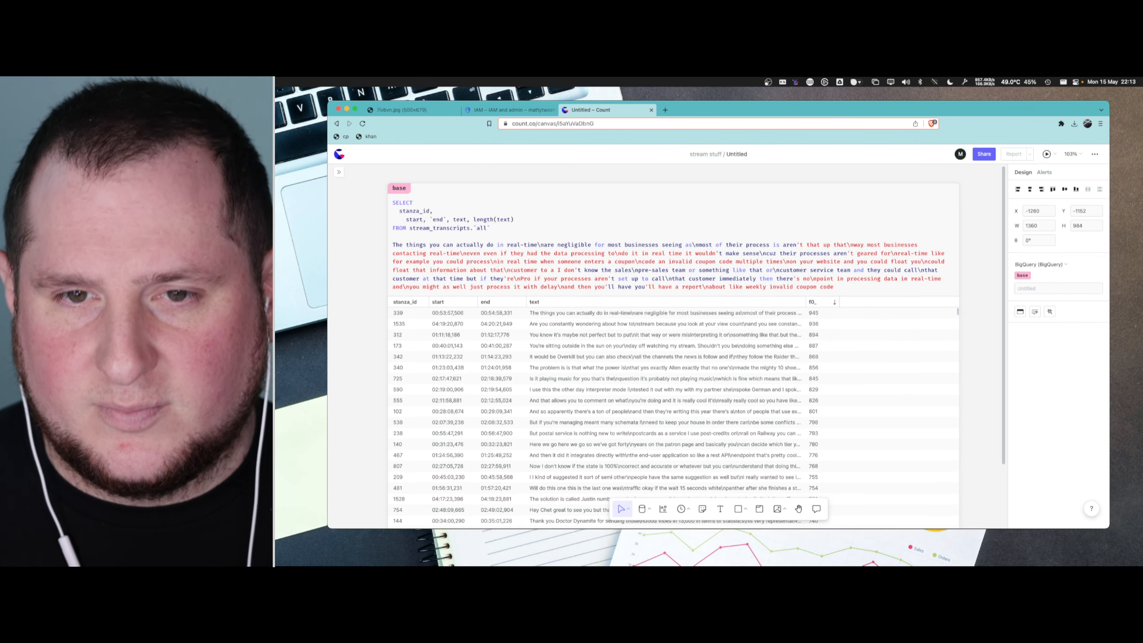
{"action": "key", "text": "BackSpace"}
{"action": "key", "text": "Return"}
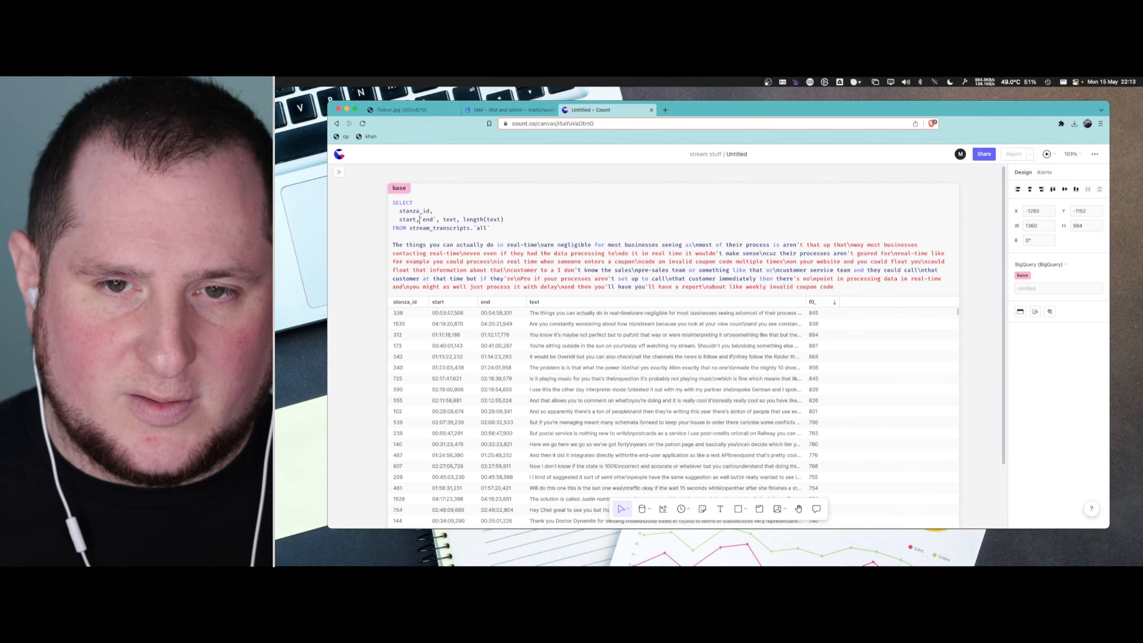
{"action": "key", "text": "Right"}
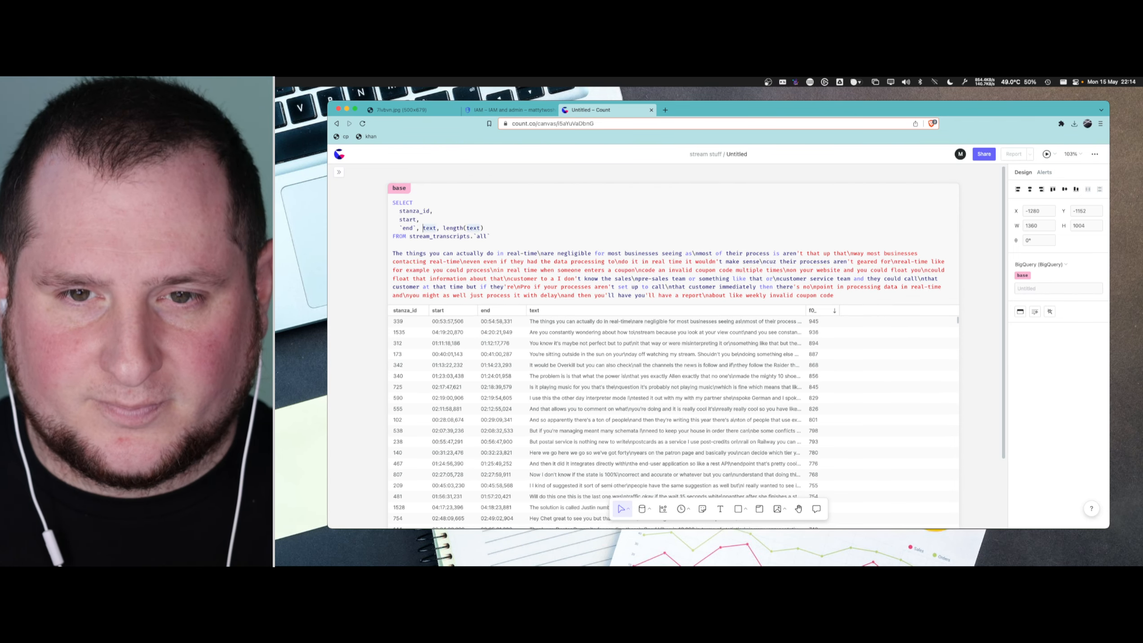
{"action": "key", "text": "BackSpace"}
{"action": "key", "text": "Return"}
{"action": "key", "text": "Right"}
{"action": "key", "text": "Right"}
{"action": "key", "text": "Right"}
{"action": "key", "text": "Right"}
{"action": "key", "text": "Right"}
{"action": "key", "text": "Right"}
{"action": "key", "text": "BackSpace"}
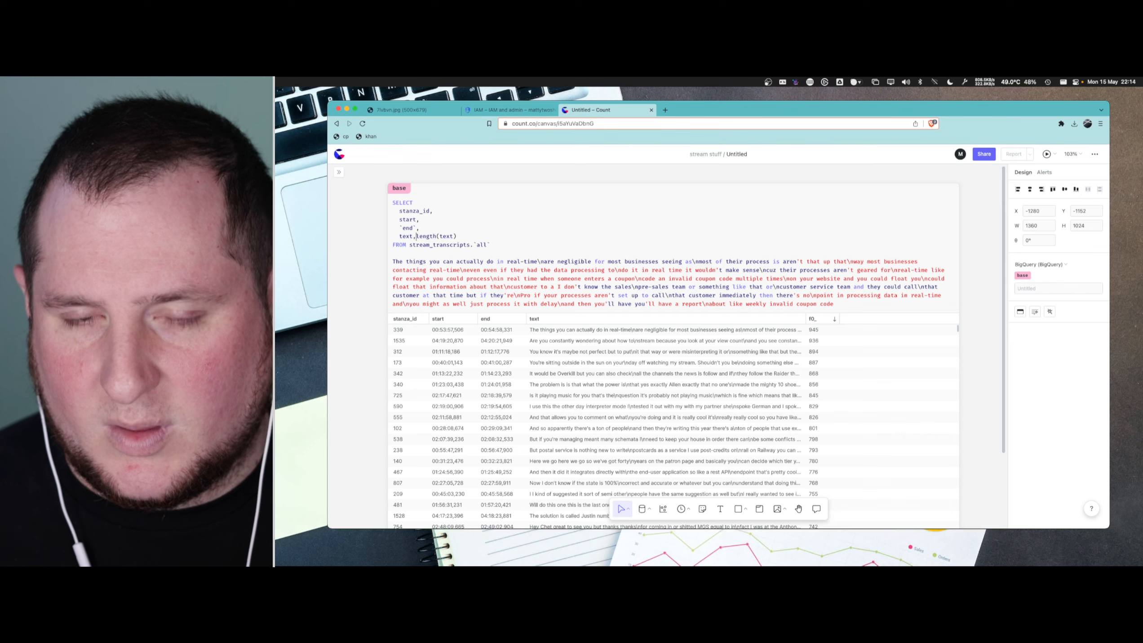
{"action": "key", "text": "Return"}
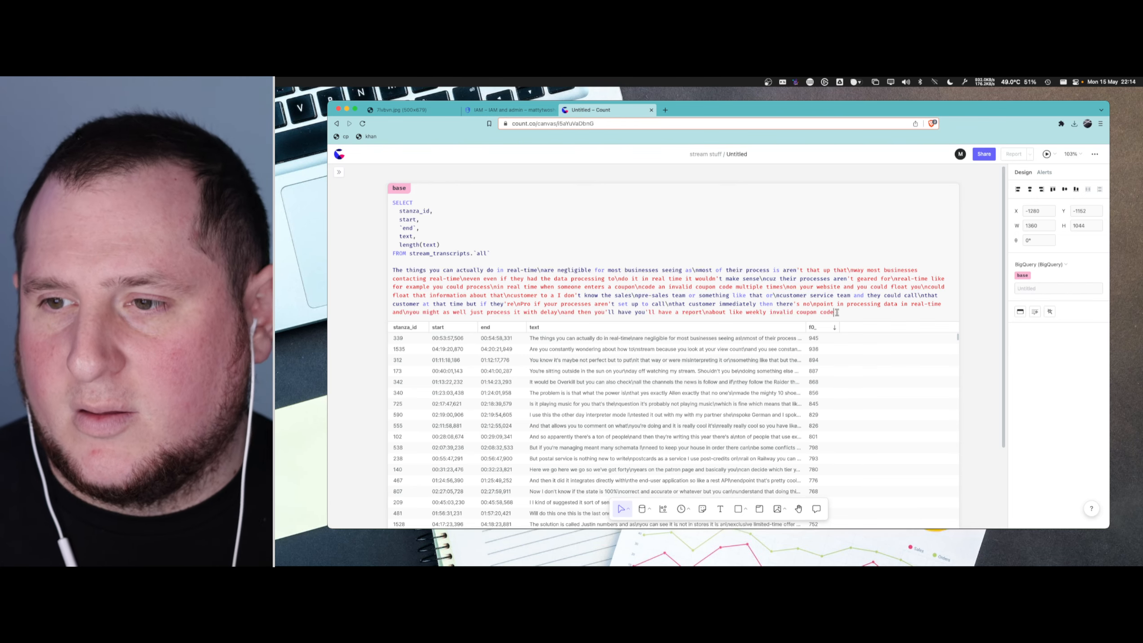
- Delete the pasted transcript text and the blank lines below the base cell's query
{"action": "left_click_drag", "start_coordinate": [834, 312], "coordinate": [392, 267]}
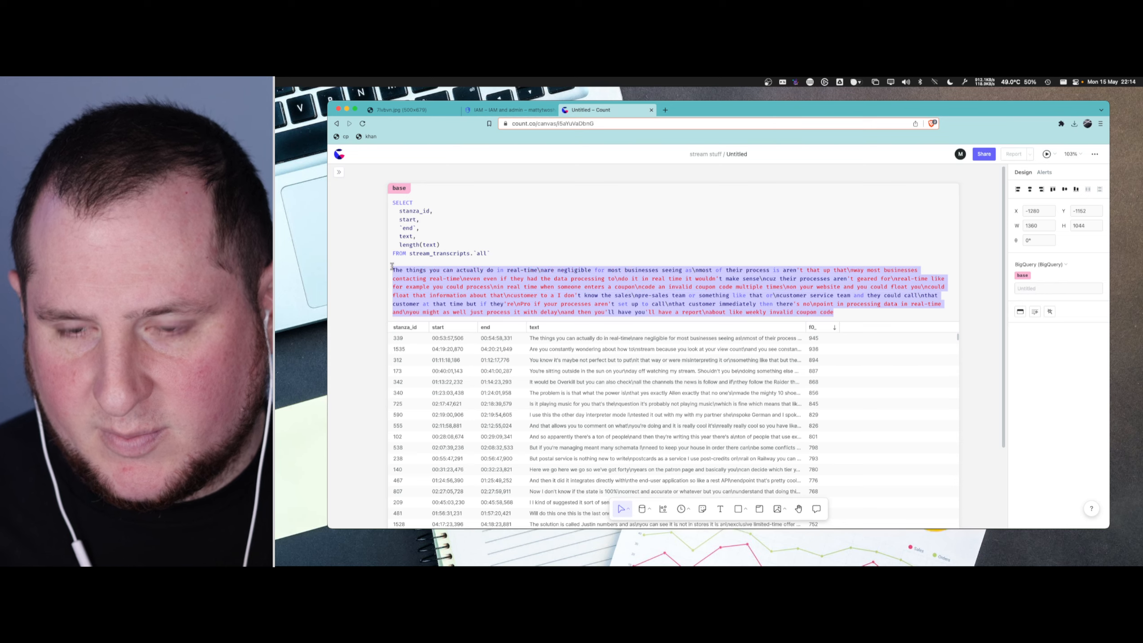
{"action": "key", "text": "BackSpace"}
{"action": "key", "text": "BackSpace"}
{"action": "key", "text": "BackSpace"}
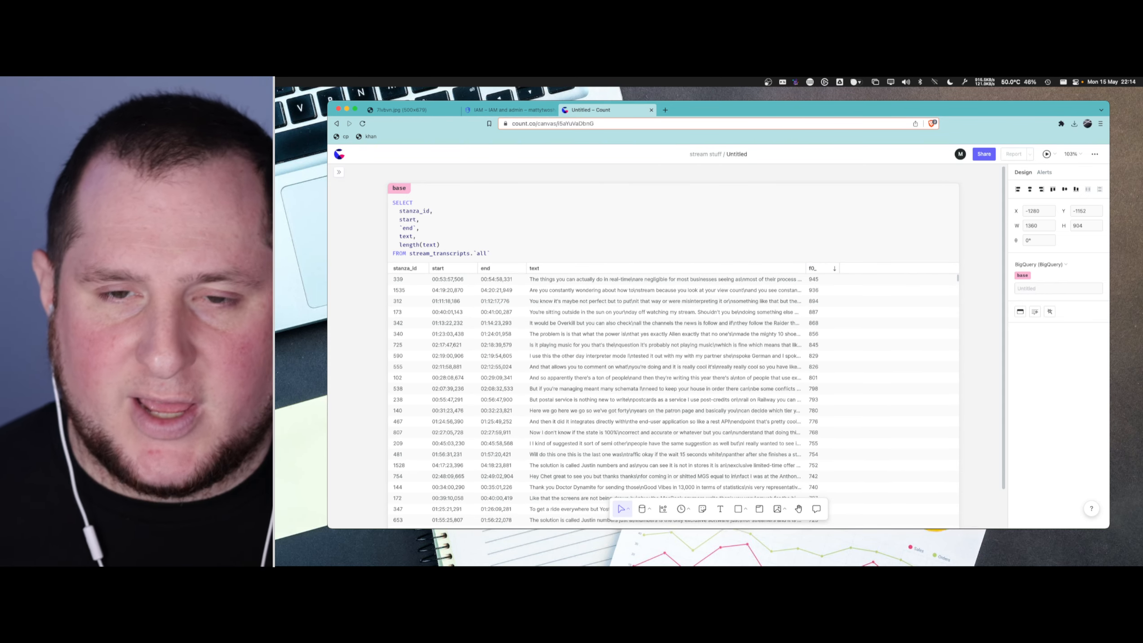
- Add a second text column on its own line before length(text) in the SELECT list
{"action": "left_click", "coordinate": [431, 236]}
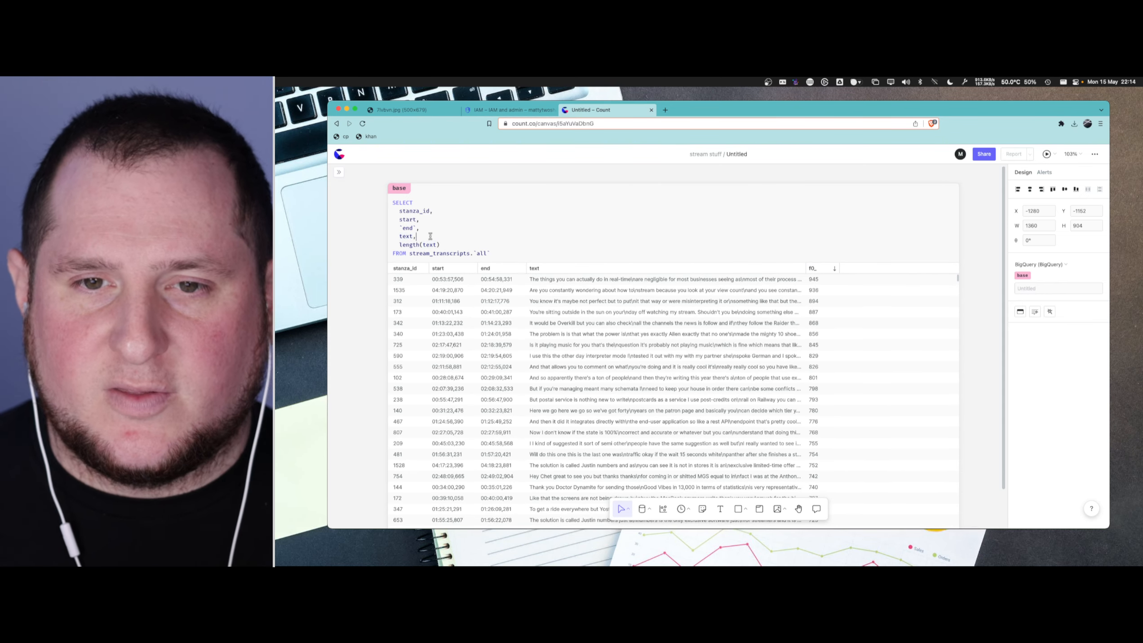
{"action": "key", "text": "Return"}
{"action": "type", "text": "text,"}
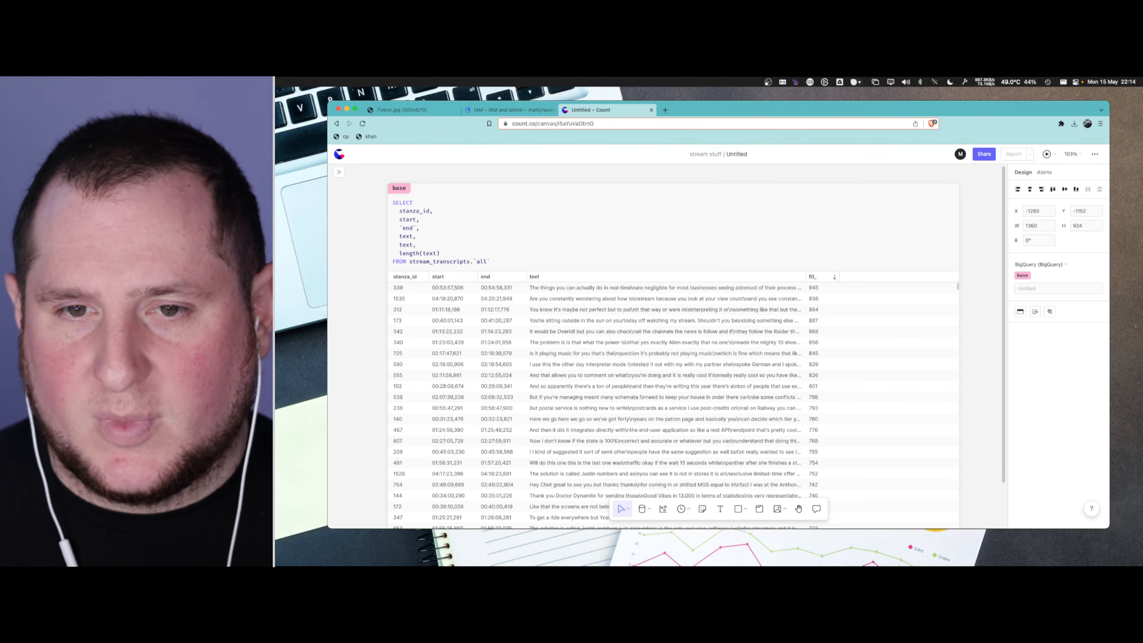
{"action": "key", "text": "alt+Left"}
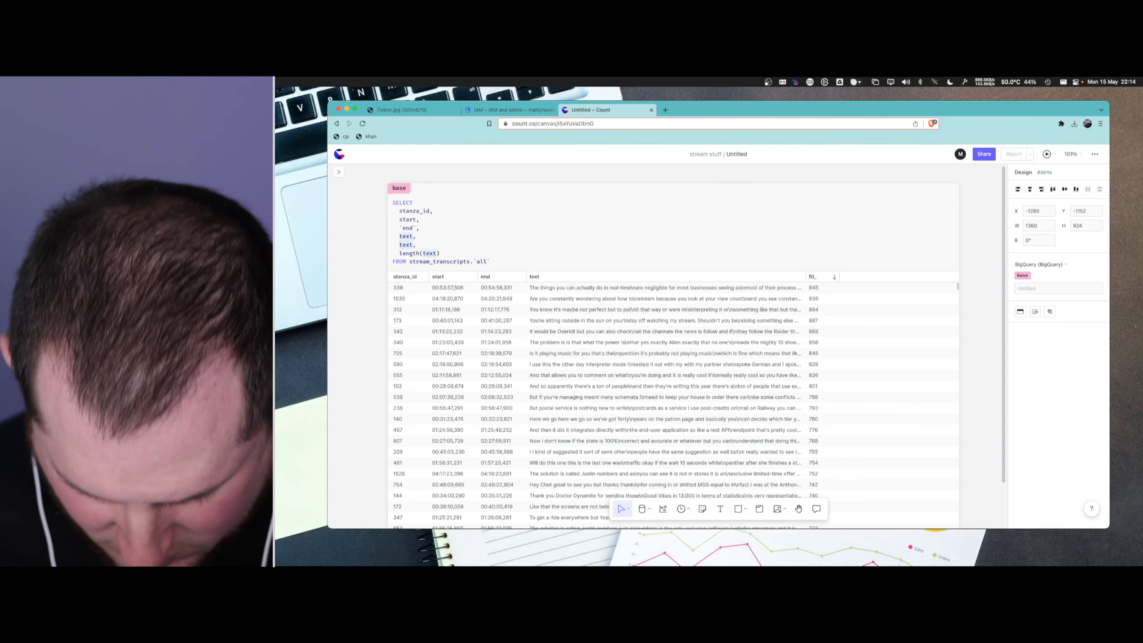
- Search the web for "regexp replace" in a new tab and open BigQuery's String functions documentation
{"action": "key", "text": "super+t"}
{"action": "type", "text": "regexp"}
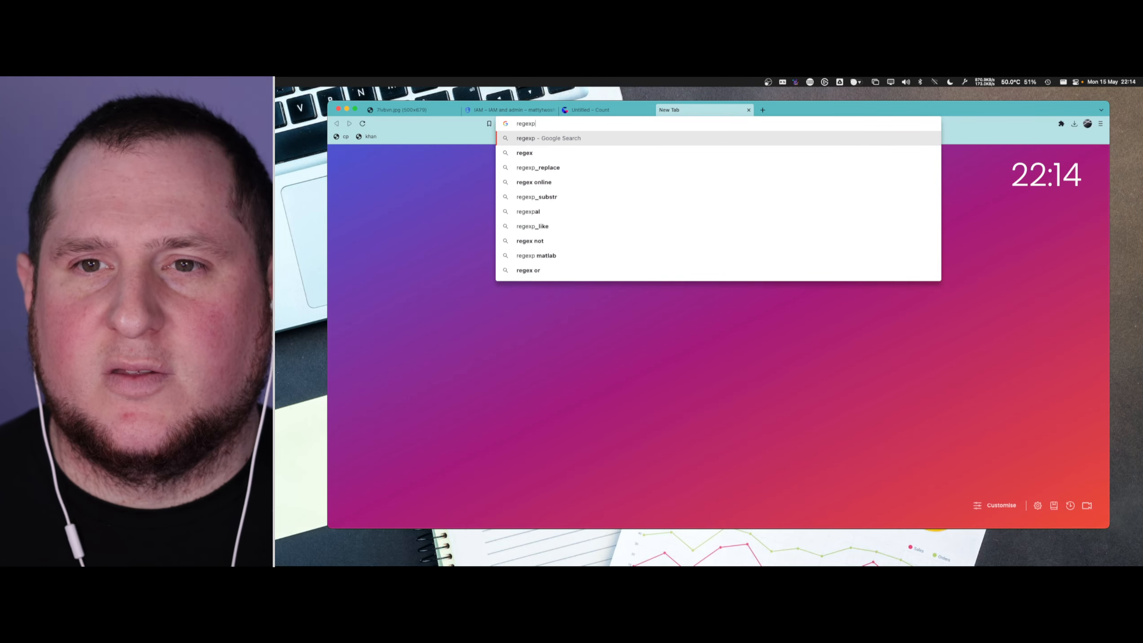
{"action": "type", "text": " replace"}
{"action": "key", "text": "Return"}
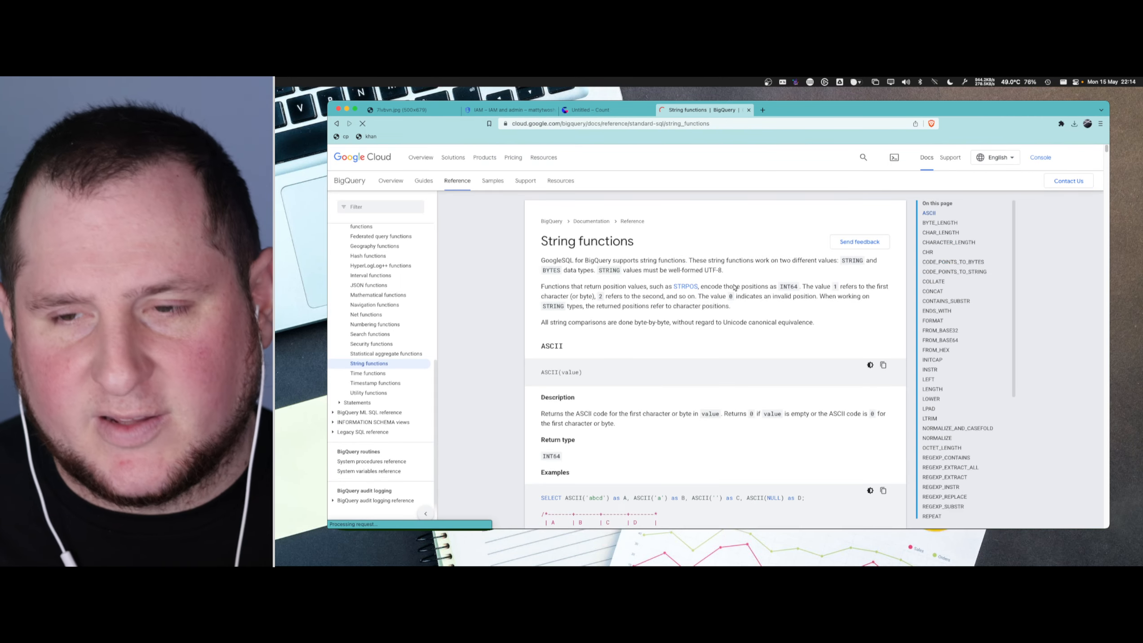
- Go to the REGEXP_REPLACE section of the documentation and copy the function signature REGEXP_REPLACE(value, regexp, replacement)
{"action": "scroll", "coordinate": [948, 370], "scroll_direction": "down", "scroll_amount": 2}
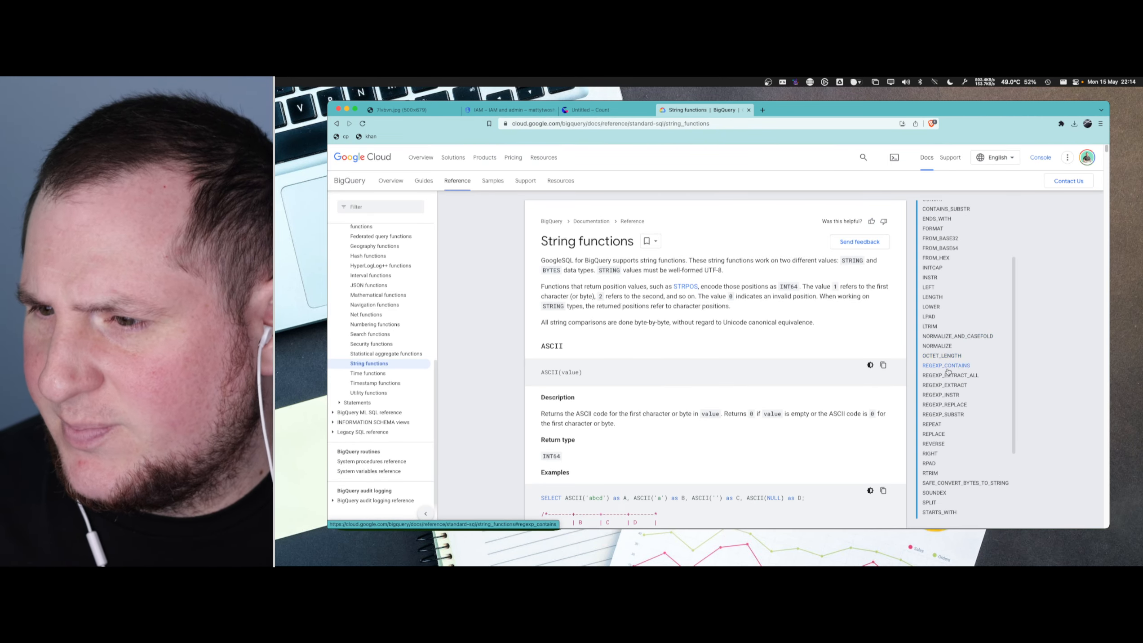
{"action": "scroll", "coordinate": [948, 369], "scroll_direction": "down", "scroll_amount": 1}
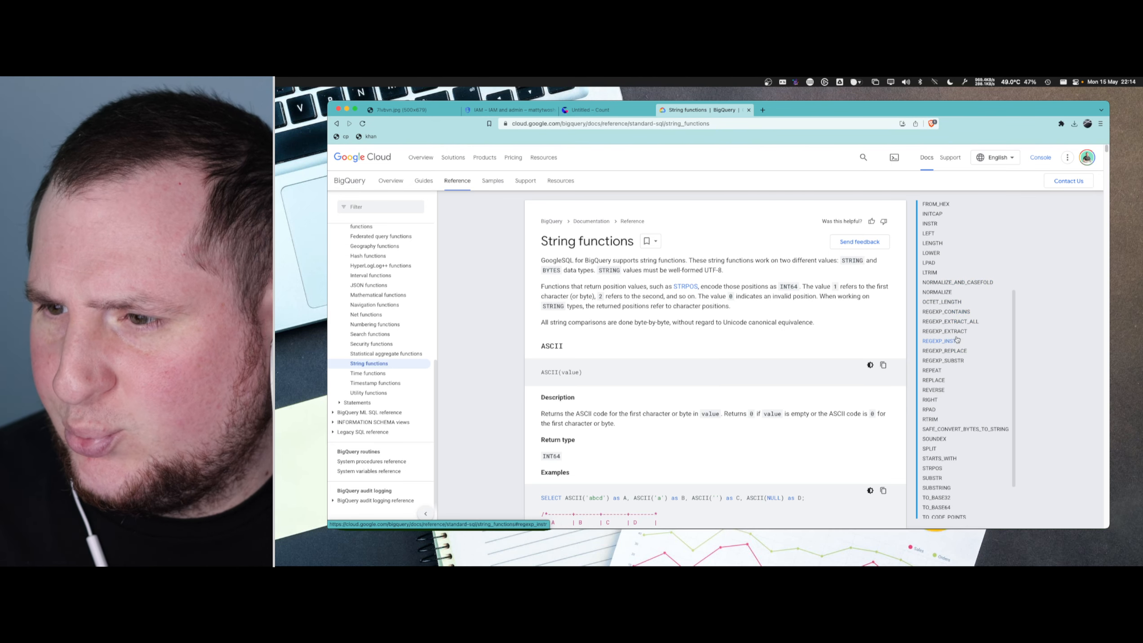
{"action": "left_click", "coordinate": [949, 351]}
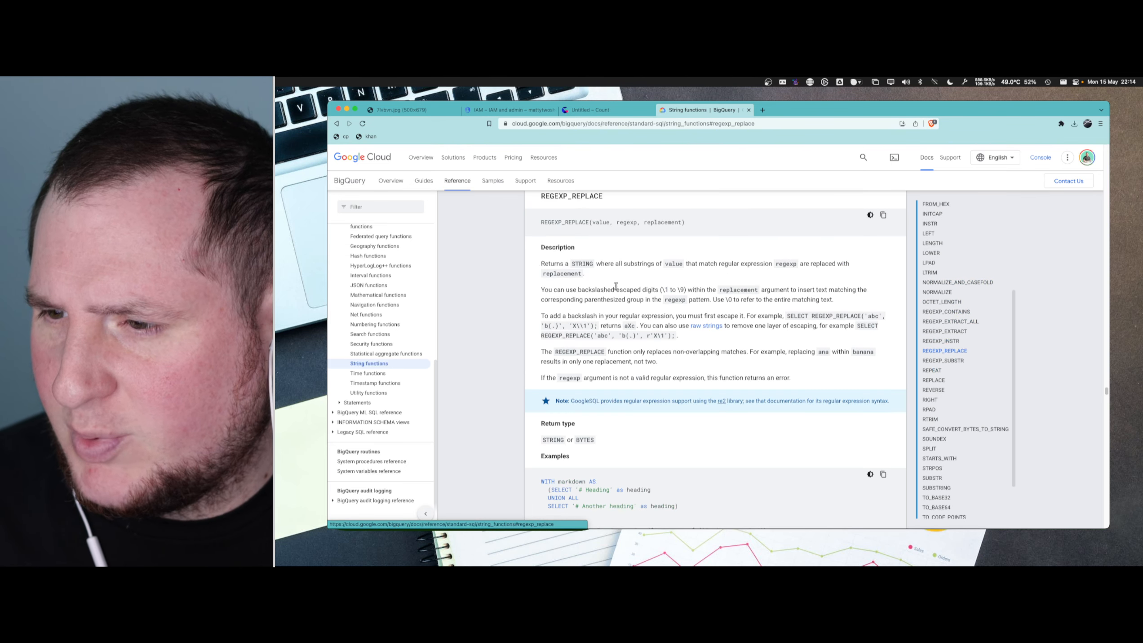
{"action": "left_click_drag", "start_coordinate": [541, 222], "coordinate": [688, 223]}
{"action": "key", "text": "super+c"}
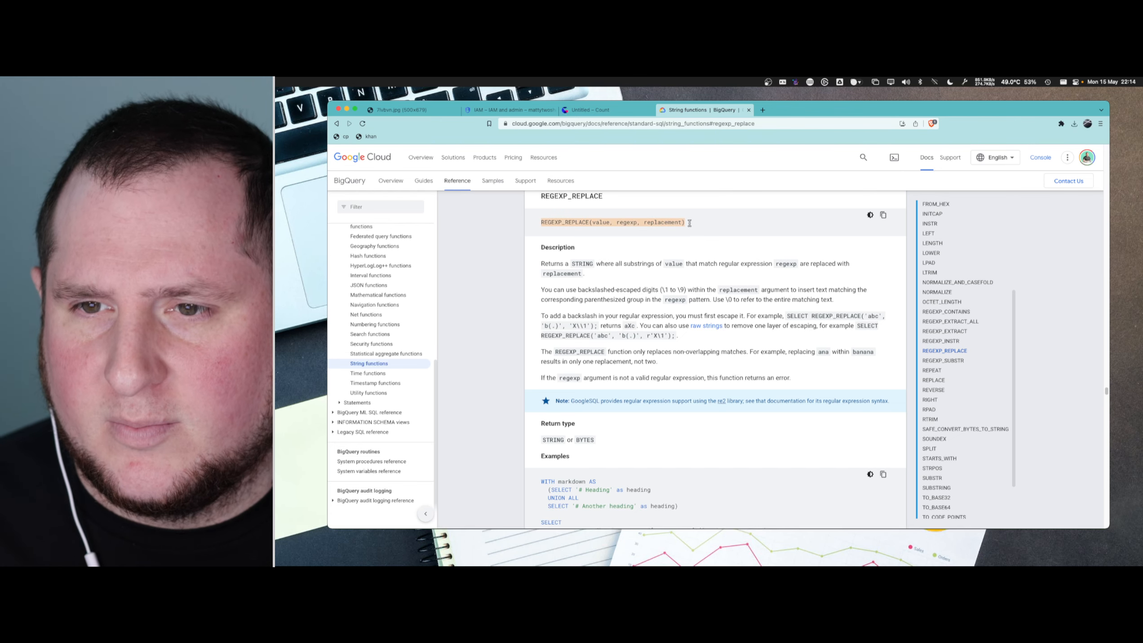
- Return to the Count canvas and replace the second text column in the base query with REGEXP_REPLACE(value, regexp, replacement)
{"action": "left_click", "coordinate": [591, 111]}
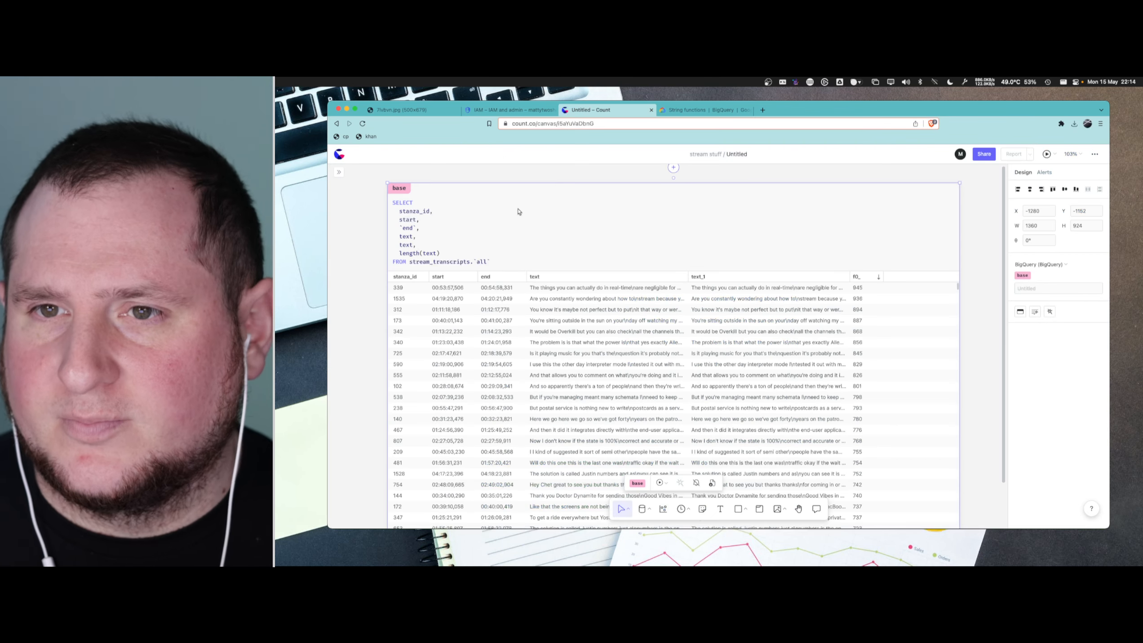
{"action": "double_click", "coordinate": [405, 245]}
{"action": "key", "text": "super+v"}
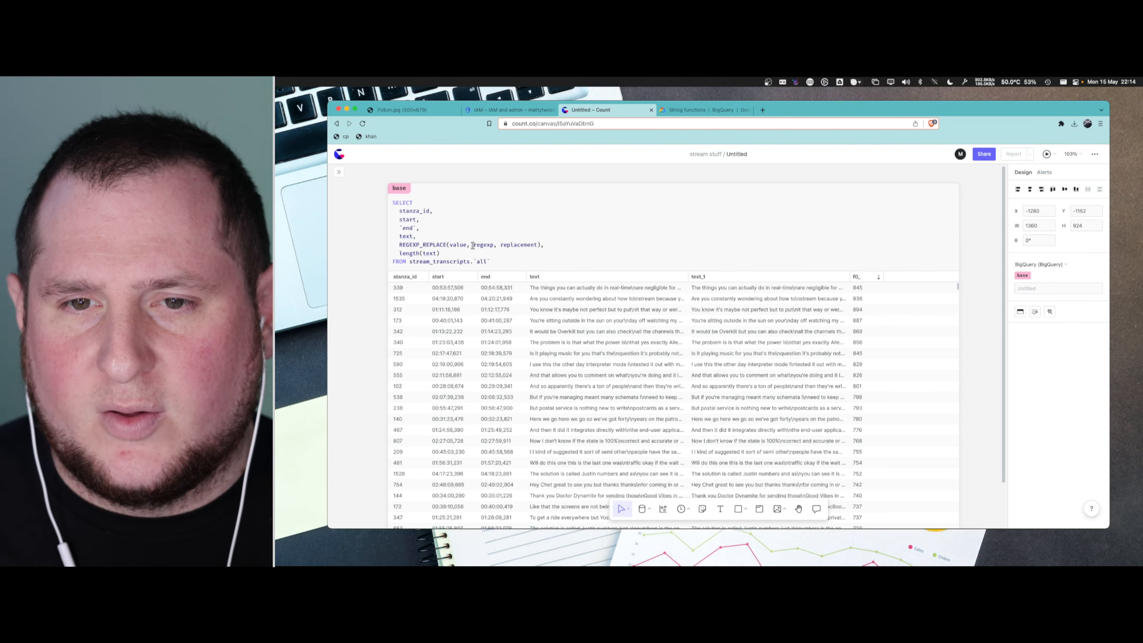
- Set the REGEXP_REPLACE value argument to text and its regexp argument to an empty single-quoted string
{"action": "double_click", "coordinate": [458, 244]}
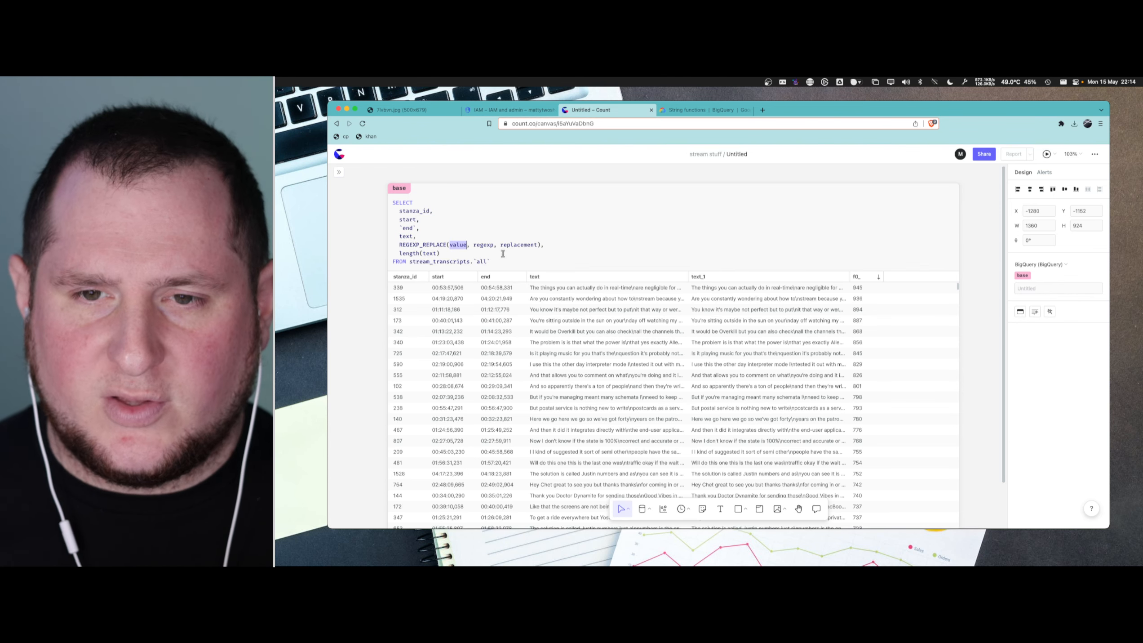
{"action": "type", "text": "text"}
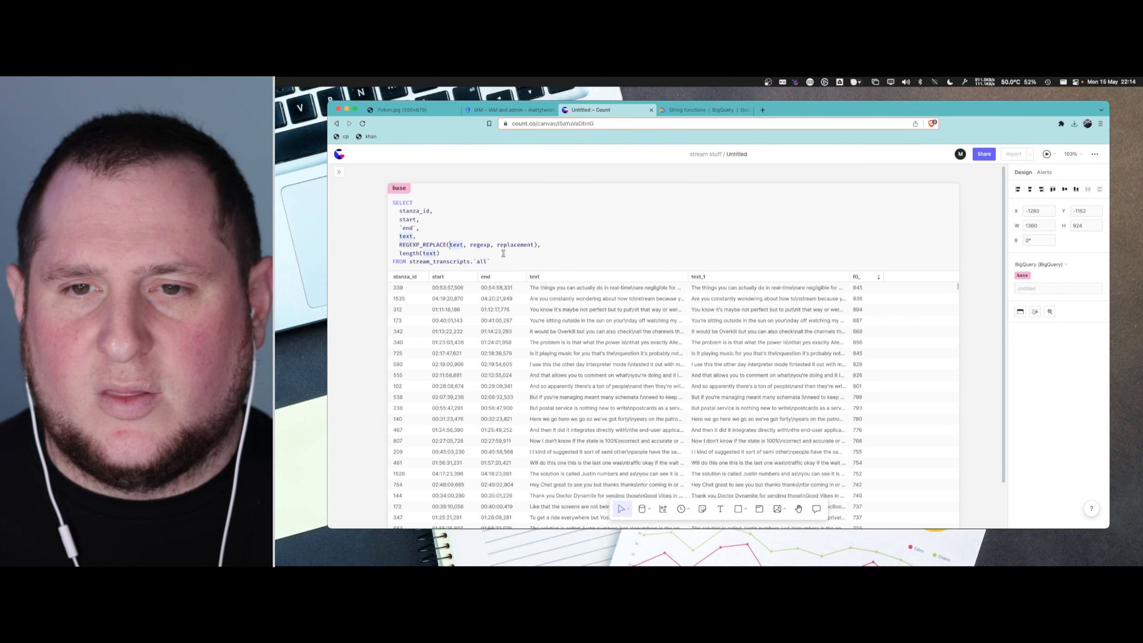
{"action": "double_click", "coordinate": [480, 244]}
{"action": "type", "text": "'"}
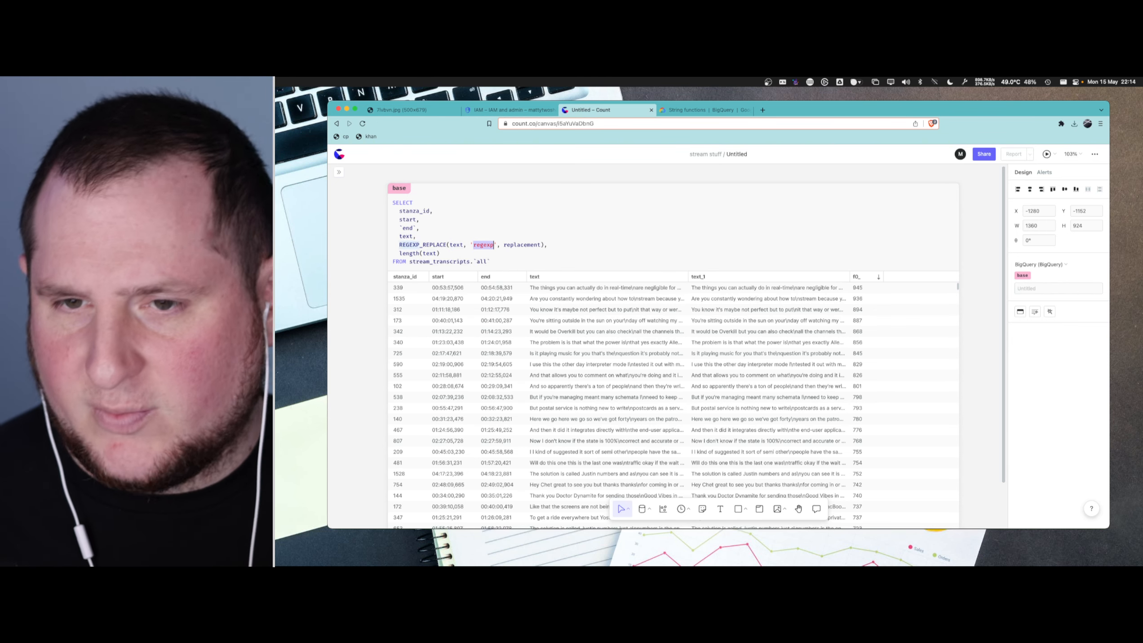
{"action": "key", "text": "BackSpace"}
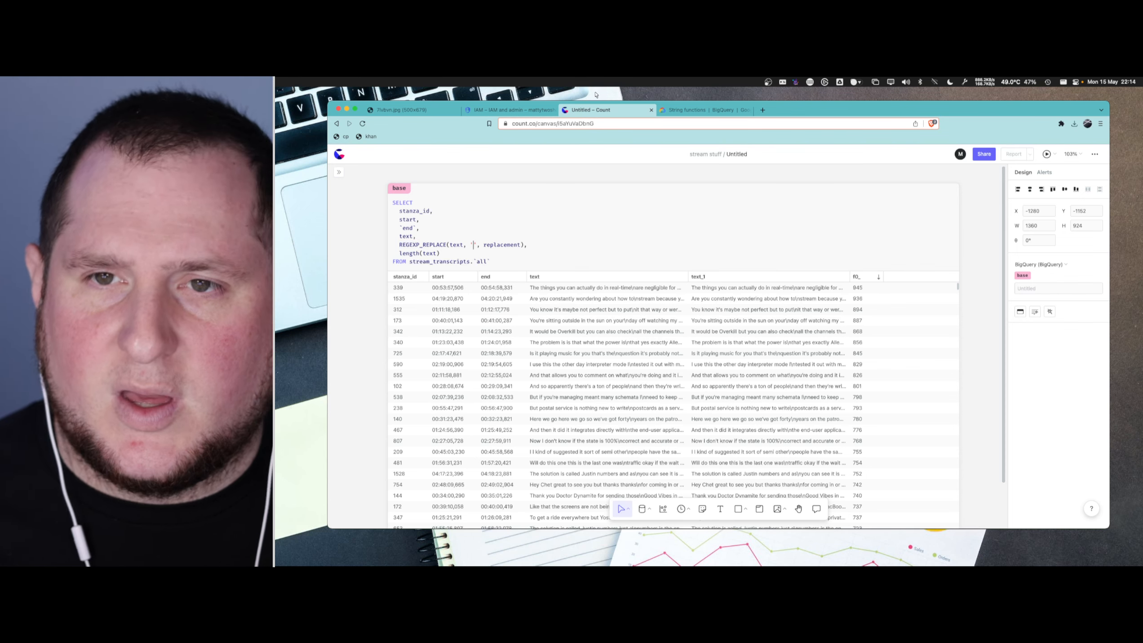
- Check the BigQuery documentation for how REGEXP_REPLACE patterns escape backslashes and use raw strings
{"action": "left_click", "coordinate": [684, 109]}
{"action": "scroll", "coordinate": [686, 300], "scroll_direction": "down", "scroll_amount": 3}
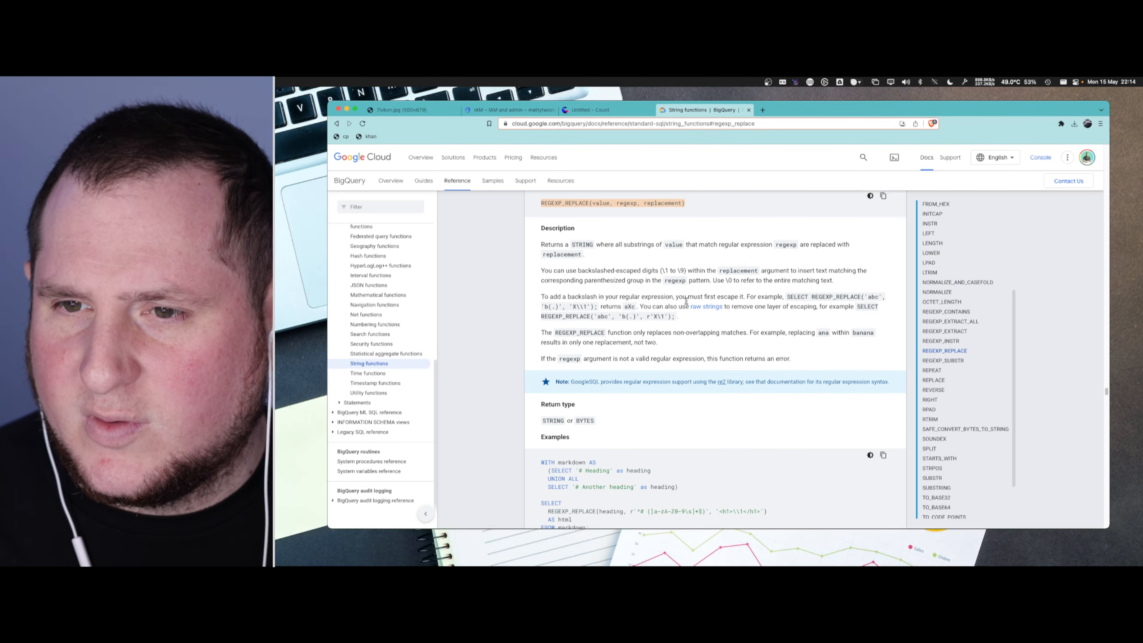
{"action": "left_click", "coordinate": [610, 296]}
{"action": "mouse_move", "coordinate": [679, 319]}
{"action": "left_mouse_down"}
{"action": "mouse_move", "coordinate": [612, 318]}
{"action": "mouse_move", "coordinate": [667, 318]}
{"action": "left_mouse_up"}
{"action": "left_click", "coordinate": [601, 319]}
{"action": "left_click", "coordinate": [667, 318]}
- Return to the Count canvas, set the REGEXP_REPLACE pattern to '\n' and its replacement to ' ', and run the base query
{"action": "left_click", "coordinate": [599, 113]}
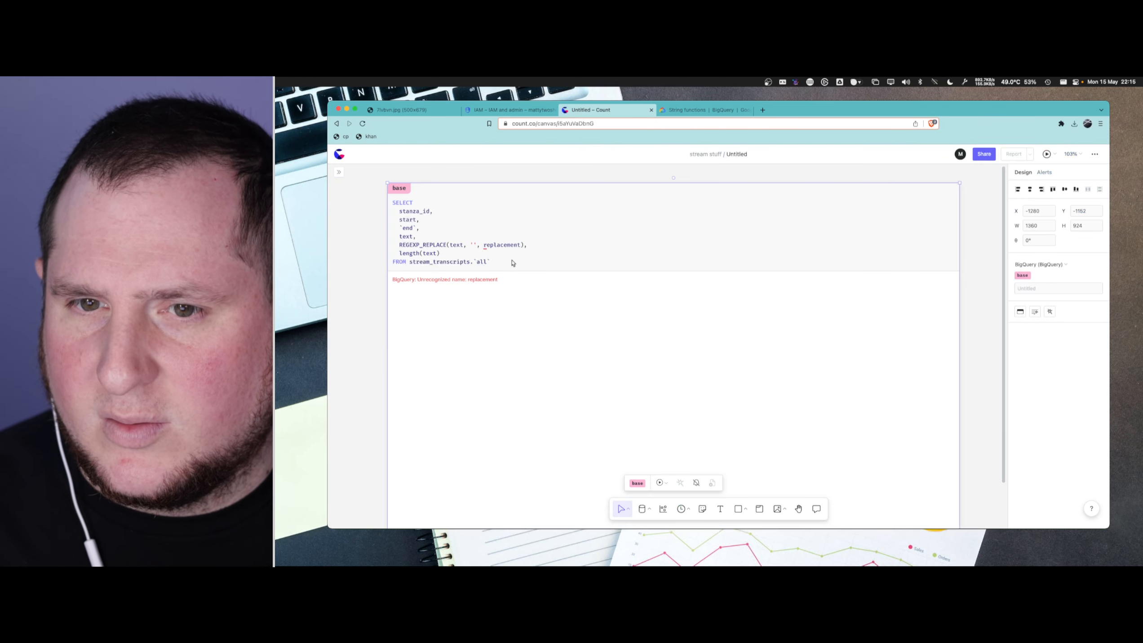
{"action": "double_click", "coordinate": [504, 244]}
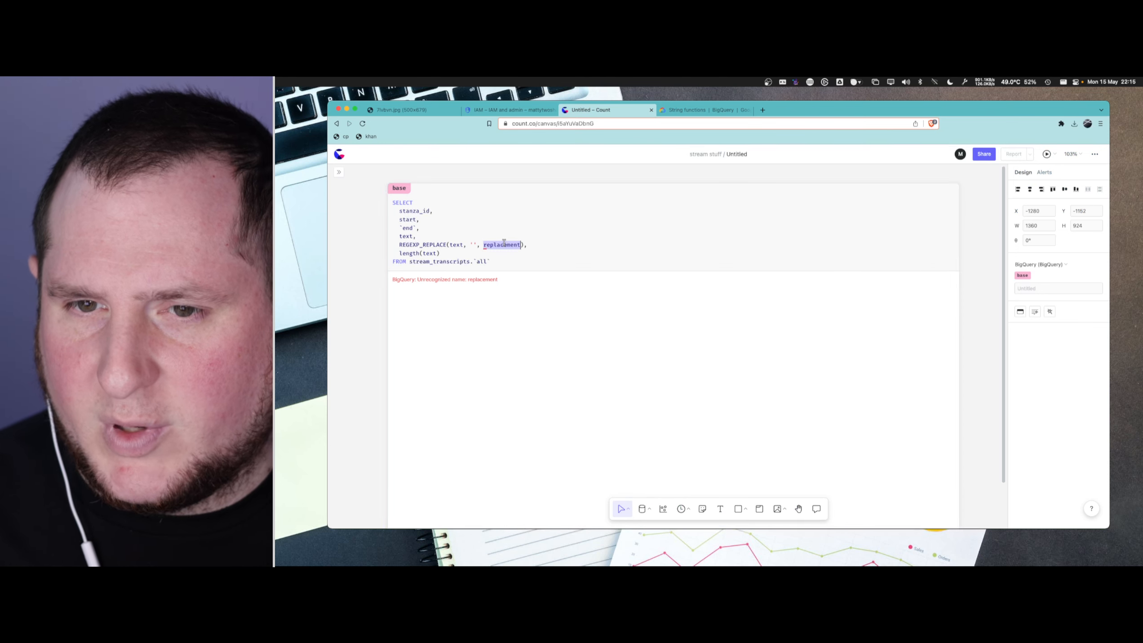
{"action": "key", "text": "BackSpace"}
{"action": "type", "text": "'"}
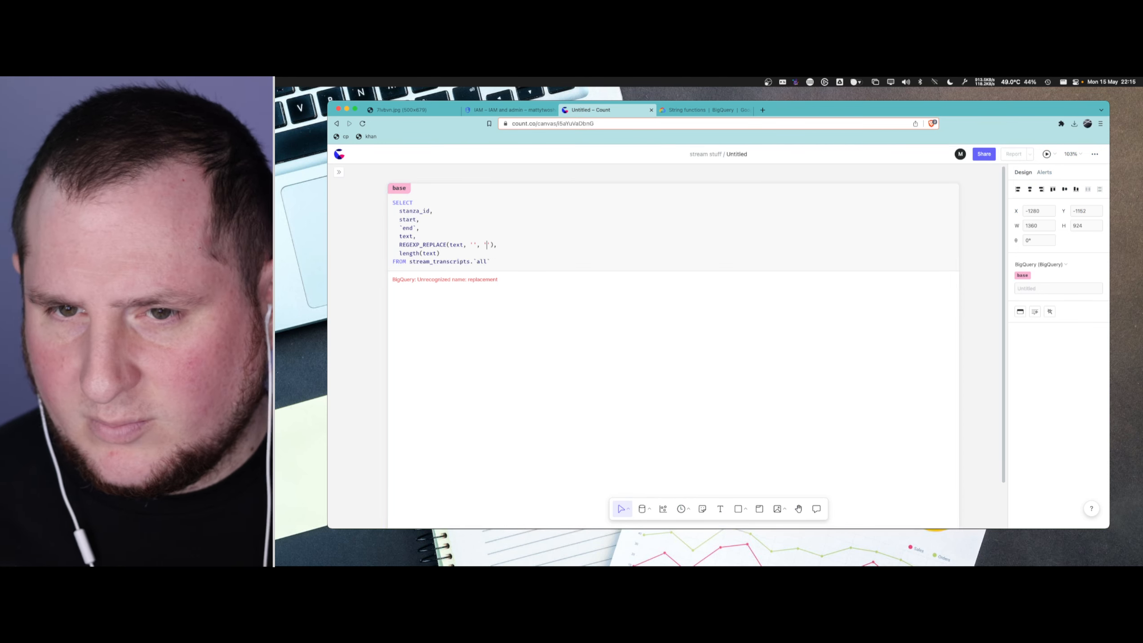
{"action": "key", "text": "Left"}
{"action": "key", "text": "Left"}
{"action": "key", "text": "Left"}
{"action": "key", "text": "Left"}
{"action": "key", "text": "Left"}
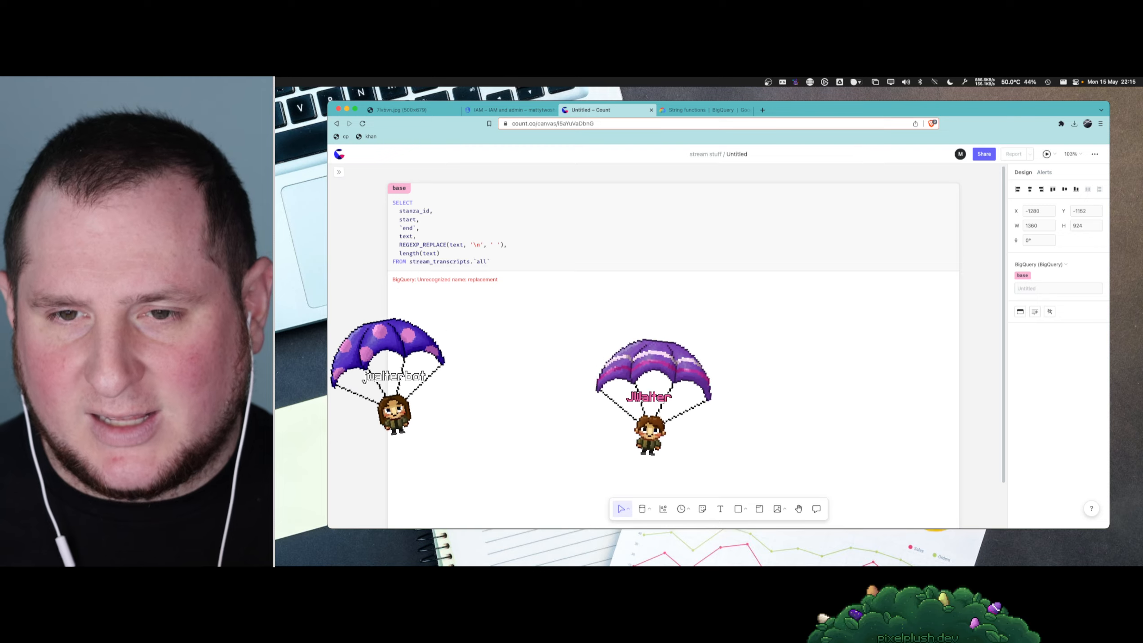
{"action": "left_click", "coordinate": [509, 261]}
{"action": "key", "text": "super+Return"}
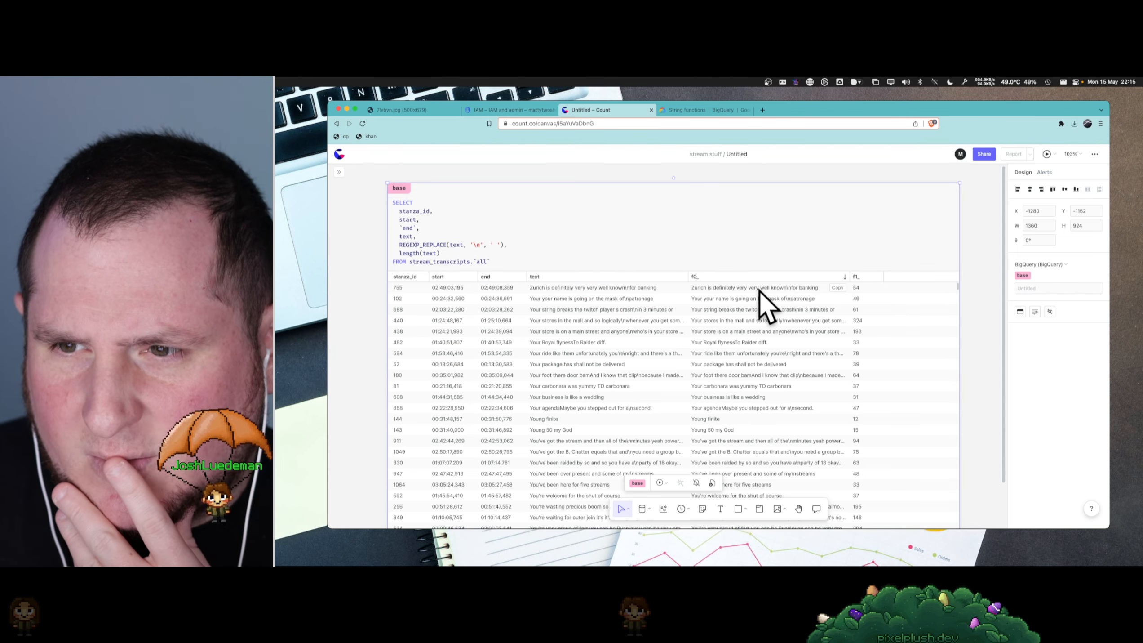
- Escape the backslash in the REGEXP_REPLACE pattern so it reads '\\n', and rerun the base query
{"action": "left_click", "coordinate": [473, 245]}
{"action": "type", "text": "\\"}
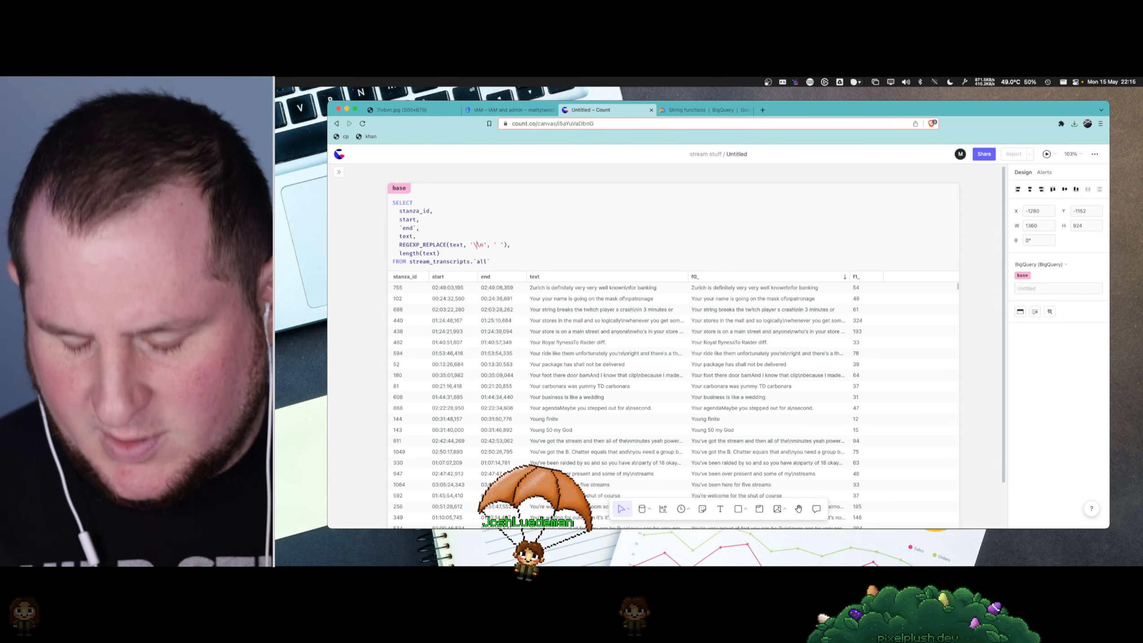
{"action": "key", "text": "super+Return"}
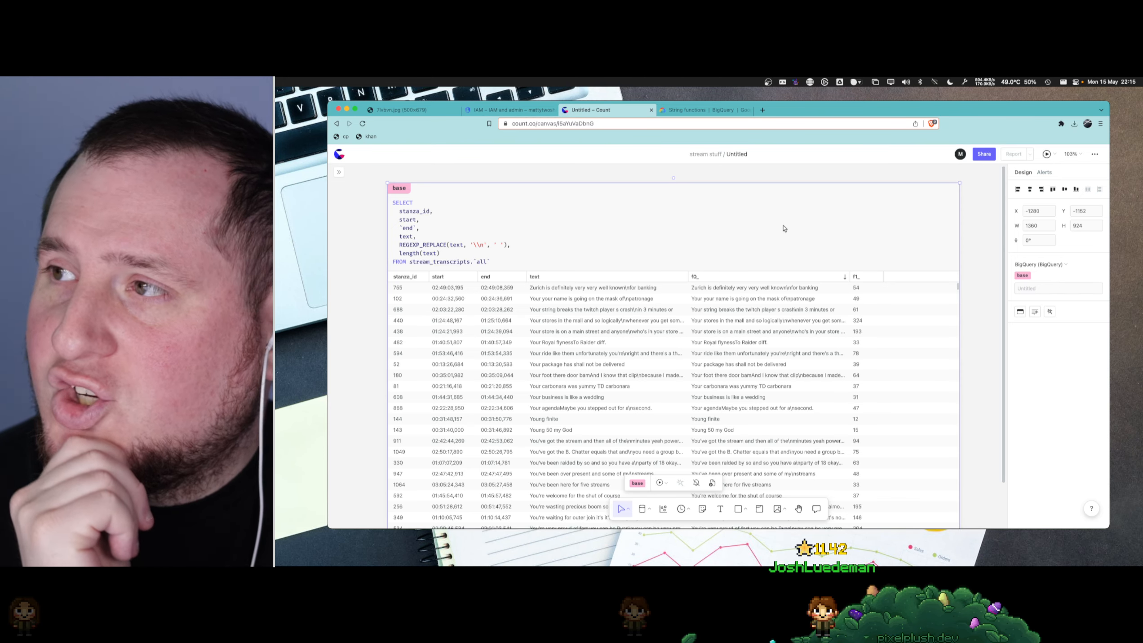
- Review the REGEXP_REPLACE escaping notes and the raw-string example in the BigQuery documentation
{"action": "key", "text": "super+Tab"}
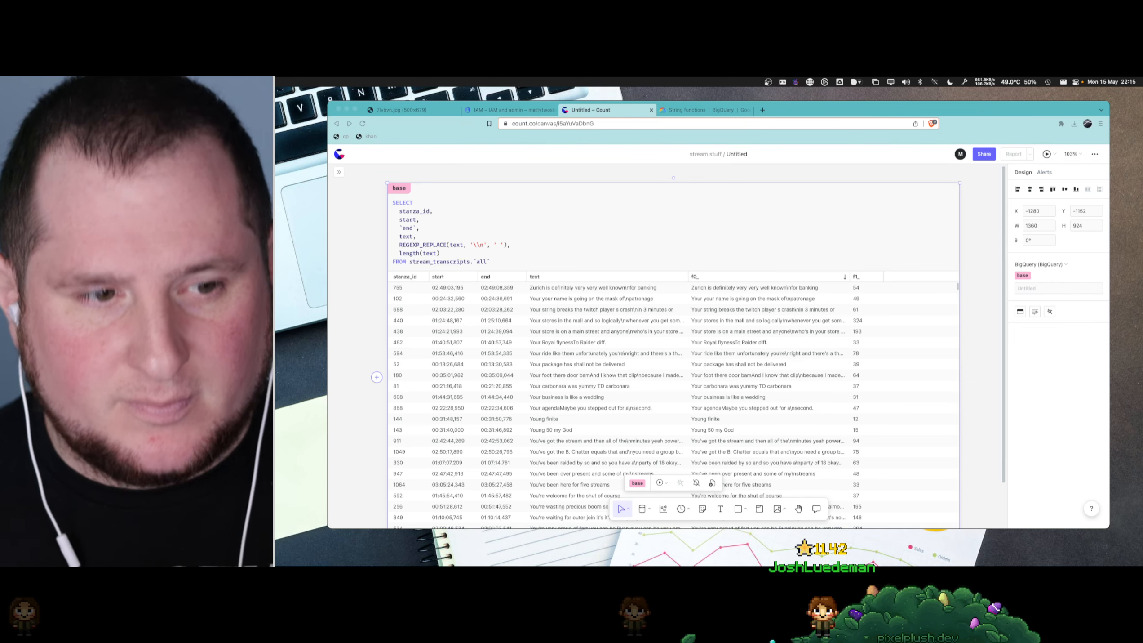
{"action": "left_click", "coordinate": [688, 109]}
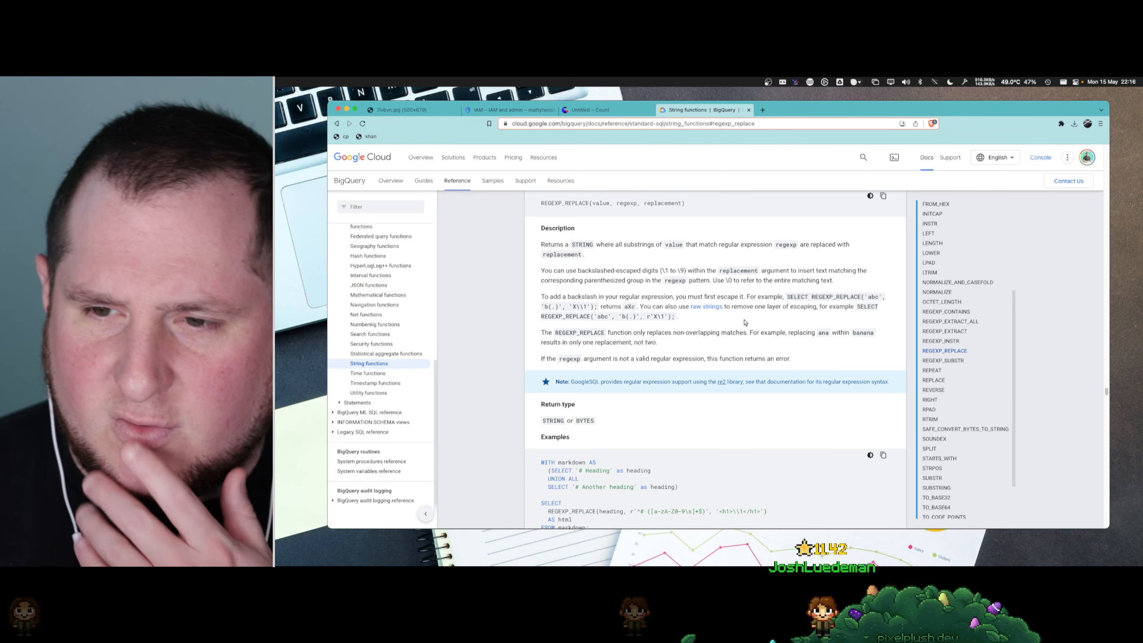
{"action": "scroll", "coordinate": [744, 322], "scroll_direction": "down", "scroll_amount": 3}
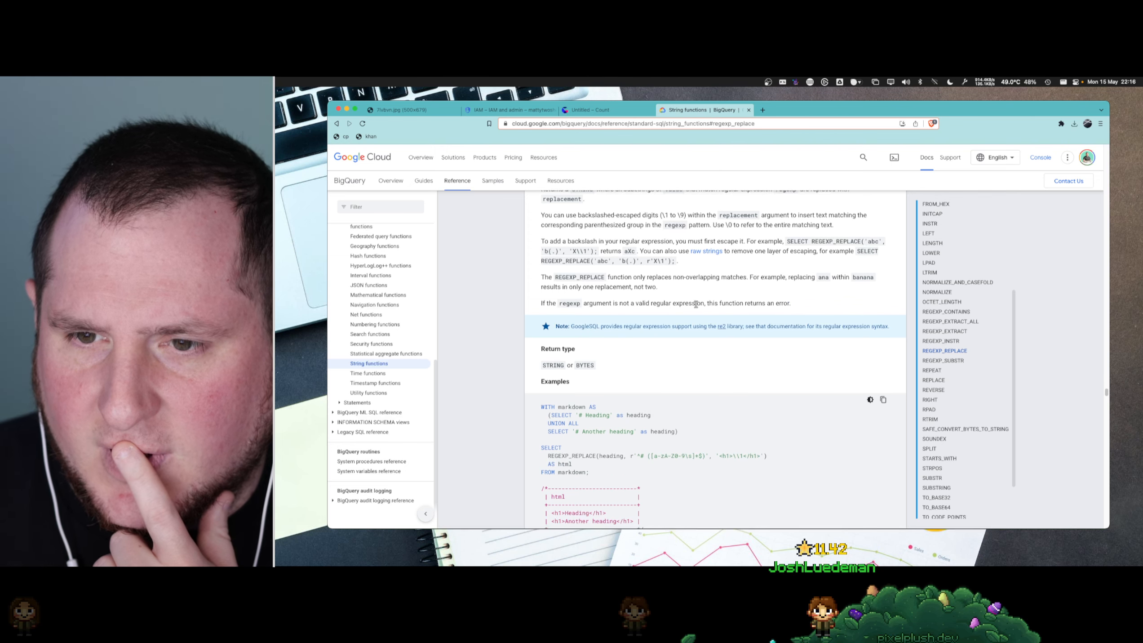
{"action": "scroll", "coordinate": [672, 343], "scroll_direction": "down", "scroll_amount": 6}
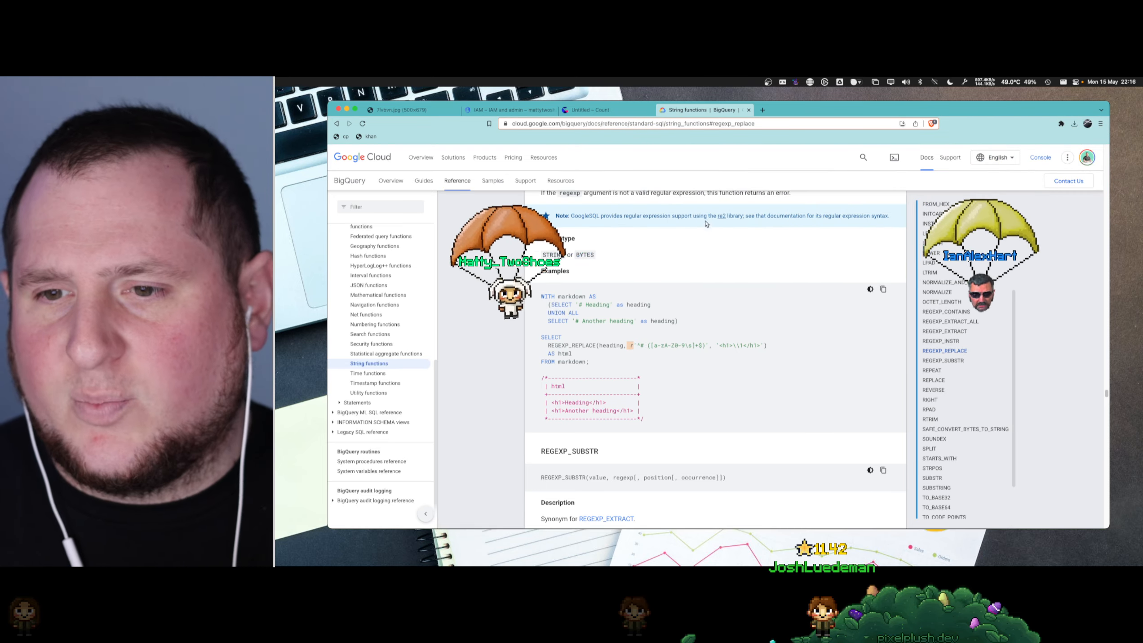
- Back in the Count canvas, turn the REGEXP_REPLACE pattern into the raw string r'\\n' and rerun the base query
{"action": "key", "text": "ctrl+shift+Tab"}
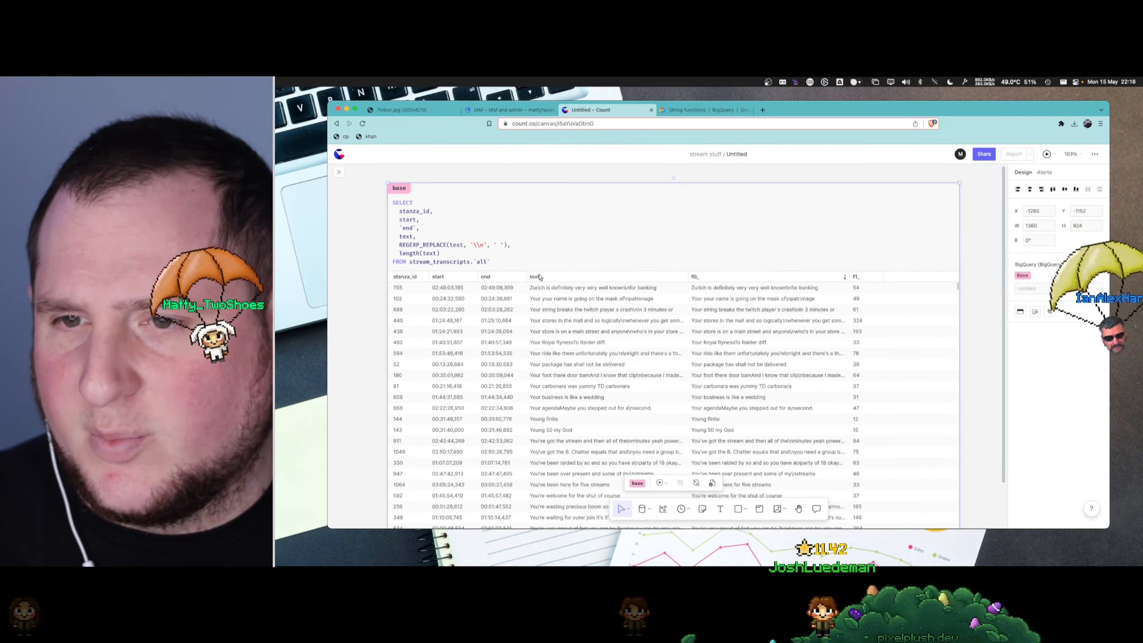
{"action": "left_click", "coordinate": [473, 245]}
{"action": "type", "text": "r"}
{"action": "key", "text": "BackSpace"}
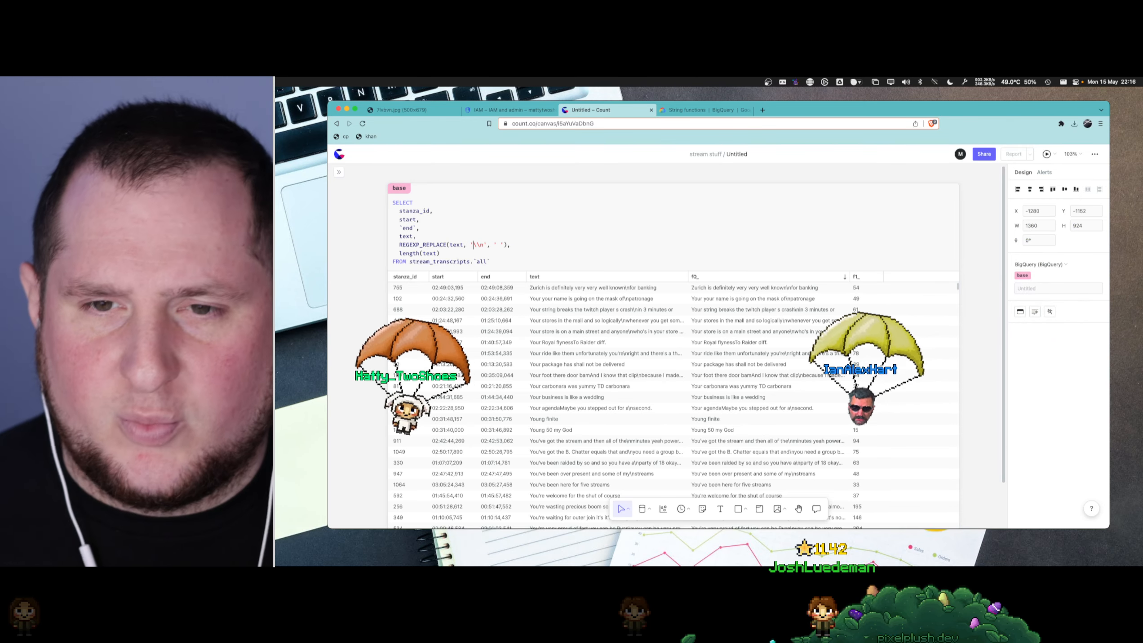
{"action": "key", "text": "Left"}
{"action": "type", "text": "r"}
{"action": "key", "text": "super+Return"}
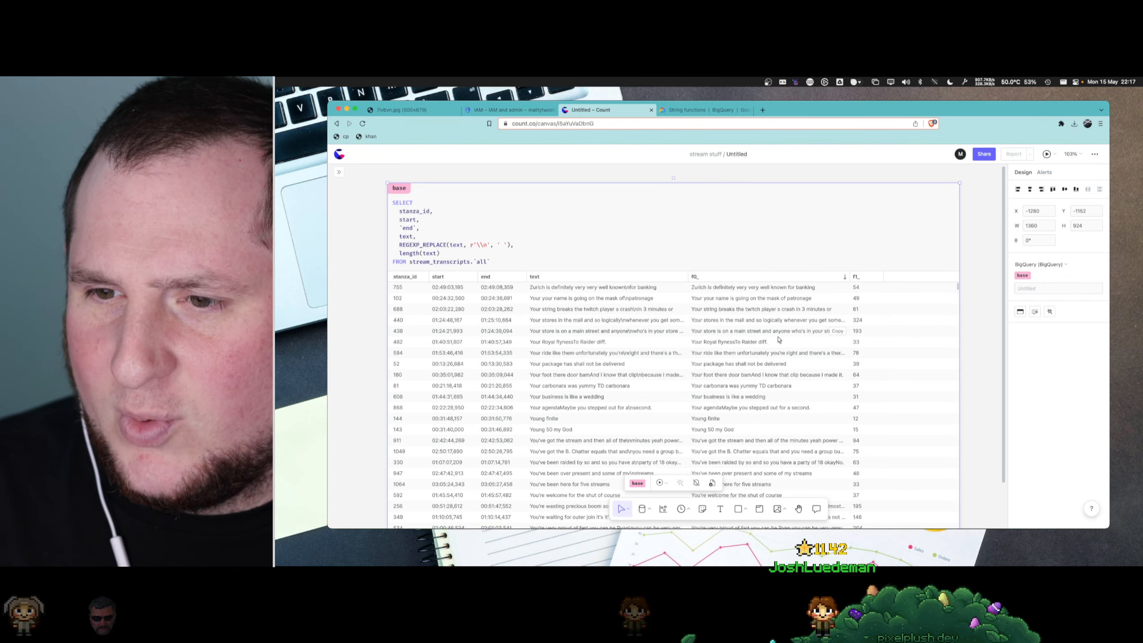
- Look through the cleaned transcripts and sort the base results by the text length column in descending order
{"action": "scroll", "coordinate": [765, 342], "scroll_direction": "down", "scroll_amount": 1}
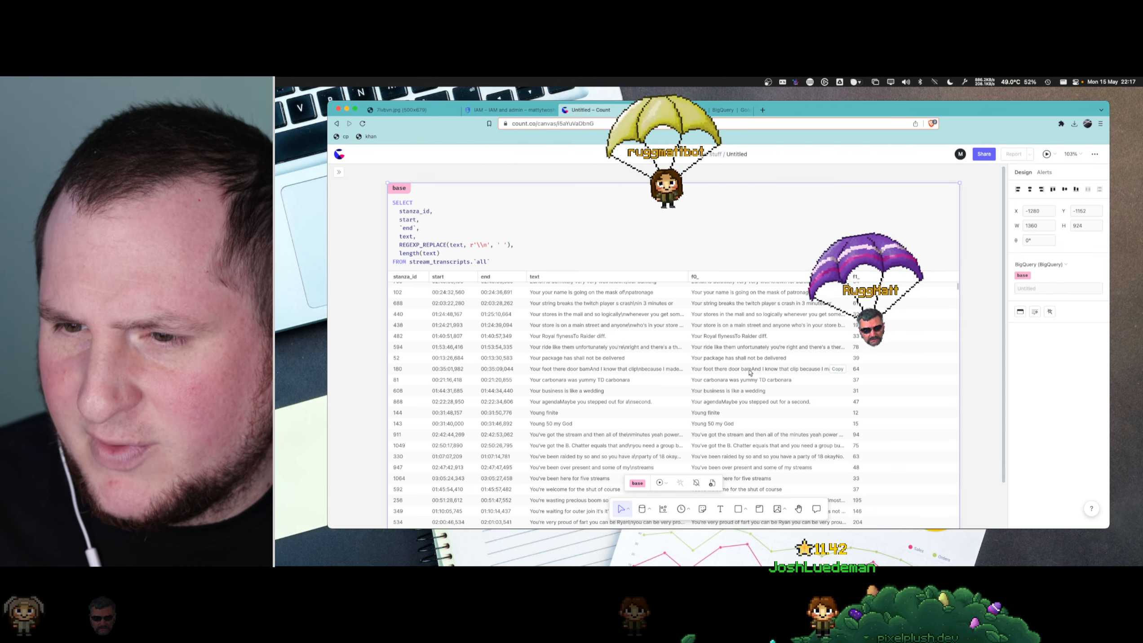
{"action": "scroll", "coordinate": [760, 376], "scroll_direction": "down", "scroll_amount": 1}
{"action": "scroll", "coordinate": [758, 379], "scroll_direction": "down", "scroll_amount": 8}
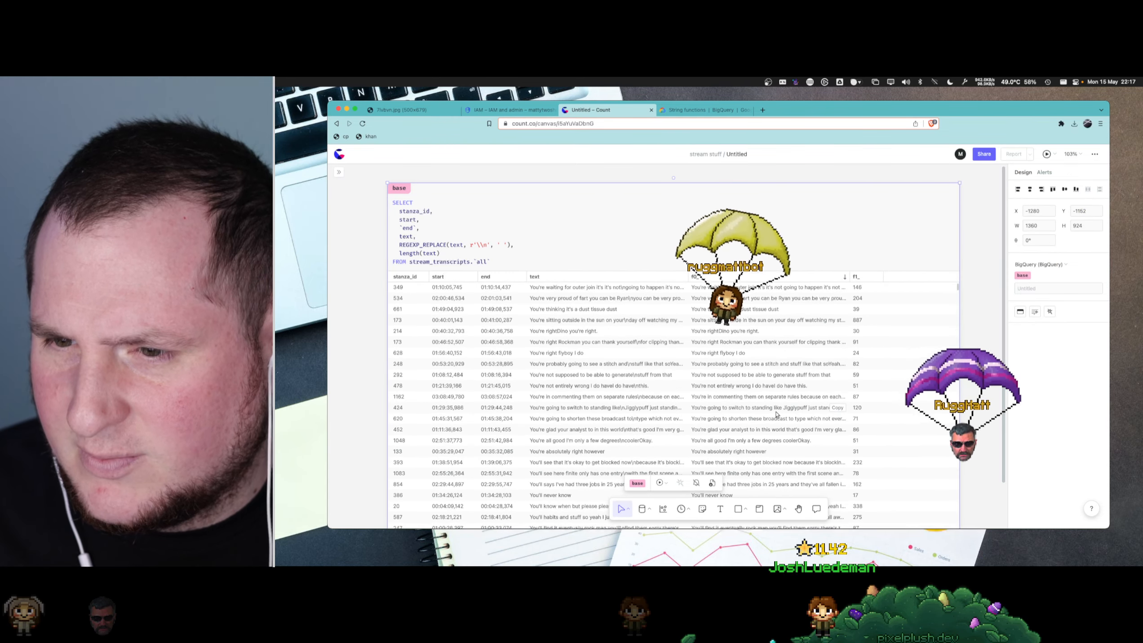
{"action": "left_click", "coordinate": [857, 277]}
{"action": "scroll", "coordinate": [860, 315], "scroll_direction": "up", "scroll_amount": 2}
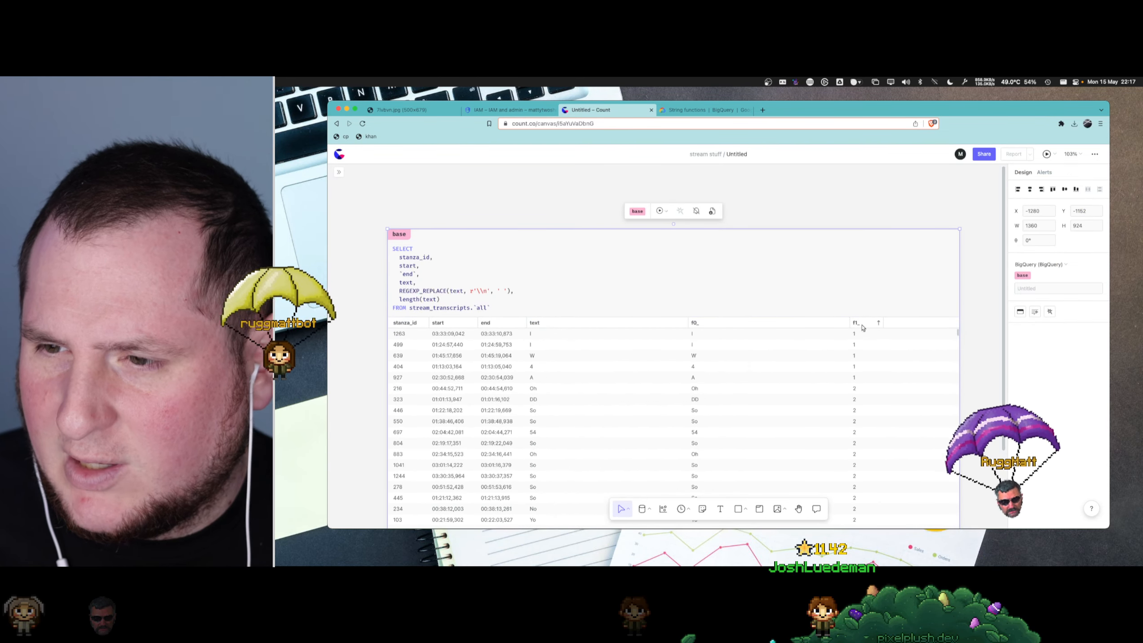
{"action": "left_click", "coordinate": [860, 323]}
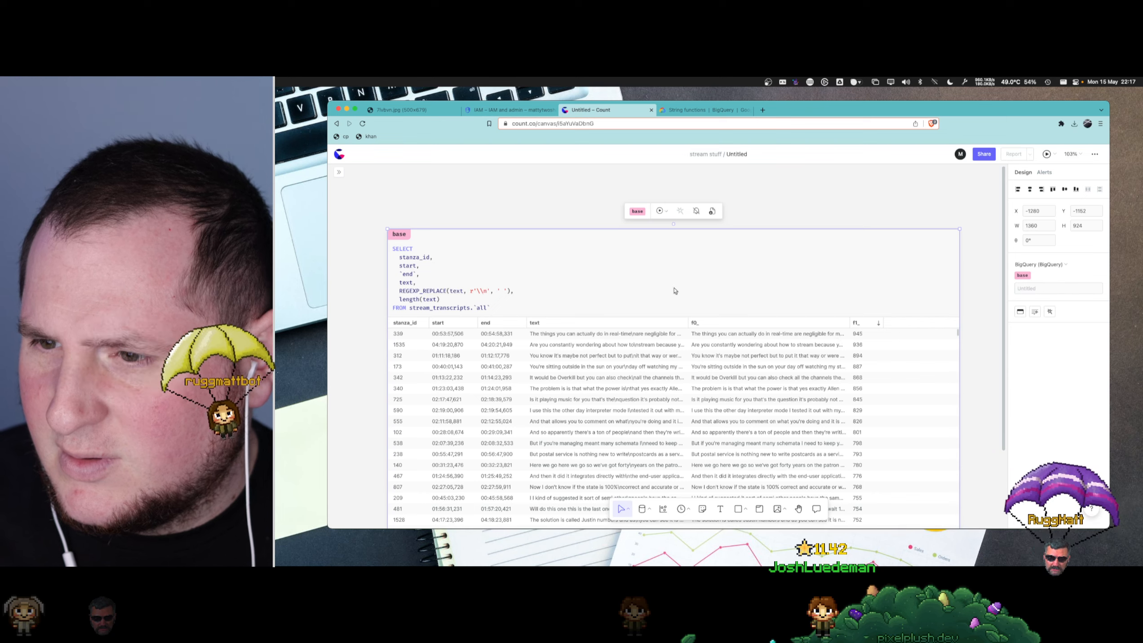
- Paste the longest cleaned transcript below the base query to read it in full, and remove the pasted text
{"action": "left_click", "coordinate": [443, 307]}
{"action": "key", "text": "super+Right"}
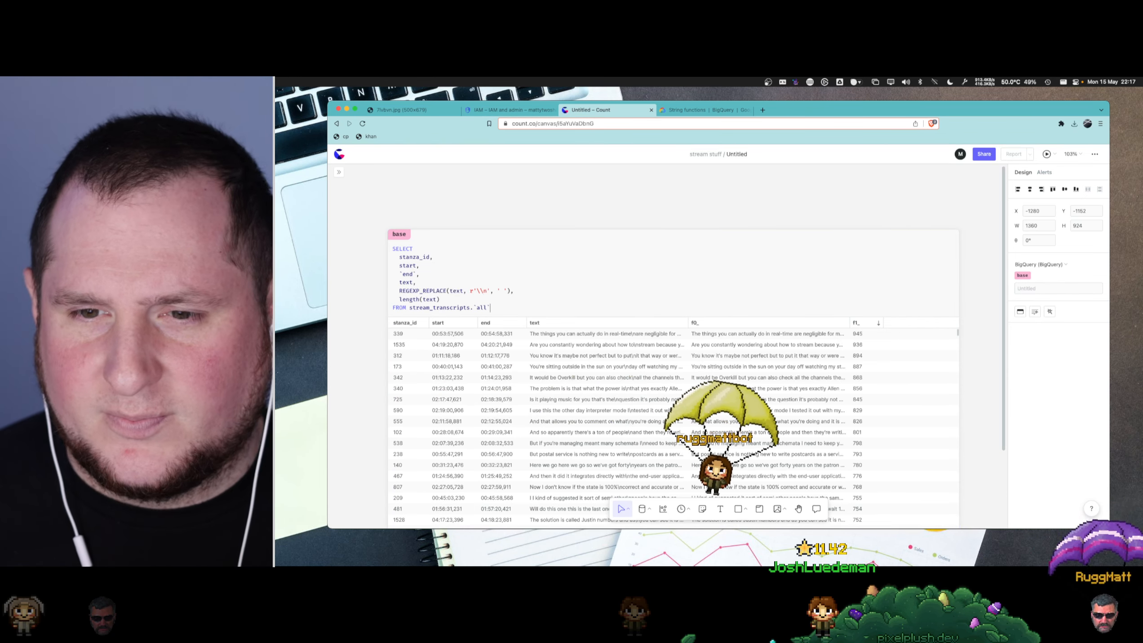
{"action": "key", "text": "Return"}
{"action": "key", "text": "Return"}
{"action": "type", "text": "The things you can actually do in real-time are negligible for most businesses seeing as most of their process is aren't that up that way most businesses contacting real-time even even if they had the data processing to do it in real time it wouldn't make sense cuz their processes aren't geared for real-time like for example you could process in real time when someone enters a coupon code an invalid coupon code multiple times on your website and you could float you could float that information about that customer to a I don't know the sales pre-sales team or something like that or customer service team and they could call that customer at that time but if they're Pro if your processes aren't set up to call that customer immediately then there's no point in processing data in real-time and you might as well just process it with delay and then you'll have you'll have a report about like weekly invalid coupon code"}
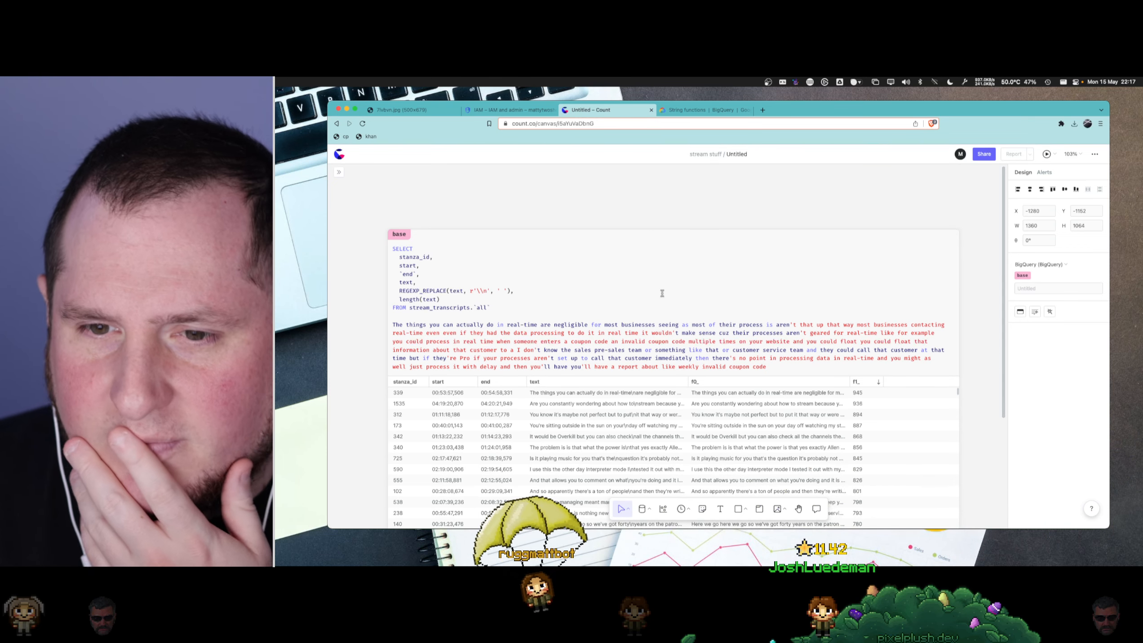
{"action": "left_click_drag", "start_coordinate": [767, 367], "coordinate": [392, 332]}
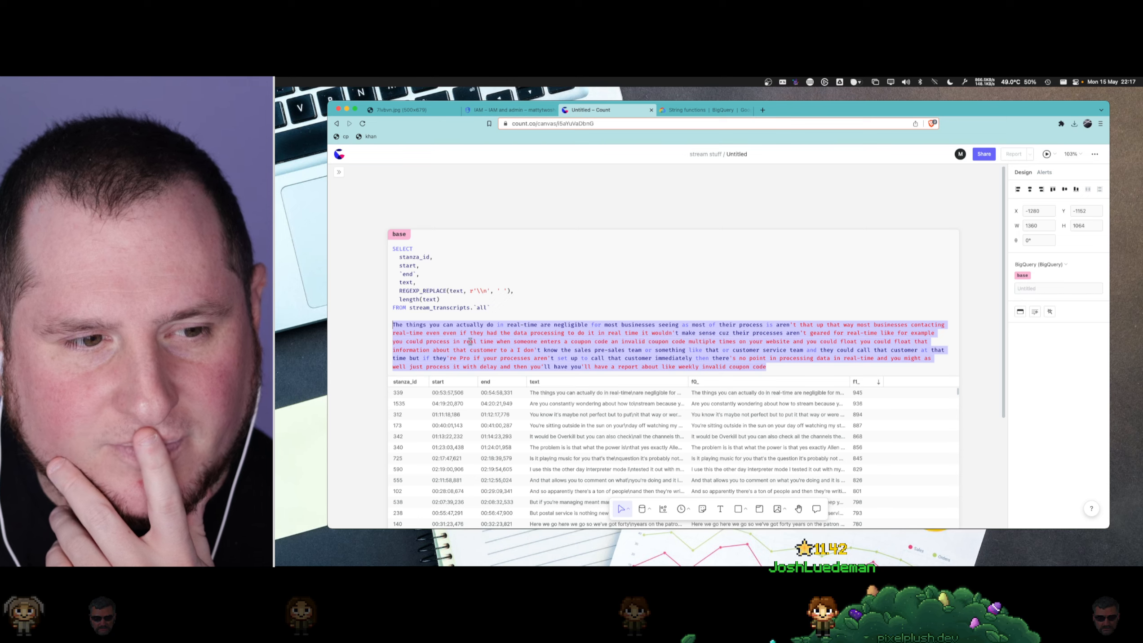
{"action": "left_click", "coordinate": [486, 339]}
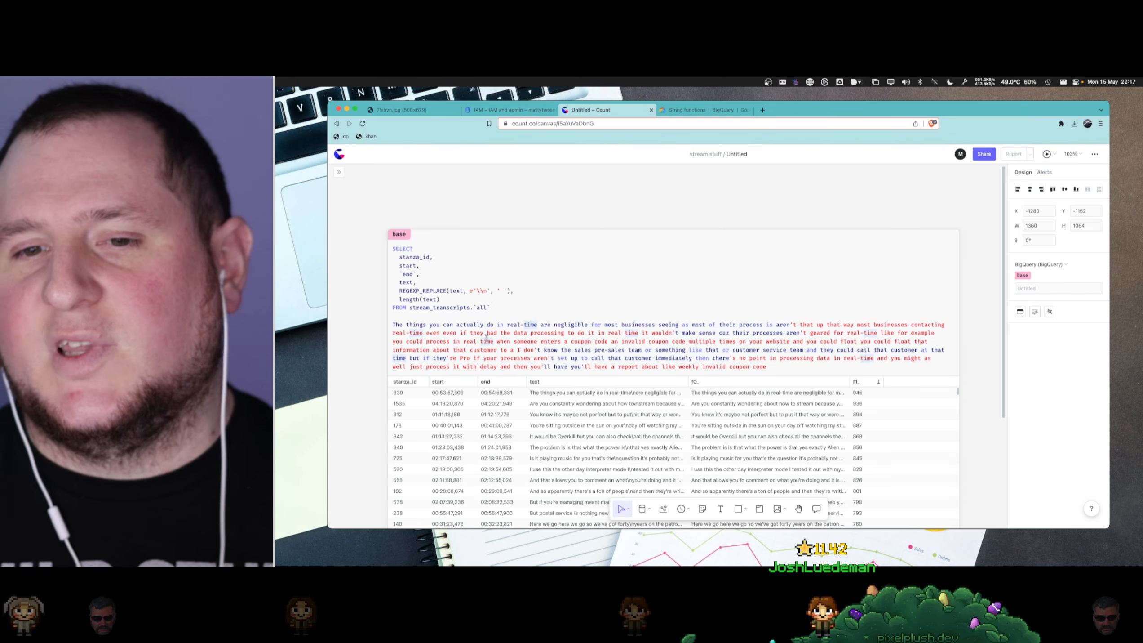
{"action": "scroll", "coordinate": [672, 346], "scroll_direction": "down", "scroll_amount": 2}
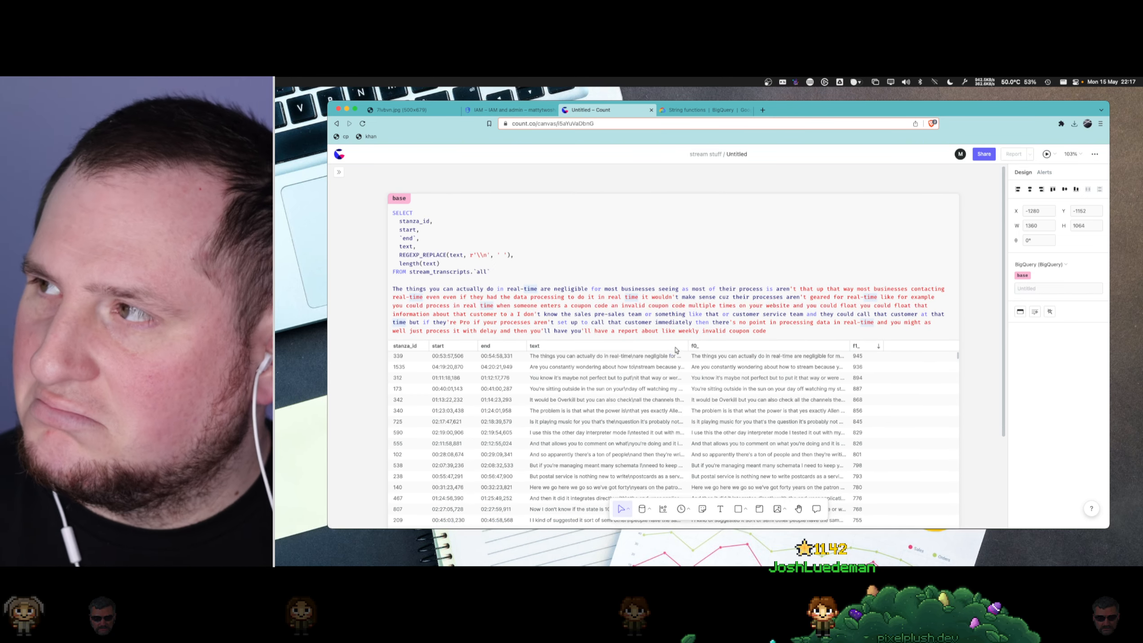
{"action": "left_click_drag", "start_coordinate": [770, 329], "coordinate": [381, 293]}
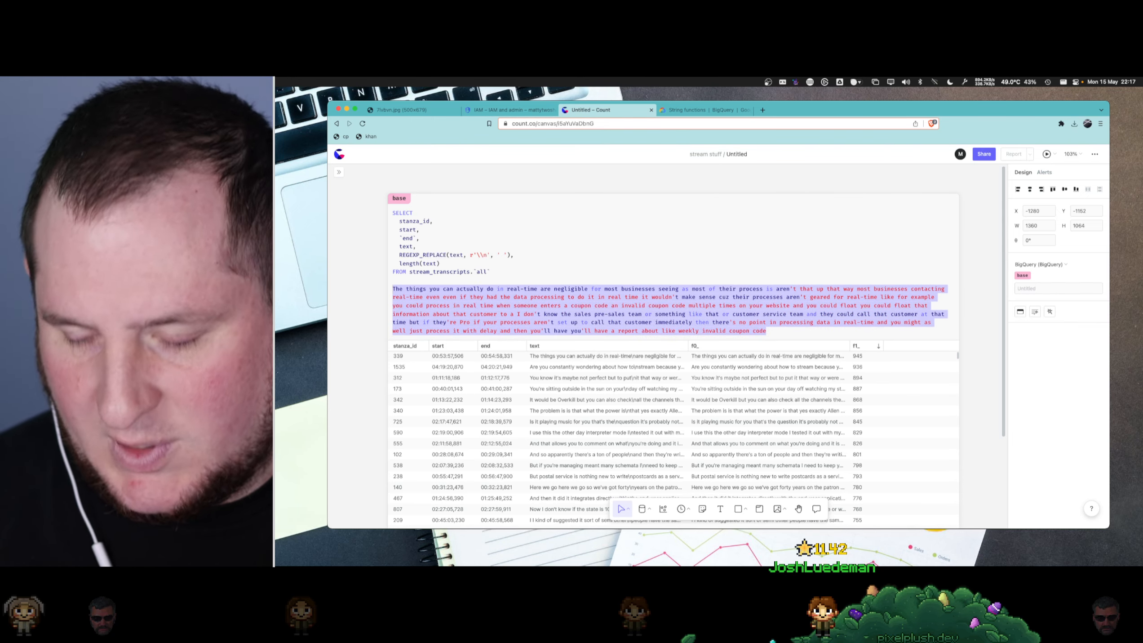
{"action": "key", "text": "BackSpace"}
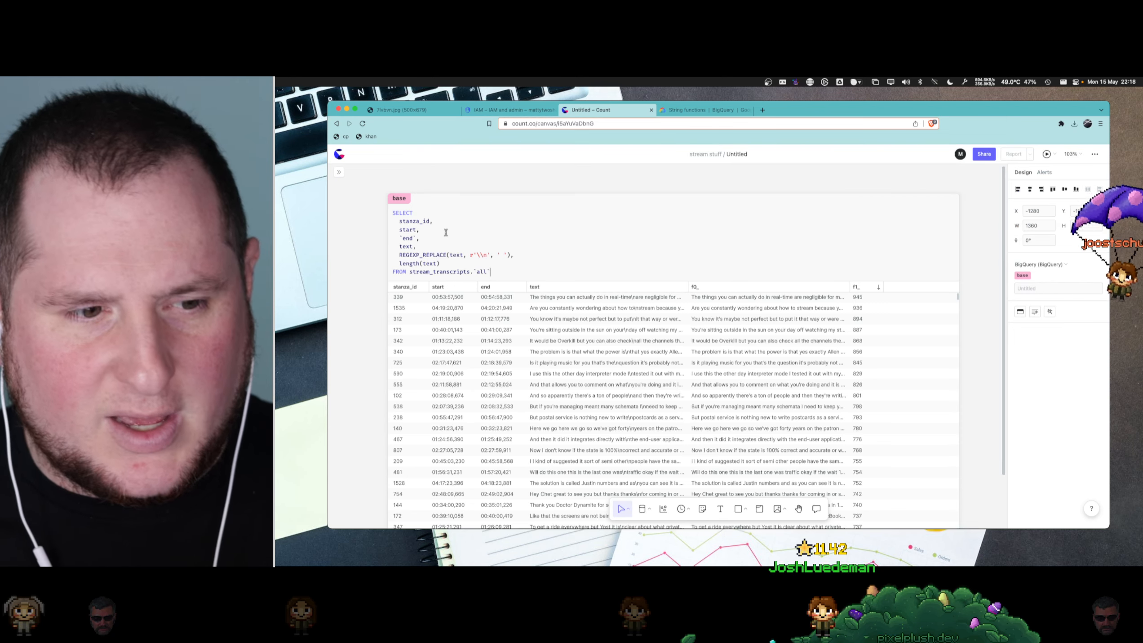
- Add a datetime column to the base query directly after stanza_id
{"action": "scroll", "coordinate": [520, 275], "scroll_direction": "up", "scroll_amount": 1}
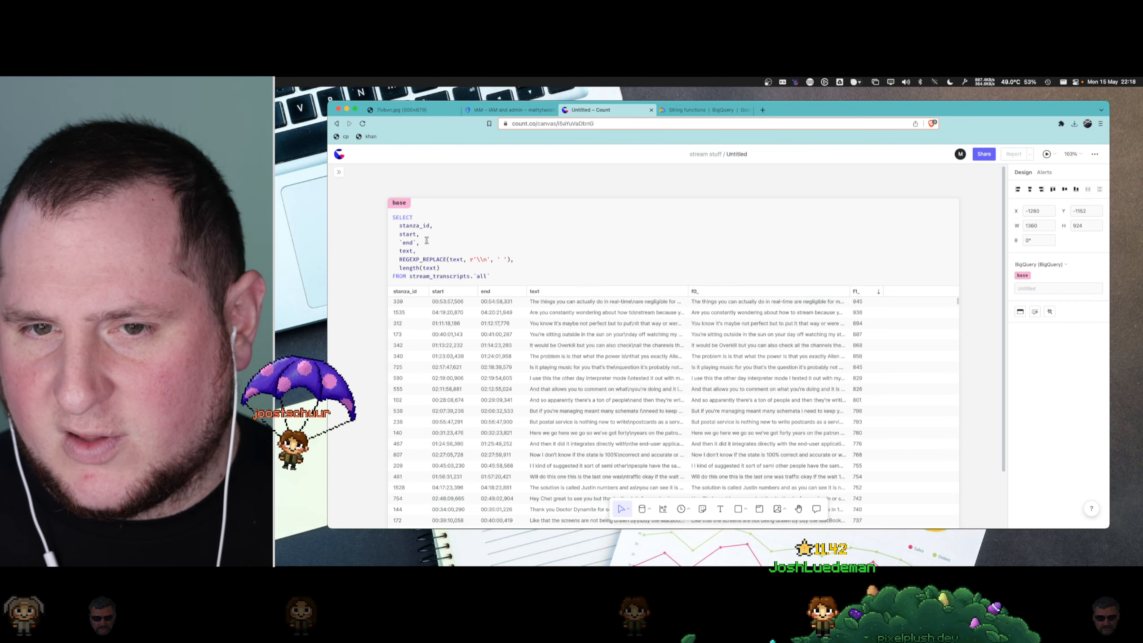
{"action": "left_click", "coordinate": [428, 242]}
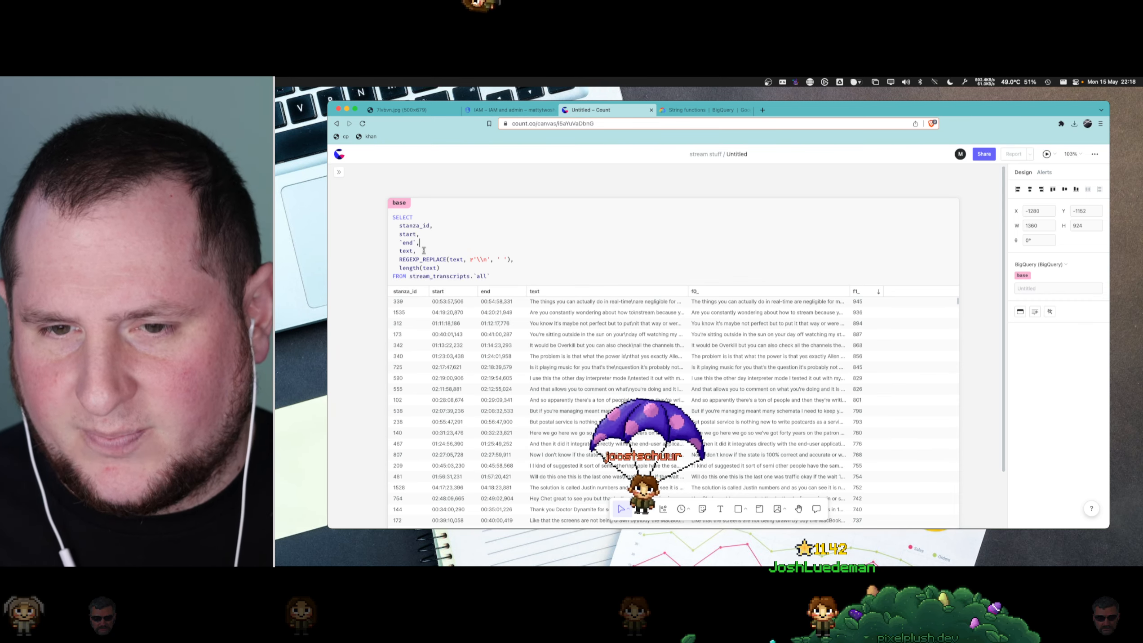
{"action": "left_click", "coordinate": [438, 225]}
{"action": "key", "text": "Return"}
{"action": "type", "text": "date"}
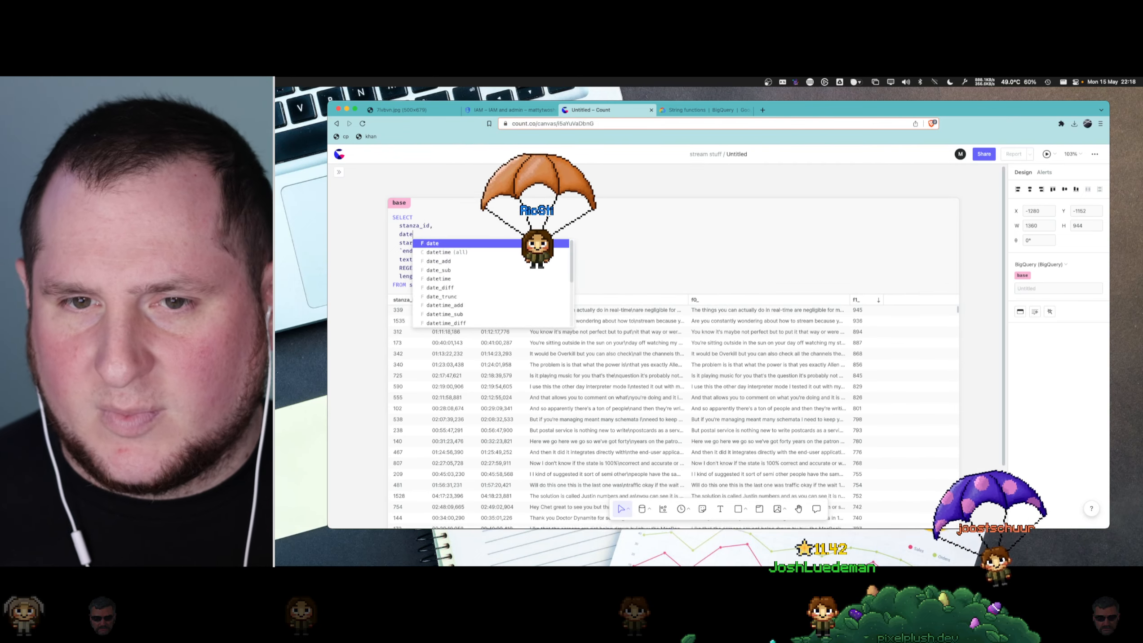
{"action": "type", "text": "time,"}
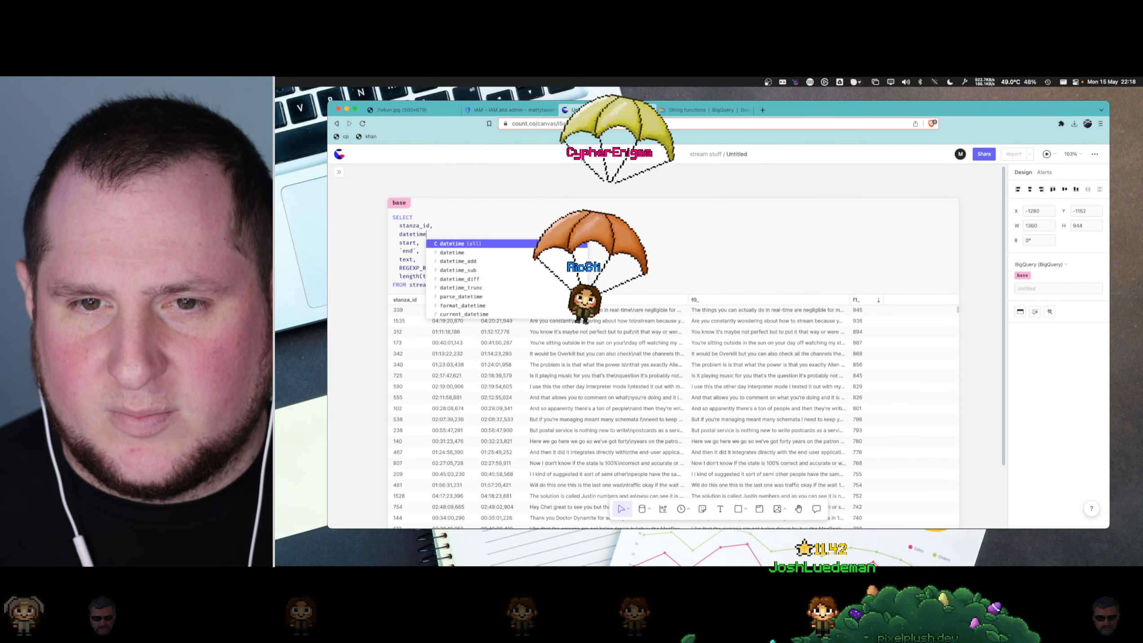
- Remove the plain text column between `end` and the REGEXP_REPLACE expression in the base query
{"action": "key", "text": "Down"}
{"action": "key", "text": "Down"}
{"action": "key", "text": "Down"}
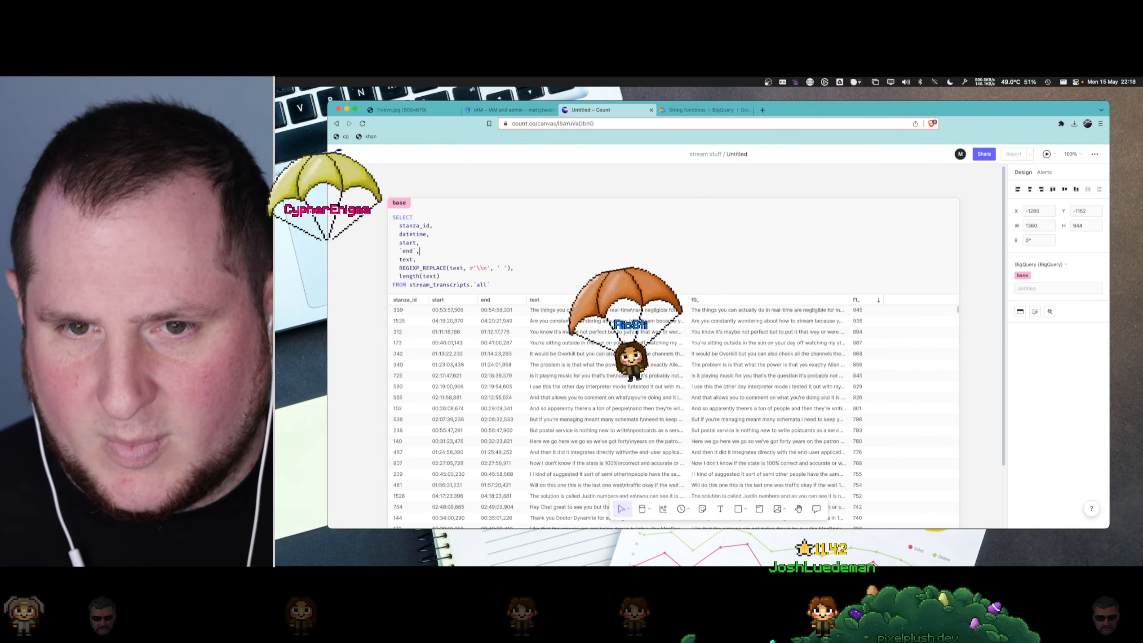
{"action": "key", "text": "super+shift+Left"}
{"action": "key", "text": "BackSpace"}
{"action": "key", "text": "BackSpace"}
{"action": "key", "text": "BackSpace"}
{"action": "key", "text": "Down"}
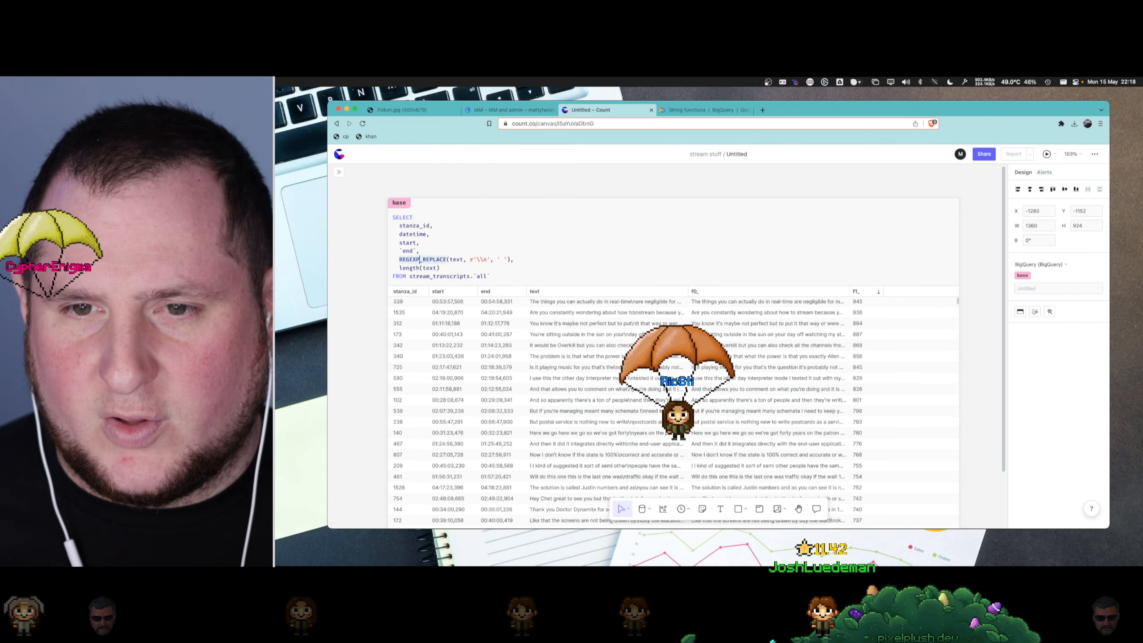
- Alias the REGEXP_REPLACE expression as text_cleaned and run the base query
{"action": "key", "text": "super+Right"}
{"action": "key", "text": "Left"}
{"action": "type", "text": "AS text"}
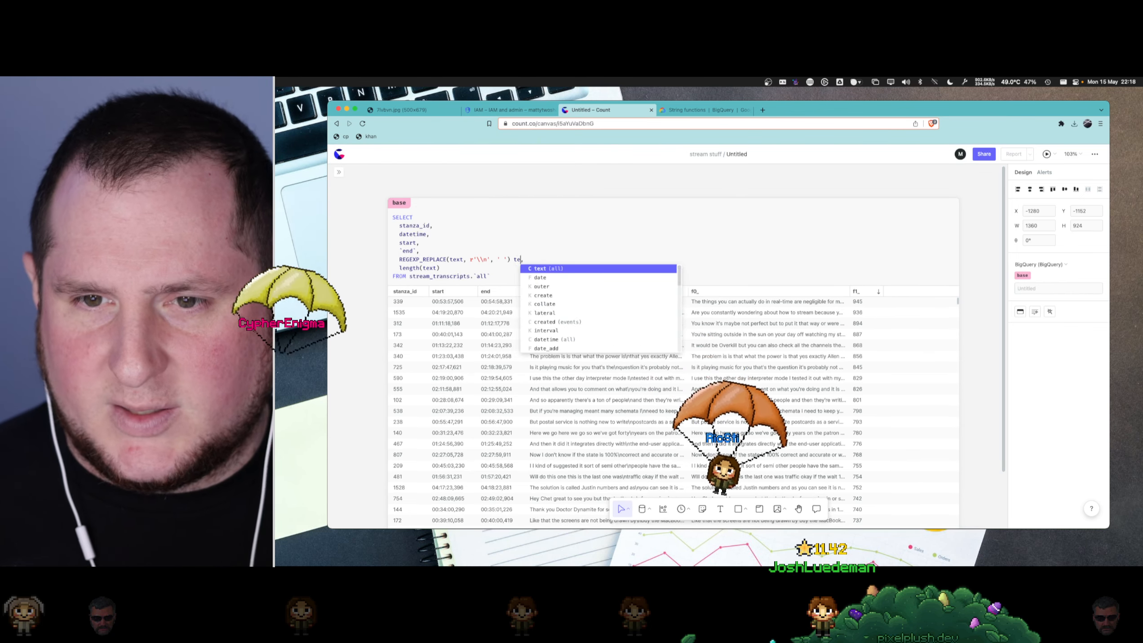
{"action": "type", "text": "_cleaned"}
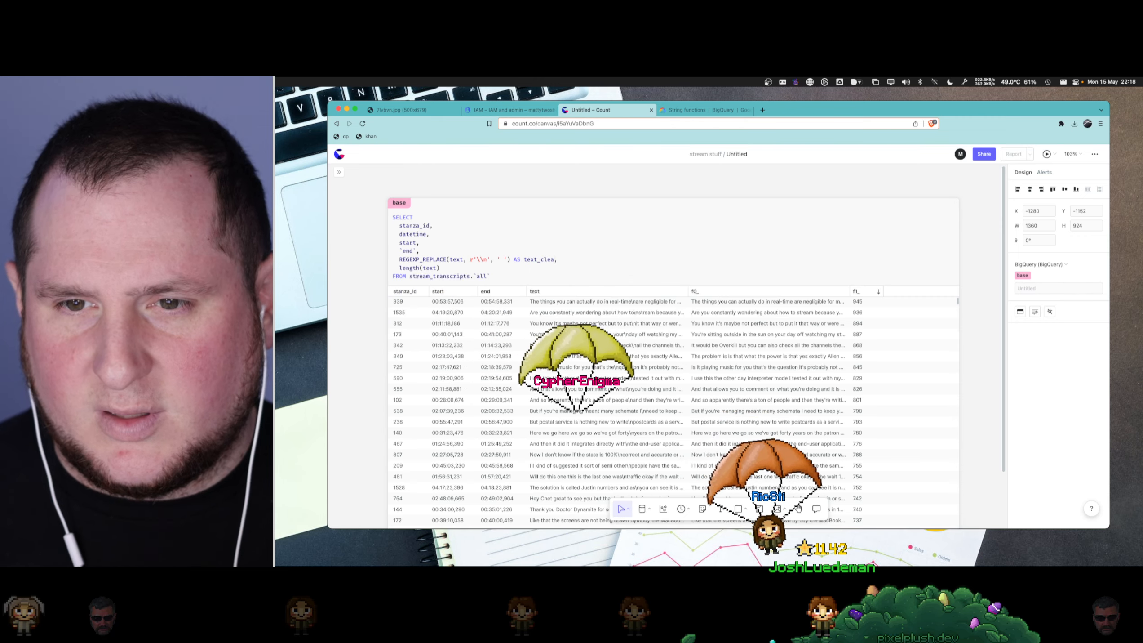
{"action": "key", "text": "super+Return"}
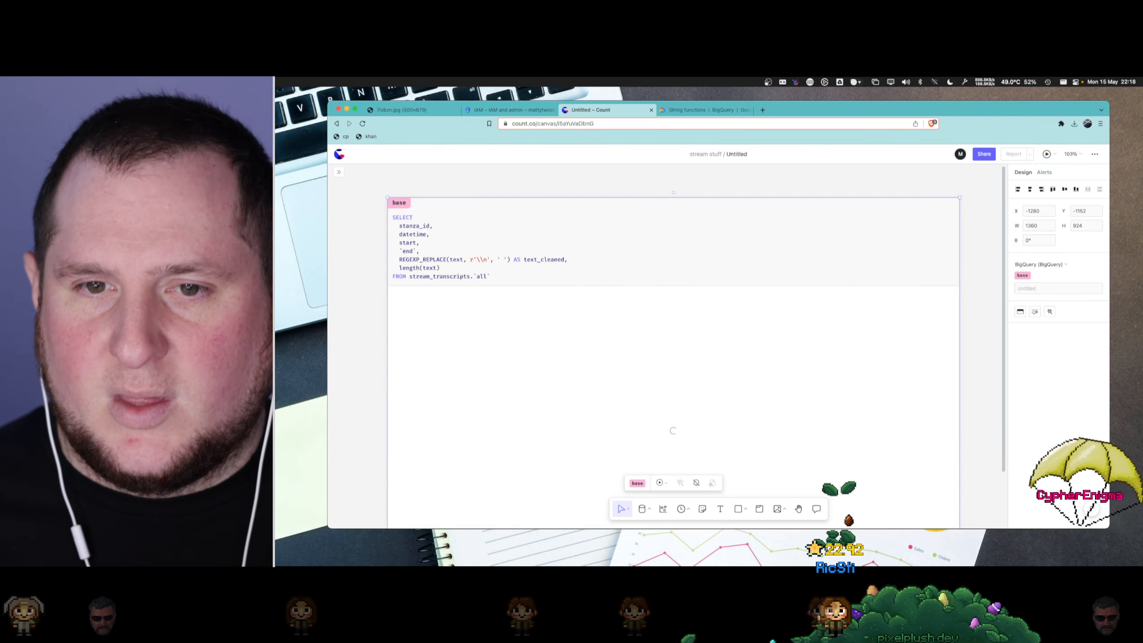
- Alias the length(text) expression as text_length and run the base query
{"action": "left_click", "coordinate": [458, 265]}
{"action": "type", "text": "AS text_k"}
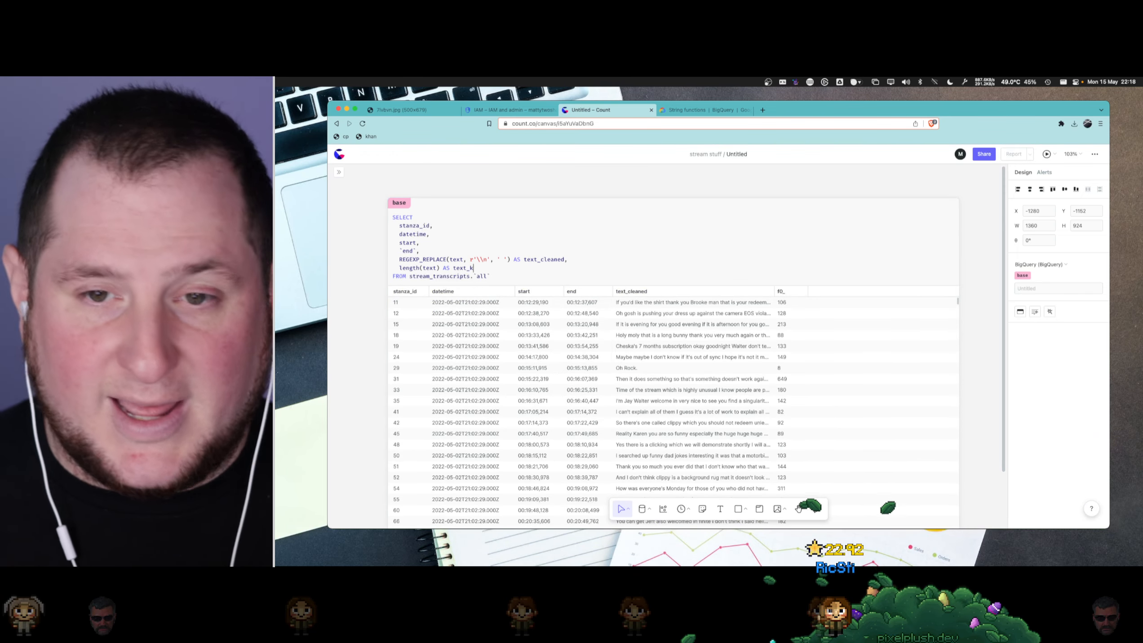
{"action": "key", "text": "BackSpace"}
{"action": "type", "text": "length"}
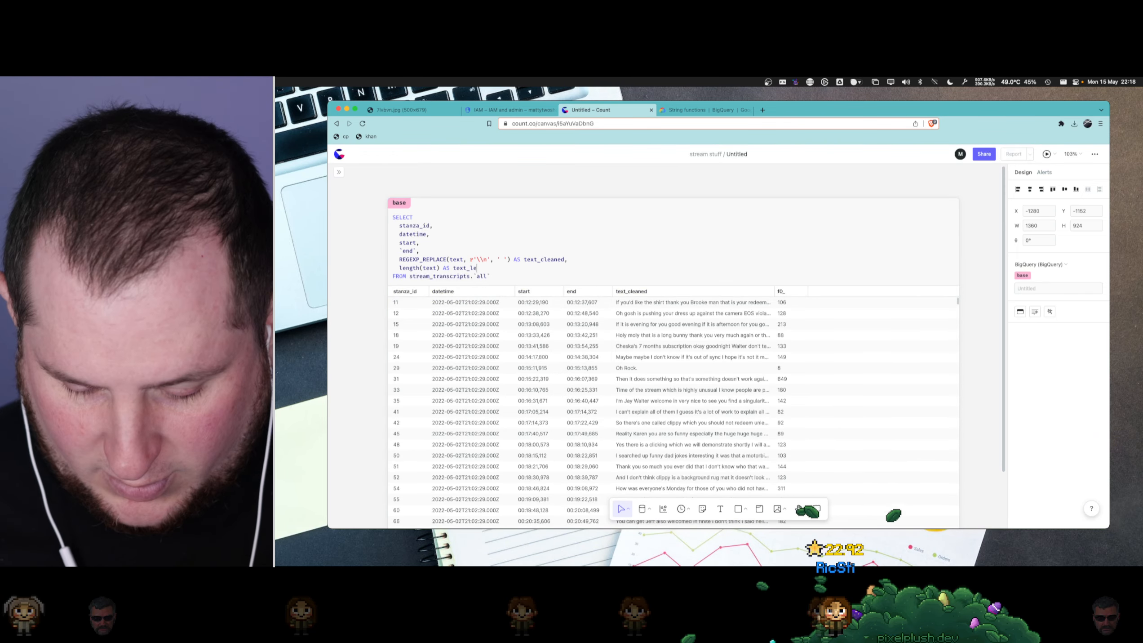
{"action": "key", "text": "super+Return"}
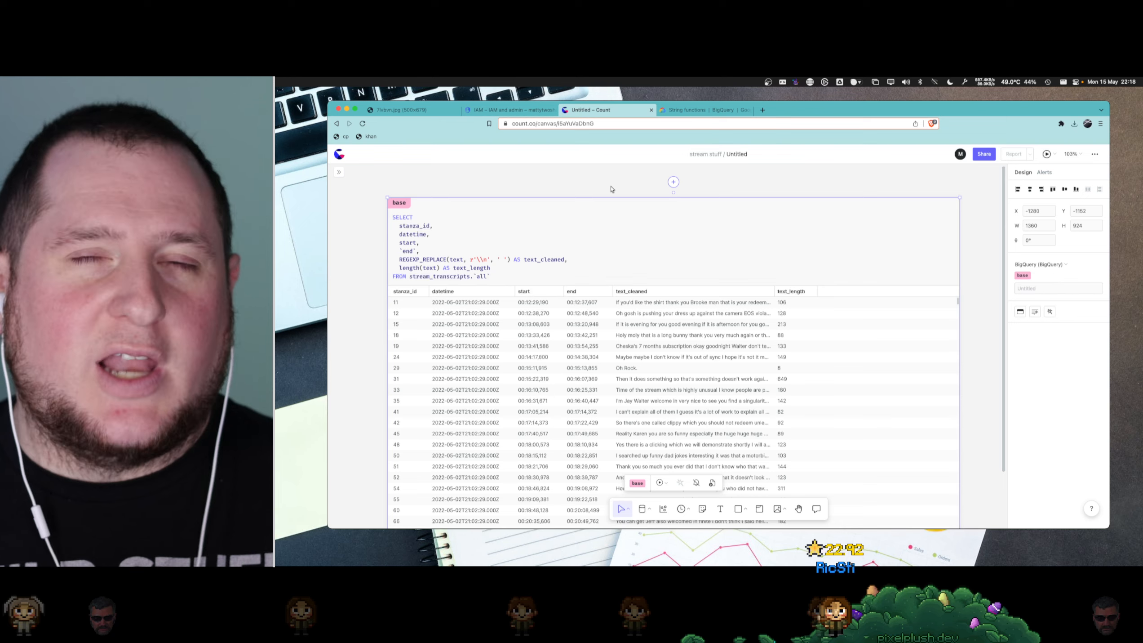
- Check the meme image tab, close the browser tab beside it, and return to the Count canvas
{"action": "left_click", "coordinate": [425, 110]}
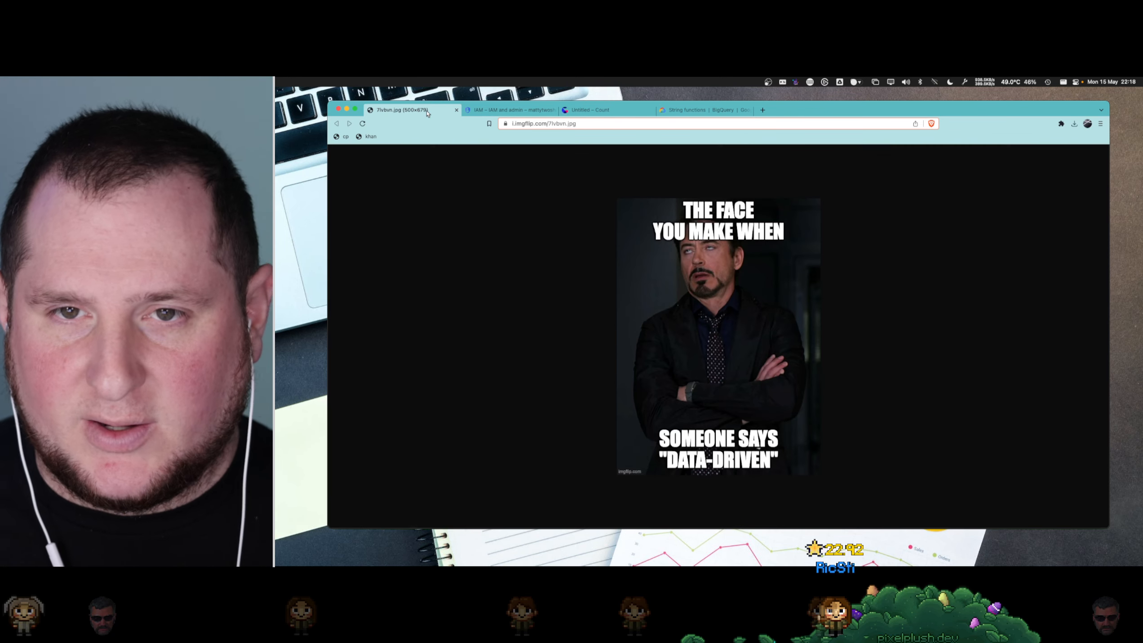
{"action": "left_click", "coordinate": [576, 110]}
{"action": "left_click", "coordinate": [554, 111]}
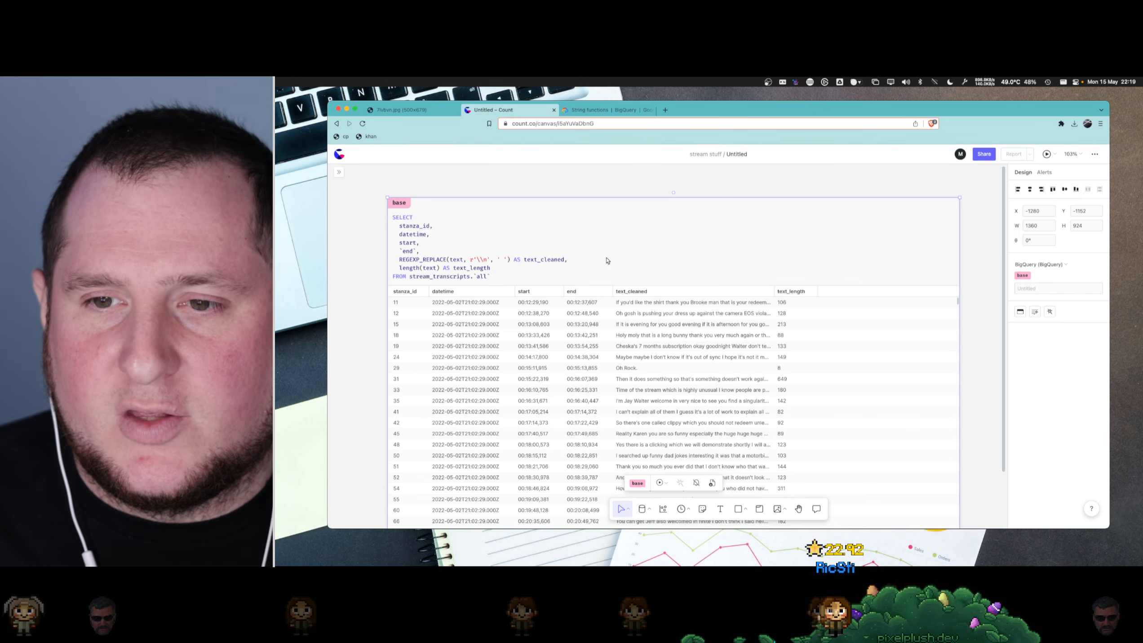
- Widen the text_cleaned column in the base results table so more of each transcript line fits
{"action": "mouse_move", "coordinate": [774, 290]}
{"action": "left_mouse_down"}
{"action": "mouse_move", "coordinate": [879, 290]}
{"action": "mouse_move", "coordinate": [788, 290]}
{"action": "left_mouse_up"}
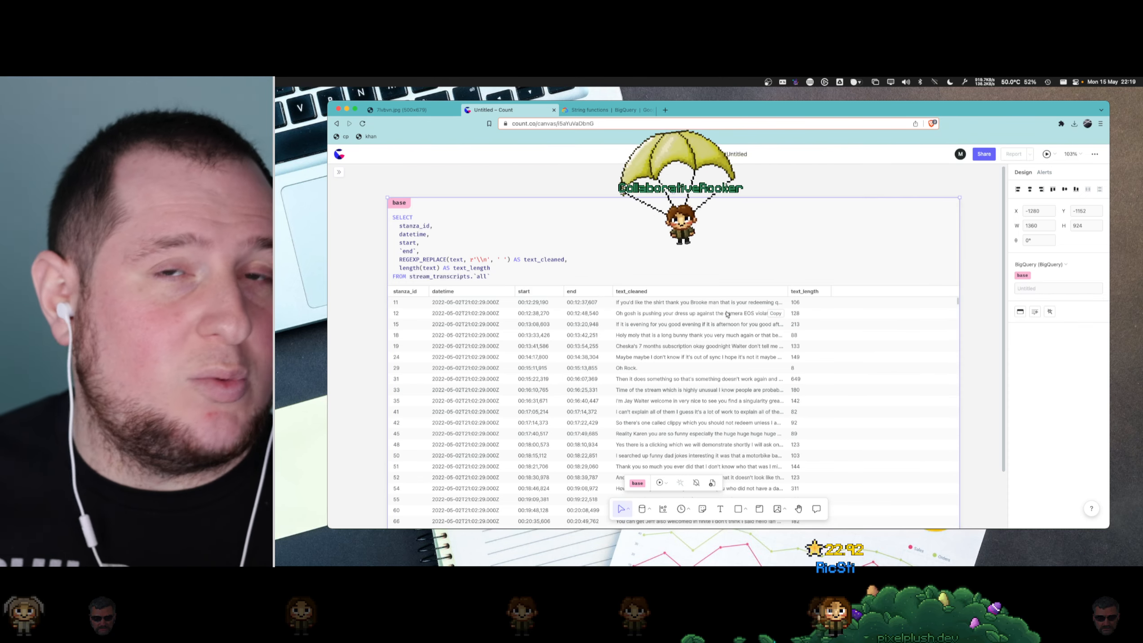
{"action": "left_click", "coordinate": [759, 237]}
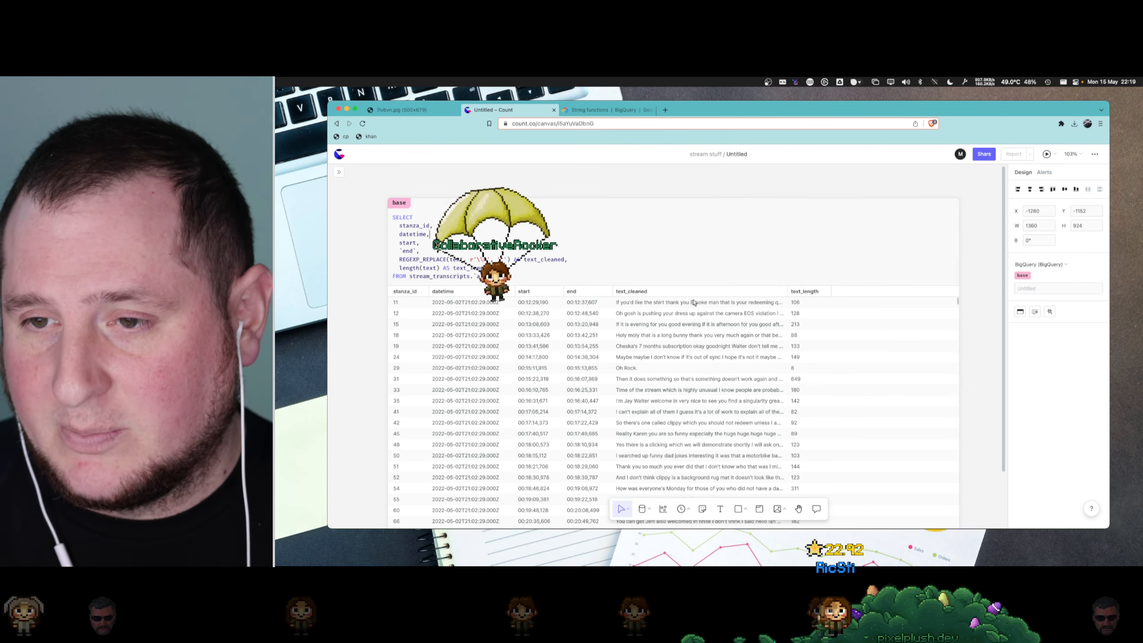
{"action": "left_click_drag", "start_coordinate": [787, 292], "coordinate": [878, 295]}
{"action": "left_click", "coordinate": [648, 255]}
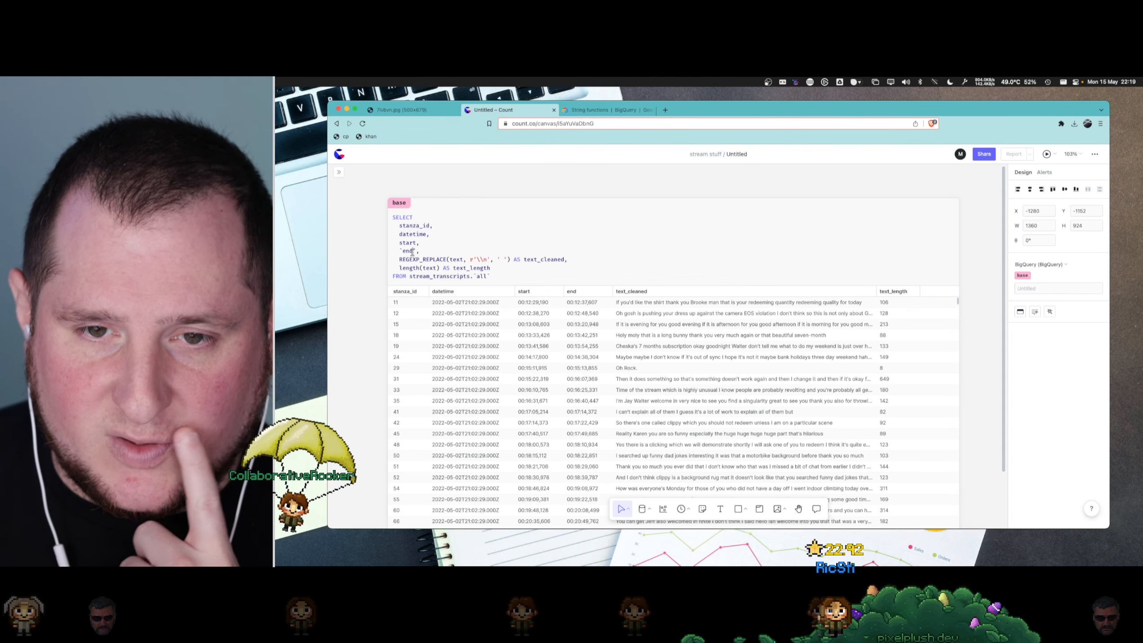
- Rename the base query cell to text_cleaned
{"action": "left_click", "coordinate": [549, 260]}
{"action": "left_click", "coordinate": [464, 269]}
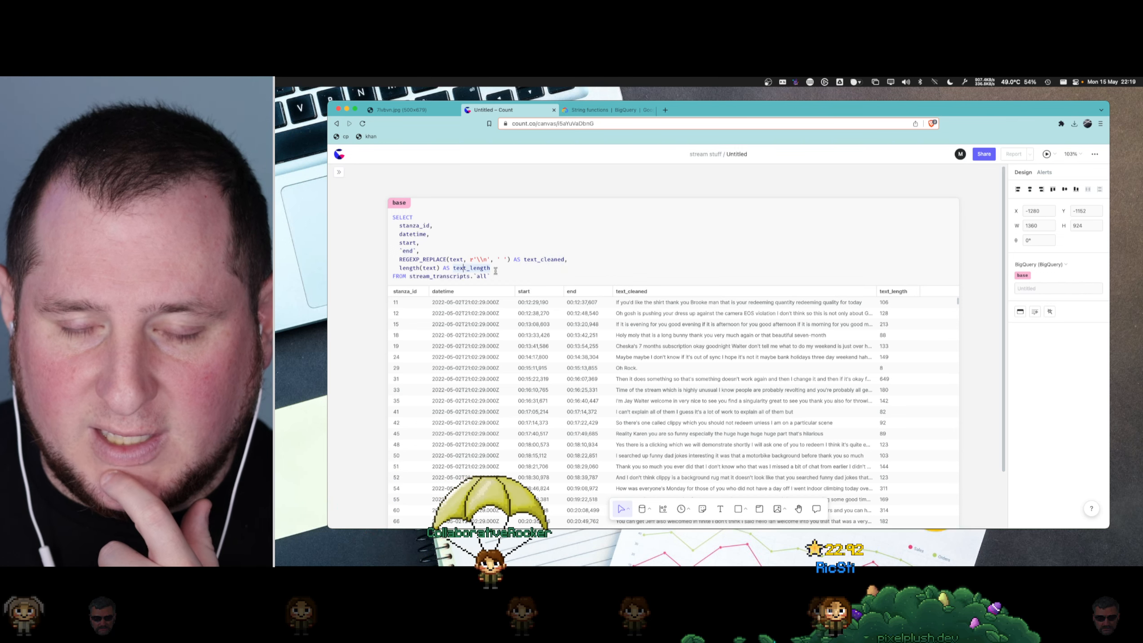
{"action": "left_click", "coordinate": [406, 205]}
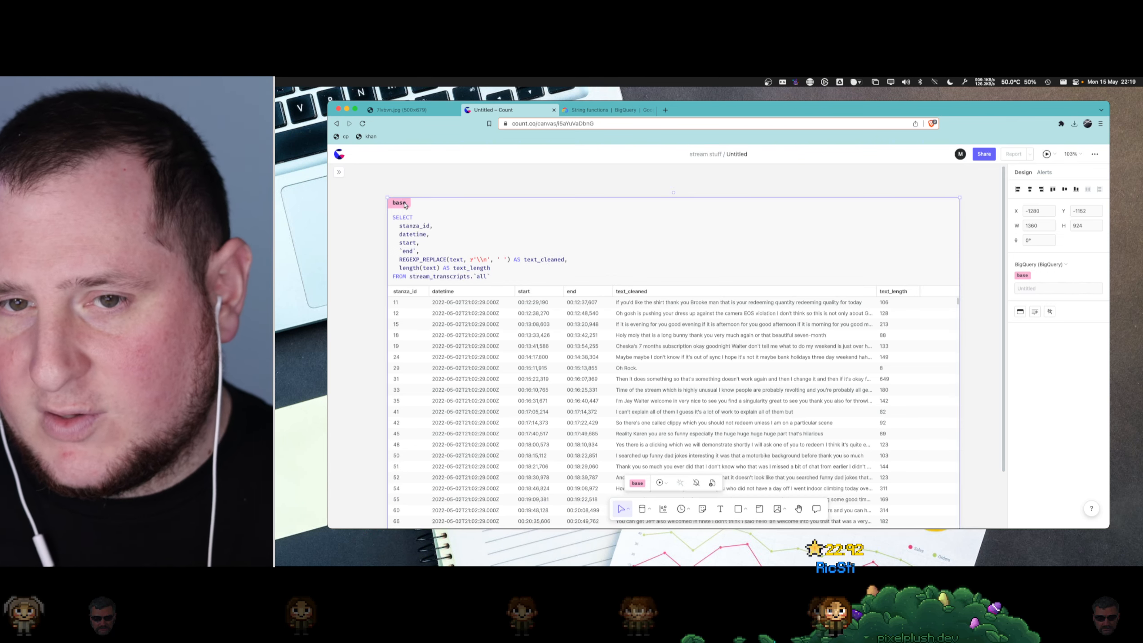
{"action": "double_click", "coordinate": [404, 203]}
{"action": "type", "text": "text_cleaned"}
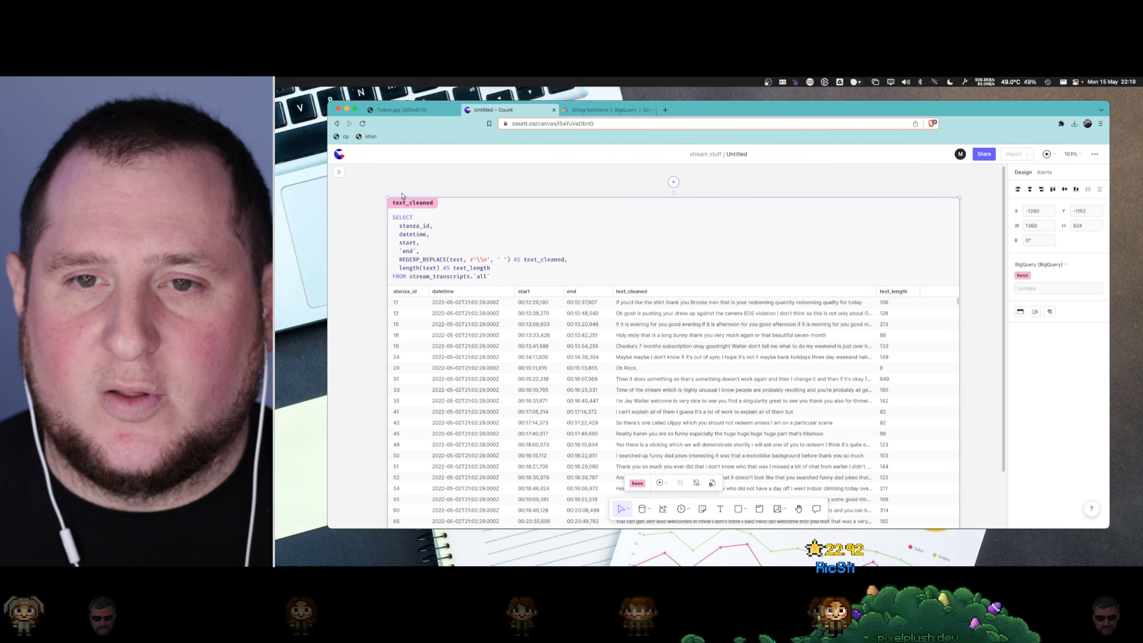
{"action": "key", "text": "Return"}
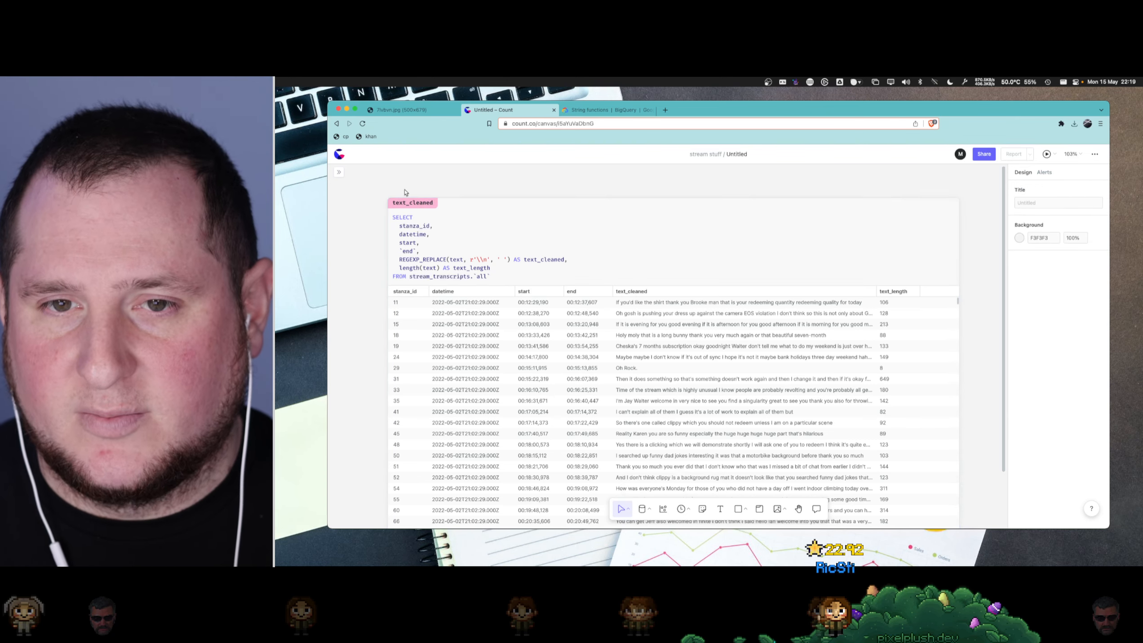
- Resize the text_cleaned cell on the canvas to about 1312 wide and 652 high
{"action": "scroll", "coordinate": [404, 195], "scroll_direction": "down", "scroll_amount": 5}
{"action": "left_click_drag", "start_coordinate": [396, 193], "coordinate": [551, 245]}
{"action": "left_click_drag", "start_coordinate": [674, 275], "coordinate": [663, 230]}
{"action": "scroll", "coordinate": [604, 228], "scroll_direction": "up", "scroll_amount": 3}
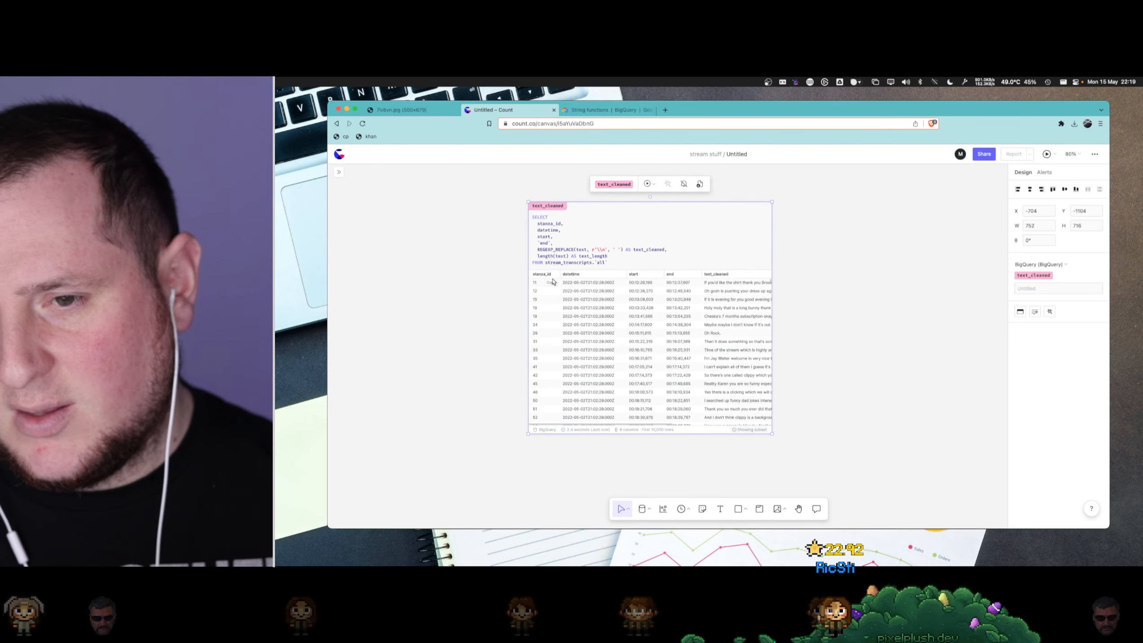
{"action": "left_click", "coordinate": [629, 257]}
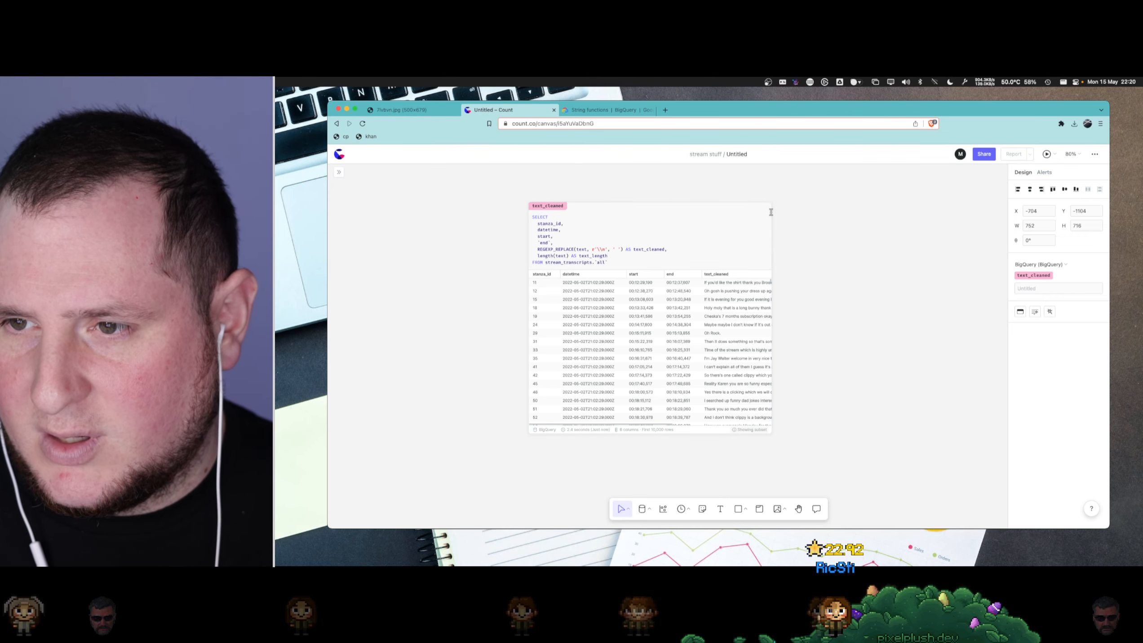
{"action": "left_click_drag", "start_coordinate": [766, 203], "coordinate": [953, 222]}
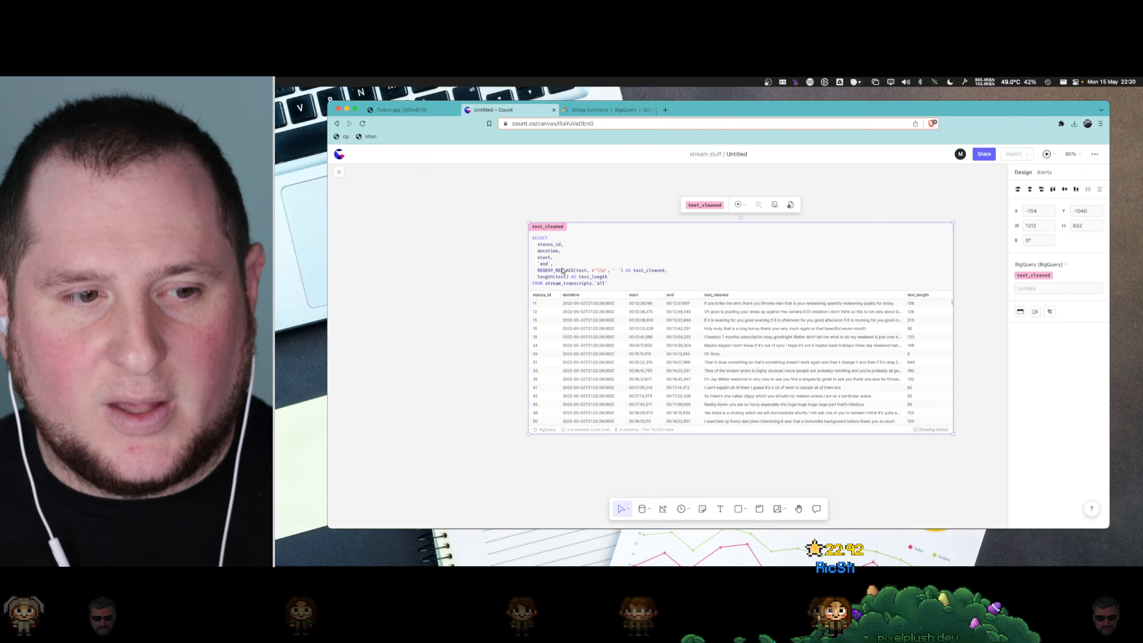
- Add a ROW_NUMBER() OVER() expression as the first item in the SELECT list, above stanza_id
{"action": "left_click", "coordinate": [578, 243]}
{"action": "key", "text": "Return"}
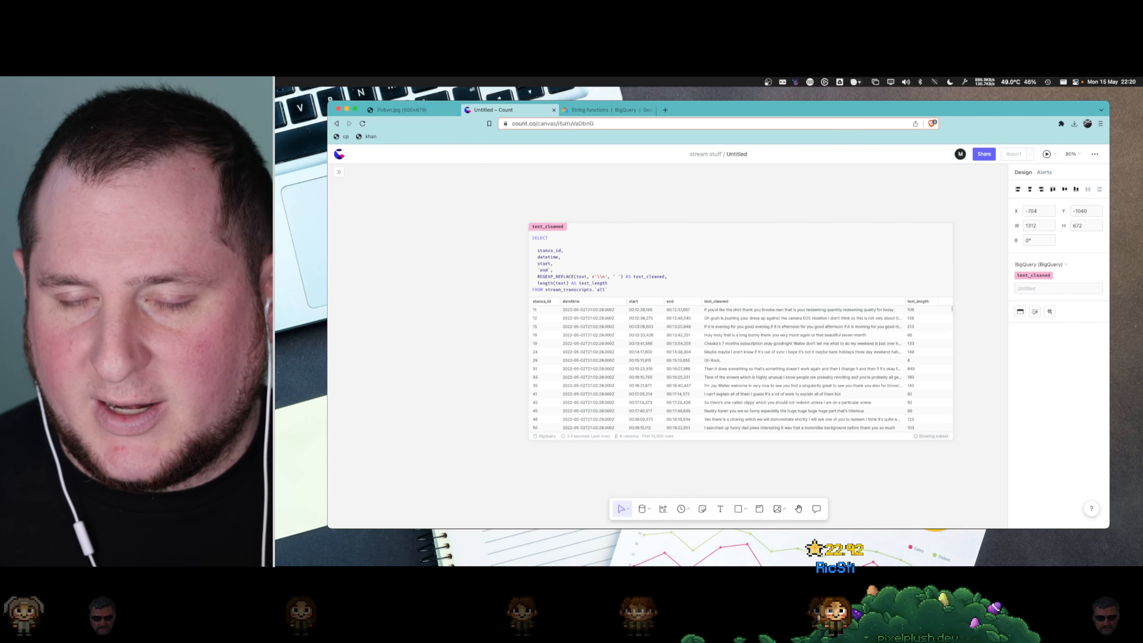
{"action": "type", "text": "row_"}
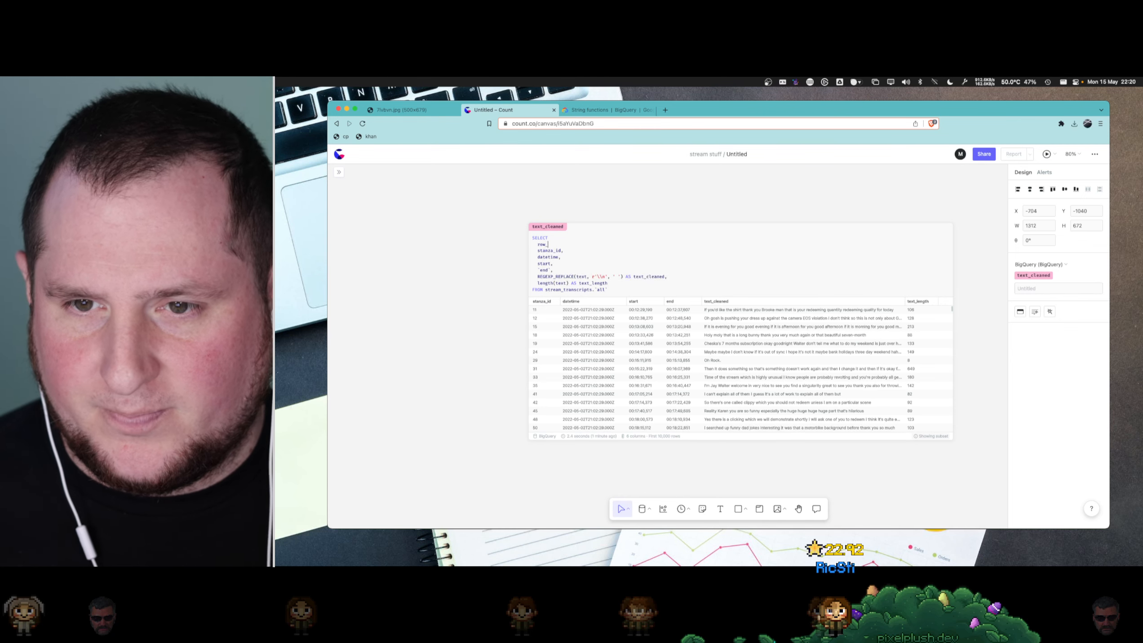
{"action": "type", "text": "nuR"}
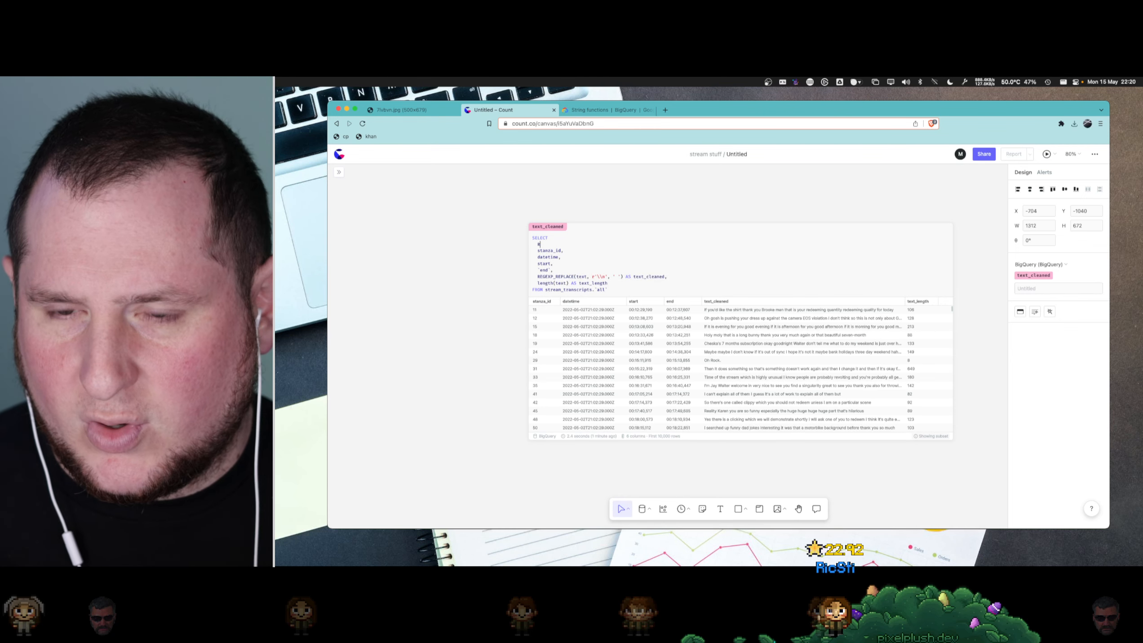
{"action": "type", "text": "OW_NUMBER()"}
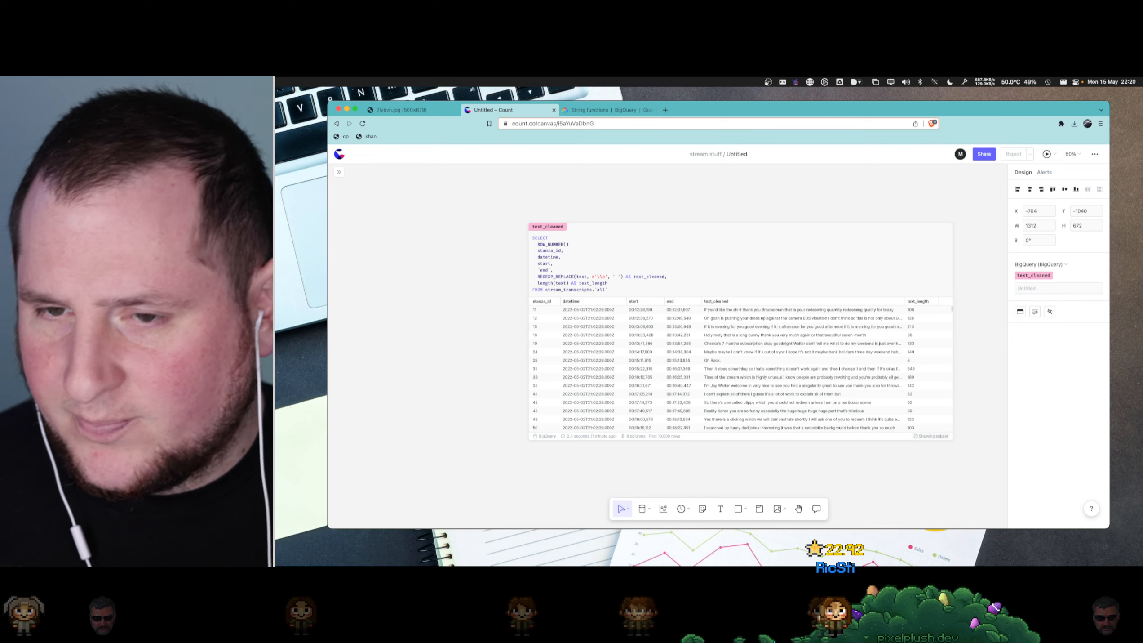
{"action": "type", "text": " OVER"}
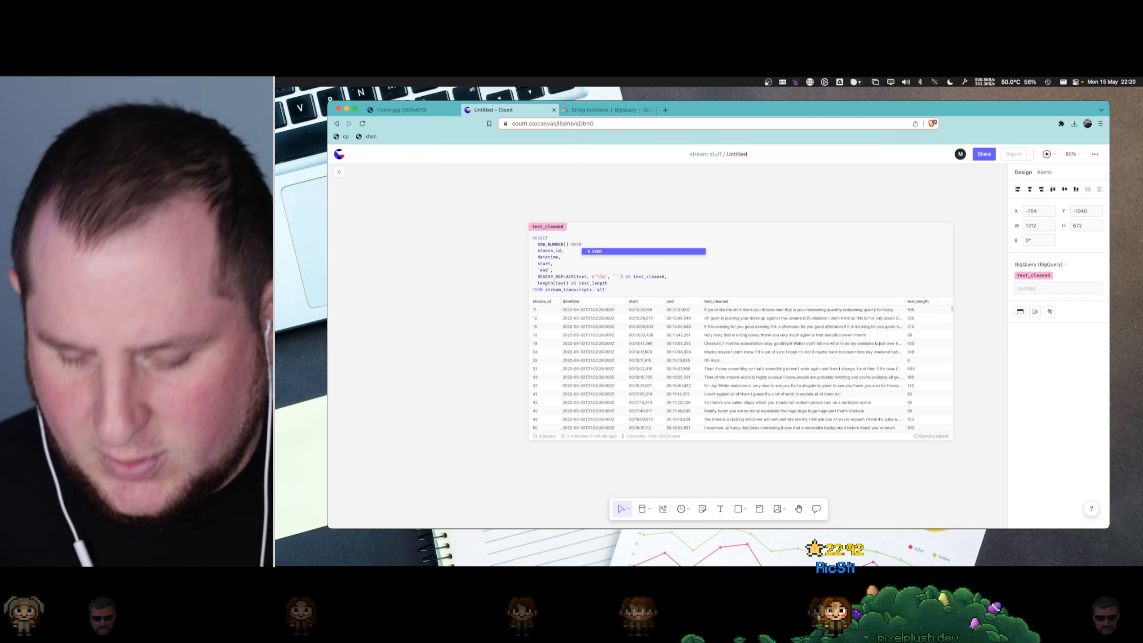
{"action": "type", "text": "()"}
- Move the text_cleaned cell on the canvas to about X -368, Y -1072
{"action": "scroll", "coordinate": [594, 240], "scroll_direction": "up", "scroll_amount": 2, "text": "ctrl"}
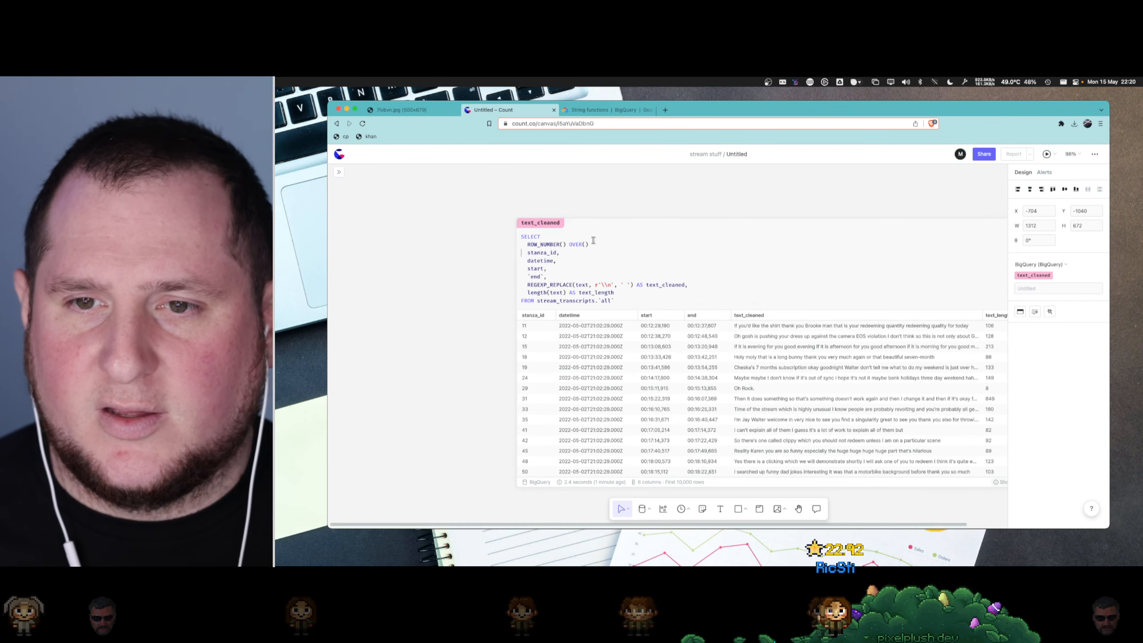
{"action": "scroll", "coordinate": [653, 234], "scroll_direction": "up", "scroll_amount": 5, "text": "ctrl"}
{"action": "left_click", "coordinate": [535, 221]}
{"action": "left_click_drag", "start_coordinate": [534, 221], "coordinate": [793, 198]}
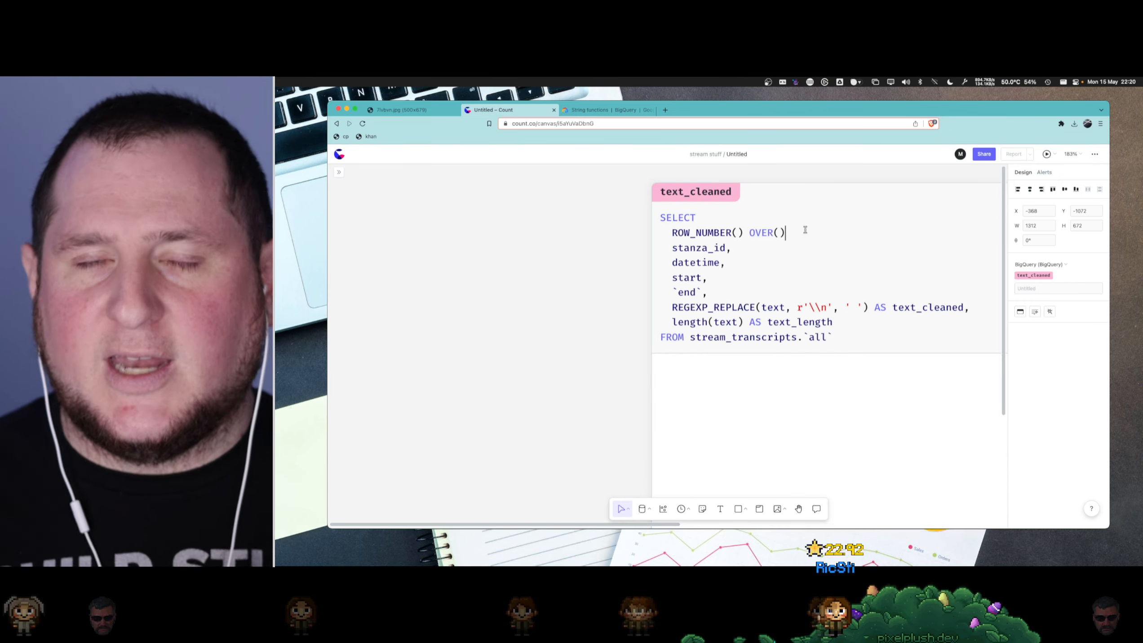
- Alias the ROW_NUMBER() OVER() expression as row_id, end it with a comma, and run the text_cleaned query
{"action": "type", "text": "AS "}
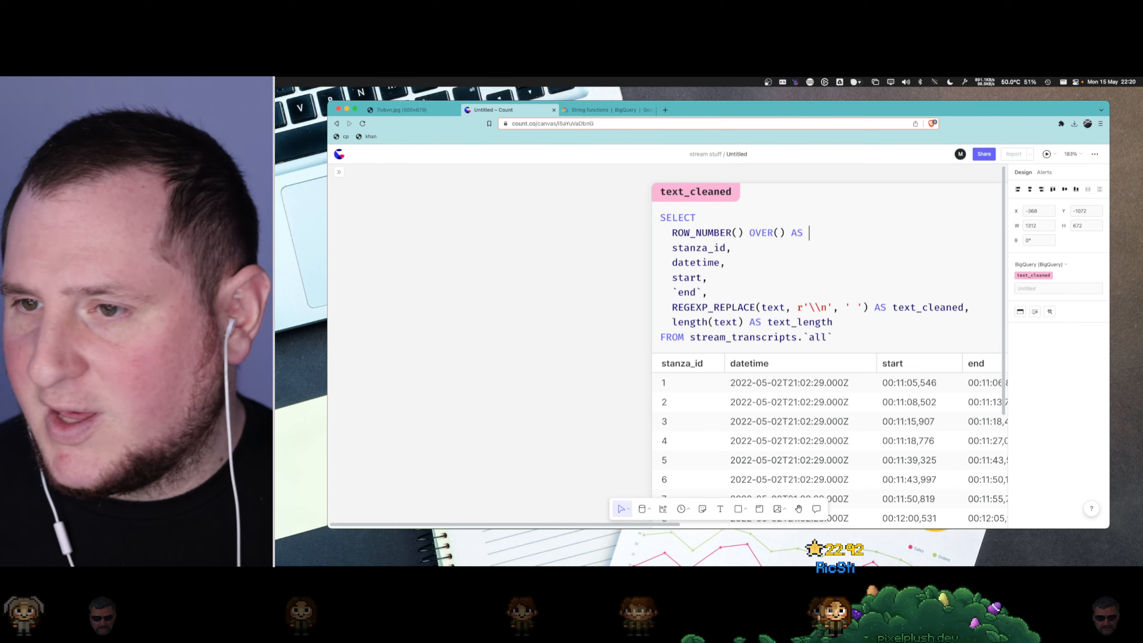
{"action": "type", "text": "row_id,"}
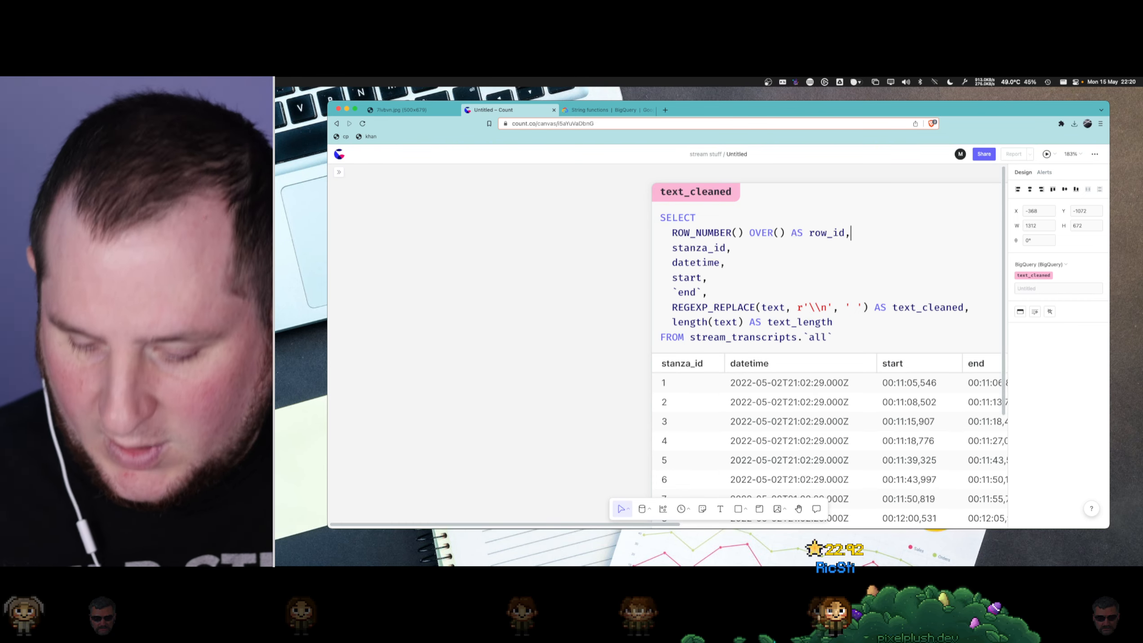
{"action": "key", "text": "super+Return"}
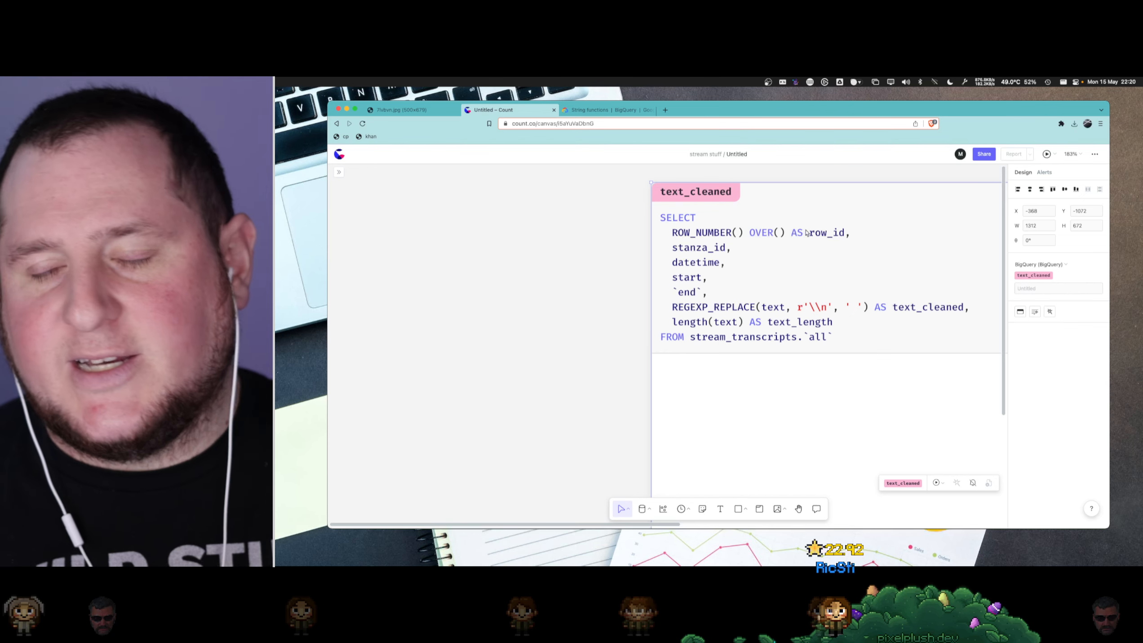
- Examine how row_id compares with stanza_id in the results, especially where one stream's datetime changes to the next
{"action": "scroll", "coordinate": [837, 245], "scroll_direction": "down", "scroll_amount": 5}
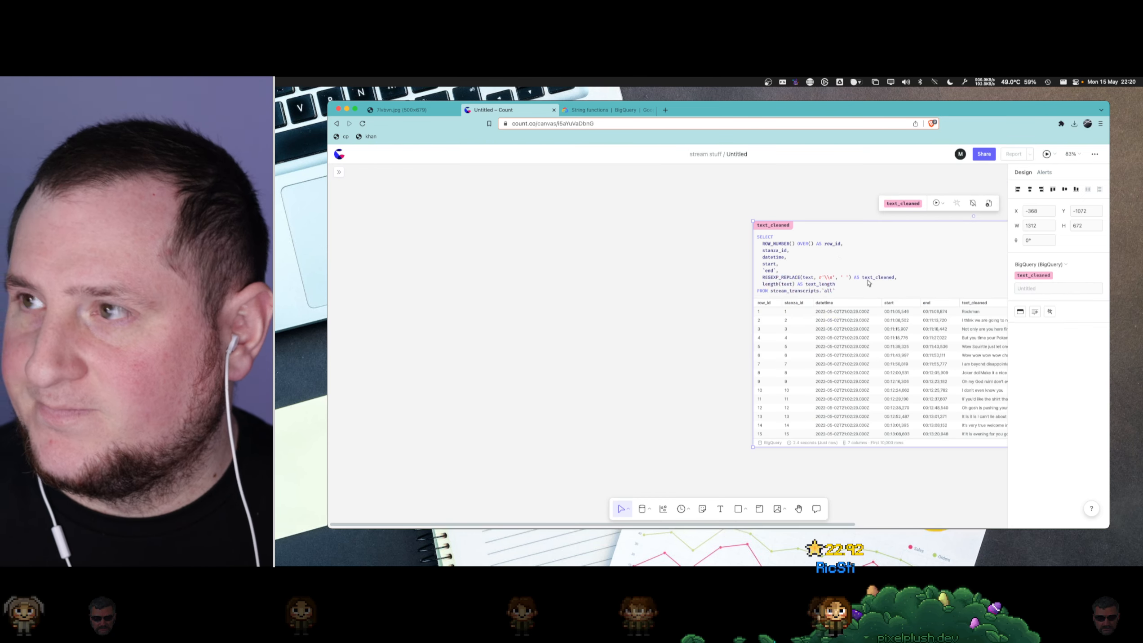
{"action": "scroll", "coordinate": [750, 311], "scroll_direction": "up", "scroll_amount": 5}
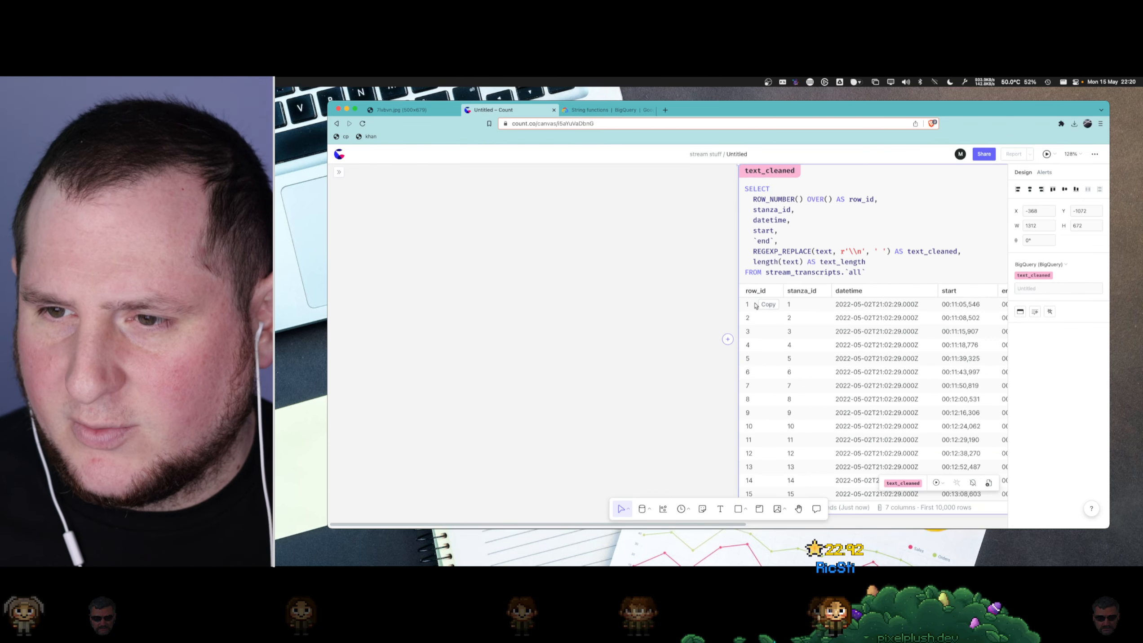
{"action": "scroll", "coordinate": [764, 360], "scroll_direction": "down", "scroll_amount": 15}
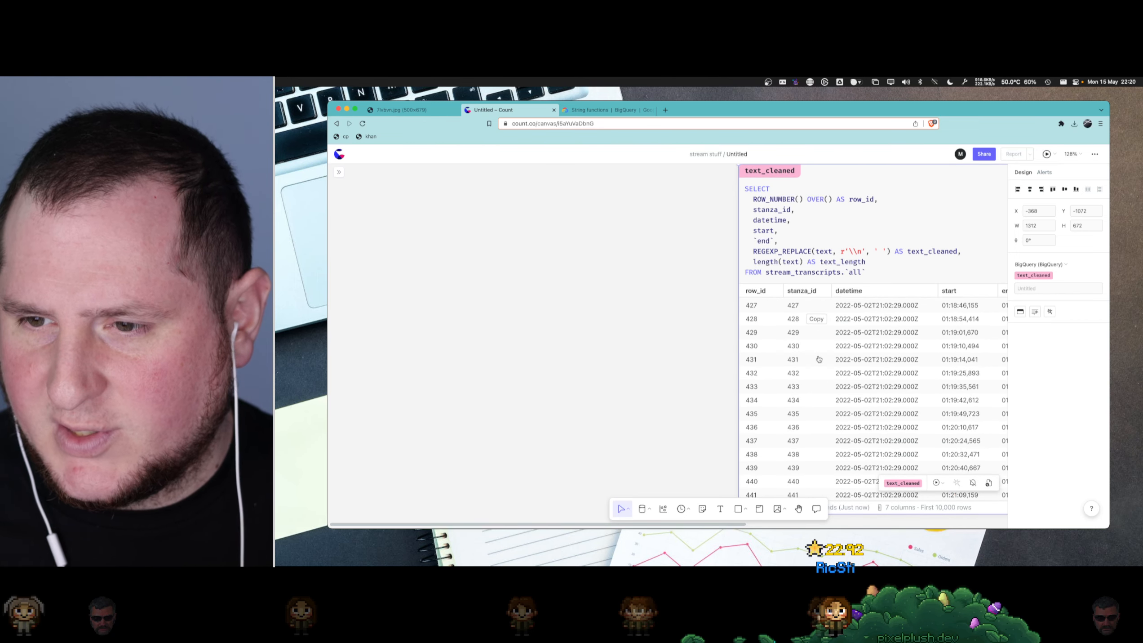
{"action": "scroll", "coordinate": [819, 359], "scroll_direction": "down", "scroll_amount": 20}
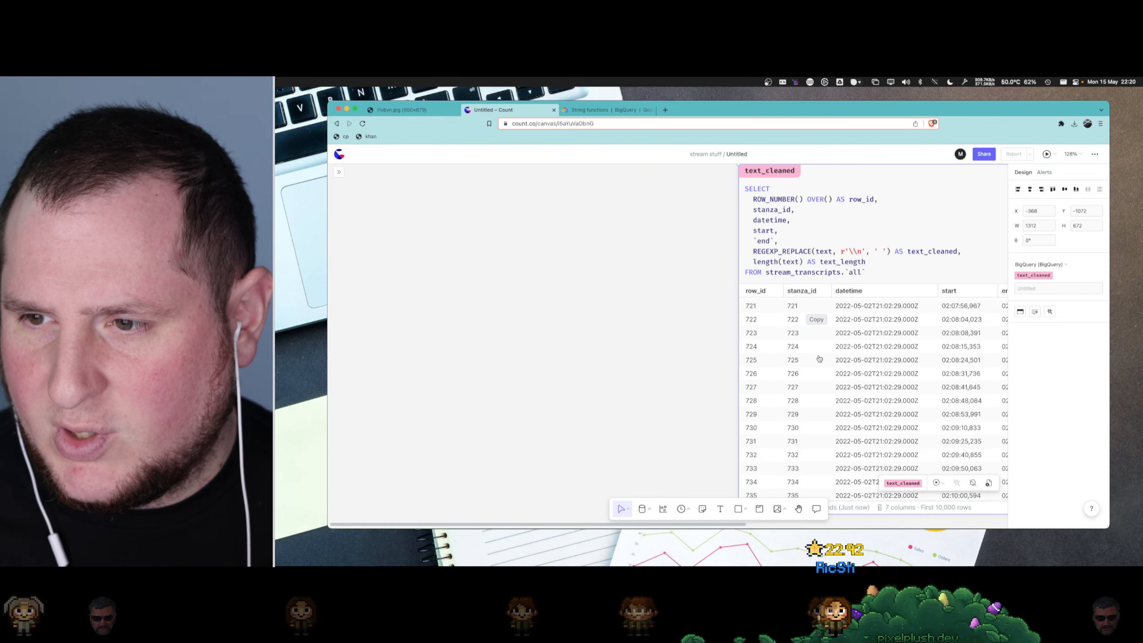
{"action": "scroll", "coordinate": [818, 358], "scroll_direction": "down", "scroll_amount": 20}
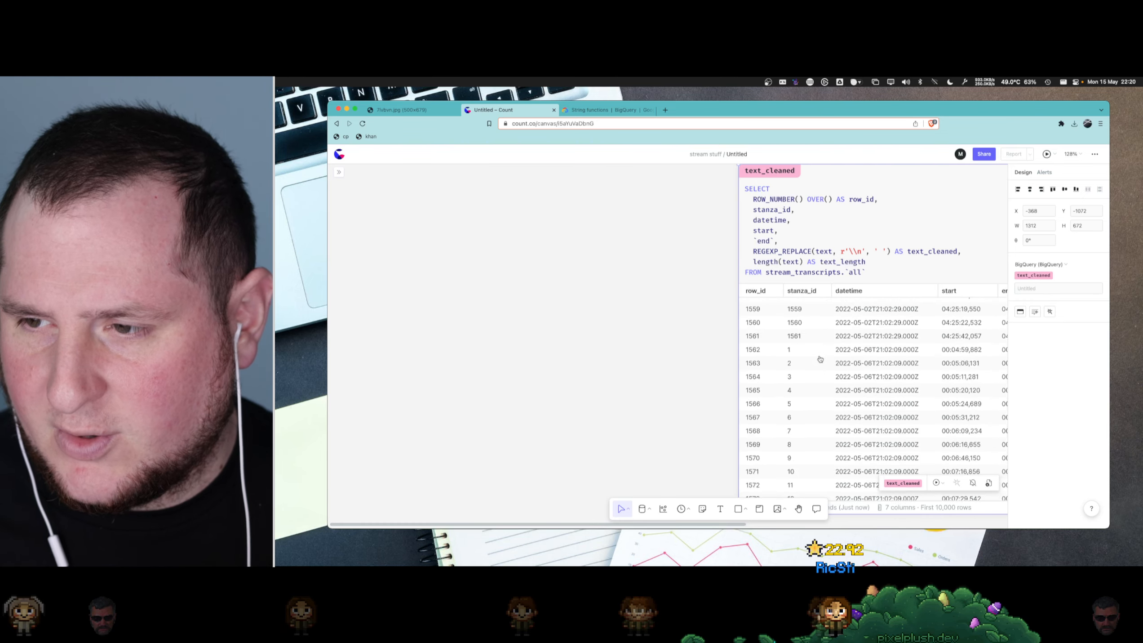
{"action": "scroll", "coordinate": [820, 358], "scroll_direction": "down", "scroll_amount": 3}
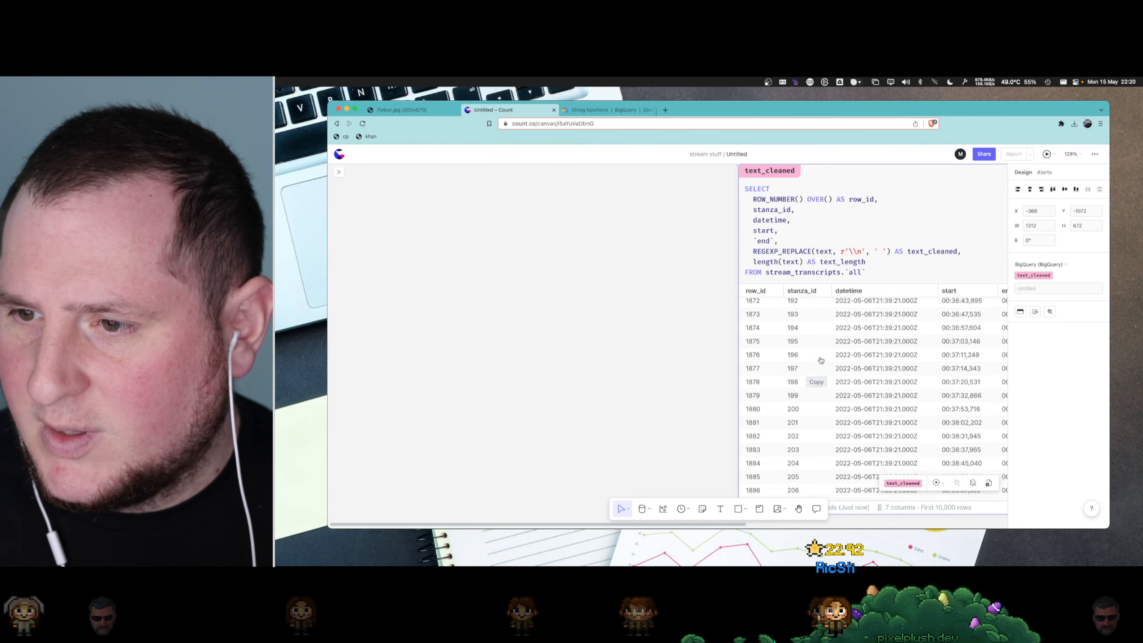
{"action": "scroll", "coordinate": [820, 360], "scroll_direction": "up", "scroll_amount": 3}
{"action": "scroll", "coordinate": [868, 344], "scroll_direction": "up", "scroll_amount": 5}
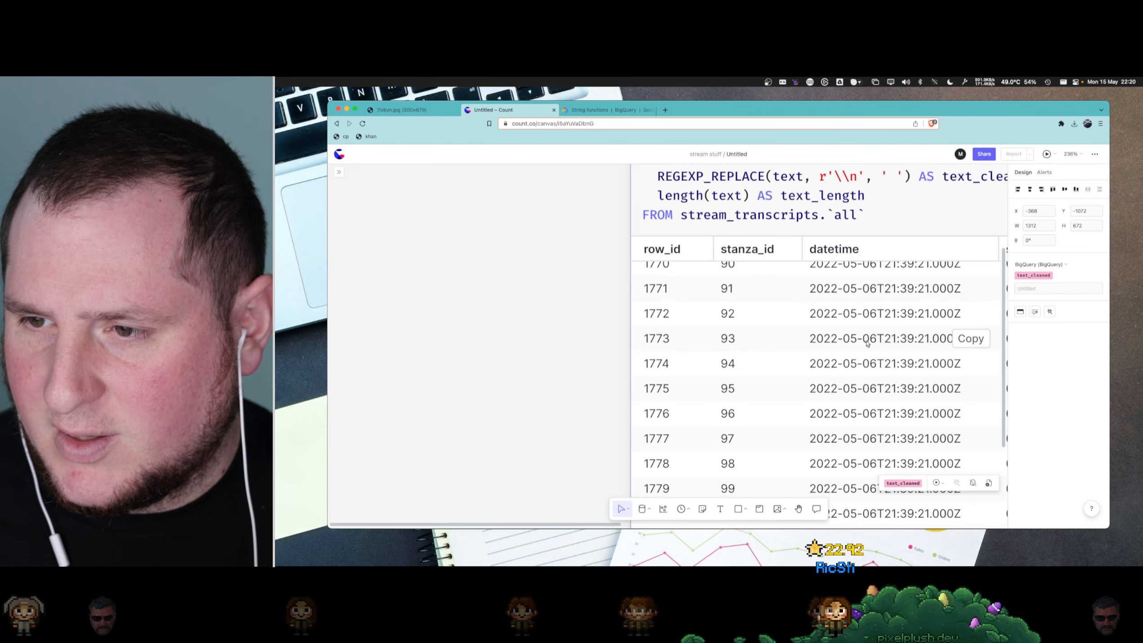
{"action": "scroll", "coordinate": [870, 329], "scroll_direction": "up", "scroll_amount": 20}
{"action": "scroll", "coordinate": [872, 330], "scroll_direction": "up", "scroll_amount": 12}
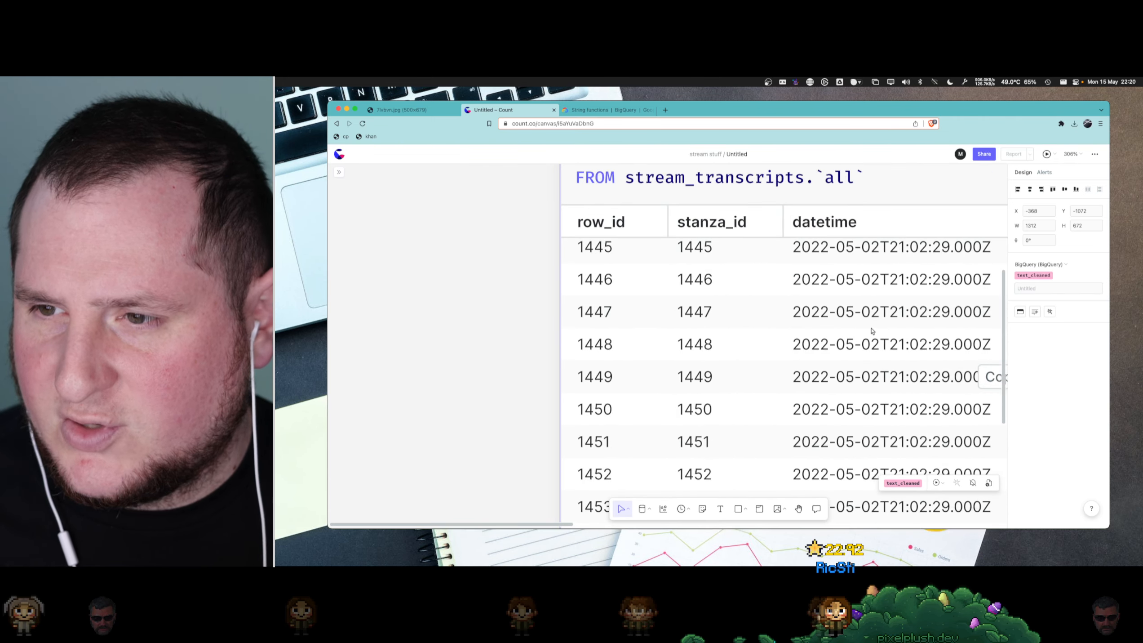
{"action": "scroll", "coordinate": [872, 331], "scroll_direction": "down", "scroll_amount": 4}
{"action": "scroll", "coordinate": [872, 331], "scroll_direction": "down", "scroll_amount": 10}
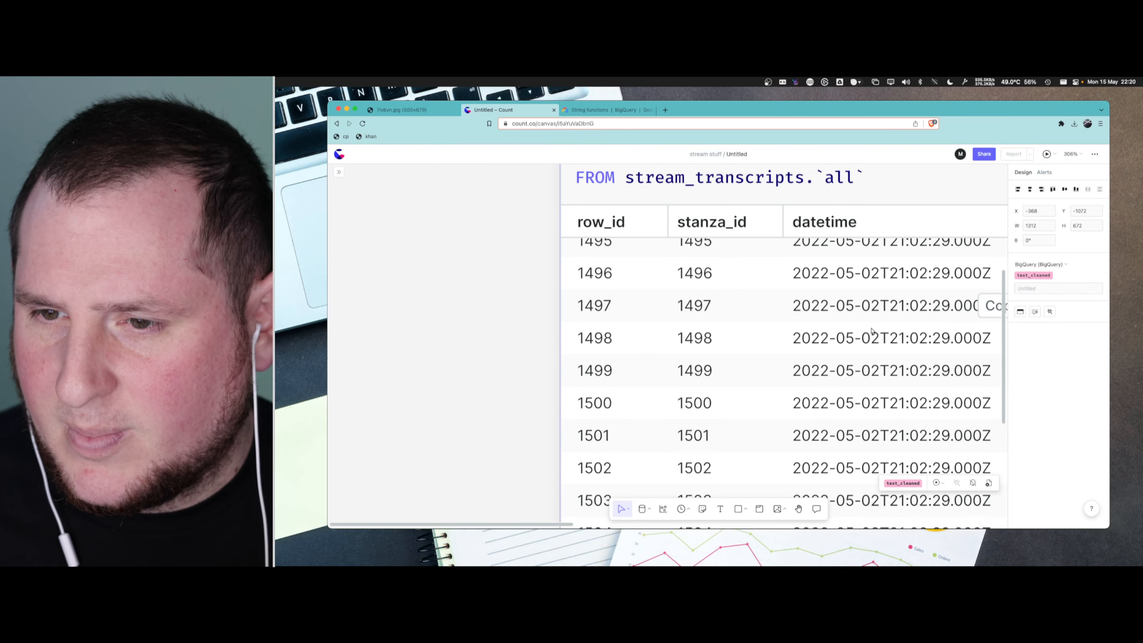
{"action": "scroll", "coordinate": [753, 325], "scroll_direction": "down", "scroll_amount": 4}
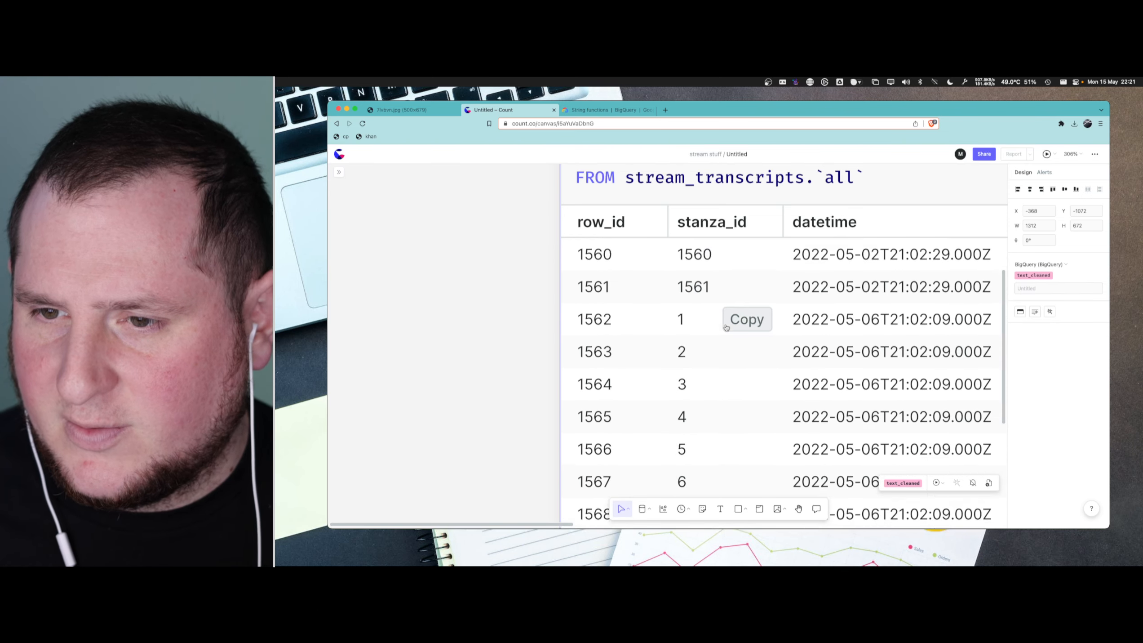
- Examine the row numbering across the change of stream, then review the text_cleaned query and its result columns
{"action": "scroll", "coordinate": [724, 326], "scroll_direction": "up", "scroll_amount": 1}
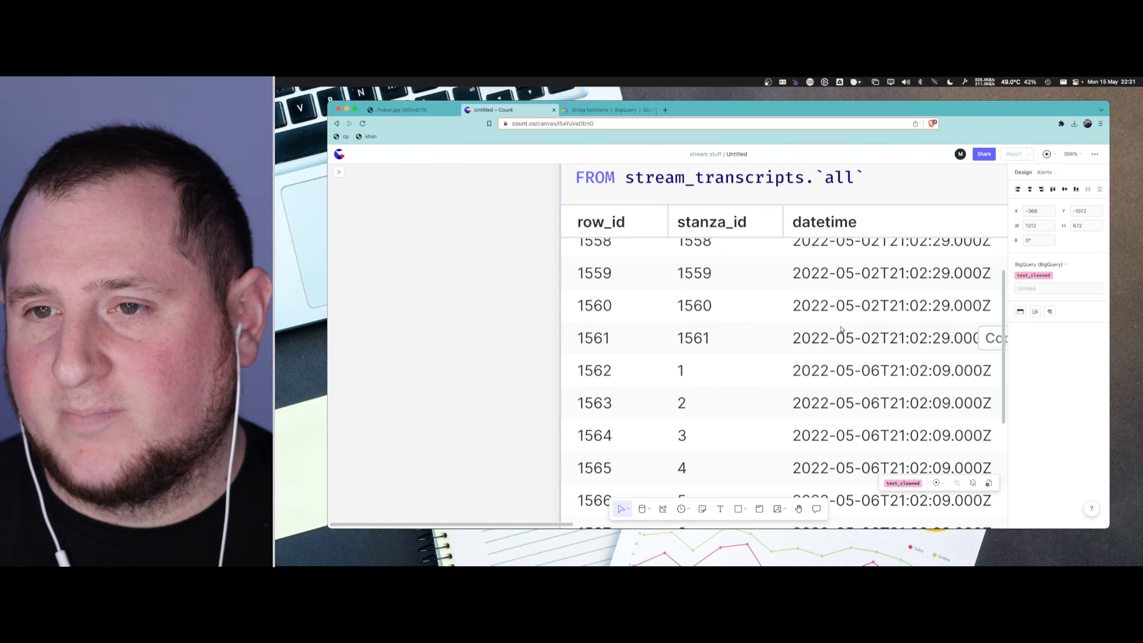
{"action": "scroll", "coordinate": [842, 315], "scroll_direction": "up", "scroll_amount": 10}
{"action": "scroll", "coordinate": [849, 195], "scroll_direction": "up", "scroll_amount": 10}
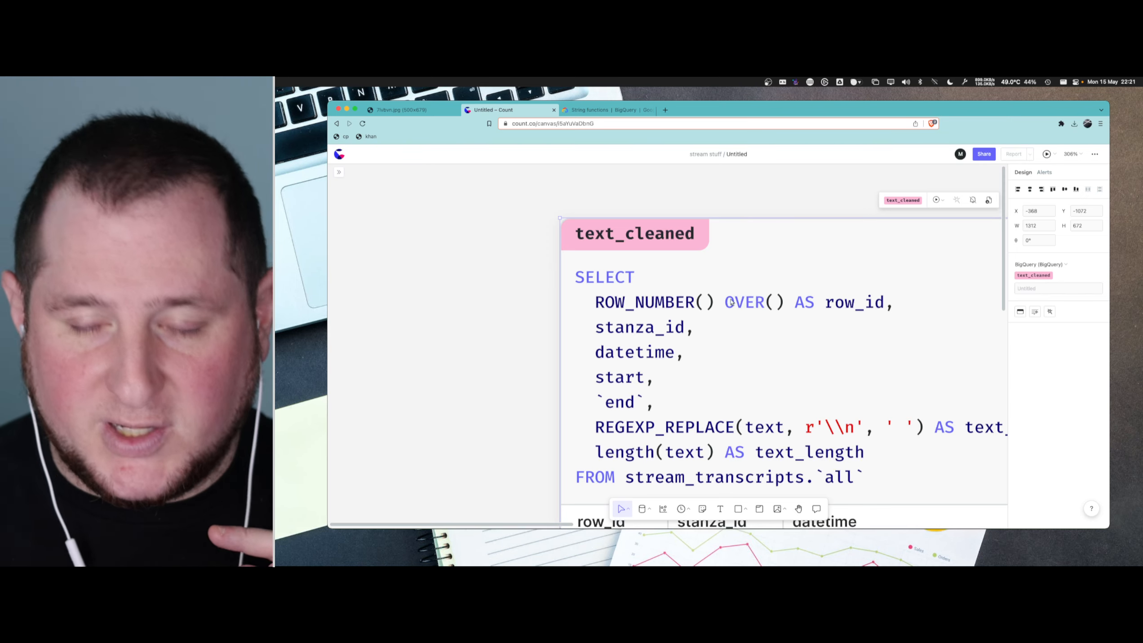
{"action": "scroll", "coordinate": [723, 292], "scroll_direction": "down", "scroll_amount": 5}
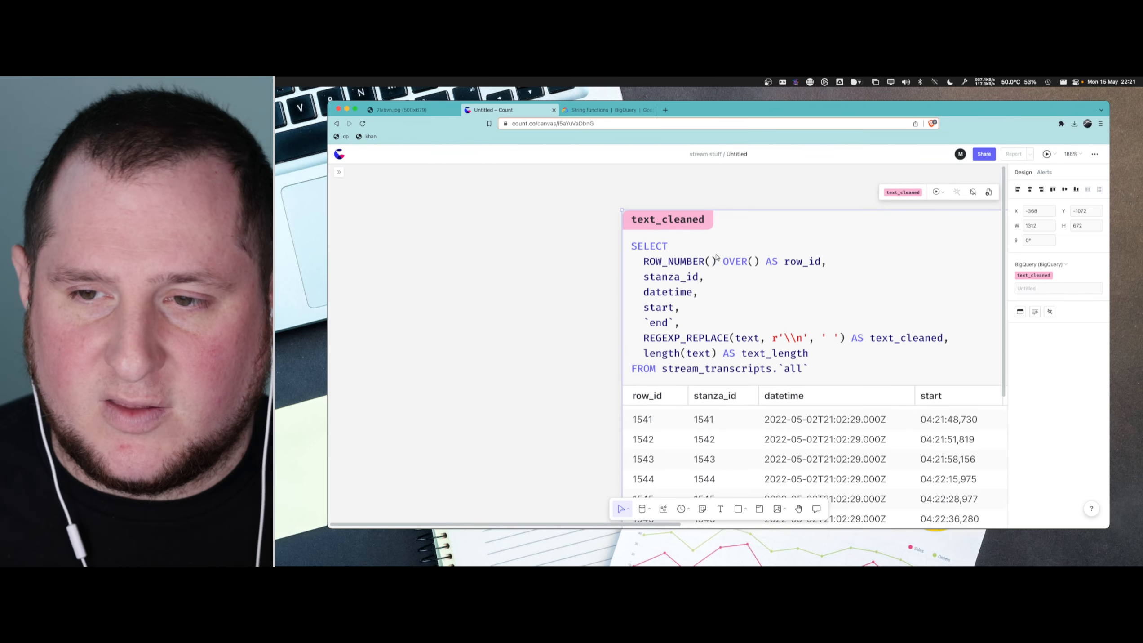
{"action": "left_click", "coordinate": [556, 289]}
{"action": "scroll", "coordinate": [560, 289], "scroll_direction": "down", "scroll_amount": 7}
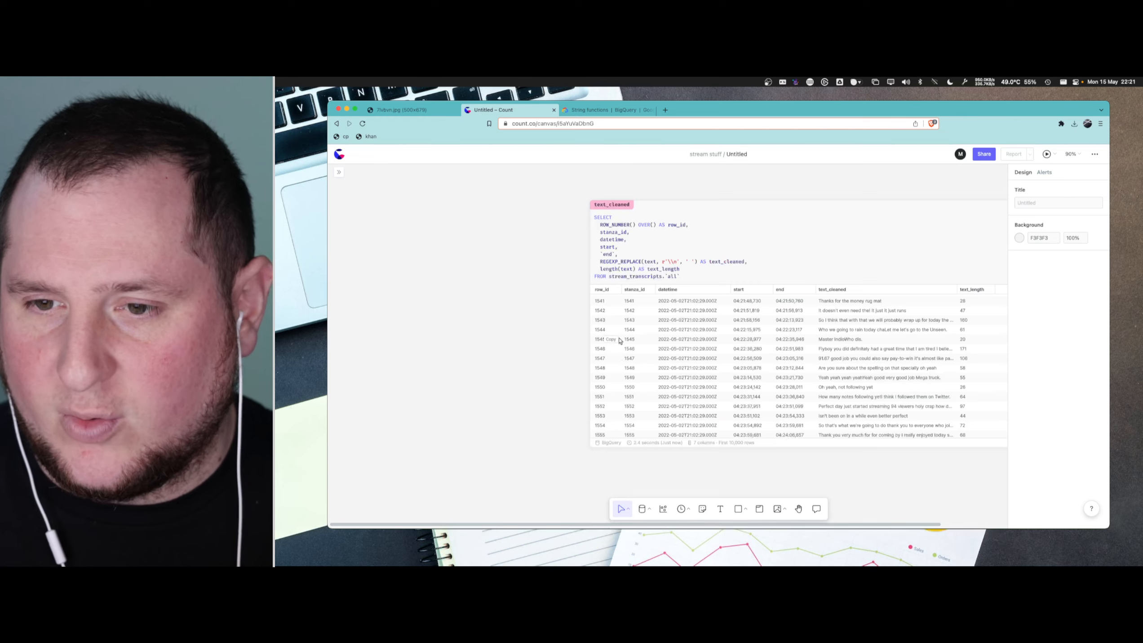
{"action": "scroll", "coordinate": [619, 339], "scroll_direction": "down", "scroll_amount": 7}
{"action": "scroll", "coordinate": [656, 376], "scroll_direction": "up", "scroll_amount": 5}
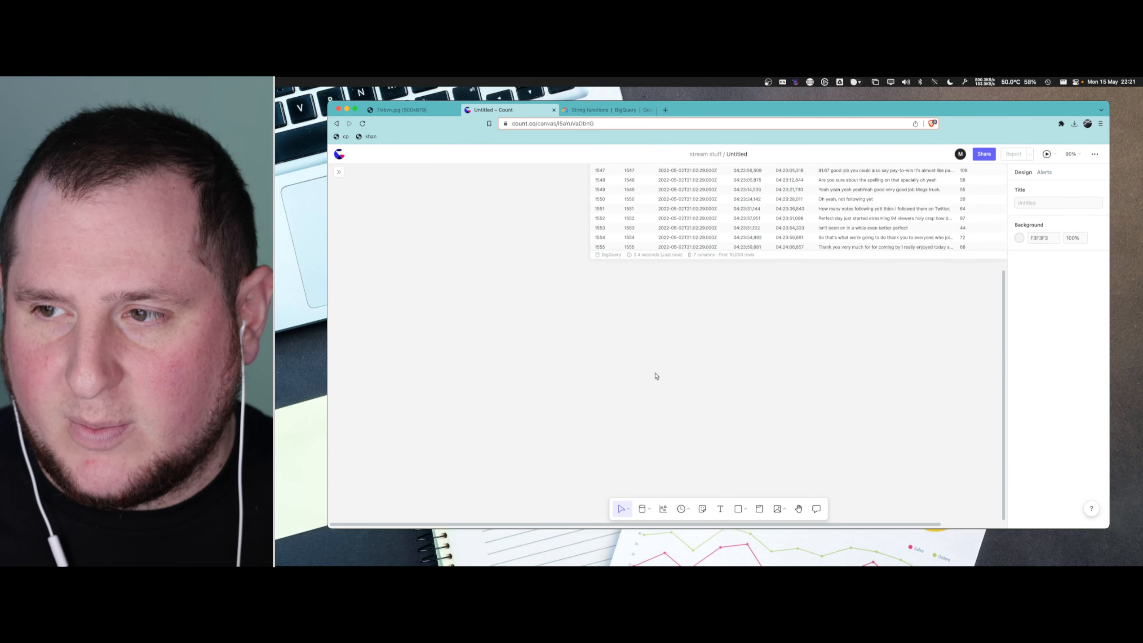
{"action": "scroll", "coordinate": [655, 376], "scroll_direction": "up", "scroll_amount": 1}
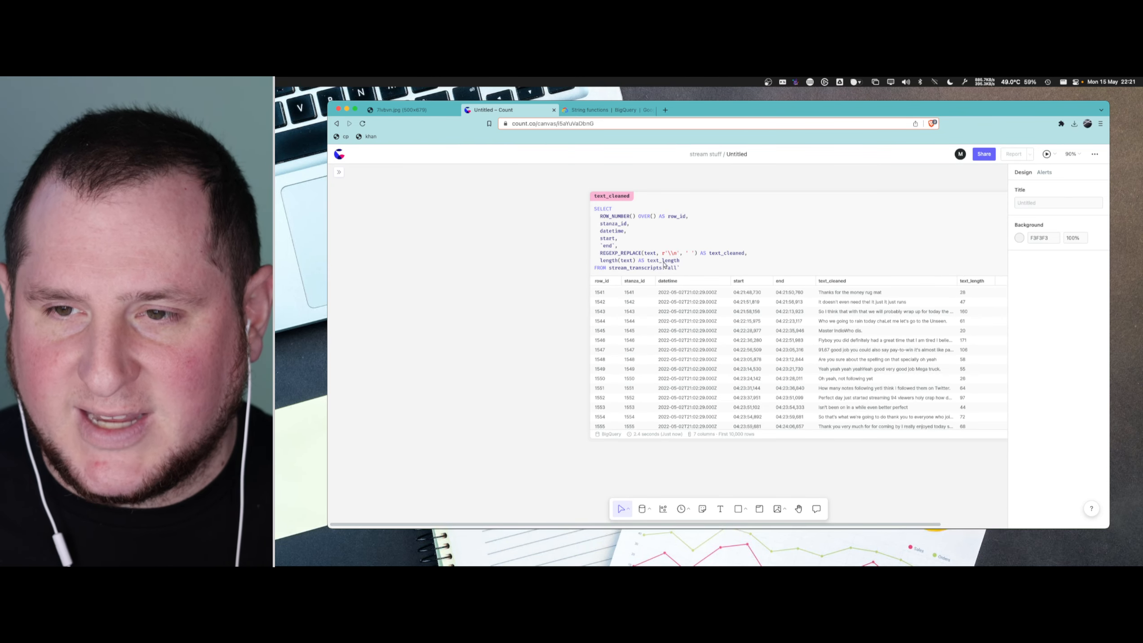
- Create a new query cell directly below text_cleaned that selects from text_cleaned
{"action": "scroll", "coordinate": [769, 330], "scroll_direction": "down", "scroll_amount": 5}
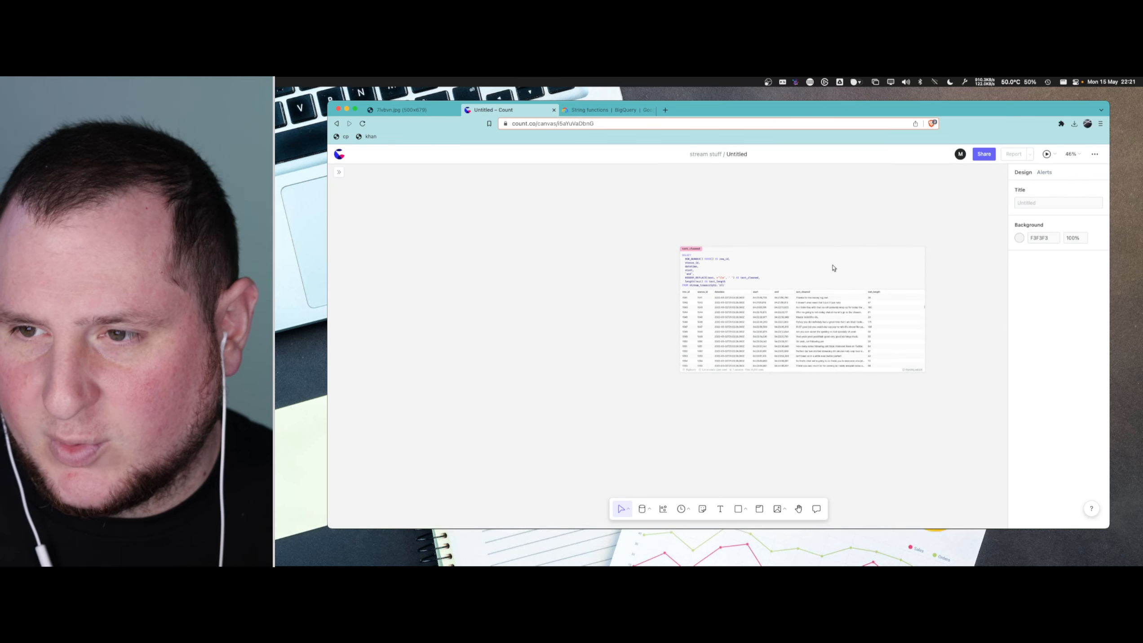
{"action": "left_click", "coordinate": [834, 250]}
{"action": "left_click", "coordinate": [808, 381]}
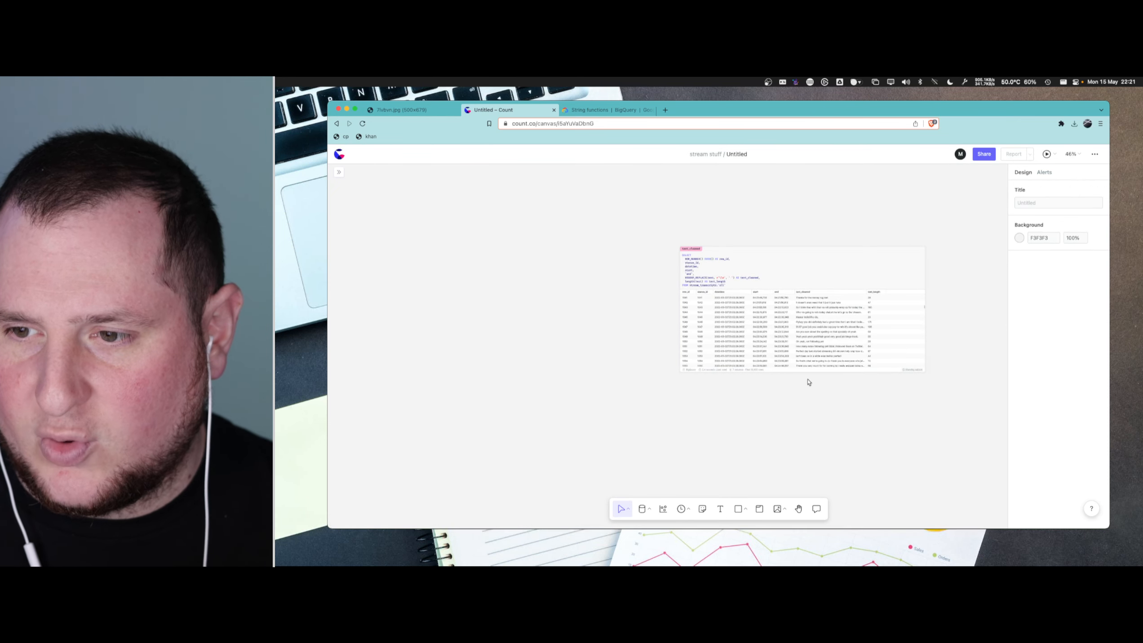
{"action": "left_click", "coordinate": [803, 317]}
{"action": "left_click", "coordinate": [803, 382]}
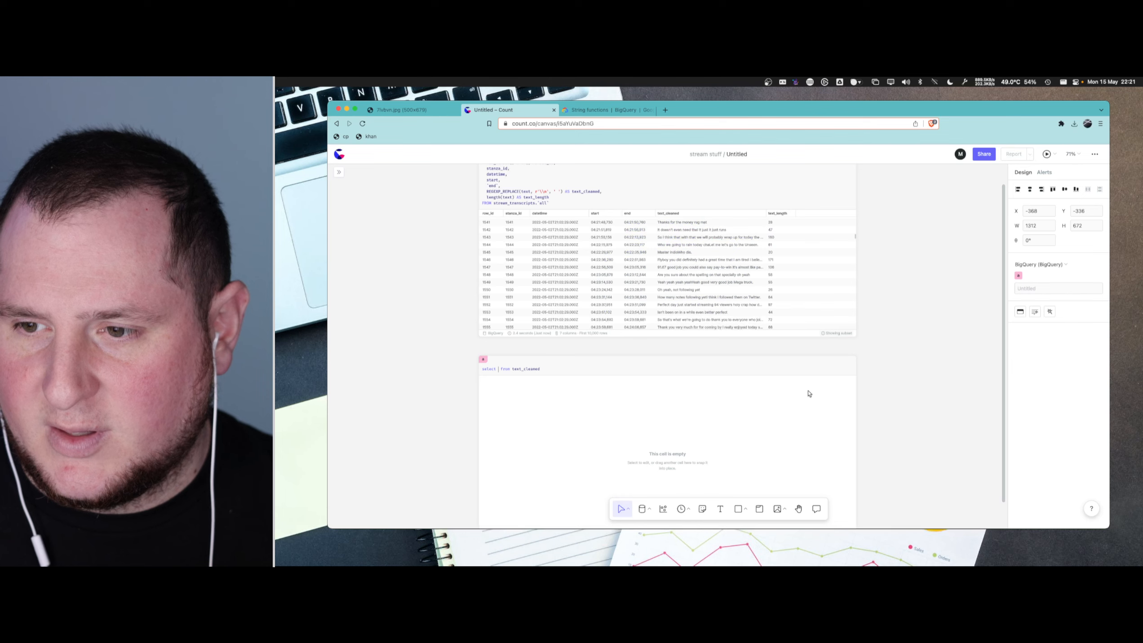
- Complete the new cell's query as select count(*) from text_cleaned and run it
{"action": "type", "text": "count*"}
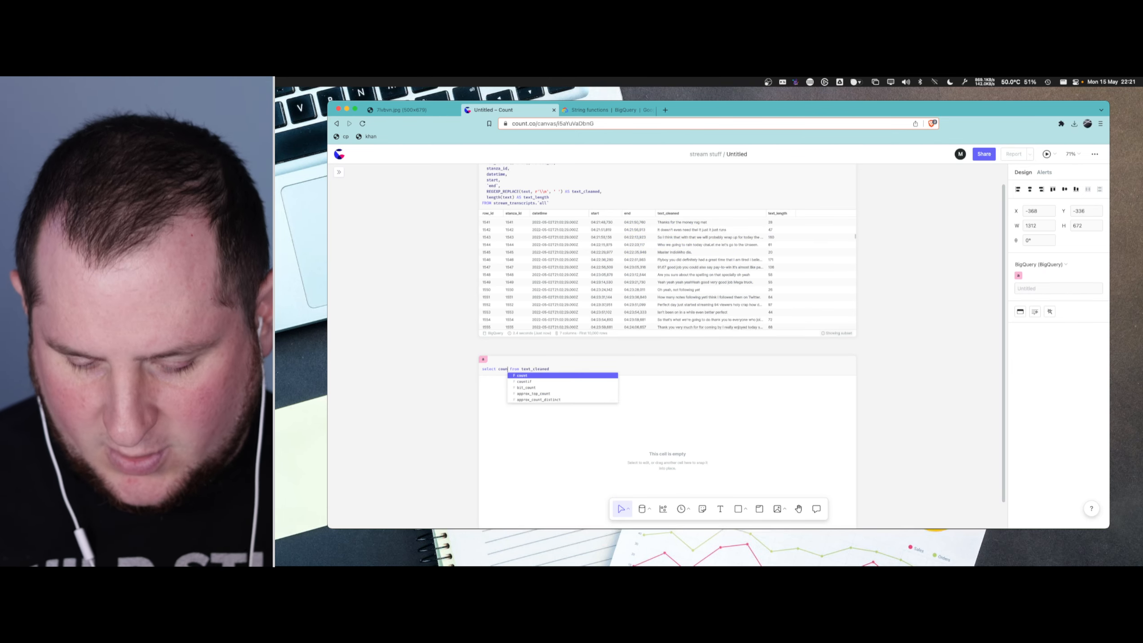
{"action": "type", "text": "(*)"}
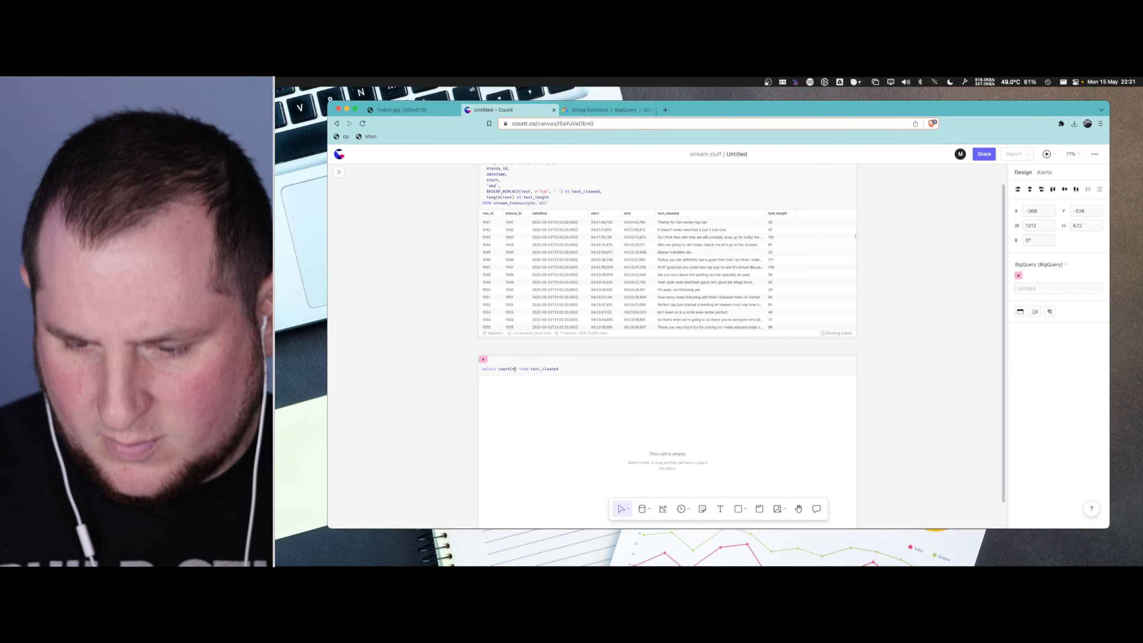
{"action": "scroll", "coordinate": [546, 372], "scroll_direction": "up", "scroll_amount": 5}
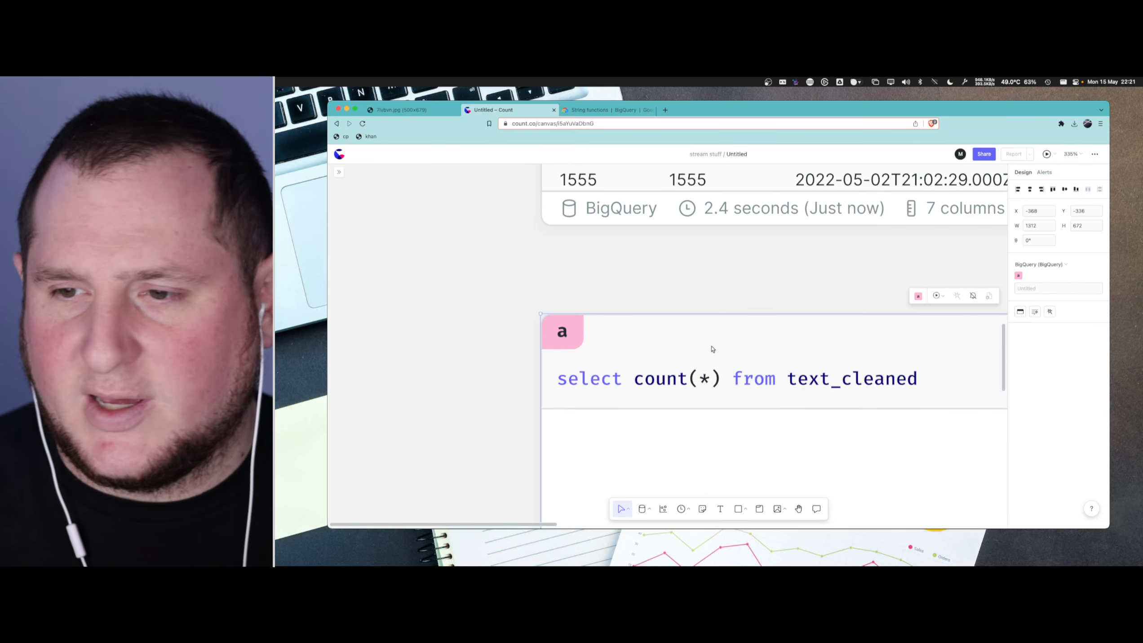
- Add max(row_id) after count(*) in cell a, run the query, and compare the two results
{"action": "scroll", "coordinate": [732, 350], "scroll_direction": "down", "scroll_amount": 3}
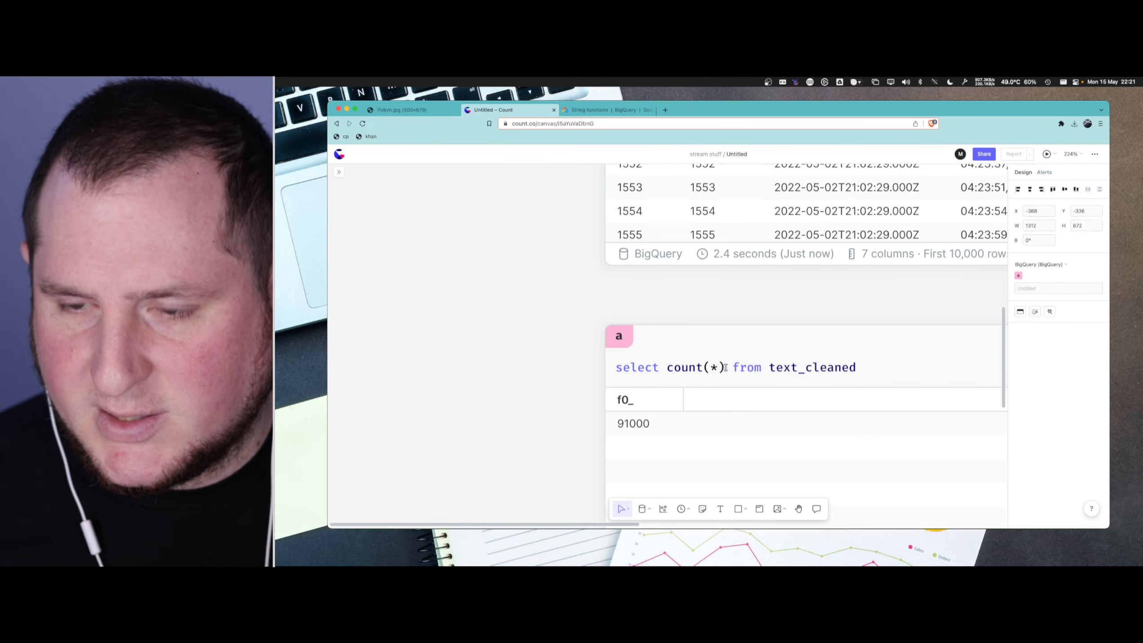
{"action": "type", "text": ",max("}
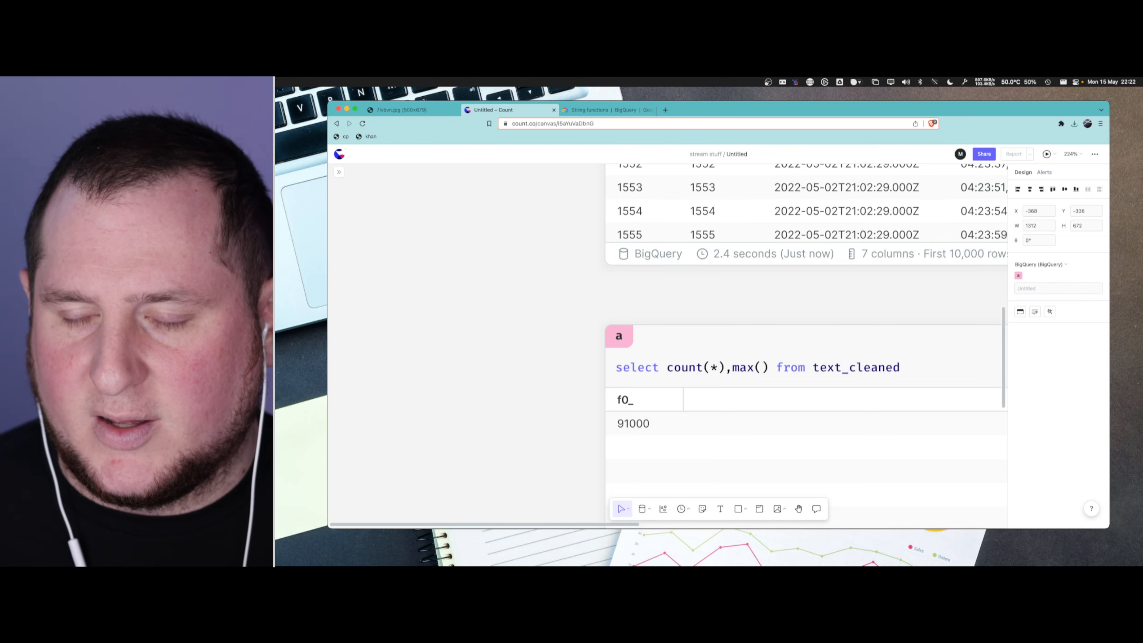
{"action": "type", "text": "row_id"}
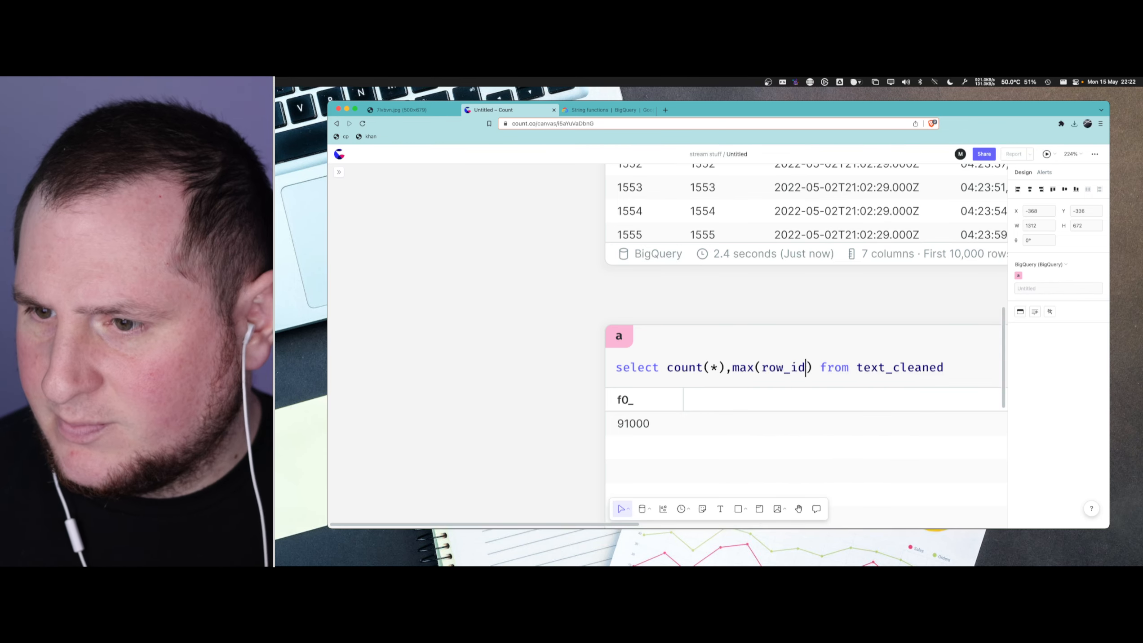
{"action": "key", "text": "super+Return"}
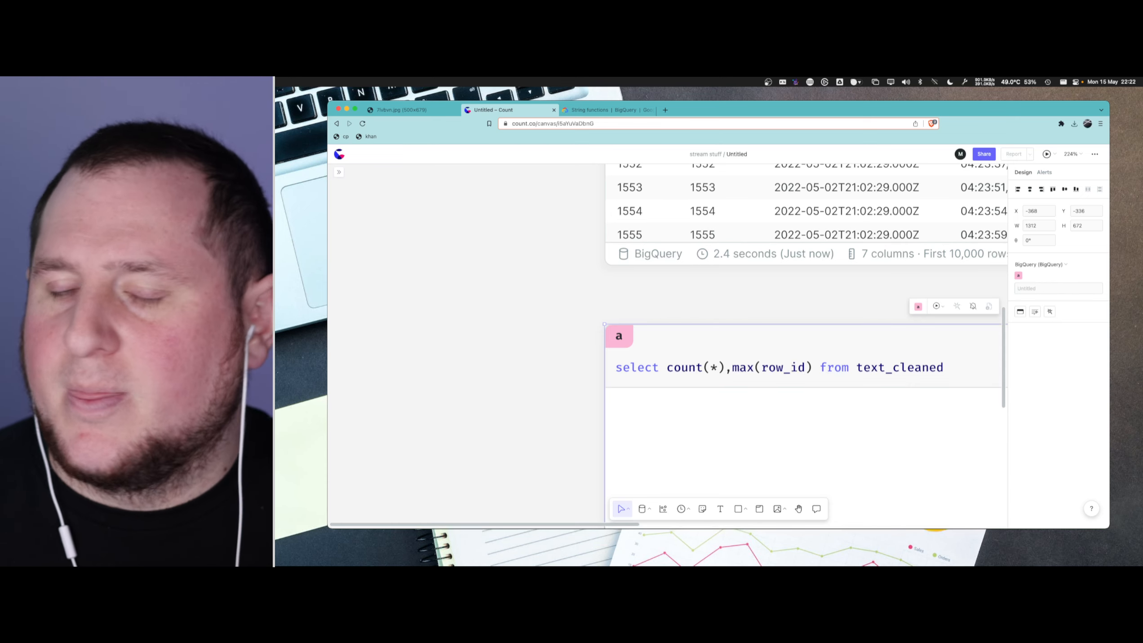
{"action": "scroll", "coordinate": [595, 373], "scroll_direction": "down", "scroll_amount": 1}
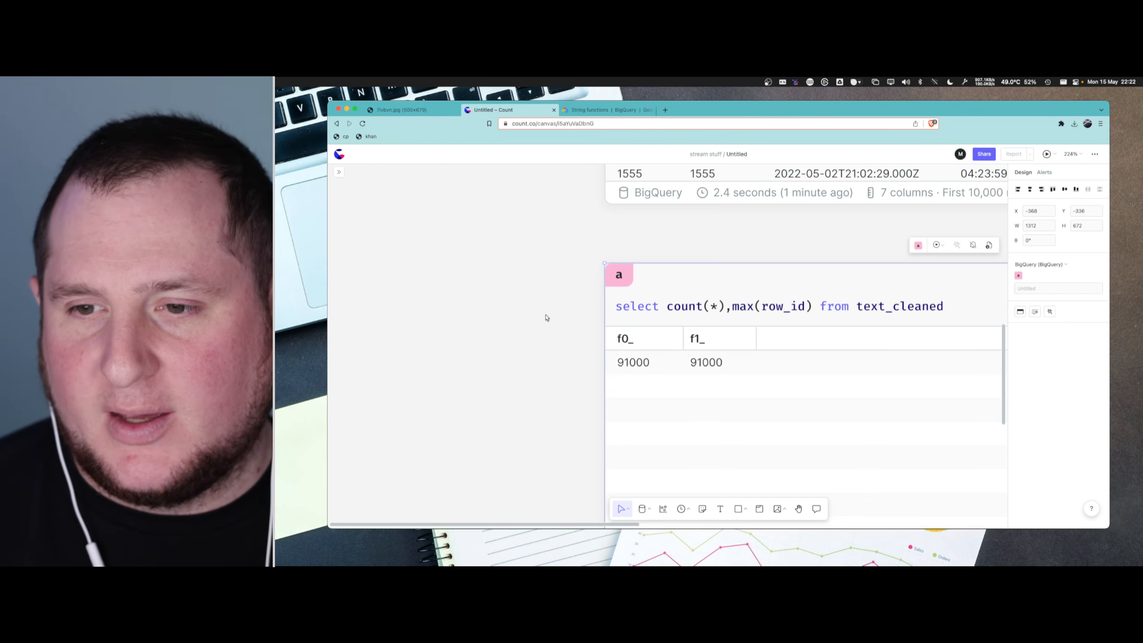
{"action": "scroll", "coordinate": [546, 317], "scroll_direction": "down", "scroll_amount": 3}
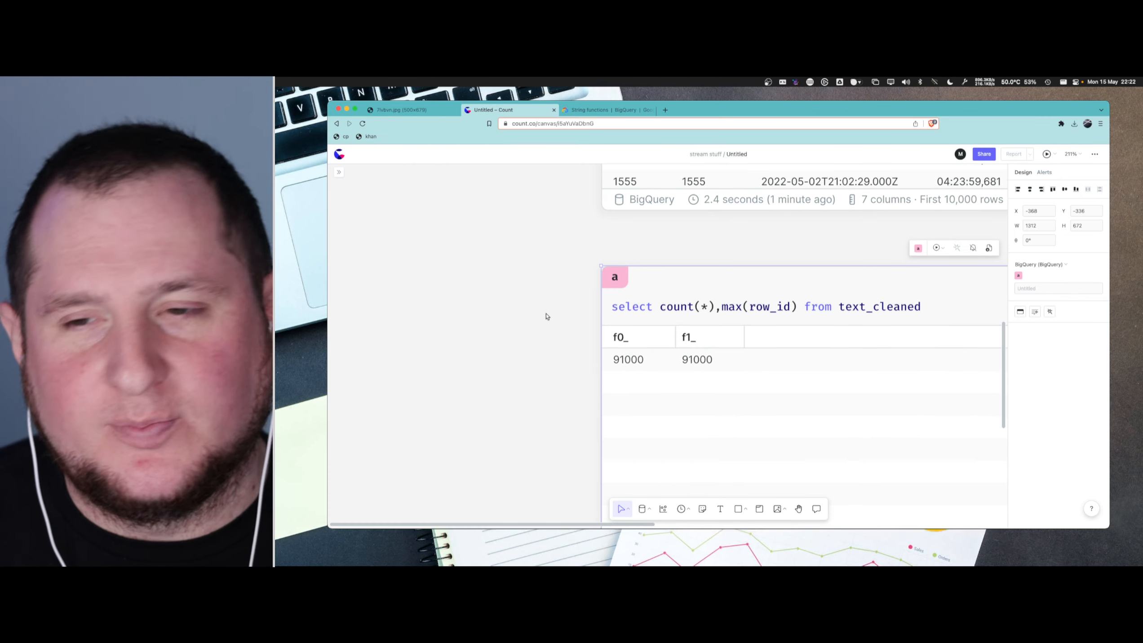
{"action": "scroll", "coordinate": [548, 321], "scroll_direction": "up", "scroll_amount": 3}
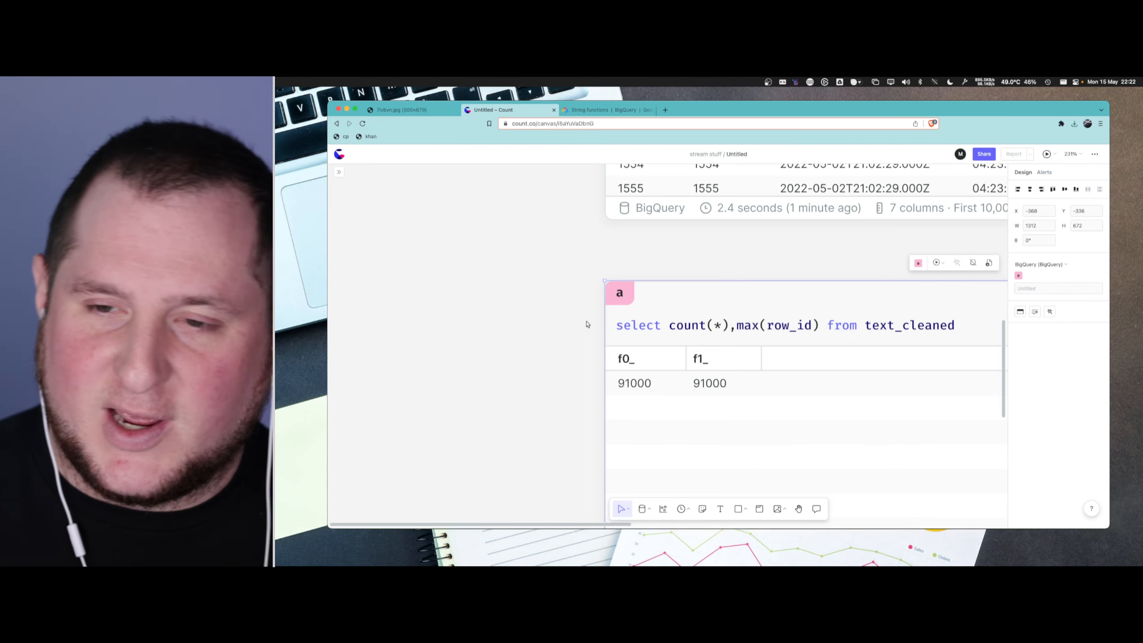
{"action": "scroll", "coordinate": [602, 343], "scroll_direction": "down", "scroll_amount": 1}
- Rename query cell a as words
{"action": "left_click", "coordinate": [736, 312]}
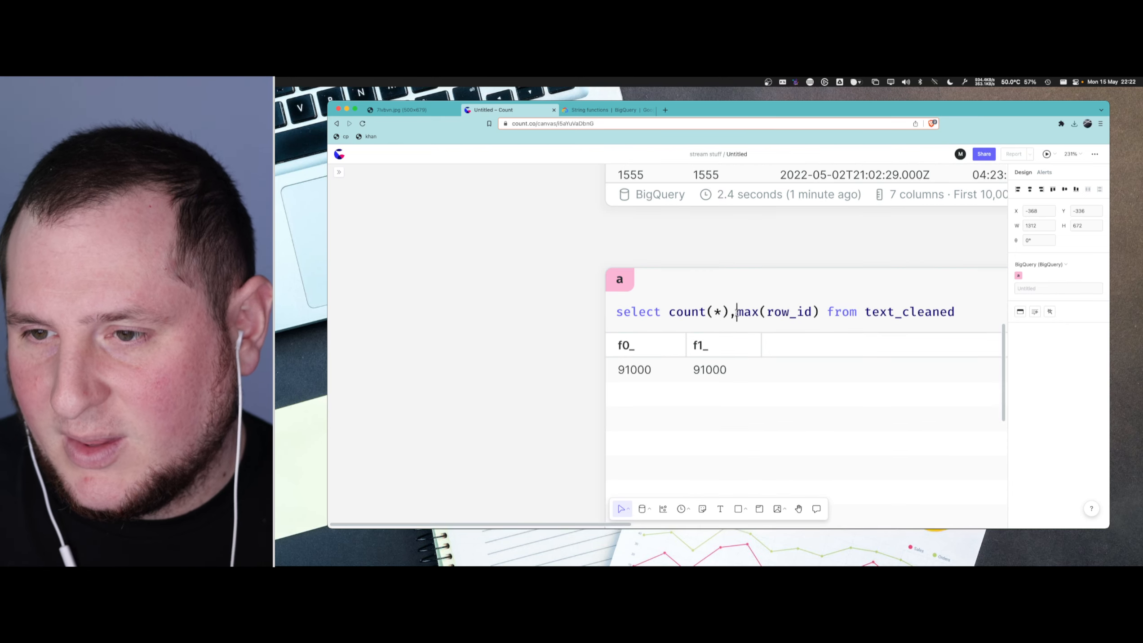
{"action": "scroll", "coordinate": [555, 346], "scroll_direction": "down", "scroll_amount": 5}
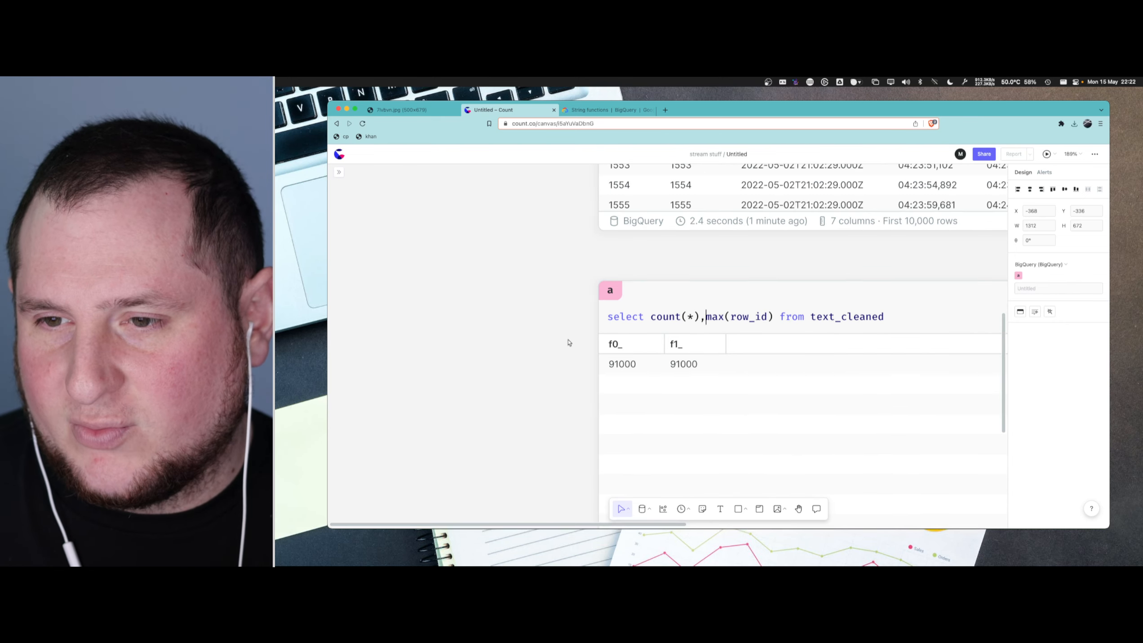
{"action": "left_click", "coordinate": [591, 314]}
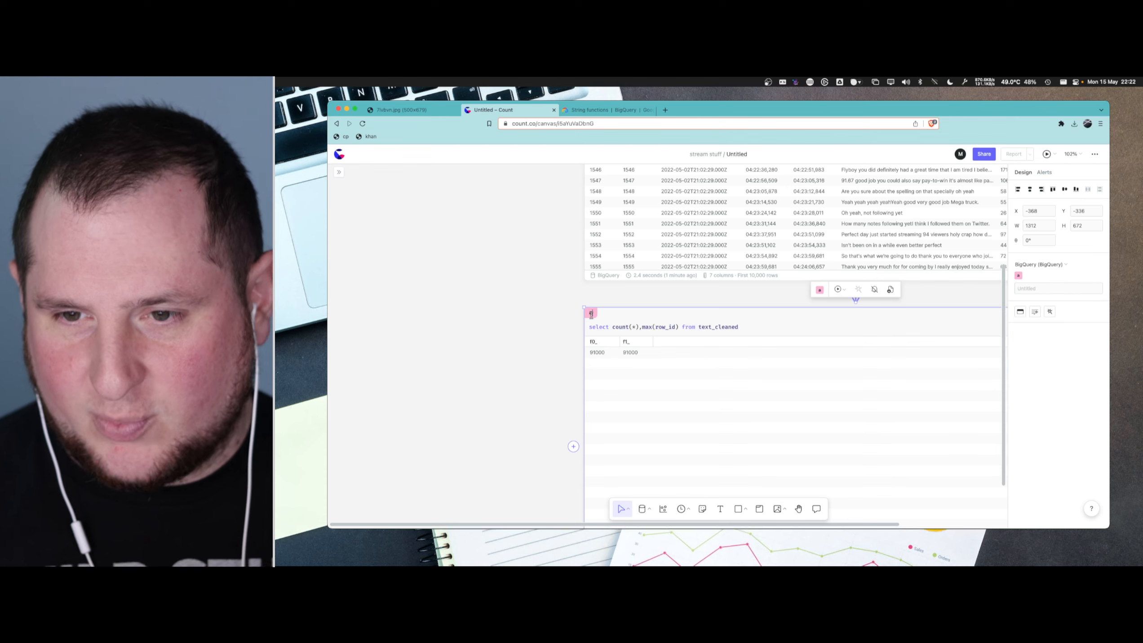
{"action": "double_click", "coordinate": [592, 314]}
{"action": "type", "text": "words"}
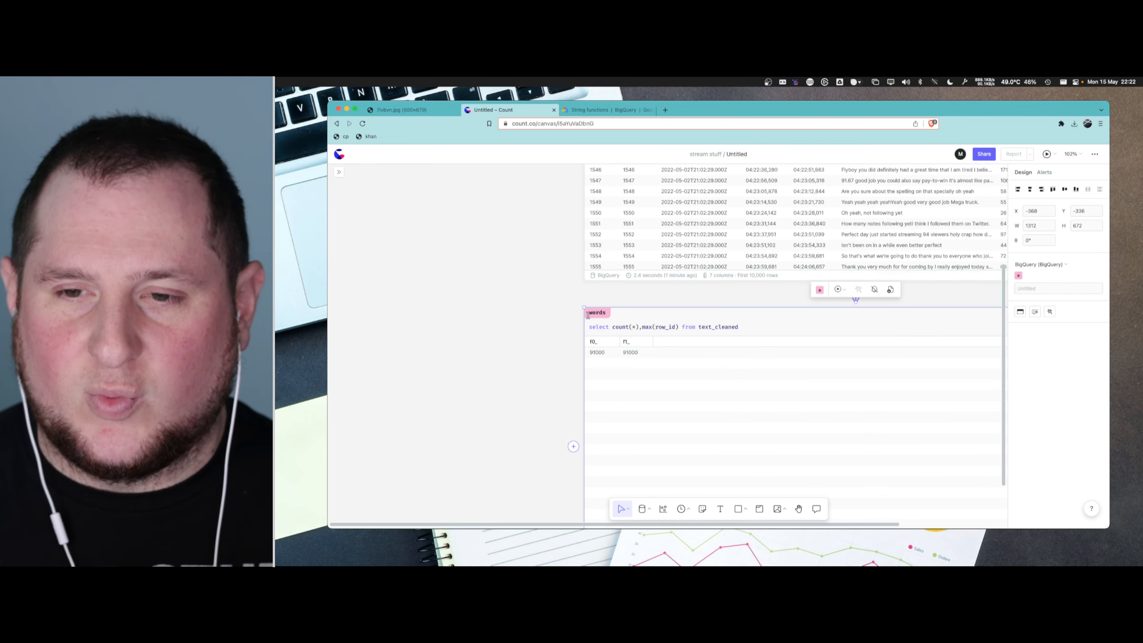
{"action": "left_click", "coordinate": [567, 325]}
- Replace count(*),max(row_id) with * in the words query and run it
{"action": "scroll", "coordinate": [556, 339], "scroll_direction": "up", "scroll_amount": 4}
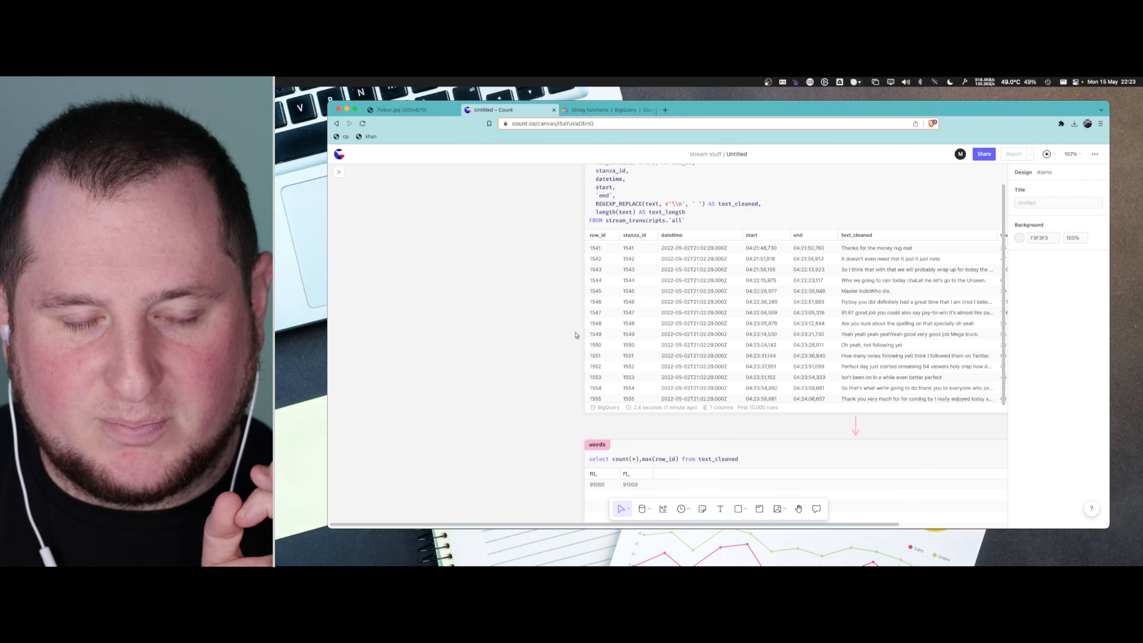
{"action": "scroll", "coordinate": [896, 267], "scroll_direction": "up", "scroll_amount": 2}
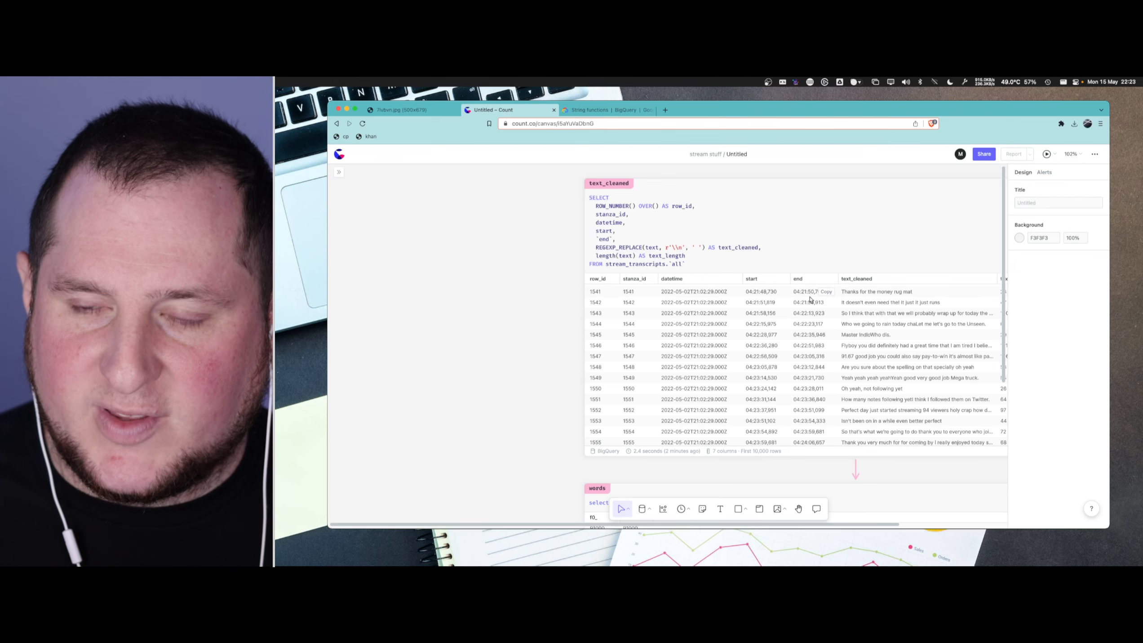
{"action": "scroll", "coordinate": [757, 387], "scroll_direction": "down", "scroll_amount": 3}
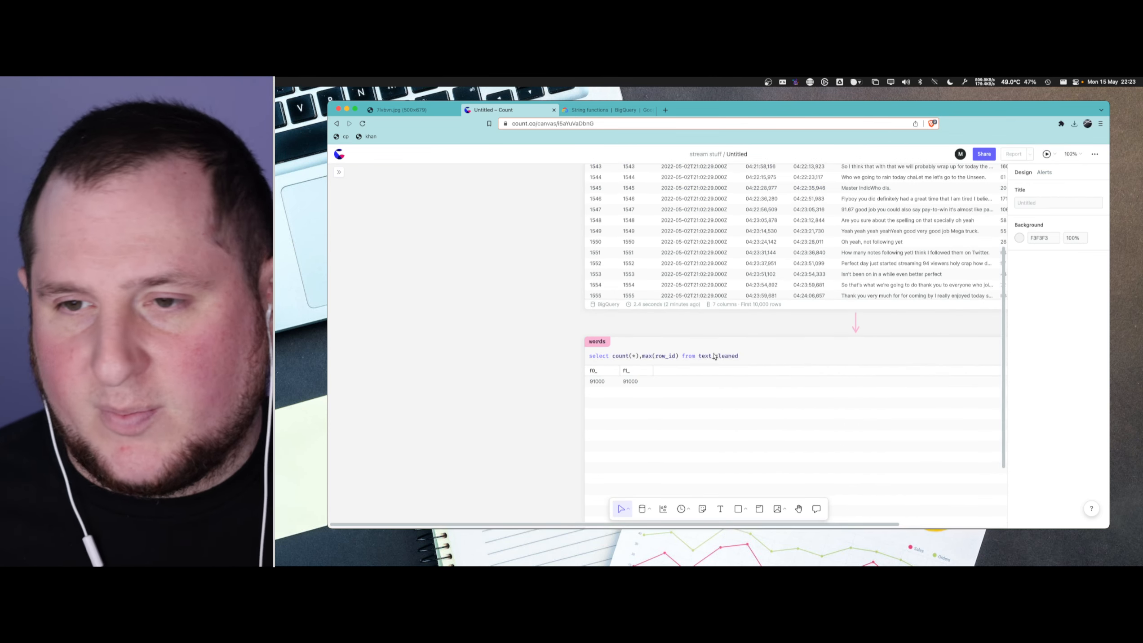
{"action": "scroll", "coordinate": [715, 356], "scroll_direction": "up", "scroll_amount": 3}
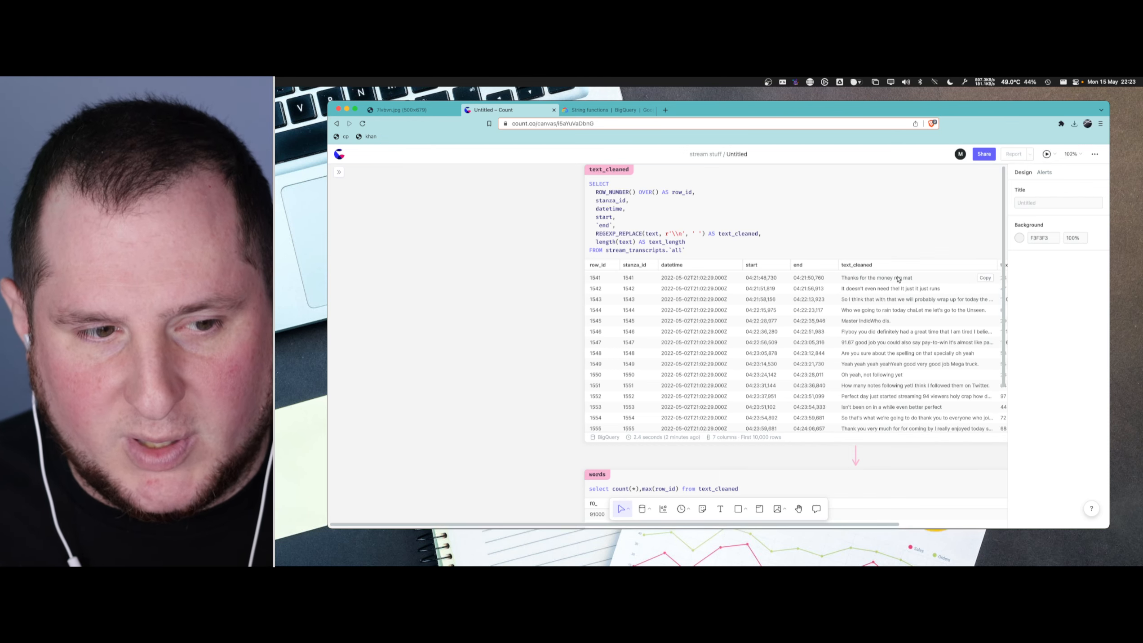
{"action": "scroll", "coordinate": [841, 321], "scroll_direction": "down", "scroll_amount": 5}
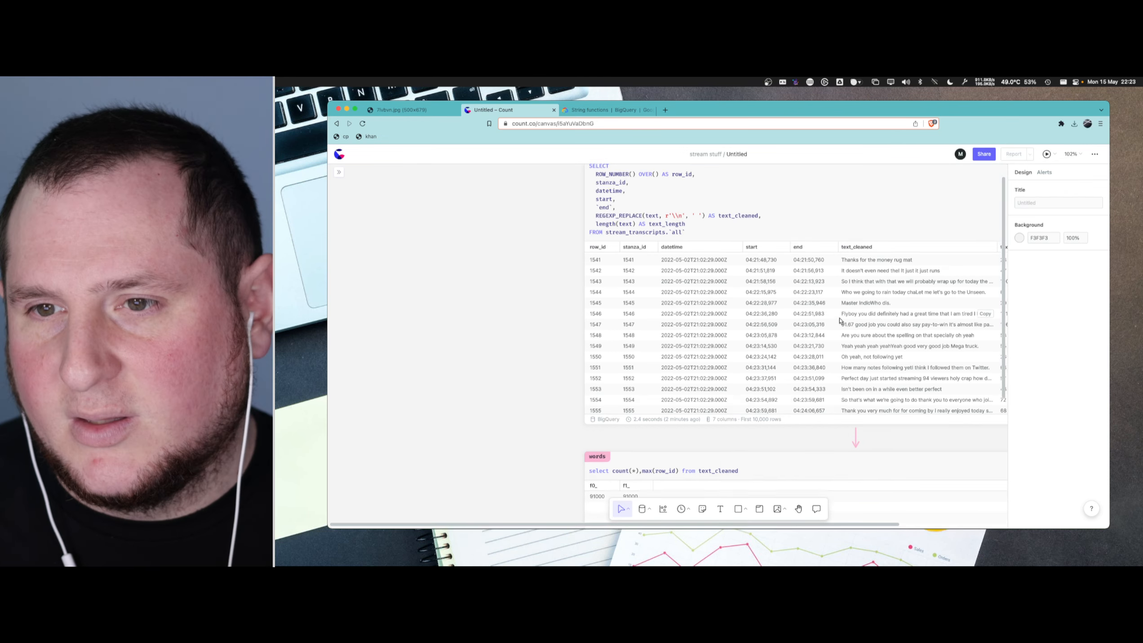
{"action": "scroll", "coordinate": [743, 358], "scroll_direction": "up", "scroll_amount": 5}
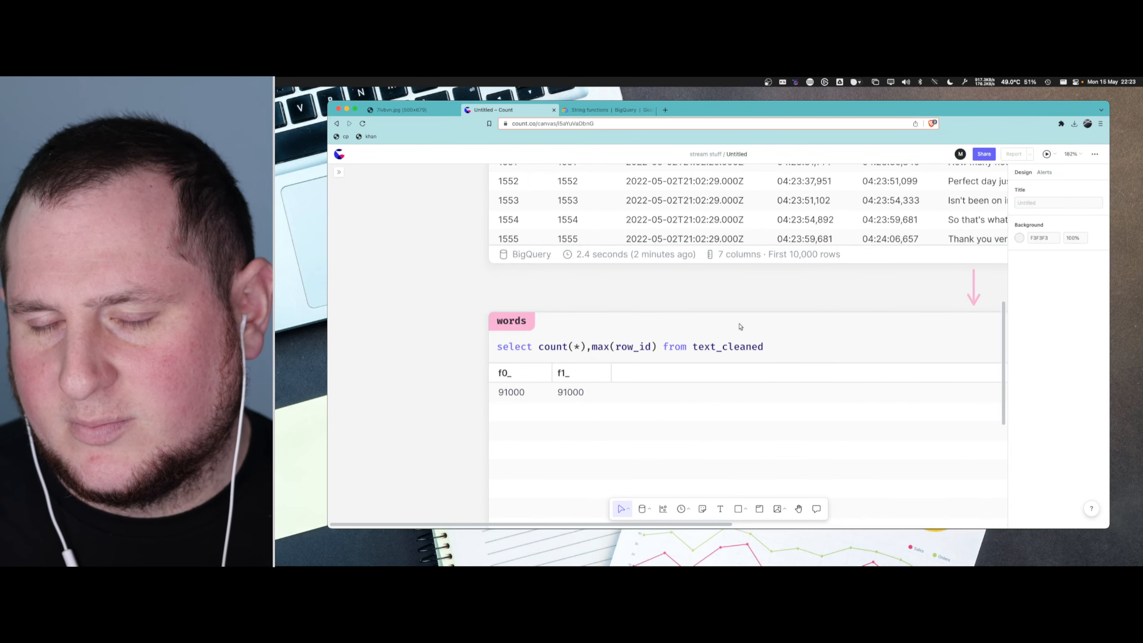
{"action": "left_click", "coordinate": [534, 346]}
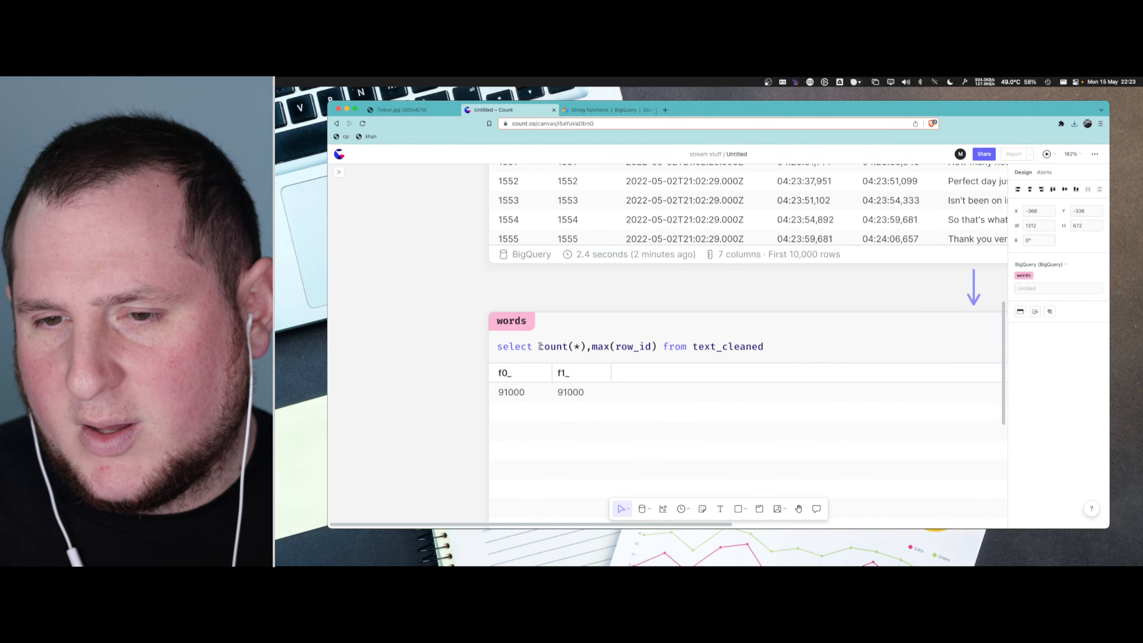
{"action": "left_click_drag", "start_coordinate": [538, 346], "coordinate": [655, 346]}
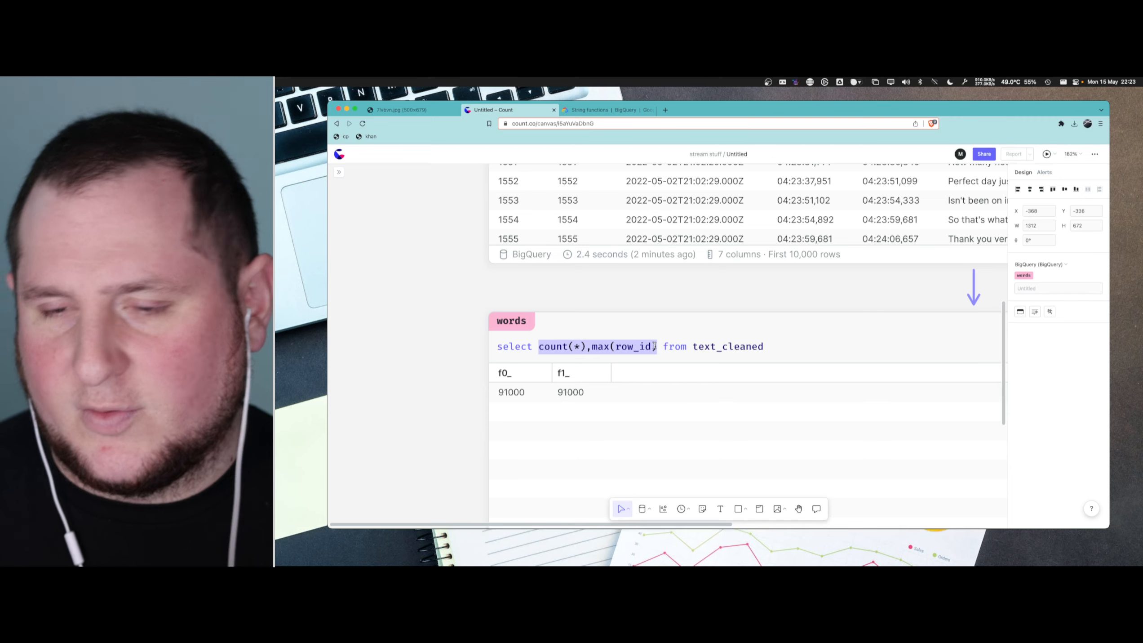
{"action": "type", "text": "*"}
{"action": "key", "text": "super+Return"}
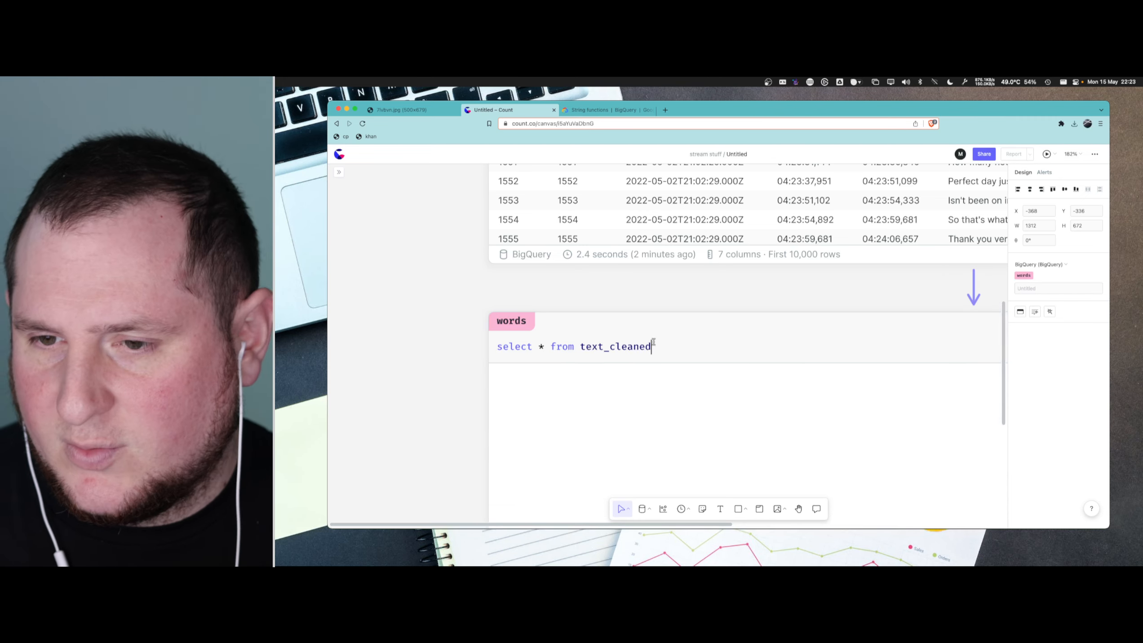
- Append a WHERE clause filtering on row_id = to the words query, leaving an empty quoted value
{"action": "type", "text": "w"}
{"action": "key", "text": "BackSpace"}
{"action": "type", "text": "WH"}
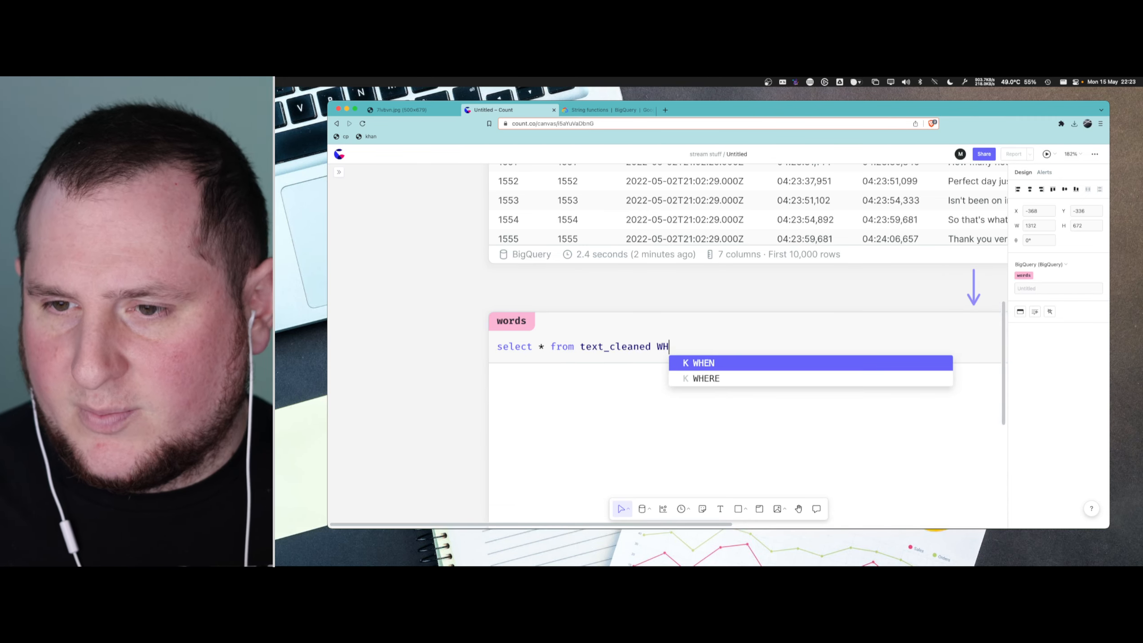
{"action": "type", "text": "ERE stanza"}
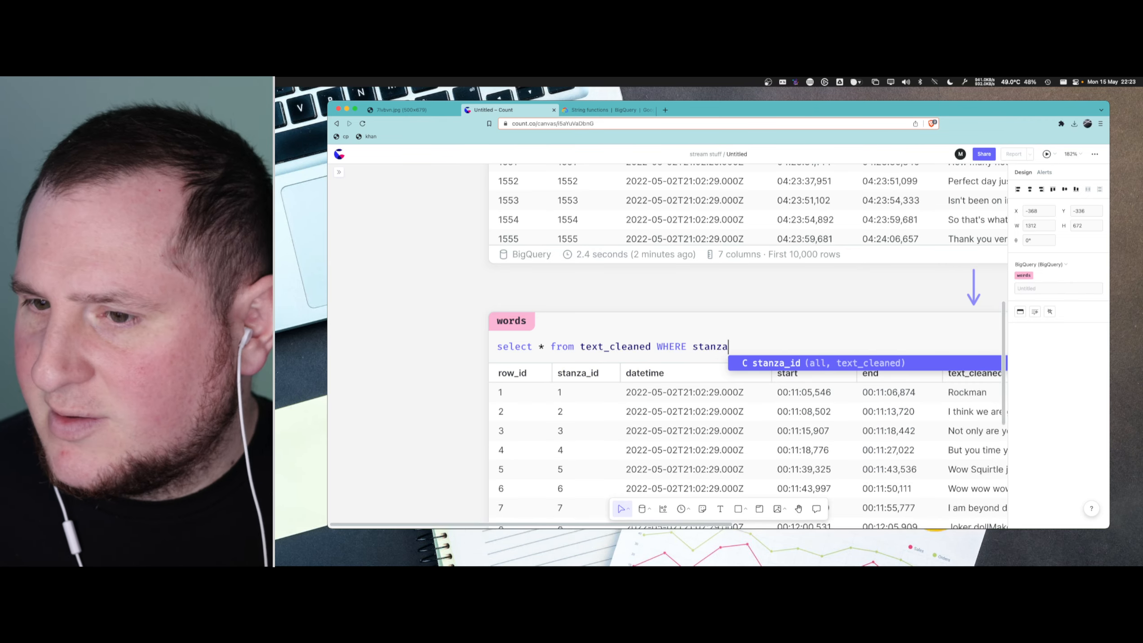
{"action": "key", "text": "alt+shift+Left"}
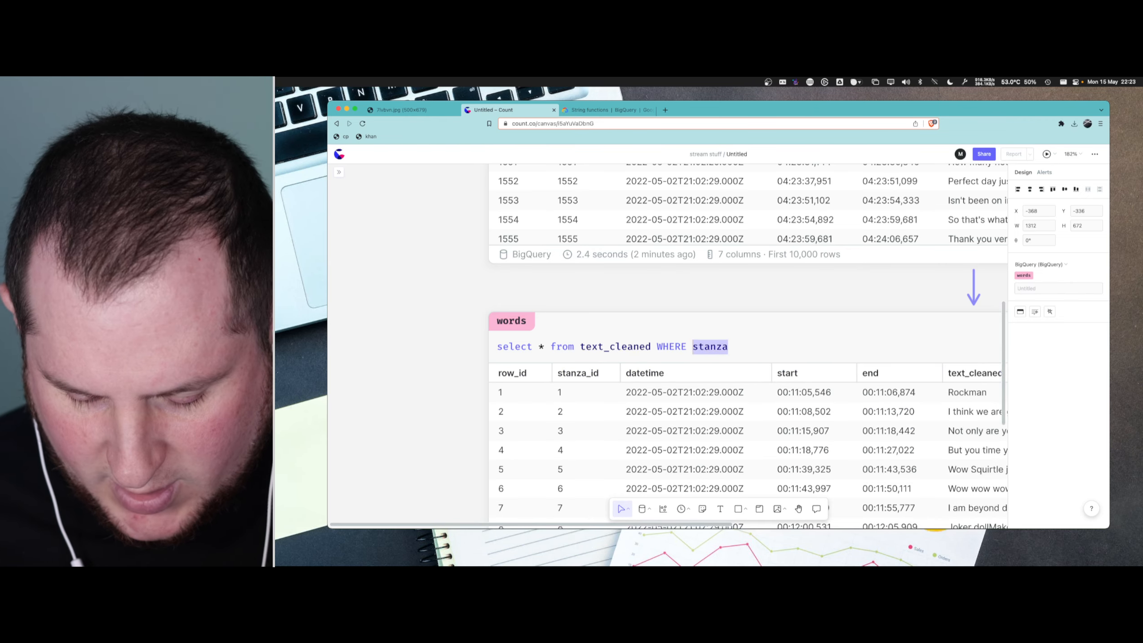
{"action": "type", "text": "row_"}
{"action": "key", "text": "Return"}
{"action": "type", "text": "= '"}
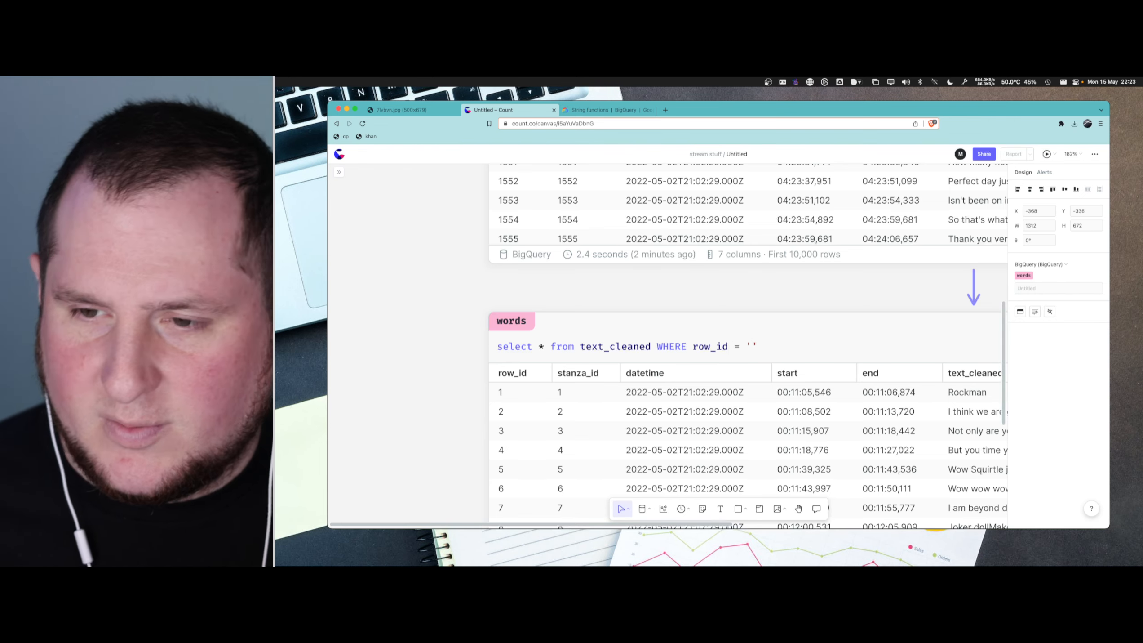
- Examine long transcript rows in the text_cleaned results by sorting on text_length in descending order, and restore the ascending row_id order
{"action": "scroll", "coordinate": [866, 251], "scroll_direction": "down", "scroll_amount": 5}
{"action": "scroll", "coordinate": [866, 251], "scroll_direction": "up", "scroll_amount": 10}
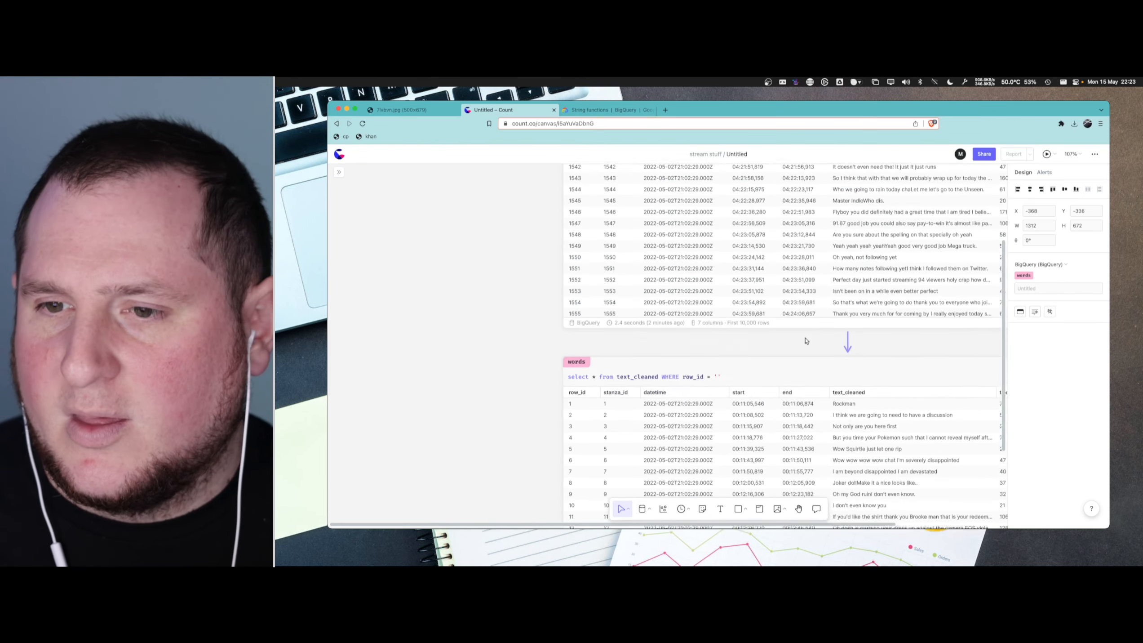
{"action": "scroll", "coordinate": [866, 251], "scroll_direction": "right", "scroll_amount": 5}
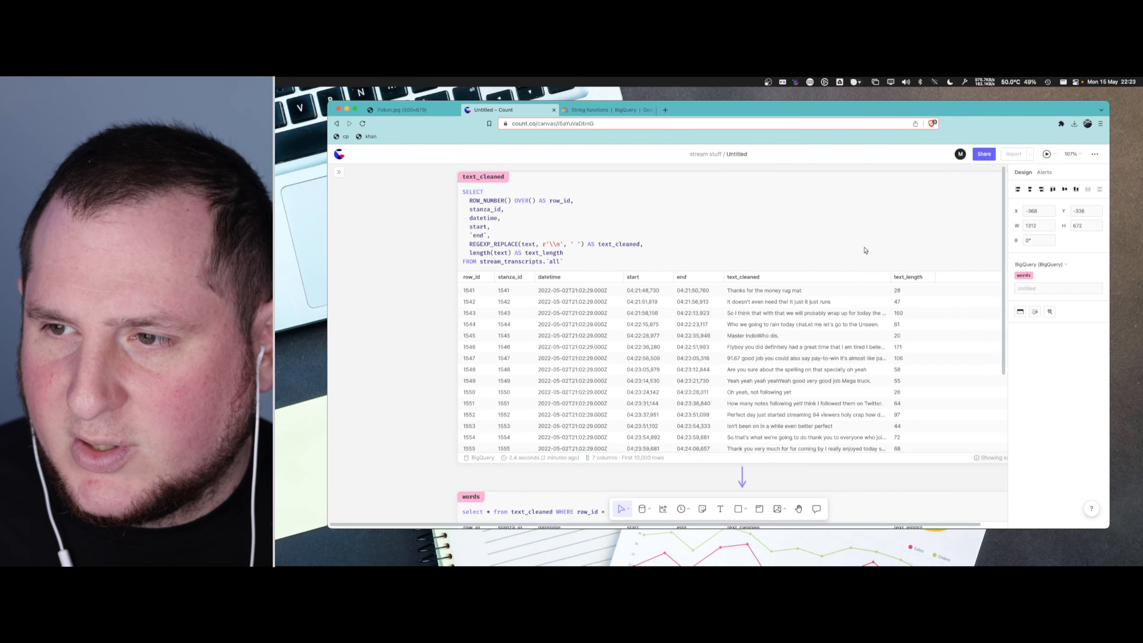
{"action": "left_click", "coordinate": [915, 279]}
{"action": "left_click", "coordinate": [916, 280]}
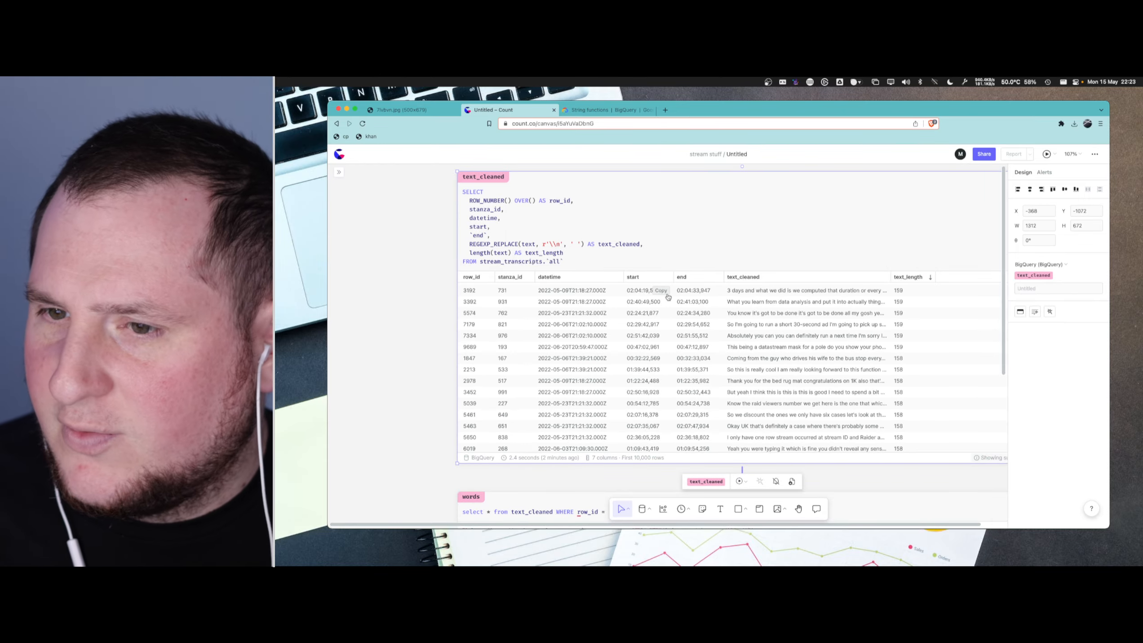
{"action": "scroll", "coordinate": [851, 344], "scroll_direction": "down", "scroll_amount": 2}
{"action": "scroll", "coordinate": [851, 345], "scroll_direction": "up", "scroll_amount": 20}
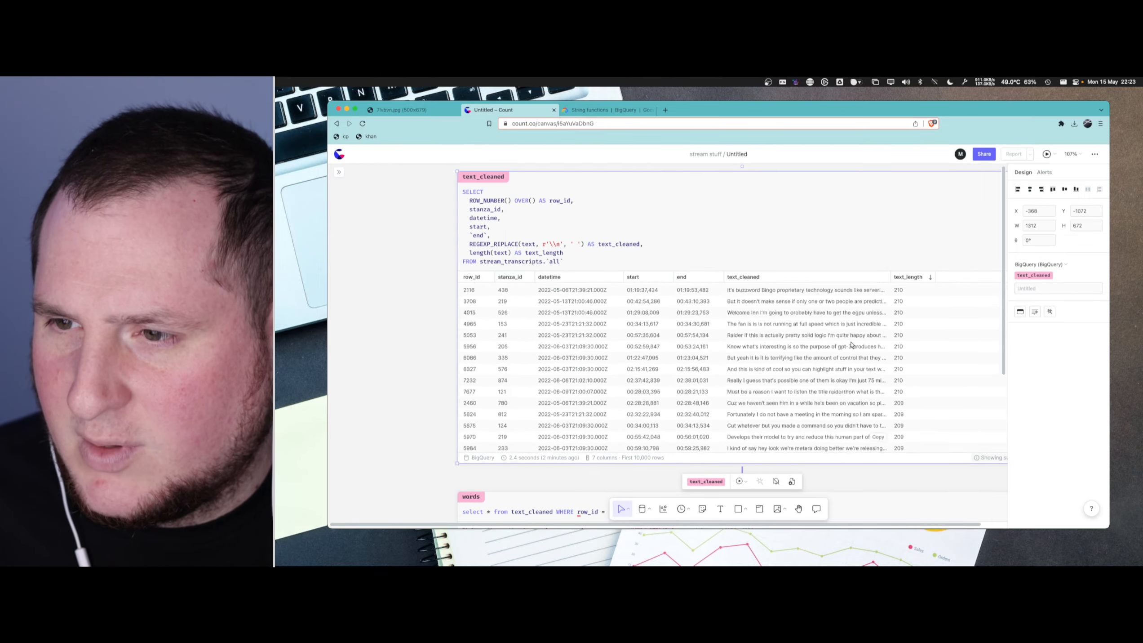
{"action": "scroll", "coordinate": [851, 345], "scroll_direction": "down", "scroll_amount": 15}
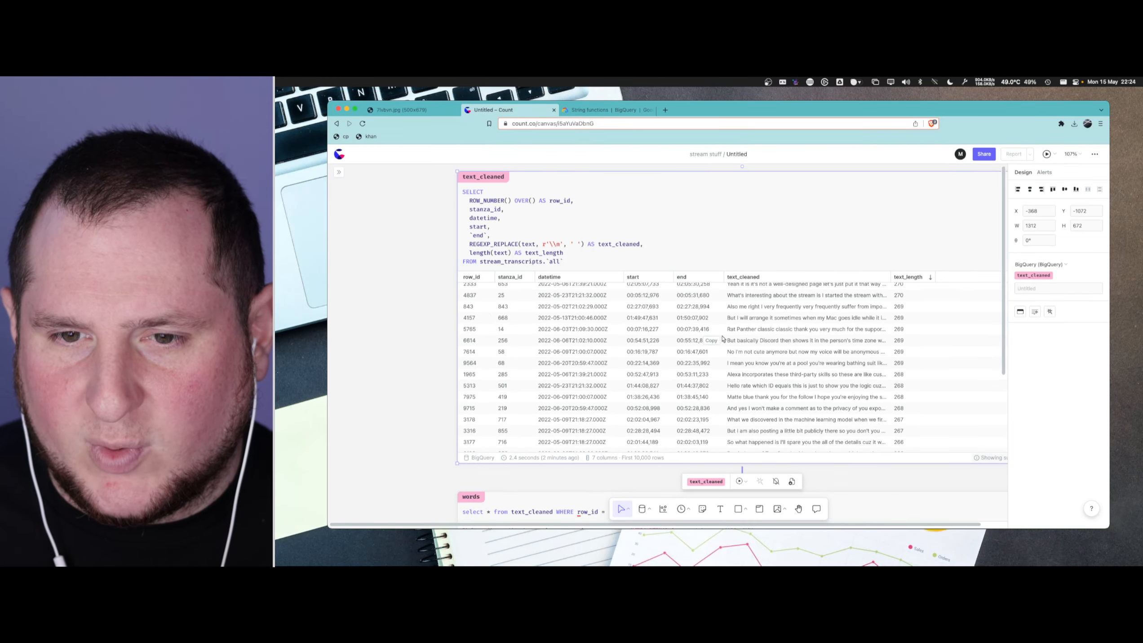
{"action": "scroll", "coordinate": [468, 320], "scroll_direction": "down", "scroll_amount": 5}
{"action": "scroll", "coordinate": [433, 343], "scroll_direction": "down", "scroll_amount": 1}
{"action": "scroll", "coordinate": [433, 338], "scroll_direction": "down", "scroll_amount": 15}
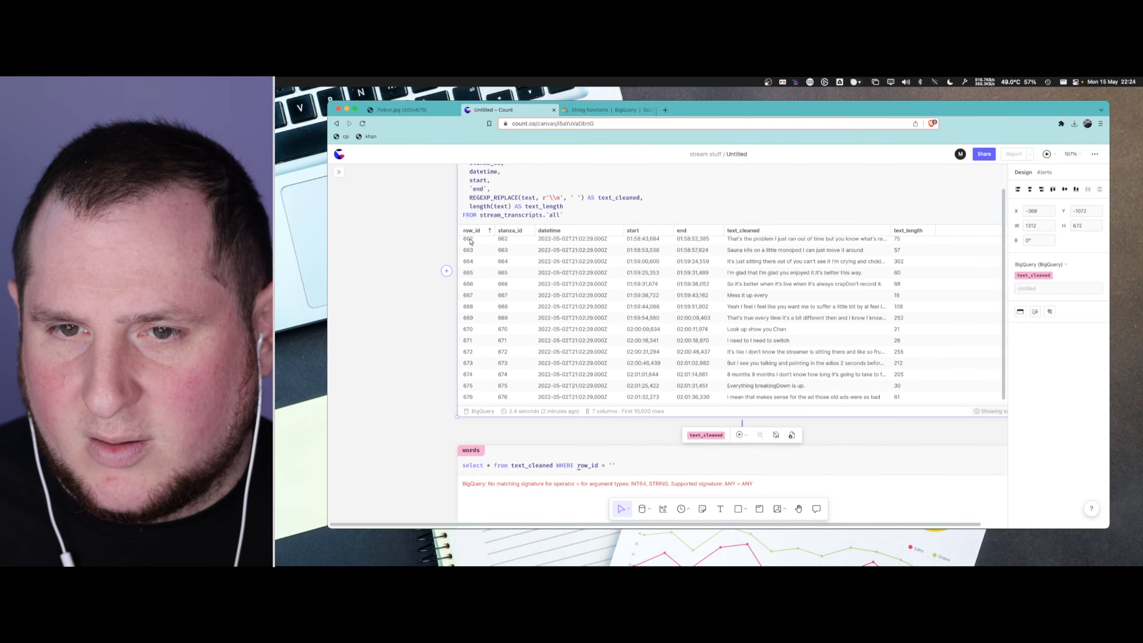
{"action": "scroll", "coordinate": [457, 341], "scroll_direction": "up", "scroll_amount": 15}
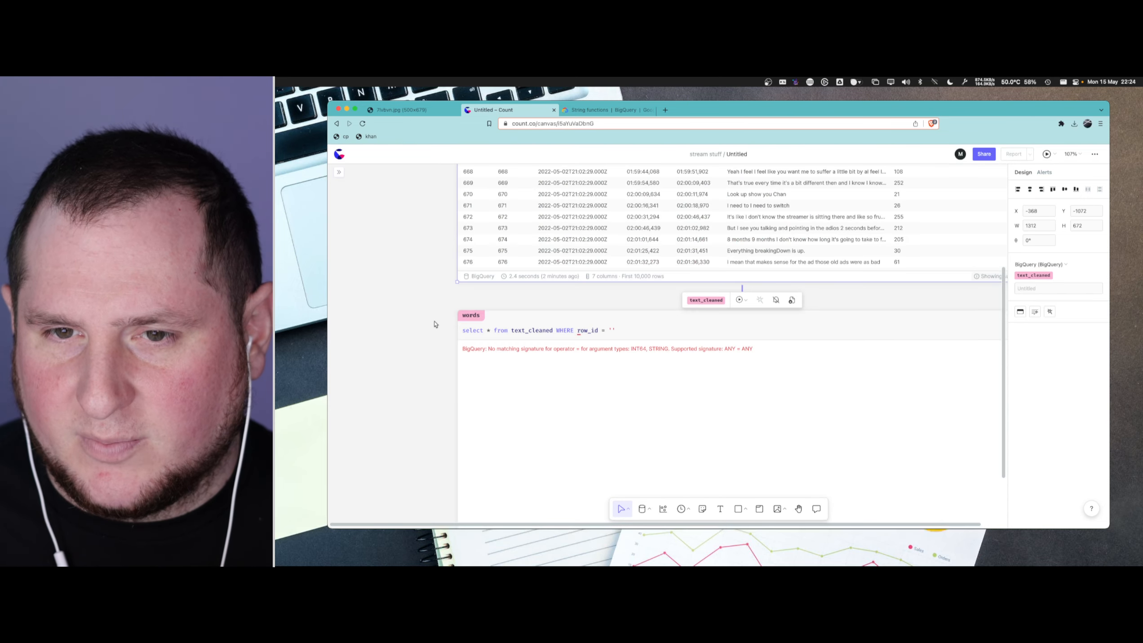
{"action": "scroll", "coordinate": [508, 328], "scroll_direction": "up", "scroll_amount": 20}
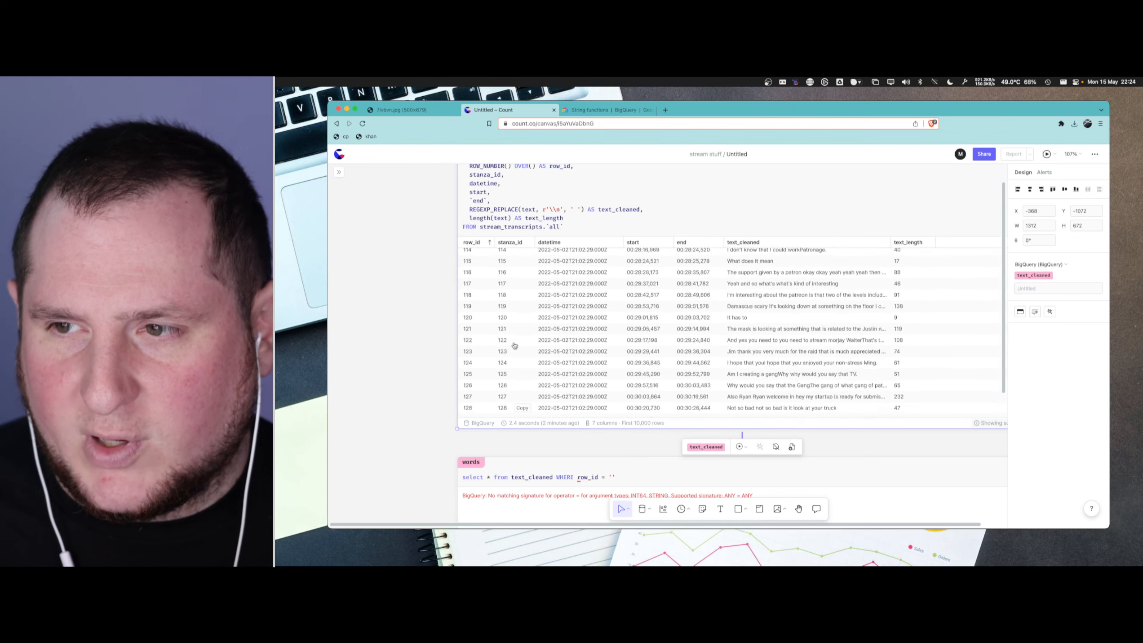
{"action": "scroll", "coordinate": [375, 342], "scroll_direction": "down", "scroll_amount": 5}
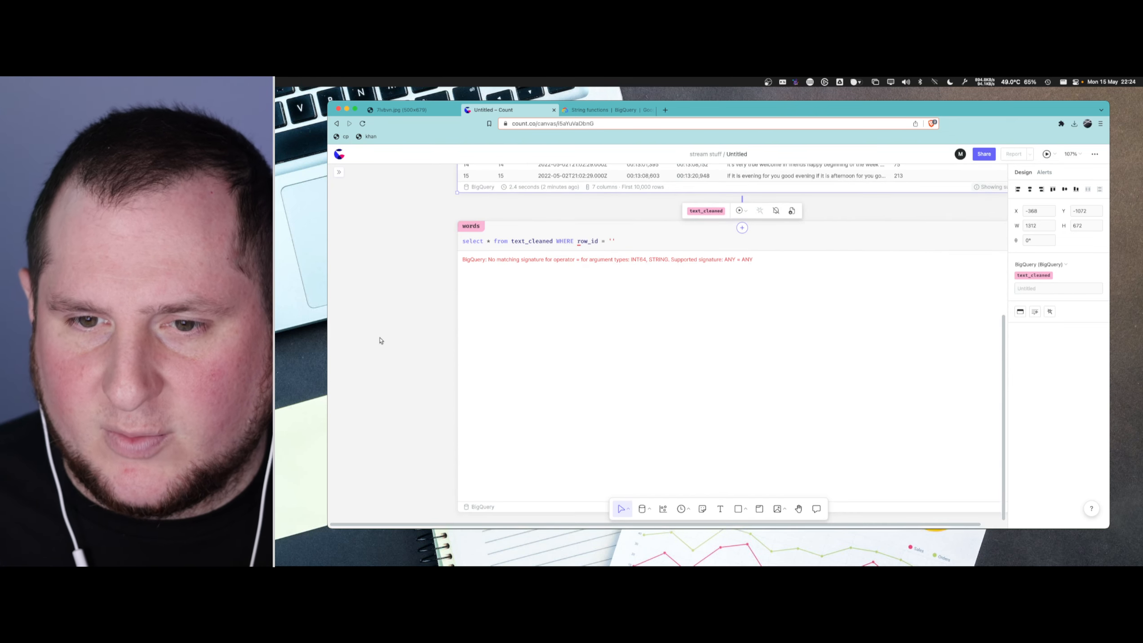
- Set the row_id filter value in the words query to 4157 and run the query
{"action": "left_click", "coordinate": [612, 241]}
{"action": "type", "text": "4157"}
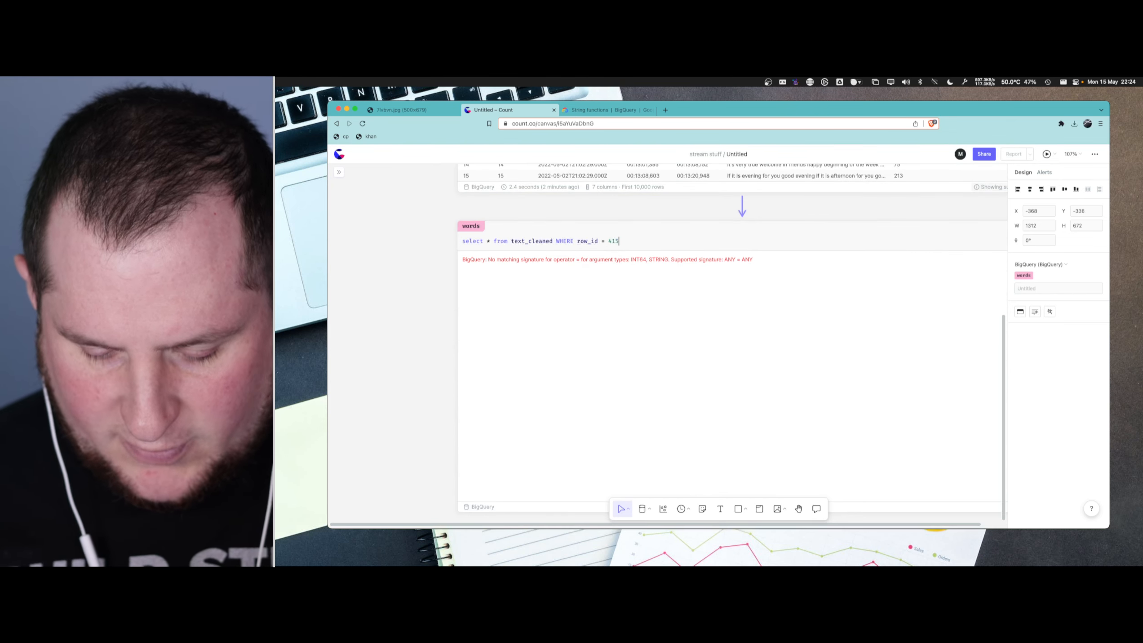
{"action": "left_click", "coordinate": [536, 250]}
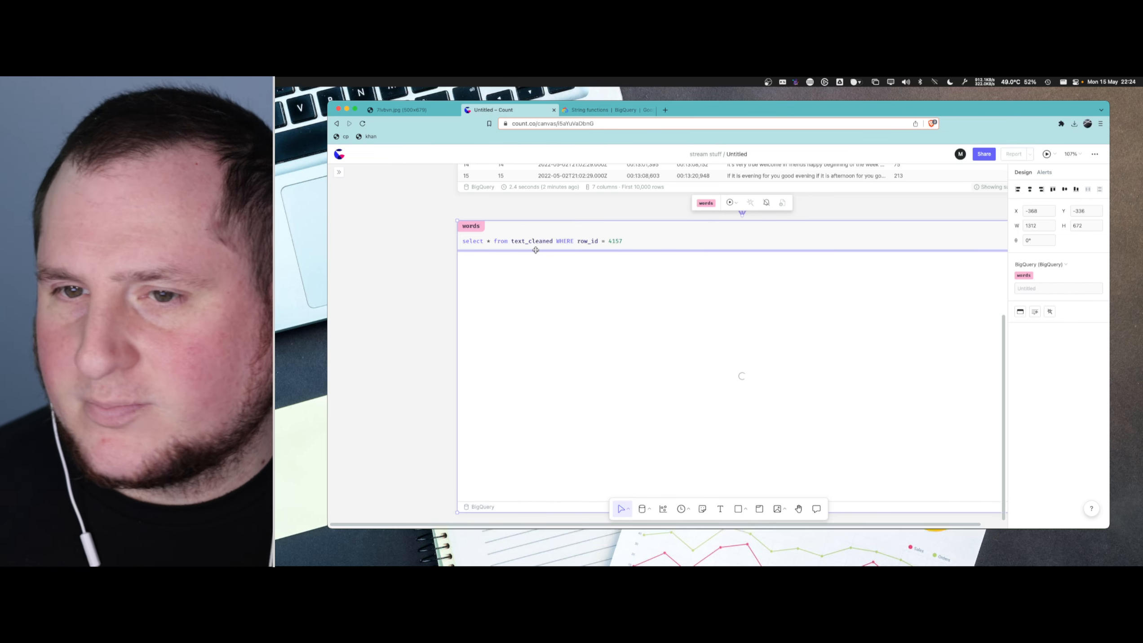
- Put the FROM and WHERE clauses of the words query on their own lines and capitalize FROM and SELECT
{"action": "left_click", "coordinate": [555, 241]}
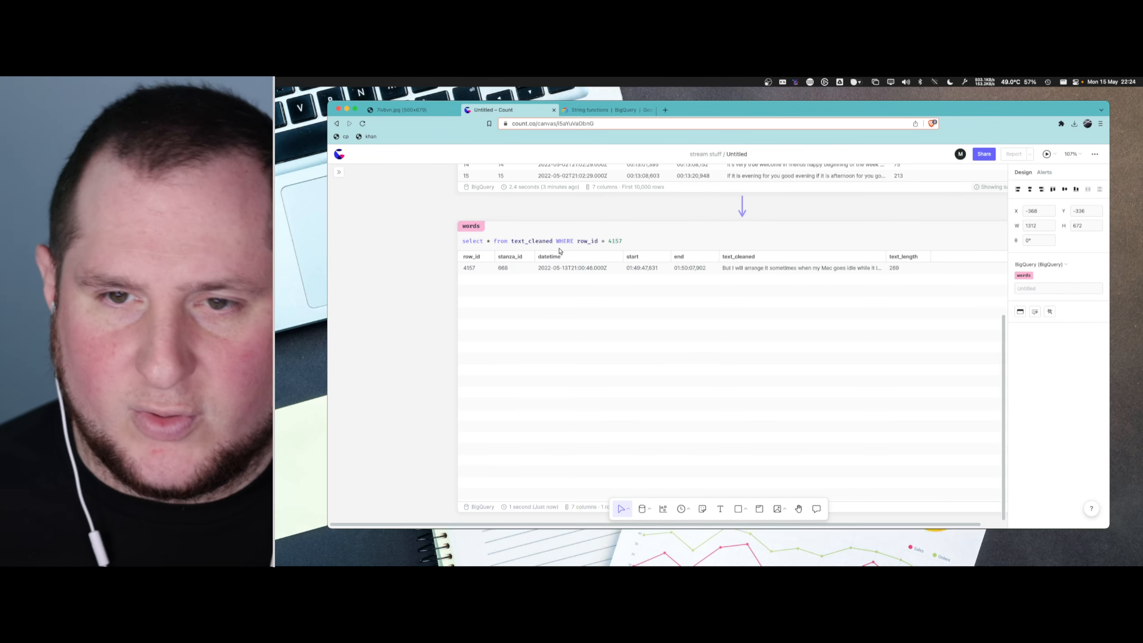
{"action": "key", "text": "Return"}
{"action": "key", "text": "Return"}
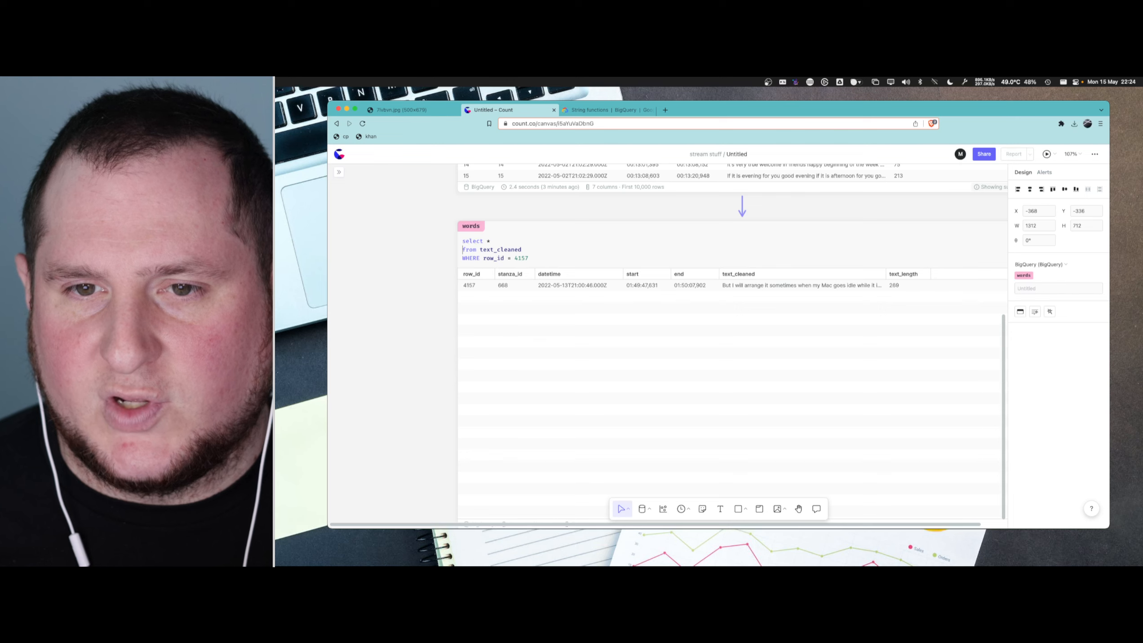
{"action": "key", "text": "shift+alt+Right"}
{"action": "type", "text": "FROM"}
{"action": "key", "text": "alt+Left"}
{"action": "key", "text": "Up"}
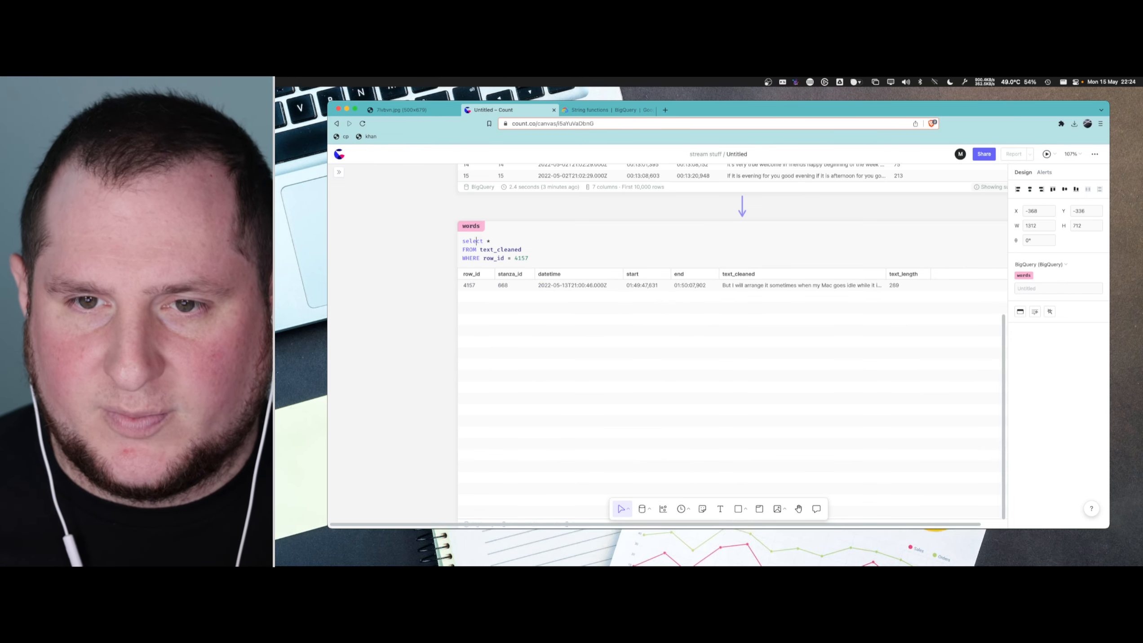
{"action": "key", "text": "shift+alt+Right"}
{"action": "type", "text": "SELECT"}
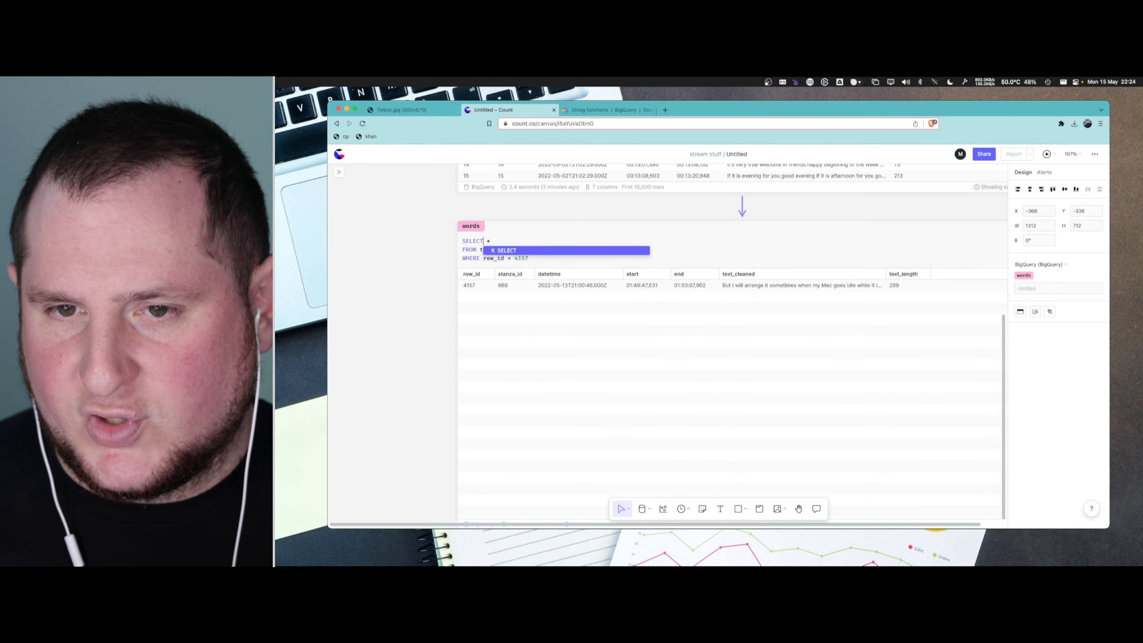
- Place *, text_cleaned and row_id = 4157 on indented lines beneath their SELECT, FROM and WHERE keywords
{"action": "key", "text": "Right"}
{"action": "key", "text": "Return"}
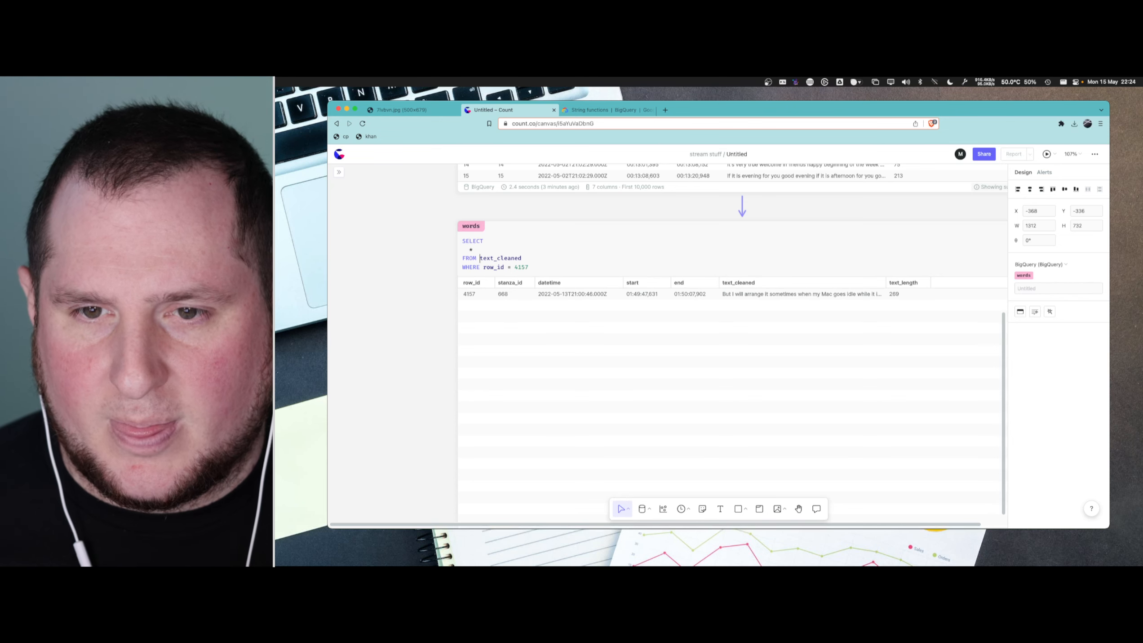
{"action": "key", "text": "Return"}
{"action": "key", "text": "Tab"}
{"action": "key", "text": "Down"}
{"action": "key", "text": "super+Right"}
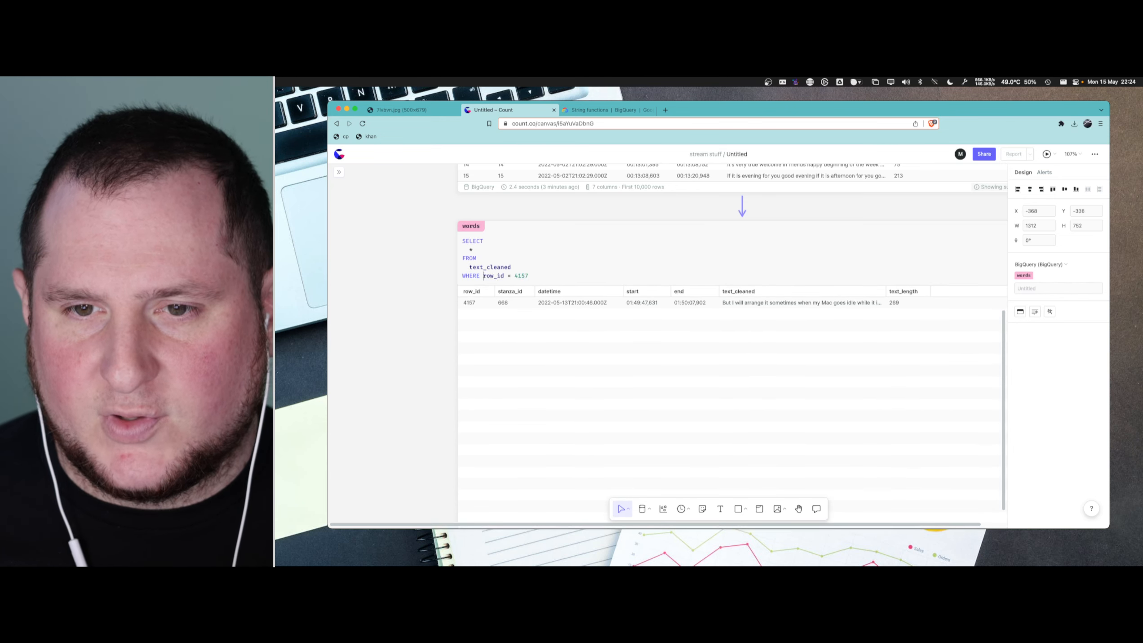
{"action": "key", "text": "Return"}
{"action": "key", "text": "Tab"}
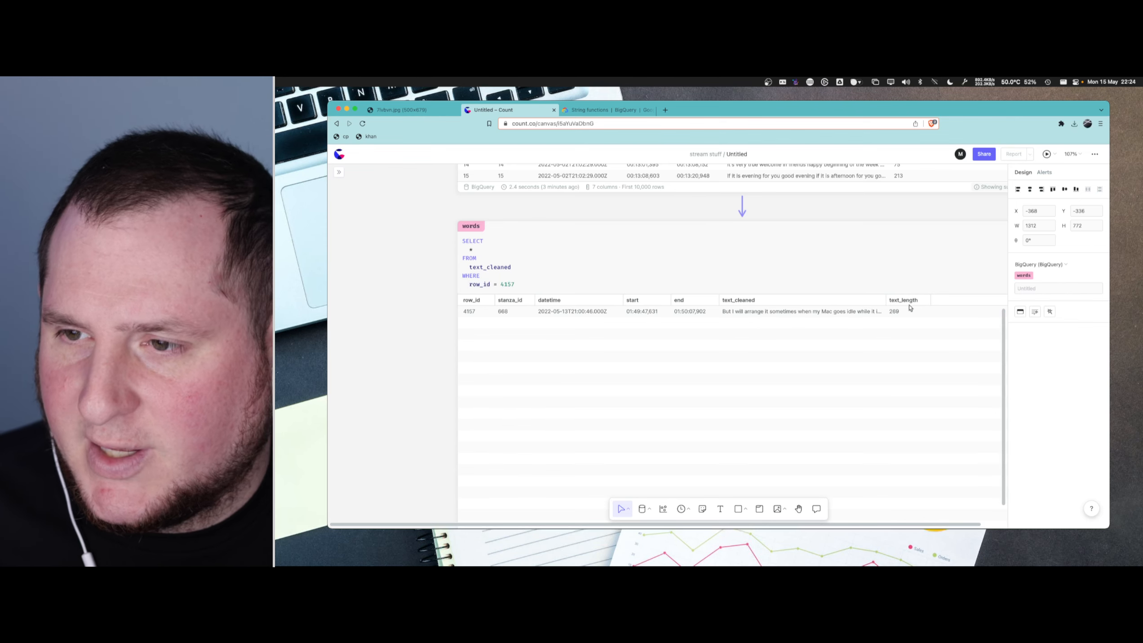
- Replace * with the columns row_id and text_cleaned in the words query and run it
{"action": "scroll", "coordinate": [709, 264], "scroll_direction": "down", "scroll_amount": 2}
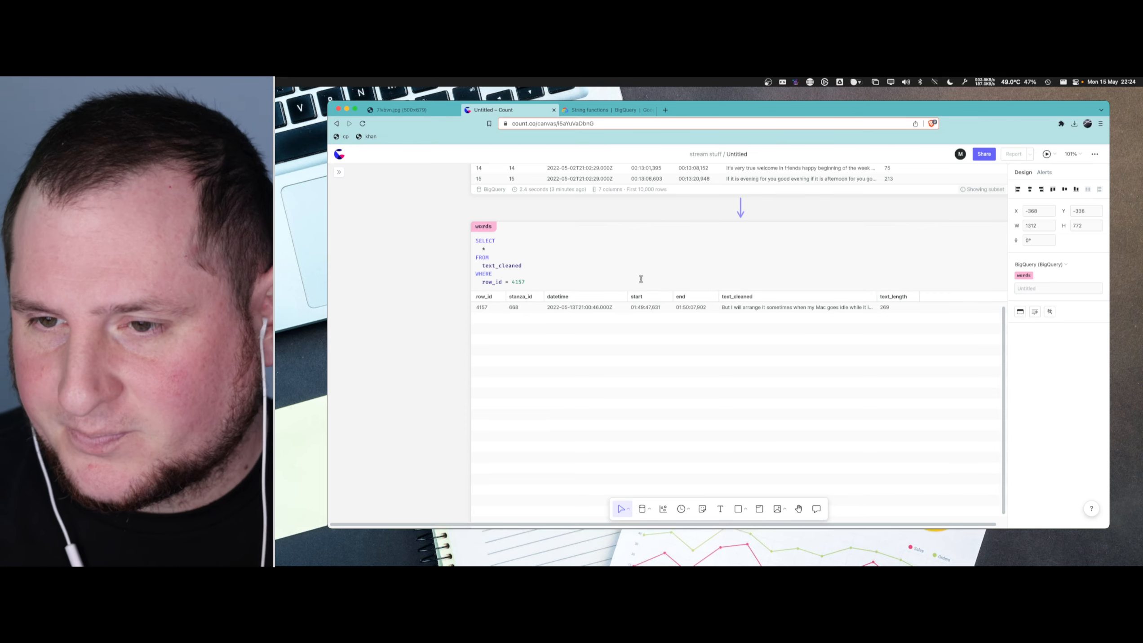
{"action": "scroll", "coordinate": [742, 285], "scroll_direction": "down", "scroll_amount": 5}
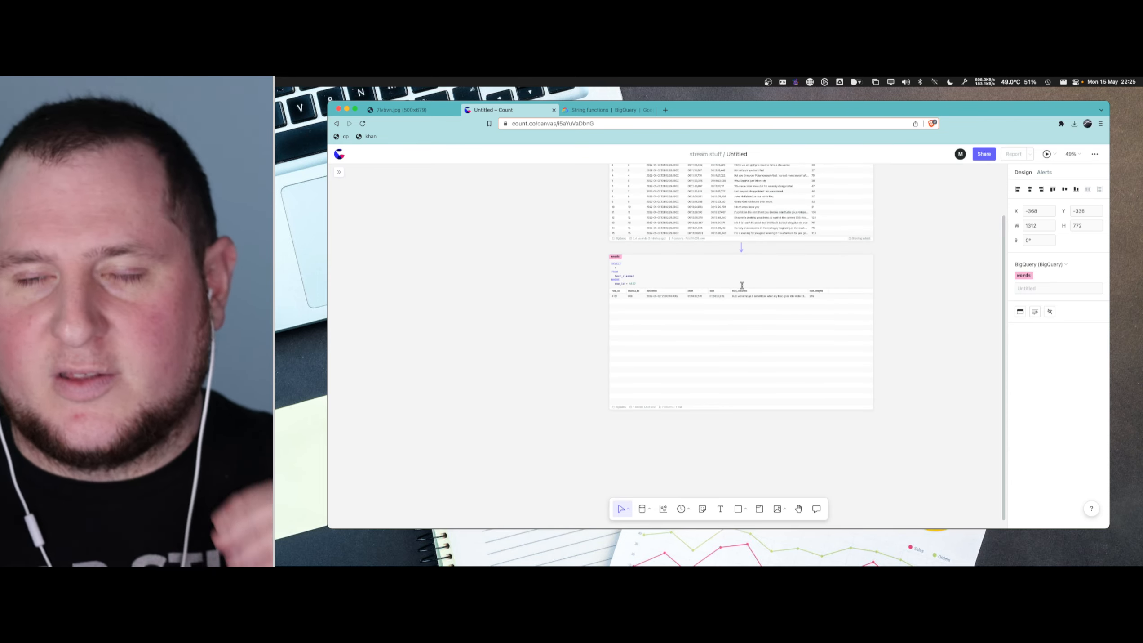
{"action": "scroll", "coordinate": [712, 290], "scroll_direction": "up", "scroll_amount": 2}
{"action": "scroll", "coordinate": [712, 290], "scroll_direction": "up", "scroll_amount": 3}
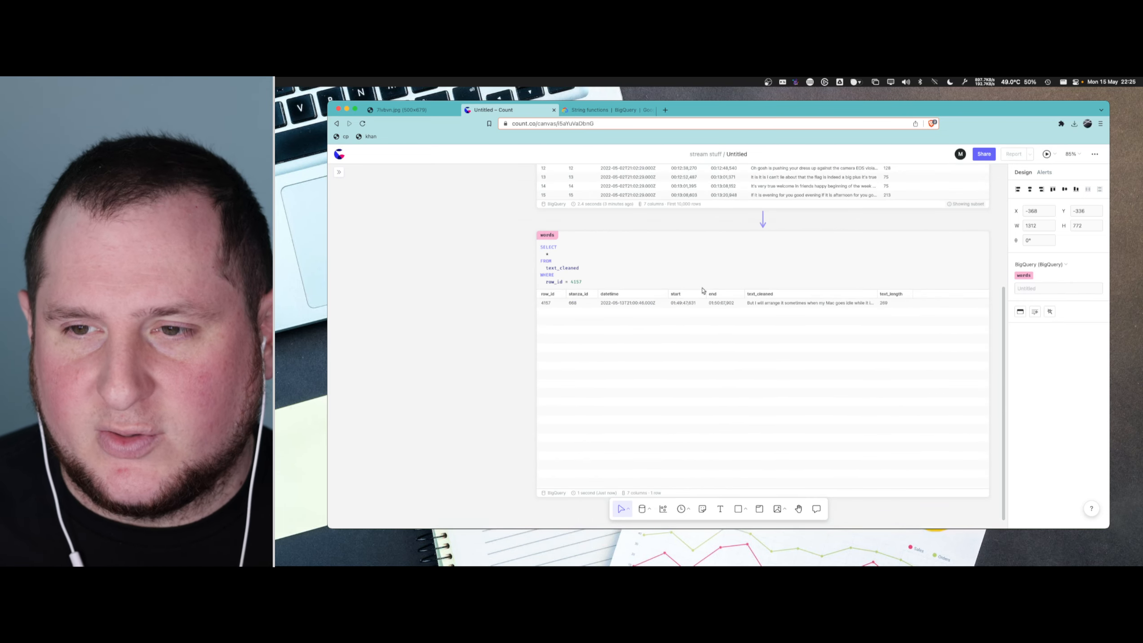
{"action": "scroll", "coordinate": [686, 290], "scroll_direction": "up", "scroll_amount": 3}
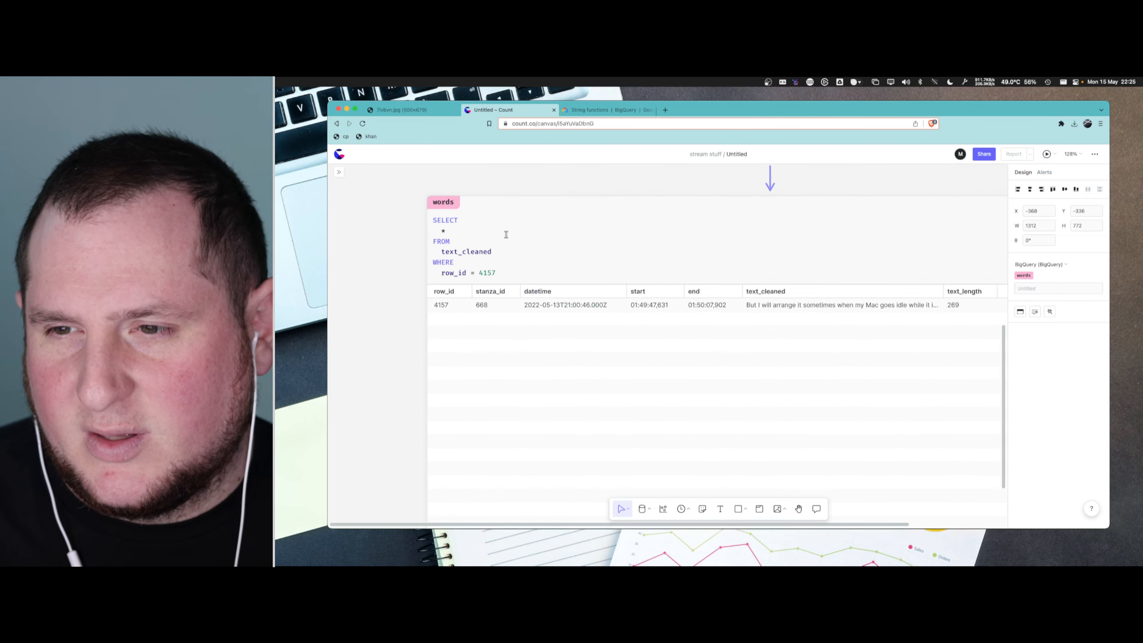
{"action": "left_click", "coordinate": [467, 230]}
{"action": "key", "text": "BackSpace"}
{"action": "type", "text": "r"}
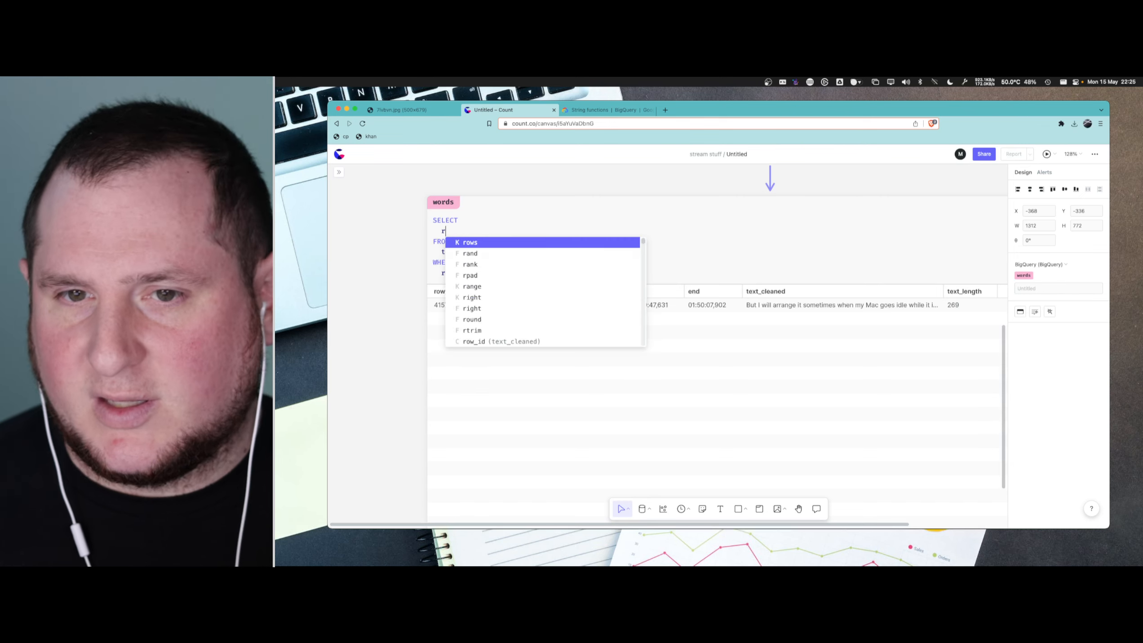
{"action": "type", "text": "wow_id,"}
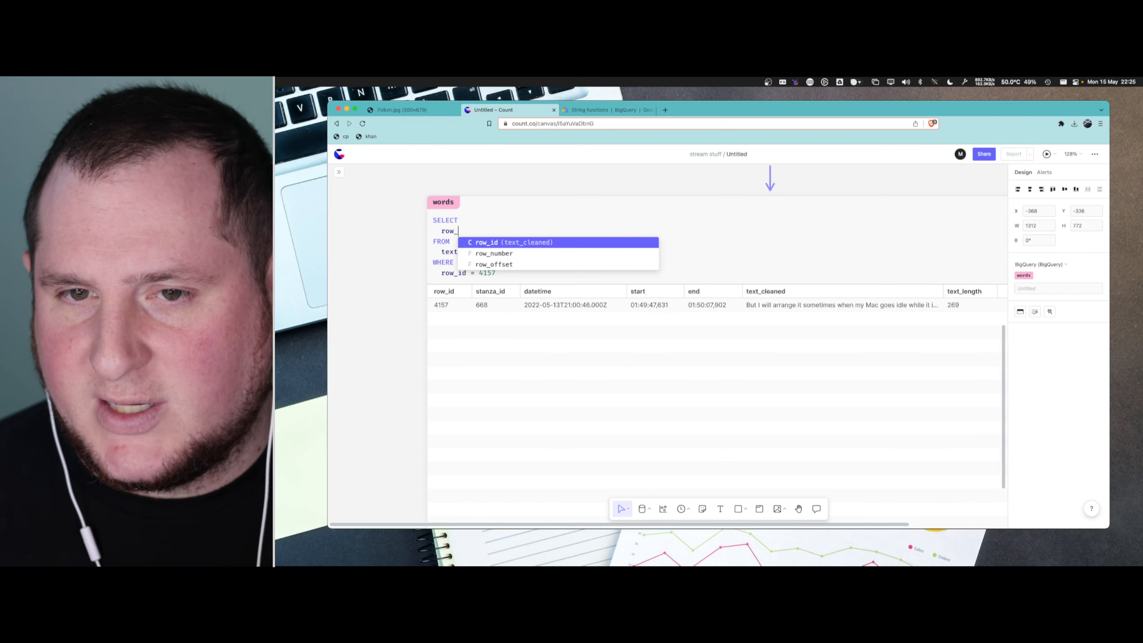
{"action": "key", "text": "Return"}
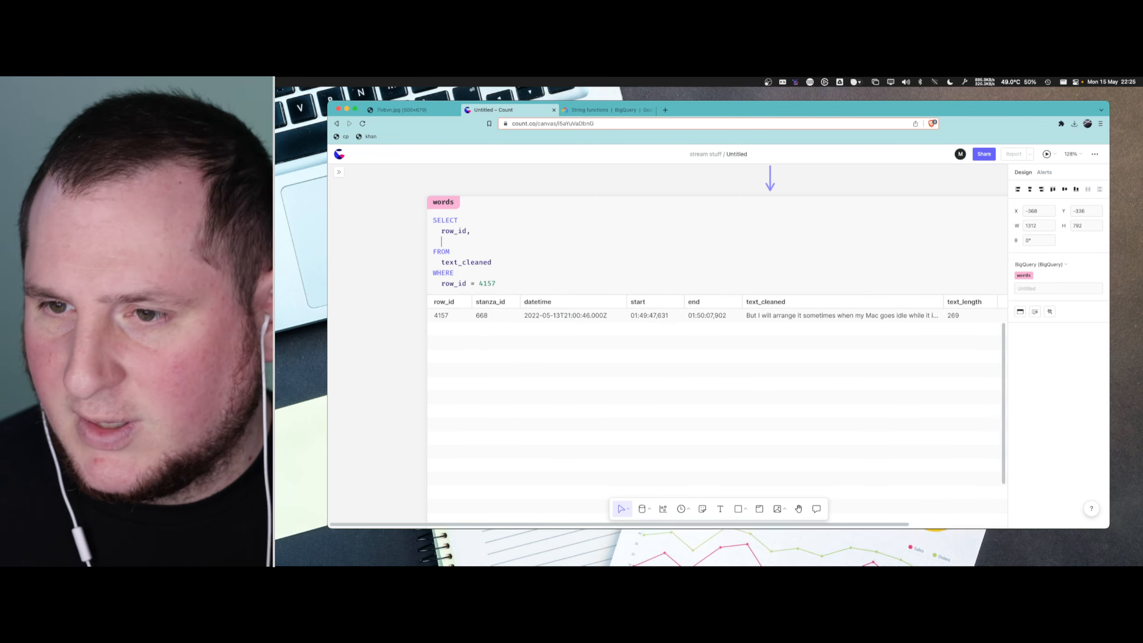
{"action": "type", "text": "text_"}
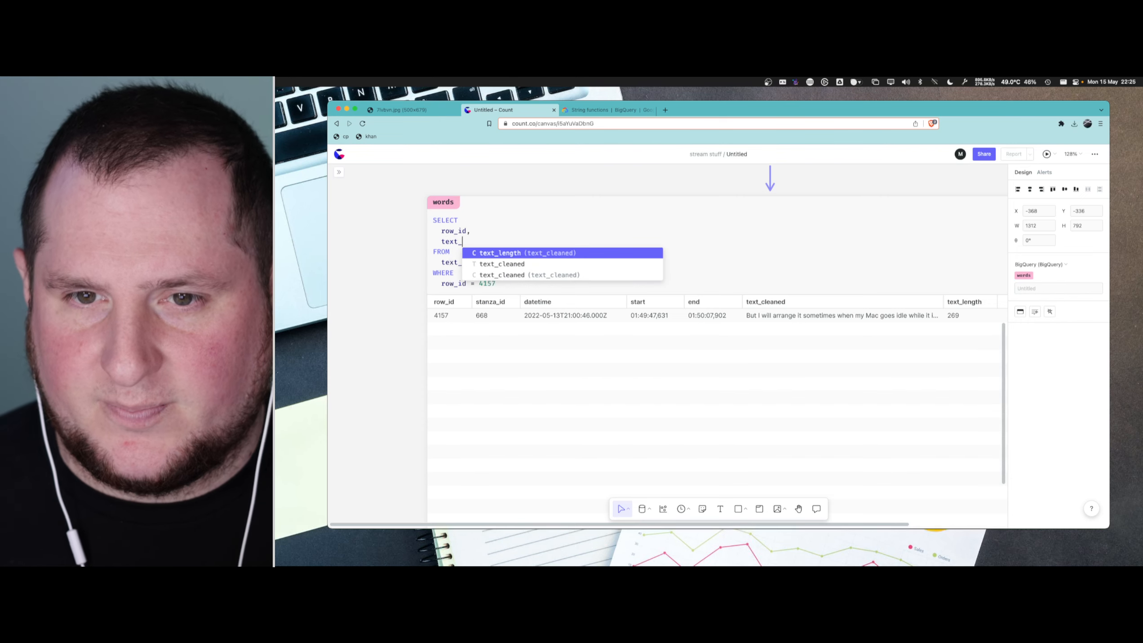
{"action": "type", "text": "cleaned"}
{"action": "key", "text": "super+Return"}
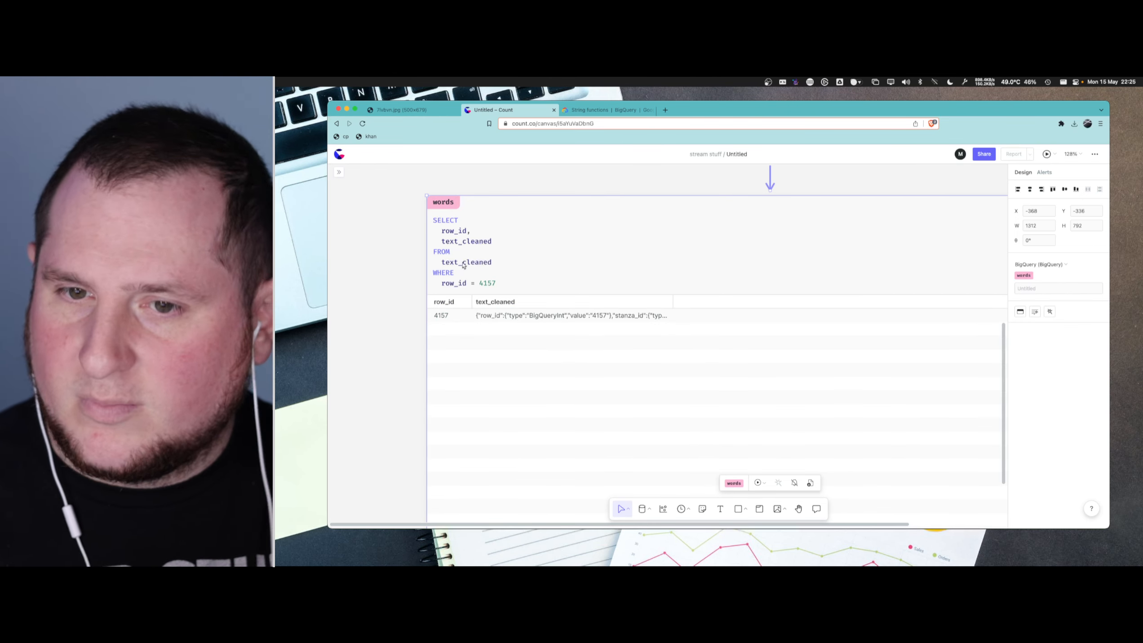
{"action": "mouse_move", "coordinate": [650, 317]}
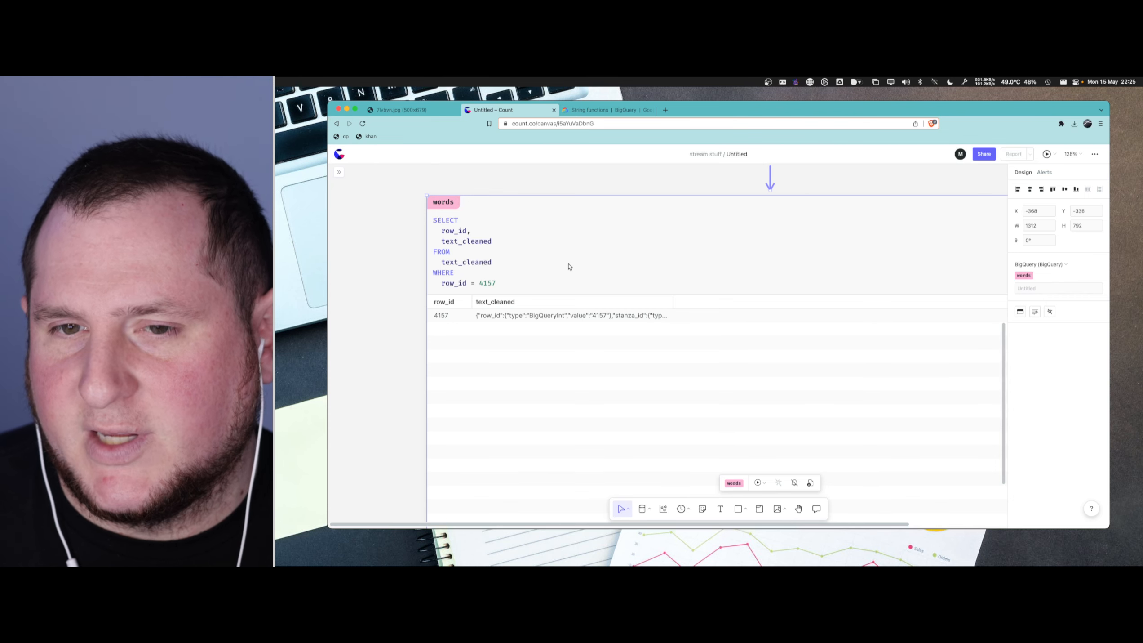
- Rename the text_cleaned query cell to text_cleanup
{"action": "scroll", "coordinate": [704, 270], "scroll_direction": "down", "scroll_amount": 5}
{"action": "scroll", "coordinate": [704, 270], "scroll_direction": "up", "scroll_amount": 5}
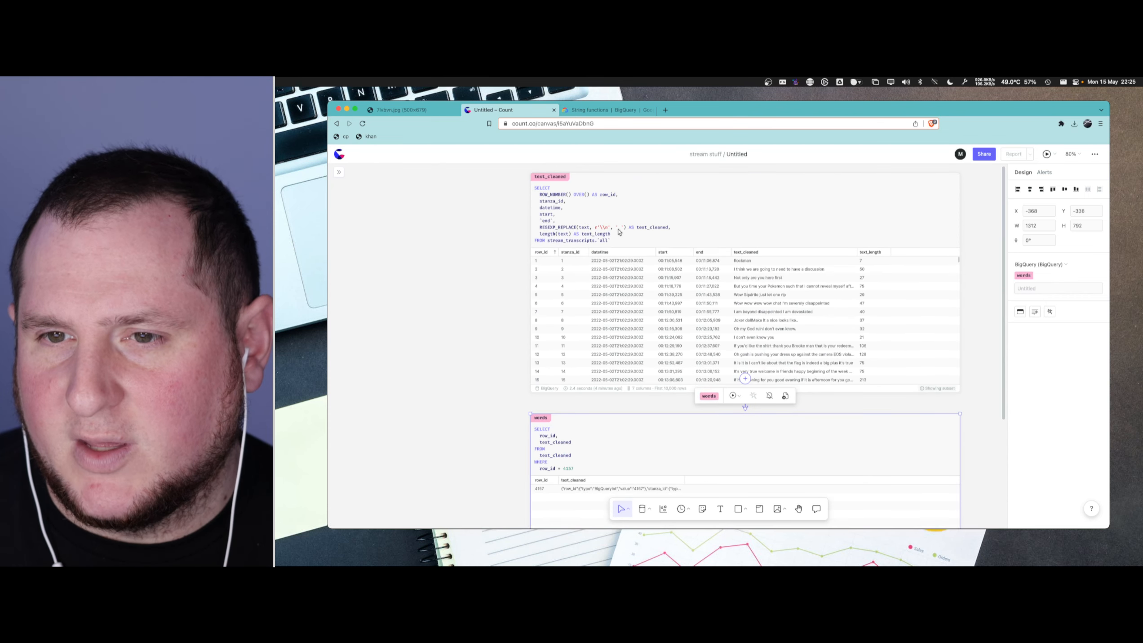
{"action": "left_click", "coordinate": [656, 226]}
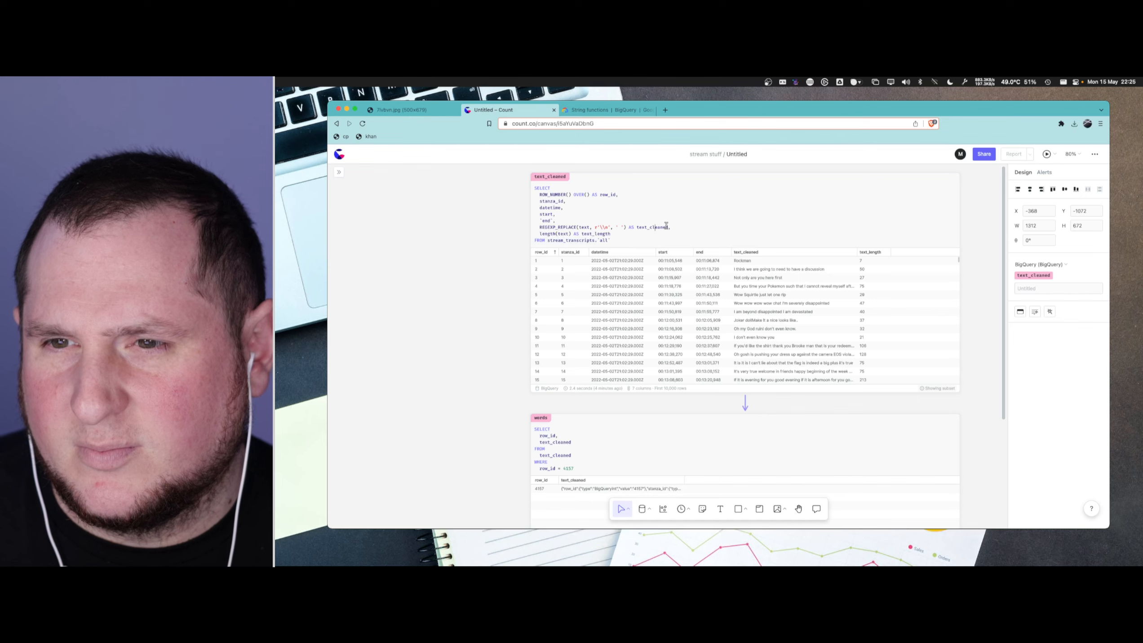
{"action": "double_click", "coordinate": [666, 227]}
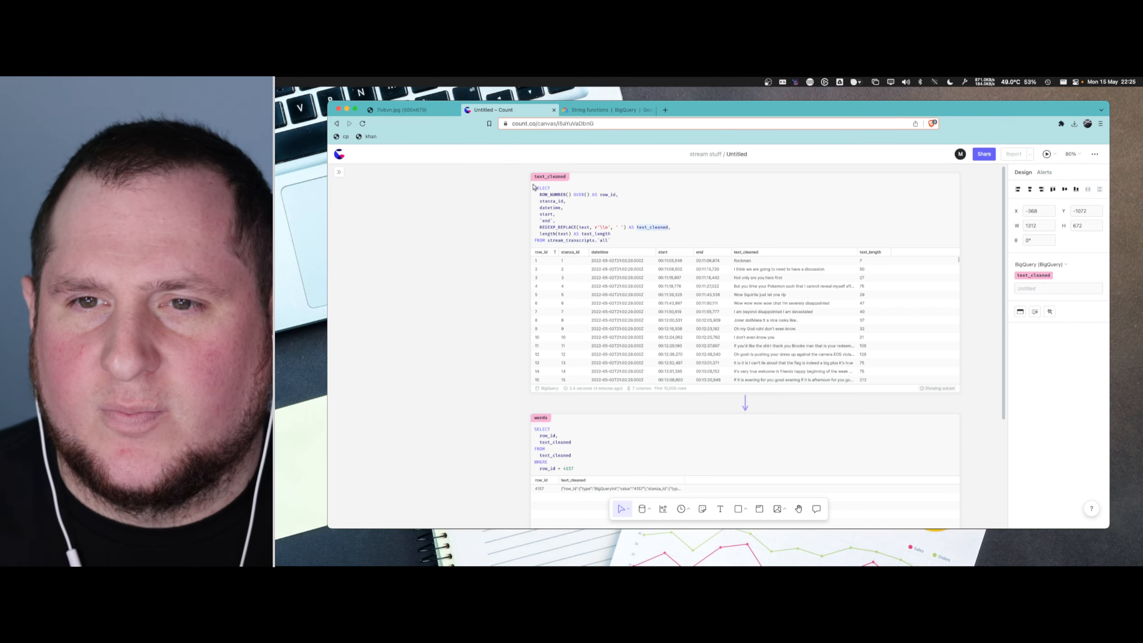
{"action": "left_click", "coordinate": [558, 176]}
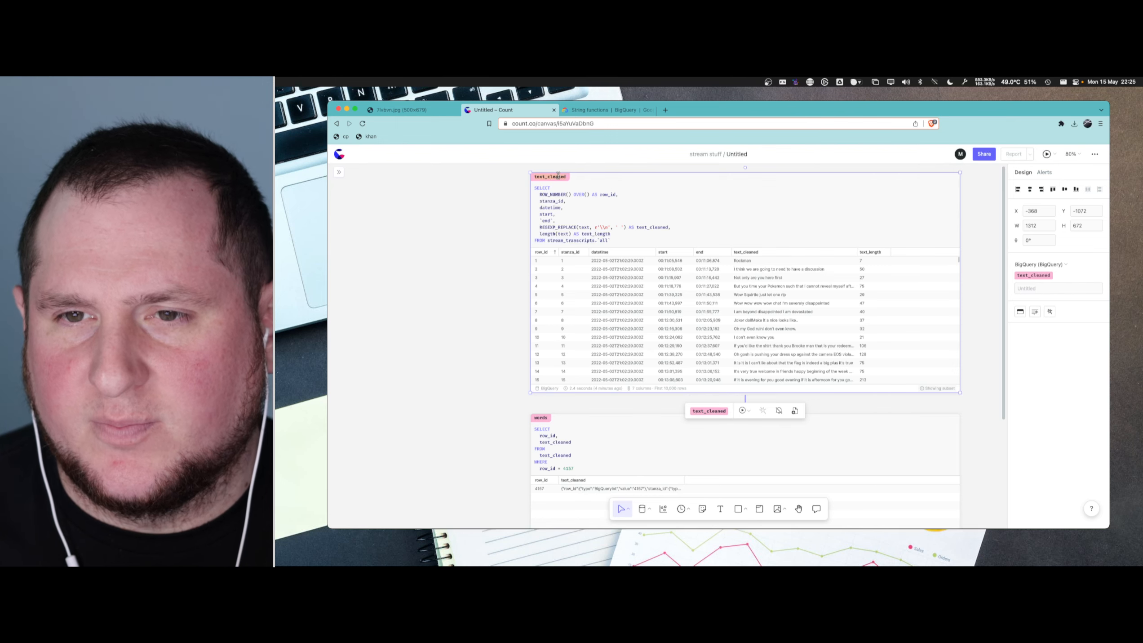
{"action": "double_click", "coordinate": [558, 176]}
{"action": "type", "text": "text_"}
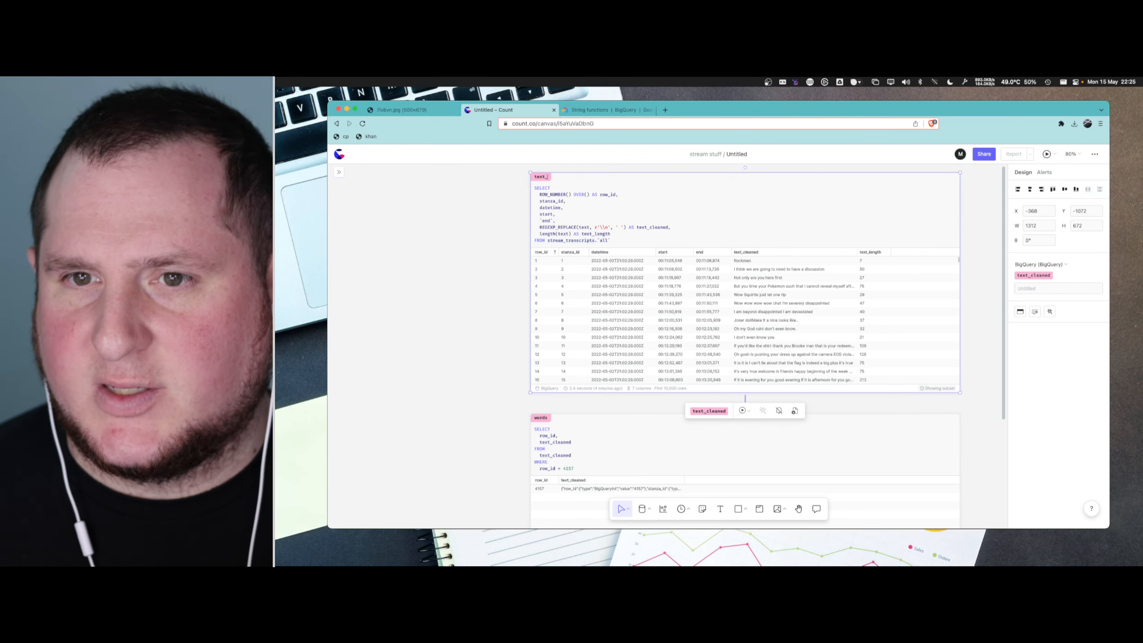
{"action": "key", "text": "BackSpace"}
{"action": "key", "text": "BackSpace"}
{"action": "key", "text": "BackSpace"}
{"action": "key", "text": "BackSpace"}
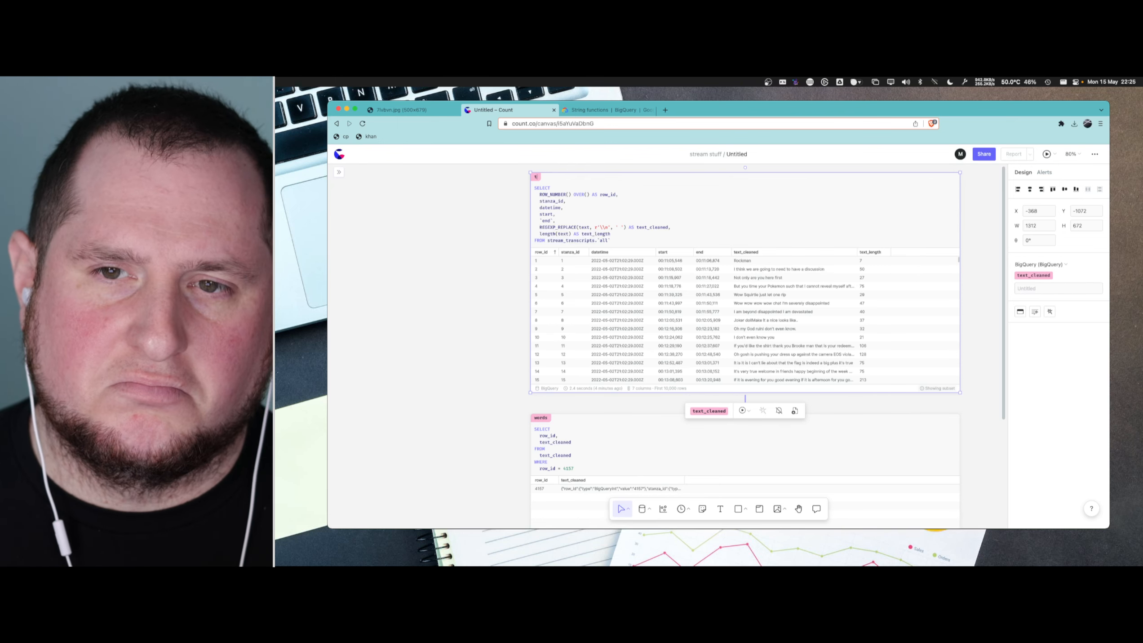
{"action": "type", "text": "ext_"}
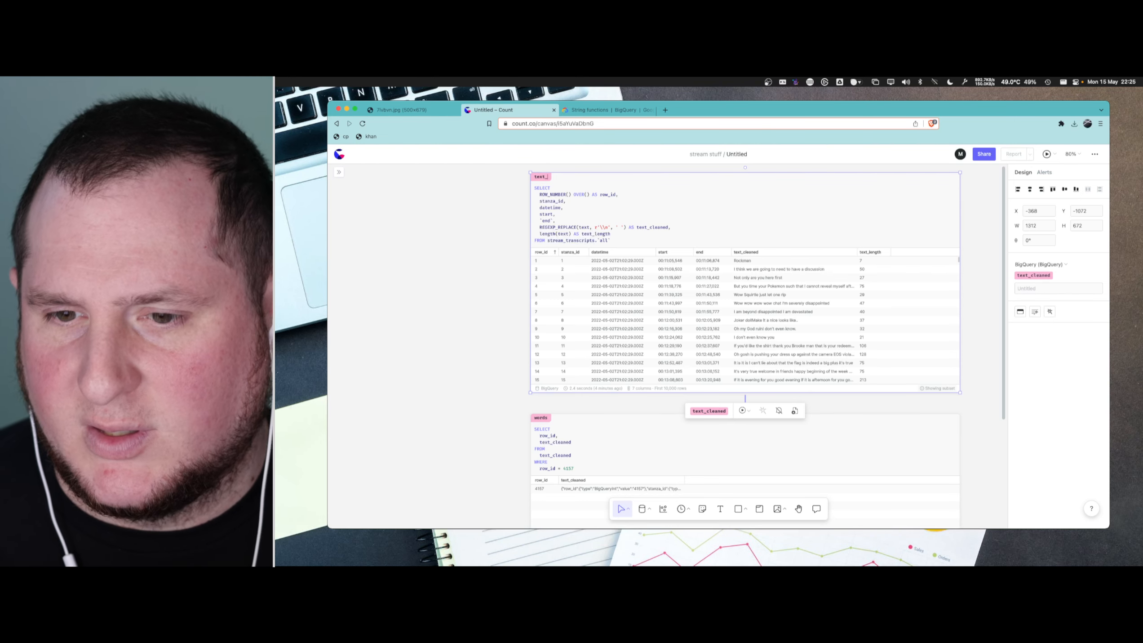
{"action": "type", "text": "cleanup"}
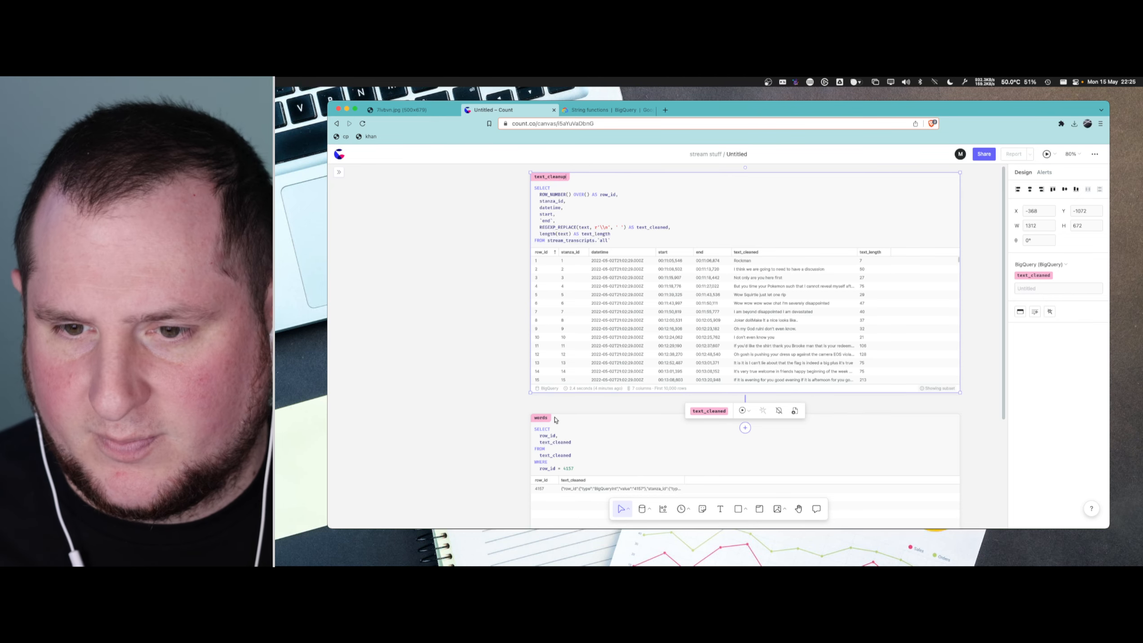
{"action": "key", "text": "Return"}
{"action": "left_click", "coordinate": [774, 358]}
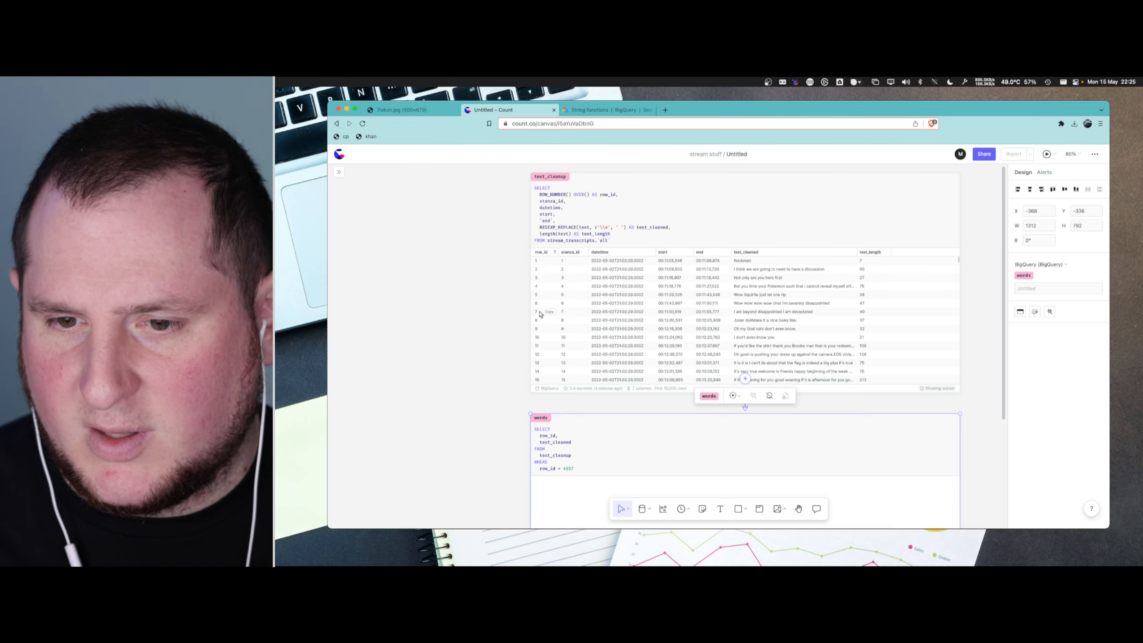
- Examine the words query and its result for row 4157 alongside the text_cleanup cell that feeds it
{"action": "scroll", "coordinate": [500, 335], "scroll_direction": "down", "scroll_amount": 4}
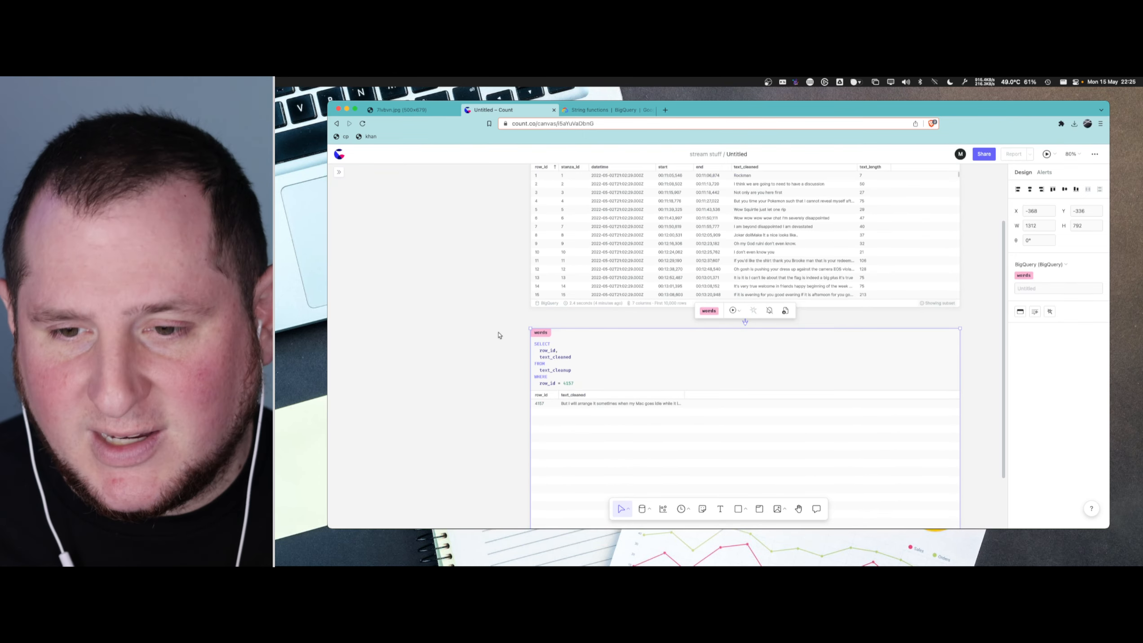
{"action": "scroll", "coordinate": [564, 367], "scroll_direction": "up", "scroll_amount": 10}
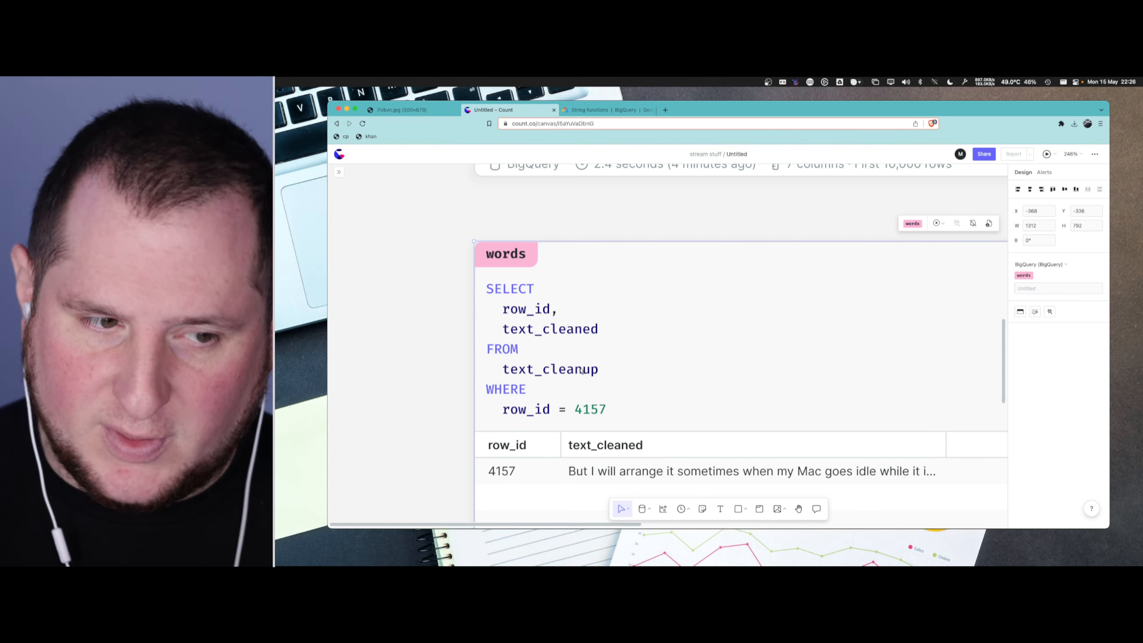
{"action": "scroll", "coordinate": [598, 347], "scroll_direction": "left", "scroll_amount": 3}
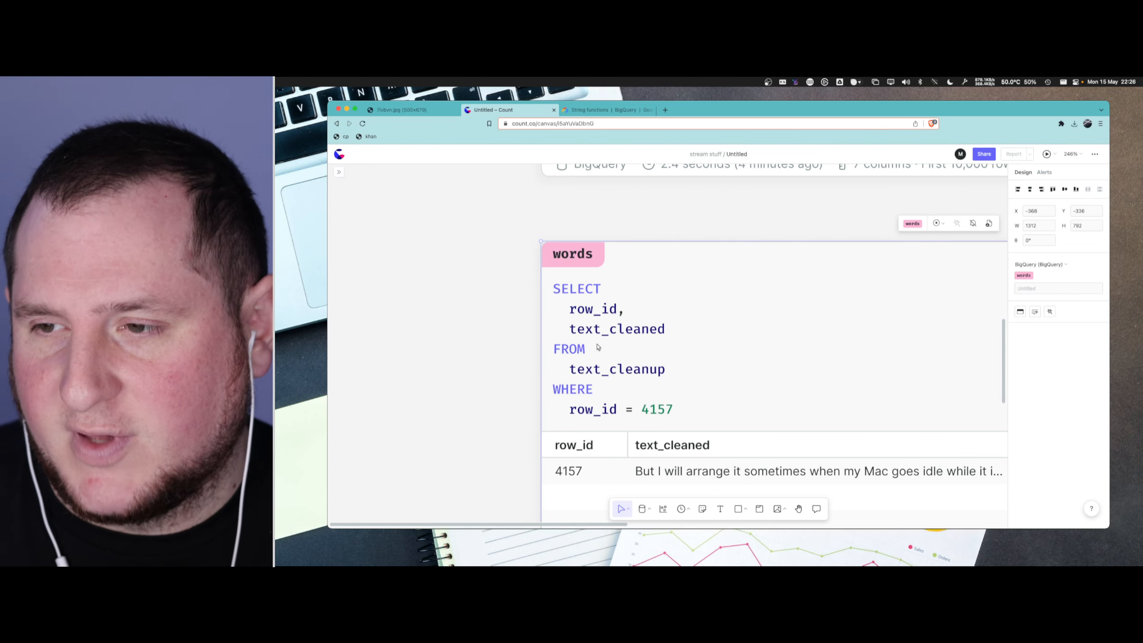
{"action": "scroll", "coordinate": [713, 368], "scroll_direction": "down", "scroll_amount": 2}
{"action": "scroll", "coordinate": [712, 368], "scroll_direction": "left", "scroll_amount": 3}
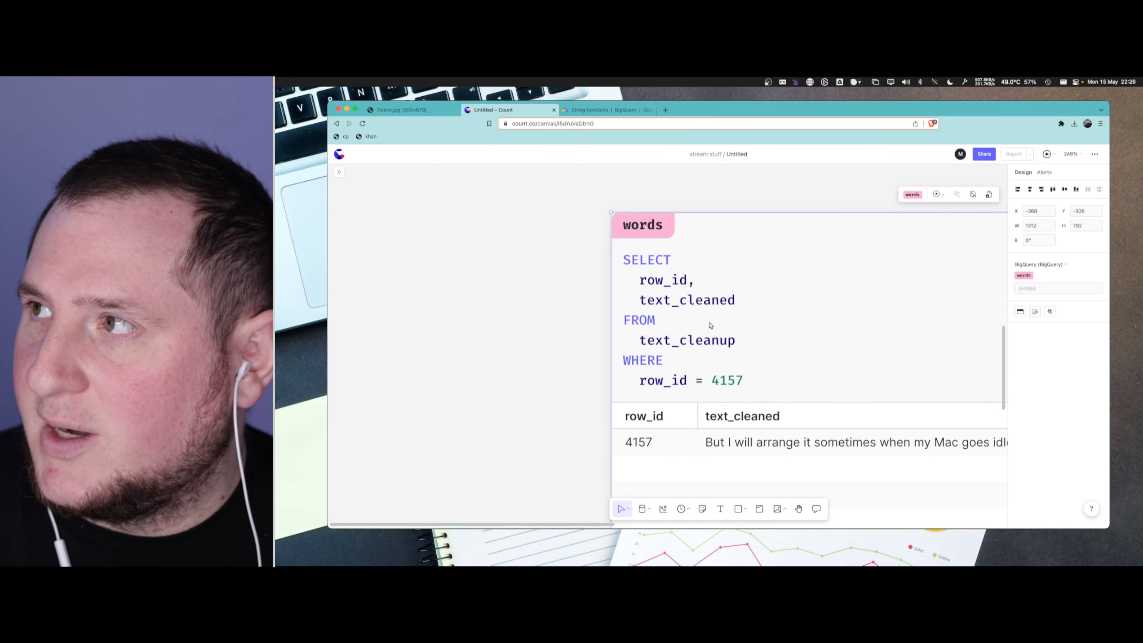
{"action": "scroll", "coordinate": [722, 343], "scroll_direction": "left", "scroll_amount": 2}
{"action": "scroll", "coordinate": [729, 347], "scroll_direction": "up", "scroll_amount": 6}
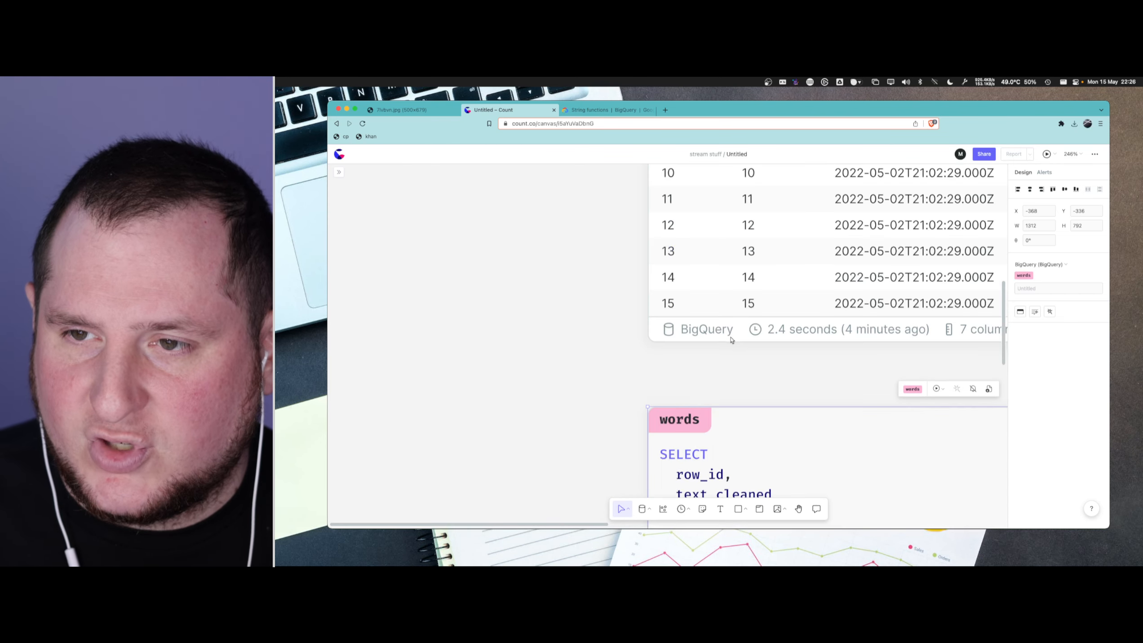
{"action": "scroll", "coordinate": [736, 349], "scroll_direction": "up", "scroll_amount": 10}
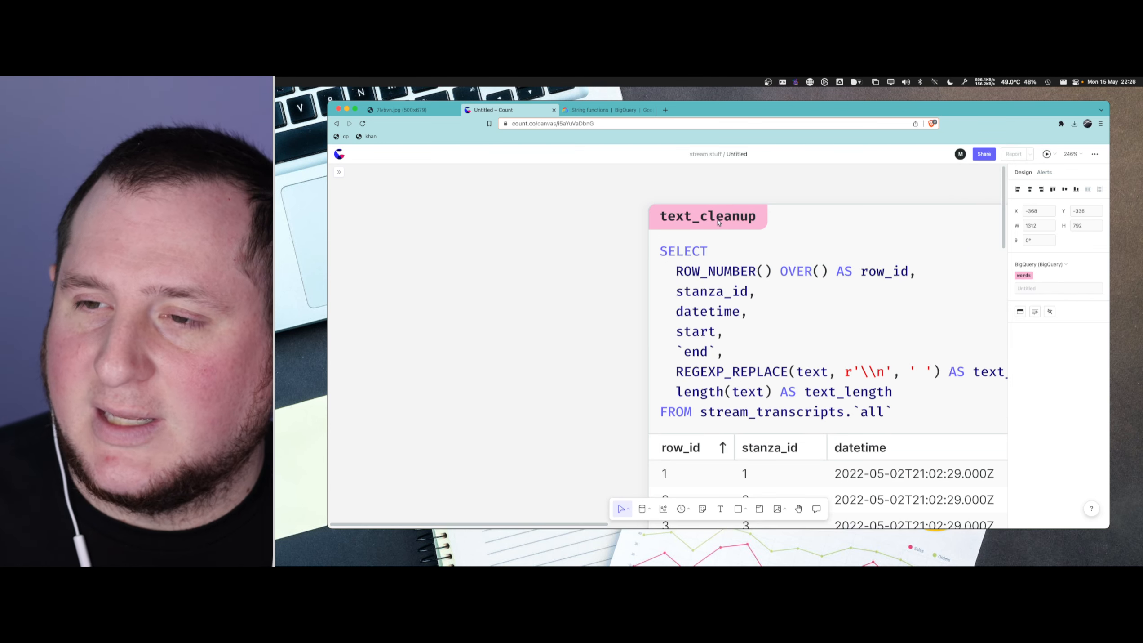
{"action": "scroll", "coordinate": [721, 301], "scroll_direction": "down", "scroll_amount": 10}
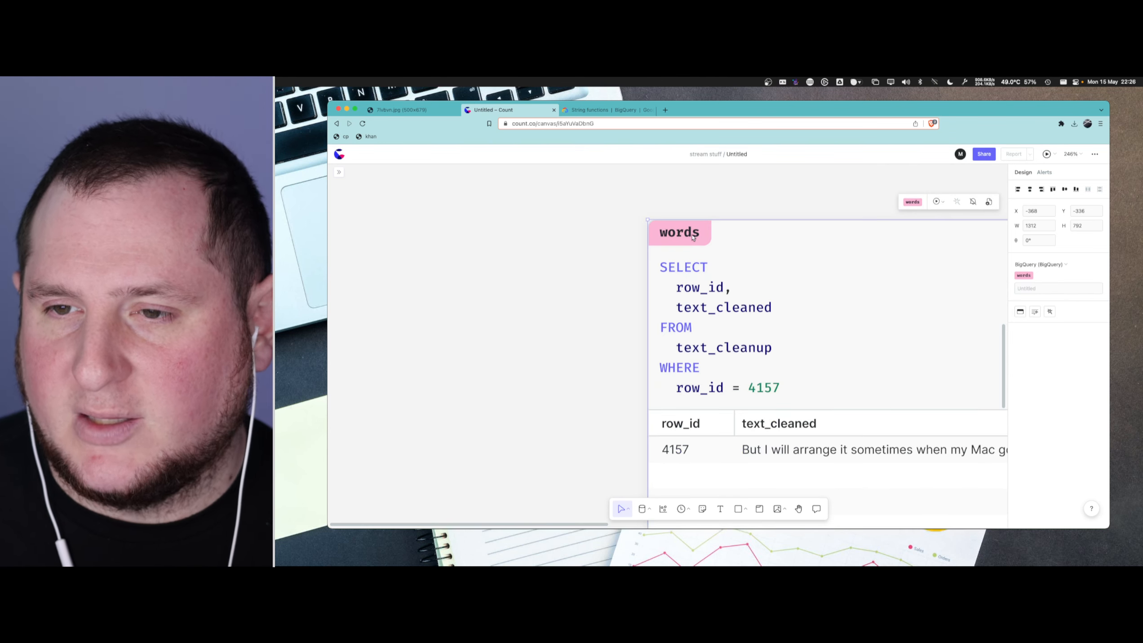
{"action": "scroll", "coordinate": [727, 328], "scroll_direction": "down", "scroll_amount": 1}
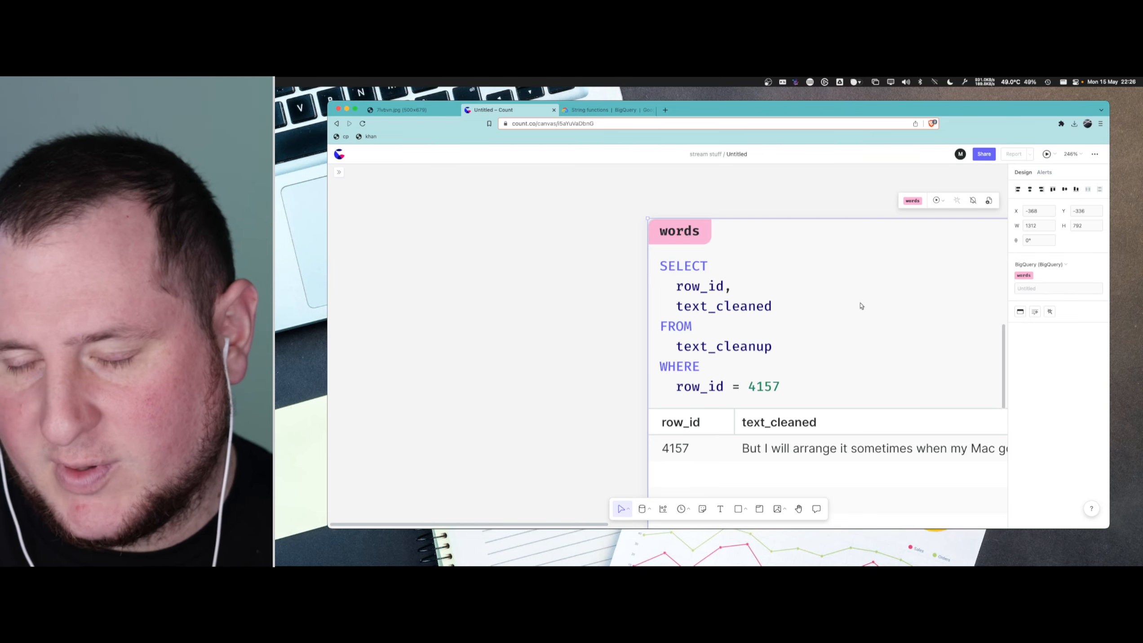
{"action": "scroll", "coordinate": [850, 322], "scroll_direction": "down", "scroll_amount": 2}
{"action": "scroll", "coordinate": [850, 321], "scroll_direction": "down", "scroll_amount": 2}
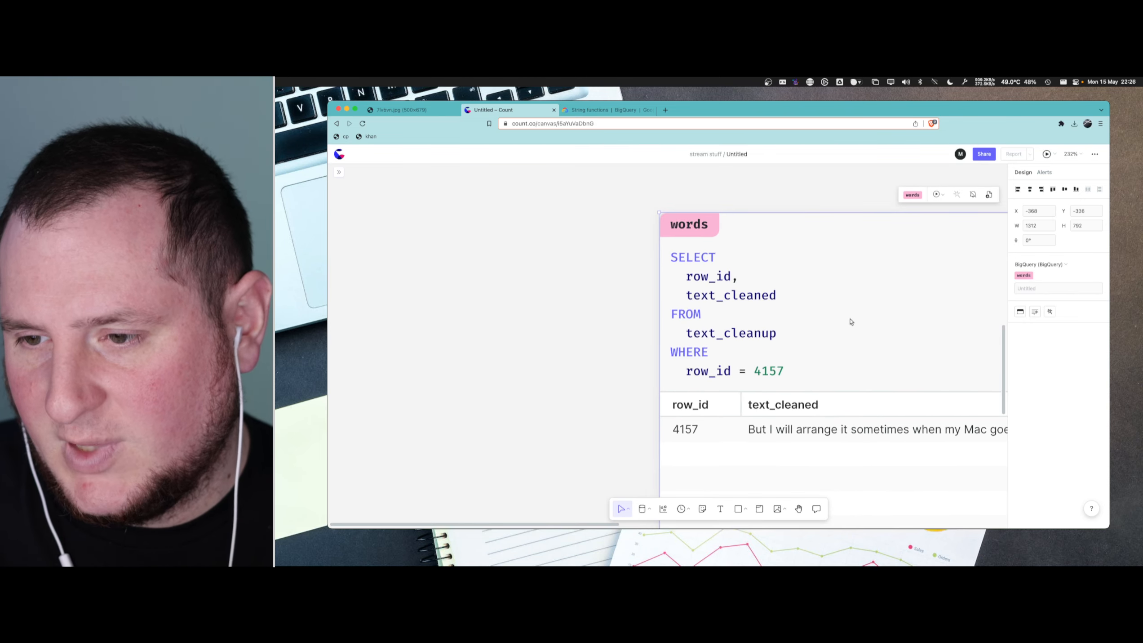
- Widen the text_cleaned column in the words result table to show more of the transcript text
{"action": "left_click", "coordinate": [816, 354]}
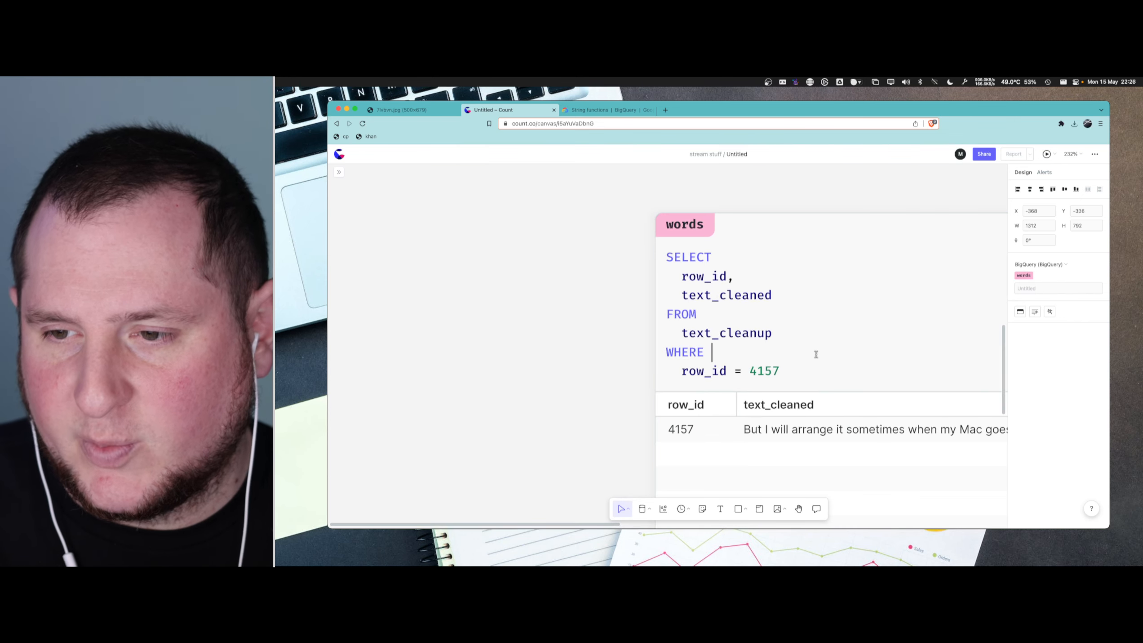
{"action": "scroll", "coordinate": [797, 372], "scroll_direction": "right", "scroll_amount": 4}
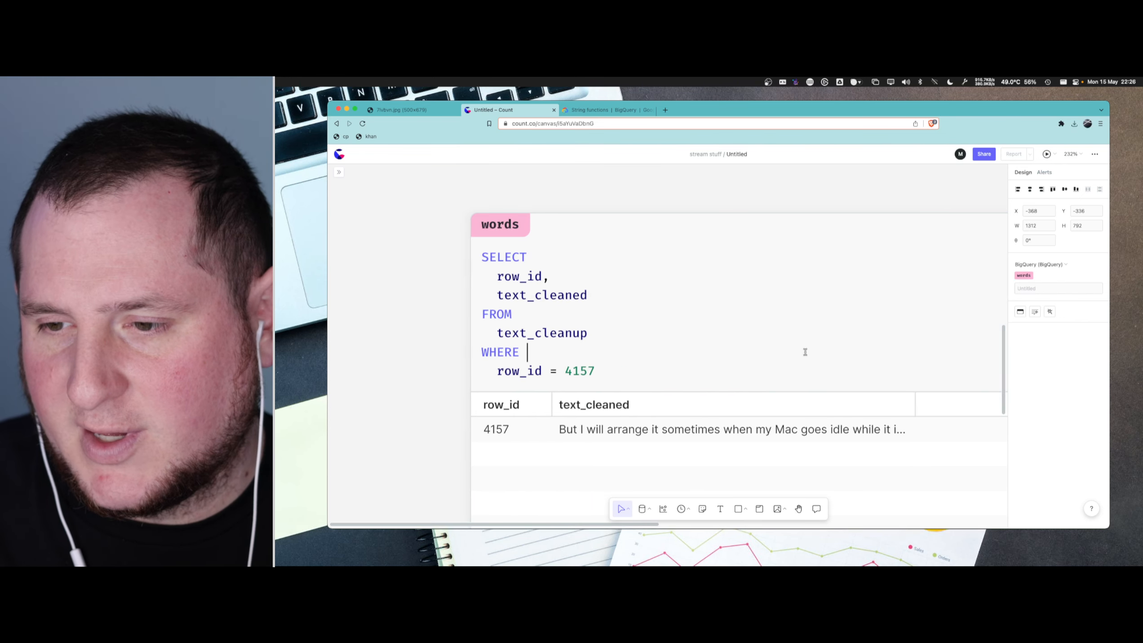
{"action": "left_click_drag", "start_coordinate": [915, 406], "coordinate": [984, 406]}
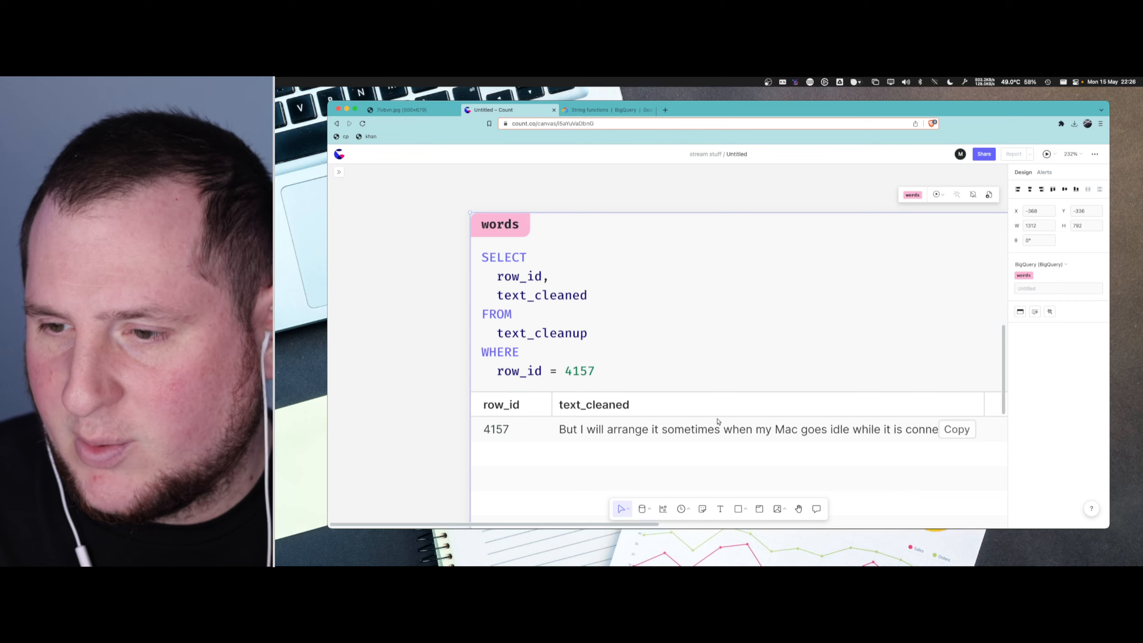
{"action": "scroll", "coordinate": [839, 411], "scroll_direction": "down", "scroll_amount": 5}
{"action": "scroll", "coordinate": [909, 397], "scroll_direction": "right", "scroll_amount": 3}
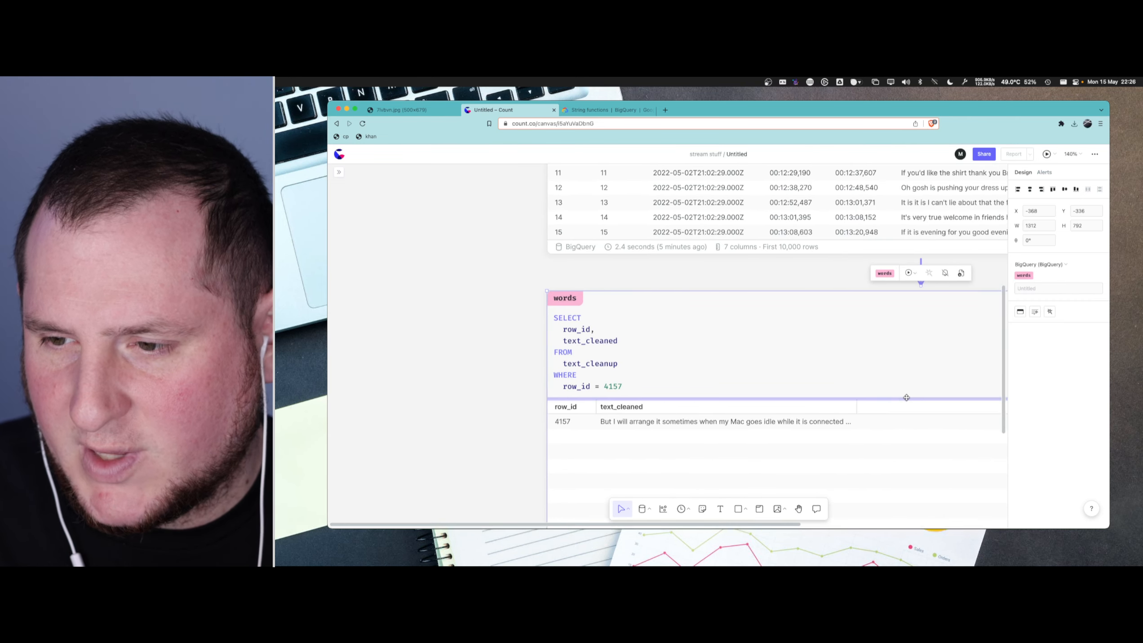
{"action": "left_click_drag", "start_coordinate": [856, 406], "coordinate": [955, 411]}
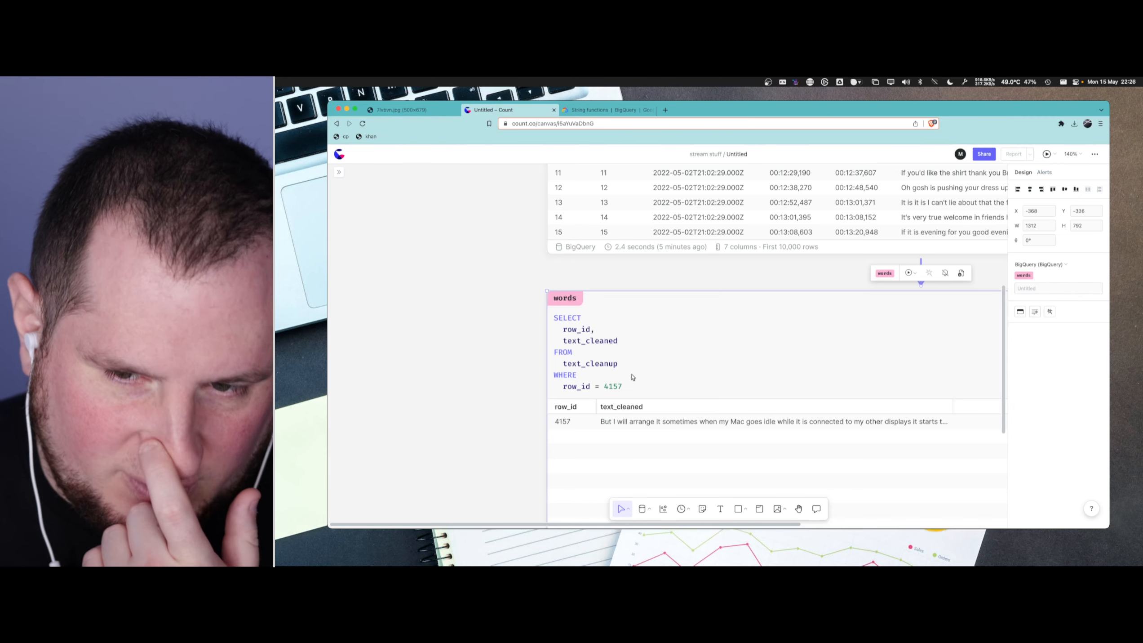
- Add an empty REGEXP_CONTAINS() call on its own line after text_cleaned in the words query's SELECT list
{"action": "left_click", "coordinate": [640, 336]}
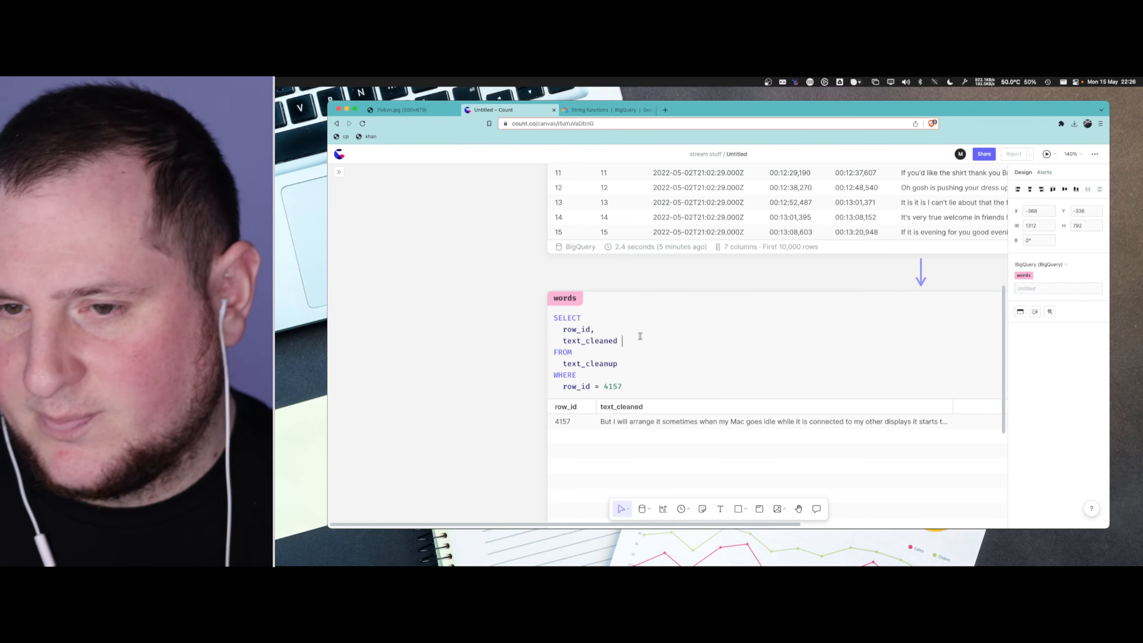
{"action": "type", "text": ","}
{"action": "key", "text": "Return"}
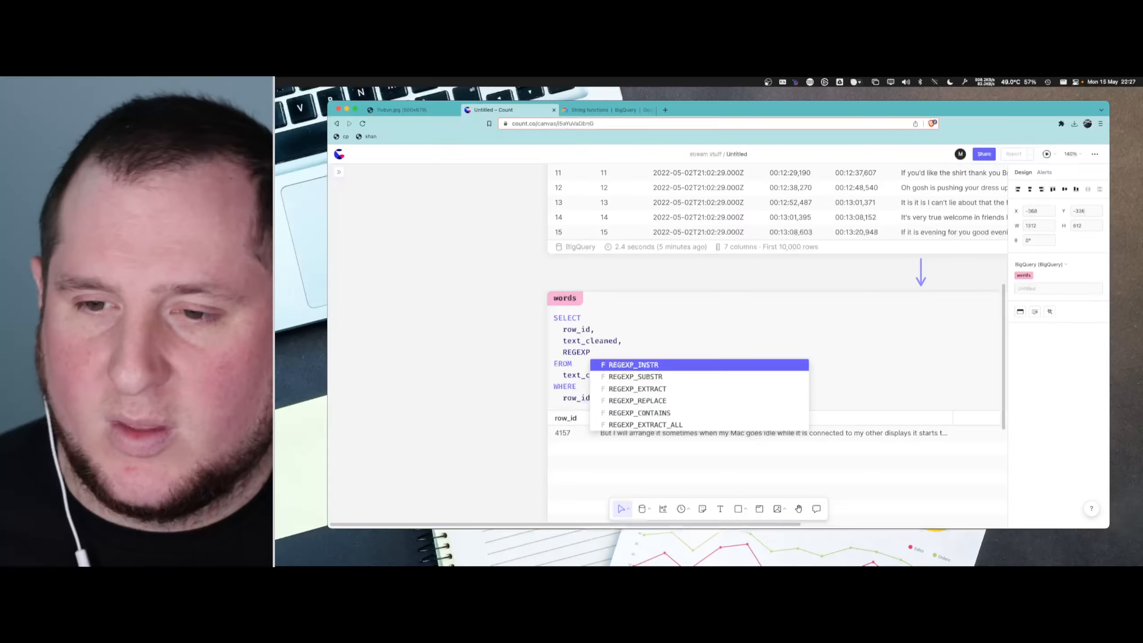
{"action": "key", "text": "Down"}
{"action": "key", "text": "Down"}
{"action": "key", "text": "Down"}
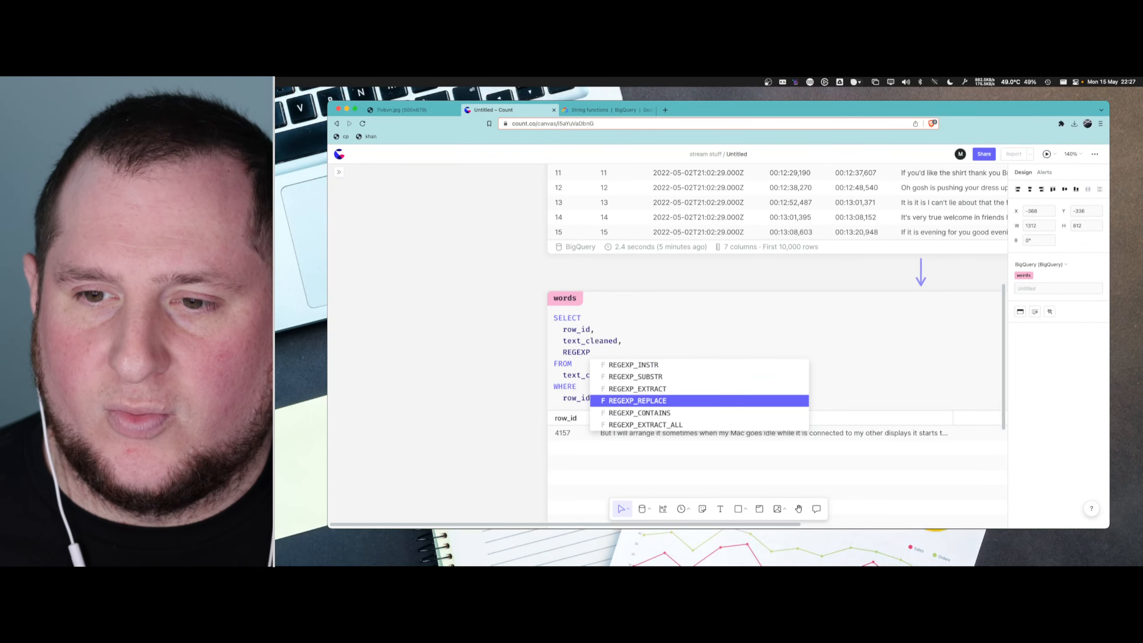
{"action": "key", "text": "Down"}
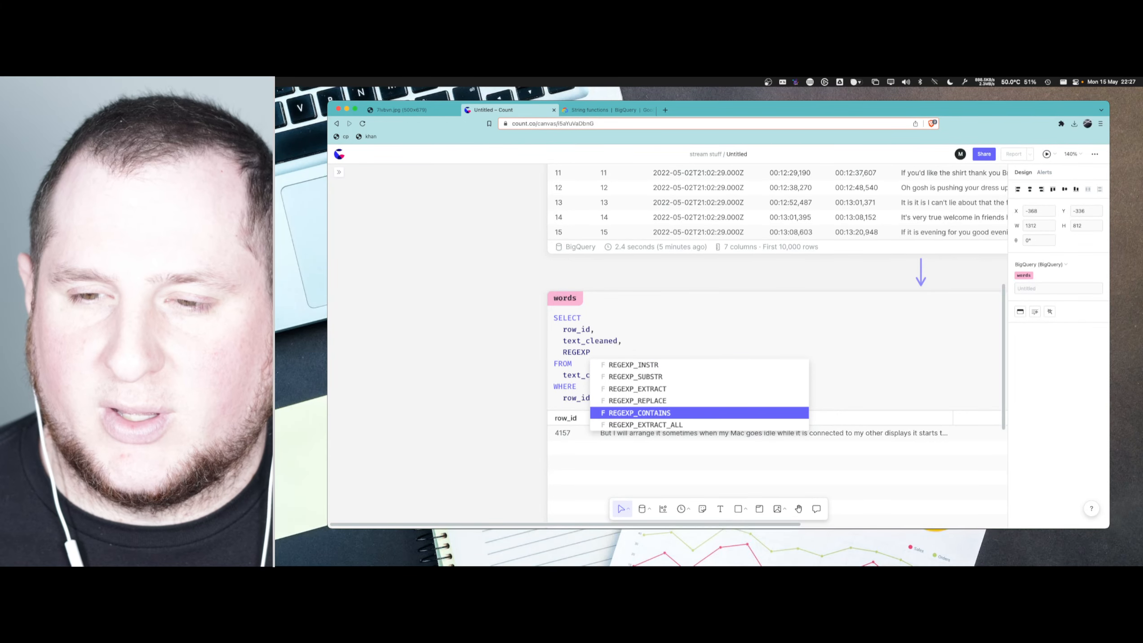
{"action": "key", "text": "Up"}
{"action": "key", "text": "Up"}
{"action": "key", "text": "Up"}
{"action": "key", "text": "Up"}
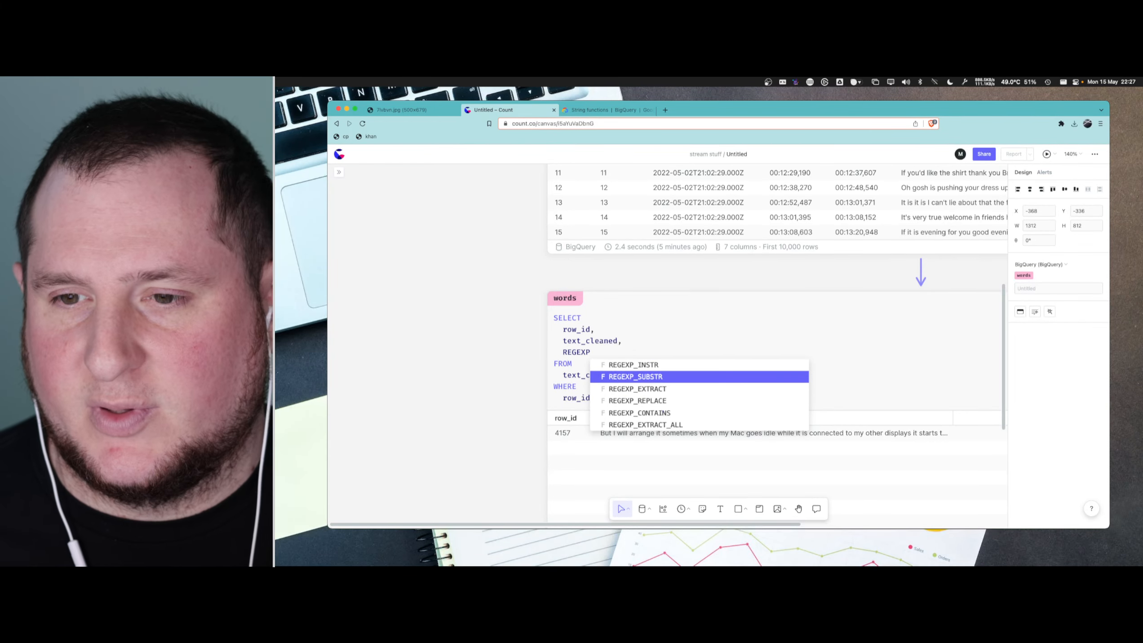
{"action": "key", "text": "Down"}
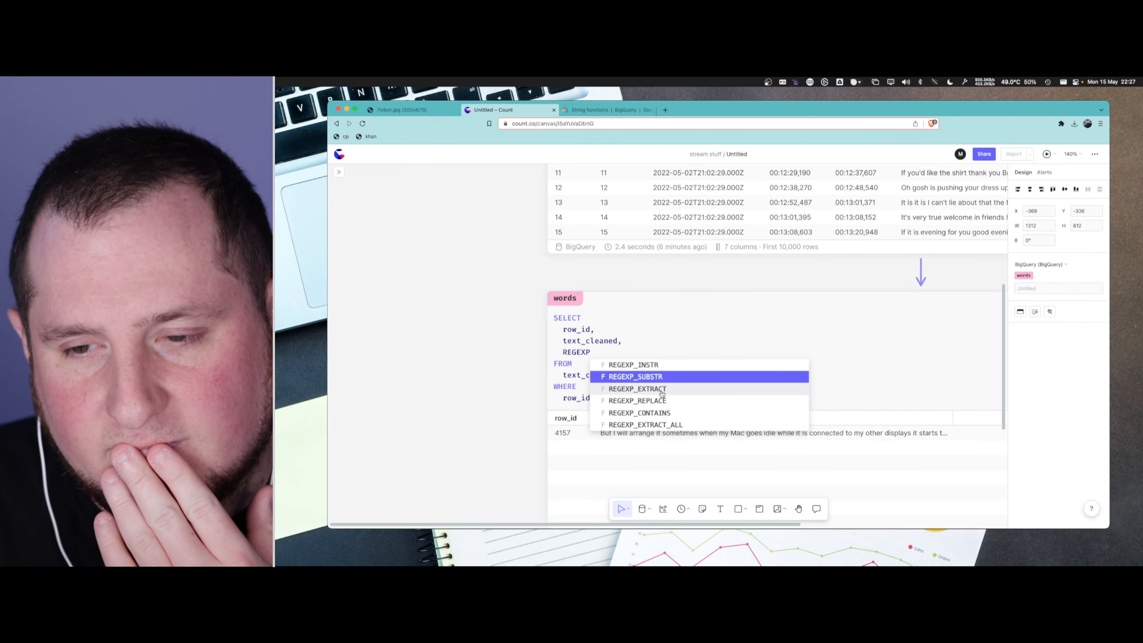
{"action": "left_click", "coordinate": [666, 413]}
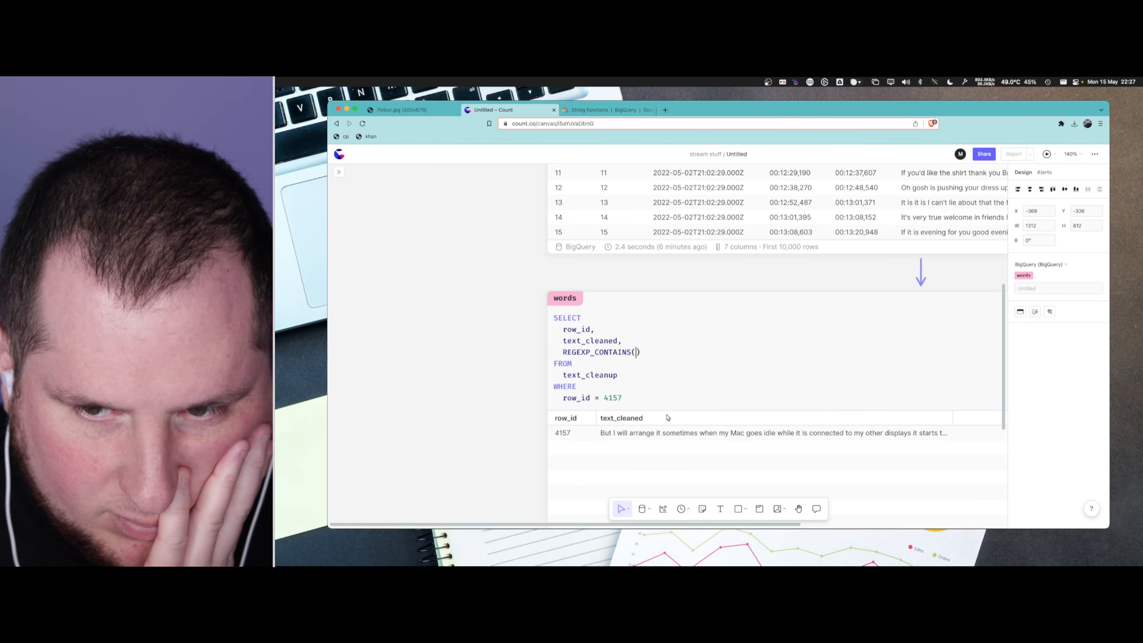
- Switch to the BigQuery string functions documentation and read the REGEXP_CONTAINS and REGEXP_SUBSTR entries
{"action": "left_click", "coordinate": [630, 110]}
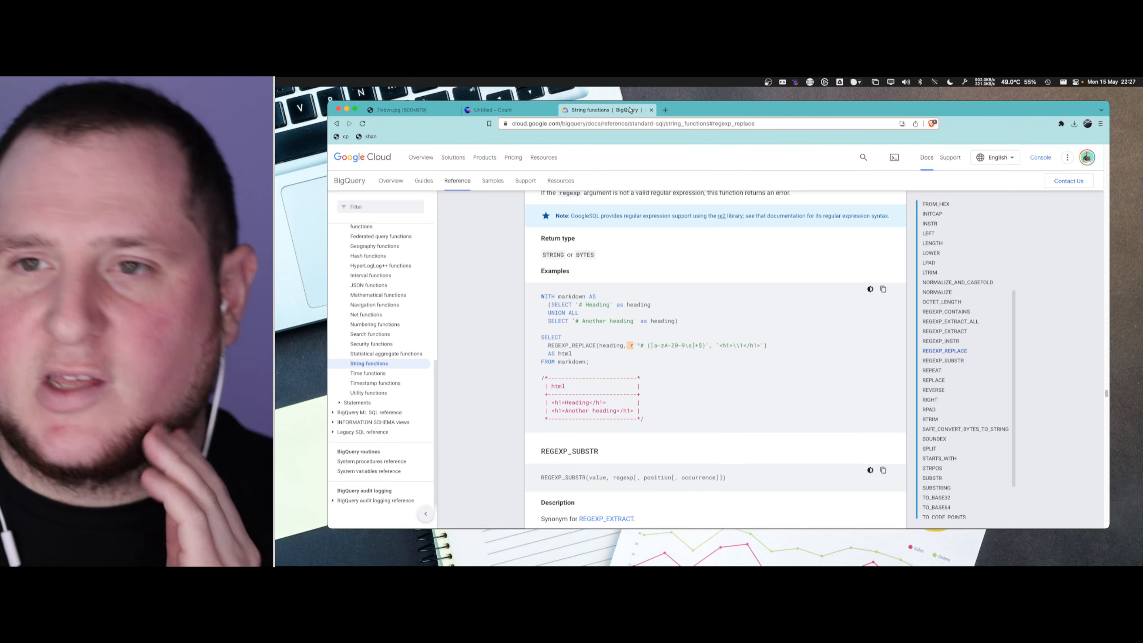
{"action": "left_click", "coordinate": [946, 312]}
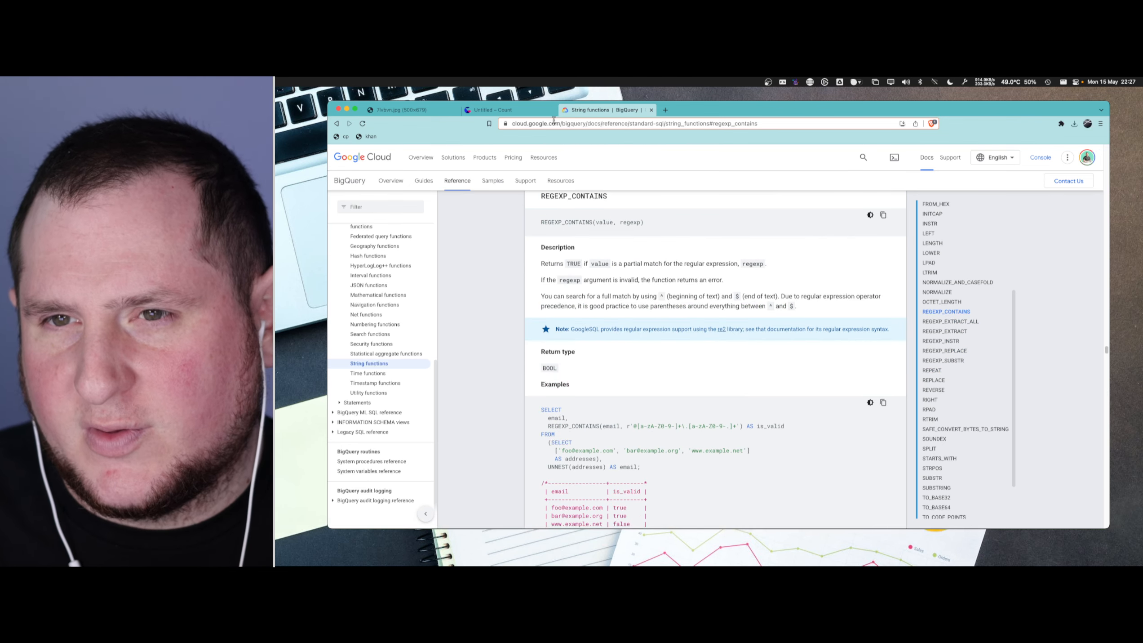
{"action": "scroll", "coordinate": [943, 311], "scroll_direction": "up", "scroll_amount": 5}
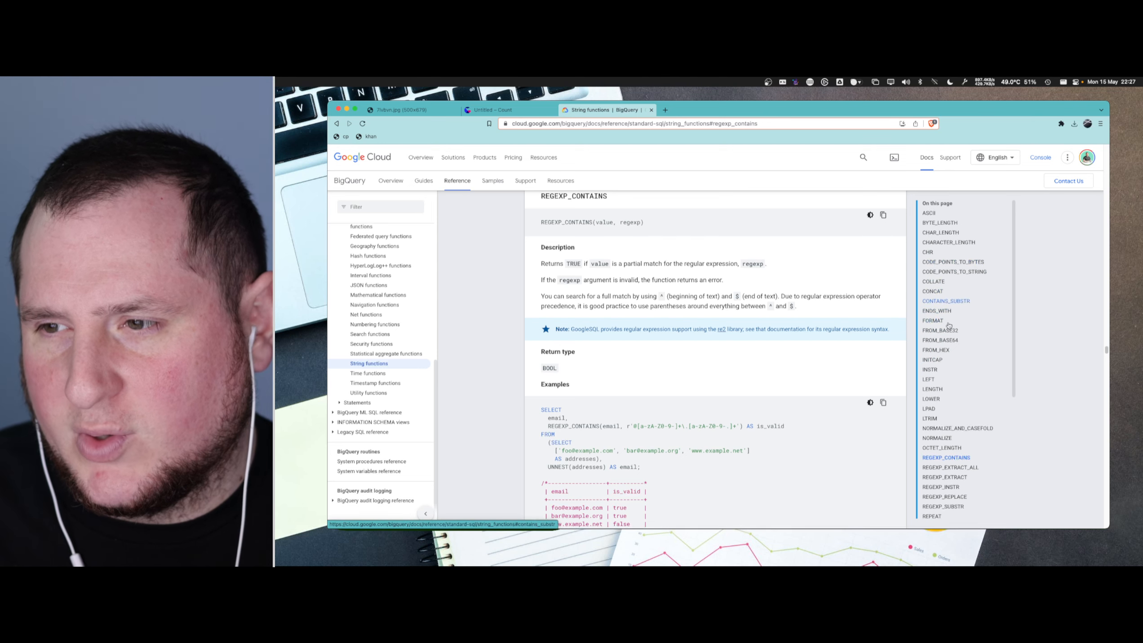
{"action": "scroll", "coordinate": [962, 319], "scroll_direction": "down", "scroll_amount": 5}
{"action": "left_click", "coordinate": [952, 315]}
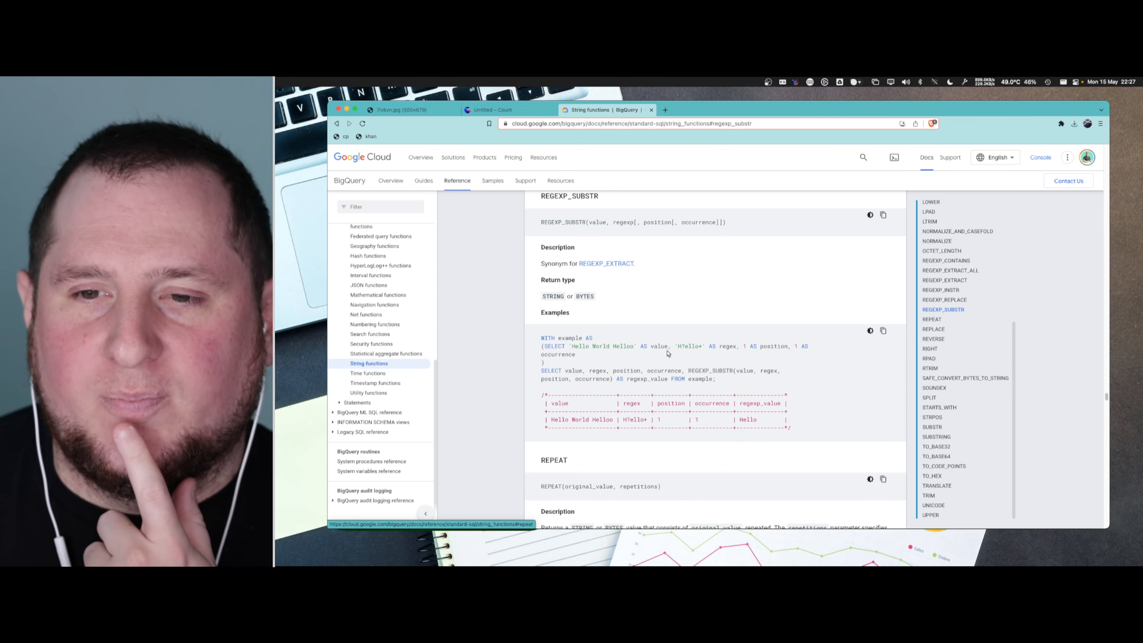
{"action": "scroll", "coordinate": [641, 354], "scroll_direction": "down", "scroll_amount": 1}
{"action": "scroll", "coordinate": [640, 354], "scroll_direction": "up", "scroll_amount": 2}
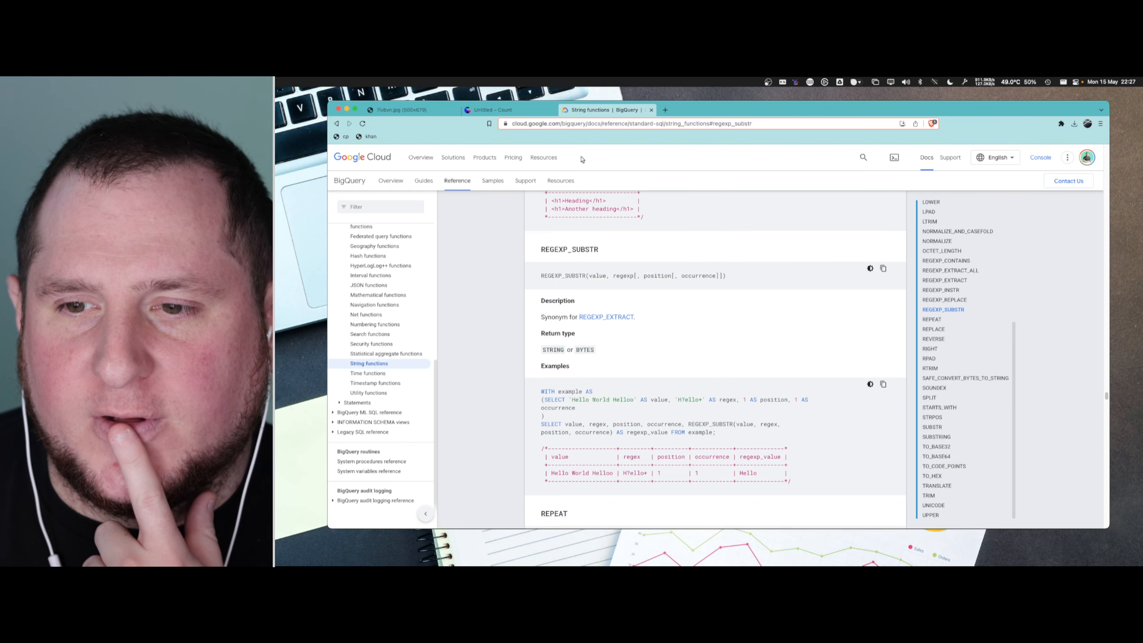
- Check the REGEXP_CONTAINS call in the words query, and read the REGEXP_INSTR and REGEXP_EXTRACT_ALL entries in the BigQuery string functions documentation
{"action": "left_click", "coordinate": [493, 110]}
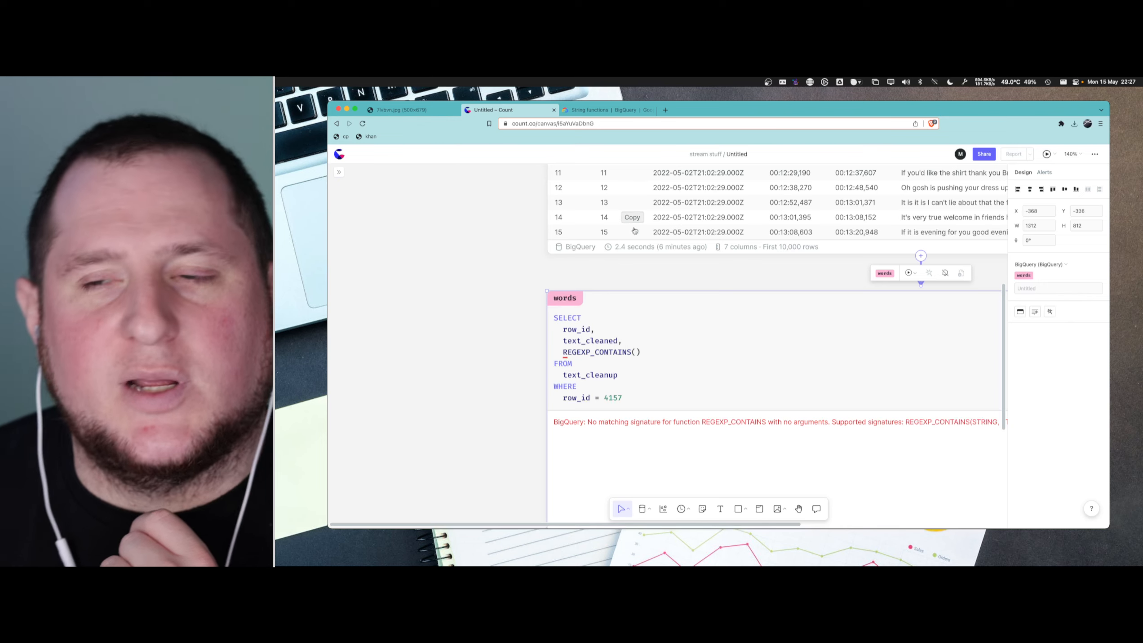
{"action": "left_click", "coordinate": [669, 361]}
{"action": "double_click", "coordinate": [629, 352]}
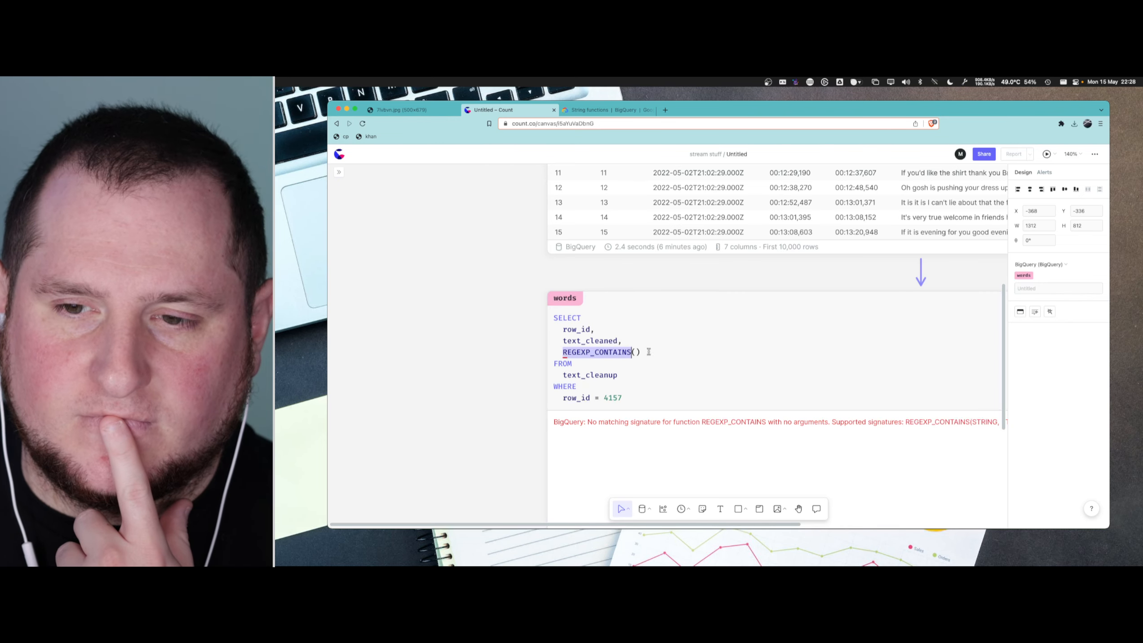
{"action": "left_click", "coordinate": [648, 109]}
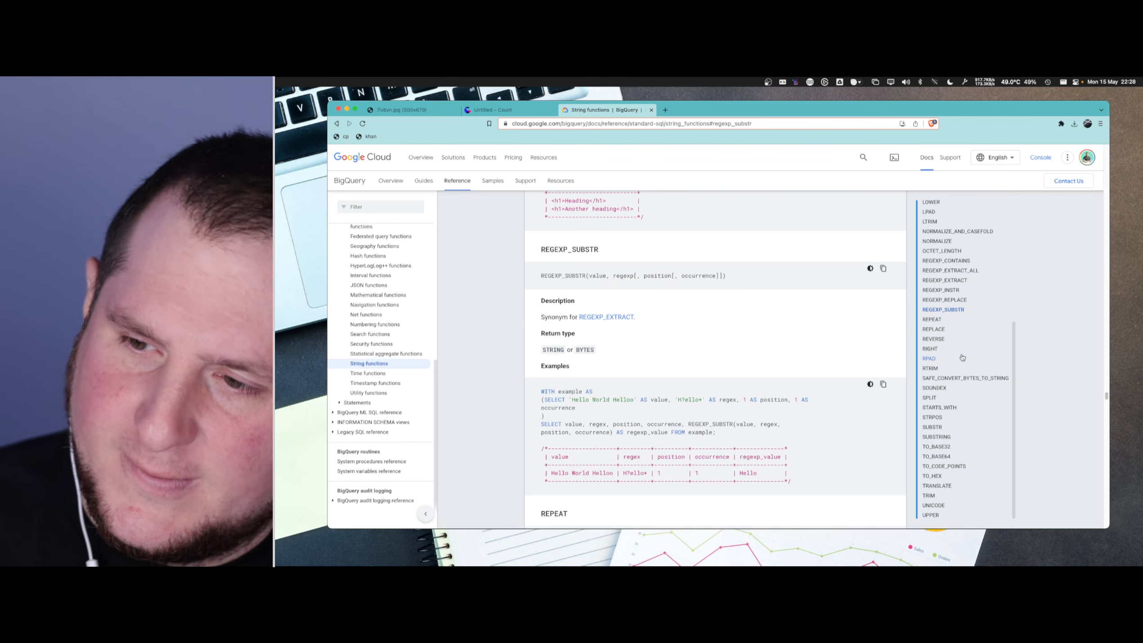
{"action": "left_click", "coordinate": [954, 292]}
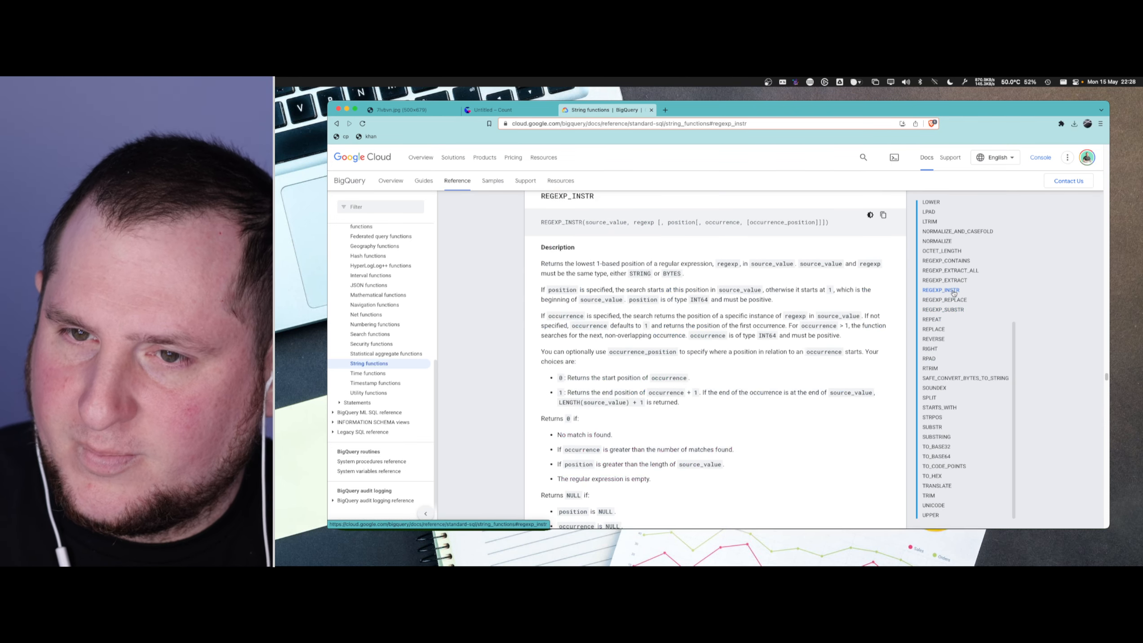
{"action": "scroll", "coordinate": [649, 292], "scroll_direction": "up", "scroll_amount": 1}
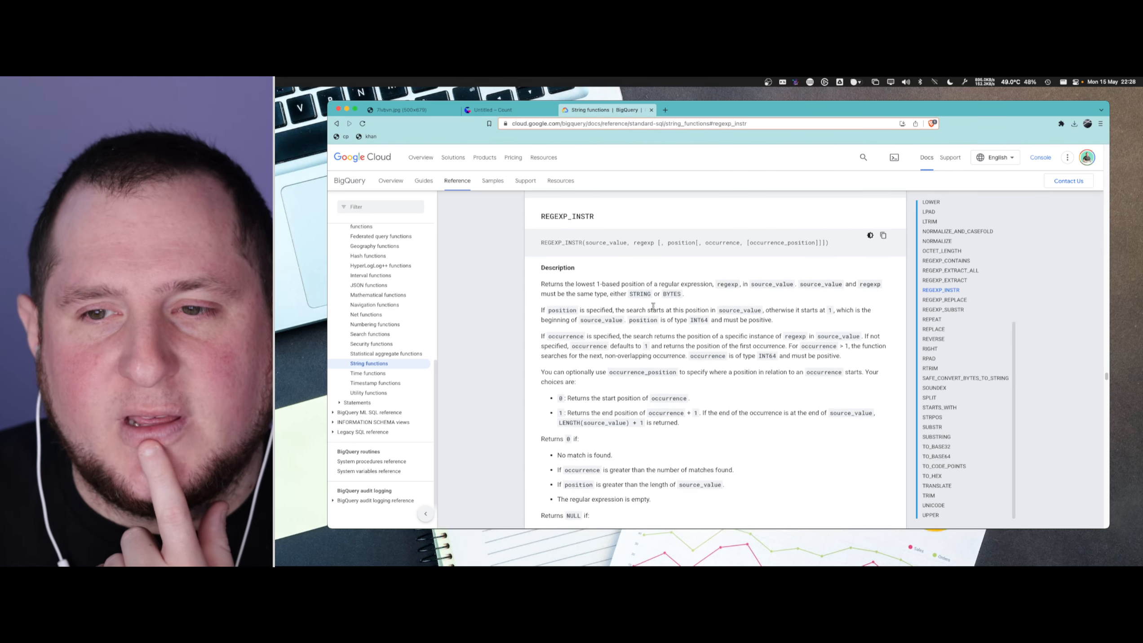
{"action": "left_click", "coordinate": [948, 271]}
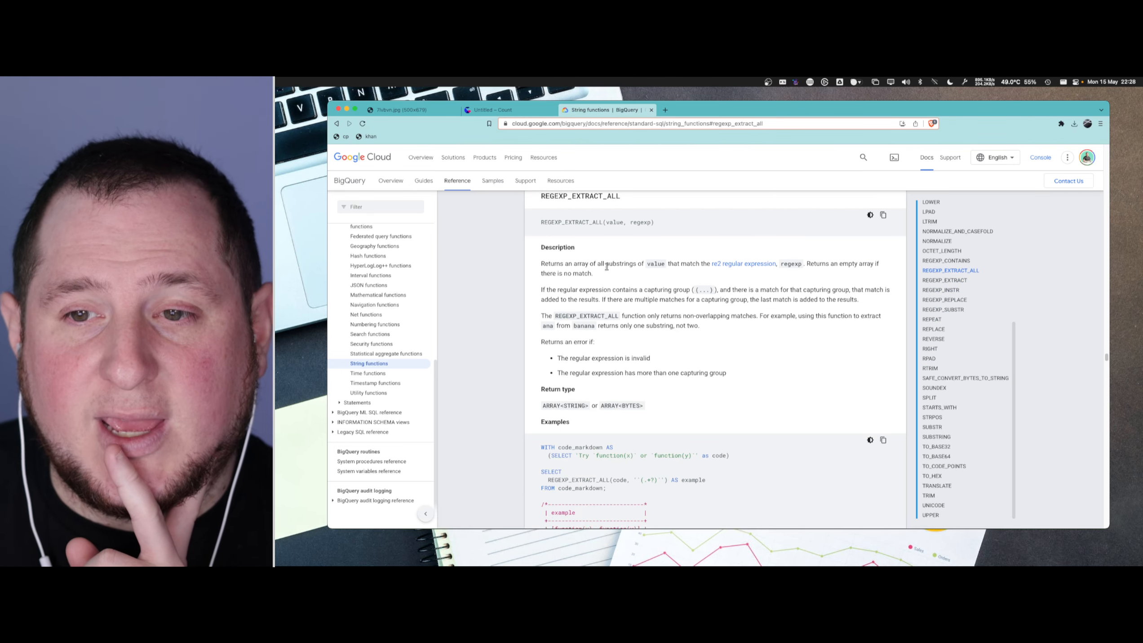
{"action": "left_click_drag", "start_coordinate": [606, 264], "coordinate": [687, 263]}
{"action": "left_click", "coordinate": [719, 290]}
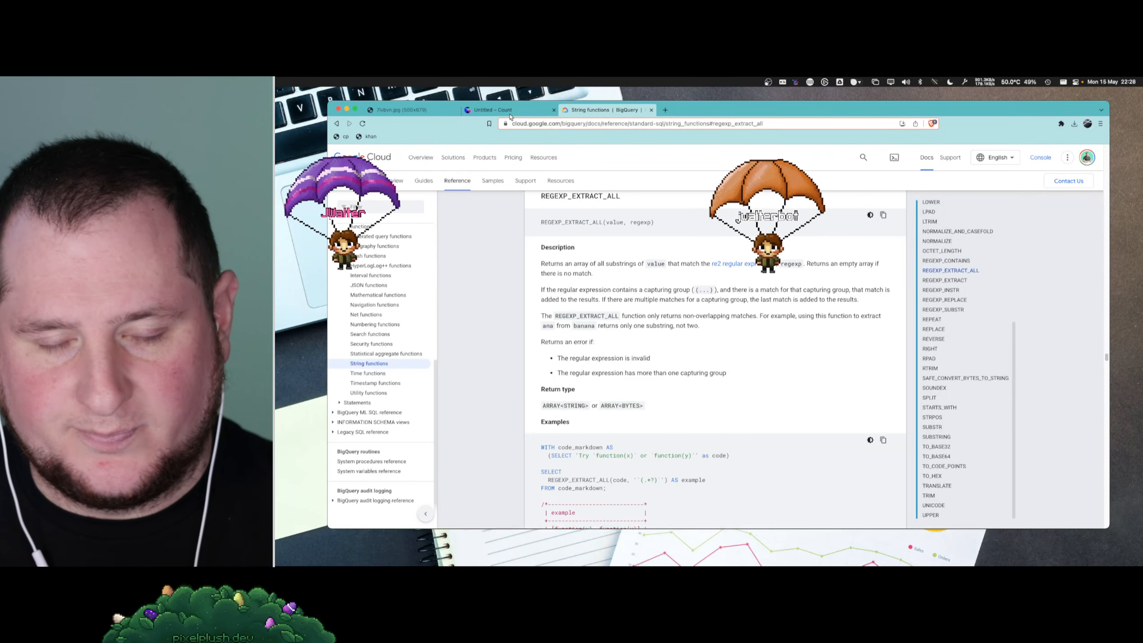
- Replace REGEXP_CONTAINS with REGEXP_EXTRACT_ALL in the Count canvas's words query, keeping the empty parentheses
{"action": "left_click", "coordinate": [504, 110]}
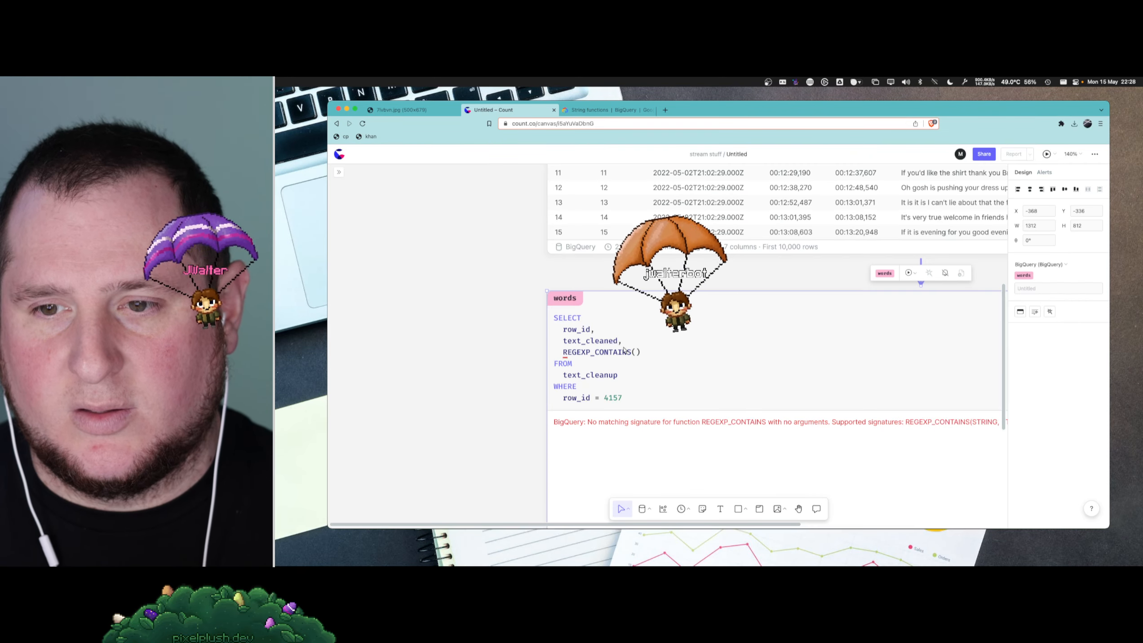
{"action": "left_click", "coordinate": [601, 110]}
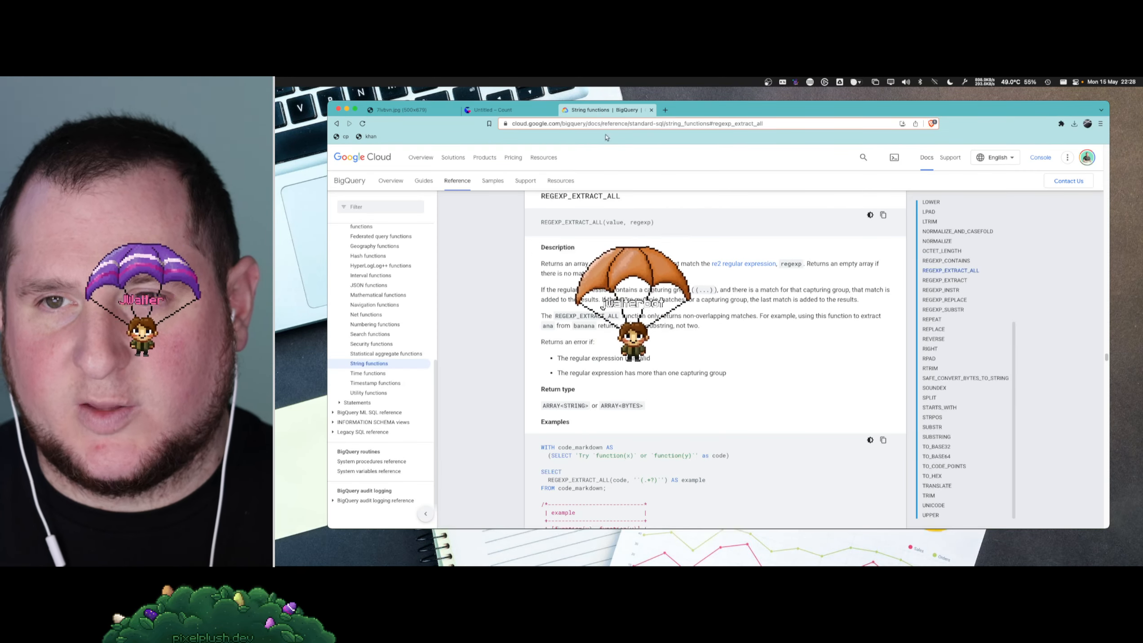
{"action": "left_click", "coordinate": [524, 113]}
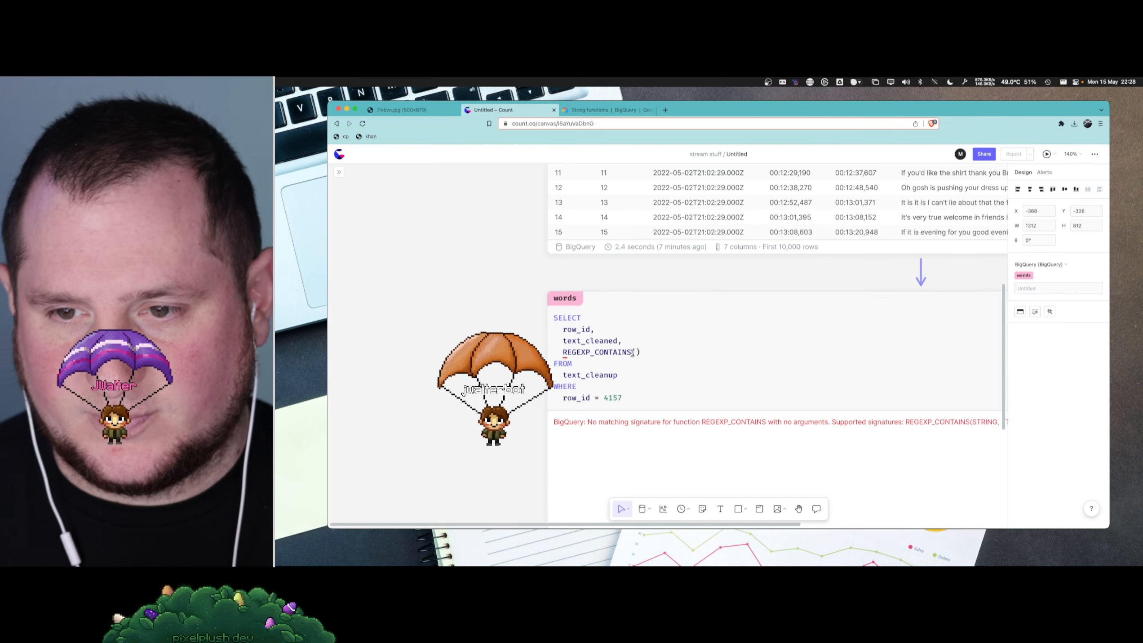
{"action": "left_click_drag", "start_coordinate": [631, 352], "coordinate": [604, 352]}
{"action": "key", "text": "BackSpace"}
{"action": "key", "text": "BackSpace"}
{"action": "key", "text": "BackSpace"}
{"action": "type", "text": "EXTRACT_AL"}
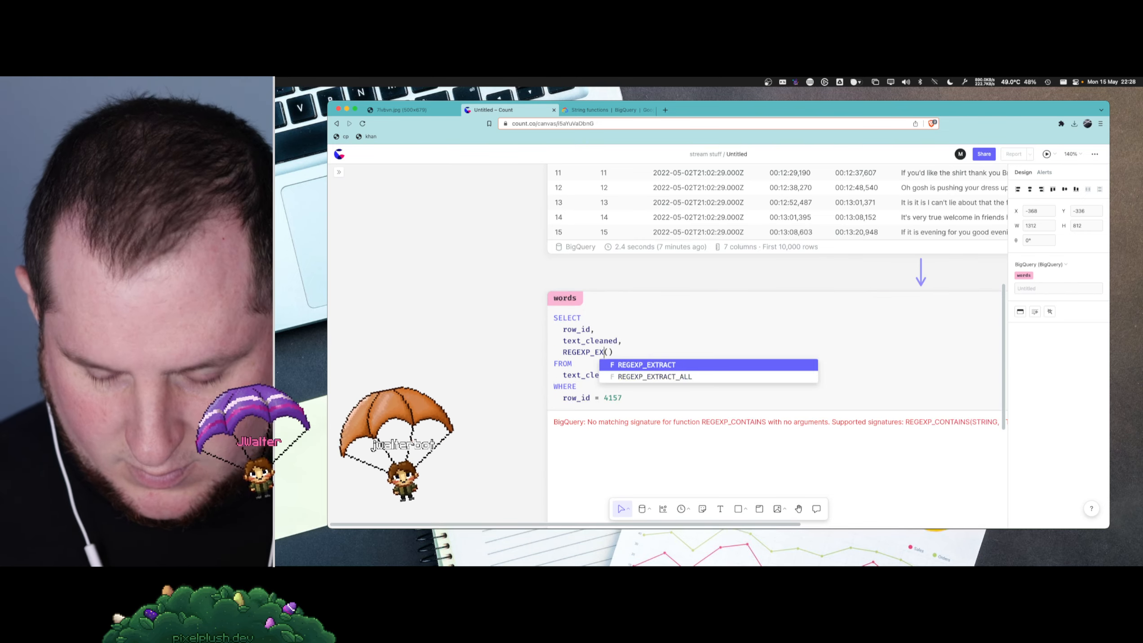
{"action": "type", "text": "L"}
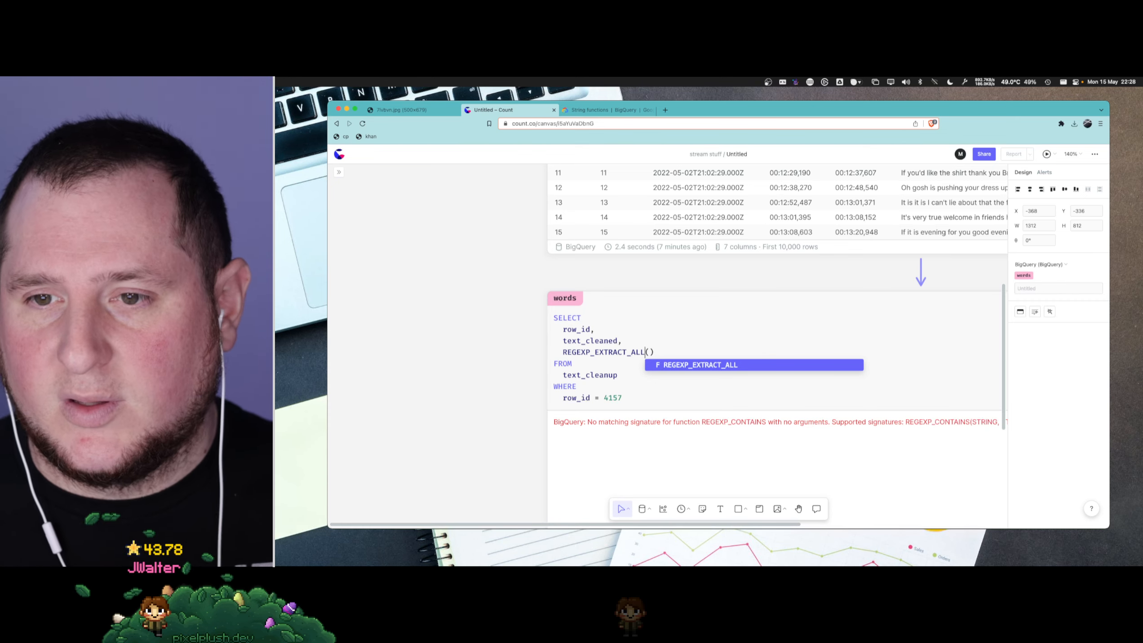
- Give REGEXP_EXTRACT_ALL the arguments text_cleaned and r'all', and run the words query
{"action": "left_click", "coordinate": [652, 352]}
{"action": "left_click", "coordinate": [607, 109]}
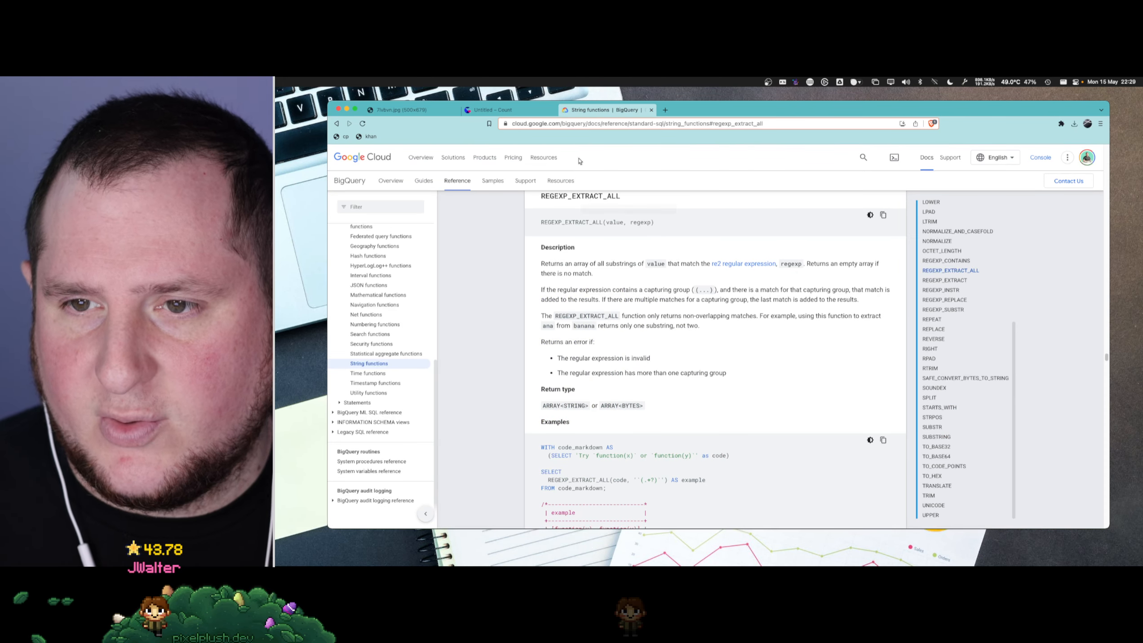
{"action": "left_click", "coordinate": [523, 111]}
{"action": "left_click", "coordinate": [650, 351]}
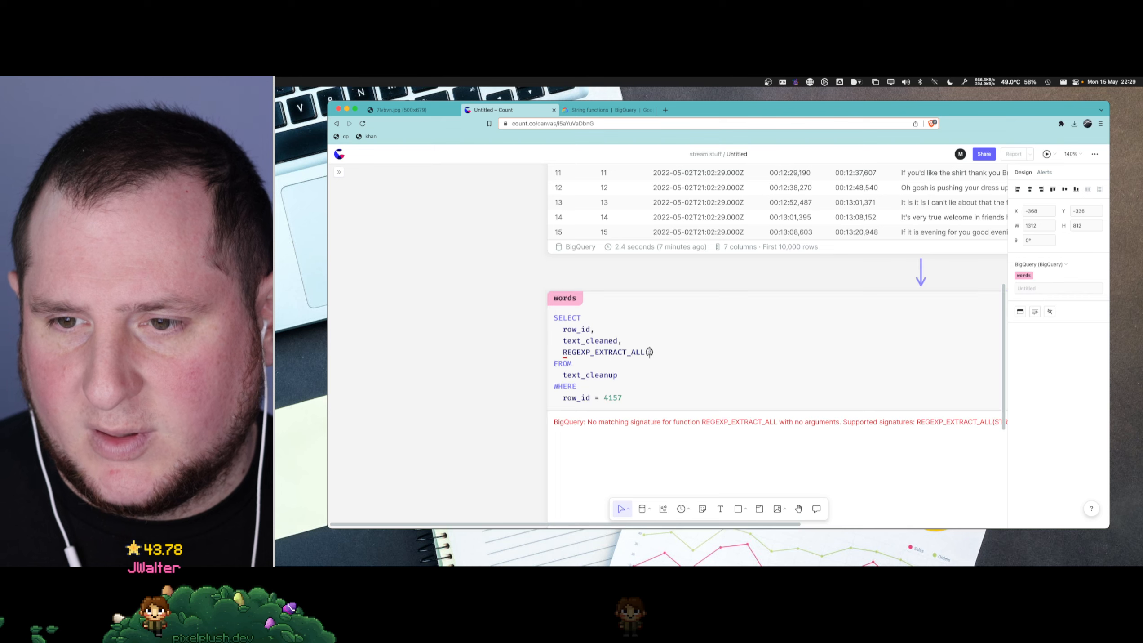
{"action": "type", "text": "text_"}
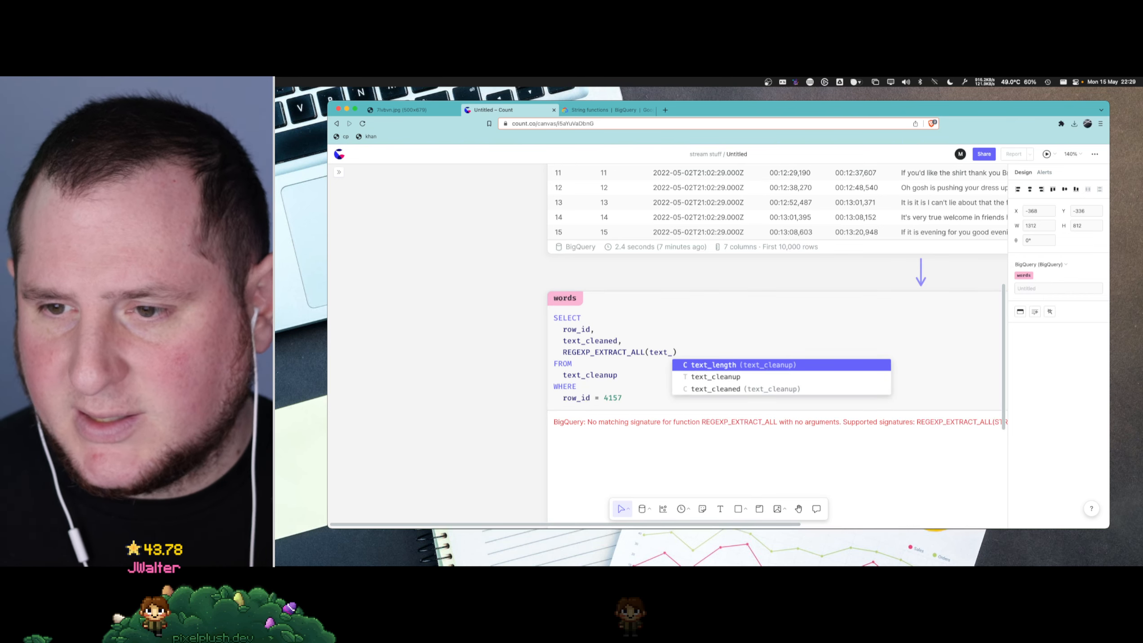
{"action": "key", "text": "Down"}
{"action": "key", "text": "Down"}
{"action": "key", "text": "Return"}
{"action": "type", "text": ", '"}
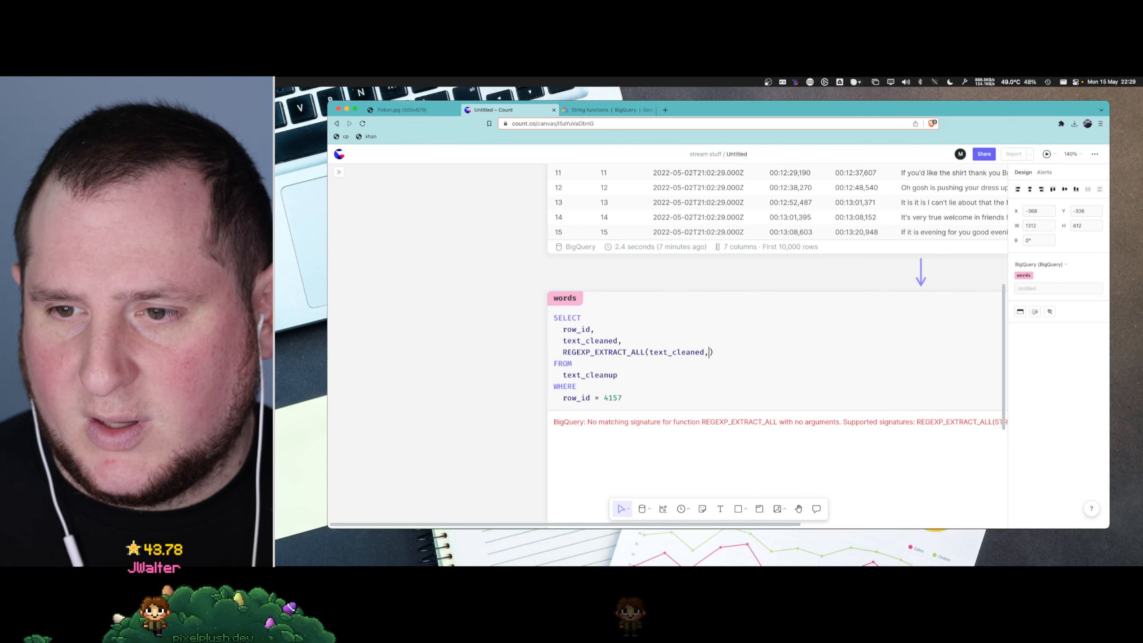
{"action": "key", "text": "Left"}
{"action": "type", "text": "r"}
{"action": "key", "text": "Right"}
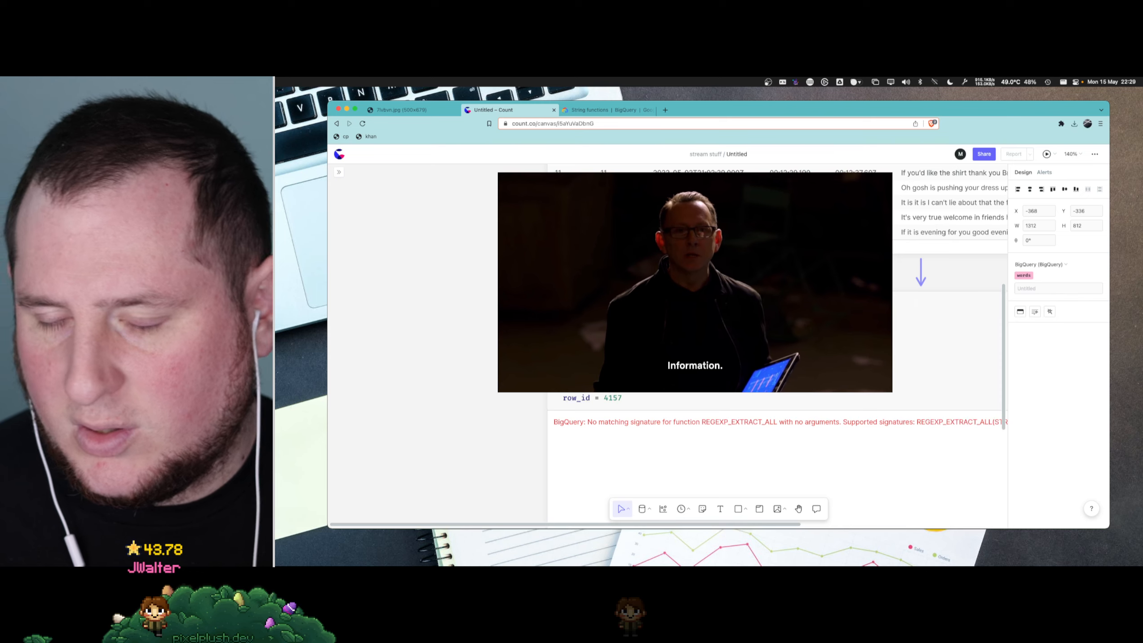
{"action": "key", "text": "super+Return"}
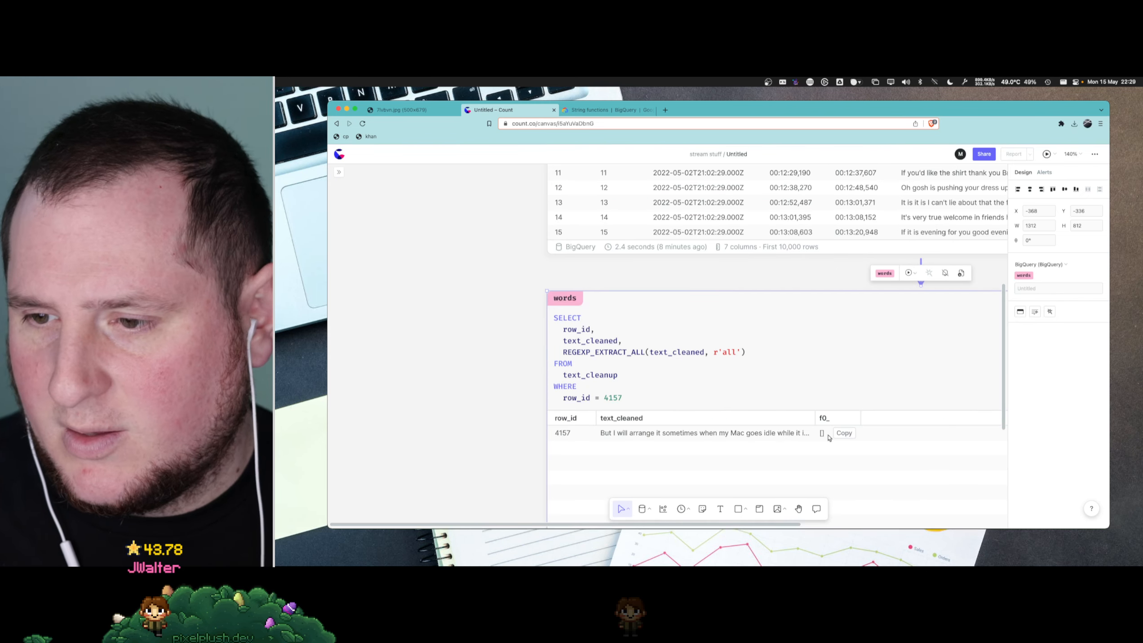
- Add an AS alias beginning with word_ar after the REGEXP_EXTRACT_ALL expression in the words query
{"action": "left_click", "coordinate": [764, 352]}
{"action": "type", "text": "AS word_arr"}
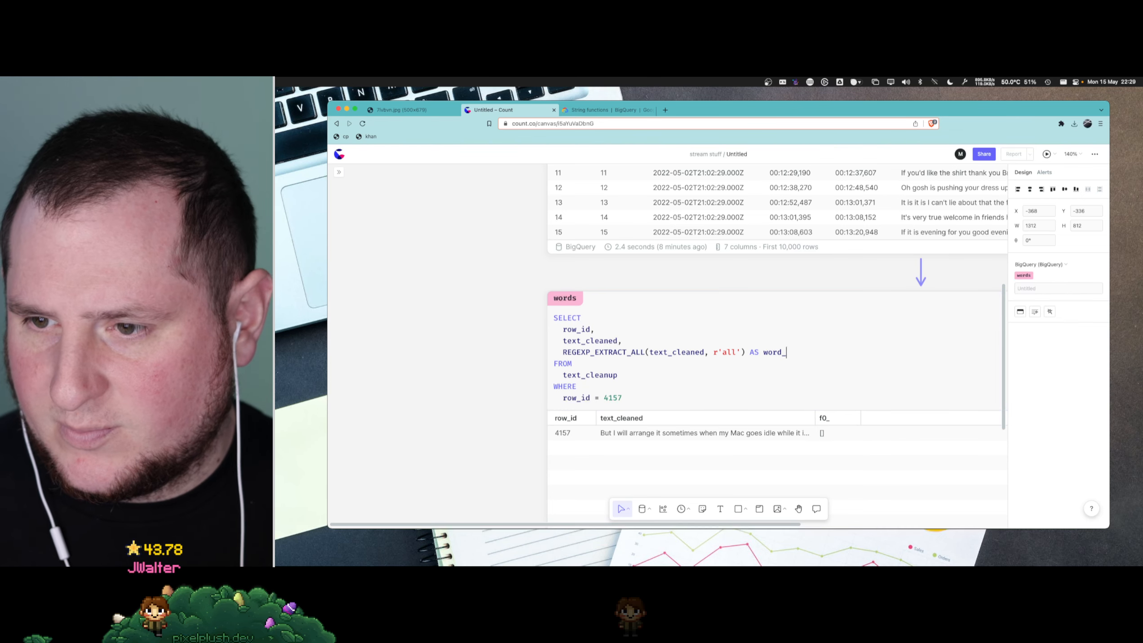
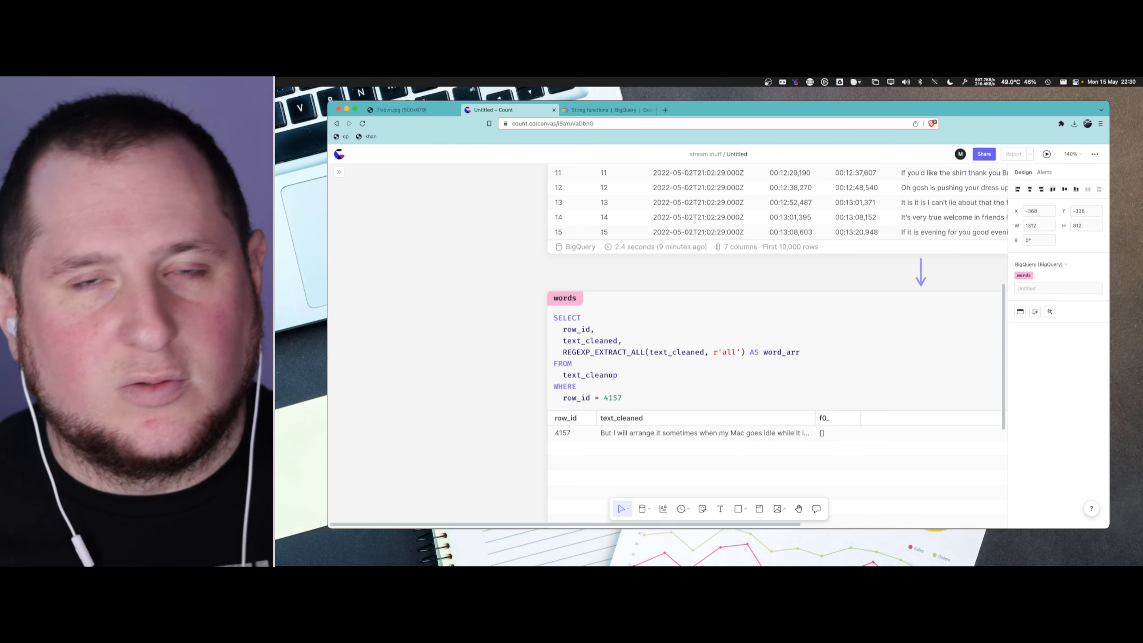
- Replace the regular expression in the words query's REGEXP_EXTRACT_ALL with r'[a-Z]{1,}' and run the query
{"action": "double_click", "coordinate": [728, 352]}
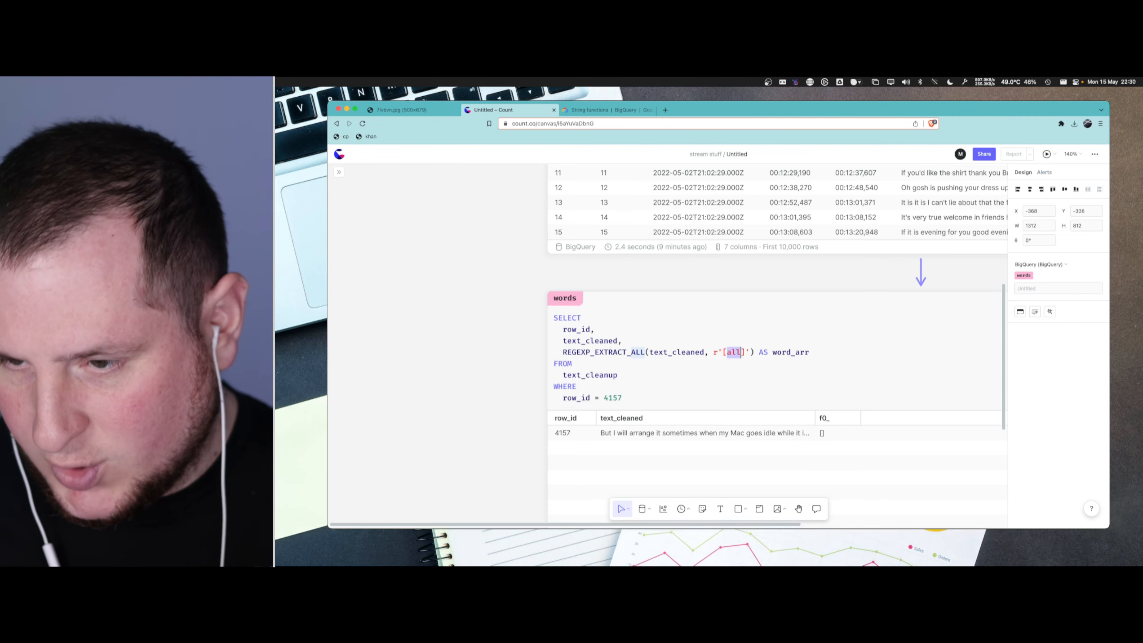
{"action": "type", "text": "[]"}
{"action": "key", "text": "Left"}
{"action": "type", "text": "a-U"}
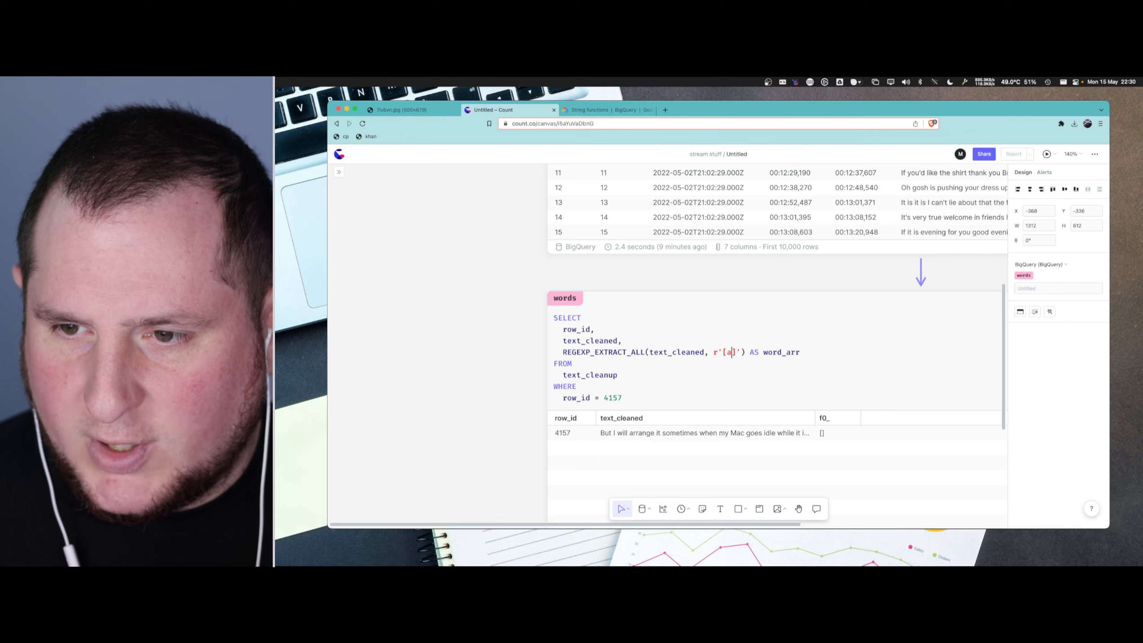
{"action": "key", "text": "BackSpace"}
{"action": "type", "text": "Z]"}
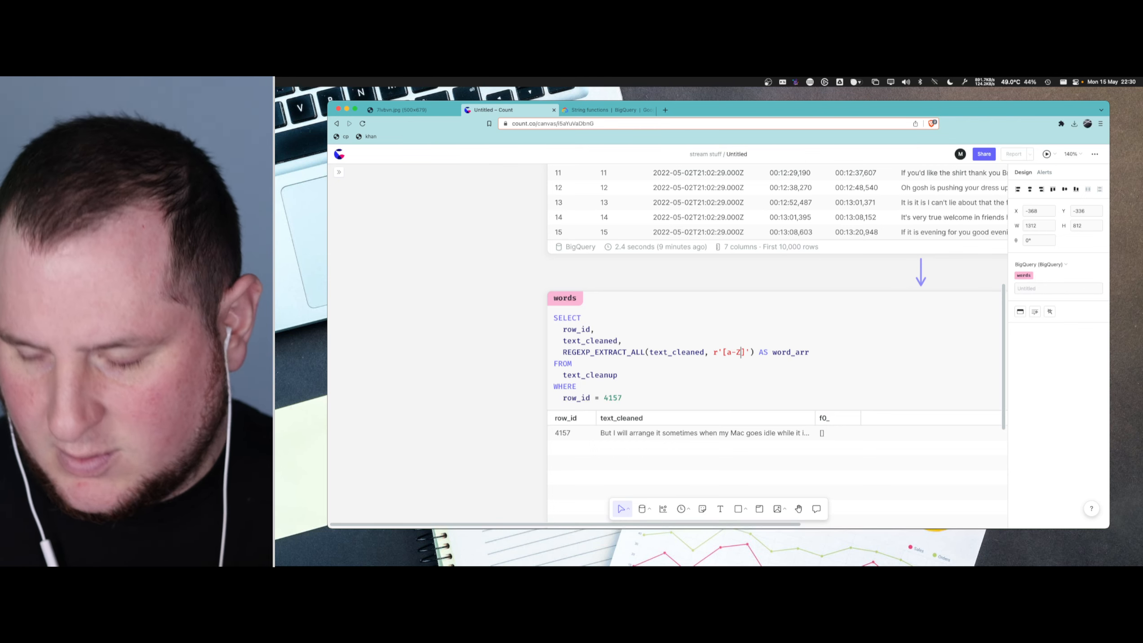
{"action": "type", "text": "{}"}
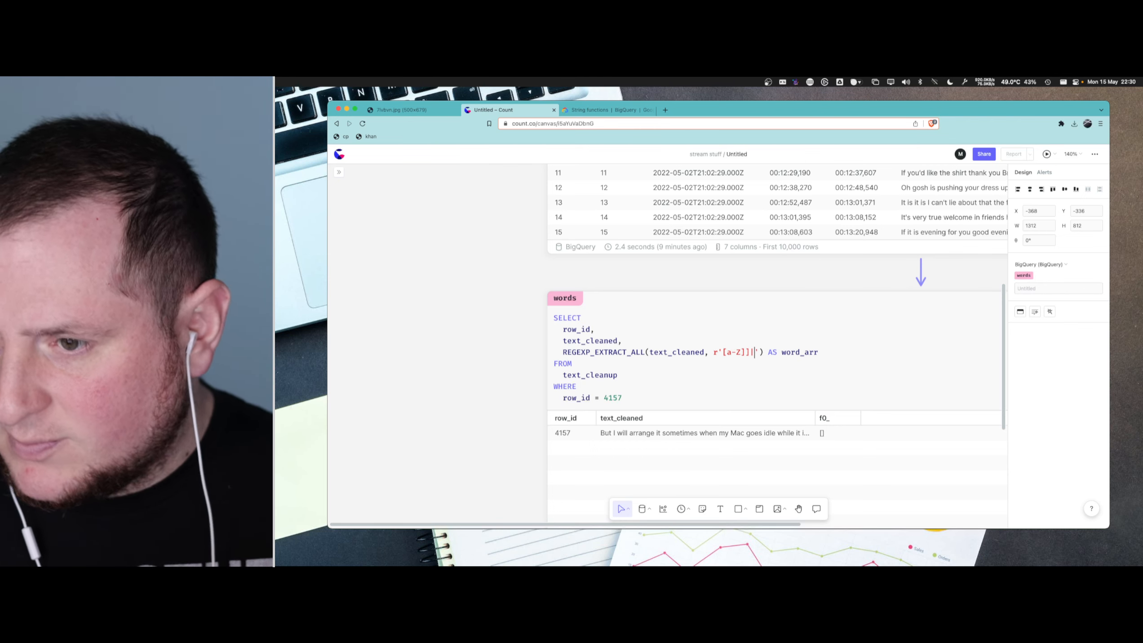
{"action": "key", "text": "Left"}
{"action": "type", "text": "1,"}
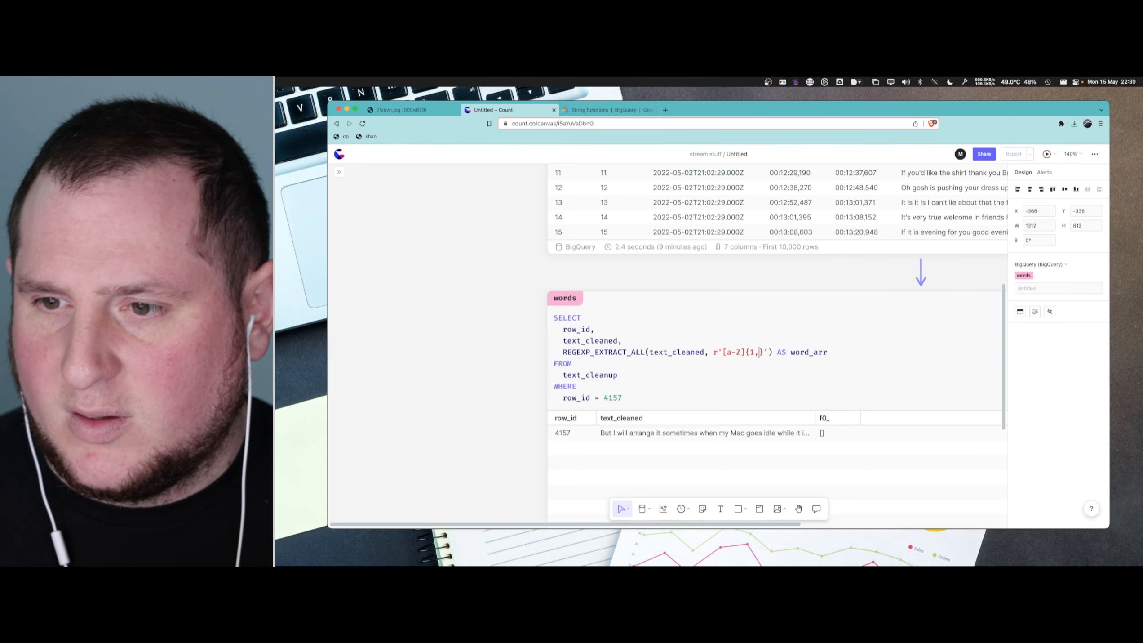
{"action": "key", "text": "super+Return"}
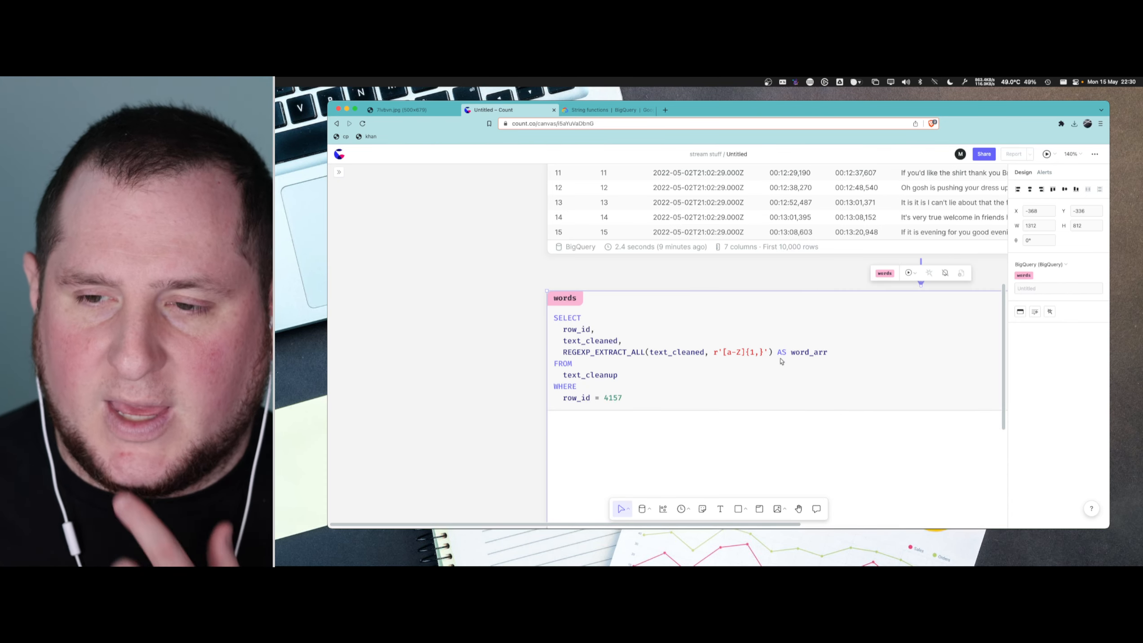
- Change the character class in the regular expression to [a-z], run the words query, and quit the Mail app
{"action": "left_click", "coordinate": [744, 359]}
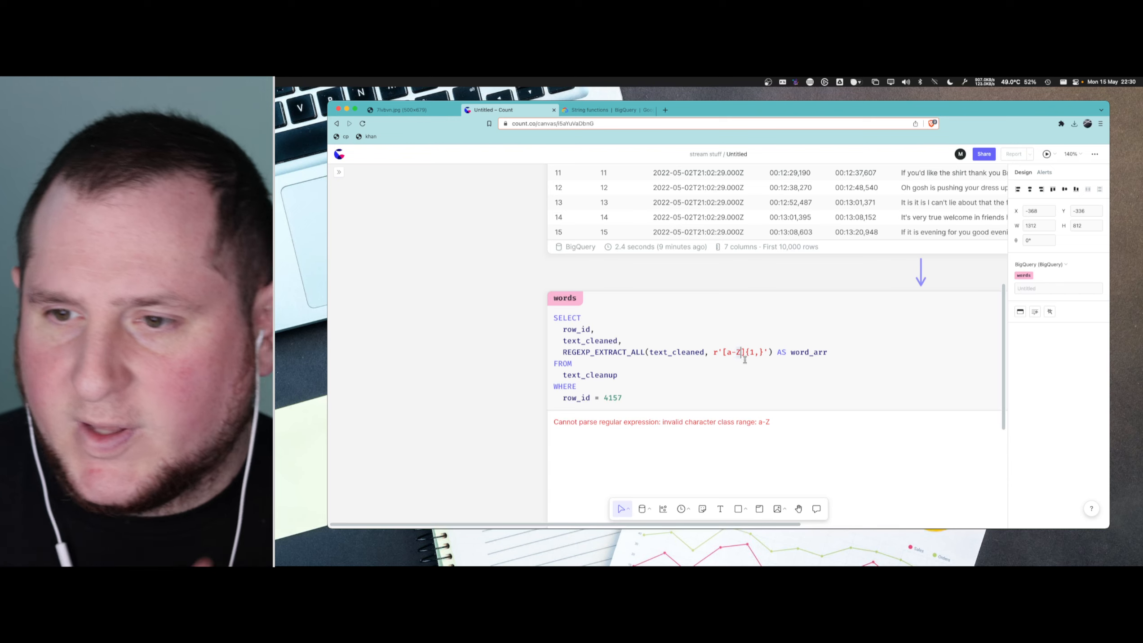
{"action": "key", "text": "BackSpace"}
{"action": "type", "text": "z"}
{"action": "key", "text": "Right"}
{"action": "key", "text": "Right"}
{"action": "key", "text": "Right"}
{"action": "key", "text": "Right"}
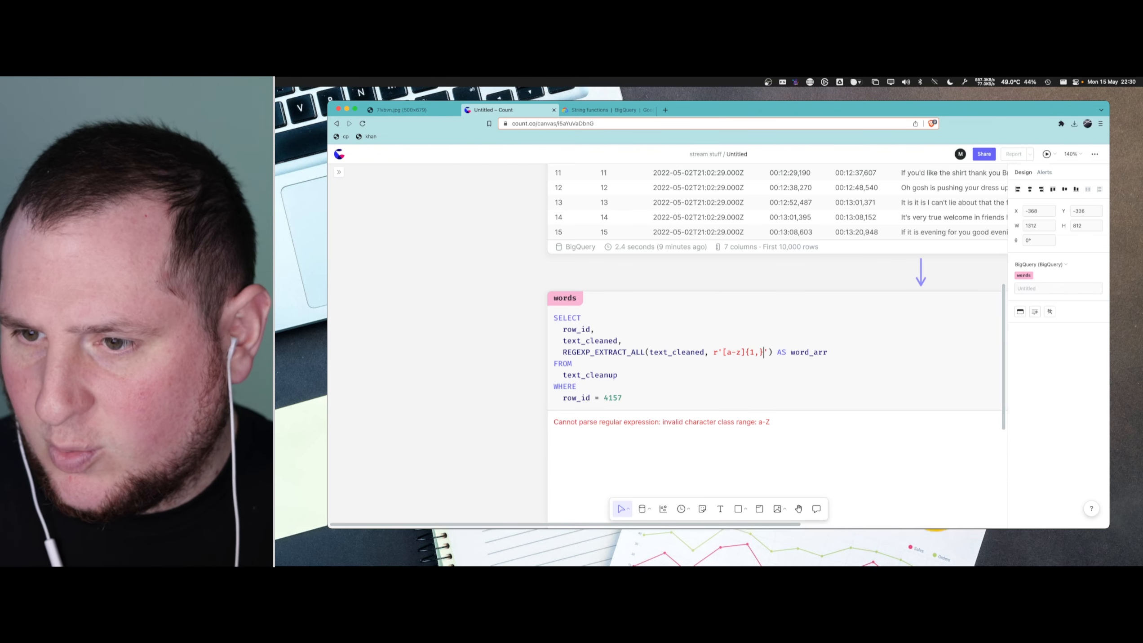
{"action": "key", "text": "super+Return"}
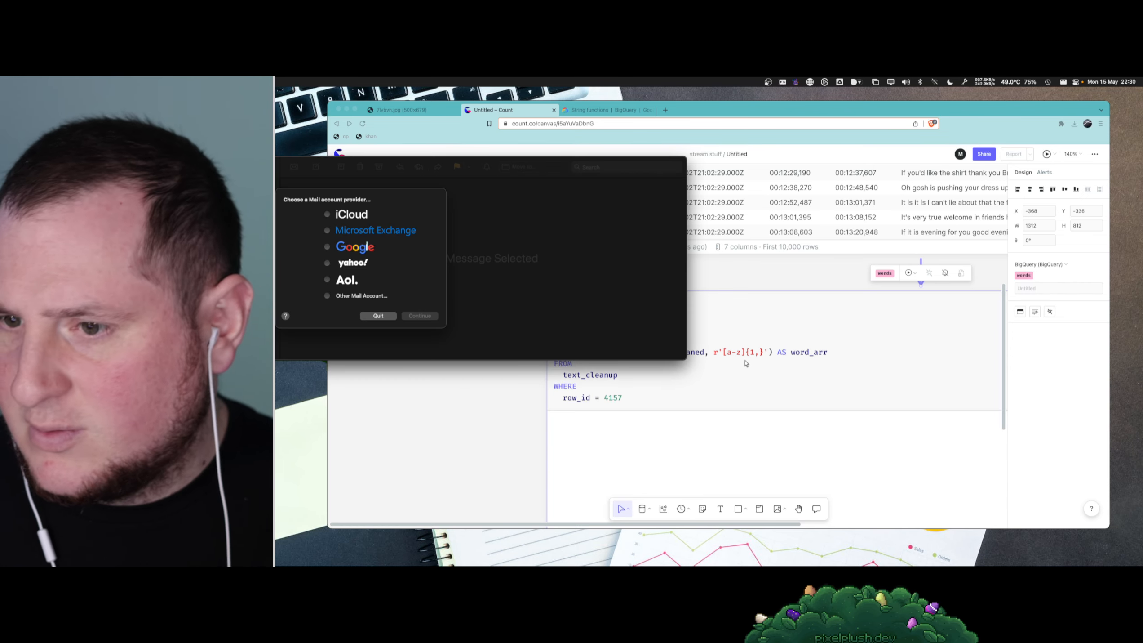
{"action": "key", "text": "super+q"}
{"action": "mouse_move", "coordinate": [512, 563]}
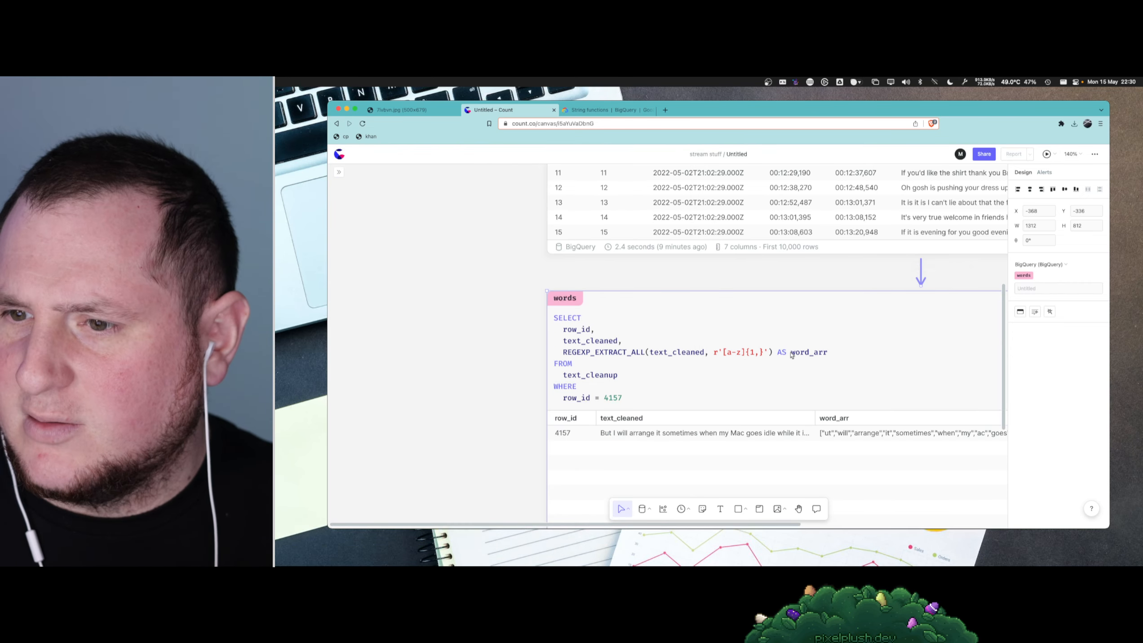
- Try appending \i inside the quoted pattern after {1,} and run the words query
{"action": "left_click", "coordinate": [764, 351]}
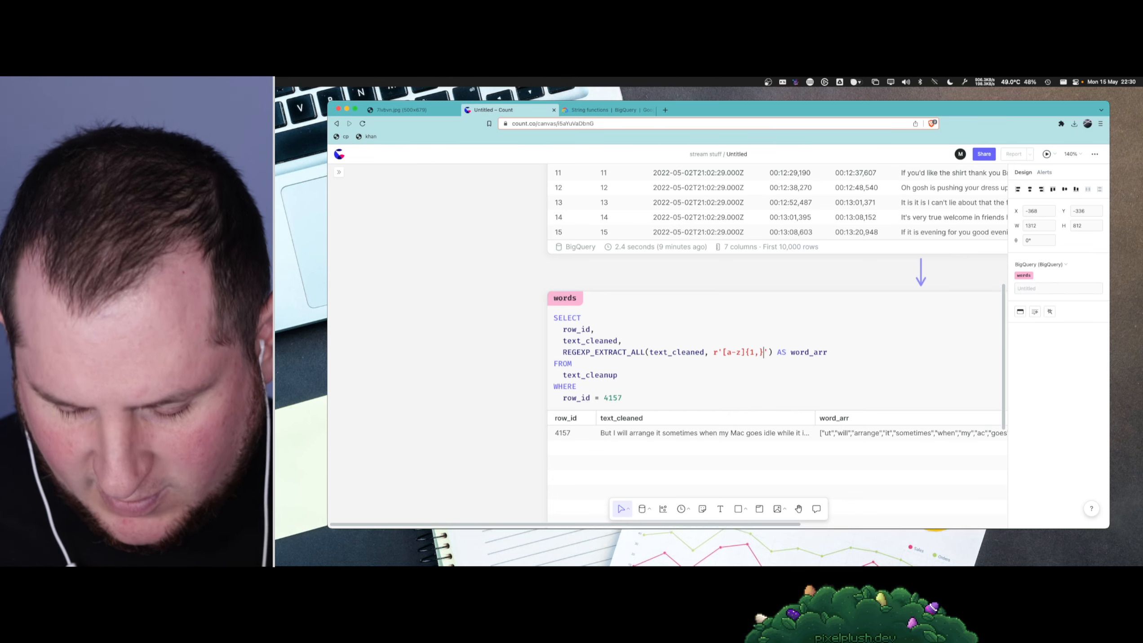
{"action": "type", "text": "\\i"}
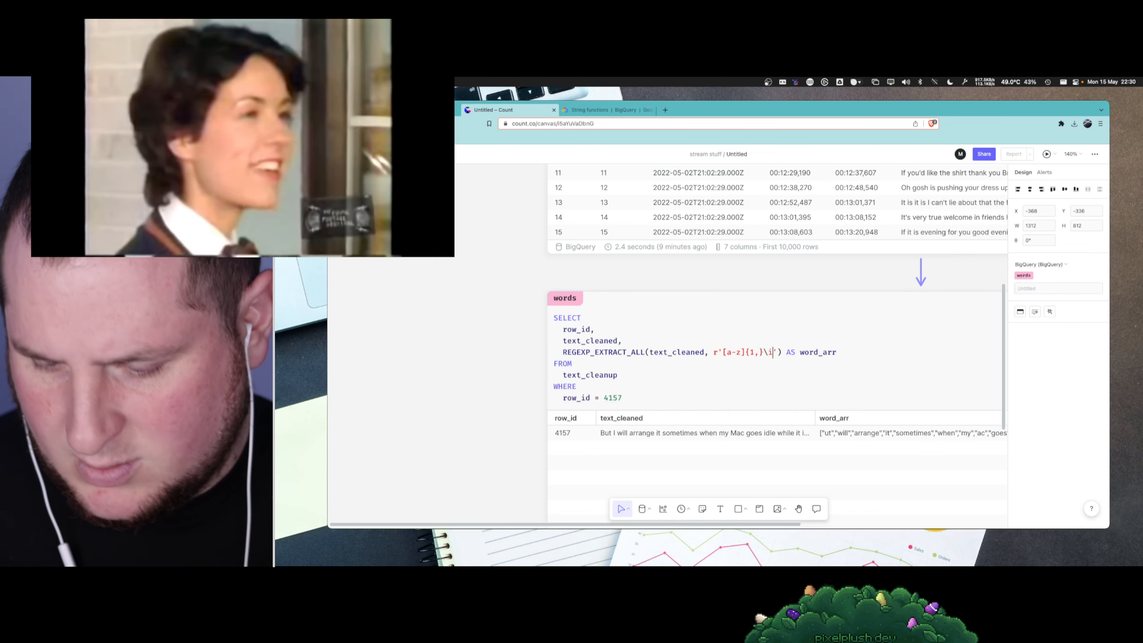
{"action": "key", "text": "super+Return"}
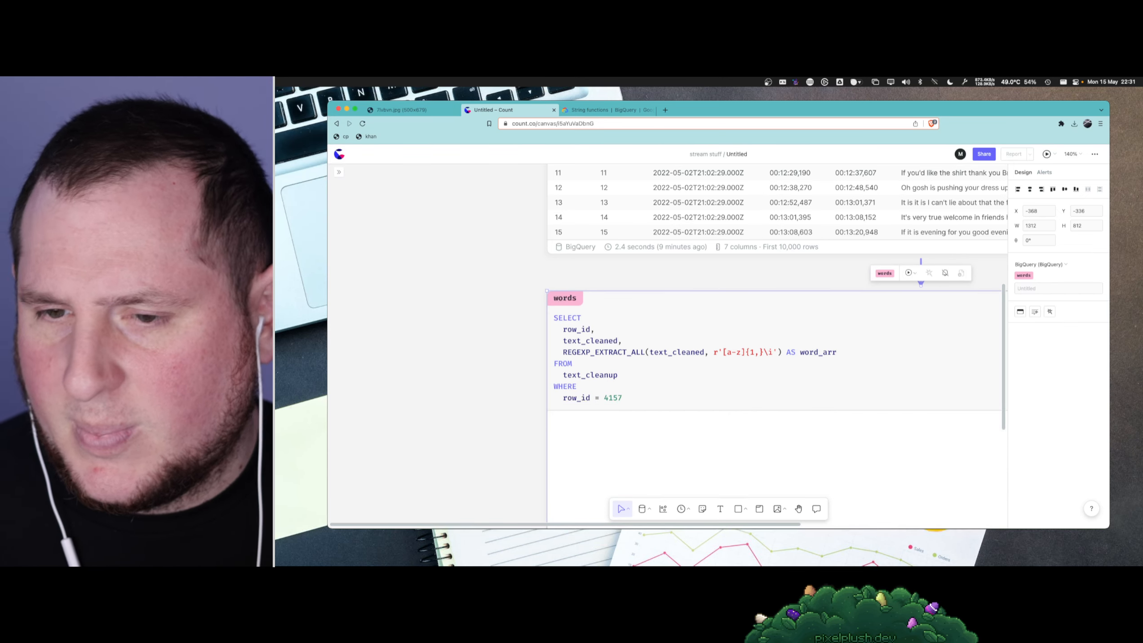
- Move \i from inside the regular expression to just after its closing quote
{"action": "left_click", "coordinate": [773, 354]}
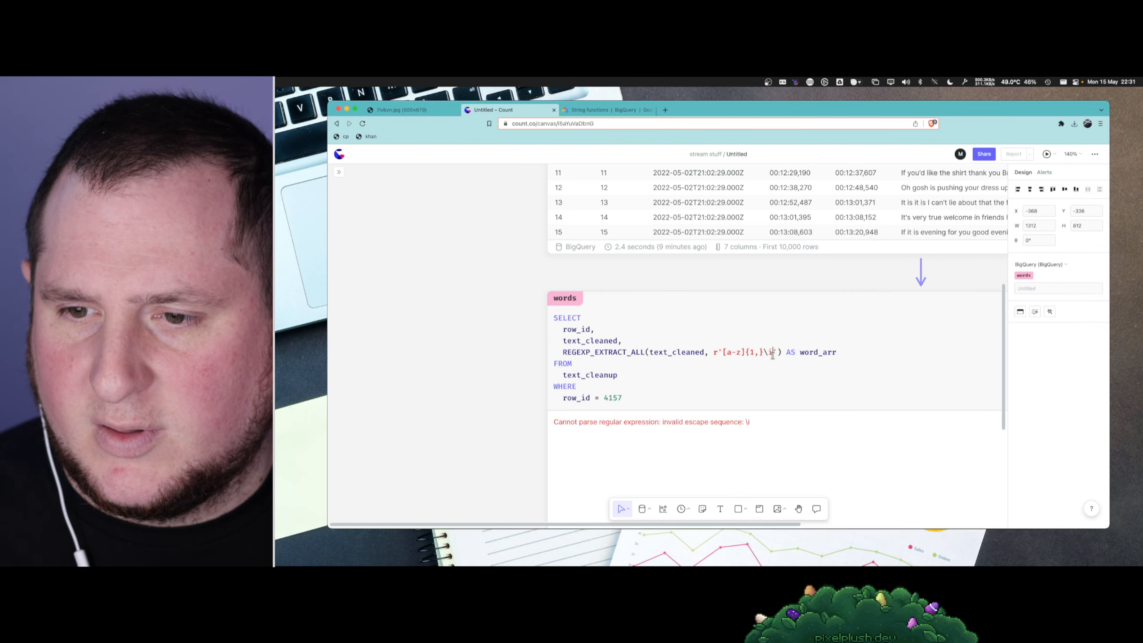
{"action": "key", "text": "BackSpace"}
{"action": "key", "text": "BackSpace"}
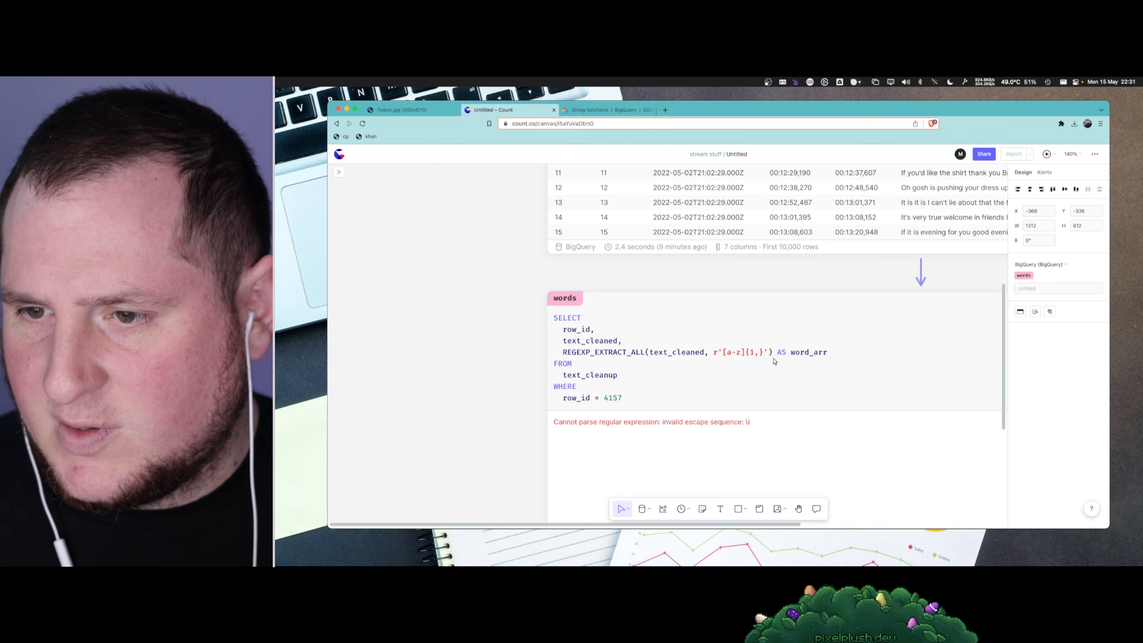
{"action": "type", "text": "\\i"}
{"action": "key", "text": "Escape"}
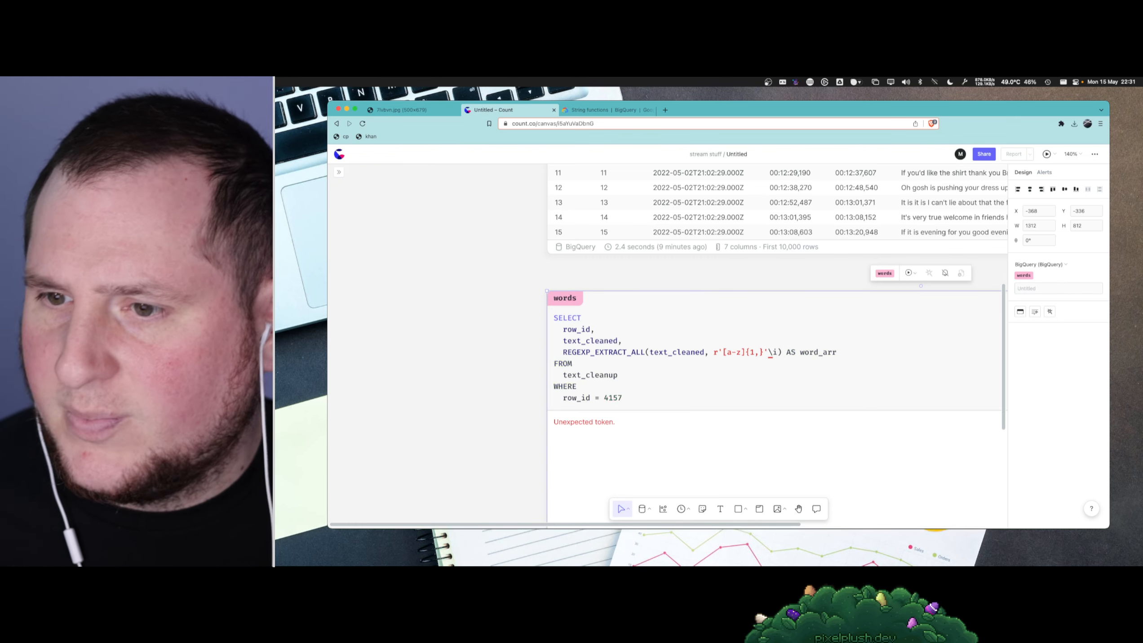
- Check the BigQuery string functions documentation, open its linked RE2 syntax reference, and read through the repetition, grouping and flag tables
{"action": "left_click", "coordinate": [598, 112]}
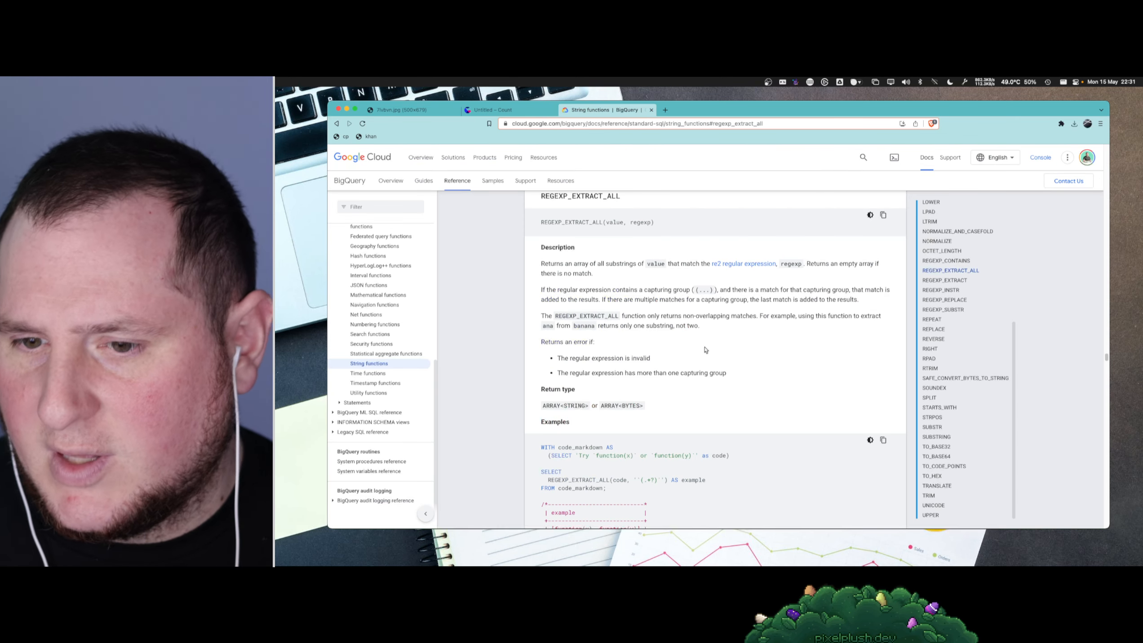
{"action": "scroll", "coordinate": [705, 350], "scroll_direction": "down", "scroll_amount": 2}
{"action": "scroll", "coordinate": [705, 349], "scroll_direction": "down", "scroll_amount": 3}
{"action": "scroll", "coordinate": [706, 372], "scroll_direction": "up", "scroll_amount": 5}
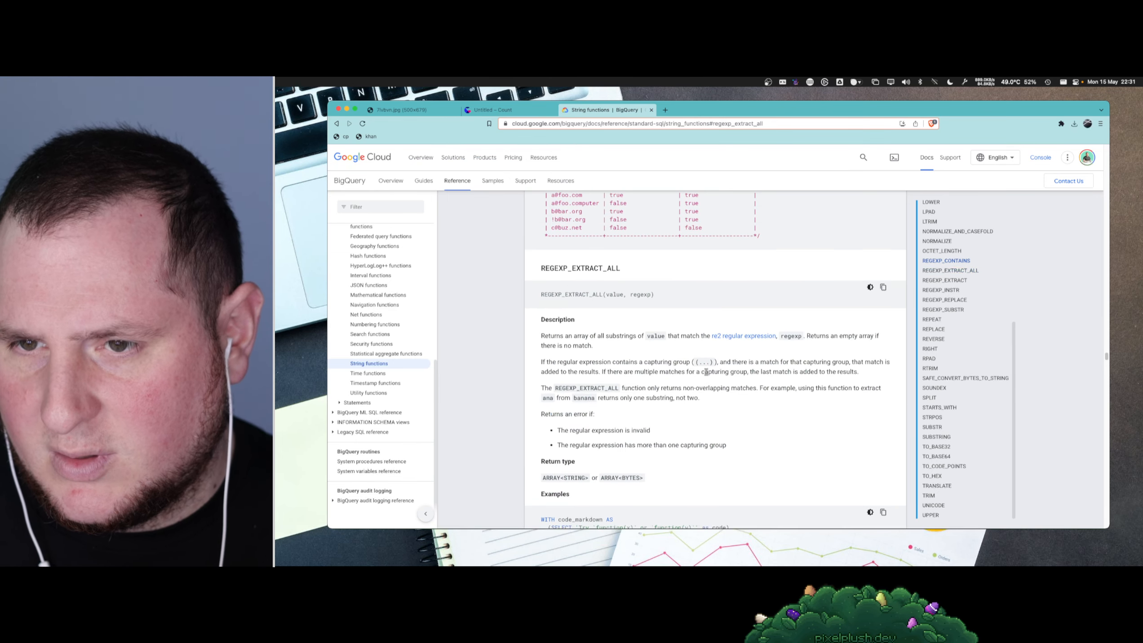
{"action": "scroll", "coordinate": [706, 371], "scroll_direction": "up", "scroll_amount": 10}
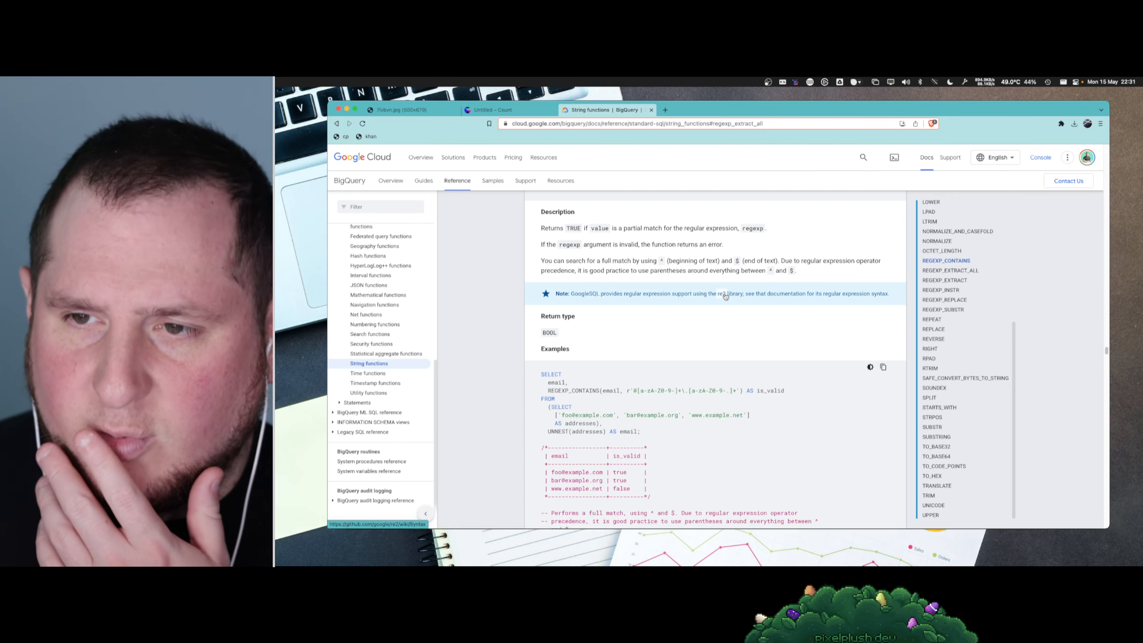
{"action": "left_click", "coordinate": [726, 295]}
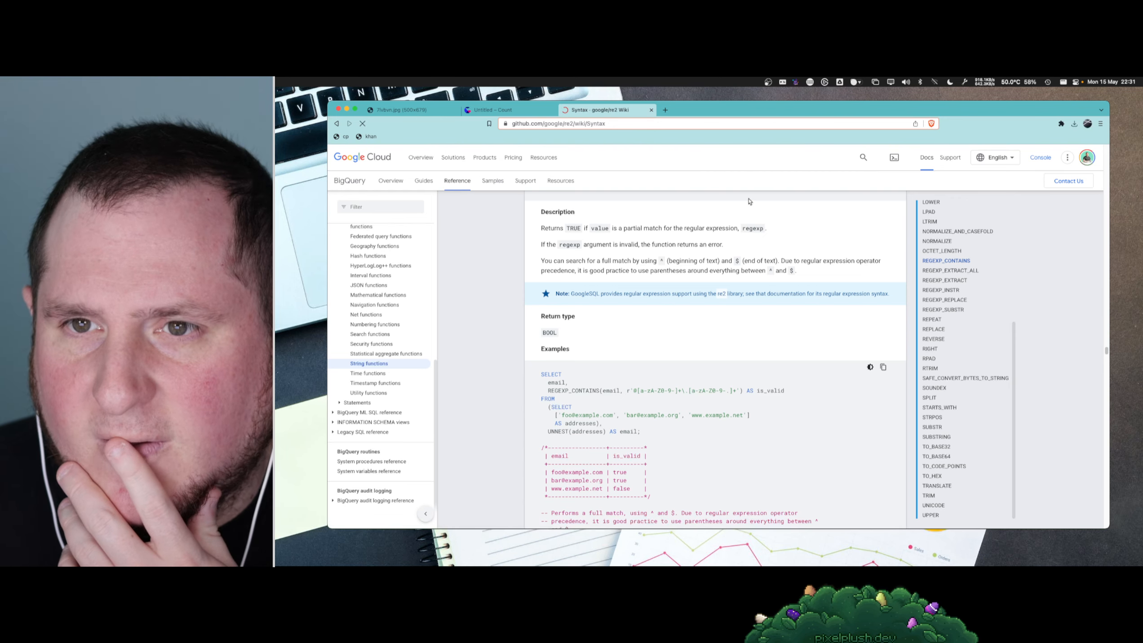
{"action": "scroll", "coordinate": [712, 333], "scroll_direction": "down", "scroll_amount": 5}
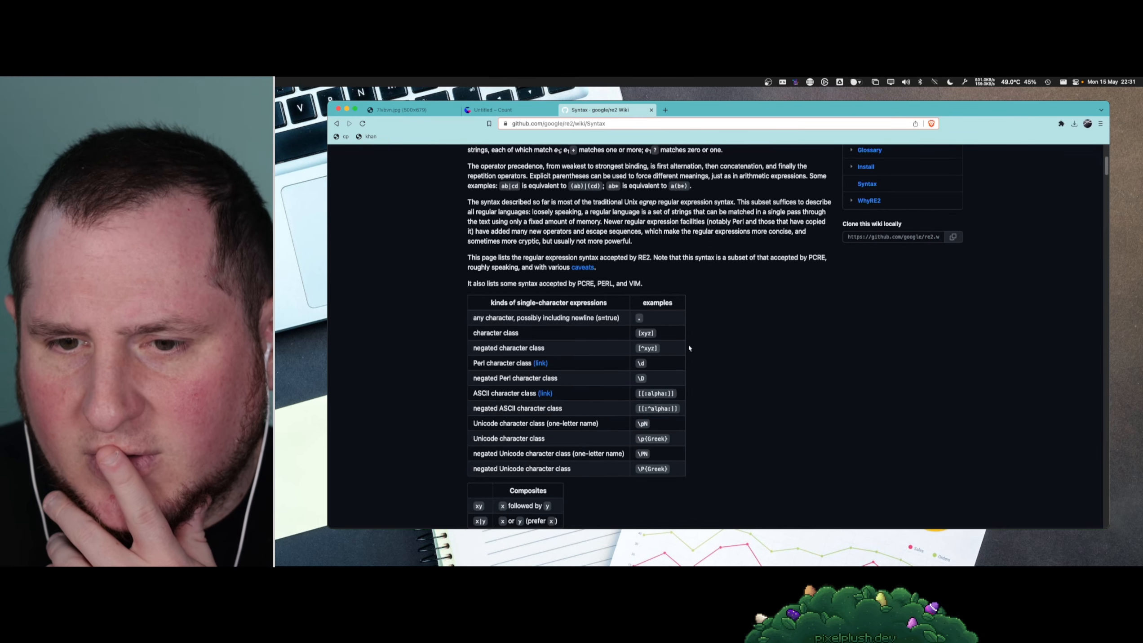
{"action": "scroll", "coordinate": [611, 395], "scroll_direction": "down", "scroll_amount": 8}
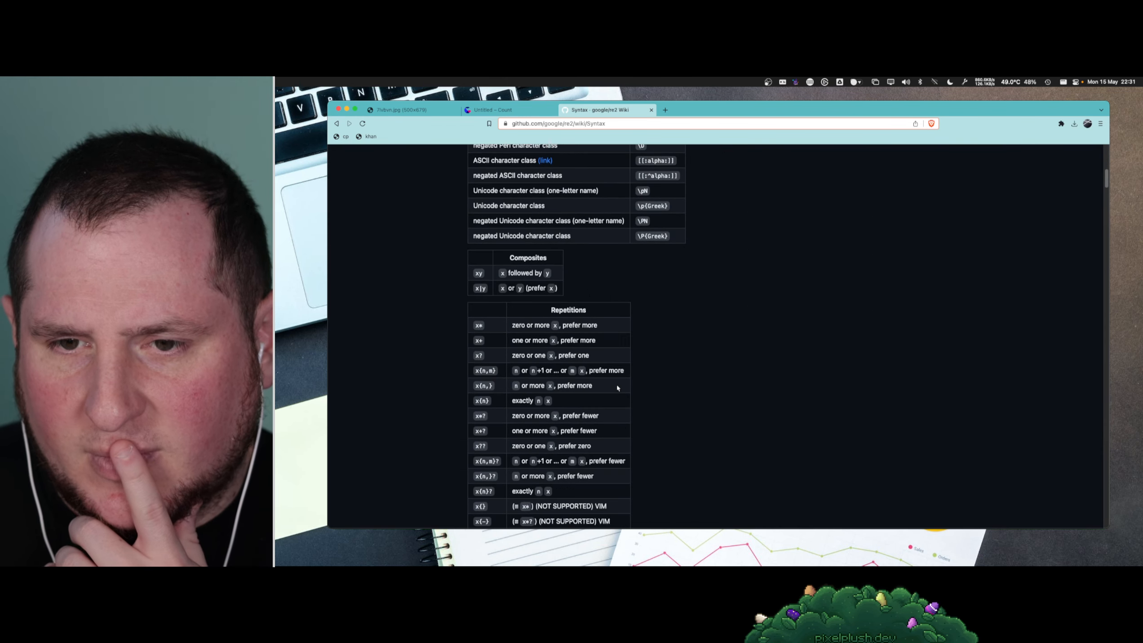
{"action": "scroll", "coordinate": [618, 387], "scroll_direction": "down", "scroll_amount": 2}
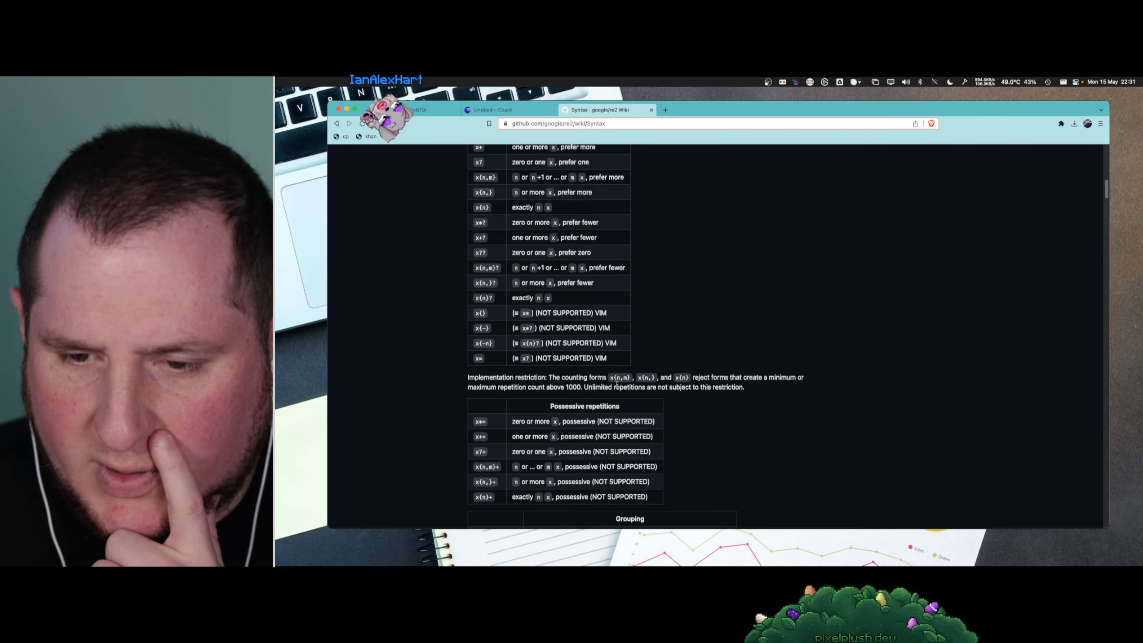
{"action": "scroll", "coordinate": [825, 323], "scroll_direction": "down", "scroll_amount": 7}
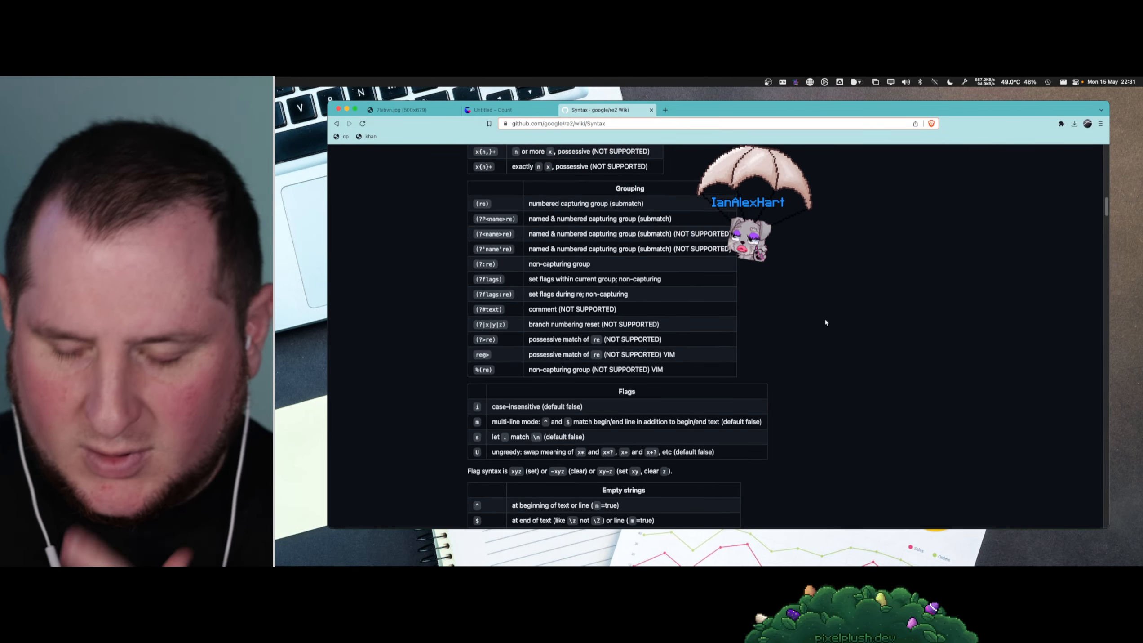
- Search the RE2 syntax page for "global" and "case" to check the case-insensitivity option
{"action": "key", "text": "super+f"}
{"action": "type", "text": "global"}
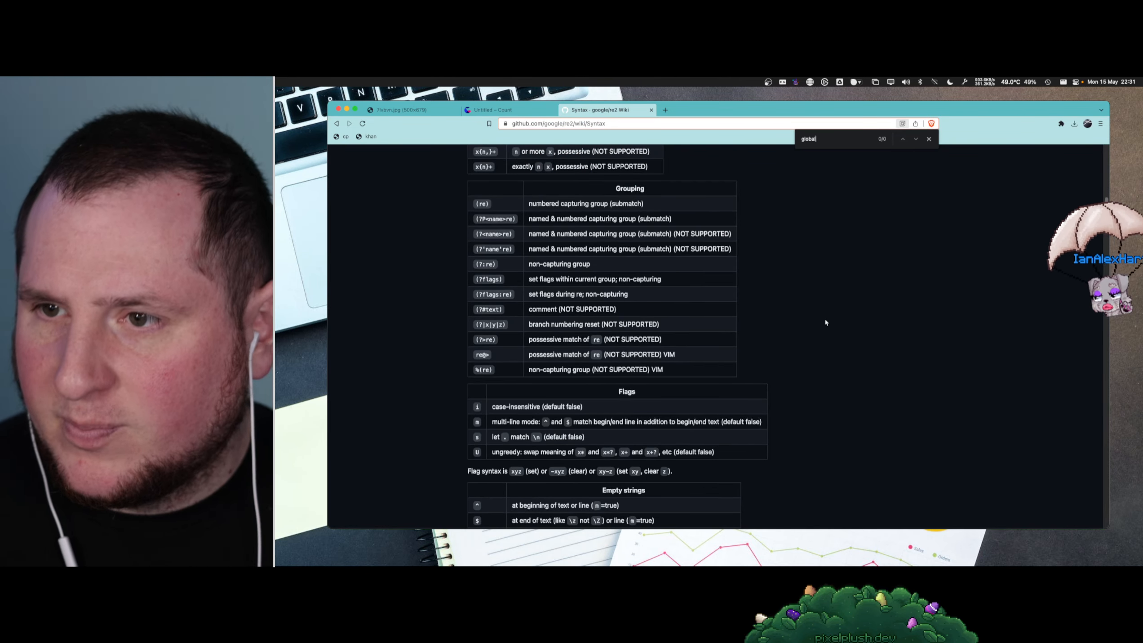
{"action": "key", "text": "super+a"}
{"action": "type", "text": "case"}
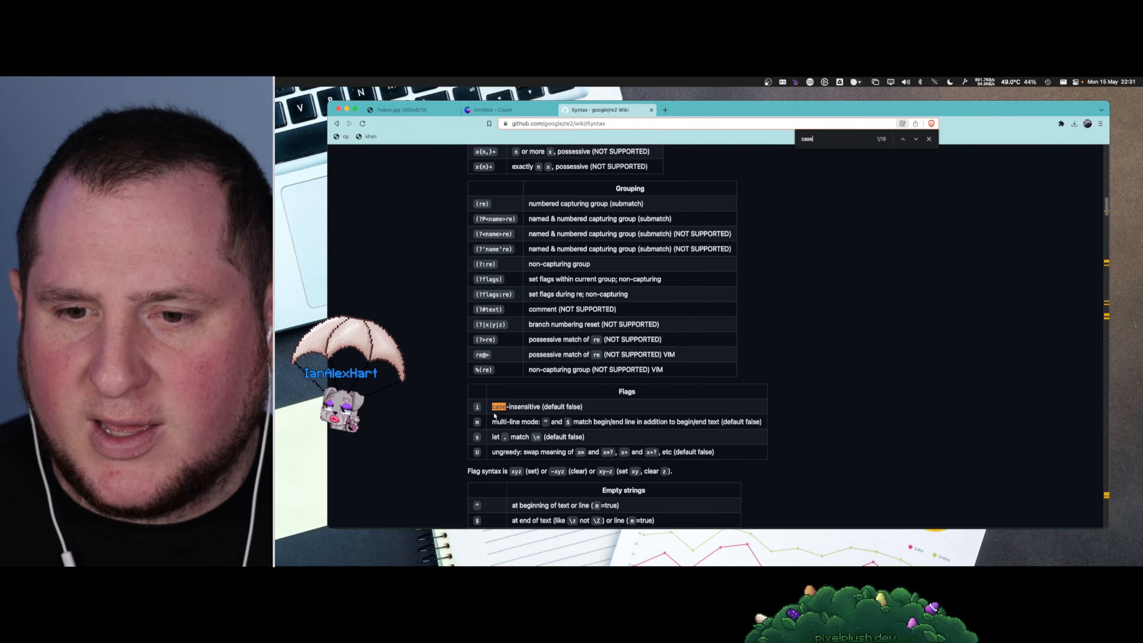
{"action": "key", "text": "Escape"}
{"action": "scroll", "coordinate": [565, 418], "scroll_direction": "down", "scroll_amount": 1}
{"action": "left_click", "coordinate": [796, 402]}
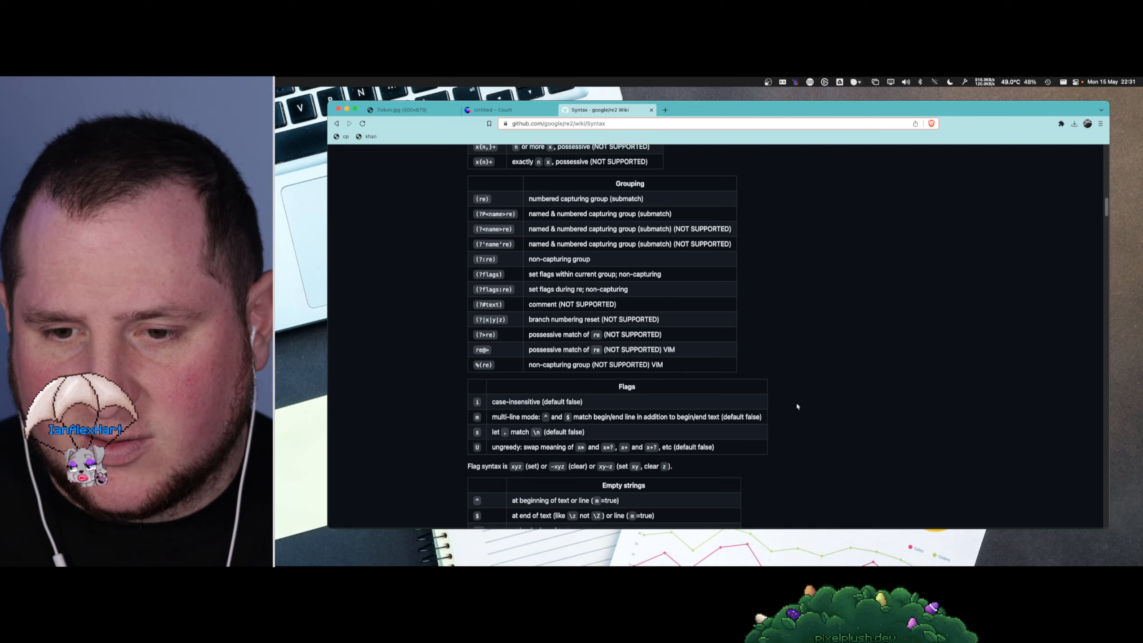
- Search the RE2 syntax page for "flag" and read how the flag syntax is written
{"action": "key", "text": "super+f"}
{"action": "type", "text": "flag"}
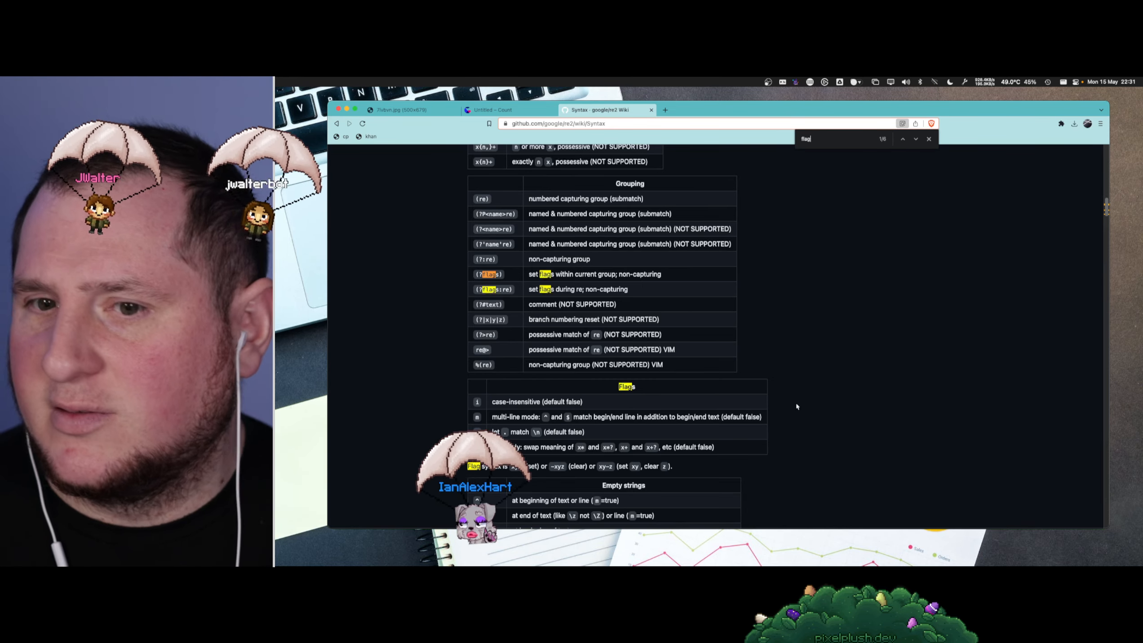
{"action": "key", "text": "shift+Return"}
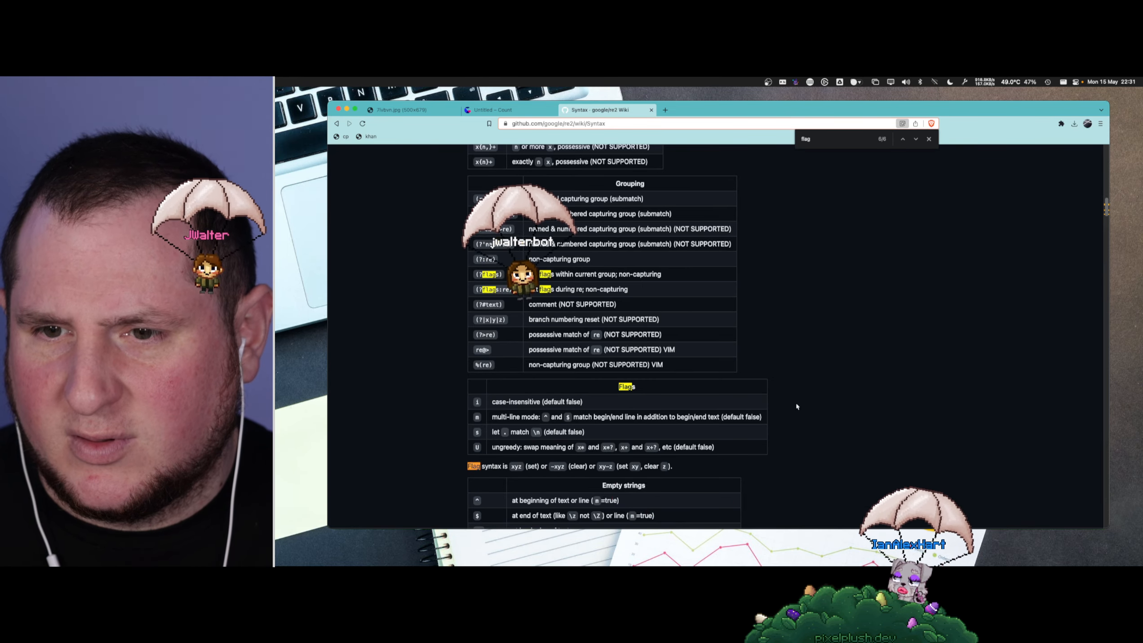
{"action": "key", "text": "Escape"}
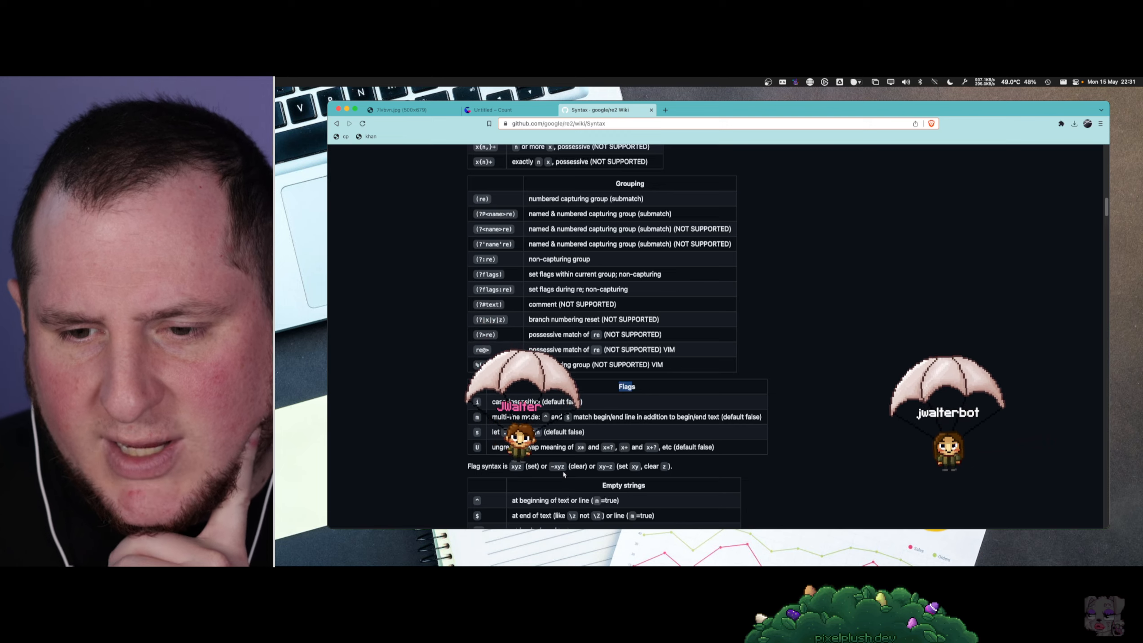
{"action": "scroll", "coordinate": [585, 449], "scroll_direction": "down", "scroll_amount": 5}
{"action": "scroll", "coordinate": [653, 403], "scroll_direction": "down", "scroll_amount": 2}
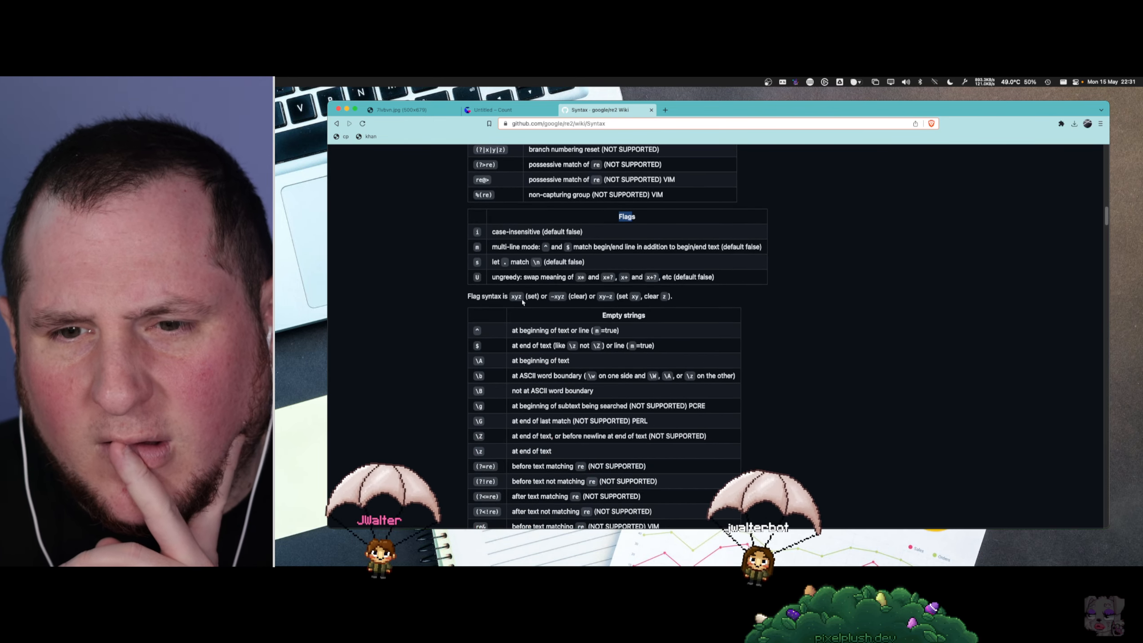
- Return to the Count canvas, remove the backslash before i after the quoted pattern, and run the words query
{"action": "left_click", "coordinate": [524, 111]}
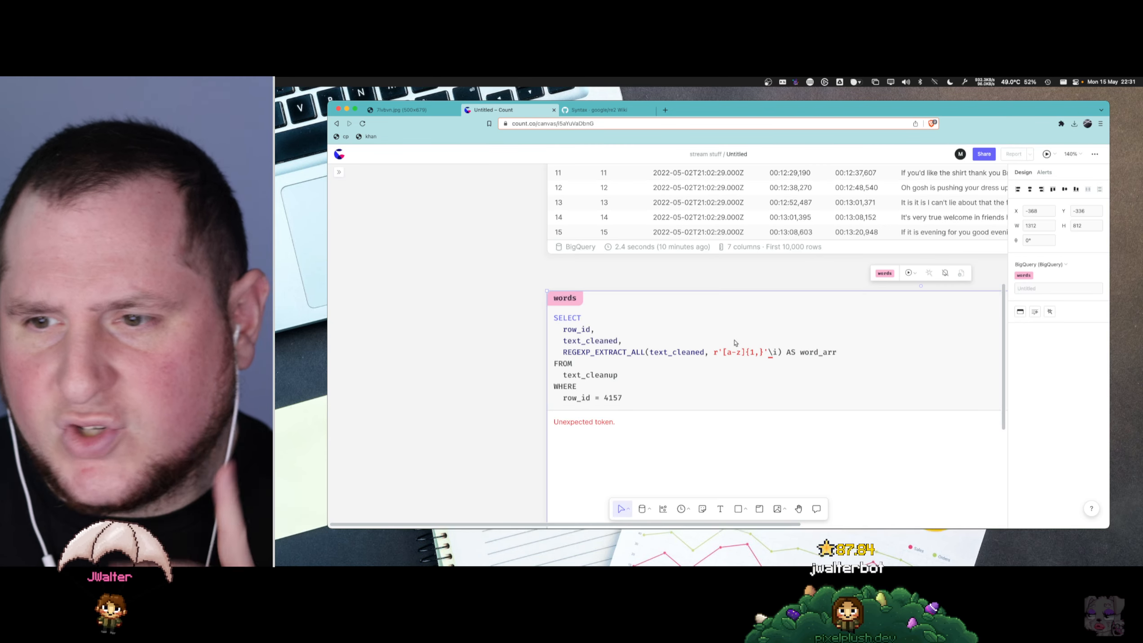
{"action": "key", "text": "BackSpace"}
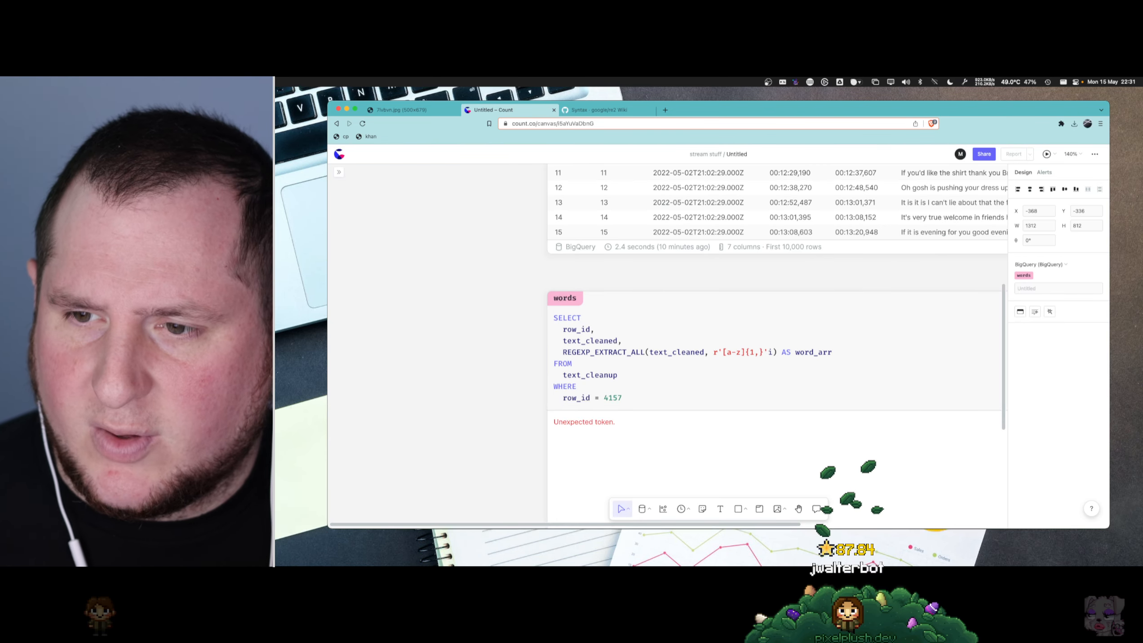
{"action": "key", "text": "super+Return"}
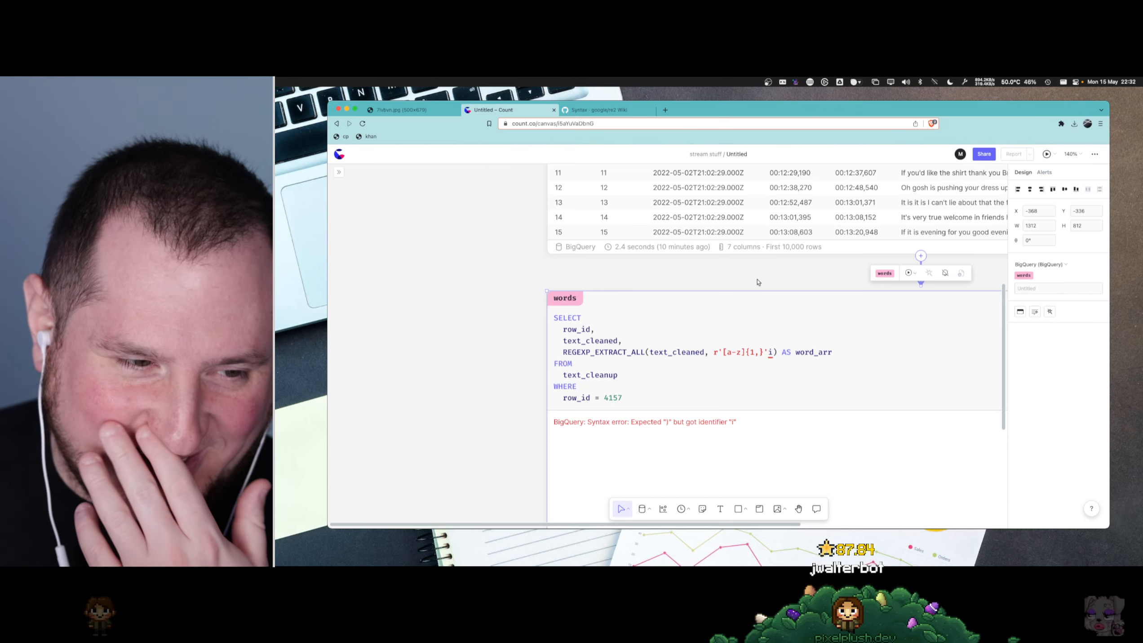
{"action": "left_click", "coordinate": [753, 338]}
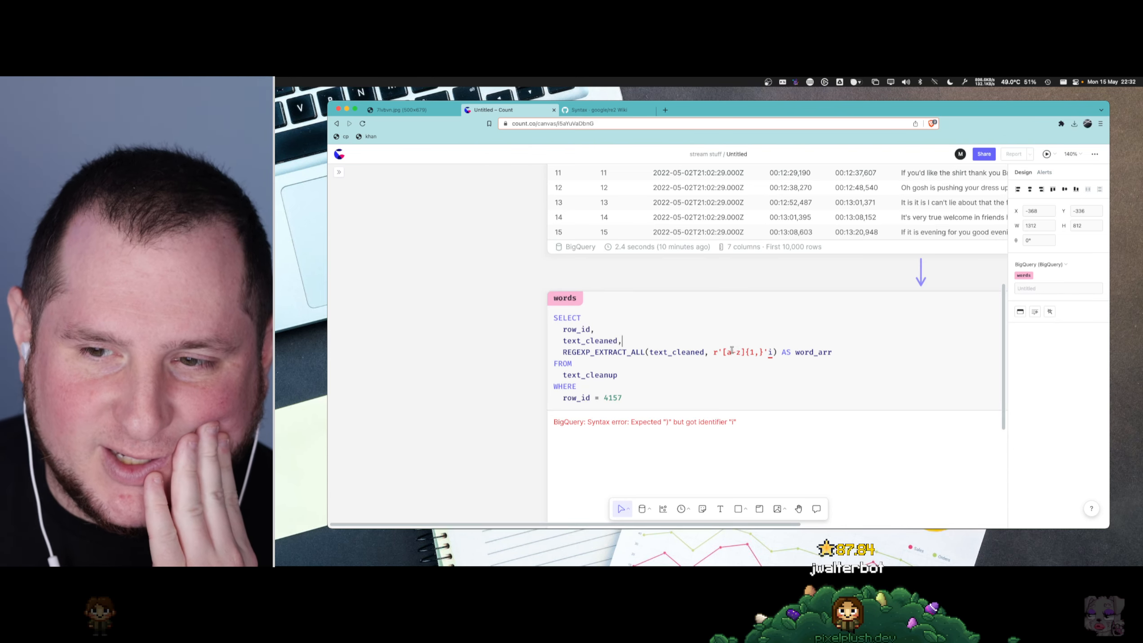
- Replace the [a-z]{1,} pattern in the REGEXP_EXTRACT_ALL call with \w and run the words query
{"action": "left_click", "coordinate": [767, 352]}
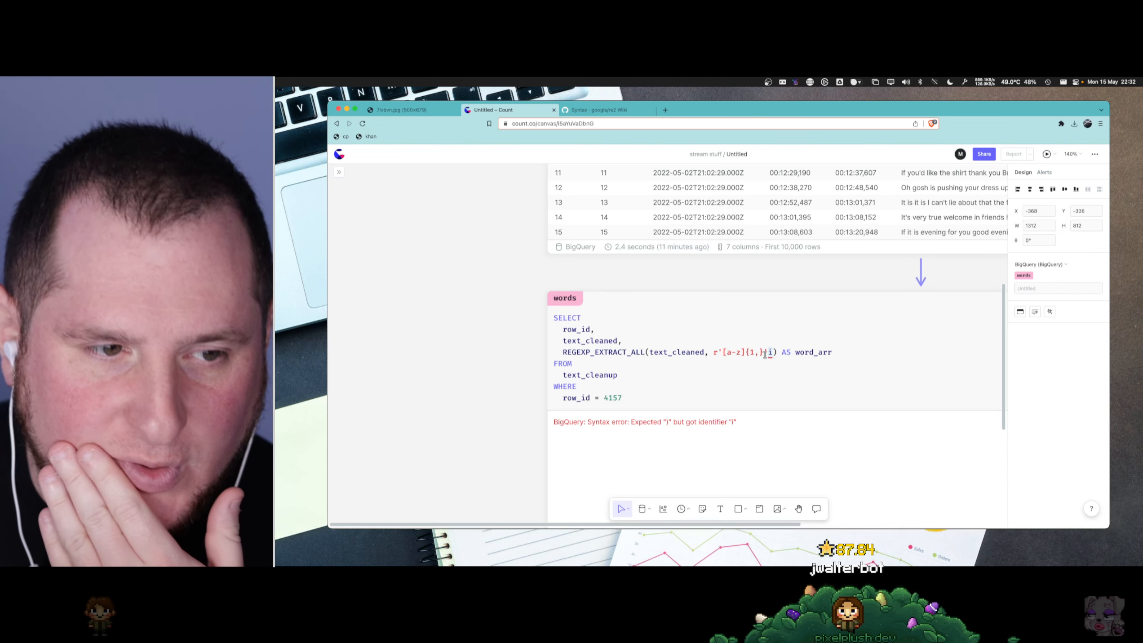
{"action": "type", "text": "'"}
{"action": "left_click_drag", "start_coordinate": [763, 353], "coordinate": [727, 355]}
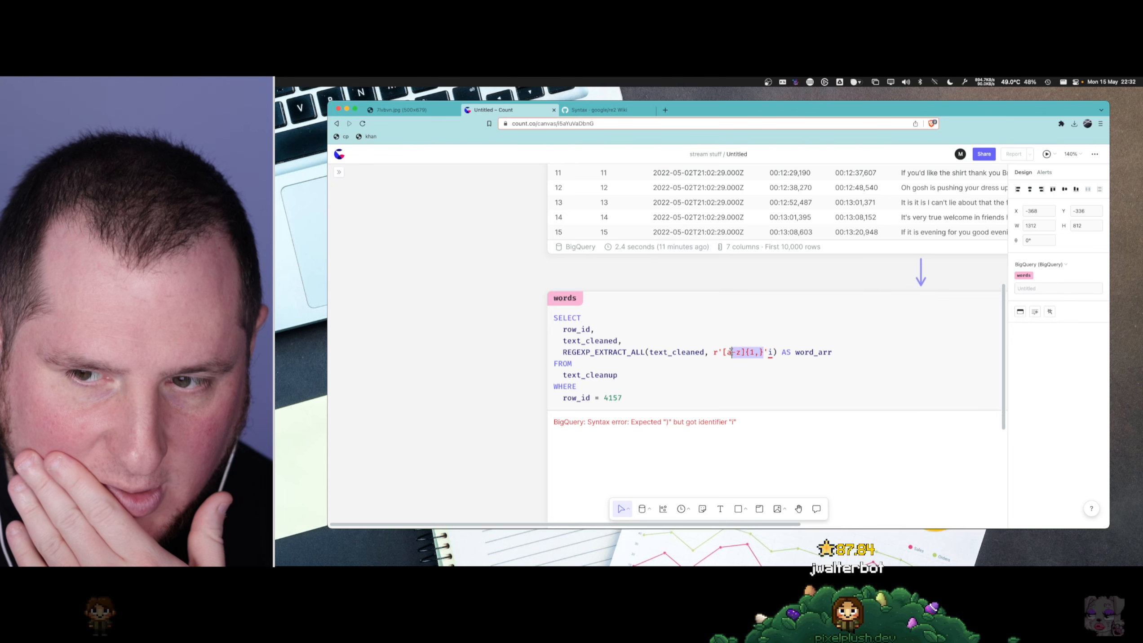
{"action": "key", "text": "BackSpace"}
{"action": "key", "text": "BackSpace"}
{"action": "type", "text": "w"}
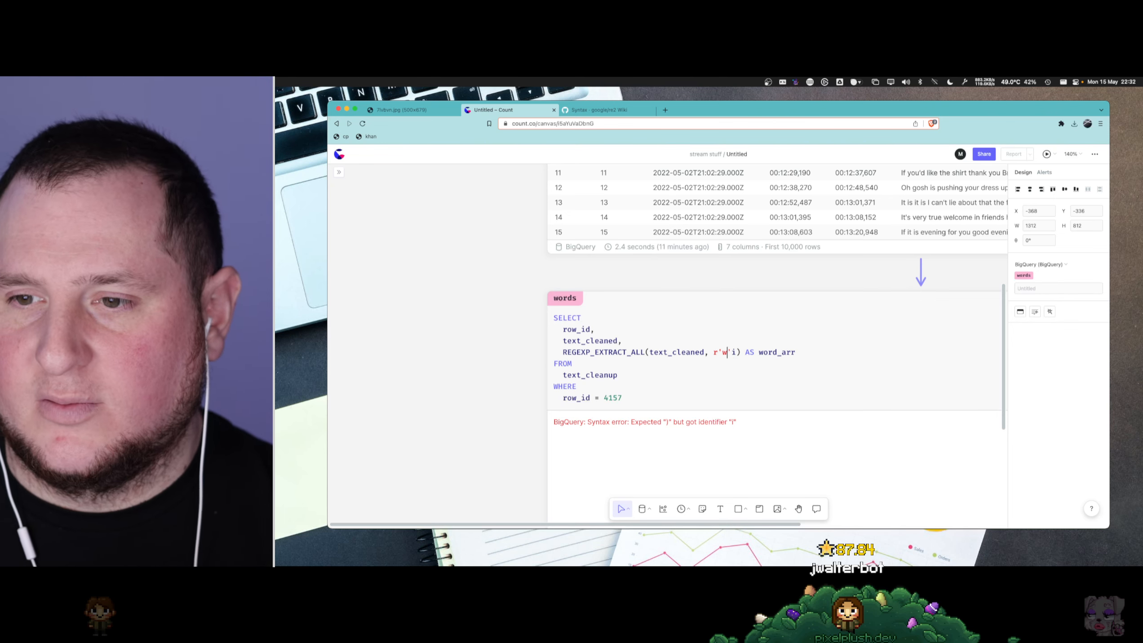
{"action": "type", "text": "\\"}
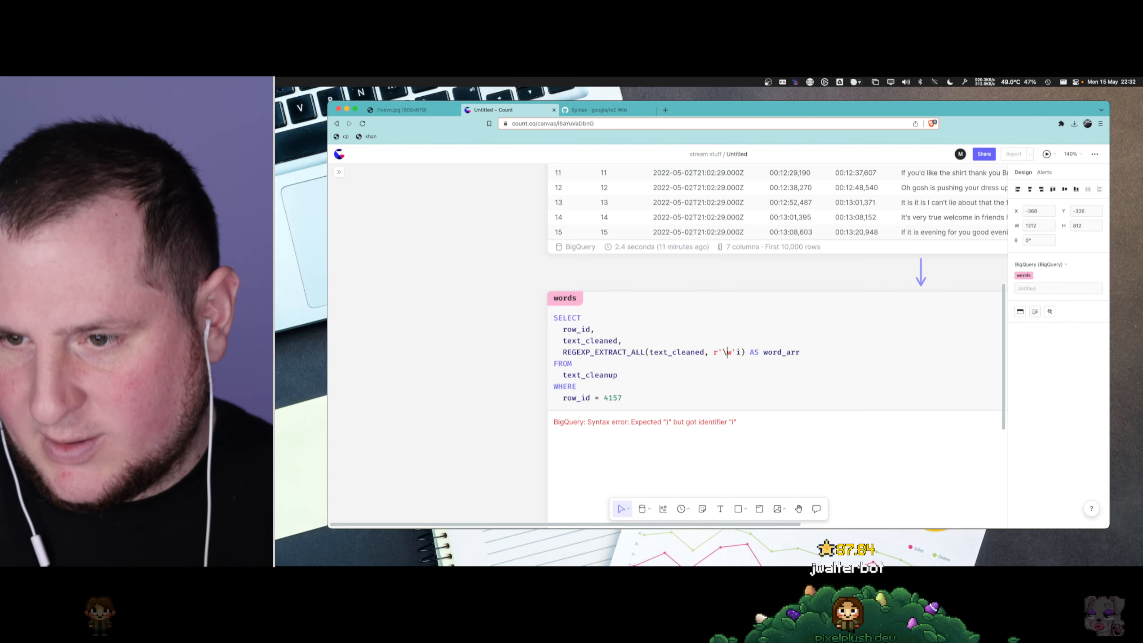
{"action": "key", "text": "super+Return"}
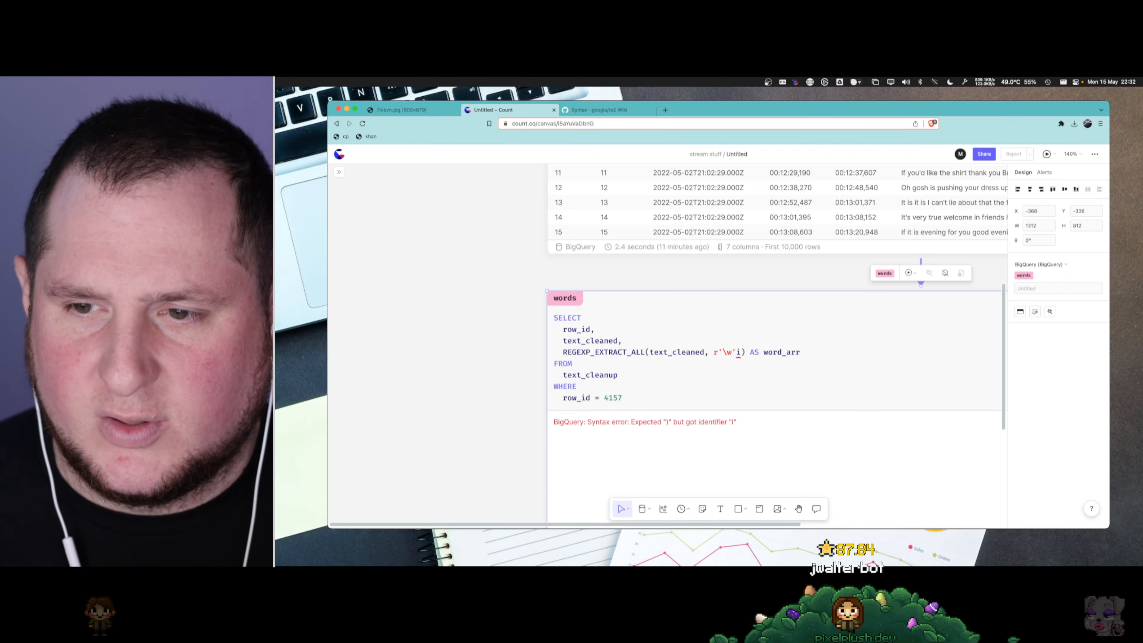
- Remove the i after the quoted \w pattern and run the words query
{"action": "left_click", "coordinate": [738, 352]}
{"action": "key", "text": "Delete"}
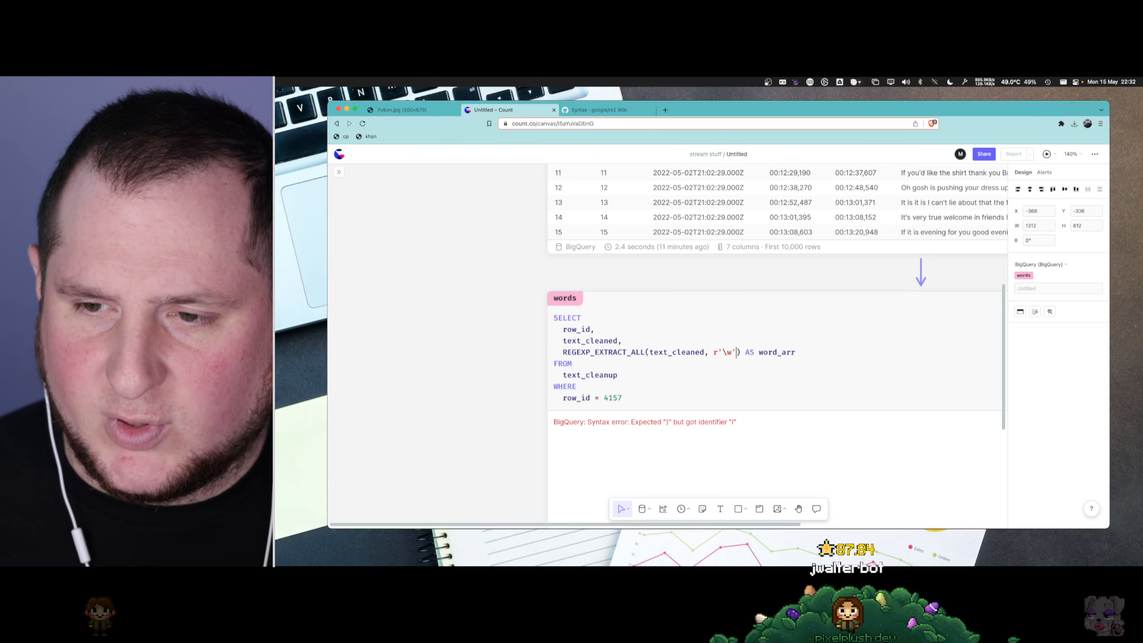
{"action": "key", "text": "super+Return"}
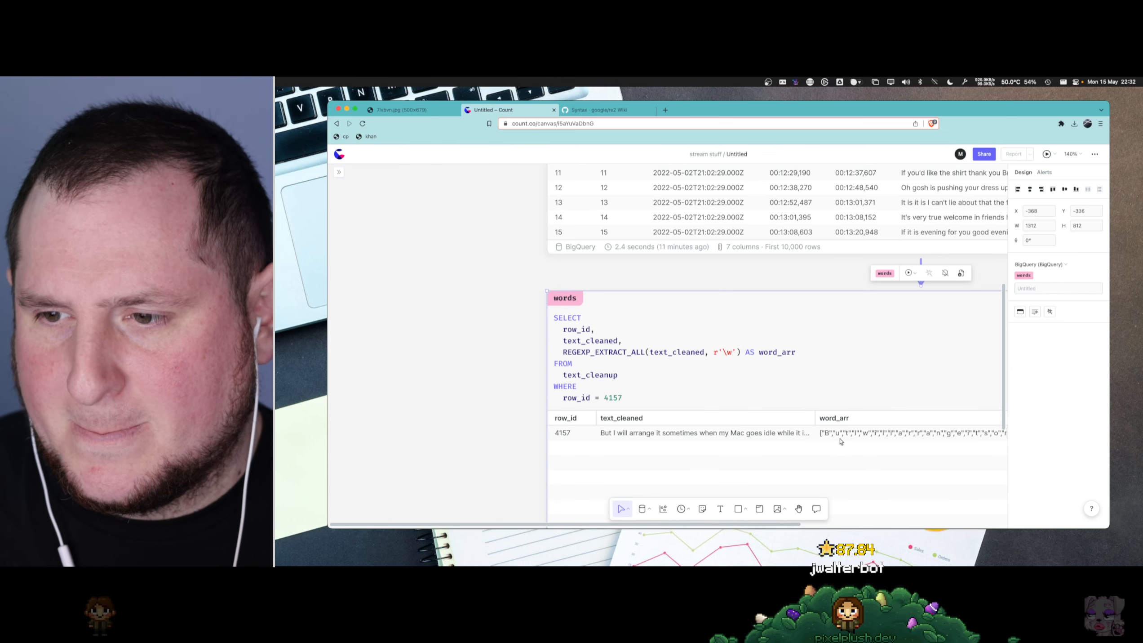
- Switch to the RE2 syntax page and search it for "word" to check the word-related expressions
{"action": "double_click", "coordinate": [730, 354]}
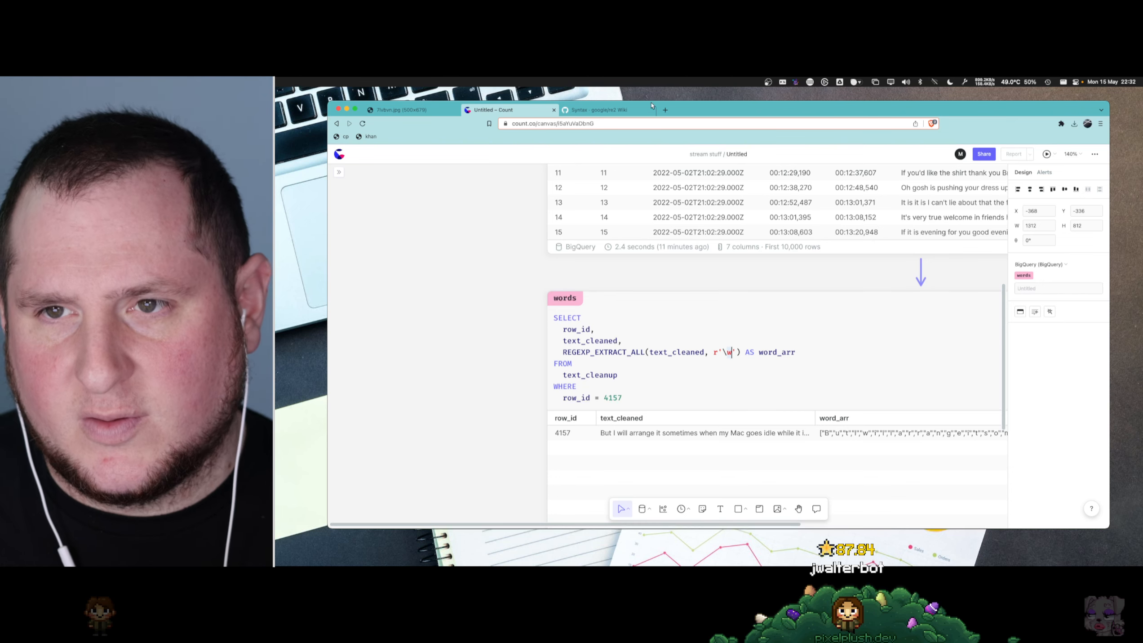
{"action": "left_click", "coordinate": [652, 106]}
{"action": "key", "text": "super+f"}
{"action": "type", "text": "word"}
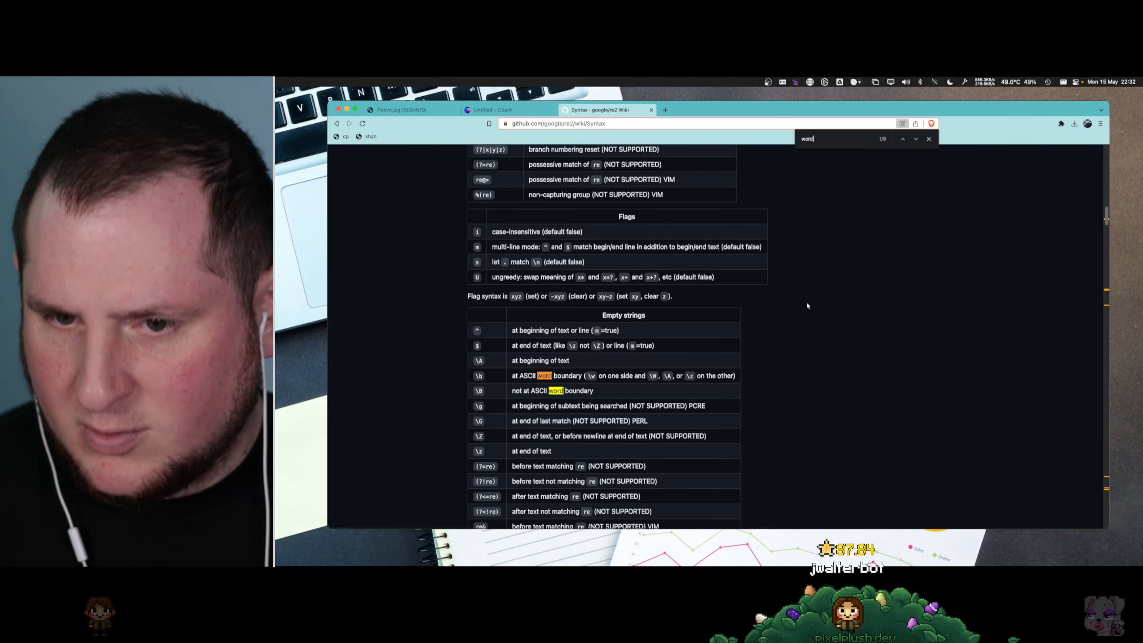
{"action": "key", "text": "Return"}
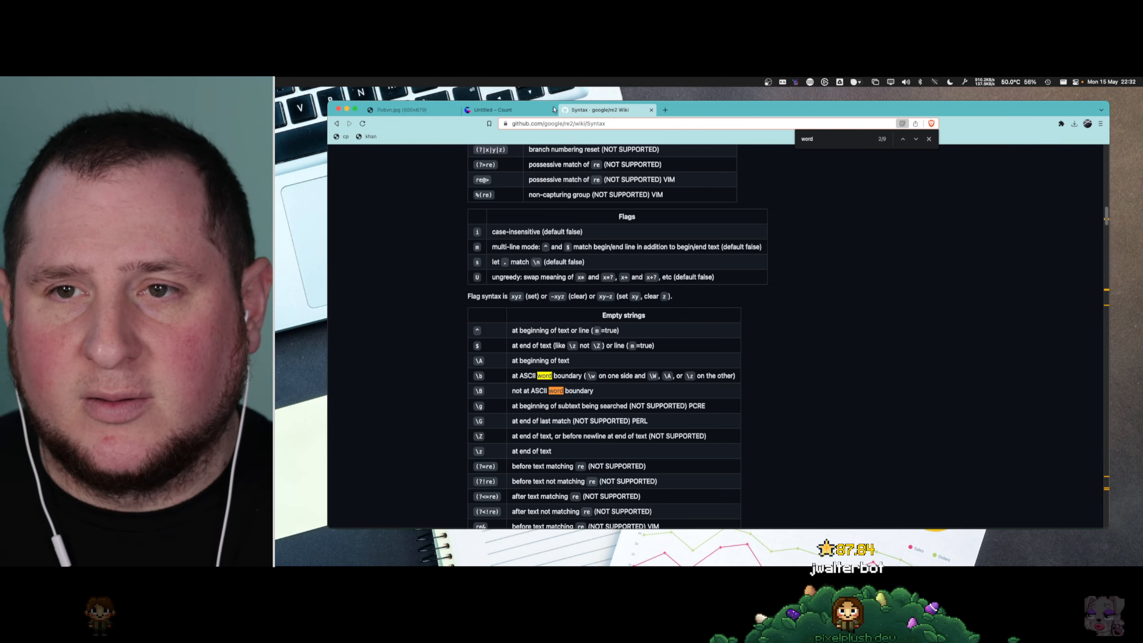
- Return to the Count canvas, try \b as the extraction pattern, run the words query and inspect the word_arr column
{"action": "left_click", "coordinate": [554, 109]}
{"action": "left_click", "coordinate": [730, 352]}
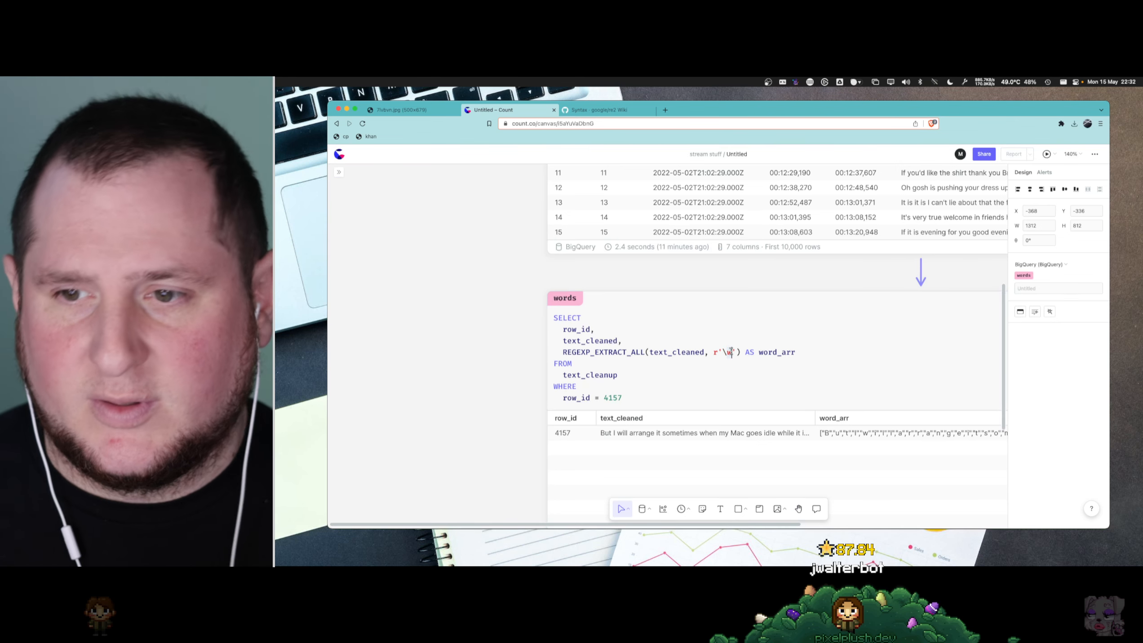
{"action": "key", "text": "BackSpace"}
{"action": "type", "text": "b"}
{"action": "key", "text": "super+Return"}
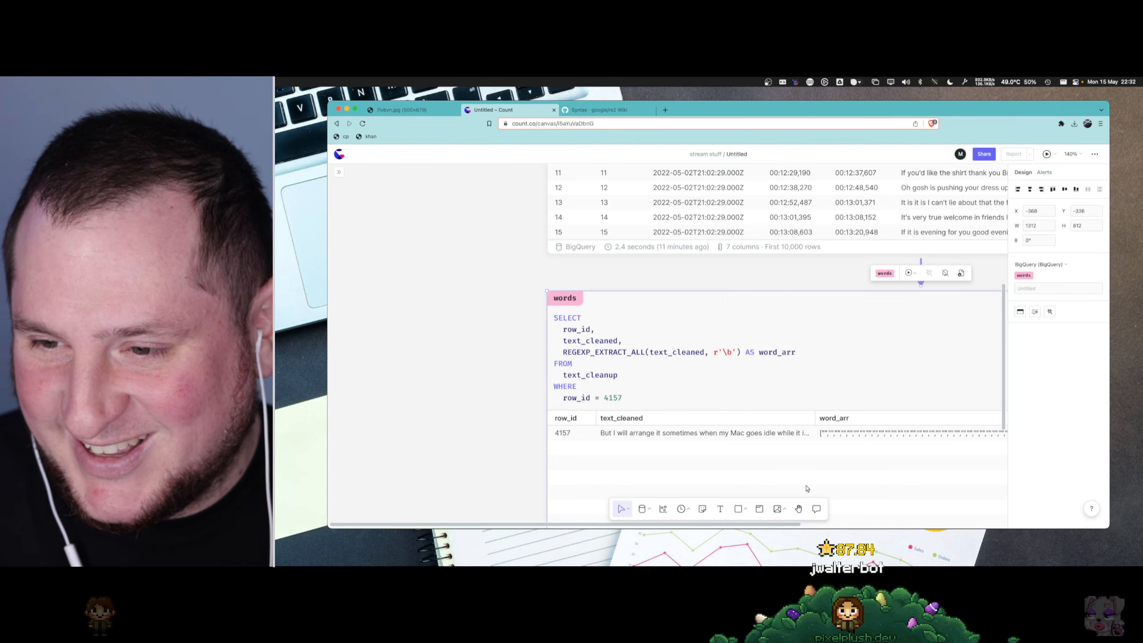
{"action": "scroll", "coordinate": [822, 468], "scroll_direction": "right", "scroll_amount": 5}
{"action": "scroll", "coordinate": [845, 434], "scroll_direction": "left", "scroll_amount": 4}
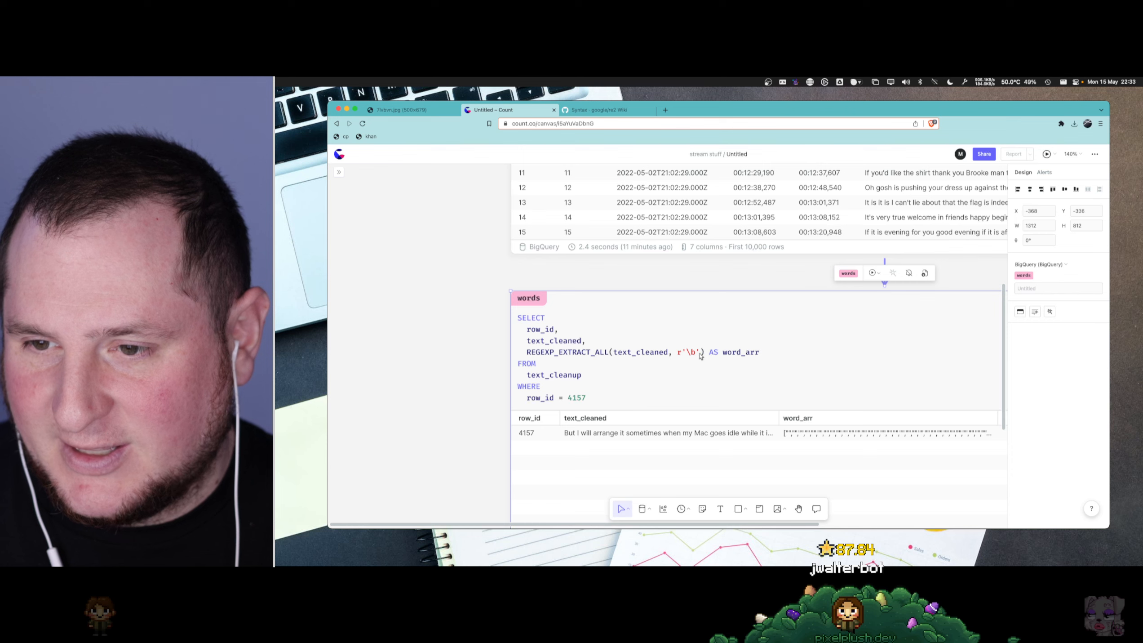
- Change the extraction pattern to \w+ and run the words query
{"action": "left_click", "coordinate": [693, 353]}
{"action": "key", "text": "BackSpace"}
{"action": "type", "text": "w+"}
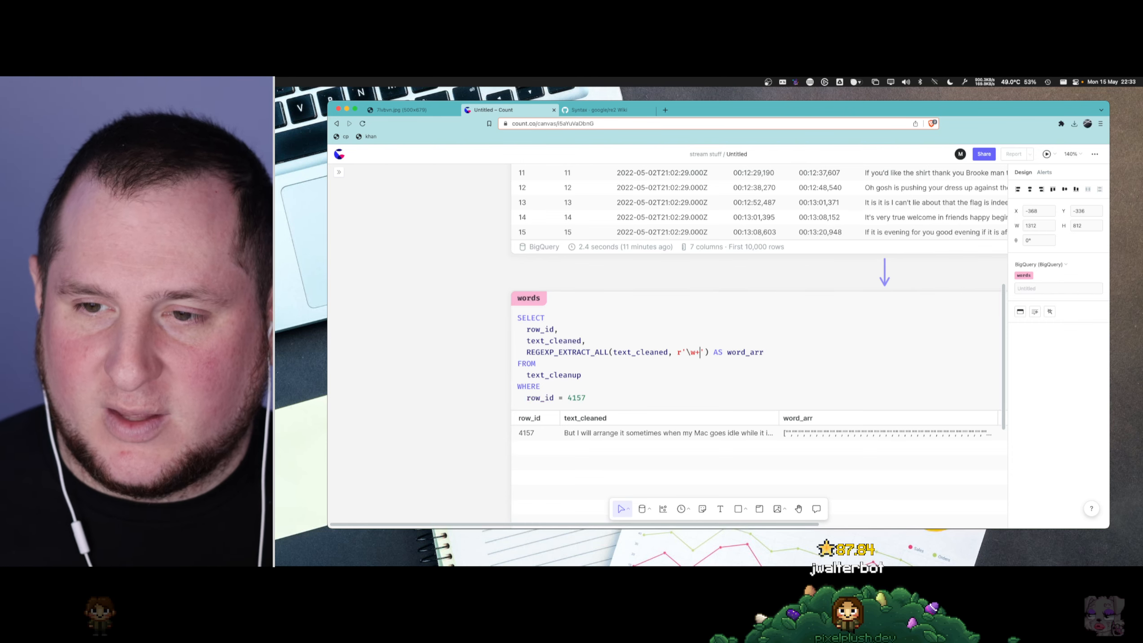
{"action": "key", "text": "Escape"}
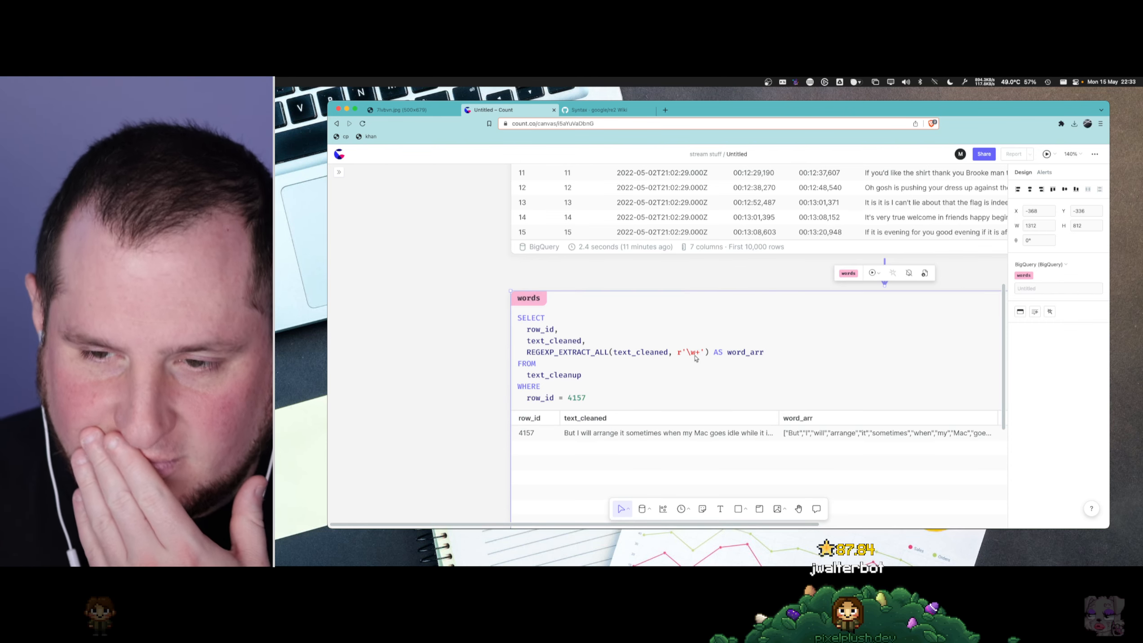
- Hide the design sidebar to give the words cell more room on the canvas
{"action": "scroll", "coordinate": [814, 437], "scroll_direction": "right", "scroll_amount": 3}
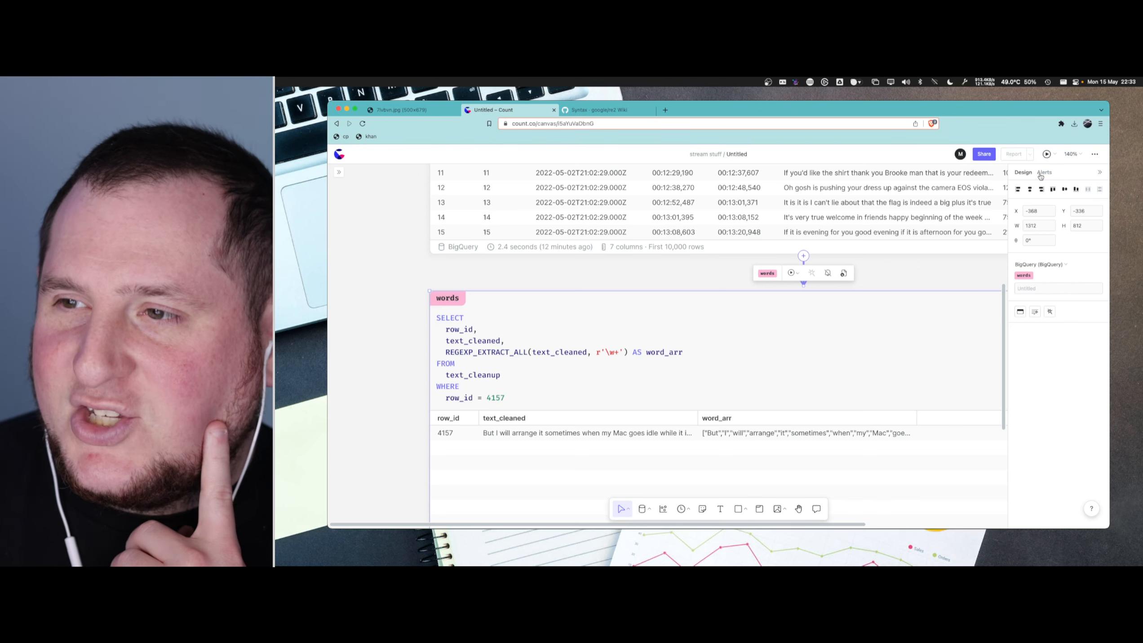
{"action": "left_click", "coordinate": [1099, 172]}
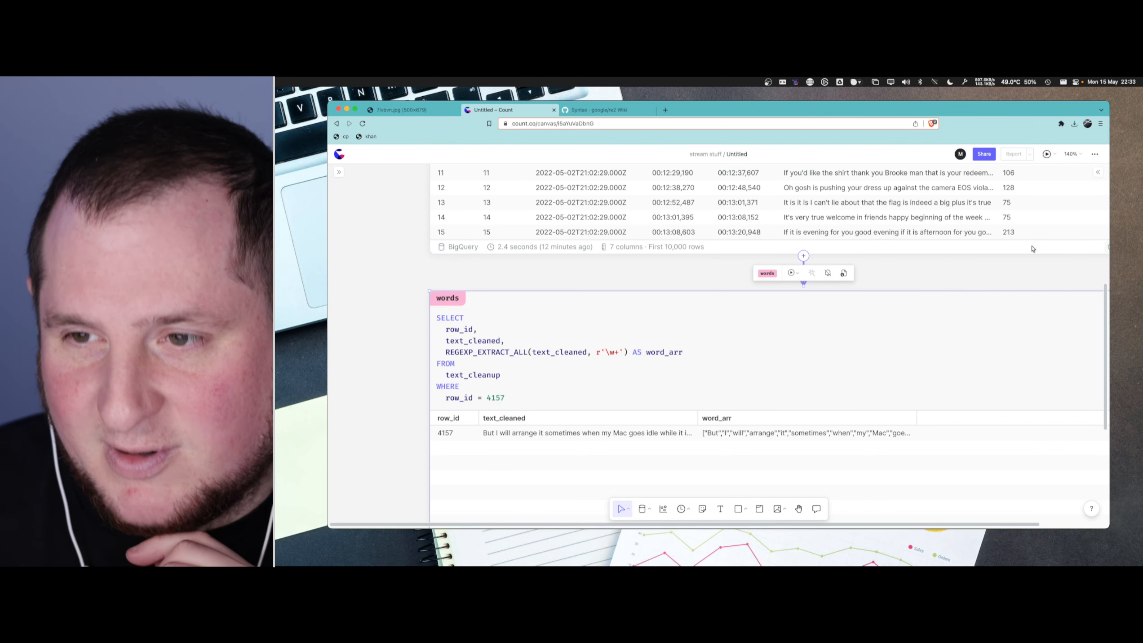
{"action": "left_click", "coordinate": [955, 265]}
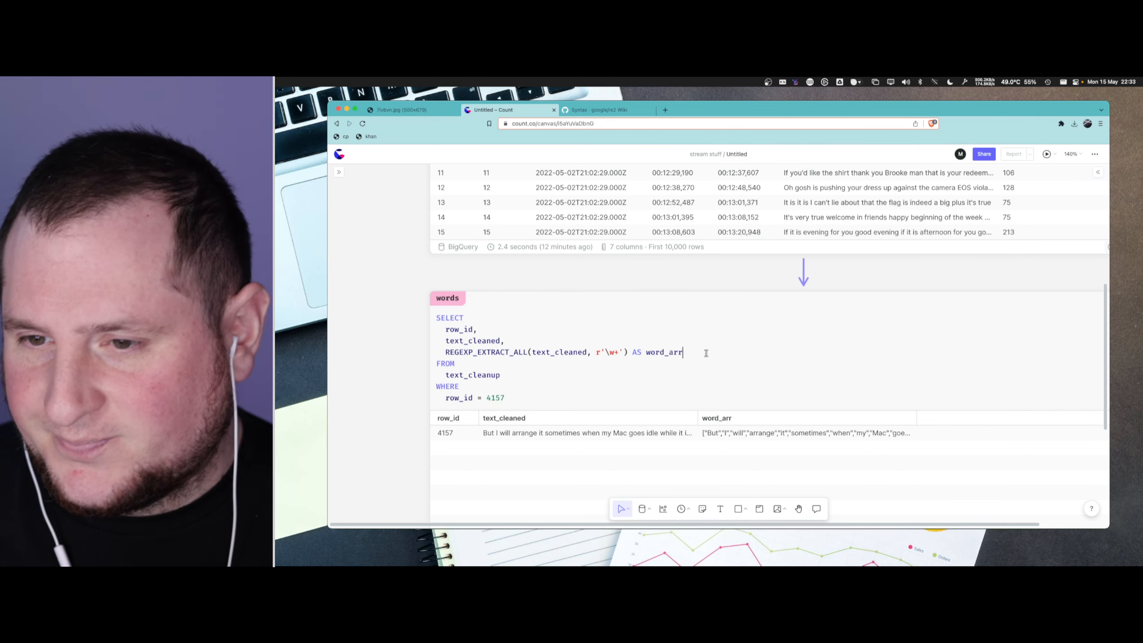
- Copy the word_arr value of row 4157, paste it below the WHERE clause, and examine the "that","s" entries
{"action": "mouse_move", "coordinate": [899, 434]}
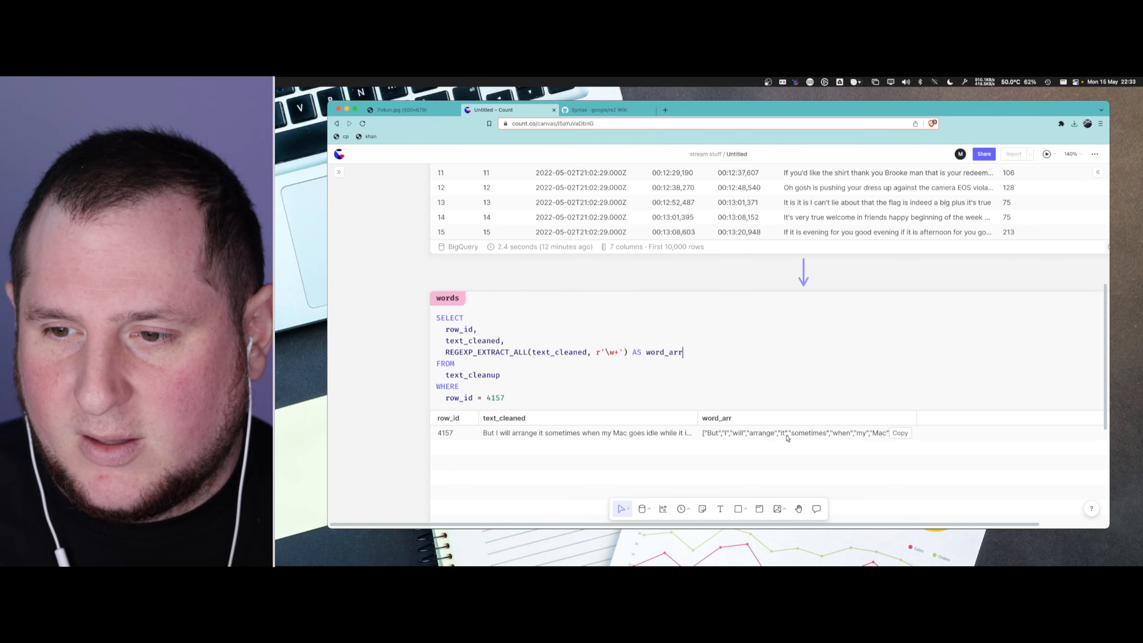
{"action": "left_click", "coordinate": [569, 382]}
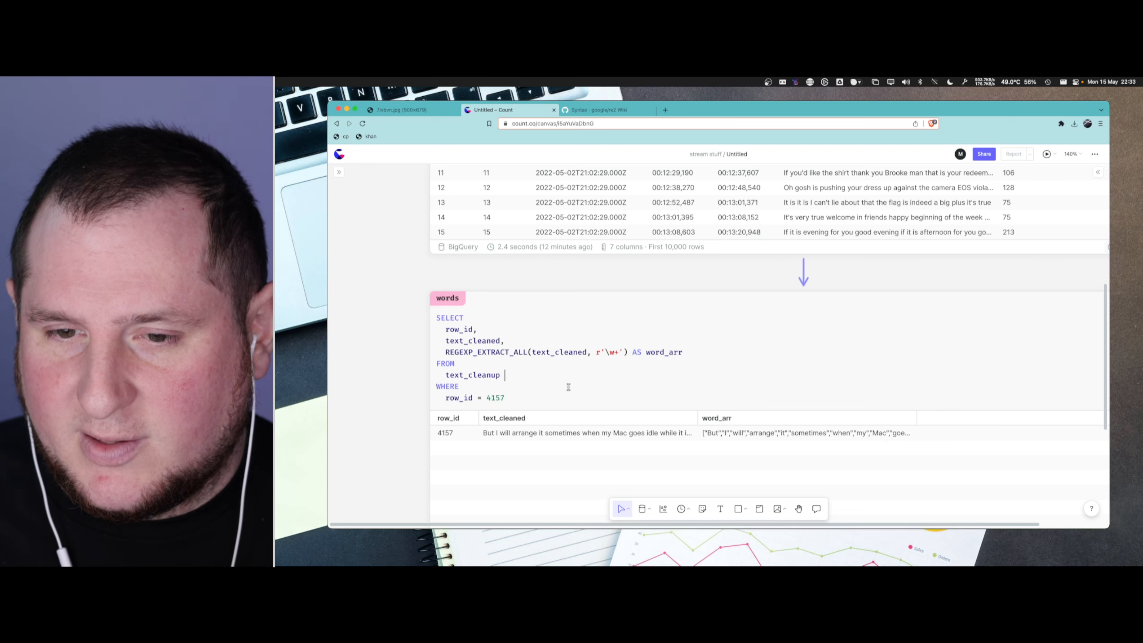
{"action": "key", "text": "Down"}
{"action": "key", "text": "super+Right"}
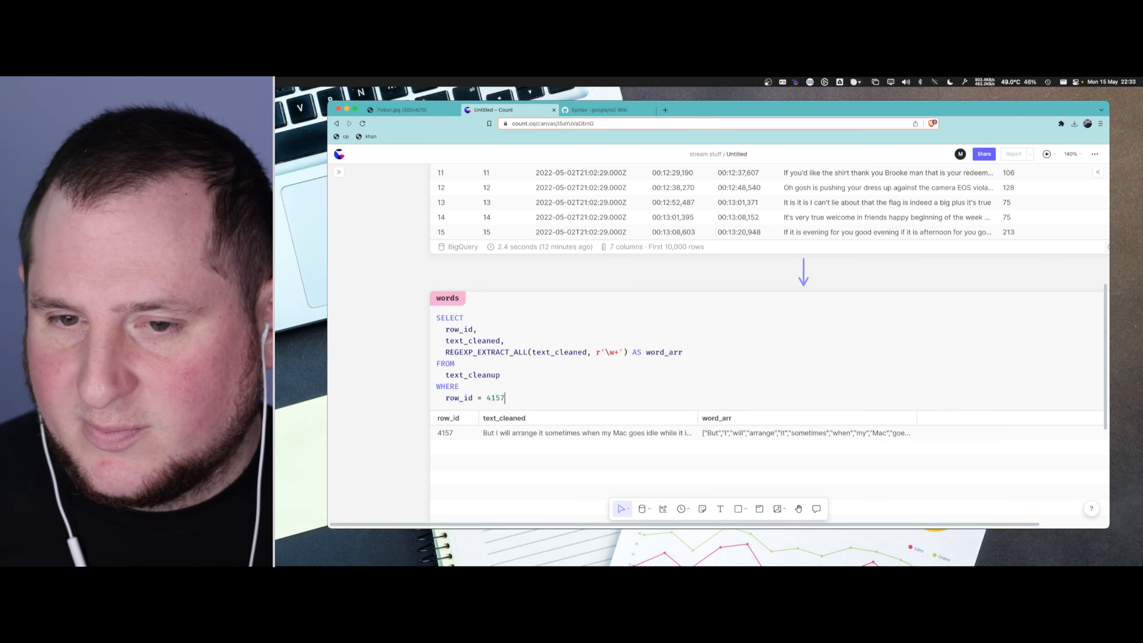
{"action": "key", "text": "Return"}
{"action": "key", "text": "Return"}
{"action": "key", "text": "super+v"}
{"action": "scroll", "coordinate": [751, 399], "scroll_direction": "right", "scroll_amount": 2}
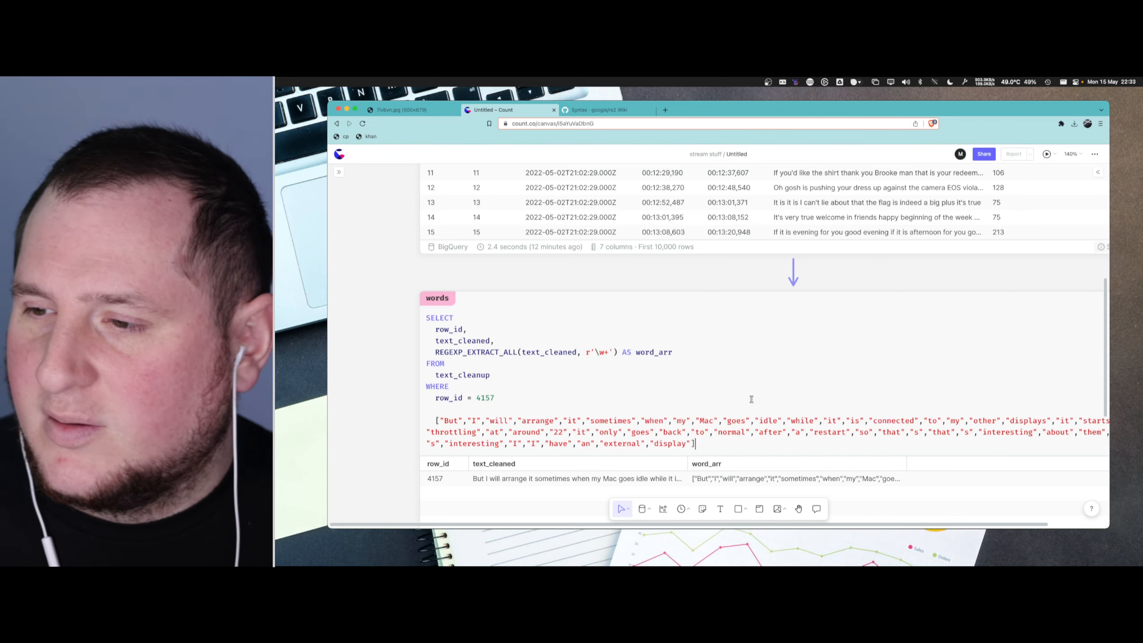
{"action": "scroll", "coordinate": [750, 399], "scroll_direction": "down", "scroll_amount": 1}
{"action": "scroll", "coordinate": [751, 399], "scroll_direction": "down", "scroll_amount": 1}
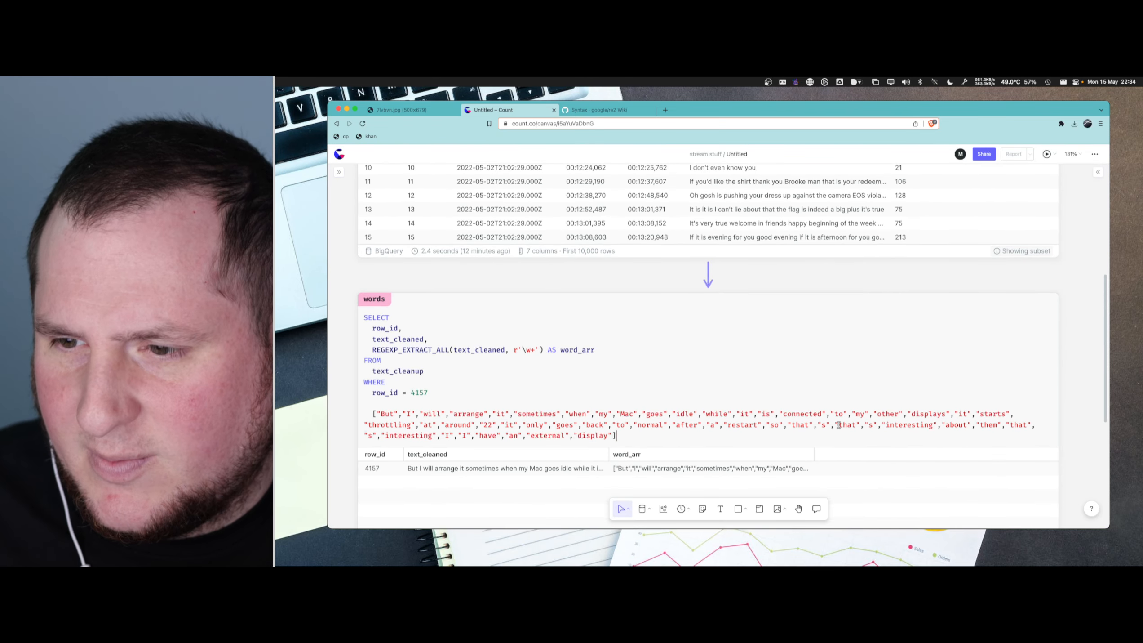
{"action": "left_click_drag", "start_coordinate": [839, 425], "coordinate": [873, 425]}
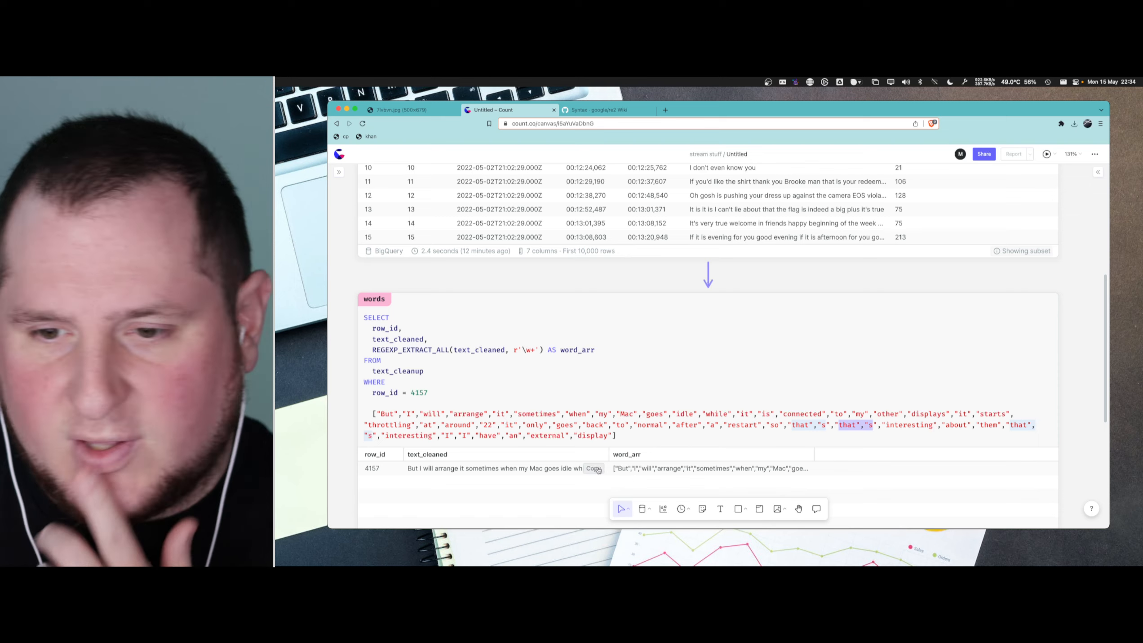
- Try to paste the row's text_cleaned value between the WHERE condition and the pasted word array
{"action": "left_click", "coordinate": [574, 396]}
{"action": "key", "text": "super+Return"}
{"action": "key", "text": "super+v"}
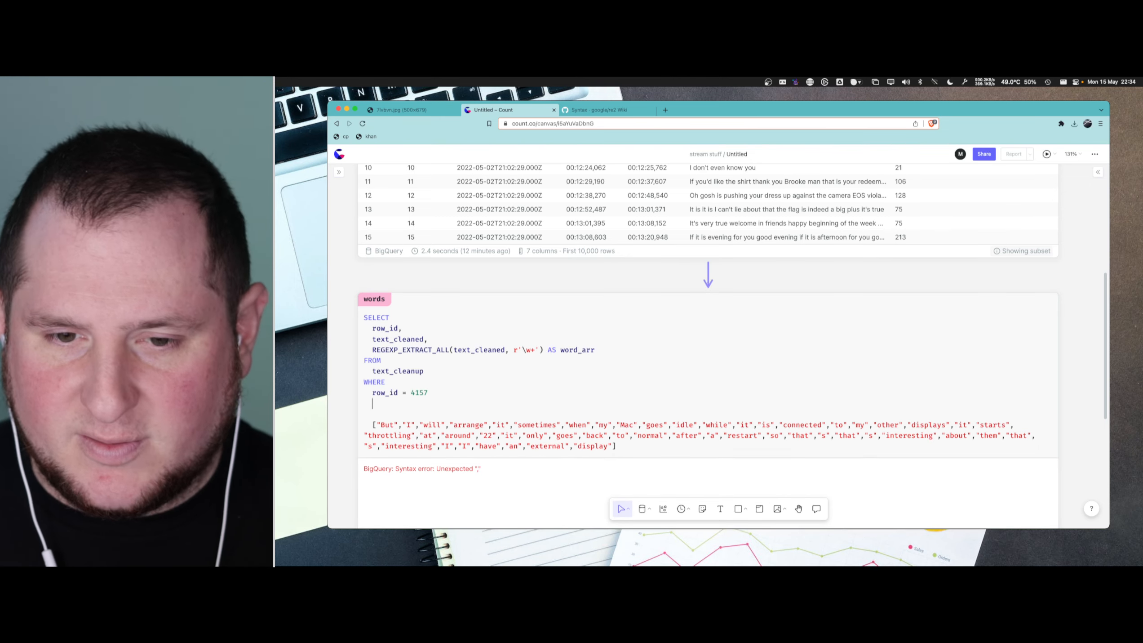
{"action": "scroll", "coordinate": [543, 396], "scroll_direction": "down", "scroll_amount": 3}
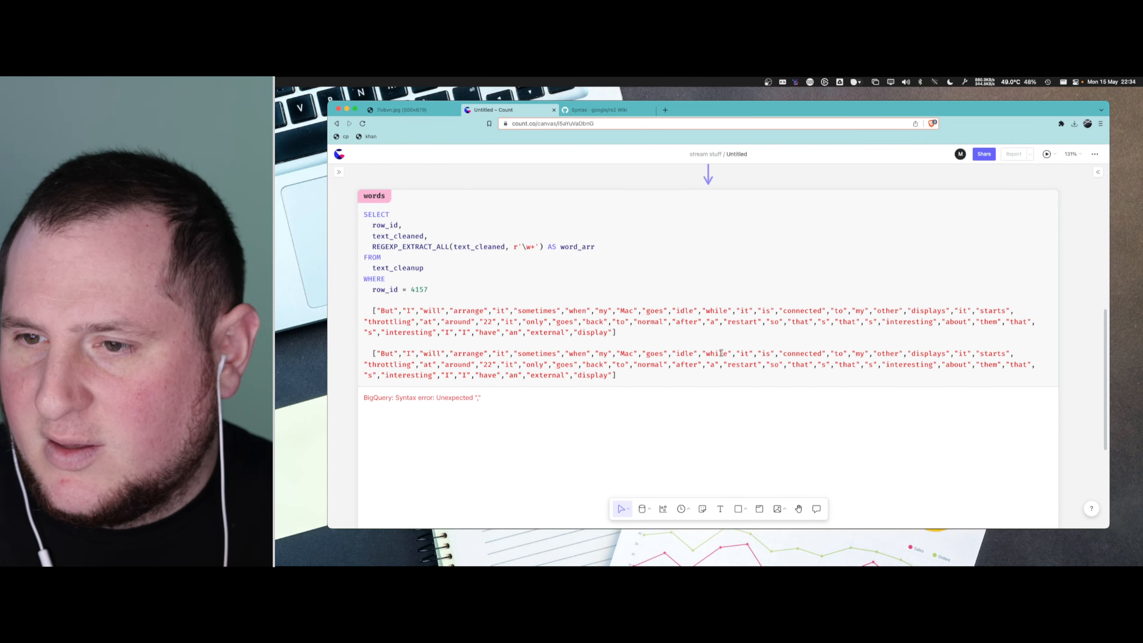
- Delete both pasted word arrays from the words cell and rerun the query
{"action": "left_click", "coordinate": [498, 408]}
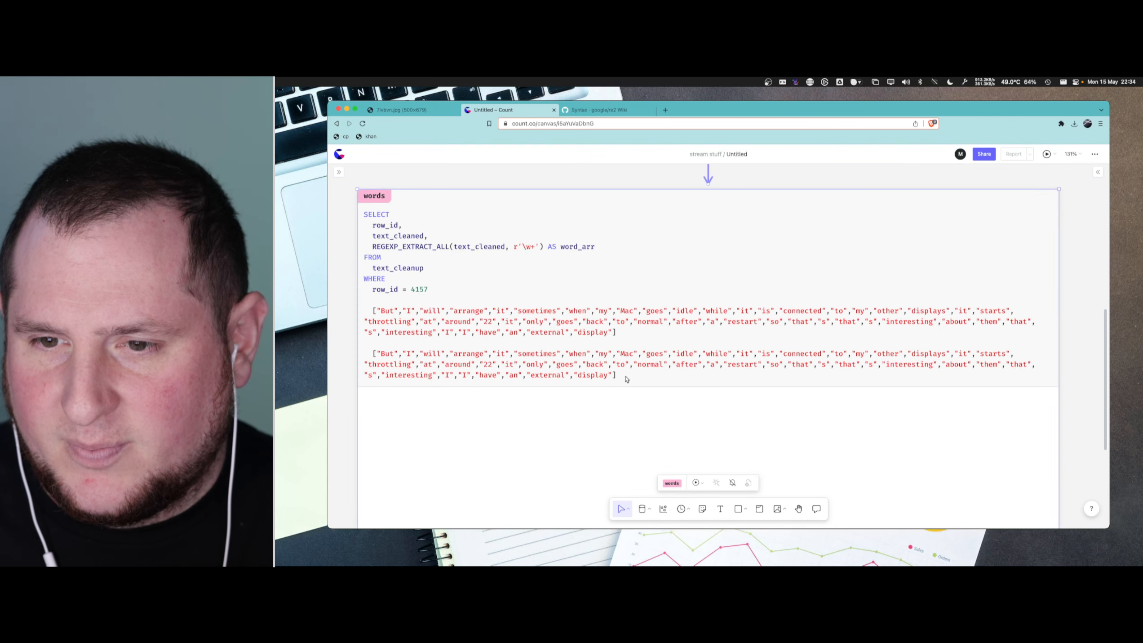
{"action": "left_click_drag", "start_coordinate": [617, 375], "coordinate": [356, 312]}
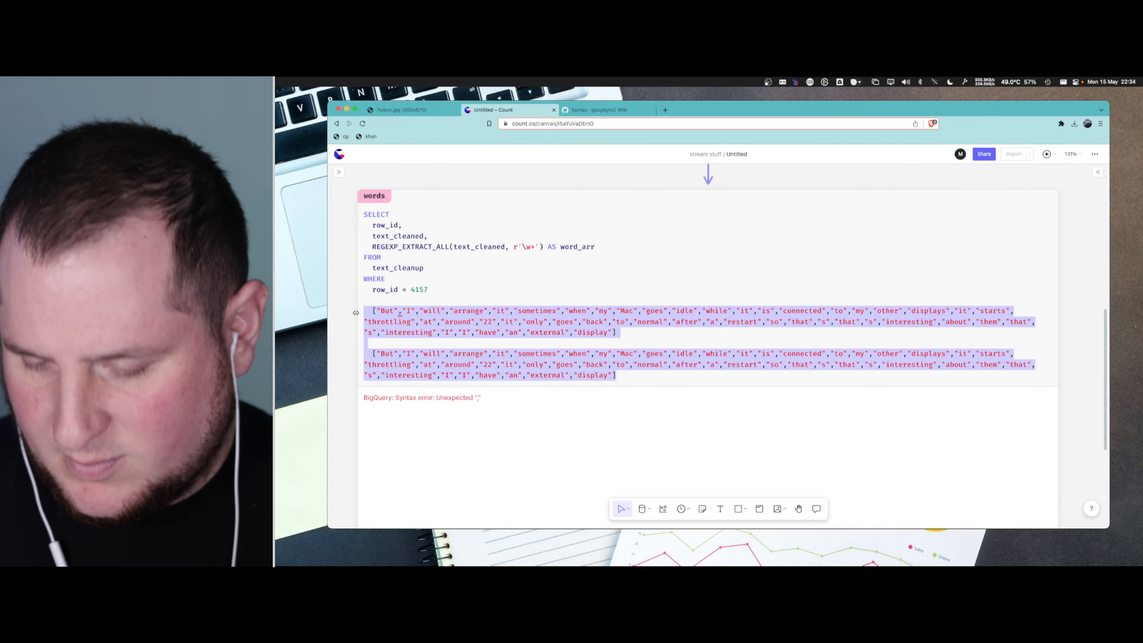
{"action": "key", "text": "BackSpace"}
{"action": "key", "text": "Escape"}
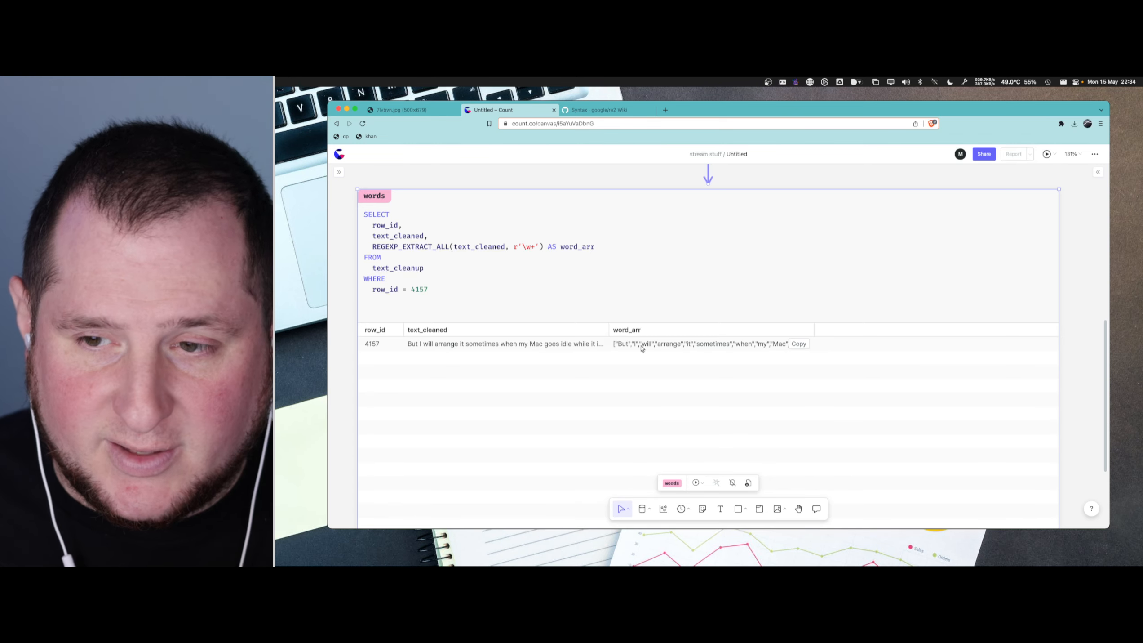
- Paste the text_cleaned value of row 4157 below the query in the words cell
{"action": "left_click", "coordinate": [475, 298]}
{"action": "key", "text": "Return"}
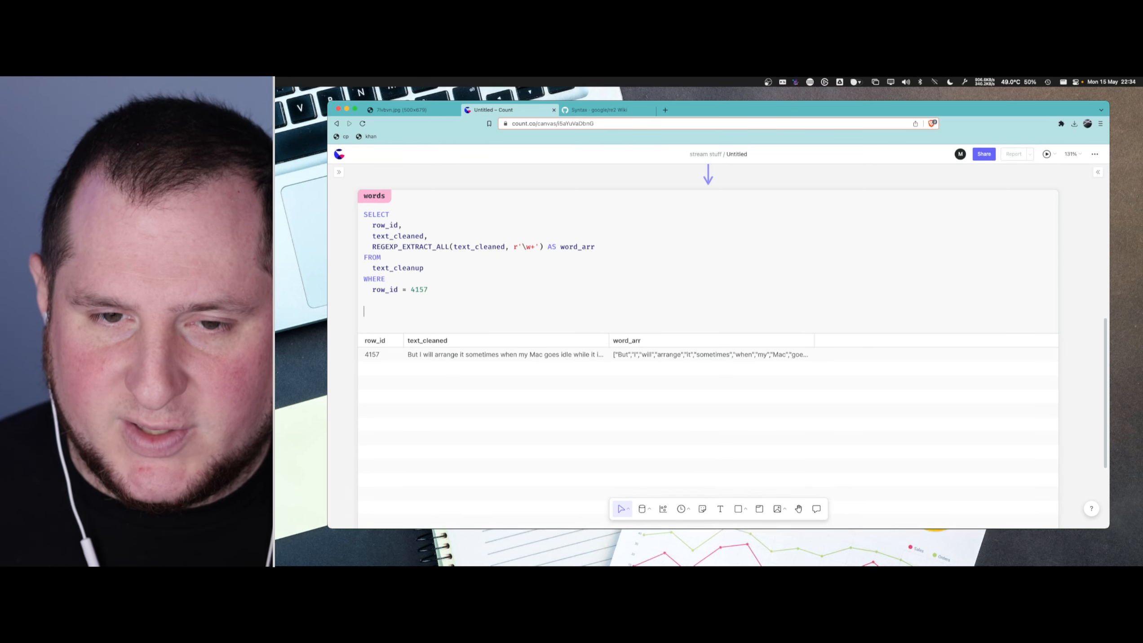
{"action": "key", "text": "super+v"}
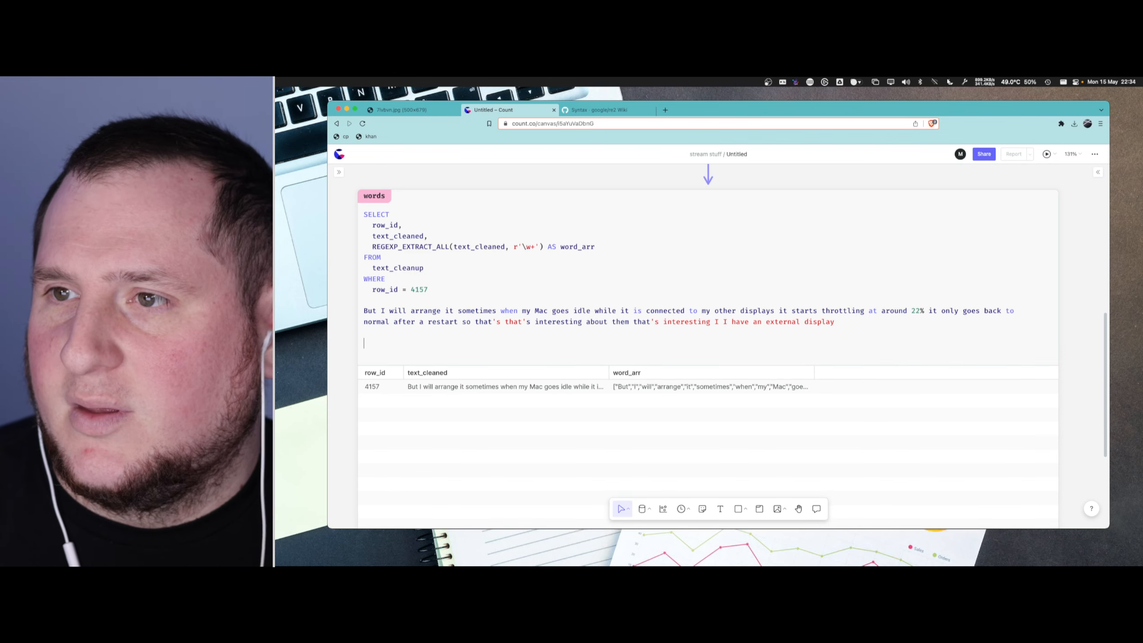
- Paste the word_arr value beneath the cleaned sentence and compare how "that's" is written in each
{"action": "left_click", "coordinate": [965, 81]}
{"action": "left_click", "coordinate": [967, 106]}
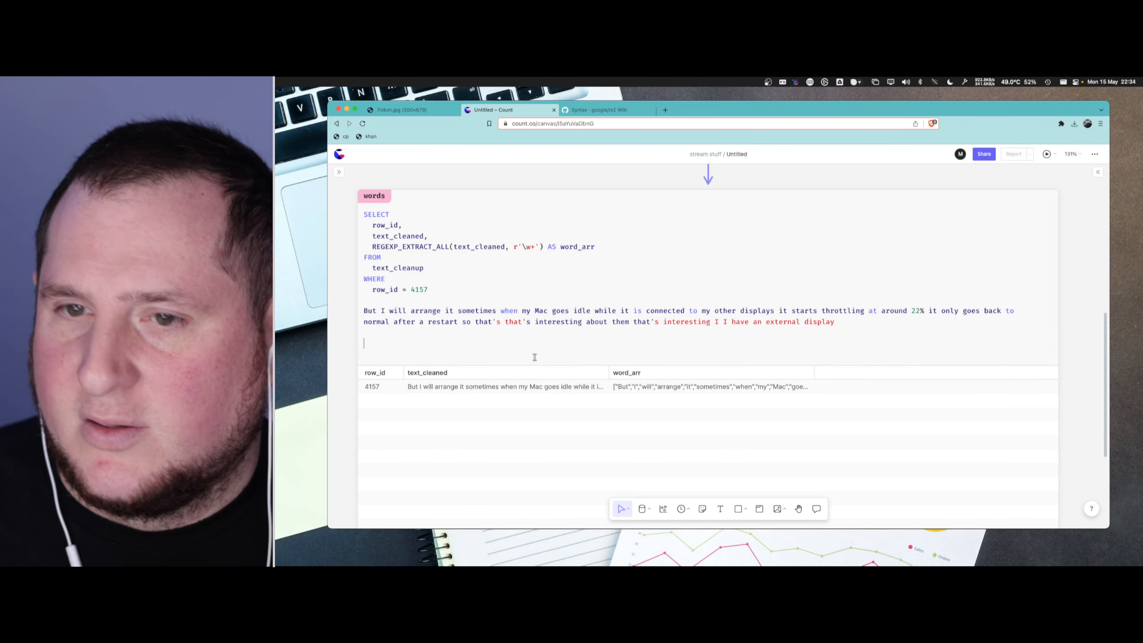
{"action": "key", "text": "super+v"}
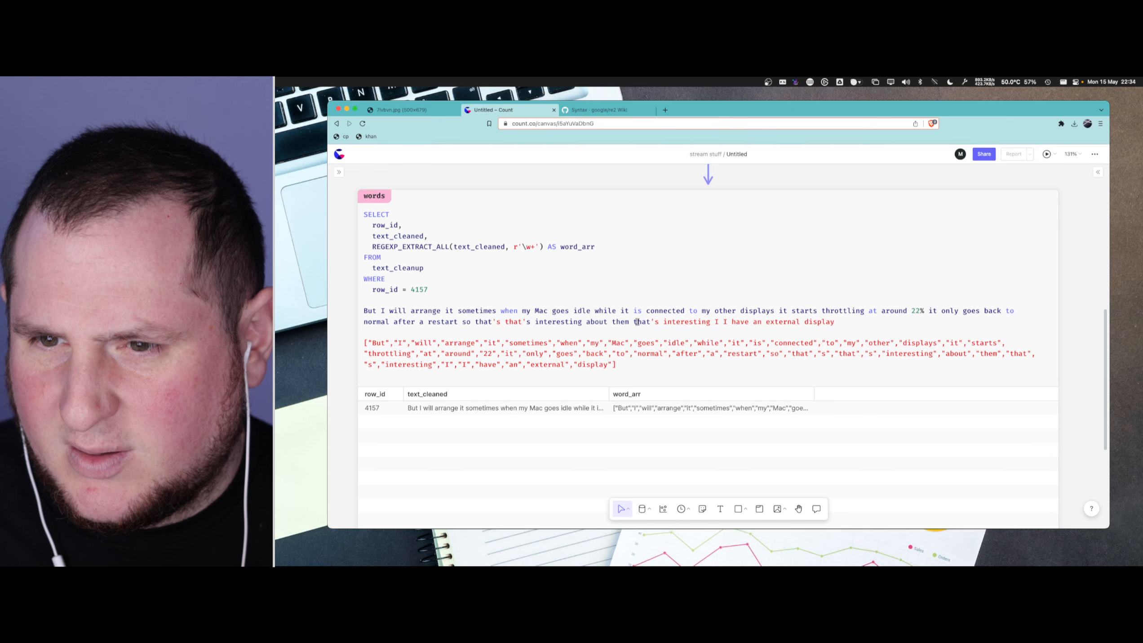
{"action": "left_click_drag", "start_coordinate": [634, 321], "coordinate": [659, 321]}
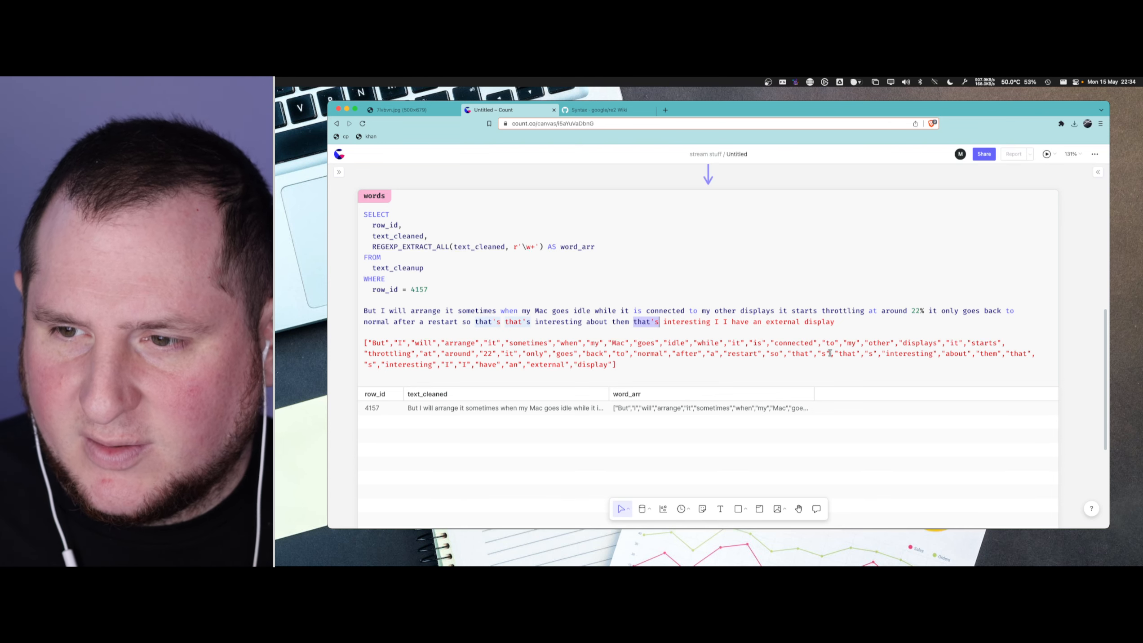
{"action": "left_click_drag", "start_coordinate": [787, 354], "coordinate": [830, 354]}
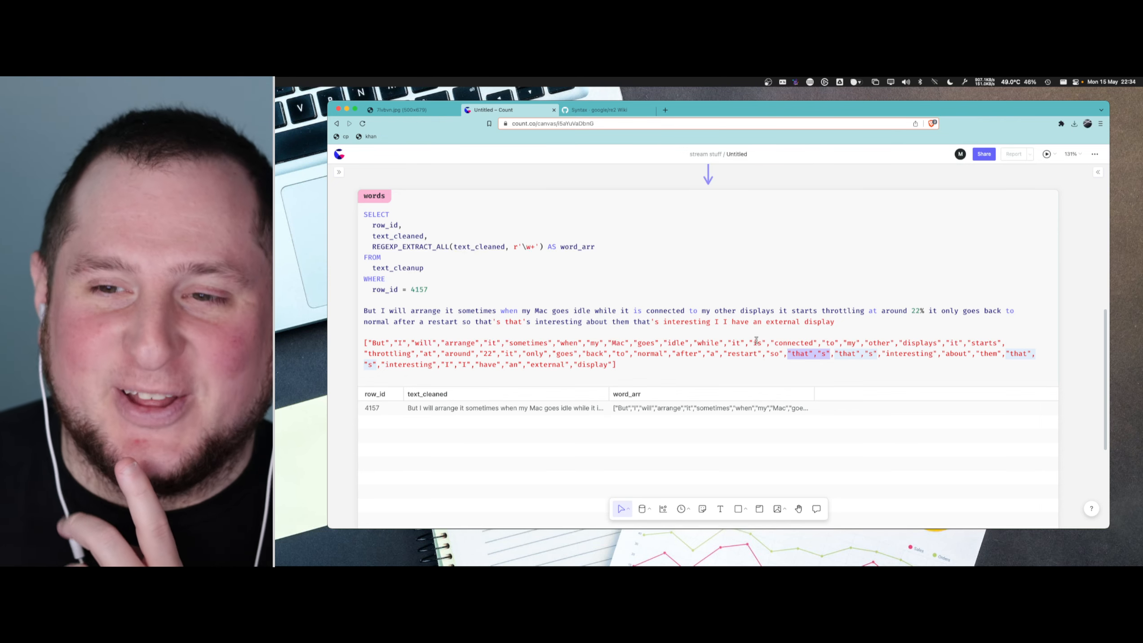
- Compare the \w+ pattern in the words query with how "that's" and "interesting" appear in the pasted sentence and word array
{"action": "left_click", "coordinate": [753, 323]}
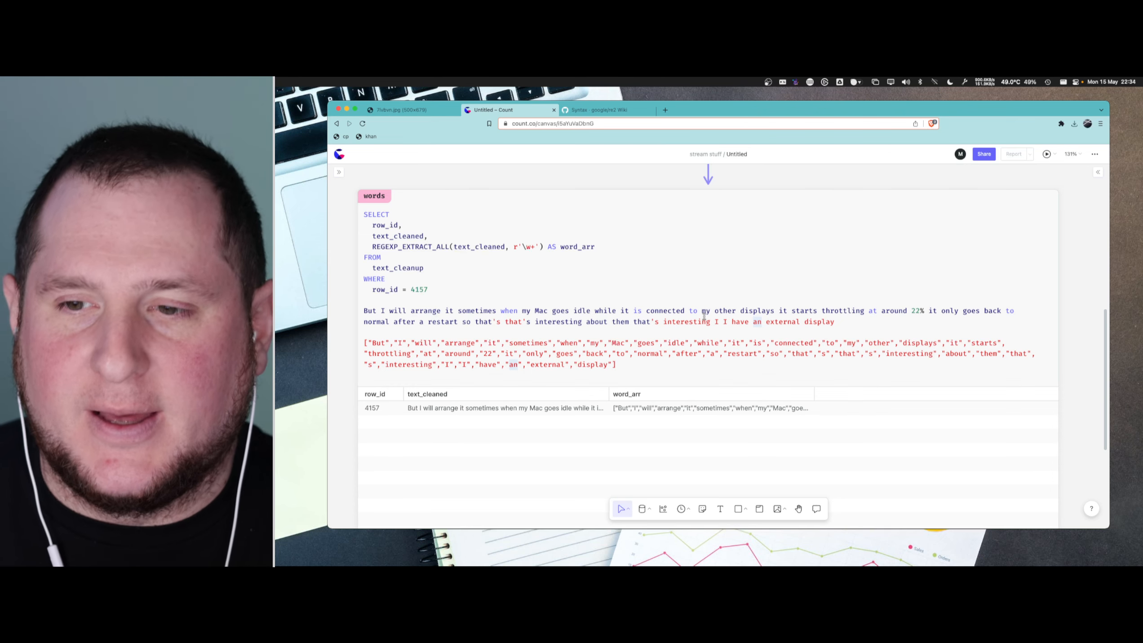
{"action": "left_click", "coordinate": [529, 248]}
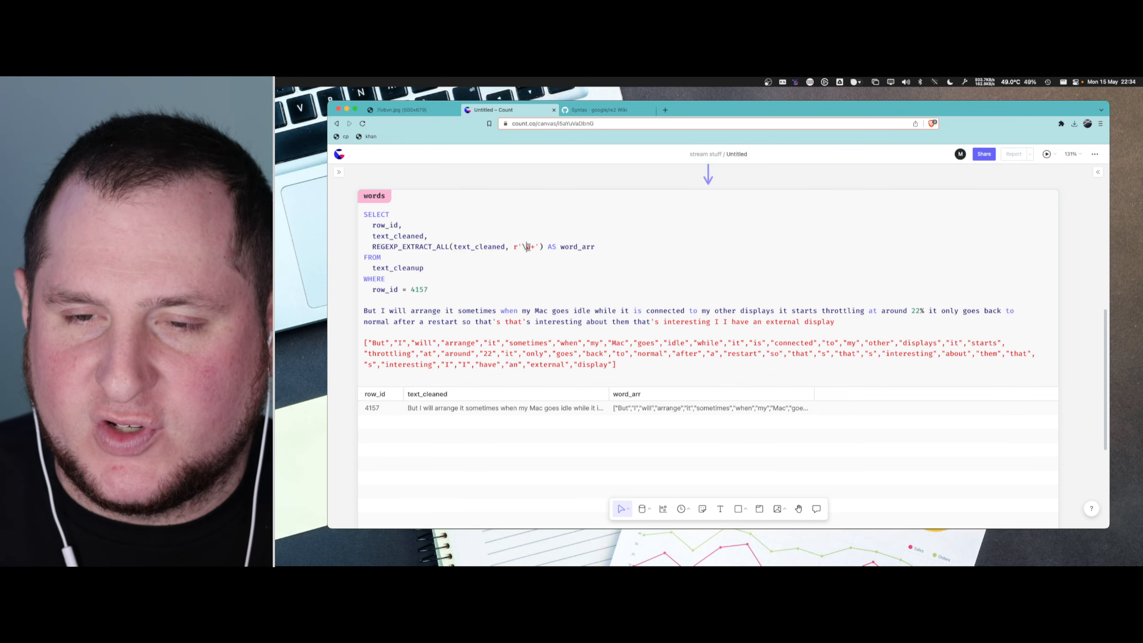
{"action": "left_click_drag", "start_coordinate": [534, 248], "coordinate": [522, 248]}
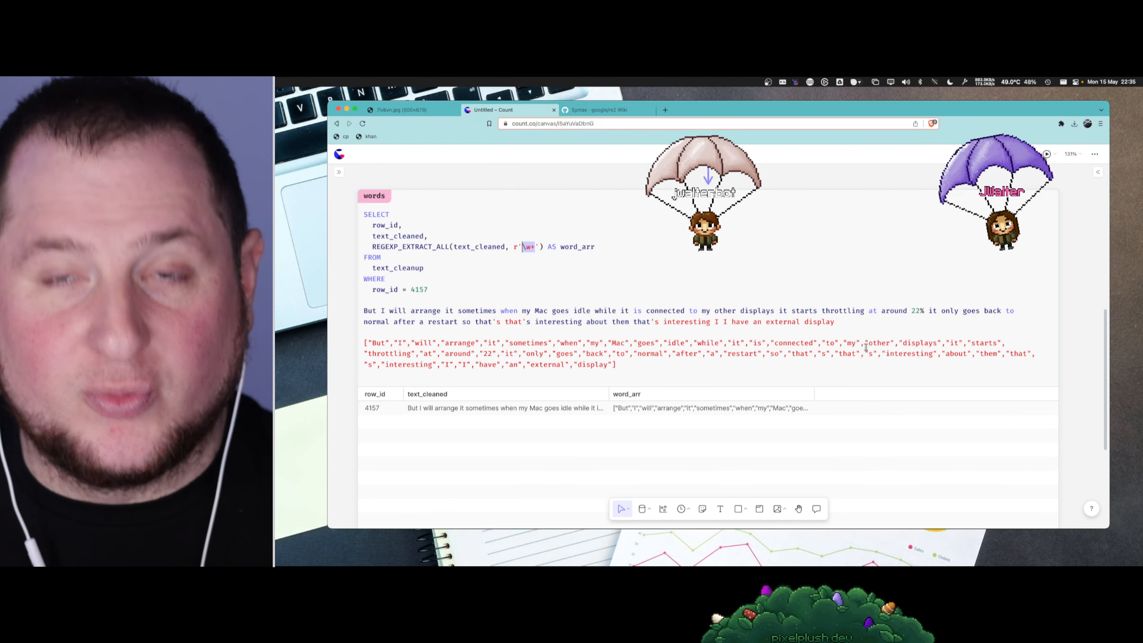
{"action": "key", "text": "super+Tab"}
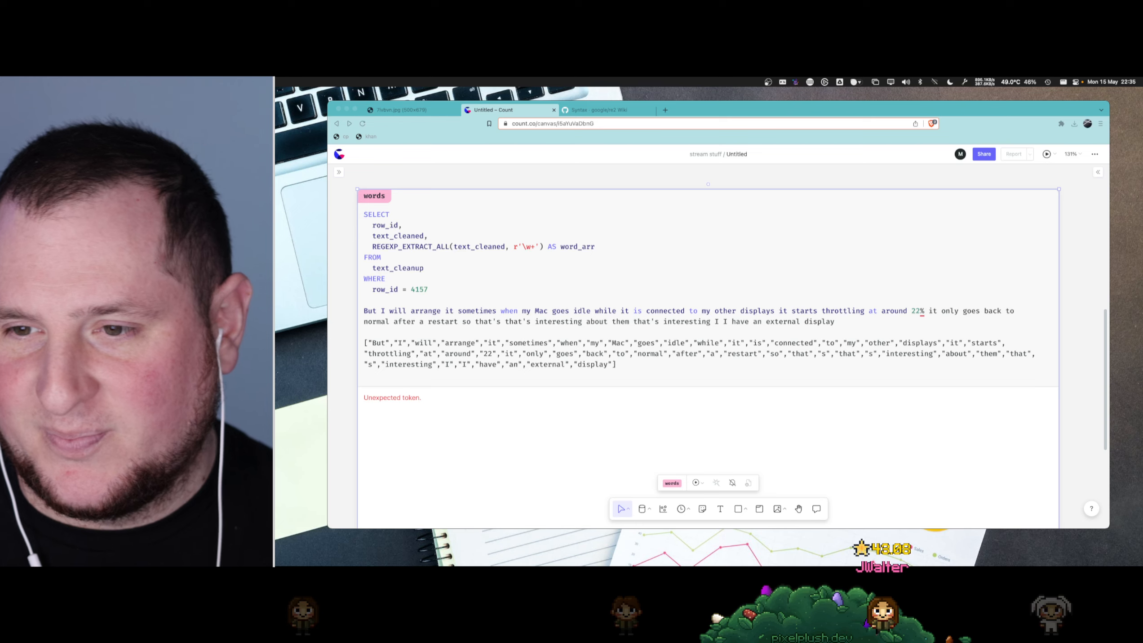
{"action": "left_click", "coordinate": [486, 354]}
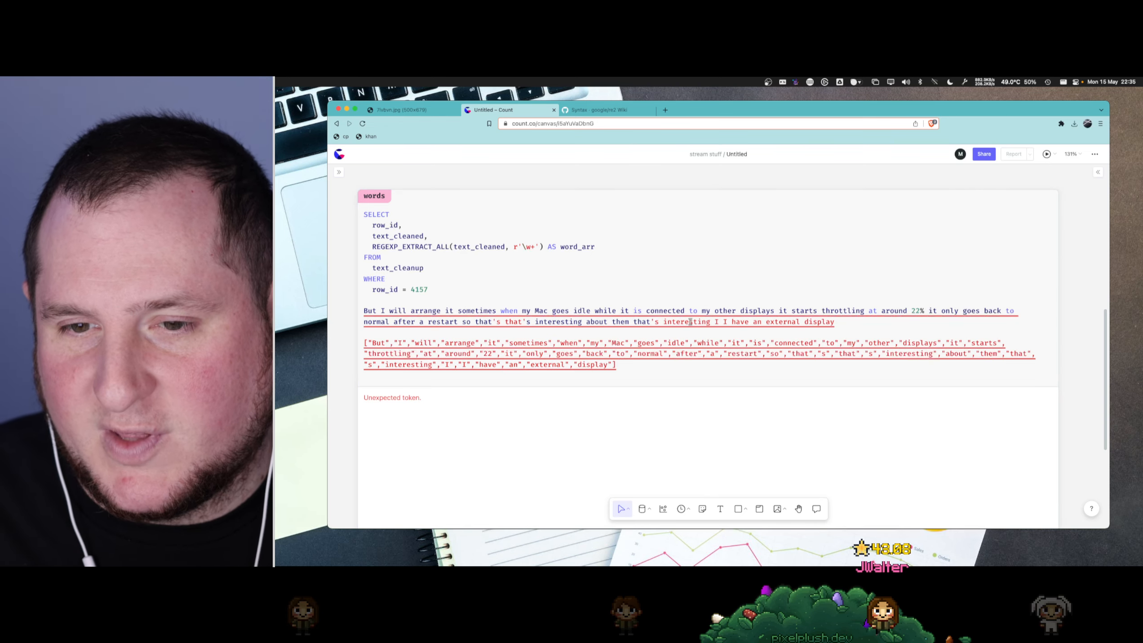
{"action": "left_click", "coordinate": [620, 321]}
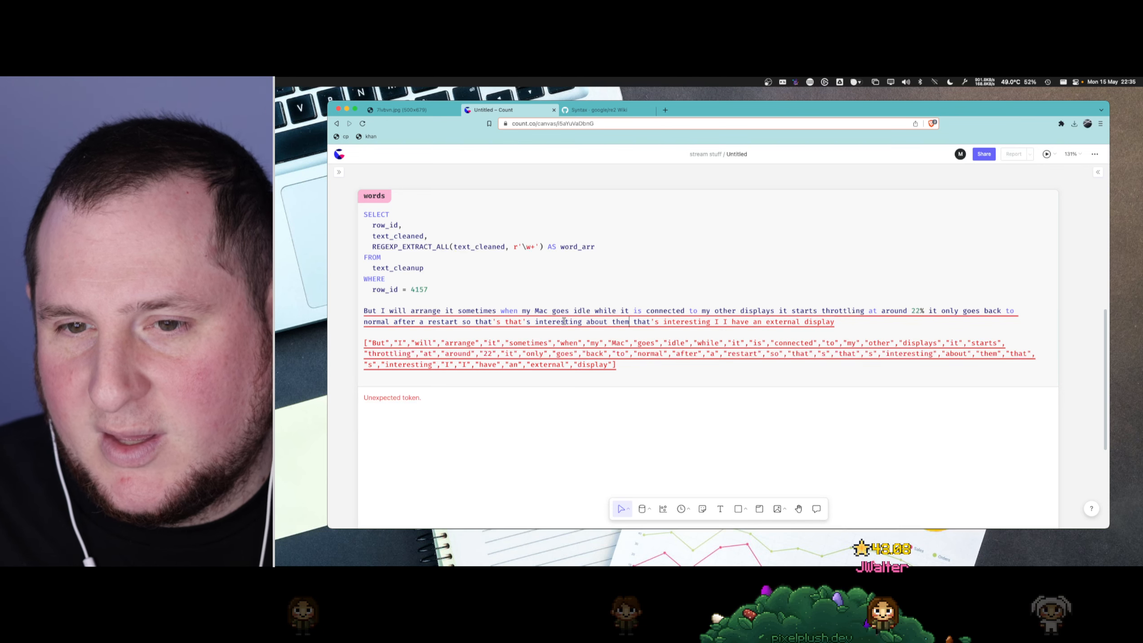
{"action": "left_click_drag", "start_coordinate": [503, 322], "coordinate": [535, 323]}
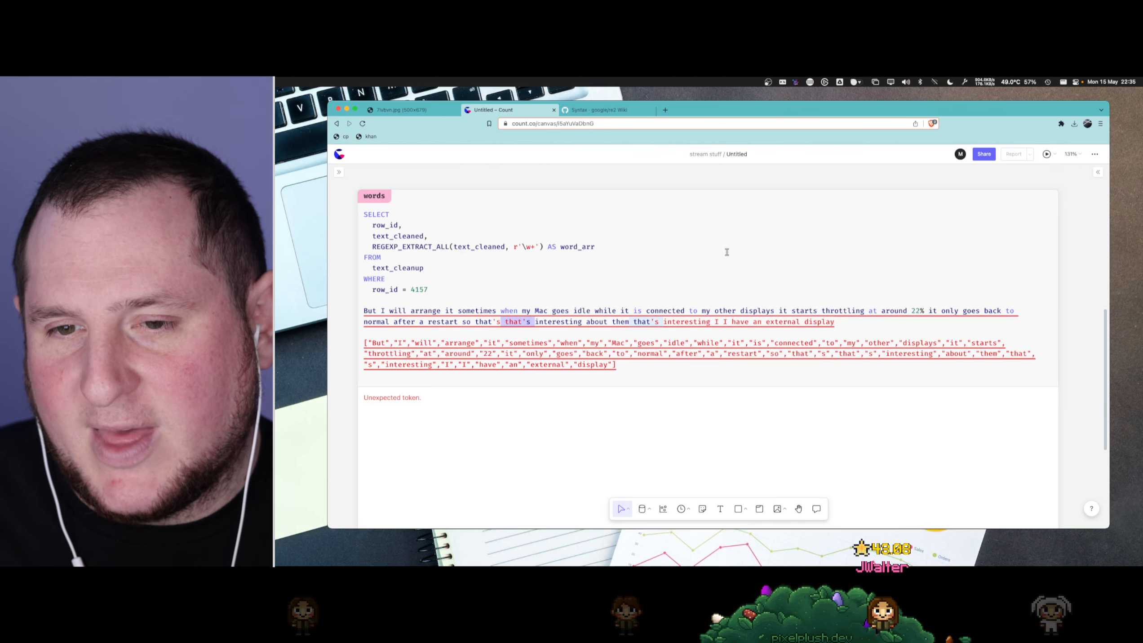
{"action": "double_click", "coordinate": [565, 322]}
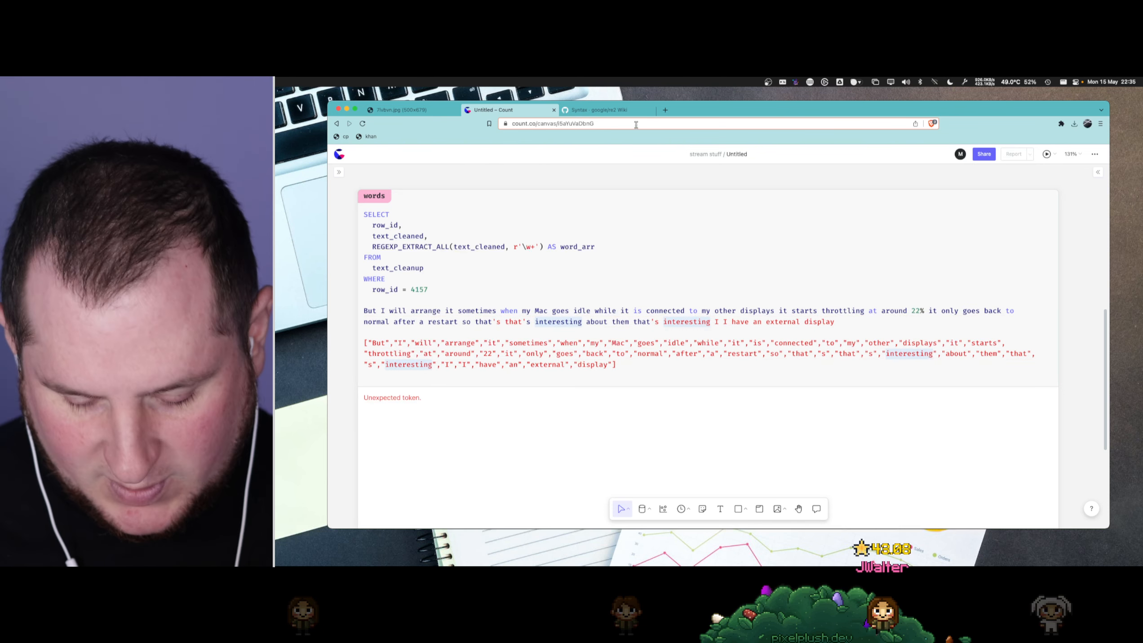
- Open ChatGPT at chat.openai.com/chat in a new browser tab
{"action": "key", "text": "super+t"}
{"action": "type", "text": "chat.openai.com/chat"}
{"action": "key", "text": "Return"}
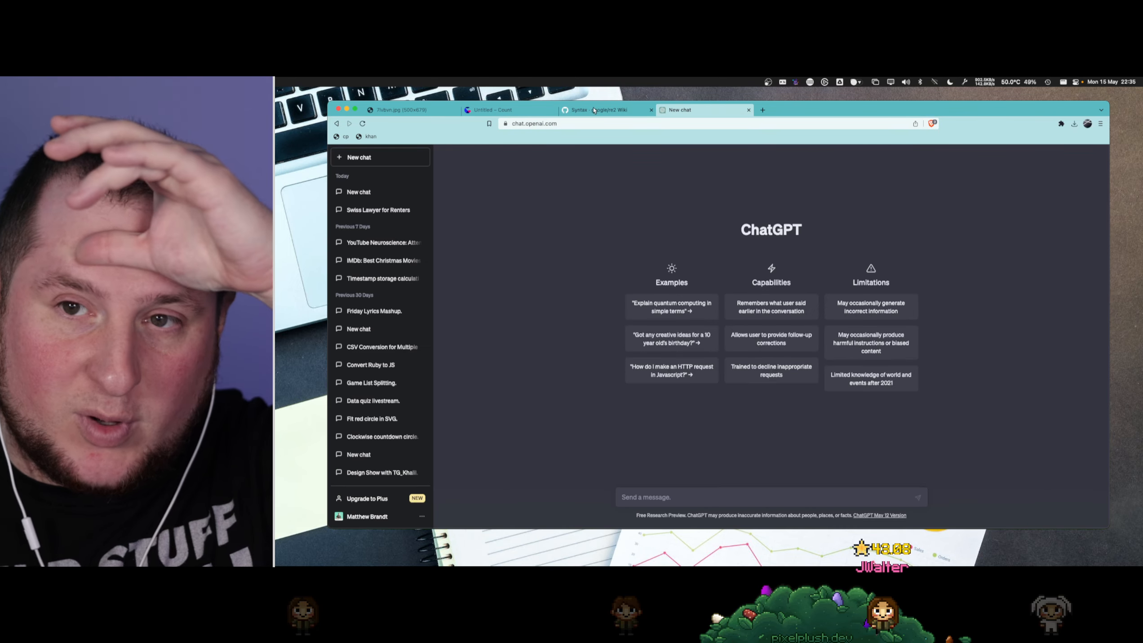
- Return to the Count canvas and delete the pasted word array and cleaned sentence below the words query
{"action": "left_click", "coordinate": [546, 111]}
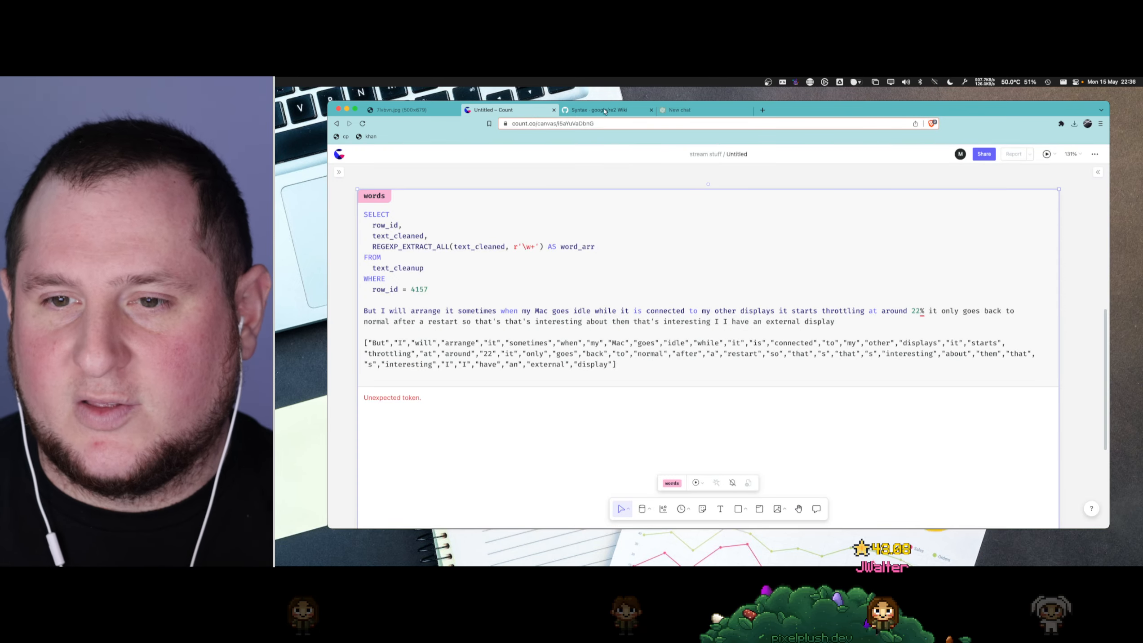
{"action": "left_click", "coordinate": [581, 271]}
{"action": "left_click_drag", "start_coordinate": [612, 364], "coordinate": [353, 342]}
{"action": "key", "text": "BackSpace"}
{"action": "key", "text": "shift+Up"}
{"action": "key", "text": "shift+Up"}
{"action": "key", "text": "super+c"}
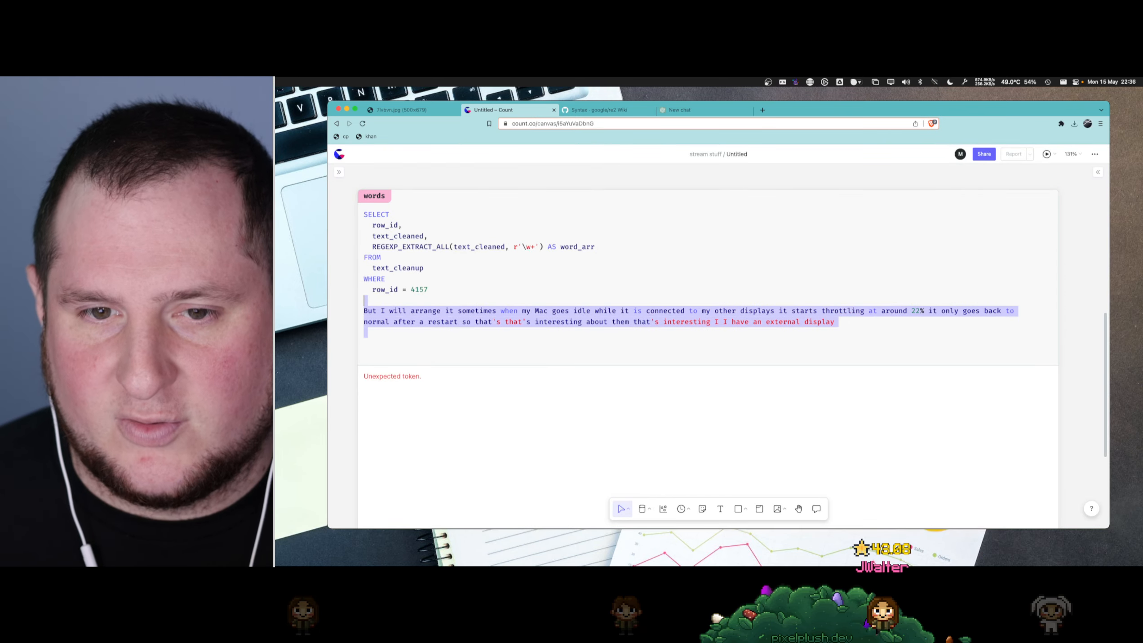
{"action": "key", "text": "BackSpace"}
{"action": "key", "text": "BackSpace"}
{"action": "key", "text": "BackSpace"}
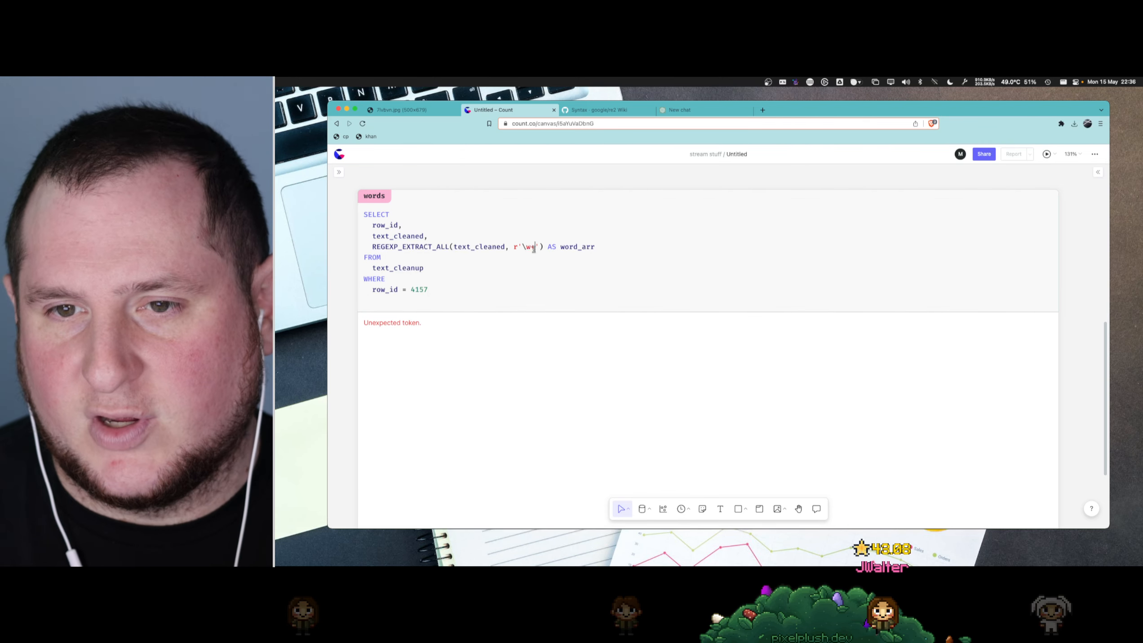
- Try the pattern \b+ in the words cell's REGEXP_EXTRACT_ALL, rerun the query and widen the word_arr column
{"action": "left_click", "coordinate": [531, 249]}
{"action": "key", "text": "BackSpace"}
{"action": "type", "text": "b"}
{"action": "key", "text": "super+Return"}
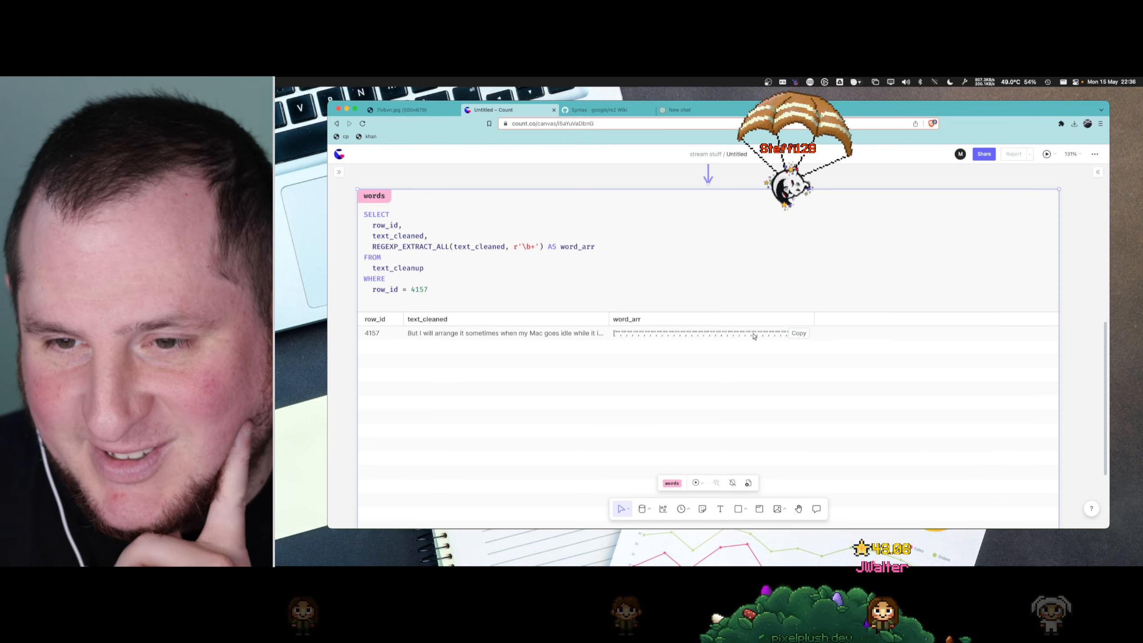
{"action": "left_click_drag", "start_coordinate": [814, 319], "coordinate": [913, 319]}
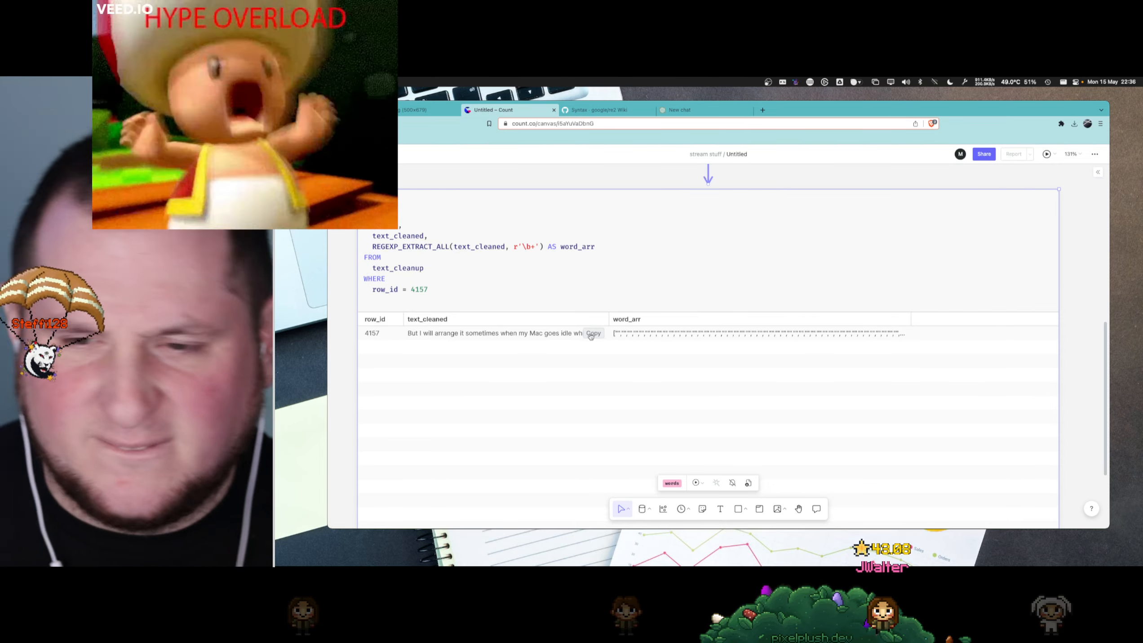
- In ChatGPT, begin a message reading "write a regex in re2 spec for splitting"
{"action": "left_click", "coordinate": [703, 112]}
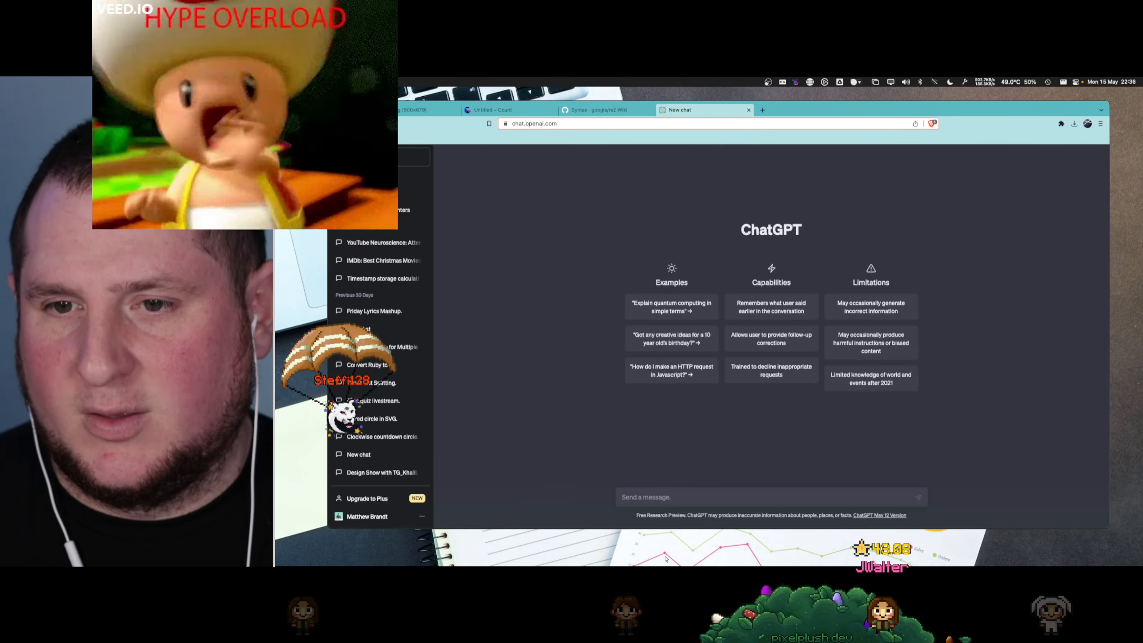
{"action": "left_click", "coordinate": [640, 493]}
{"action": "type", "text": "write a regex"}
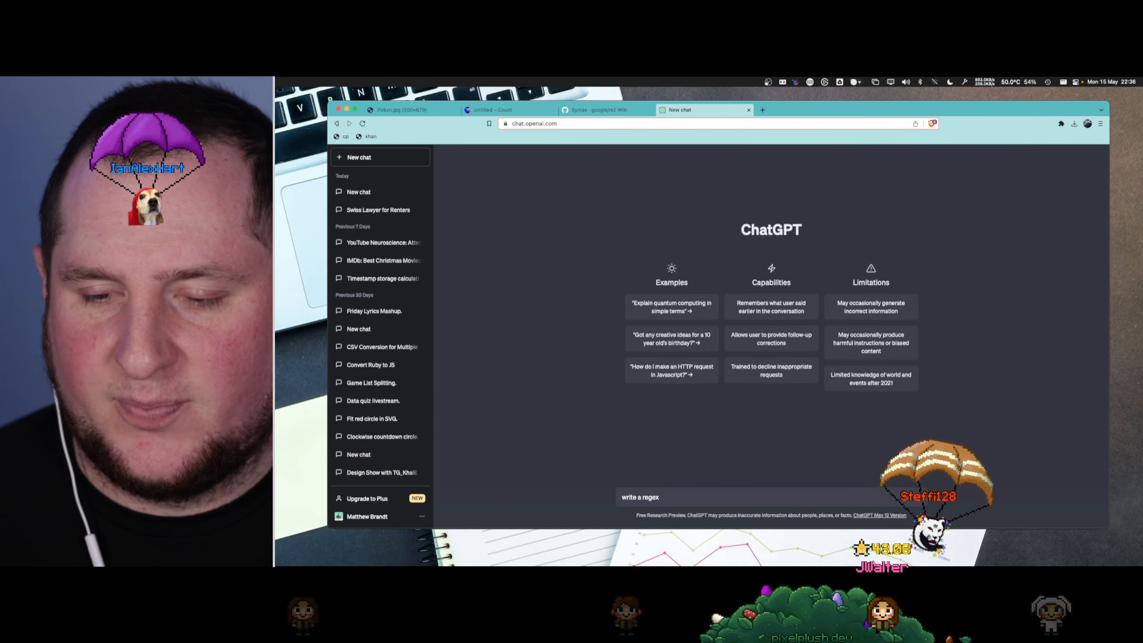
{"action": "type", "text": " for"}
{"action": "key", "text": "BackSpace"}
{"action": "key", "text": "BackSpace"}
{"action": "key", "text": "BackSpace"}
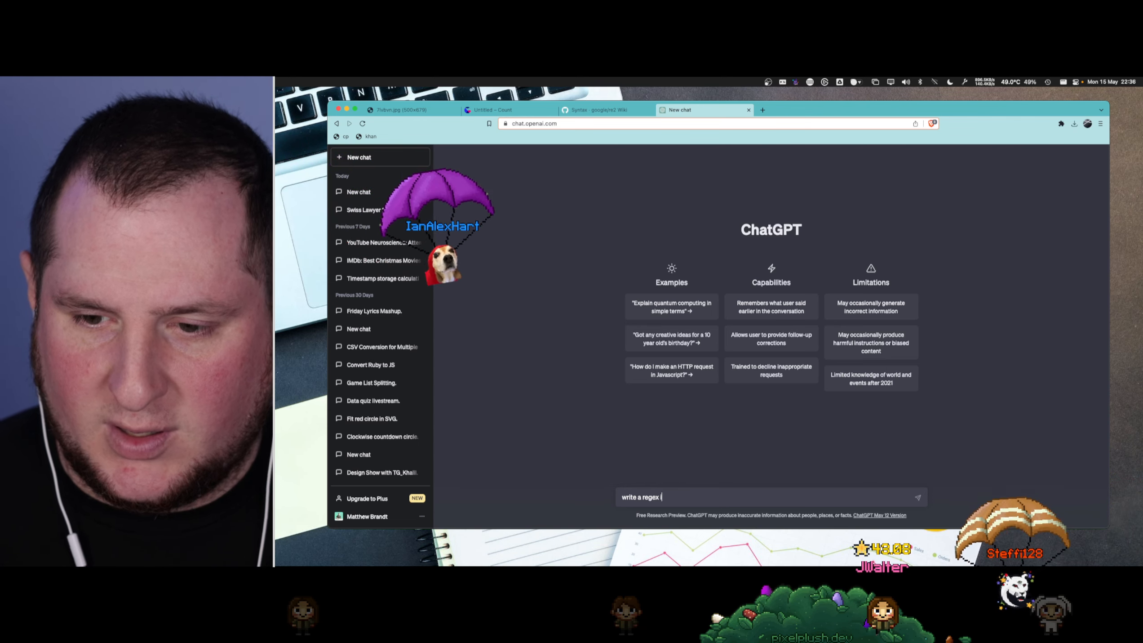
{"action": "type", "text": "in rw2"}
{"action": "key", "text": "BackSpace"}
{"action": "key", "text": "BackSpace"}
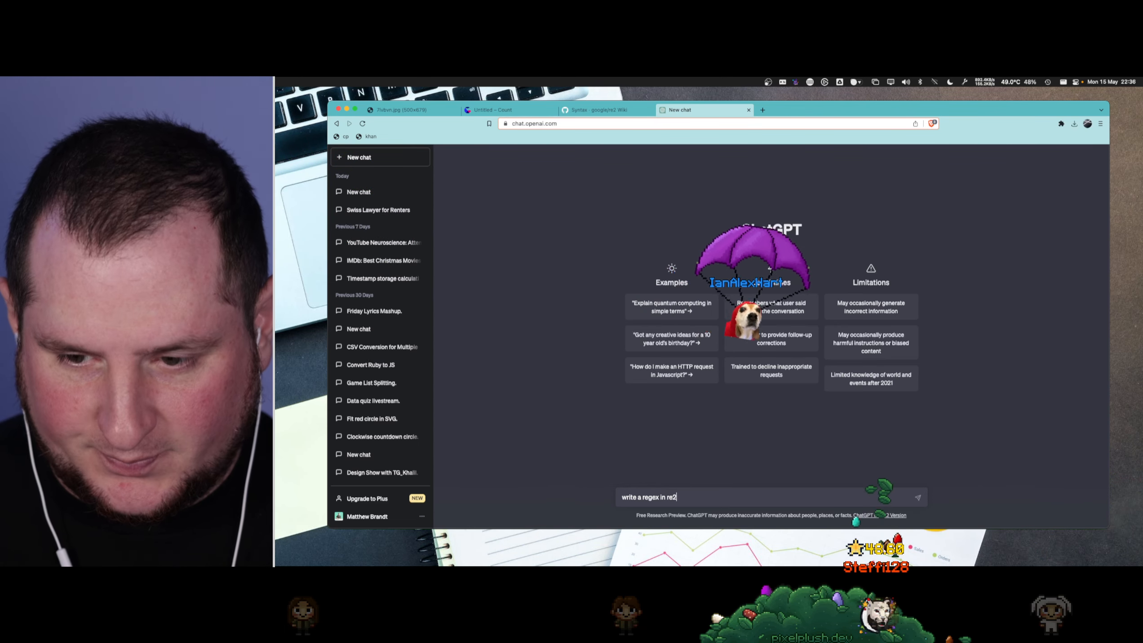
{"action": "type", "text": "e2 spec for "}
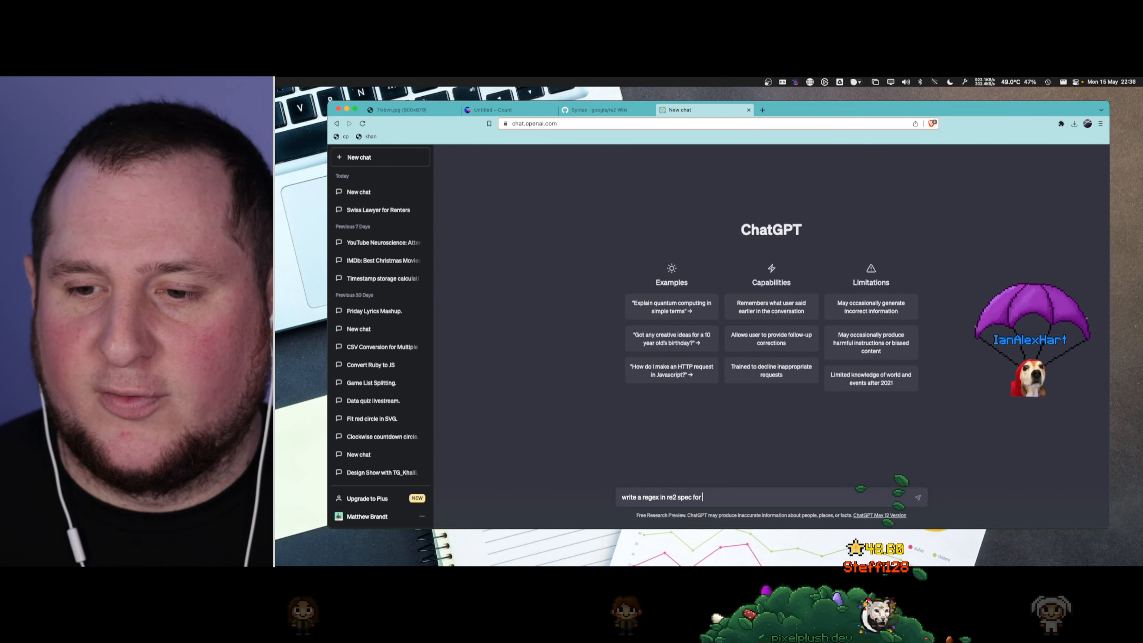
{"action": "type", "text": "splitting the word's"}
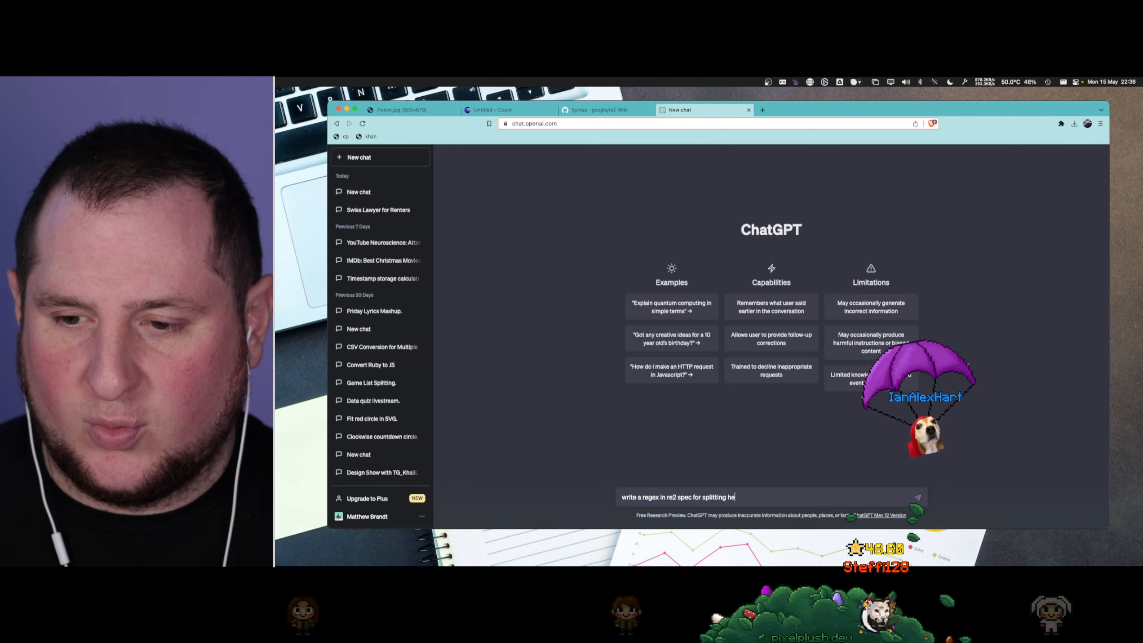
- Complete the request's wording with "the words in this text"
{"action": "key", "text": "BackSpace"}
{"action": "key", "text": "BackSpace"}
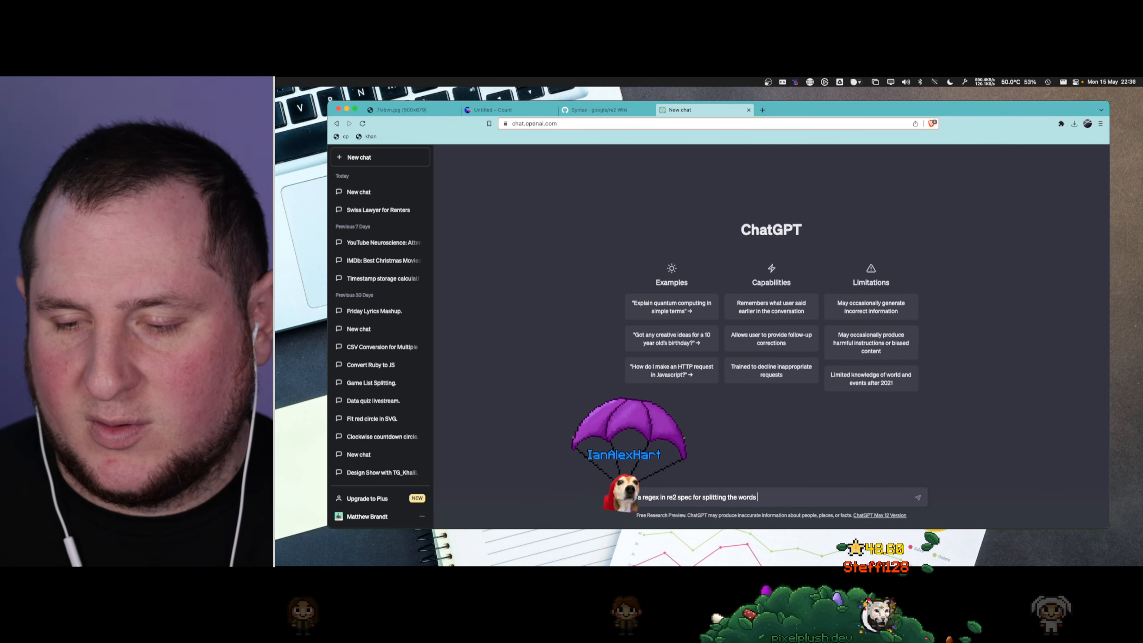
{"action": "type", "text": "s in this text, including"}
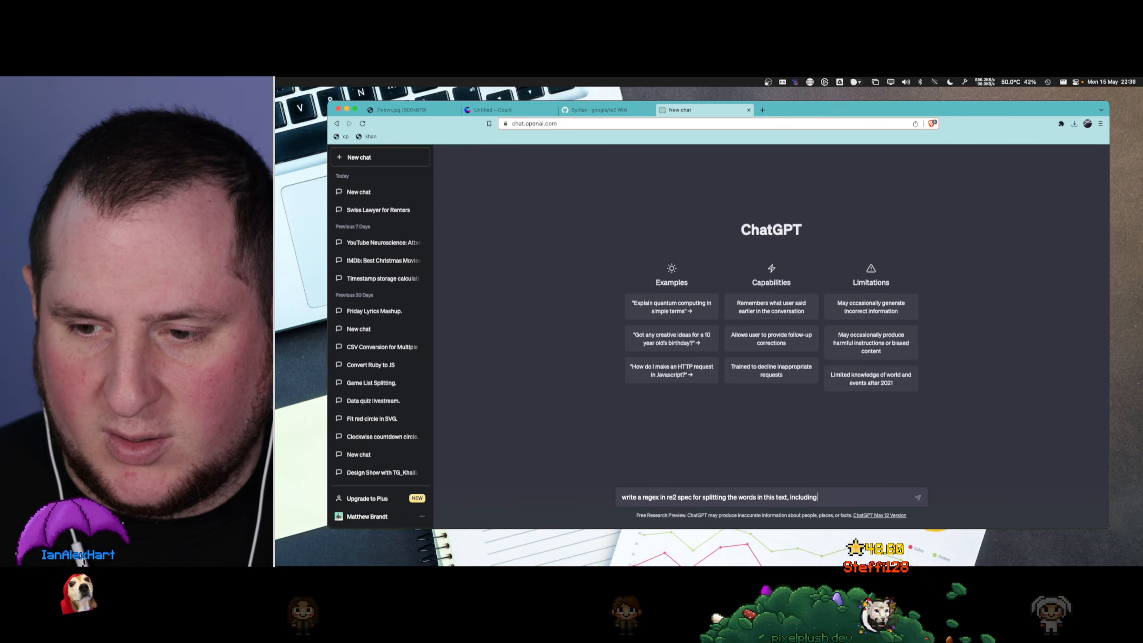
{"action": "key", "text": "alt+shift+Left"}
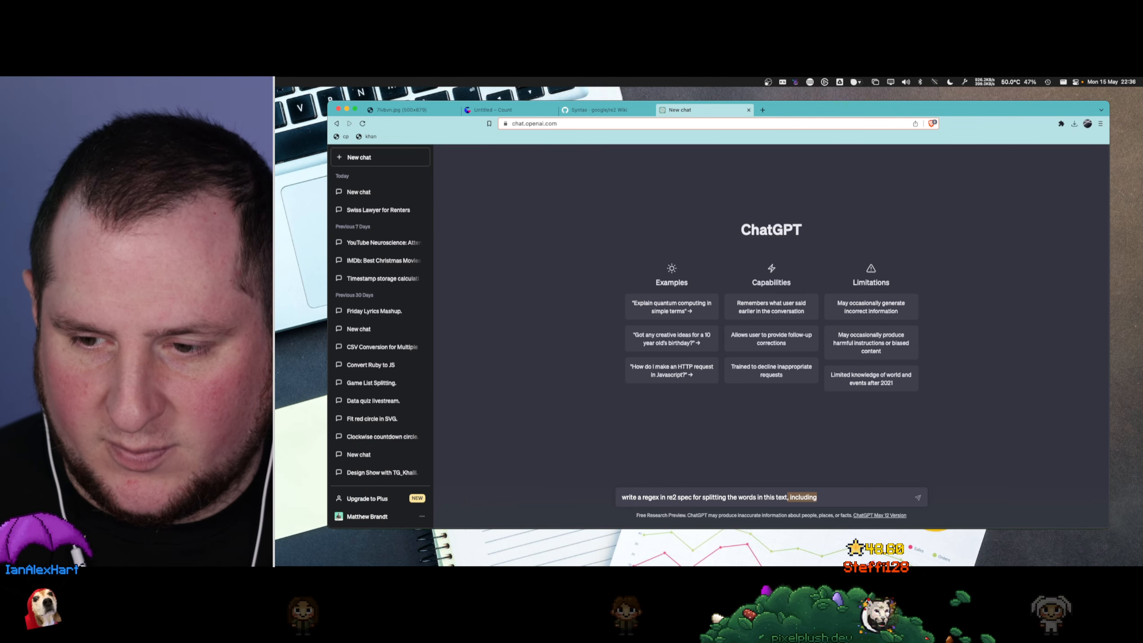
{"action": "key", "text": "BackSpace"}
{"action": "key", "text": "BackSpace"}
{"action": "key", "text": "BackSpace"}
{"action": "type", "text": "into in"}
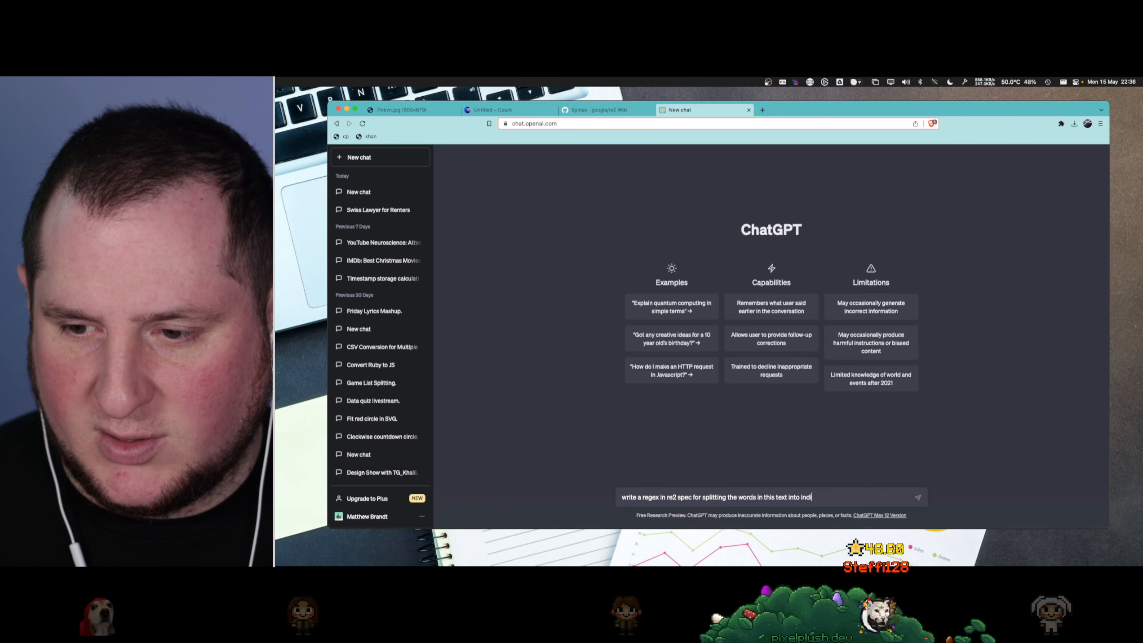
{"action": "key", "text": "BackSpace"}
{"action": "key", "text": "BackSpace"}
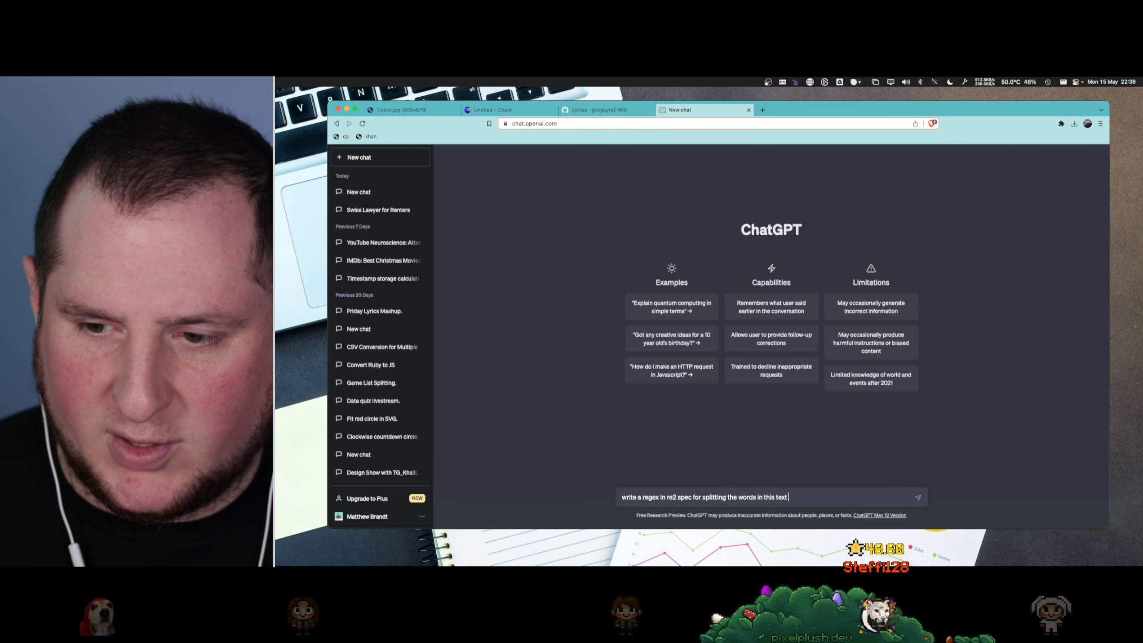
- Paste row 4157's text_cleaned sentence below the request and send the message
{"action": "key", "text": "shift+Return"}
{"action": "key", "text": "super+v"}
{"action": "key", "text": "Return"}
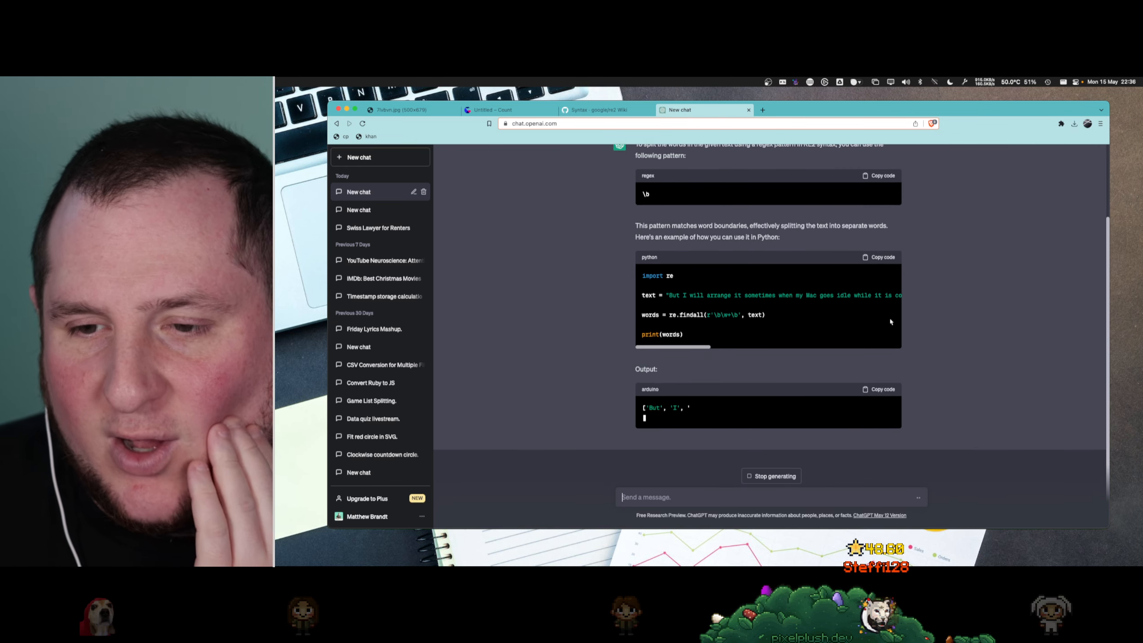
- Read ChatGPT's suggested regex, then try the pattern \b in the words cell of the Count canvas and rerun the query
{"action": "scroll", "coordinate": [833, 333], "scroll_direction": "up", "scroll_amount": 2}
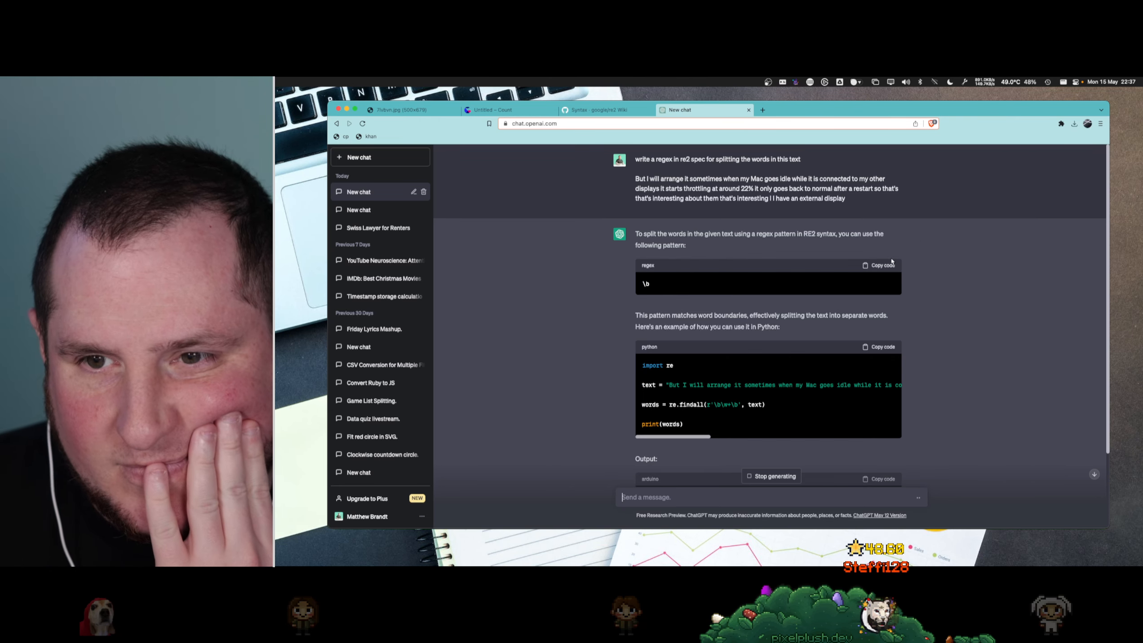
{"action": "left_click", "coordinate": [590, 110]}
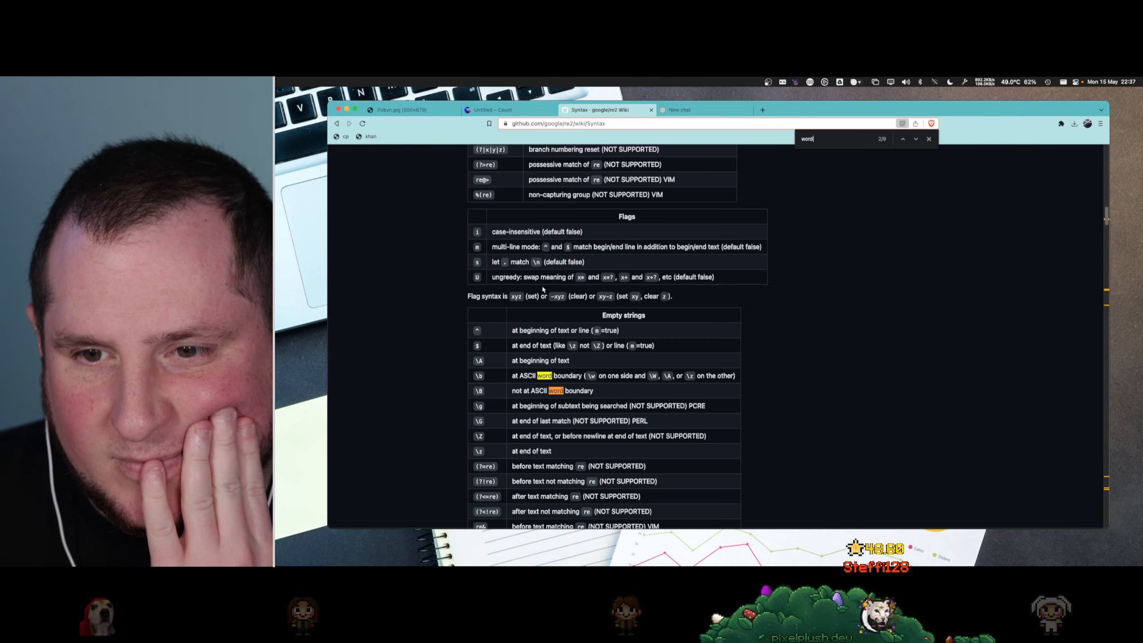
{"action": "left_click", "coordinate": [499, 109]}
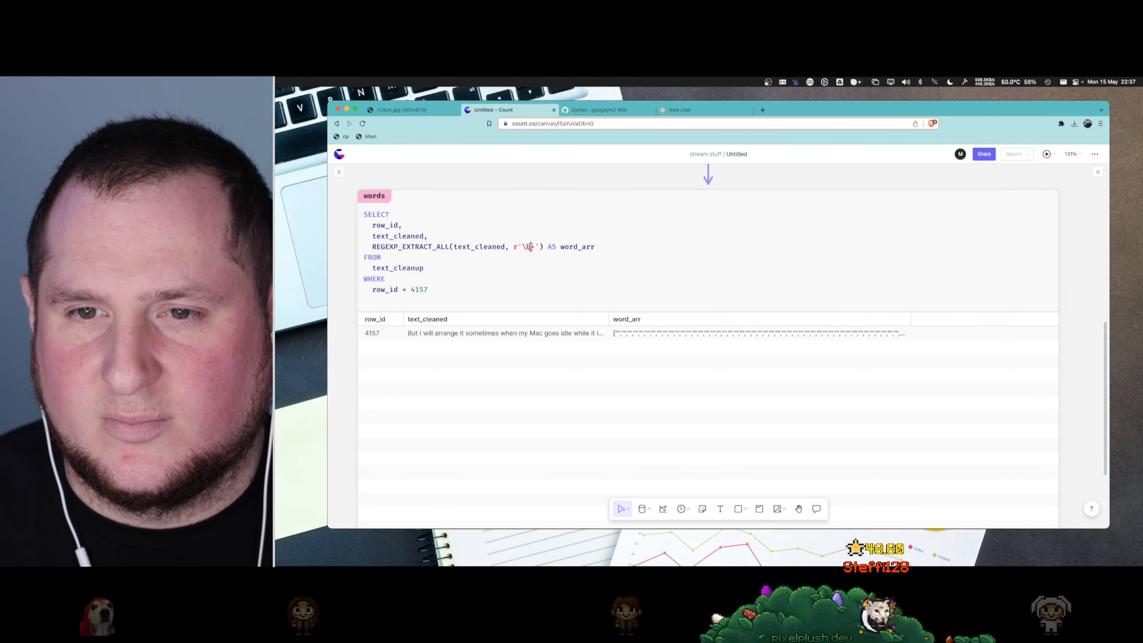
{"action": "key", "text": "Delete"}
{"action": "key", "text": "super+Return"}
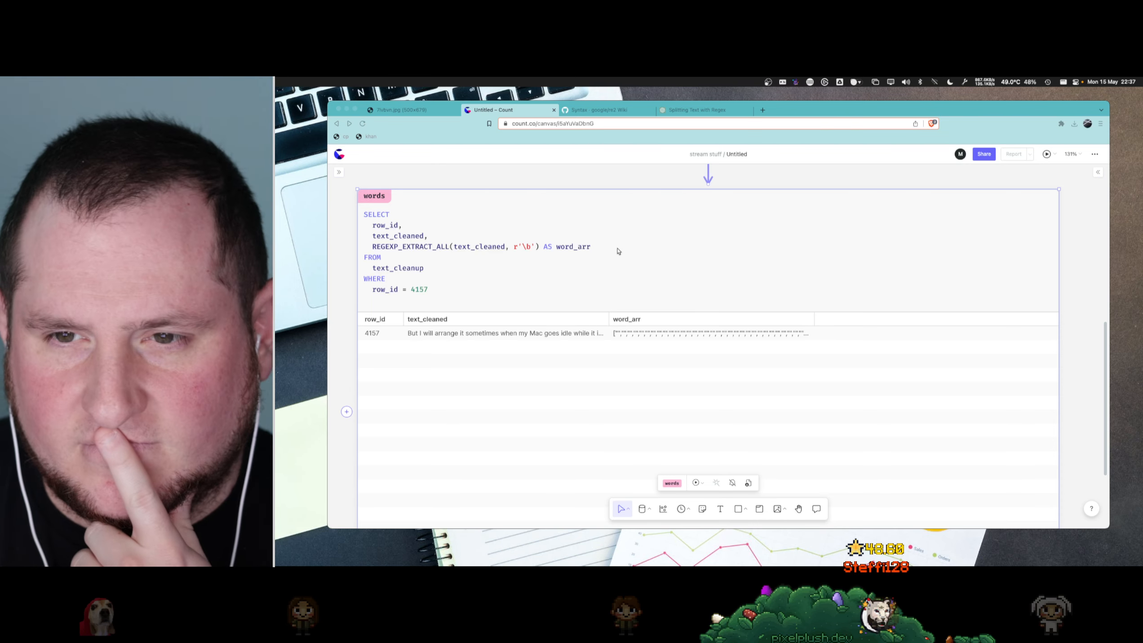
- Replace the REGEXP_EXTRACT_ALL pattern in the words cell with (\w+) and rerun the query
{"action": "left_click", "coordinate": [619, 251]}
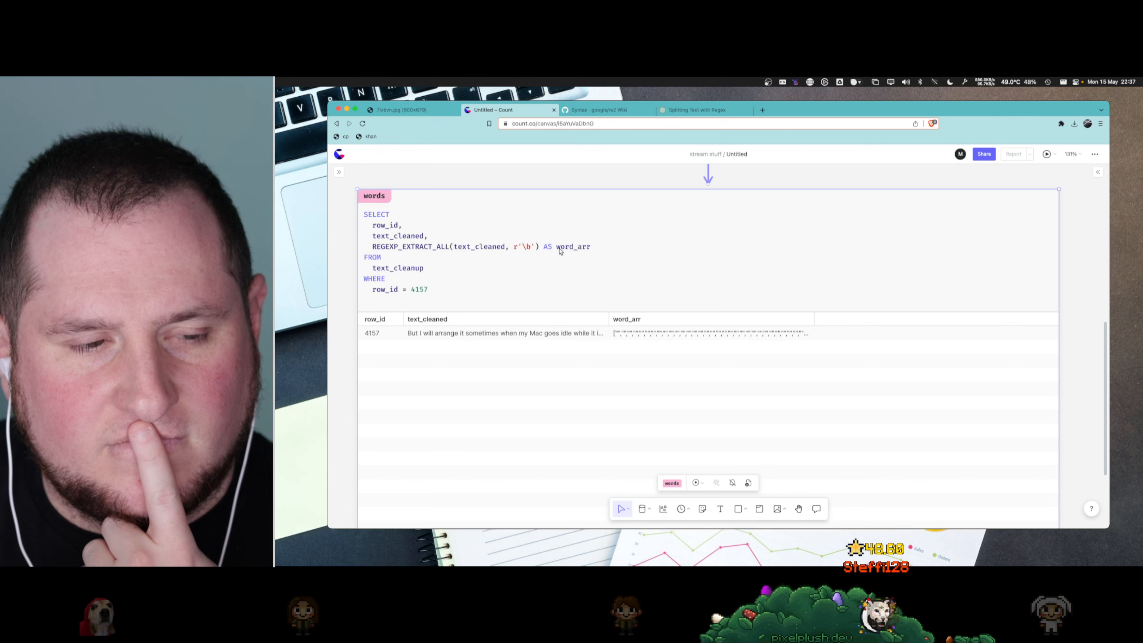
{"action": "left_click", "coordinate": [560, 250]}
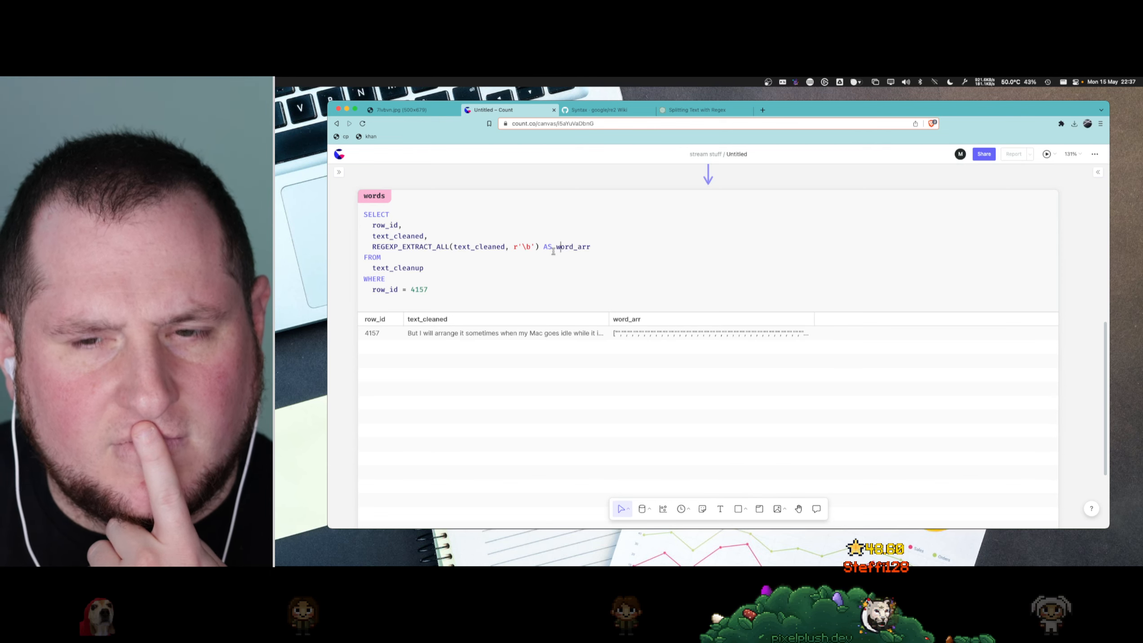
{"action": "left_click", "coordinate": [526, 248]}
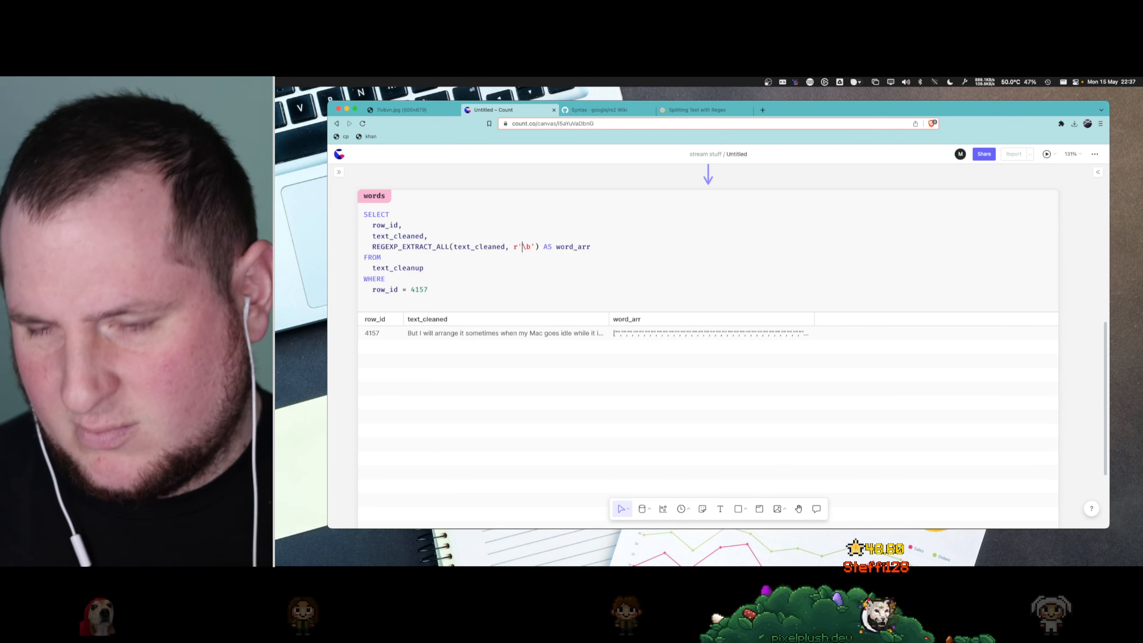
{"action": "key", "text": "Delete"}
{"action": "key", "text": "Delete"}
{"action": "type", "text": "(\\W"}
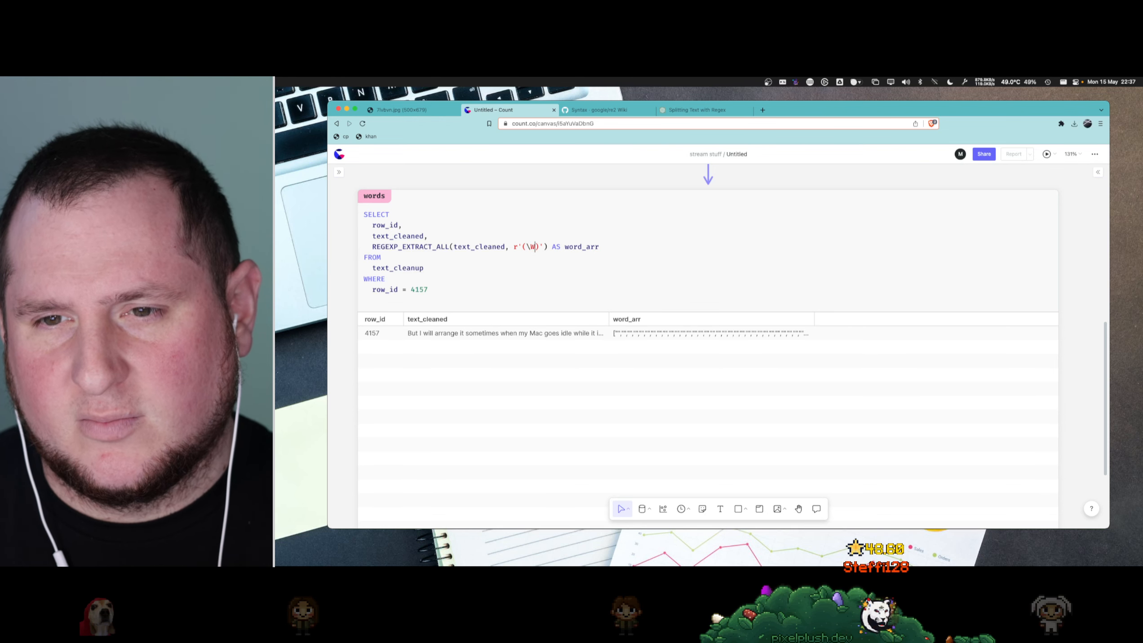
{"action": "type", "text": "+"}
{"action": "key", "text": "super+Return"}
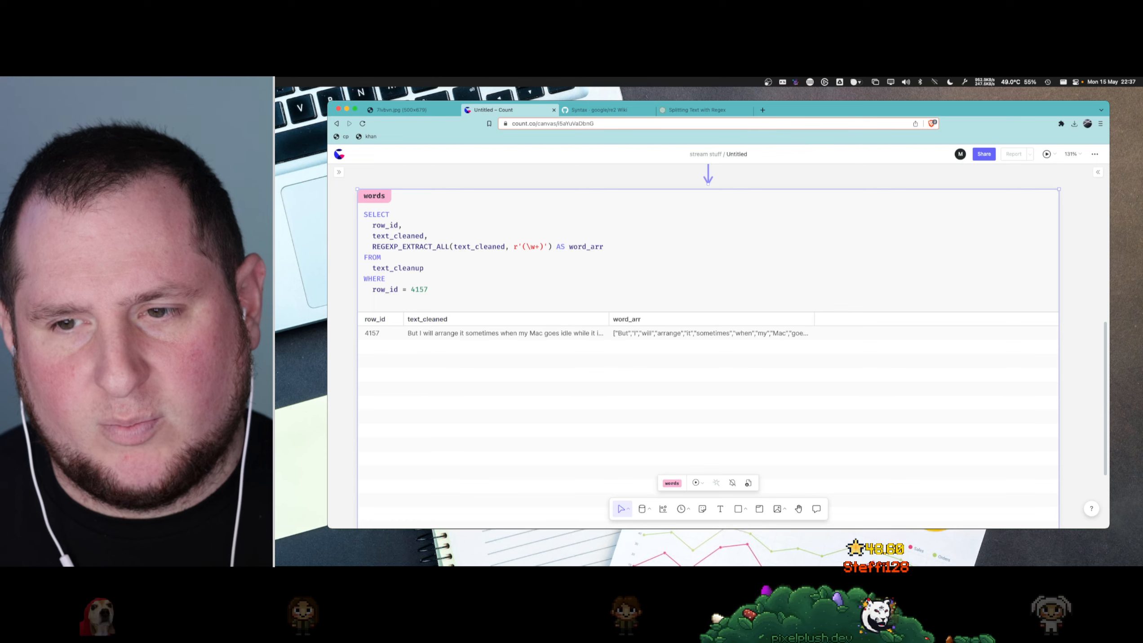
- Paste row 4157's word_arr value beneath the words query and examine how "that's" is split
{"action": "left_click", "coordinate": [614, 298]}
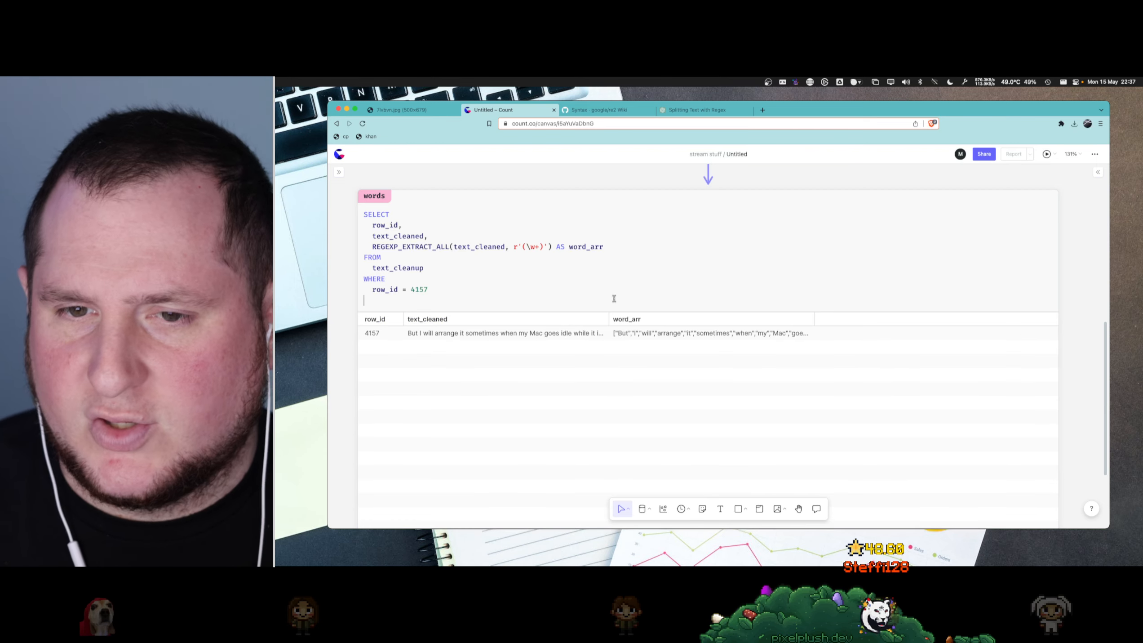
{"action": "type", "text": "[\"But\",\"I\",\"will\",\"arrange\",\"it\",\"sometimes\",\"when\",\"my\",\"Mac\",\"goes\",\"idle\",\"while\",\"it\",\"is\",\"connected\",\"to\",\"my\",\"other\",\"displays\",\"it\",\"starts\",\"throttling\",\"at\",\"around\",\"22\",\"it\",\"only\",\"goes\",\"back\",\"to\",\"normal\",\"after\",\"a\",\"restart\",\"so\",\"that\",\"s\",\"that\",\"s\",\"interesting\",\"about\",\"them\",\"that\",\"s\",\"interesting\",\"I\",\"I\",\"have\",\"an\",\"external\",\"display\"]"}
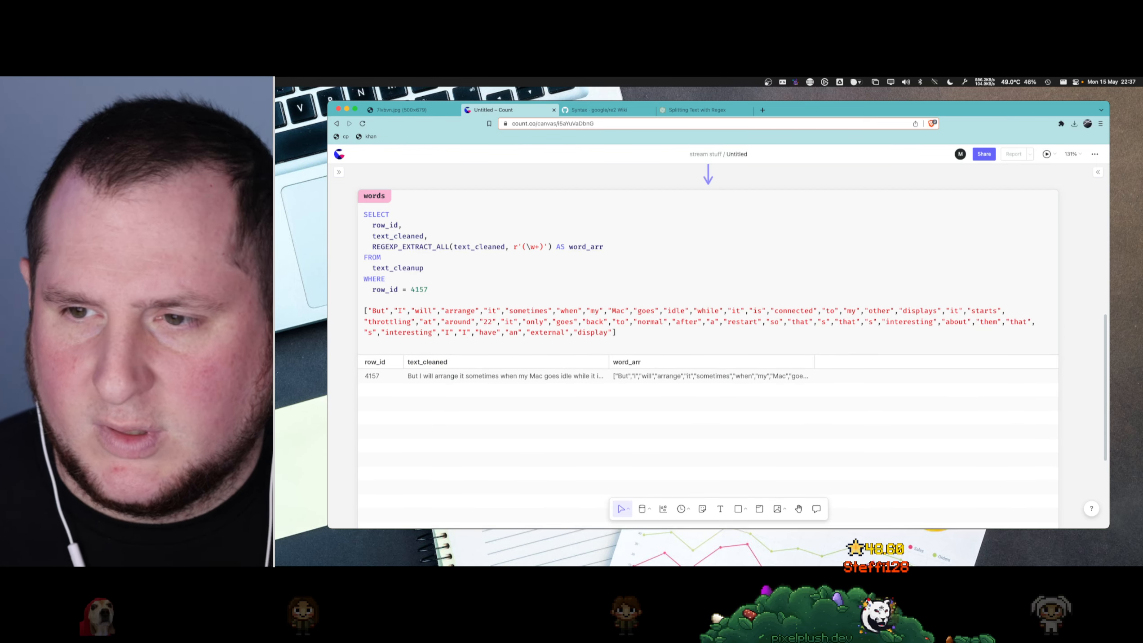
{"action": "left_click_drag", "start_coordinate": [785, 322], "coordinate": [835, 321]}
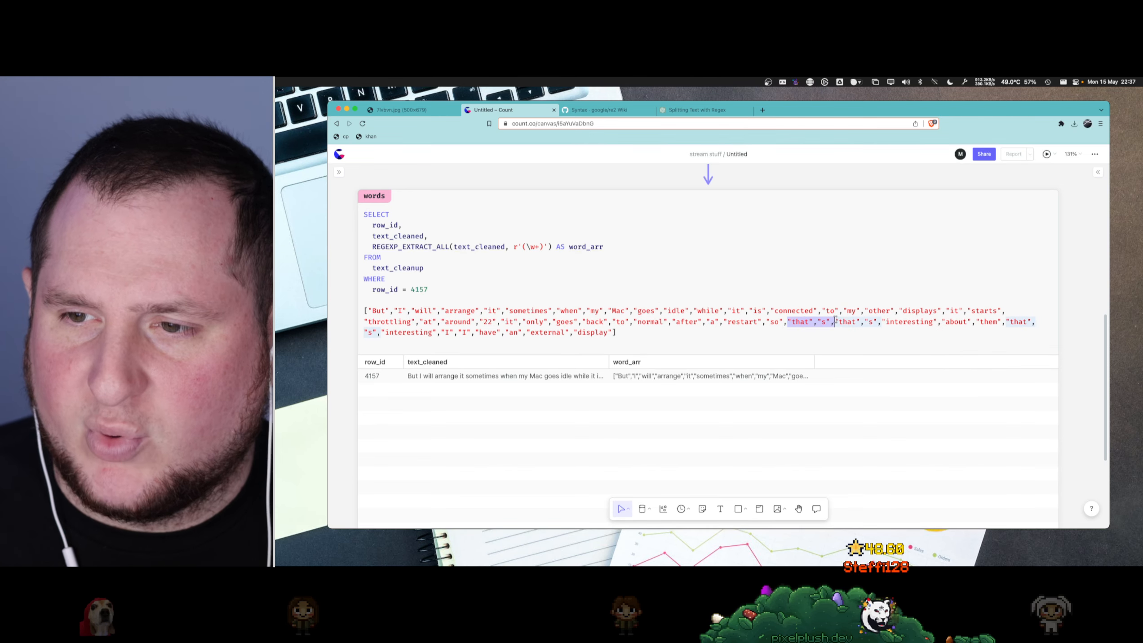
{"action": "key", "text": "super+Tab"}
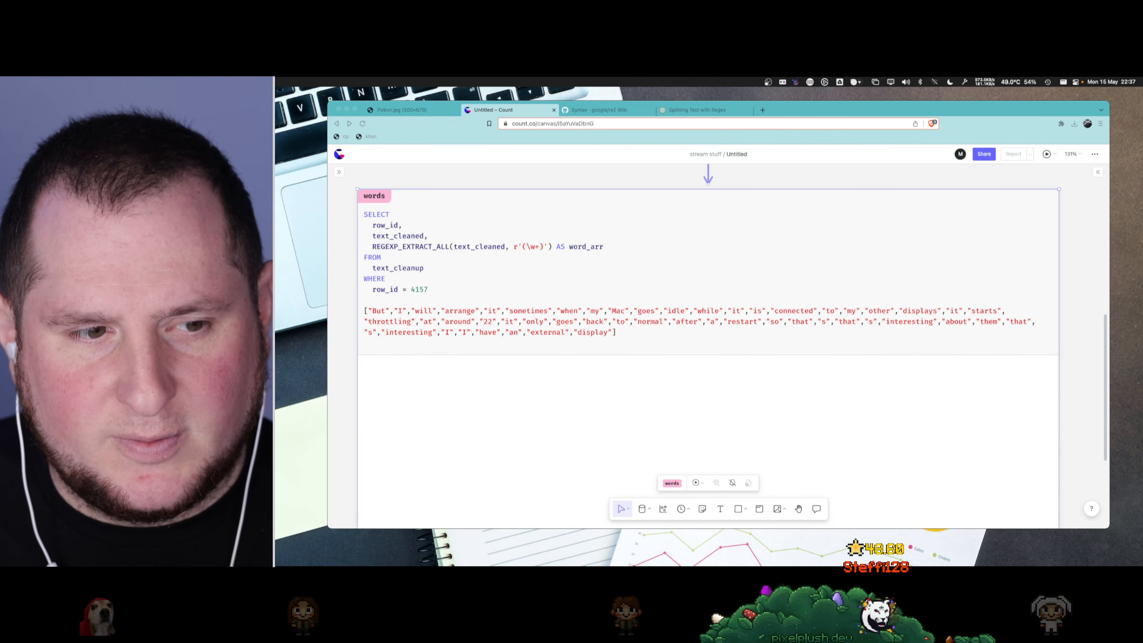
- Send ChatGPT the follow-up "I'm using SQL btw" and read its suggested SQL query through to the regex pattern
{"action": "left_click", "coordinate": [681, 112]}
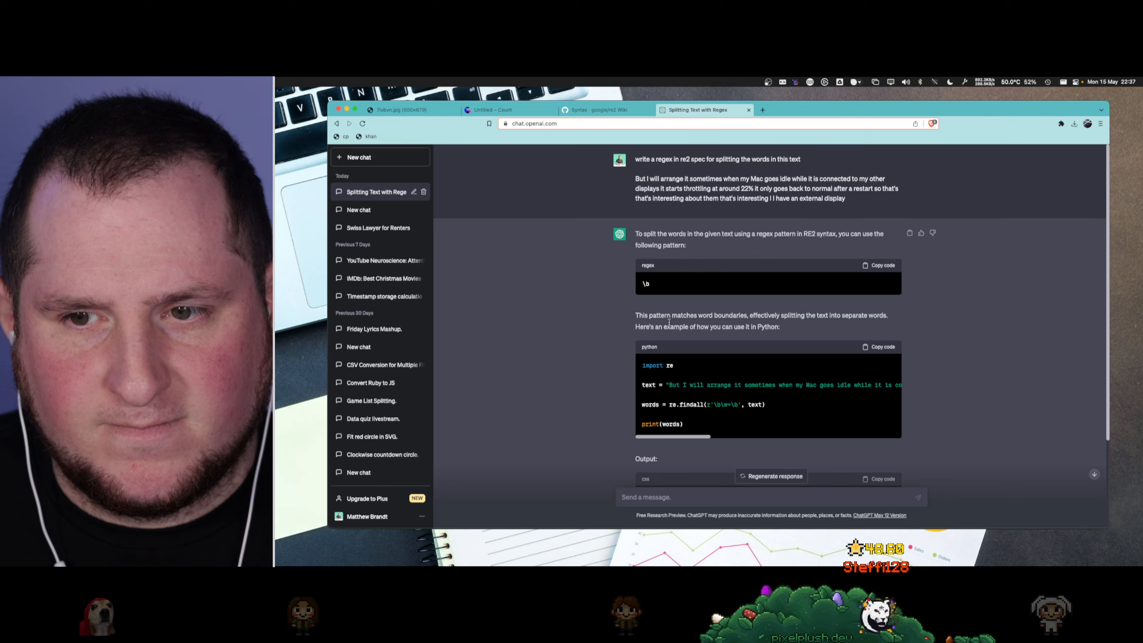
{"action": "scroll", "coordinate": [747, 315], "scroll_direction": "down", "scroll_amount": 3}
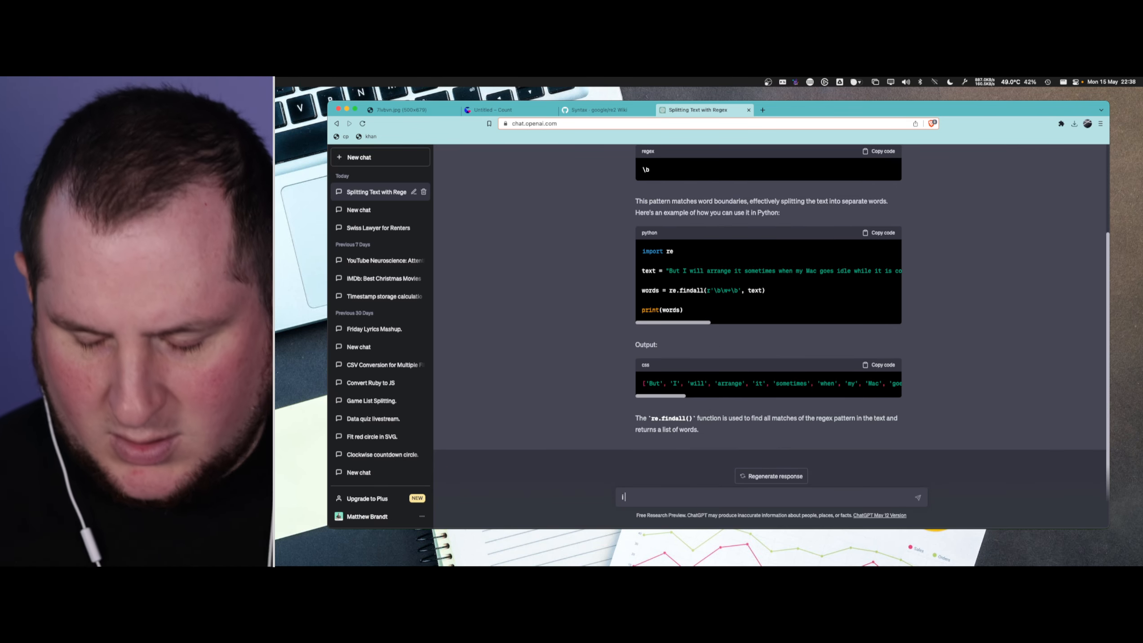
{"action": "type", "text": "I'm"}
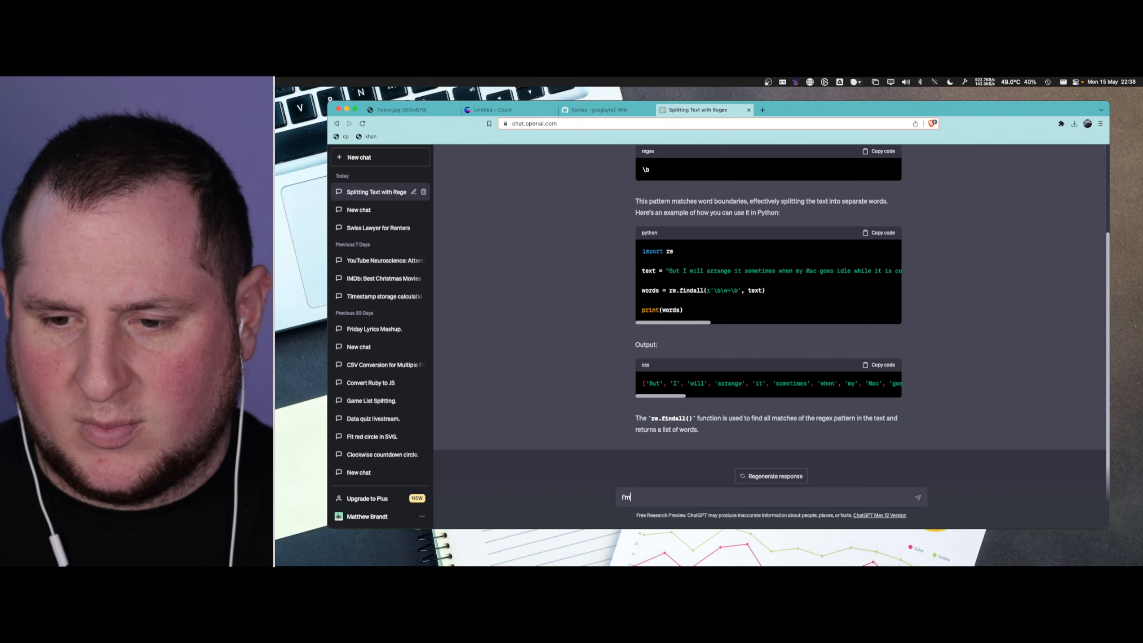
{"action": "type", "text": " using SQL btw"}
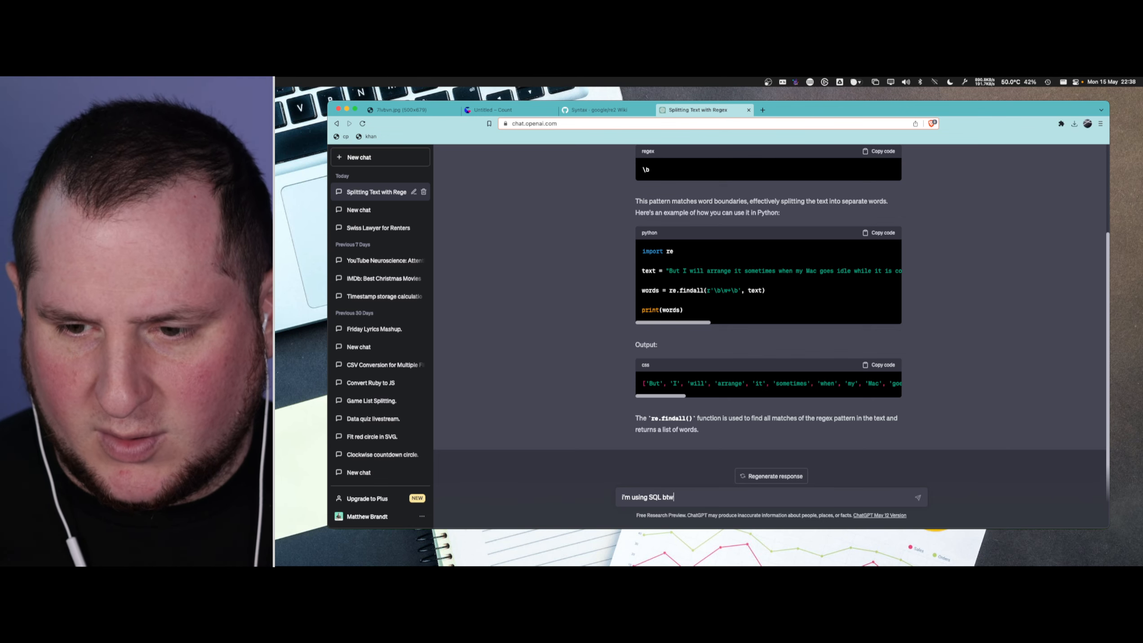
{"action": "key", "text": "Return"}
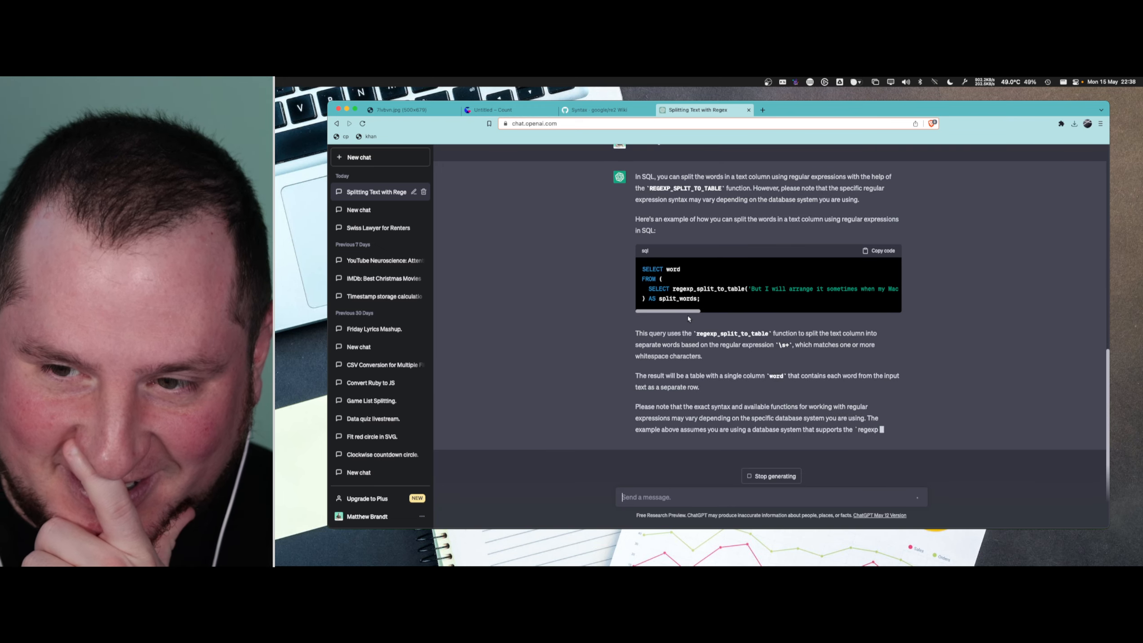
{"action": "left_click_drag", "start_coordinate": [693, 301], "coordinate": [911, 305]}
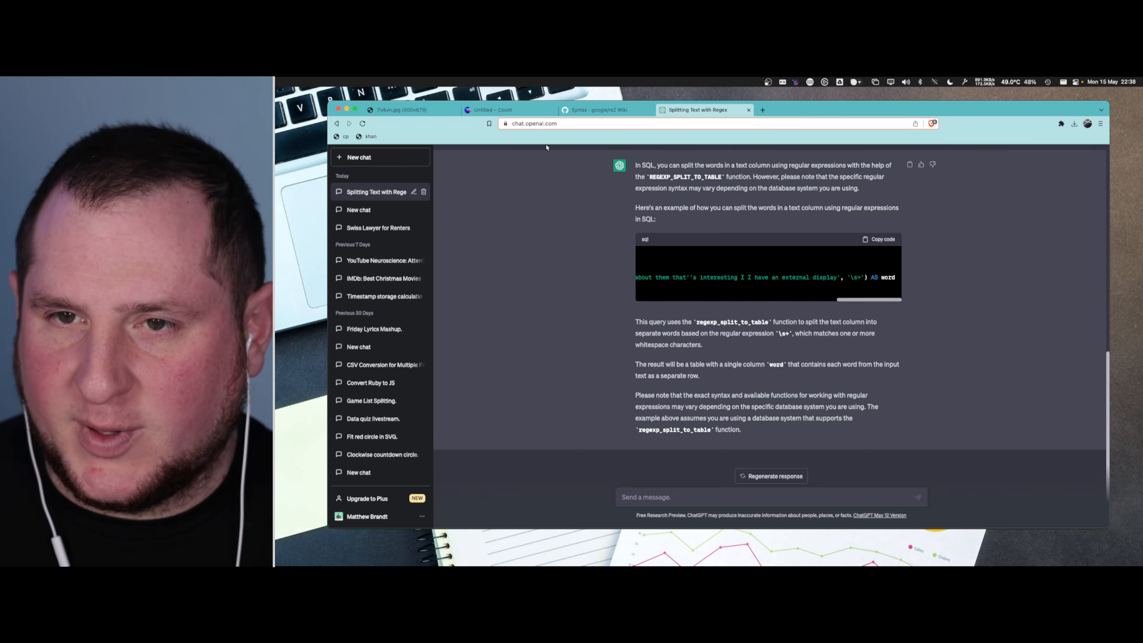
- Try the pattern (\s+) in the Count canvas's words cell, remove the pasted array and rerun the query
{"action": "left_click", "coordinate": [494, 109]}
{"action": "left_click", "coordinate": [534, 247]}
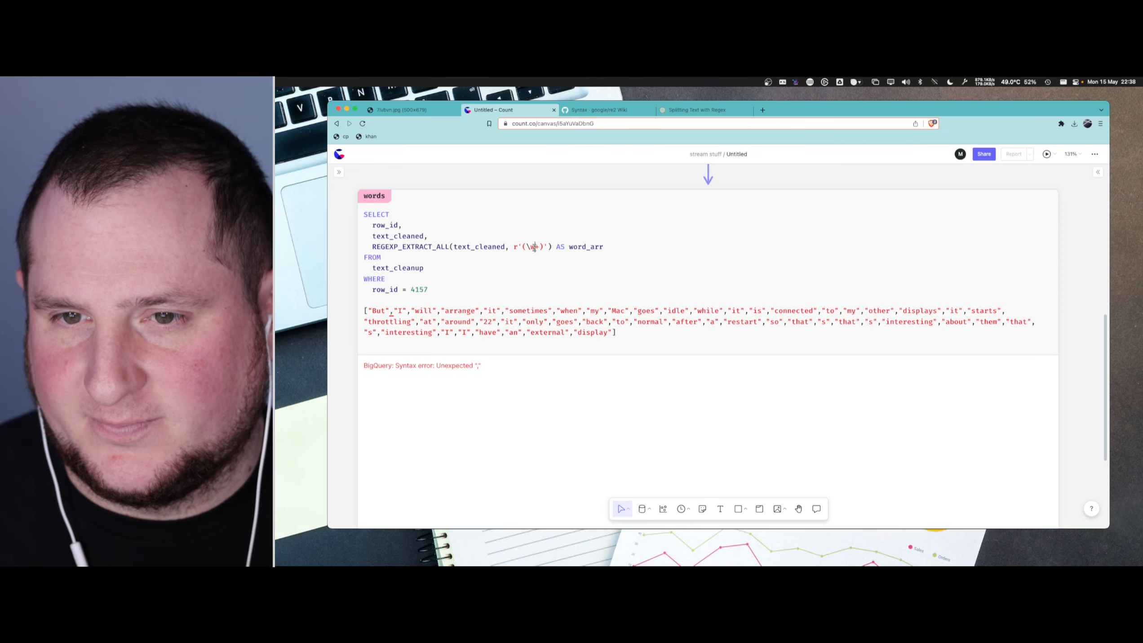
{"action": "key", "text": "BackSpace"}
{"action": "type", "text": "s"}
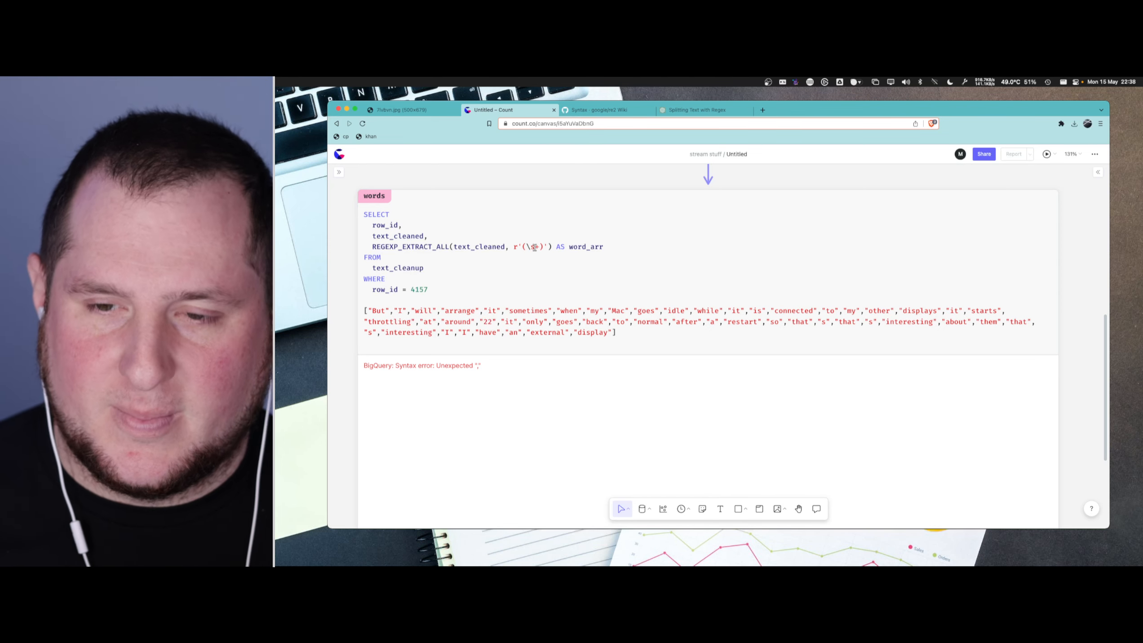
{"action": "left_click_drag", "start_coordinate": [619, 330], "coordinate": [351, 304]}
{"action": "key", "text": "BackSpace"}
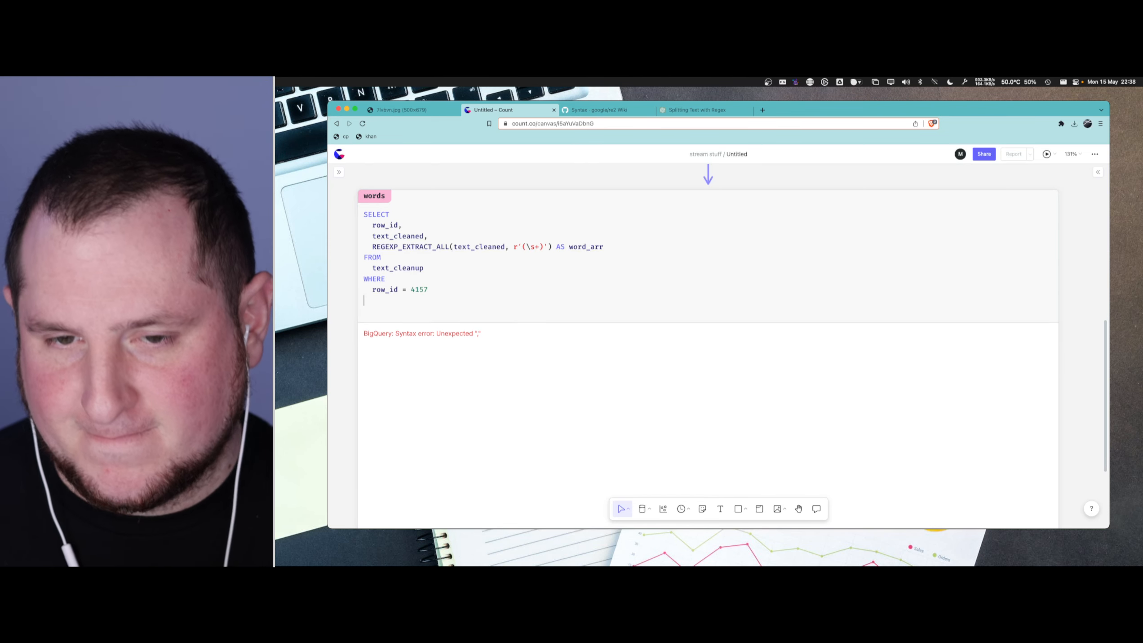
{"action": "key", "text": "BackSpace"}
{"action": "key", "text": "super+Return"}
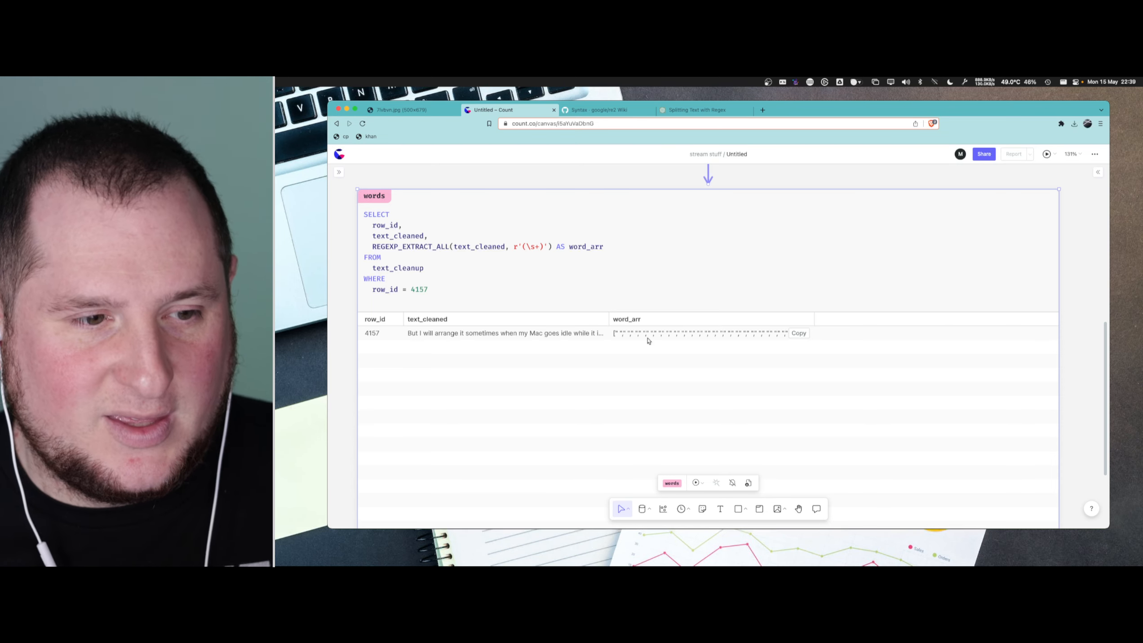
- Change the REGEXP_EXTRACT_ALL pattern in the words cell to (\S+) and rerun the query
{"action": "left_click", "coordinate": [549, 258]}
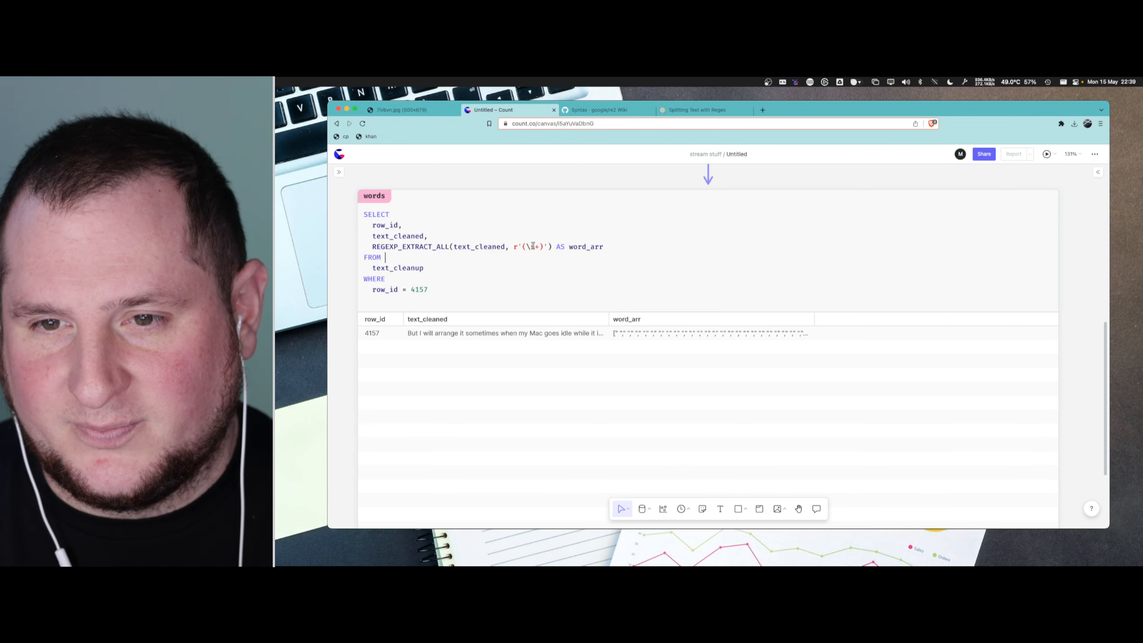
{"action": "key", "text": "BackSpace"}
{"action": "type", "text": "S"}
{"action": "key", "text": "super+Return"}
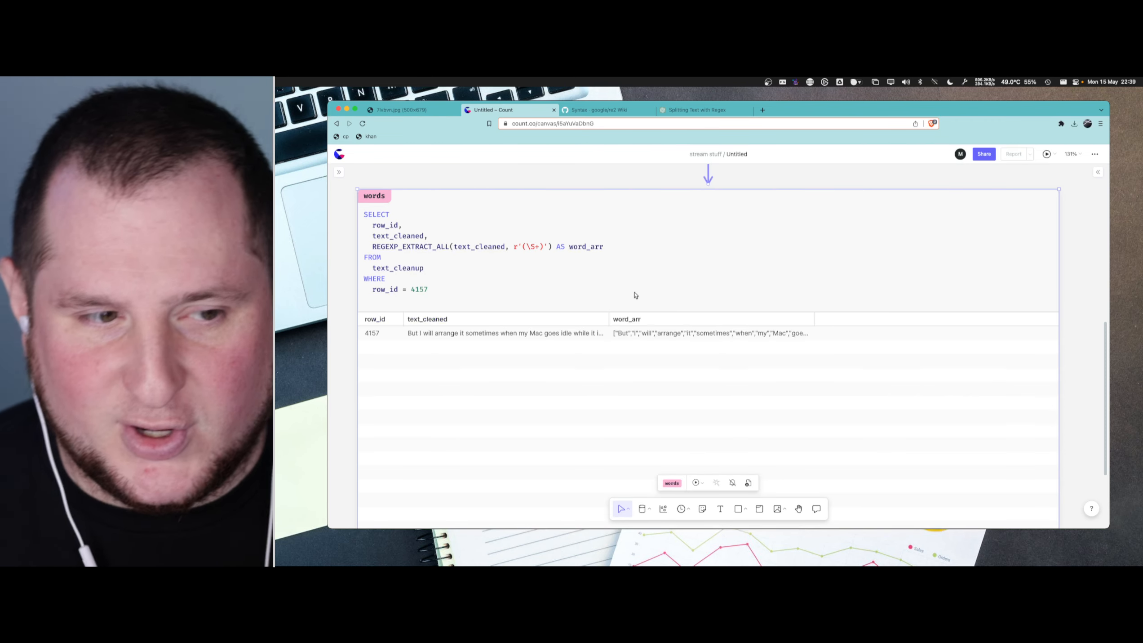
- Paste the new word_arr value beneath the query and check how "that's" and "22%" are extracted
{"action": "mouse_move", "coordinate": [800, 338]}
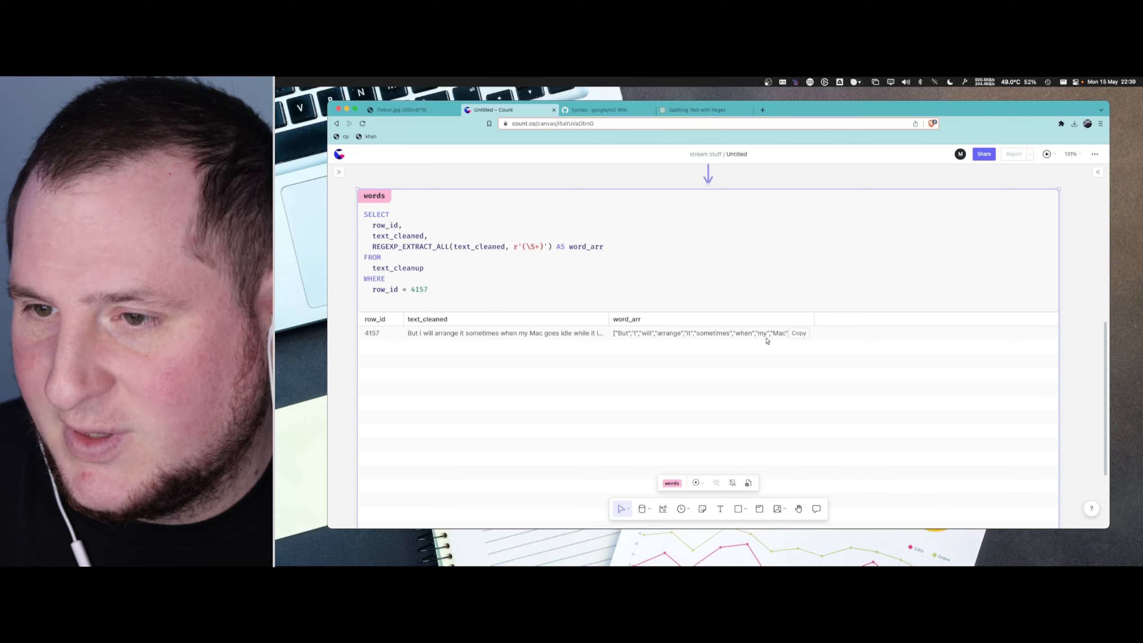
{"action": "left_click_drag", "start_coordinate": [515, 305], "coordinate": [506, 304]}
{"action": "left_click", "coordinate": [504, 305]}
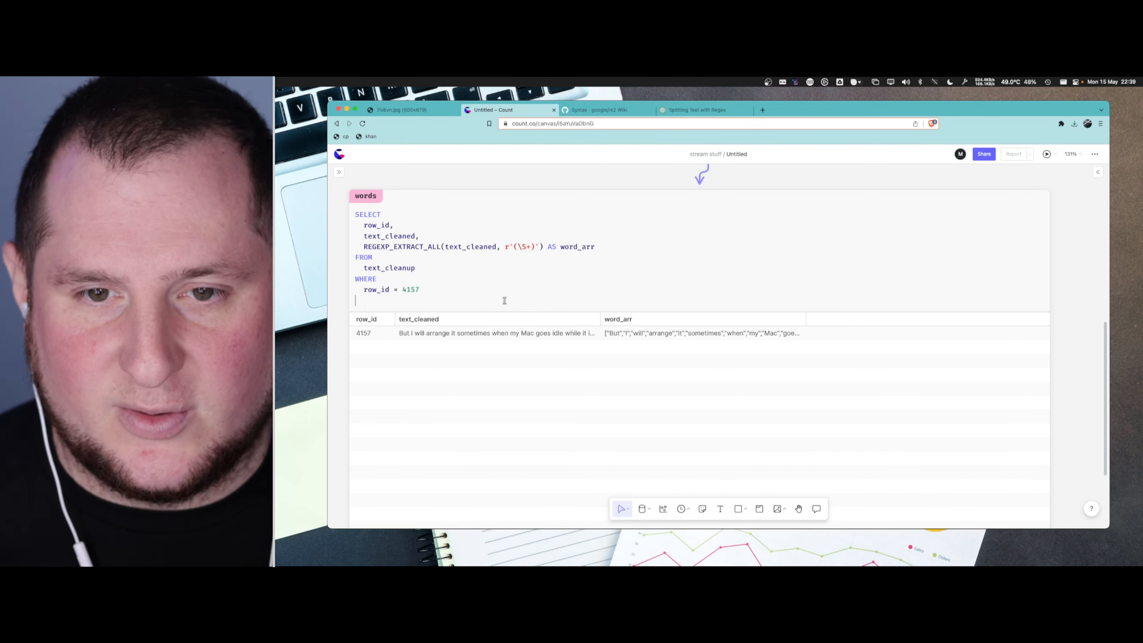
{"action": "type", "text": "[\"But\",\"I\",\"will\",\"arrange\",\"it\",\"sometimes\",\"when\",\"my\",\"Mac\",\"goes\",\"idle\",\"while\",\"it\",\"is\",\"connected\",\"to\",\"my\",\"other\",\"displays\",\"it\",\"starts\",\"throttling\",\"at\",\"around\",\"22%\",\"it\",\"only\",\"goes\",\"back\",\"to\",\"normal\",\"after\",\"a\",\"restart\",\"so\",\"that's\",\"that's\",\"interesting\",\"about\",\"them\",\"that's\",\"interesting\",\"I\",\"I\",\"have\",\"an\",\"external\",\"display\"]"}
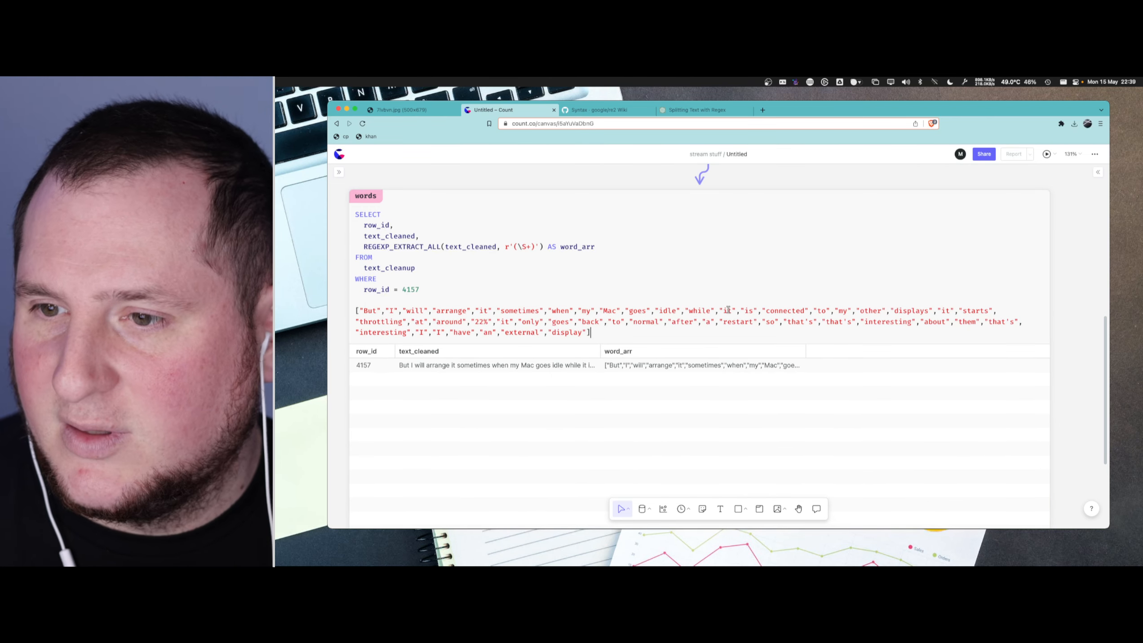
{"action": "left_click_drag", "start_coordinate": [852, 322], "coordinate": [826, 323]}
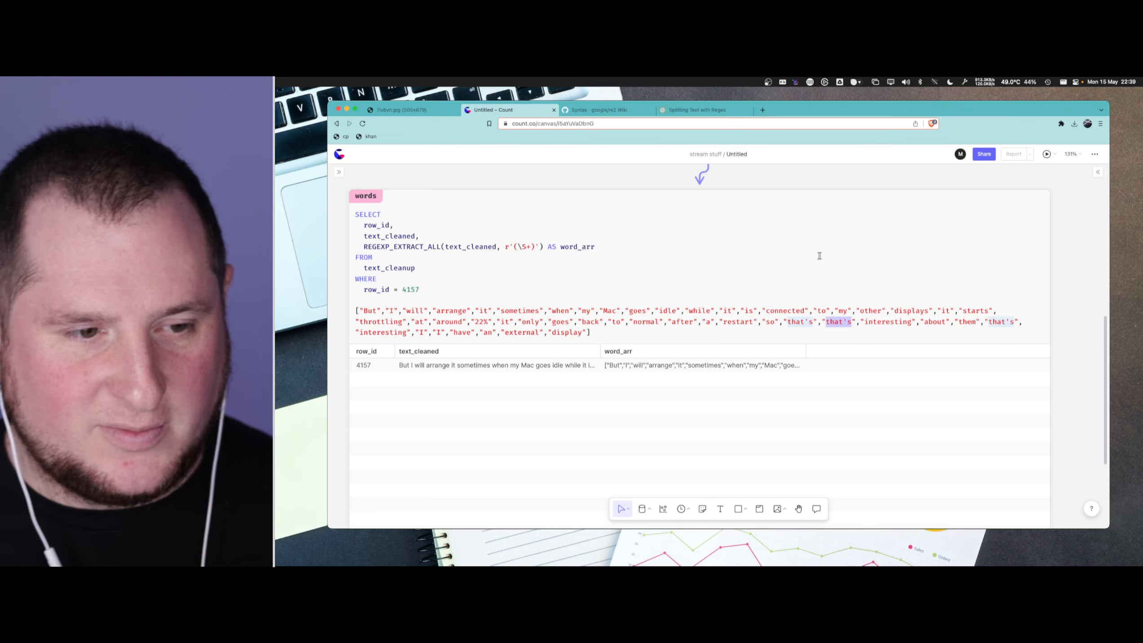
{"action": "left_click", "coordinate": [805, 227]}
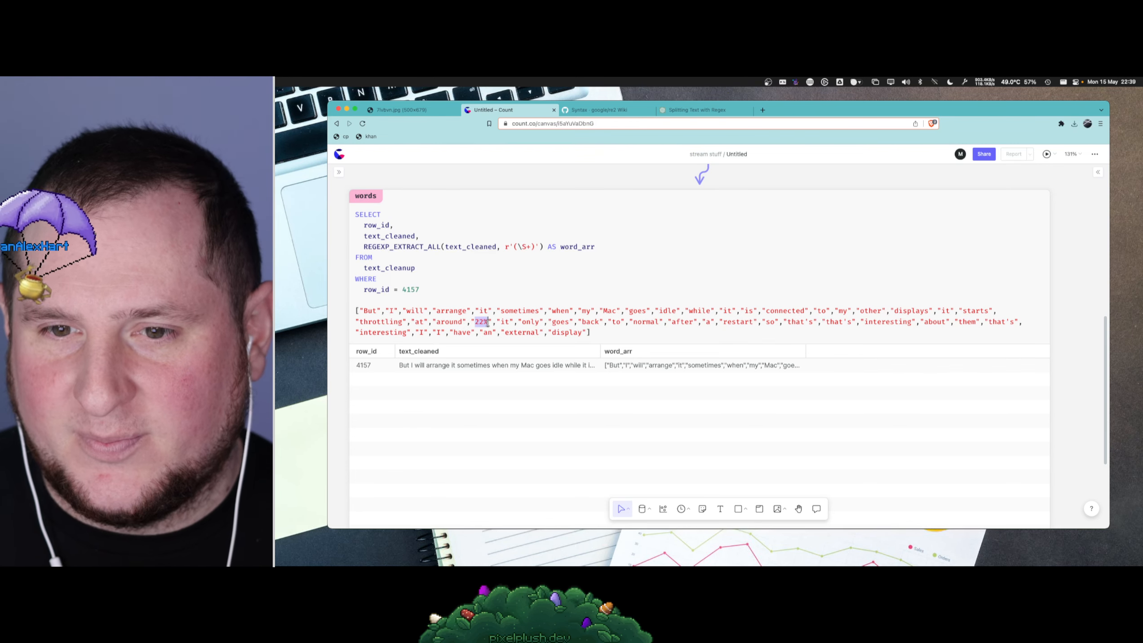
{"action": "left_click_drag", "start_coordinate": [591, 333], "coordinate": [375, 312]}
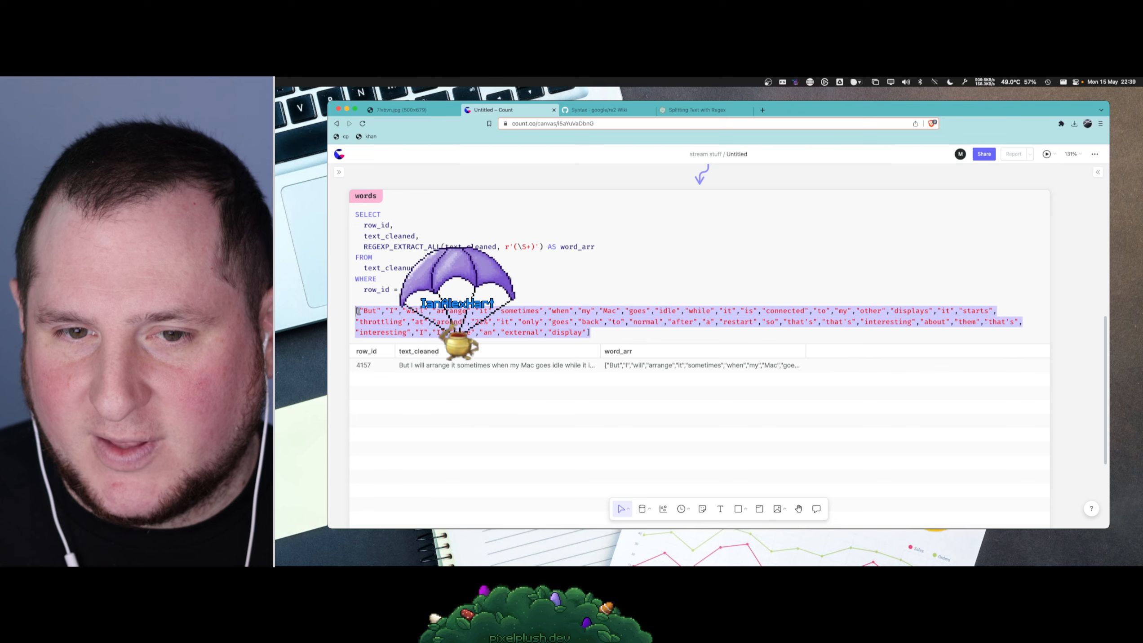
- Rename the extracted array column's alias from word_arr to text_arr
{"action": "left_click", "coordinate": [598, 247]}
{"action": "left_click", "coordinate": [578, 247]}
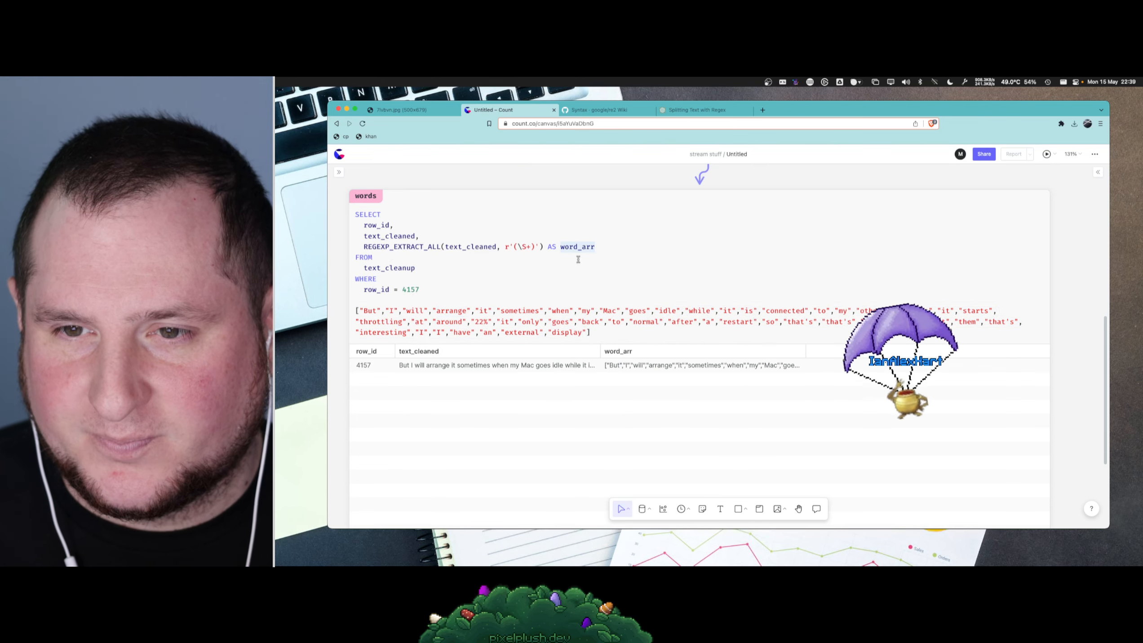
{"action": "key", "text": "BackSpace"}
{"action": "key", "text": "BackSpace"}
{"action": "key", "text": "BackSpace"}
{"action": "key", "text": "BackSpace"}
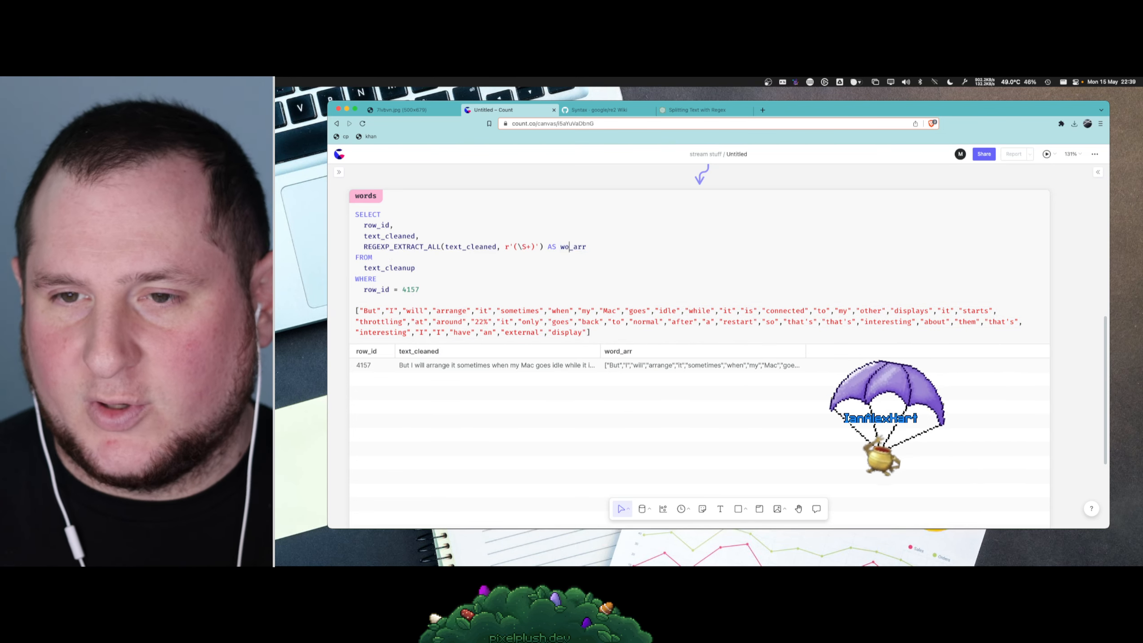
{"action": "type", "text": "text"}
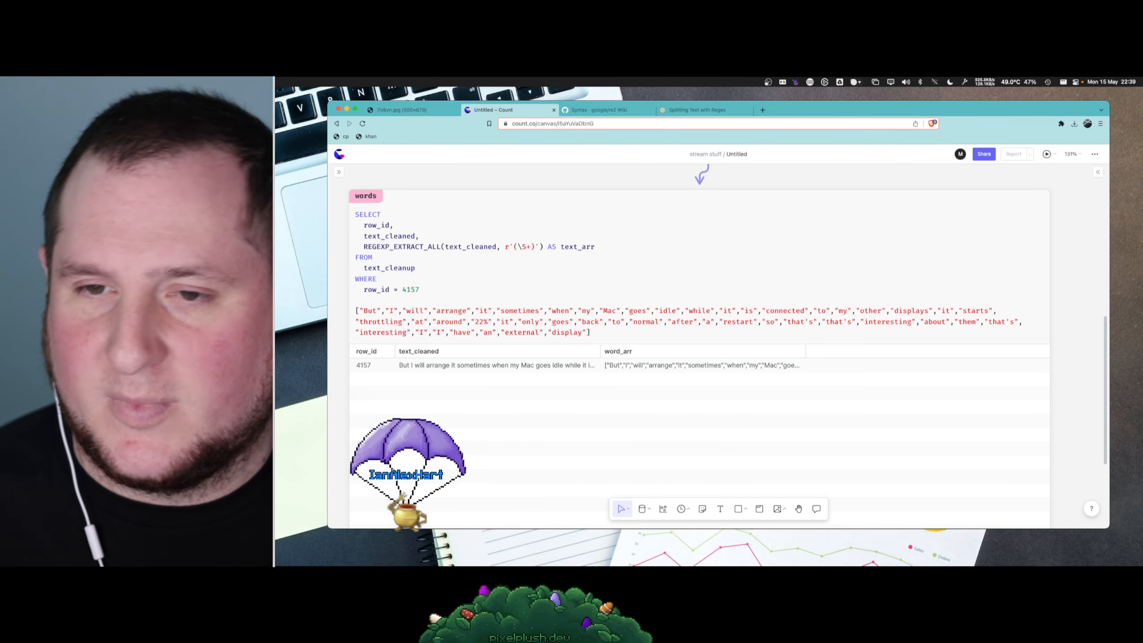
- Delete the pasted array and the WHERE filter from the words cell and run the query on all rows
{"action": "left_click_drag", "start_coordinate": [591, 332], "coordinate": [345, 305]}
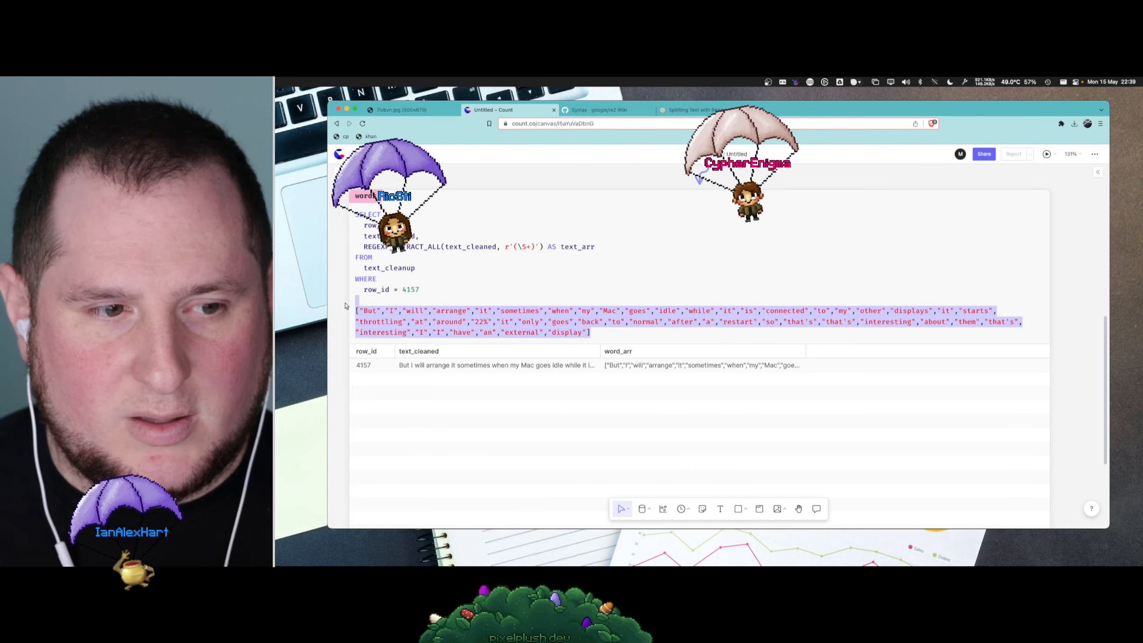
{"action": "key", "text": "BackSpace"}
{"action": "key", "text": "BackSpace"}
{"action": "key", "text": "BackSpace"}
{"action": "key", "text": "super+shift+Left"}
{"action": "key", "text": "BackSpace"}
{"action": "key", "text": "BackSpace"}
{"action": "key", "text": "BackSpace"}
{"action": "key", "text": "BackSpace"}
{"action": "key", "text": "BackSpace"}
{"action": "key", "text": "BackSpace"}
{"action": "key", "text": "BackSpace"}
{"action": "key", "text": "BackSpace"}
{"action": "key", "text": "BackSpace"}
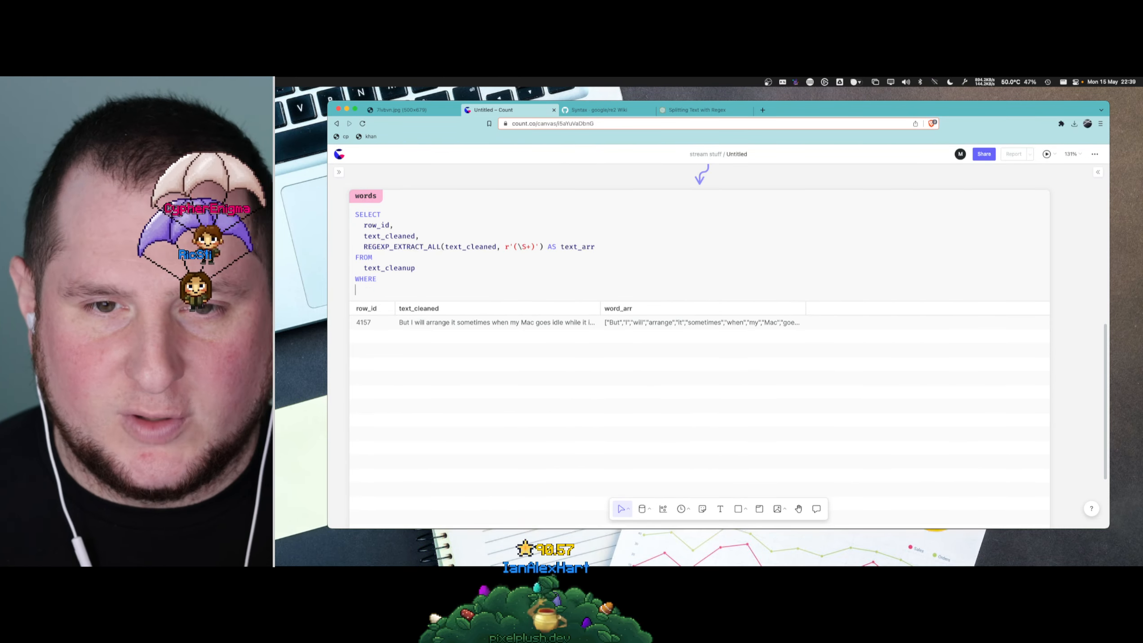
{"action": "left_click", "coordinate": [712, 295]}
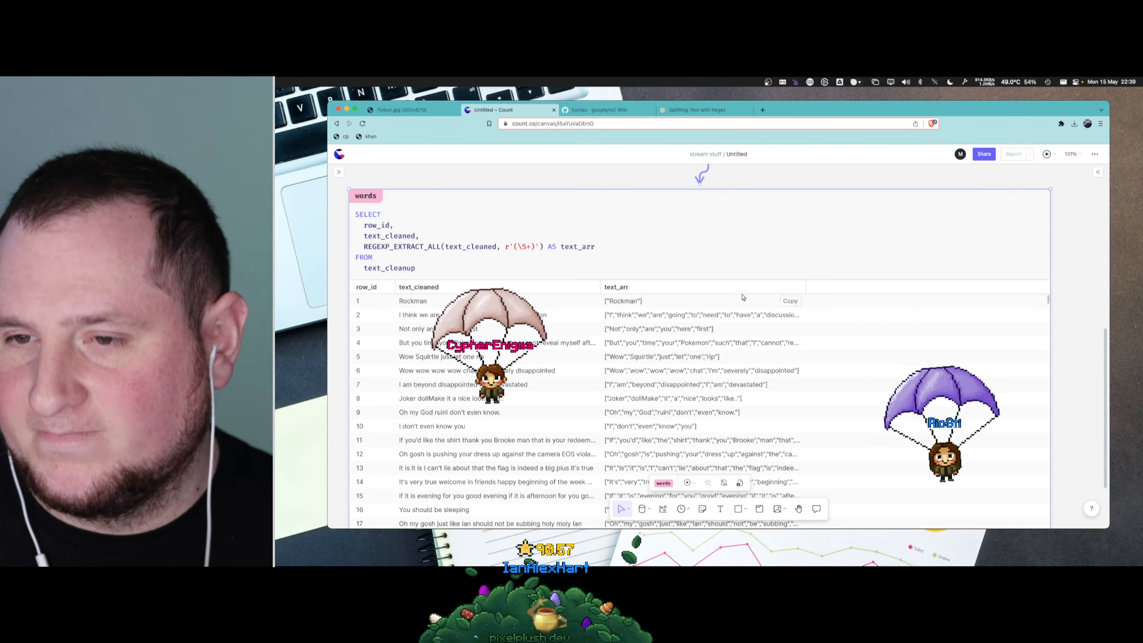
- Paste row 211's text_arr value beneath the query to examine its hyphenated words and contractions, and remove it again
{"action": "scroll", "coordinate": [644, 308], "scroll_direction": "down", "scroll_amount": 20}
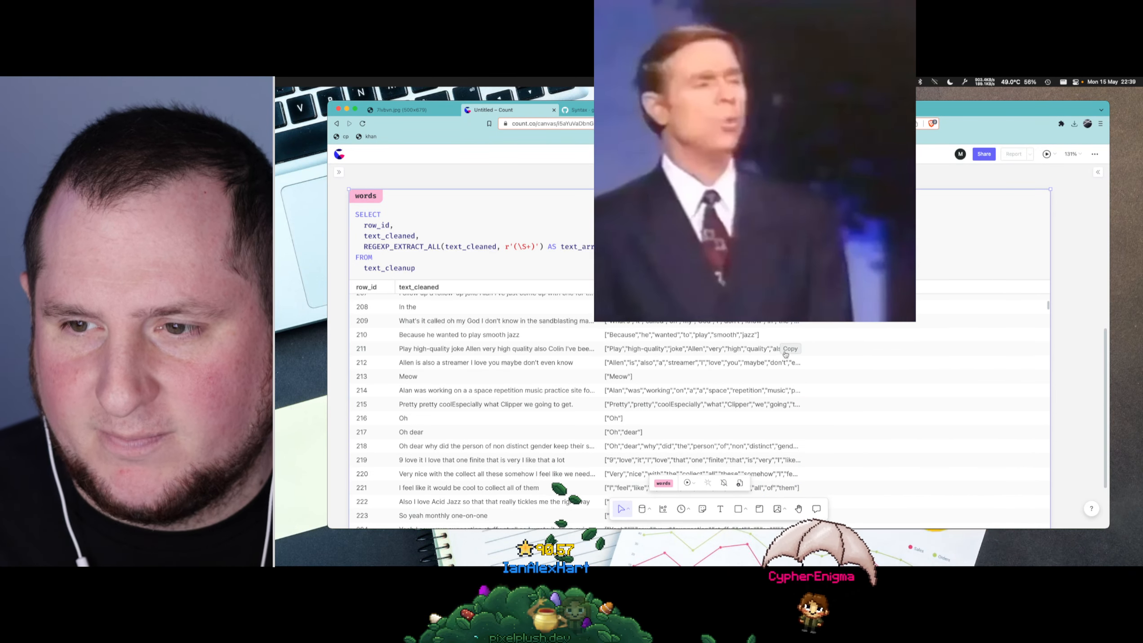
{"action": "left_click", "coordinate": [507, 270]}
{"action": "key", "text": "Return"}
{"action": "key", "text": "Return"}
{"action": "key", "text": "super+v"}
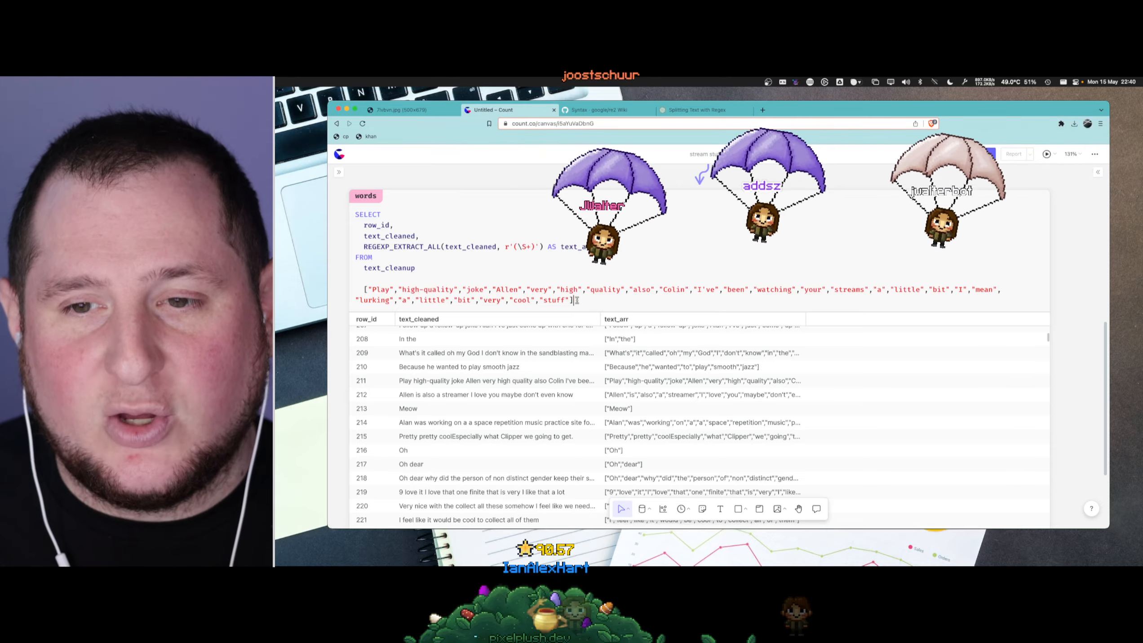
{"action": "left_click_drag", "start_coordinate": [574, 300], "coordinate": [360, 290]}
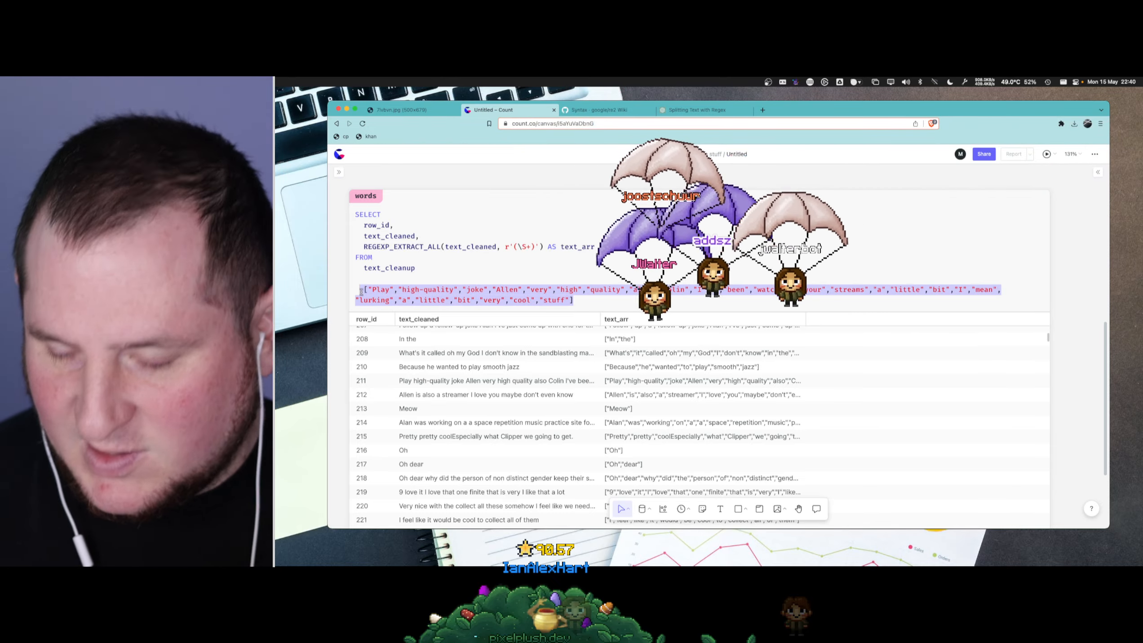
{"action": "key", "text": "BackSpace"}
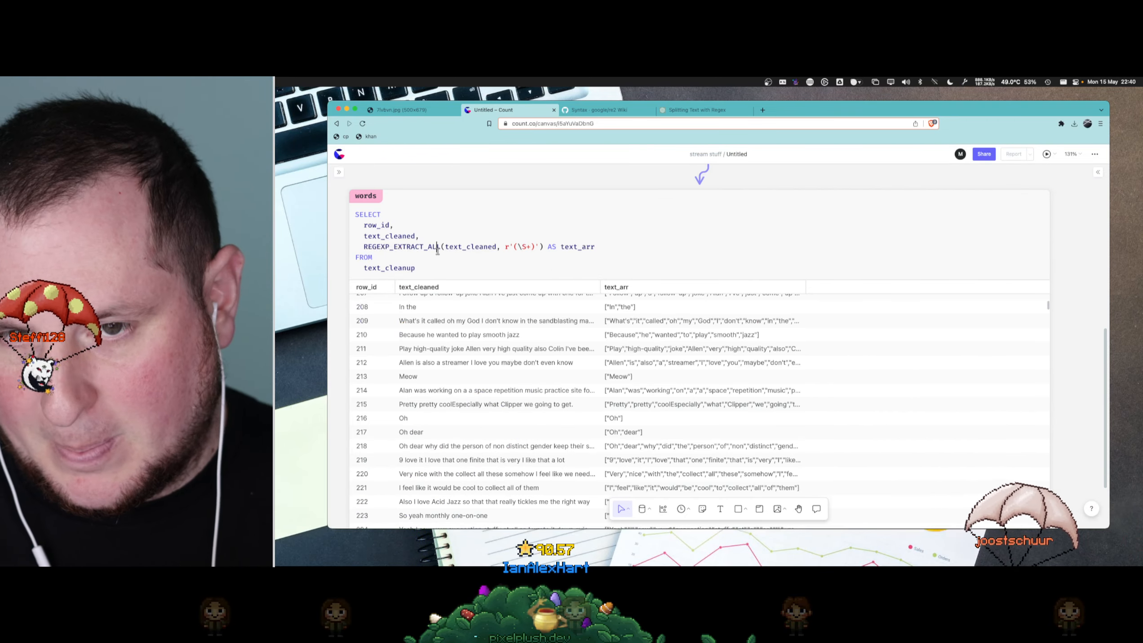
- Make the words cell's query area slightly taller and look over the text_arr results
{"action": "double_click", "coordinate": [437, 247]}
{"action": "left_click_drag", "start_coordinate": [619, 281], "coordinate": [620, 288]}
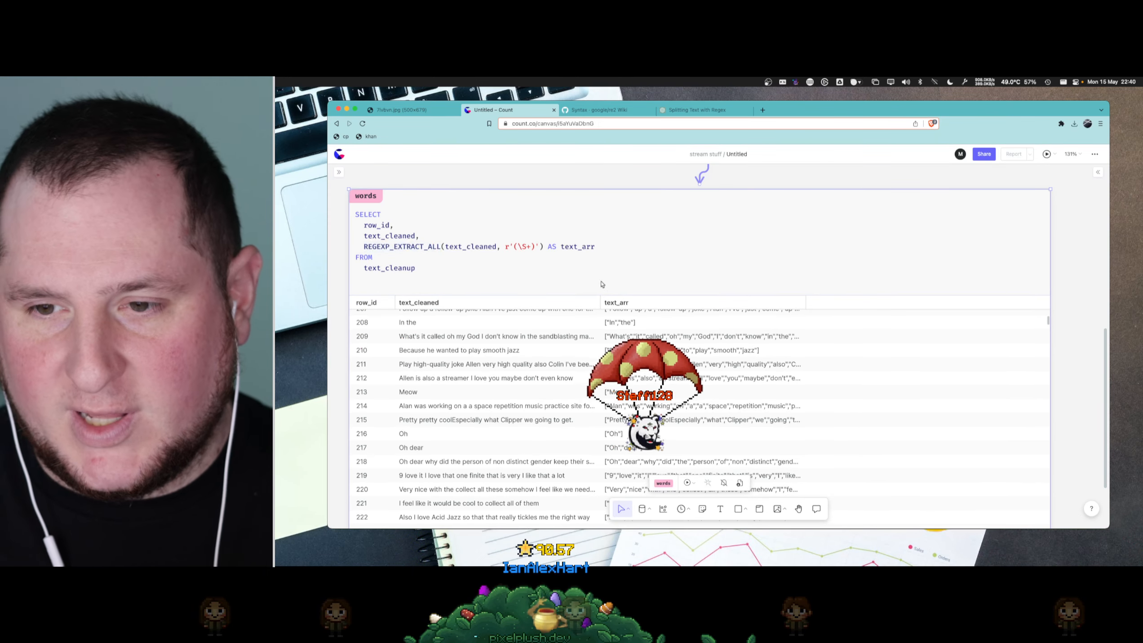
{"action": "scroll", "coordinate": [580, 267], "scroll_direction": "down", "scroll_amount": 3}
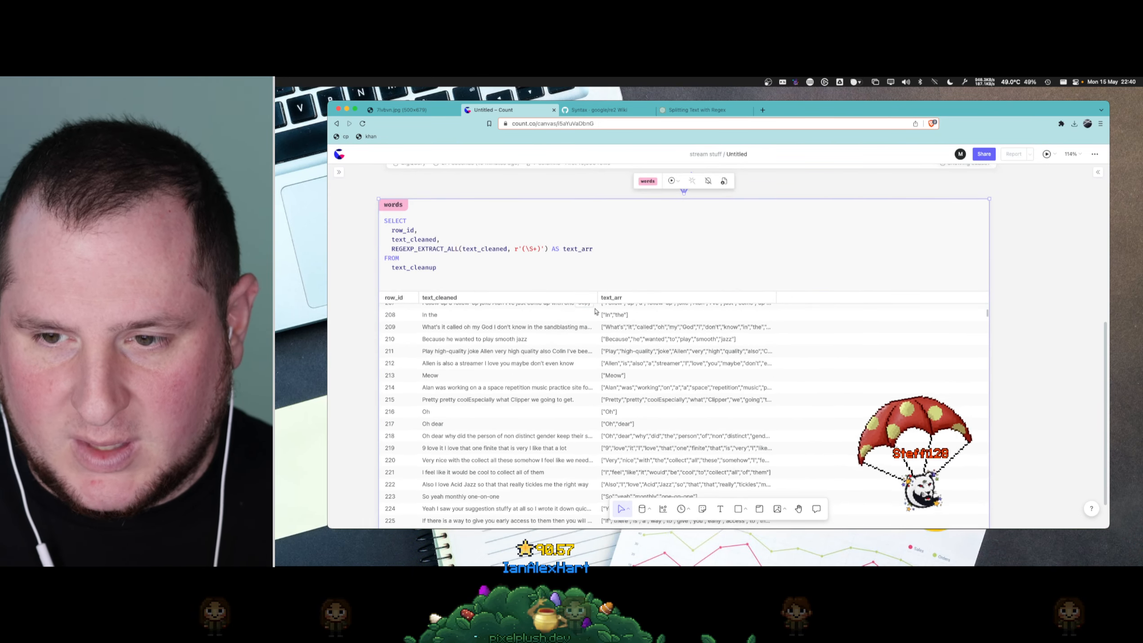
{"action": "scroll", "coordinate": [597, 307], "scroll_direction": "down", "scroll_amount": 1}
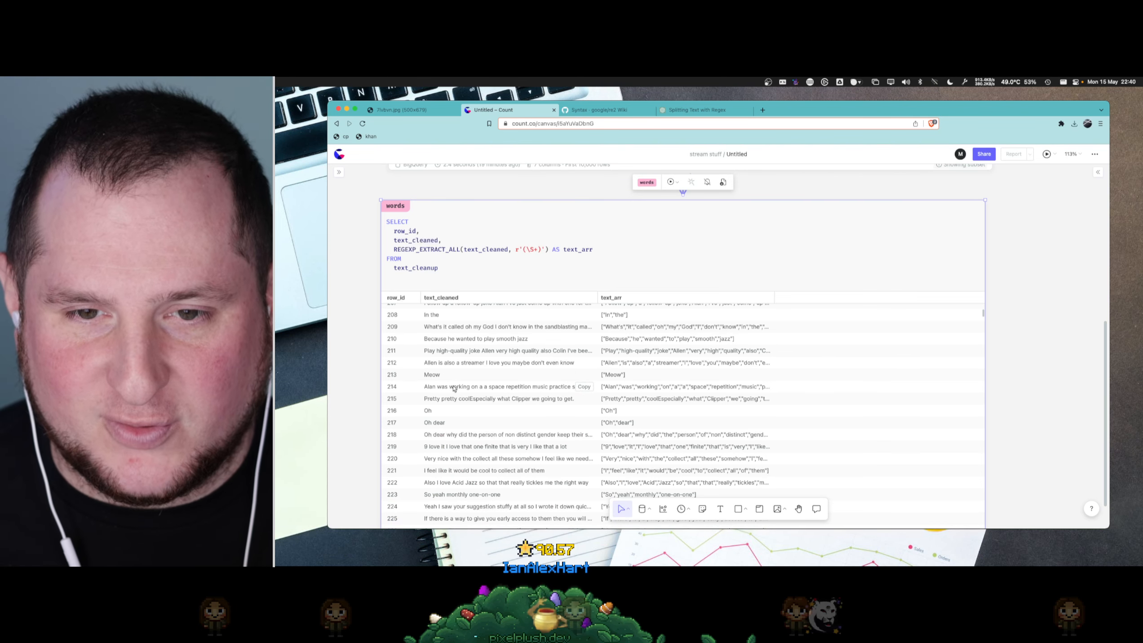
- Rename the words cell as stanza_words
{"action": "scroll", "coordinate": [584, 373], "scroll_direction": "up", "scroll_amount": 15}
{"action": "scroll", "coordinate": [584, 360], "scroll_direction": "up", "scroll_amount": 15}
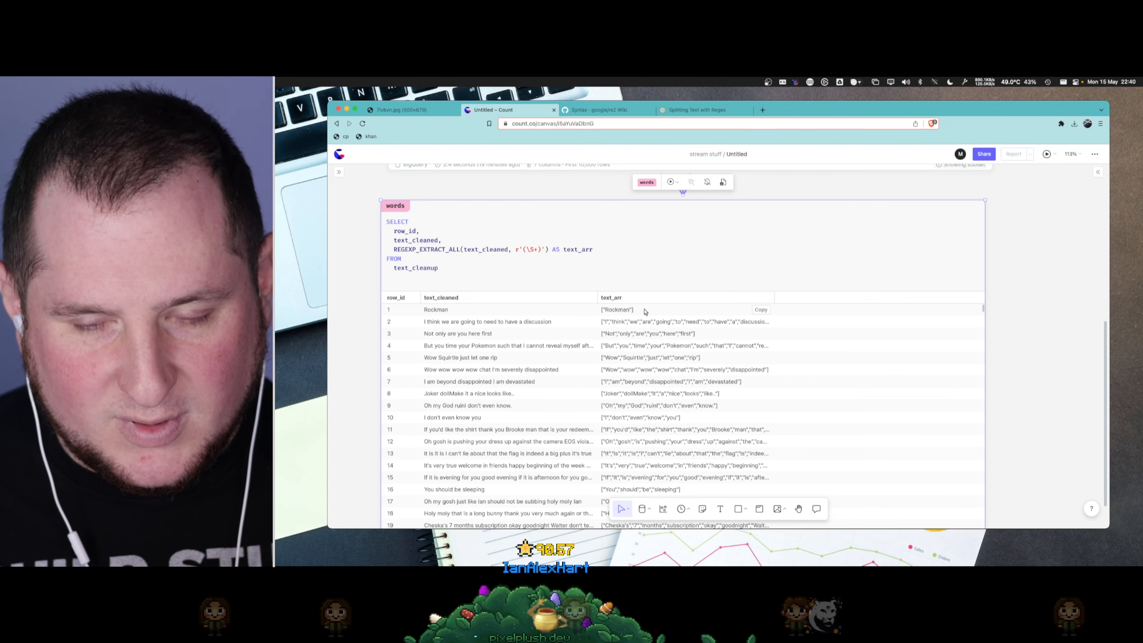
{"action": "scroll", "coordinate": [646, 280], "scroll_direction": "up", "scroll_amount": 5}
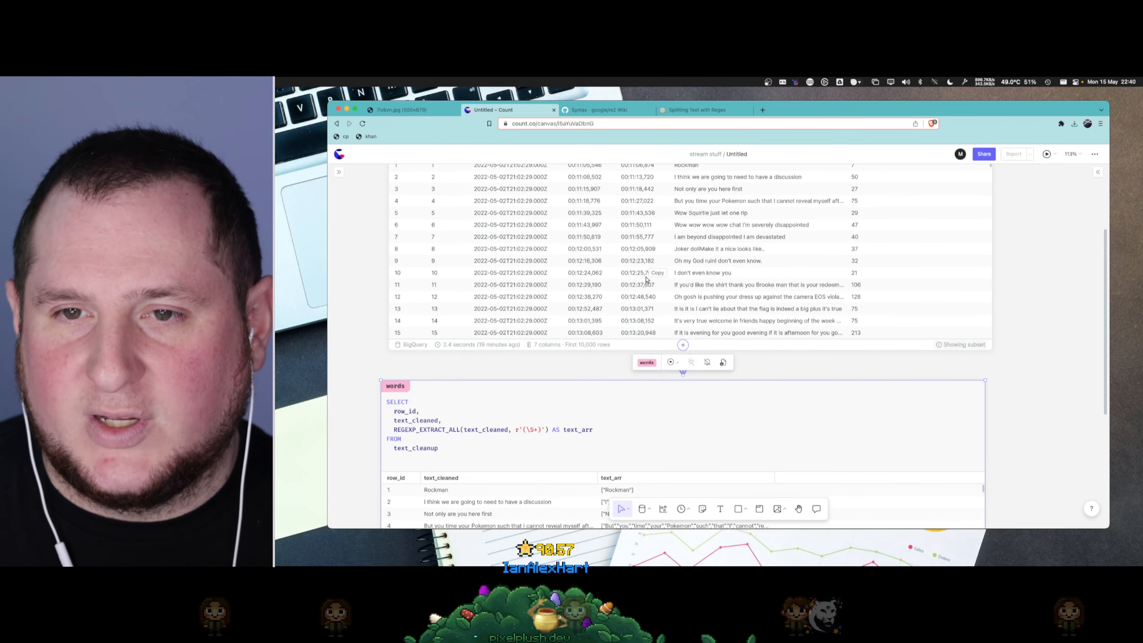
{"action": "scroll", "coordinate": [638, 315], "scroll_direction": "down", "scroll_amount": 10}
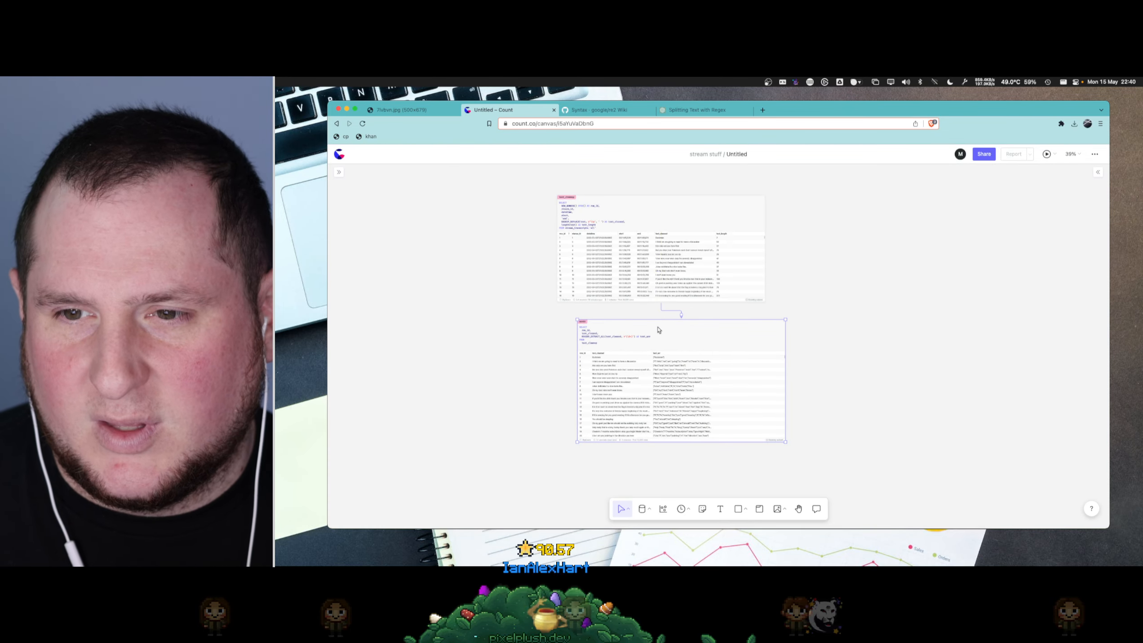
{"action": "scroll", "coordinate": [583, 323], "scroll_direction": "up", "scroll_amount": 5}
{"action": "left_click", "coordinate": [582, 319]}
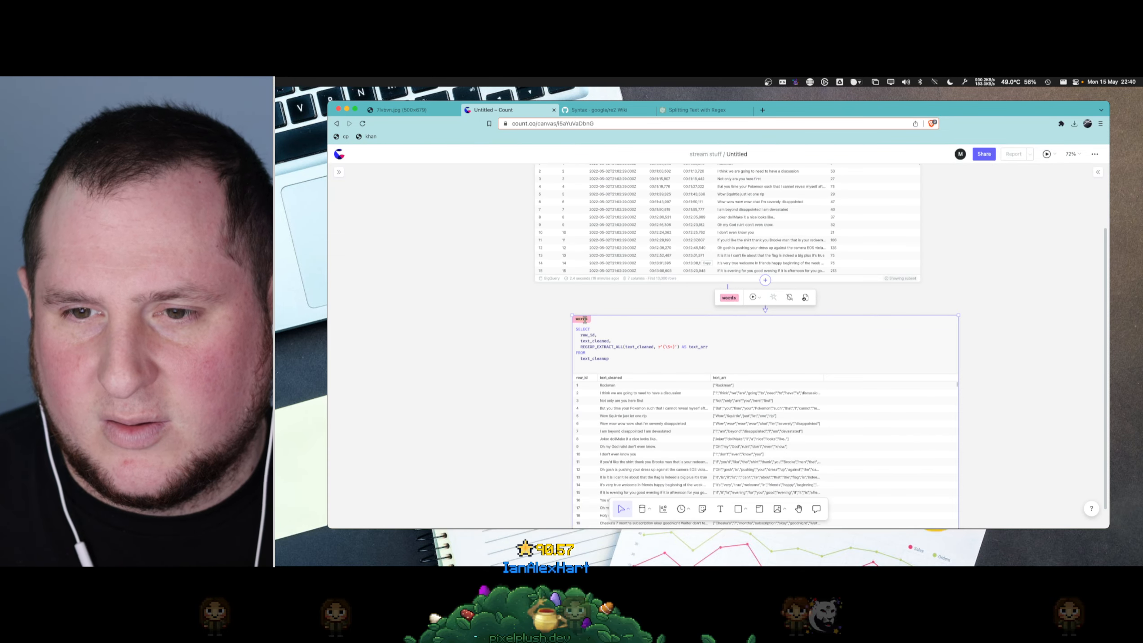
{"action": "scroll", "coordinate": [585, 321], "scroll_direction": "up", "scroll_amount": 3}
{"action": "left_click", "coordinate": [542, 230]}
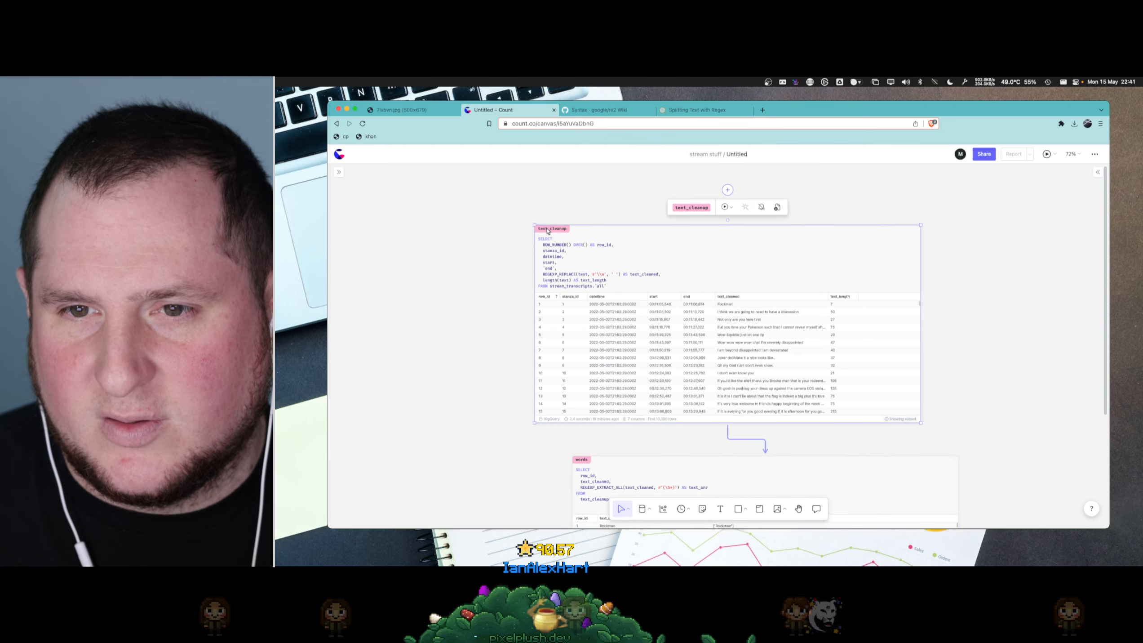
{"action": "scroll", "coordinate": [493, 359], "scroll_direction": "down", "scroll_amount": 3}
{"action": "left_click", "coordinate": [583, 359]}
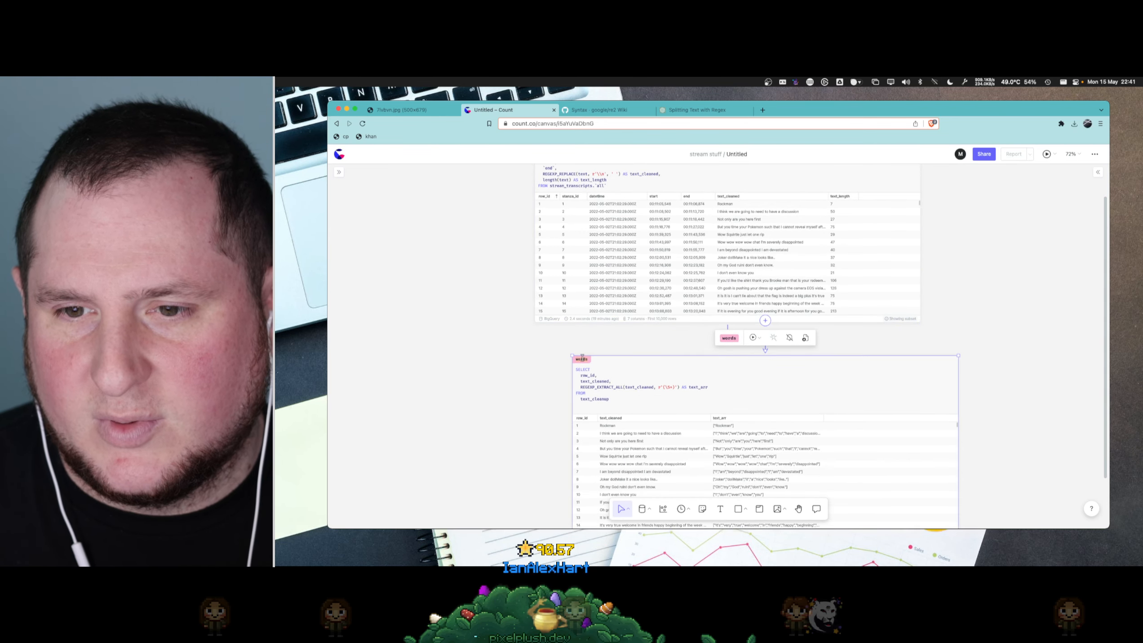
{"action": "type", "text": "stanza_"}
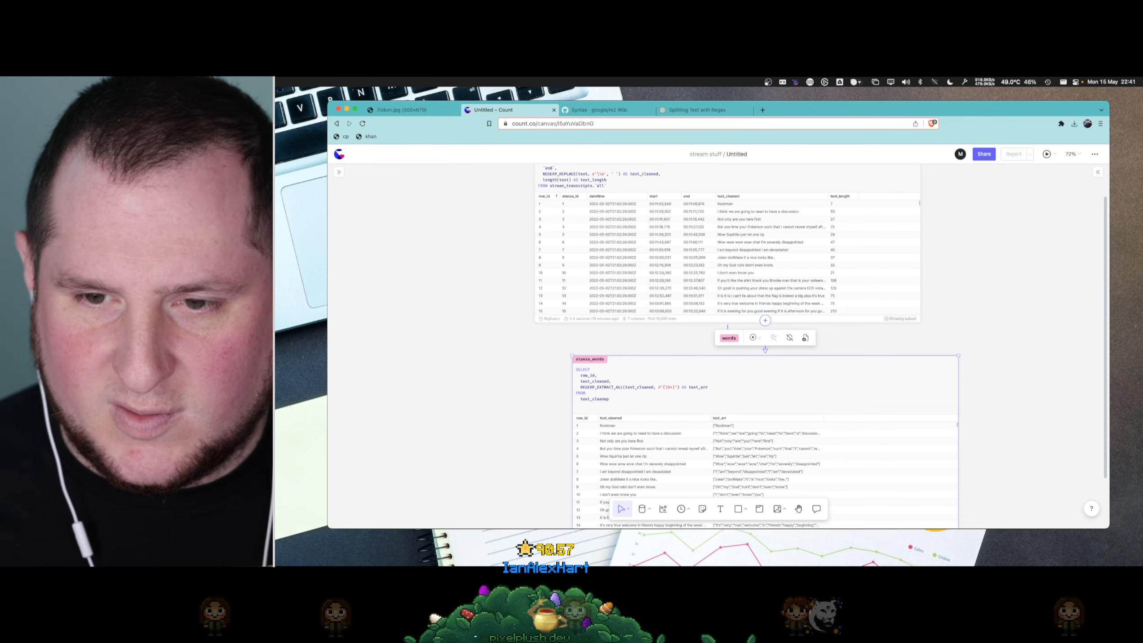
{"action": "left_click", "coordinate": [485, 375]}
- Replace the name of the cell holding the text_arr query with row_words
{"action": "left_click", "coordinate": [583, 361]}
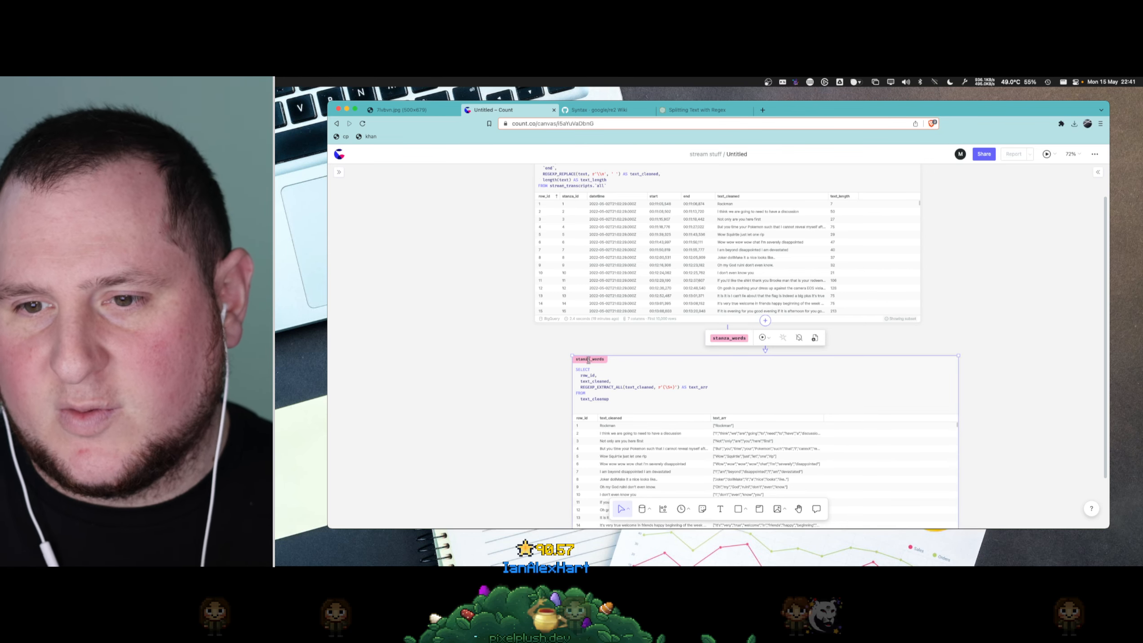
{"action": "key", "text": "alt+BackSpace"}
{"action": "type", "text": "row"}
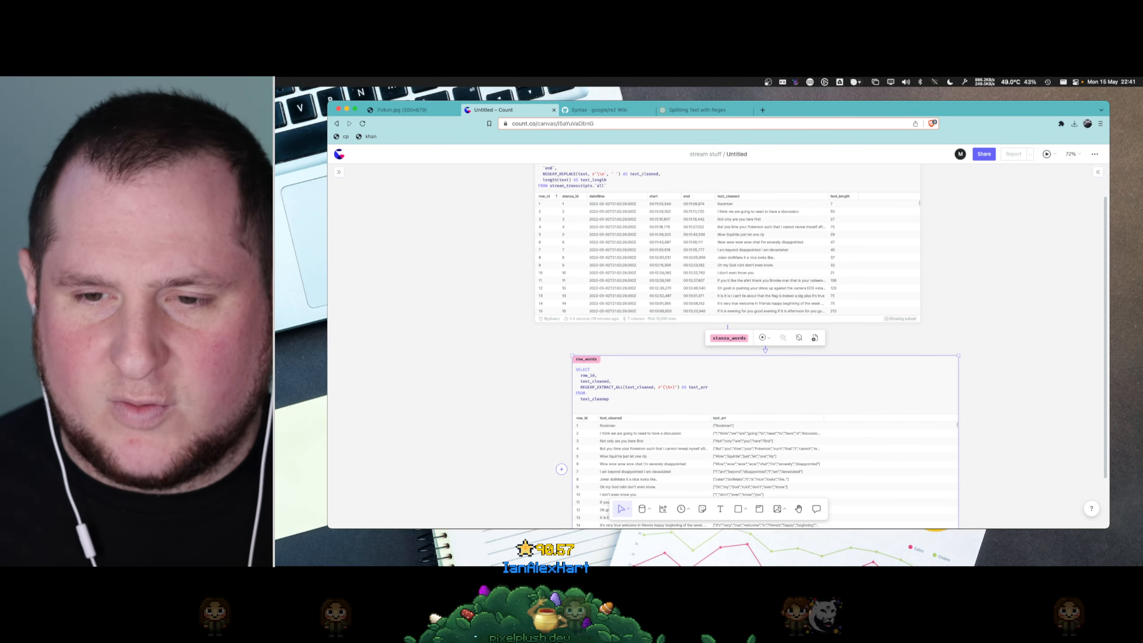
{"action": "left_click", "coordinate": [517, 373]}
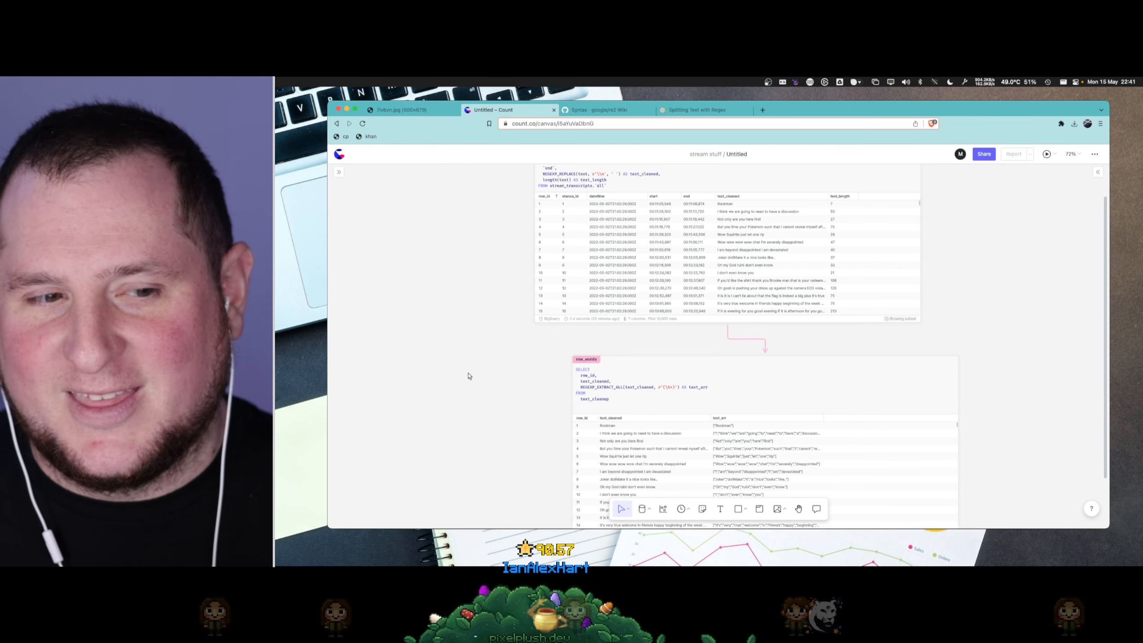
- Add a new query cell beside text_cleanup that selects from it
{"action": "scroll", "coordinate": [469, 374], "scroll_direction": "up", "scroll_amount": 1}
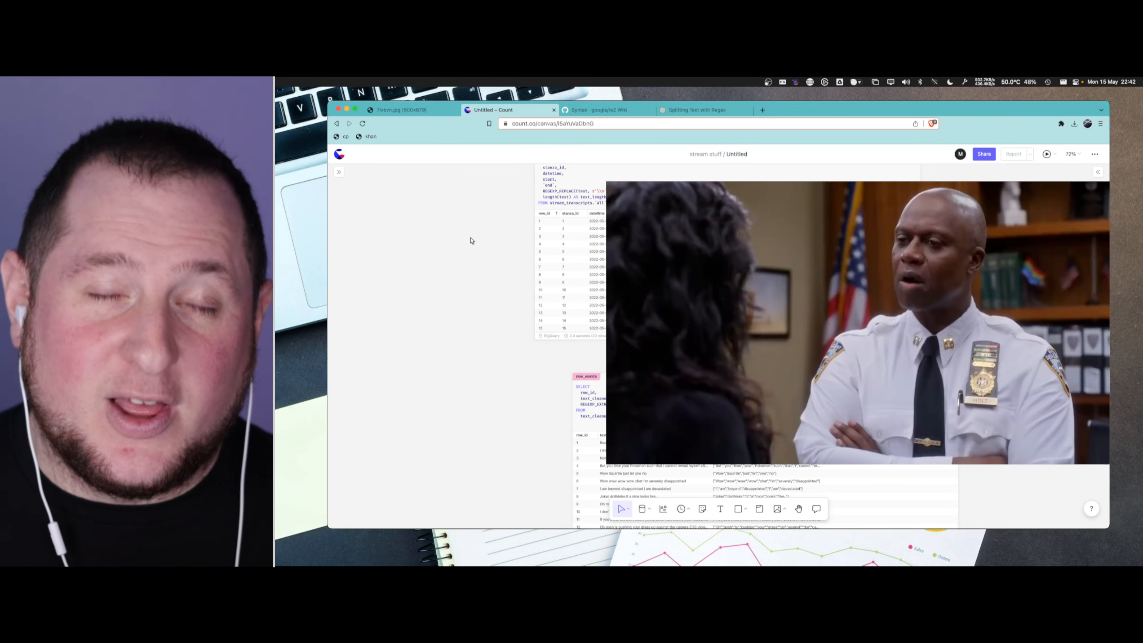
{"action": "scroll", "coordinate": [600, 296], "scroll_direction": "up", "scroll_amount": 2}
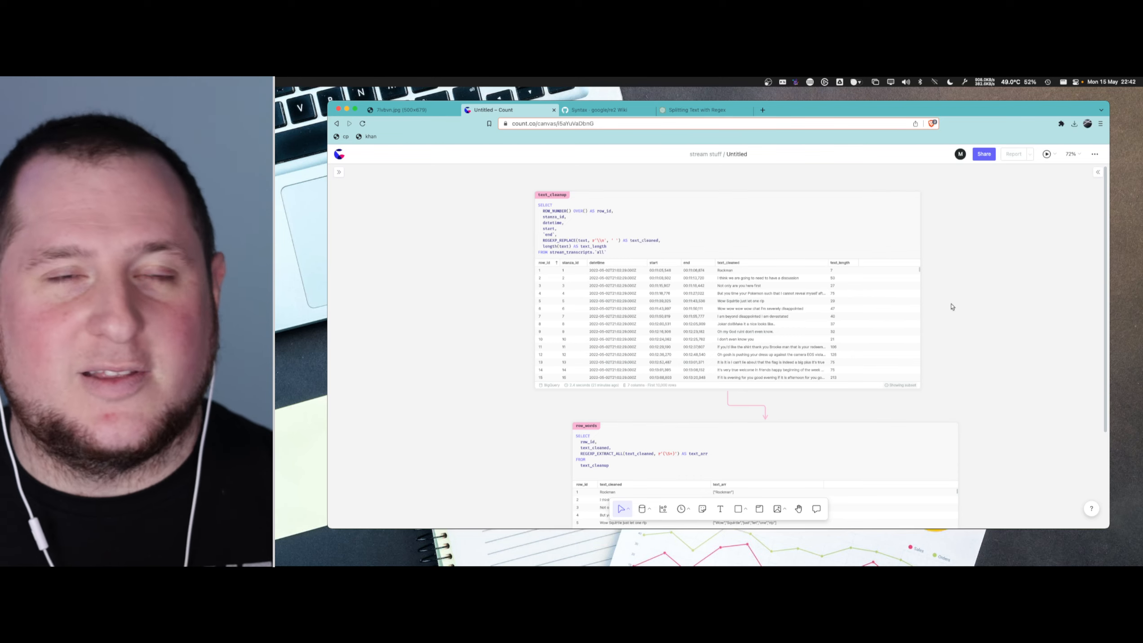
{"action": "scroll", "coordinate": [774, 281], "scroll_direction": "up", "scroll_amount": 2}
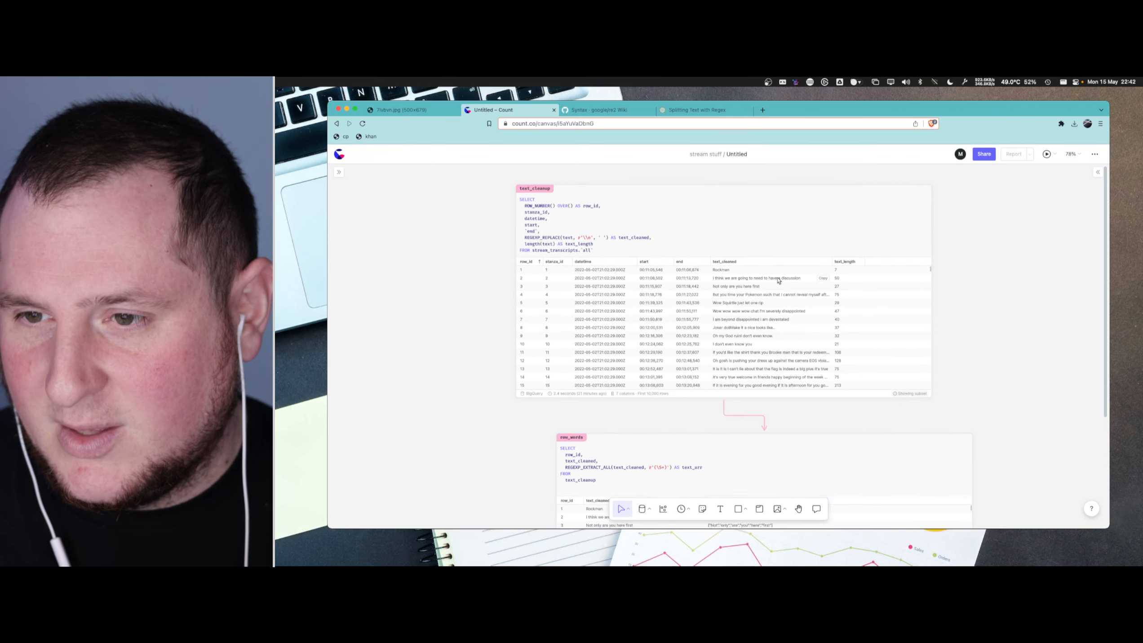
{"action": "scroll", "coordinate": [773, 331], "scroll_direction": "down", "scroll_amount": 2}
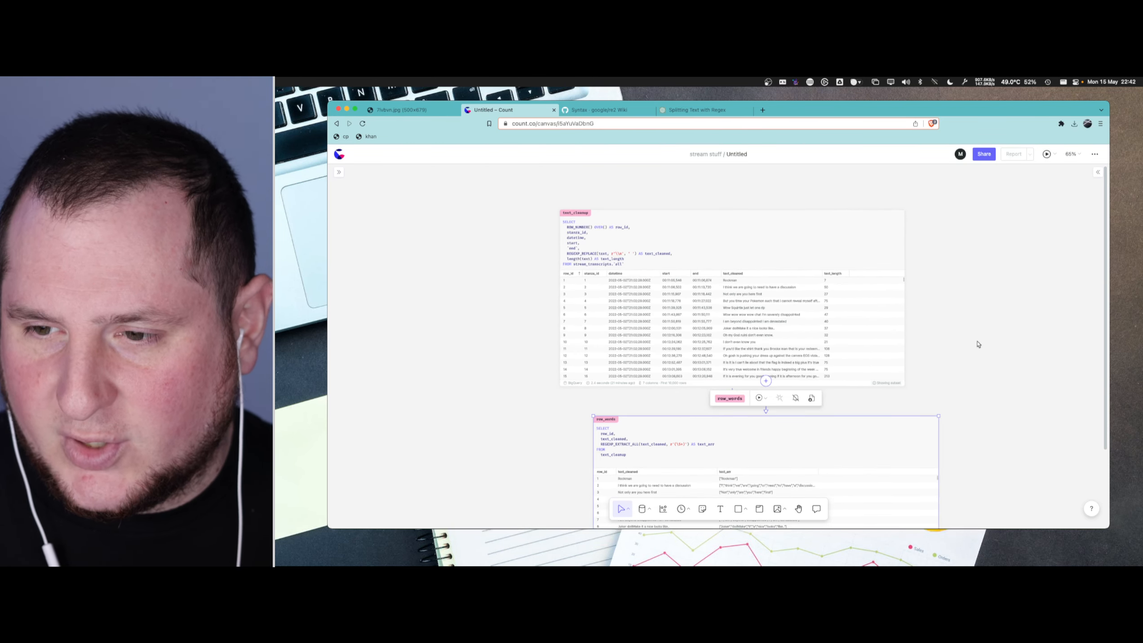
{"action": "scroll", "coordinate": [978, 344], "scroll_direction": "right", "scroll_amount": 2}
{"action": "left_click", "coordinate": [789, 297]}
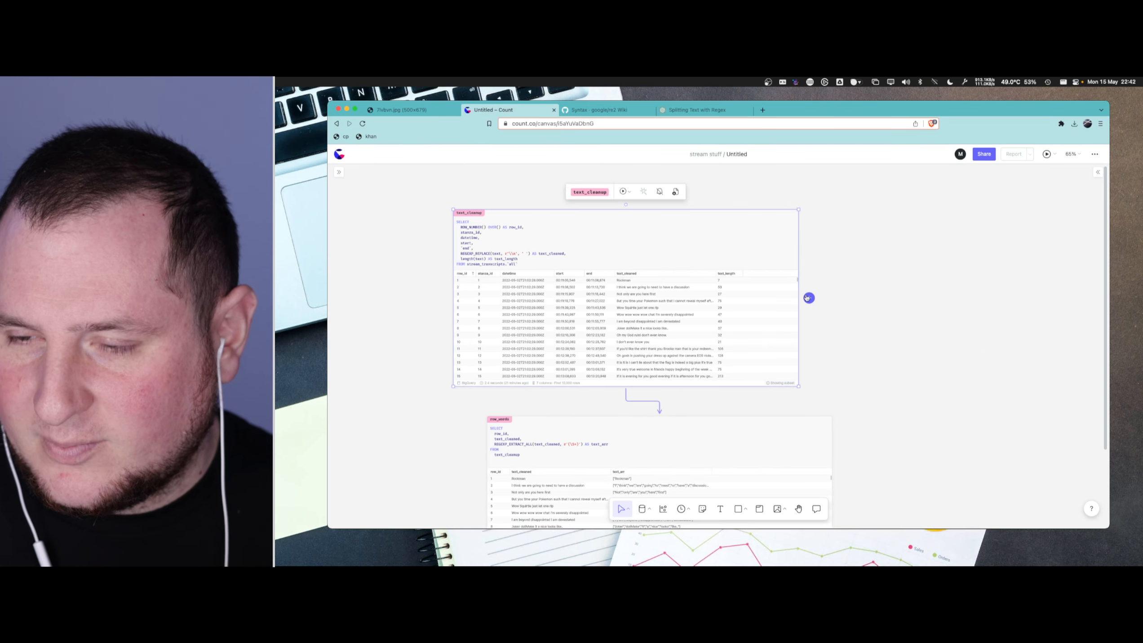
{"action": "left_click", "coordinate": [810, 297]}
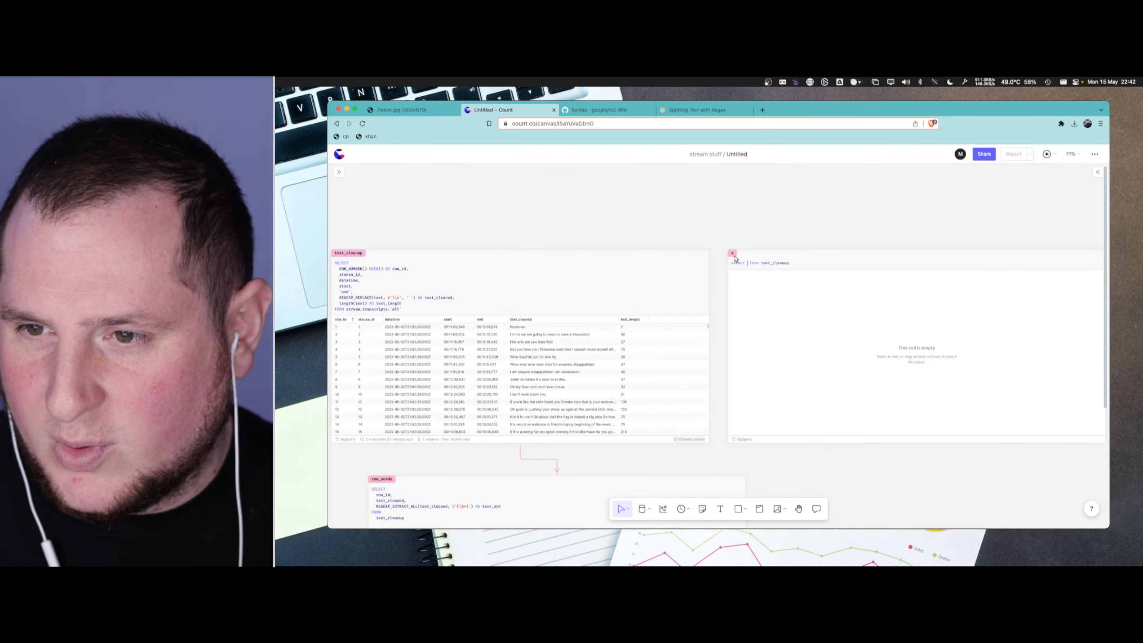
- Name the new cell stream_texts and move it slightly lower and farther away from text_cleanup
{"action": "type", "text": "str"}
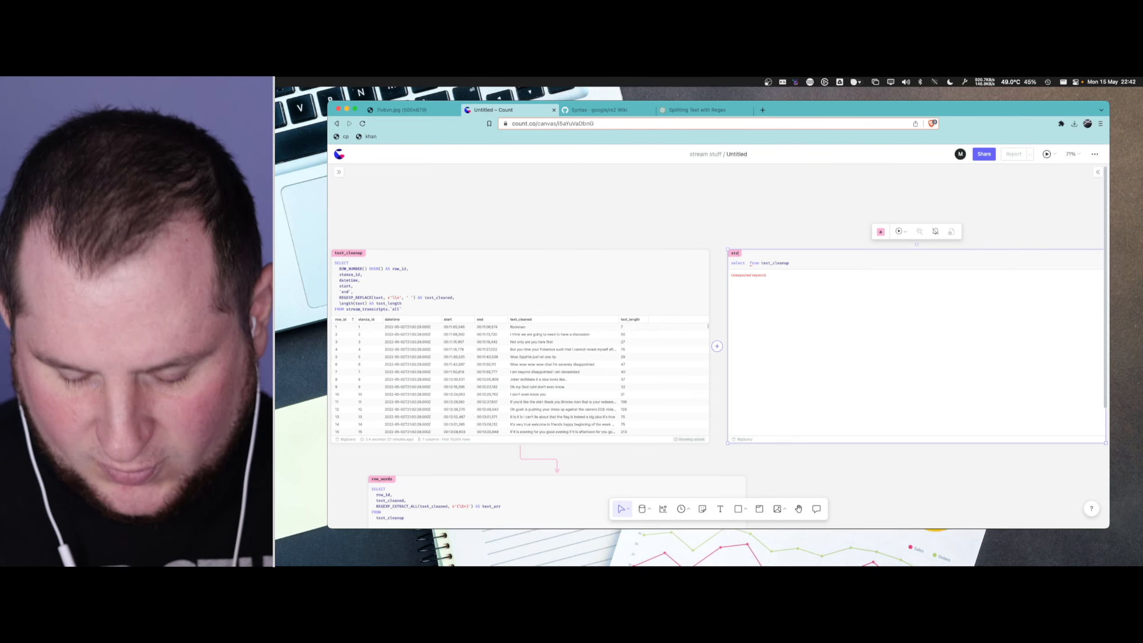
{"action": "type", "text": "eam_texts"}
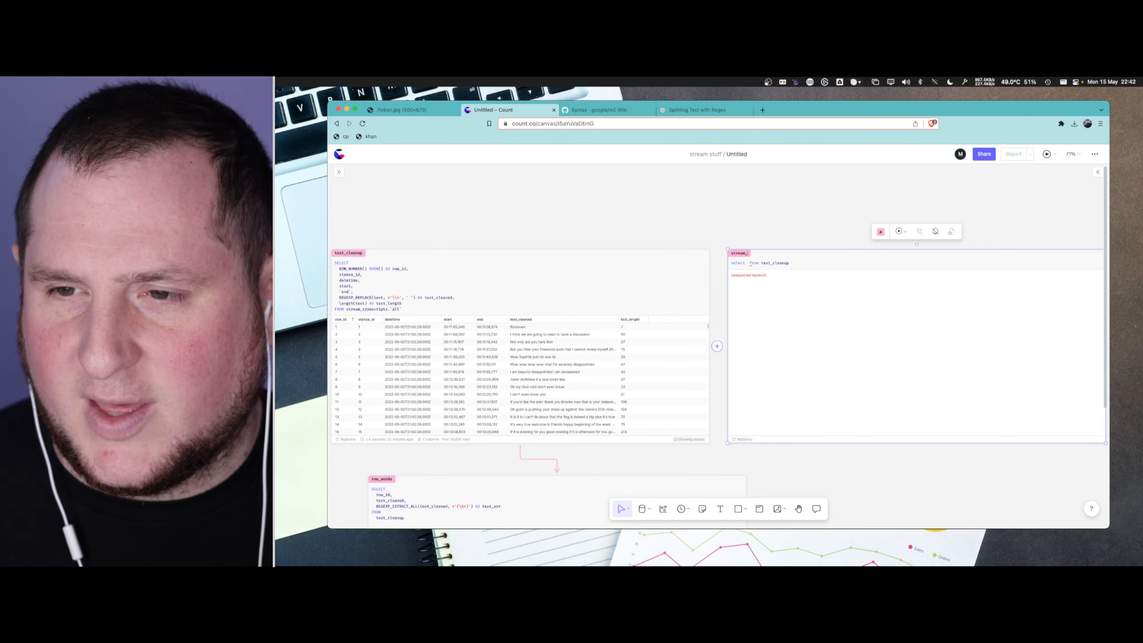
{"action": "left_click", "coordinate": [727, 231]}
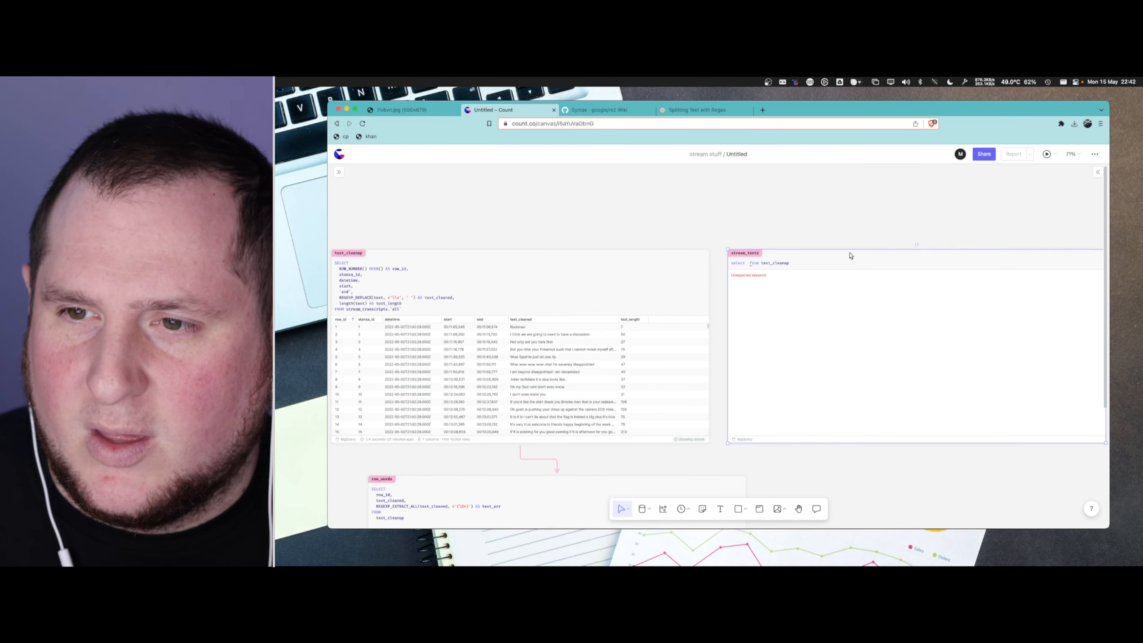
{"action": "left_click_drag", "start_coordinate": [849, 255], "coordinate": [883, 306]}
{"action": "left_click", "coordinate": [785, 285]}
{"action": "left_click", "coordinate": [692, 277]}
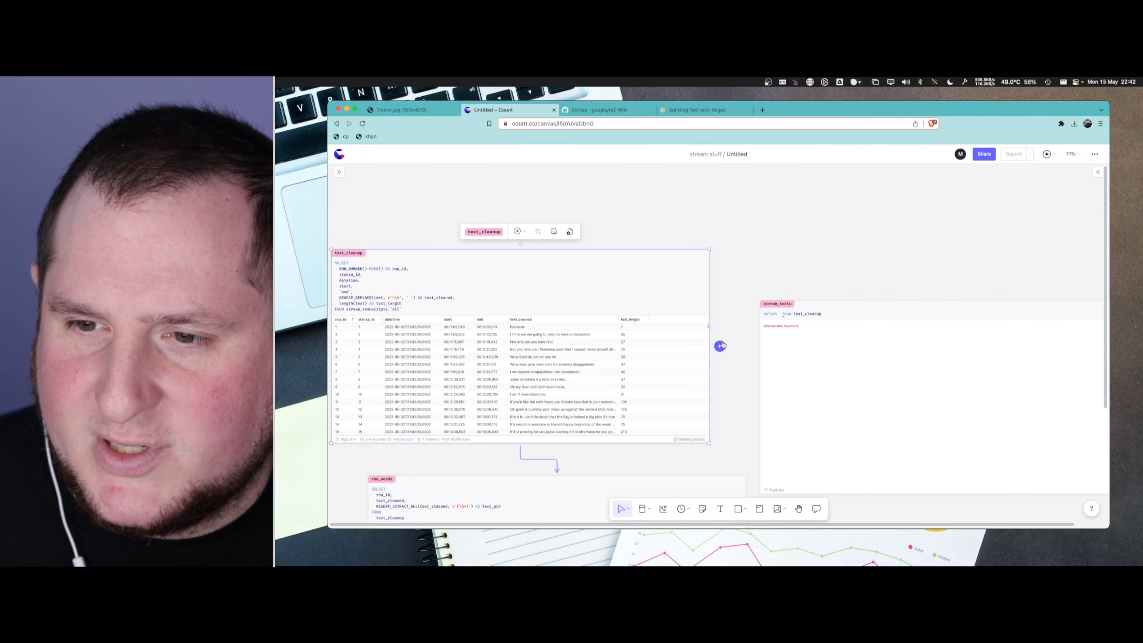
- Make the stream_texts query select all columns with * and write the SELECT keyword in capitals
{"action": "left_click", "coordinate": [826, 358]}
{"action": "left_click", "coordinate": [778, 313]}
{"action": "double_click", "coordinate": [777, 312]}
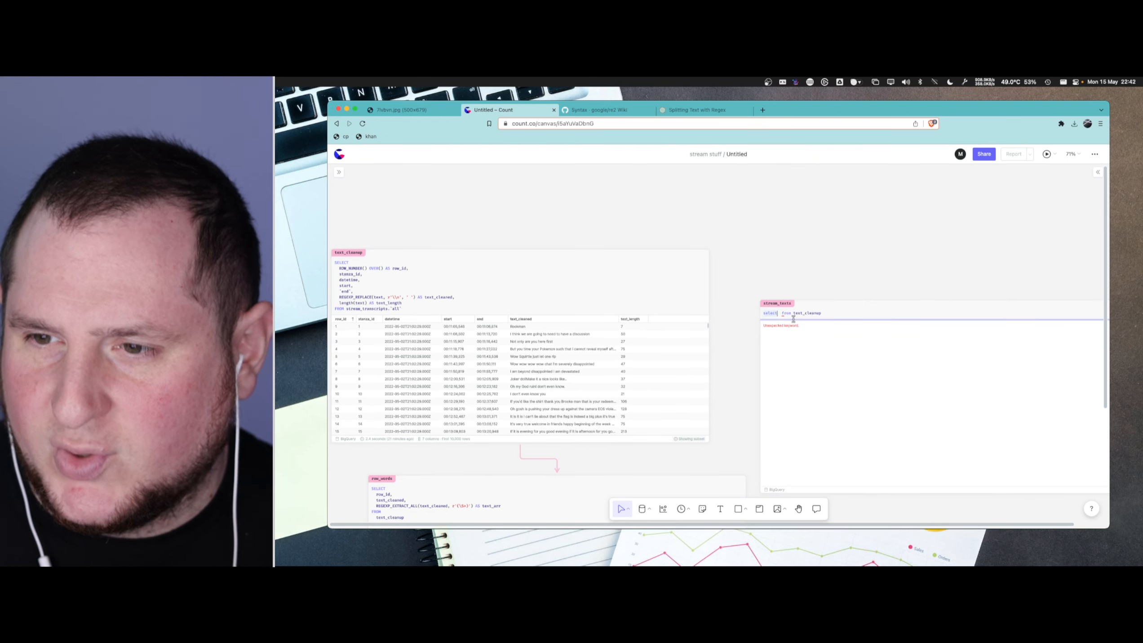
{"action": "key", "text": "Right"}
{"action": "type", "text": "*"}
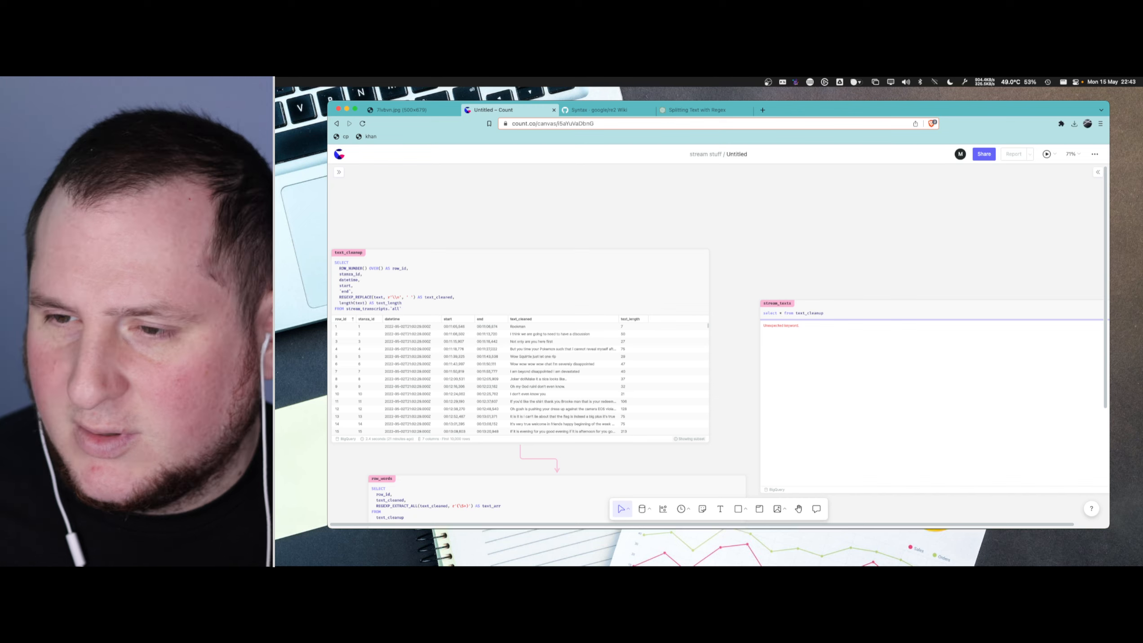
{"action": "double_click", "coordinate": [770, 313]}
{"action": "scroll", "coordinate": [773, 315], "scroll_direction": "up", "scroll_amount": 5}
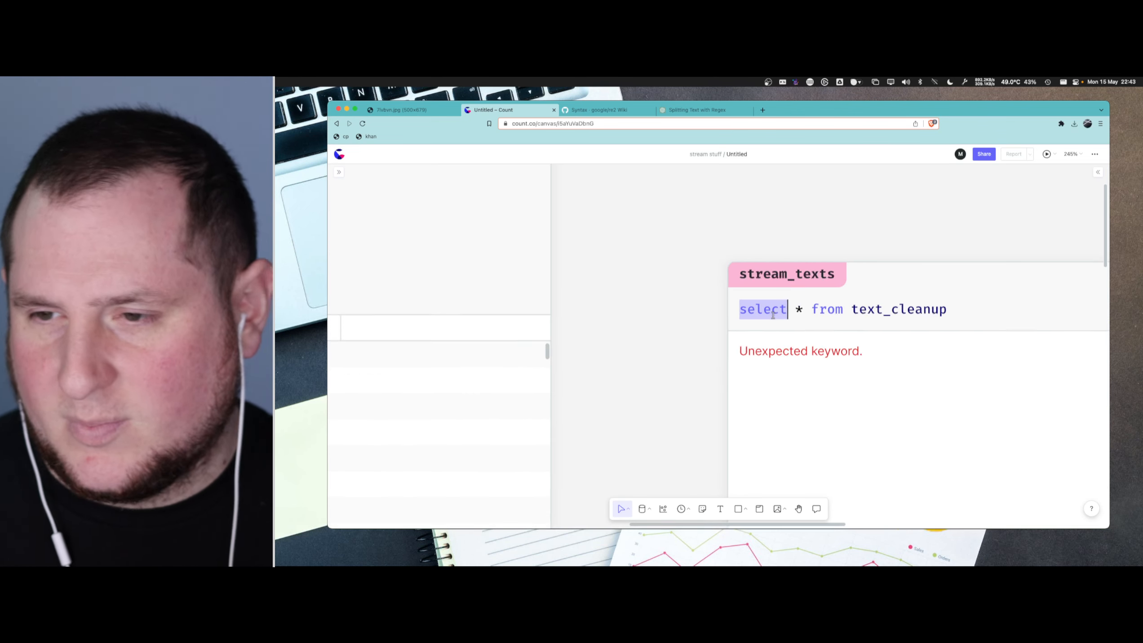
{"action": "type", "text": "SELECT"}
{"action": "key", "text": "Right"}
{"action": "key", "text": "Right"}
{"action": "key", "text": "Right"}
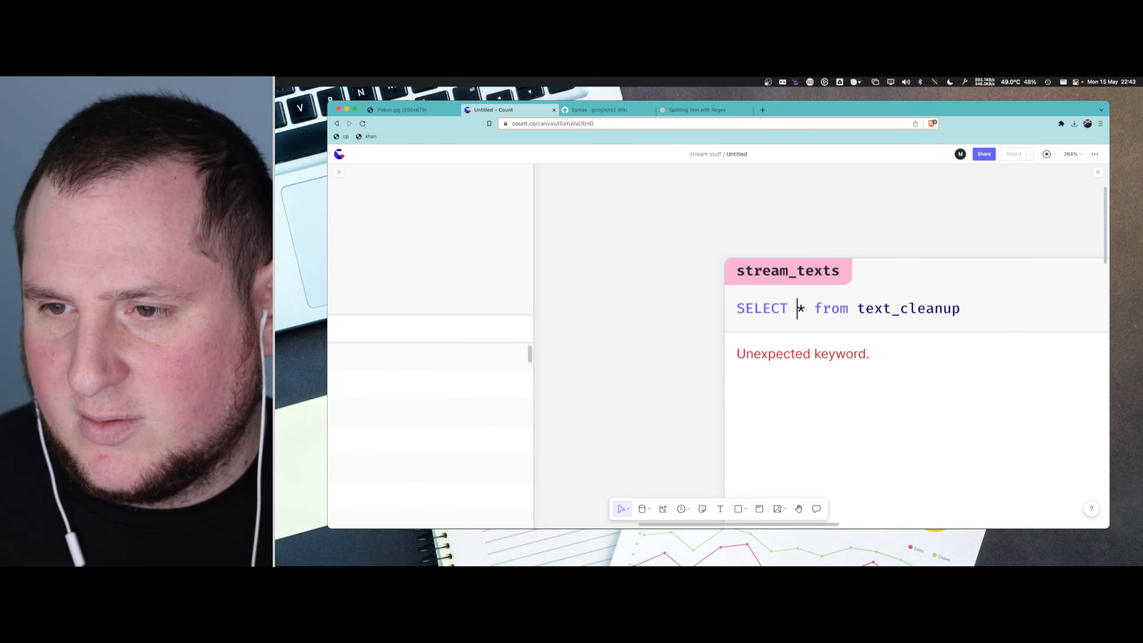
- Put a capitalised FROM on its own line in the stream_texts query, with text_cleanup indented on the line beneath
{"action": "key", "text": "Return"}
{"action": "key", "text": "shift+alt+Right"}
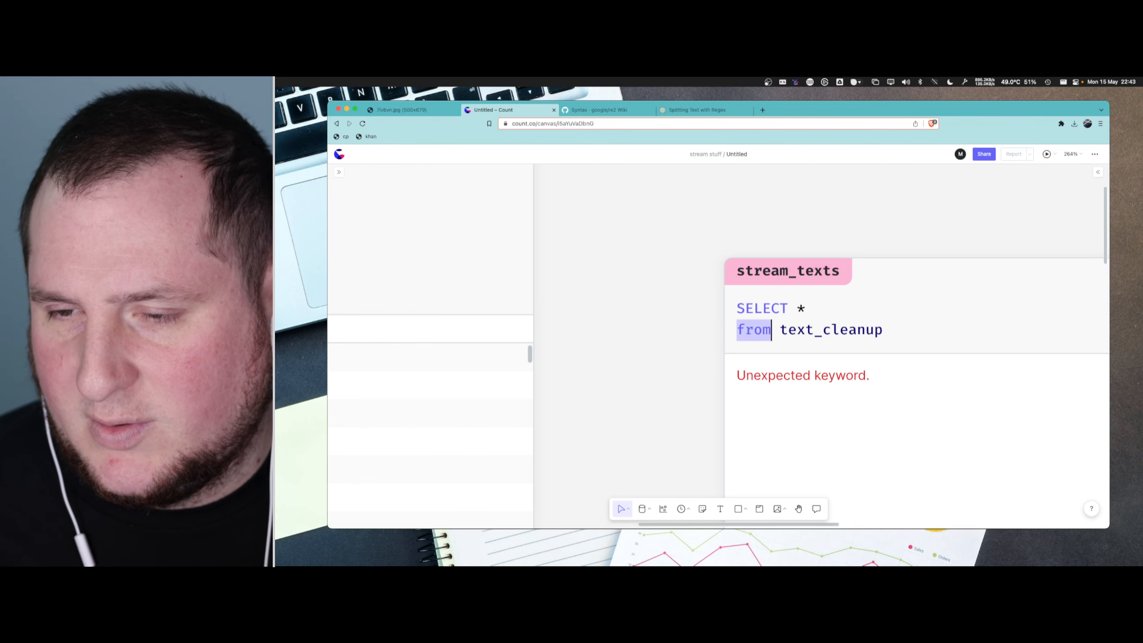
{"action": "type", "text": "FROM"}
{"action": "key", "text": "Up"}
{"action": "key", "text": "Escape"}
{"action": "key", "text": "Up"}
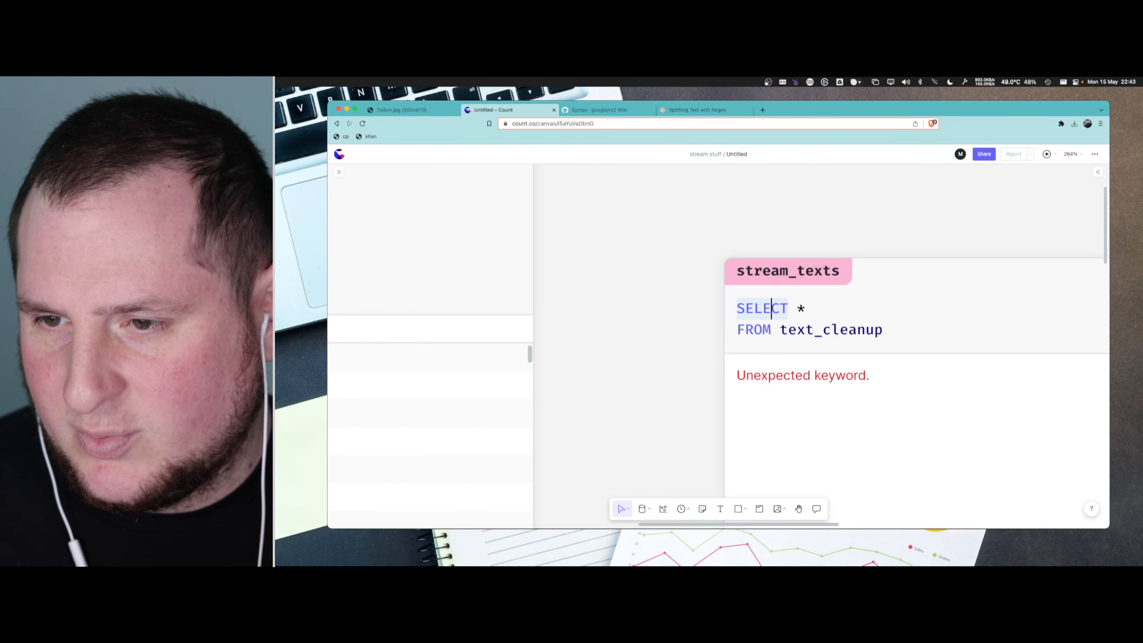
{"action": "key", "text": "Down"}
{"action": "key", "text": "Right"}
{"action": "key", "text": "Return"}
{"action": "key", "text": "Tab"}
{"action": "key", "text": "Up"}
- Replace the * with an indented datetime column followed by a comma, and leave an indented empty line before FROM
{"action": "key", "text": "Up"}
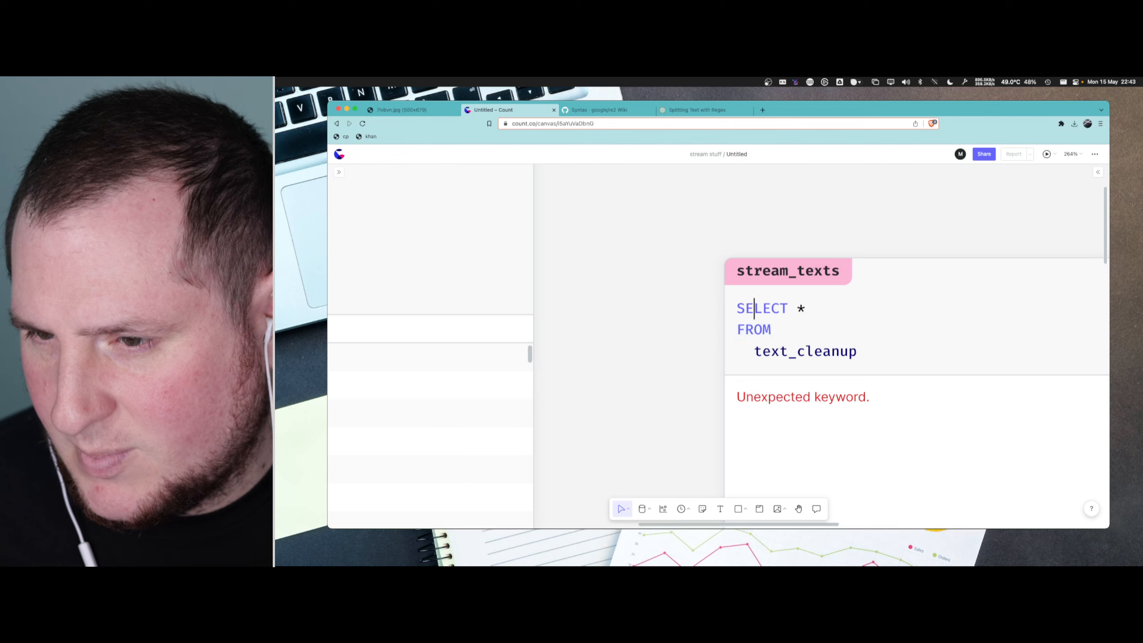
{"action": "key", "text": "End"}
{"action": "key", "text": "Return"}
{"action": "key", "text": "Up"}
{"action": "key", "text": "End"}
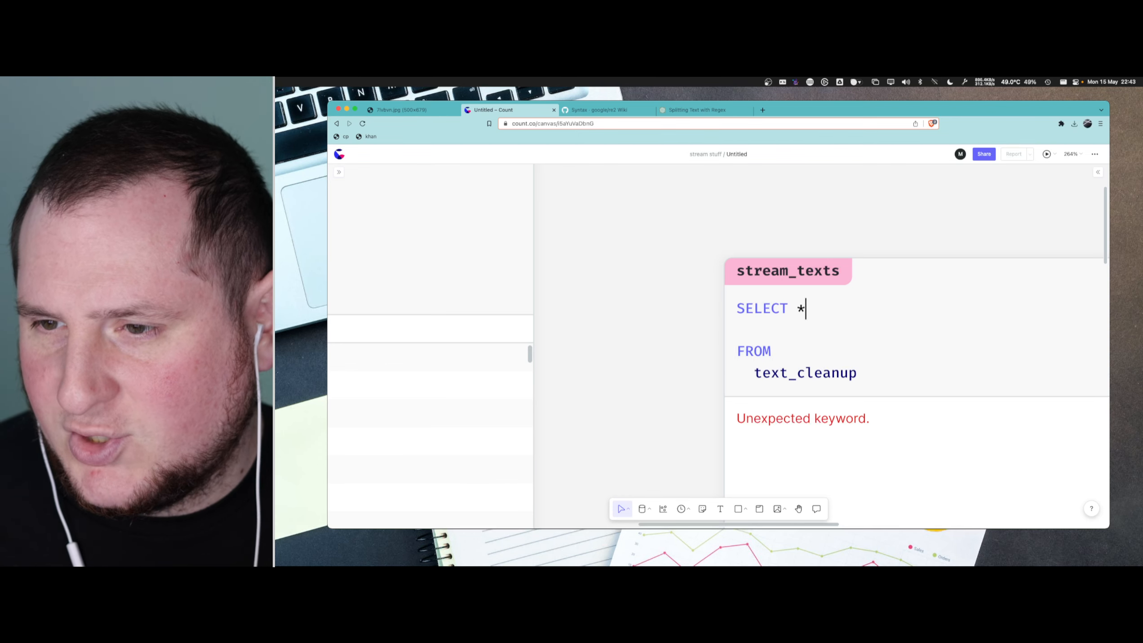
{"action": "key", "text": "Left"}
{"action": "key", "text": "Return"}
{"action": "key", "text": "Tab"}
{"action": "type", "text": "datetime,"}
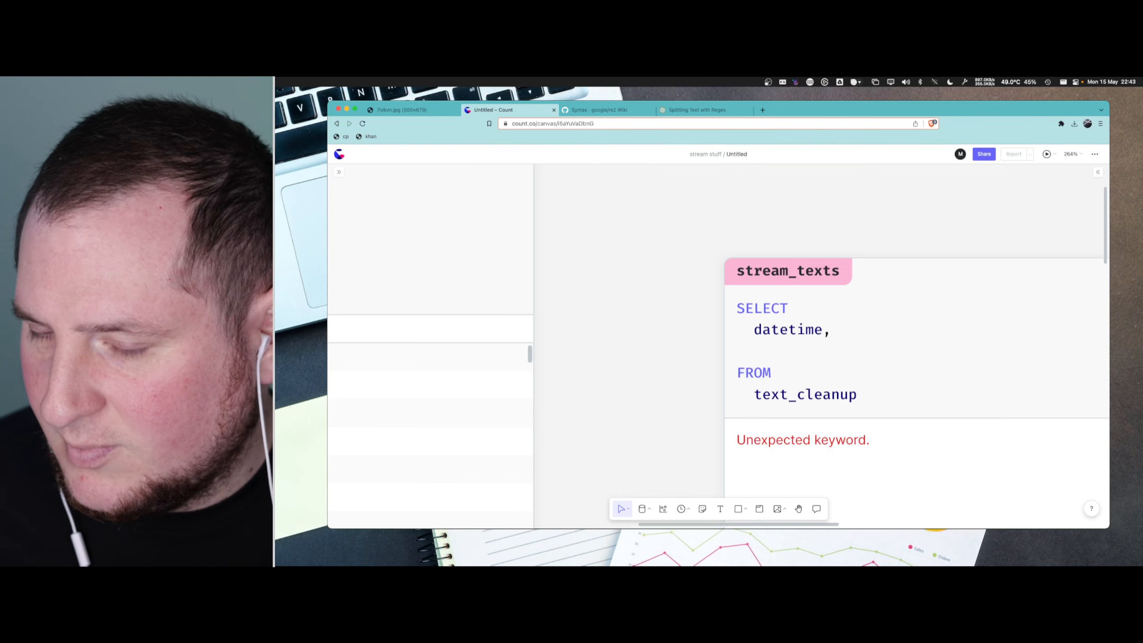
{"action": "key", "text": "Down"}
{"action": "key", "text": "Tab"}
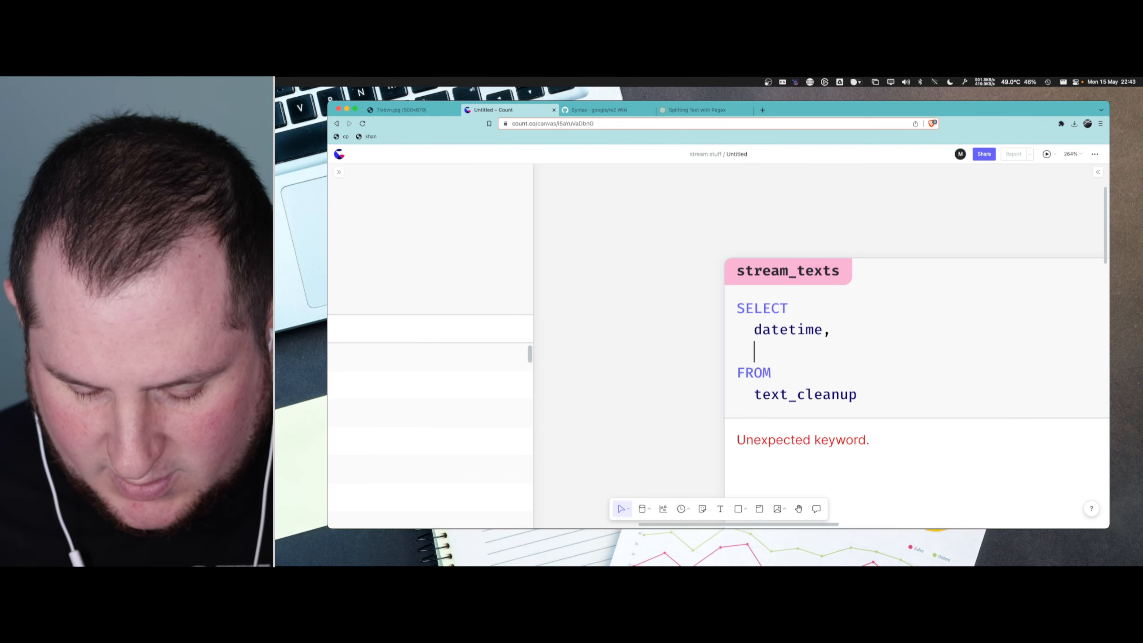
{"action": "type", "text": "text"}
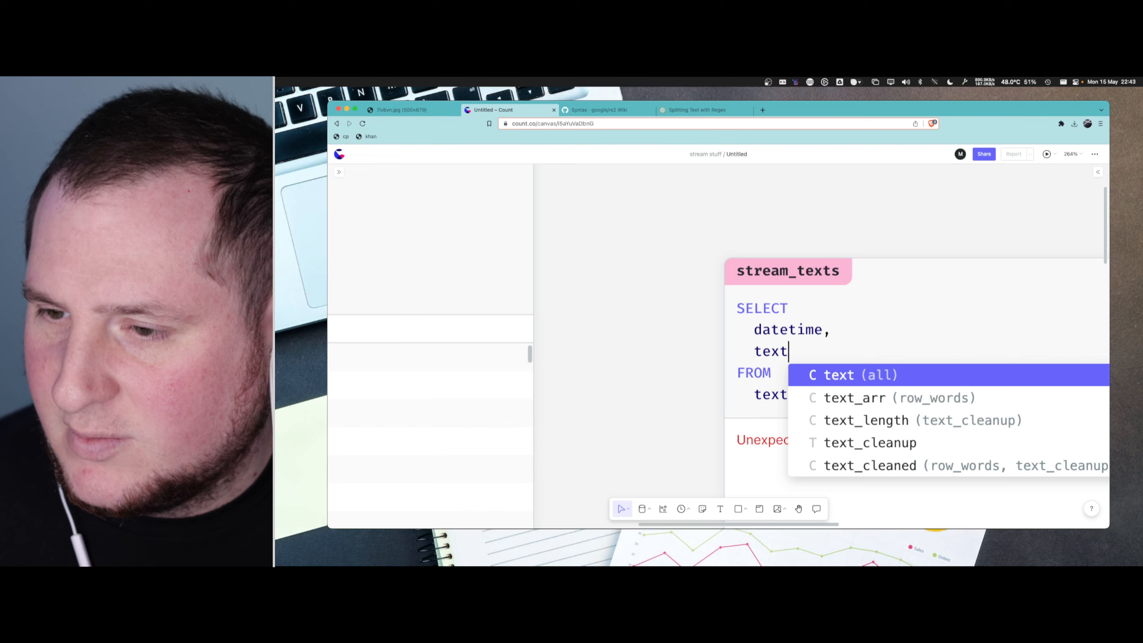
{"action": "key", "text": "BackSpace"}
{"action": "key", "text": "BackSpace"}
{"action": "key", "text": "BackSpace"}
{"action": "key", "text": "BackSpace"}
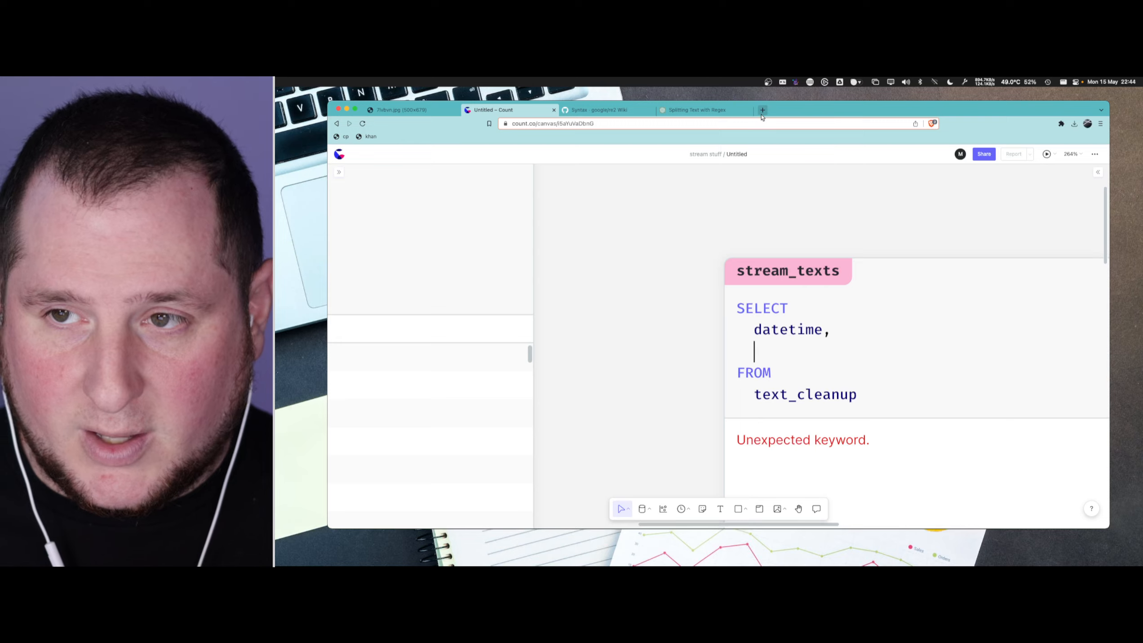
- Open the srt-csv-parser repository on GitHub in a new browser tab
{"action": "left_click", "coordinate": [762, 109]}
{"action": "type", "text": "gitu"}
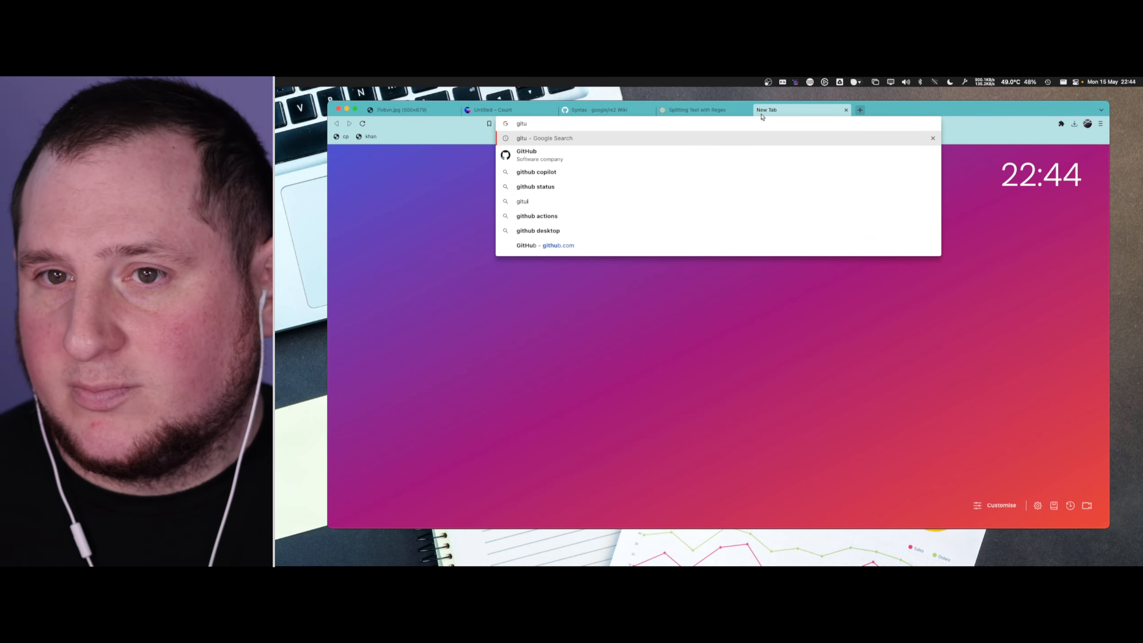
{"action": "key", "text": "BackSpace"}
{"action": "type", "text": "h"}
{"action": "key", "text": "Down"}
{"action": "key", "text": "Down"}
{"action": "key", "text": "Down"}
{"action": "key", "text": "Down"}
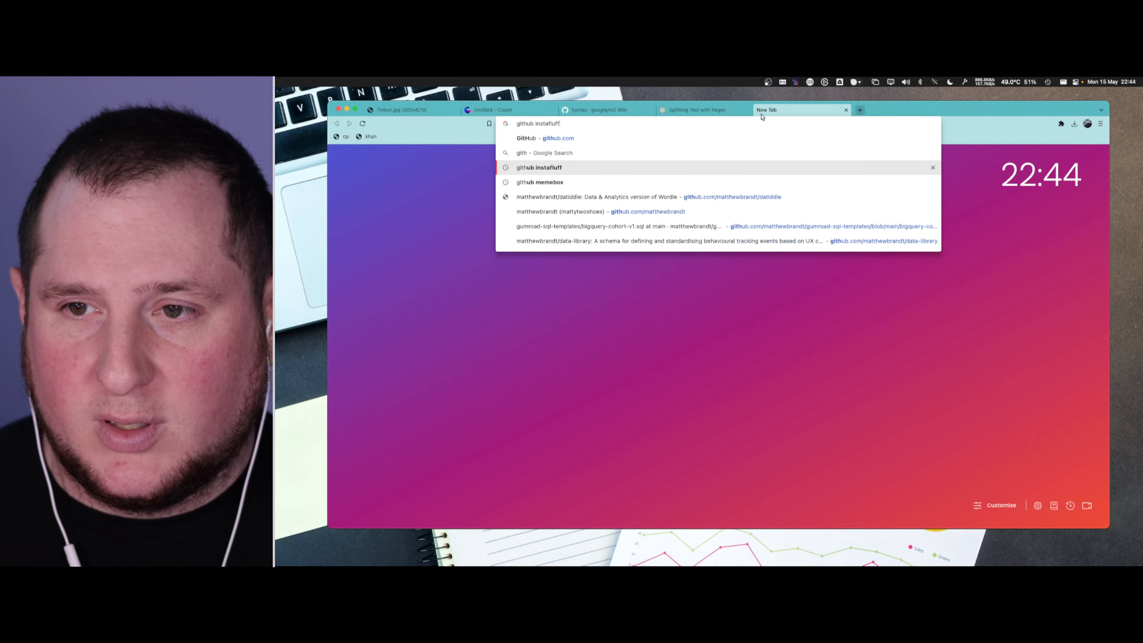
{"action": "key", "text": "BackSpace"}
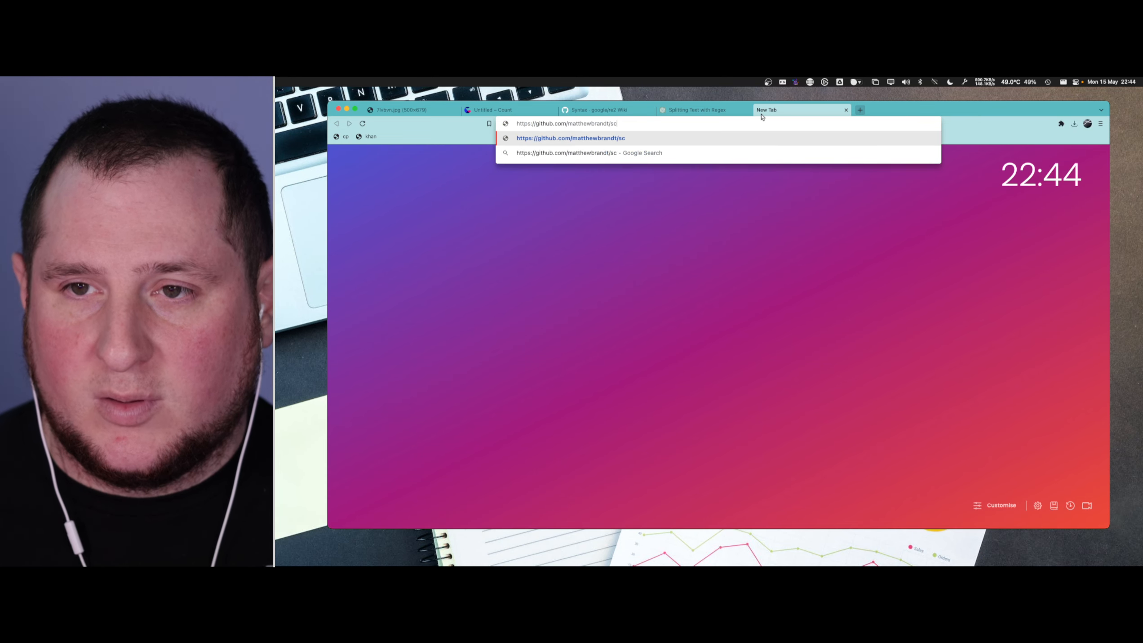
{"action": "type", "text": "c"}
{"action": "key", "text": "BackSpace"}
{"action": "type", "text": "sr"}
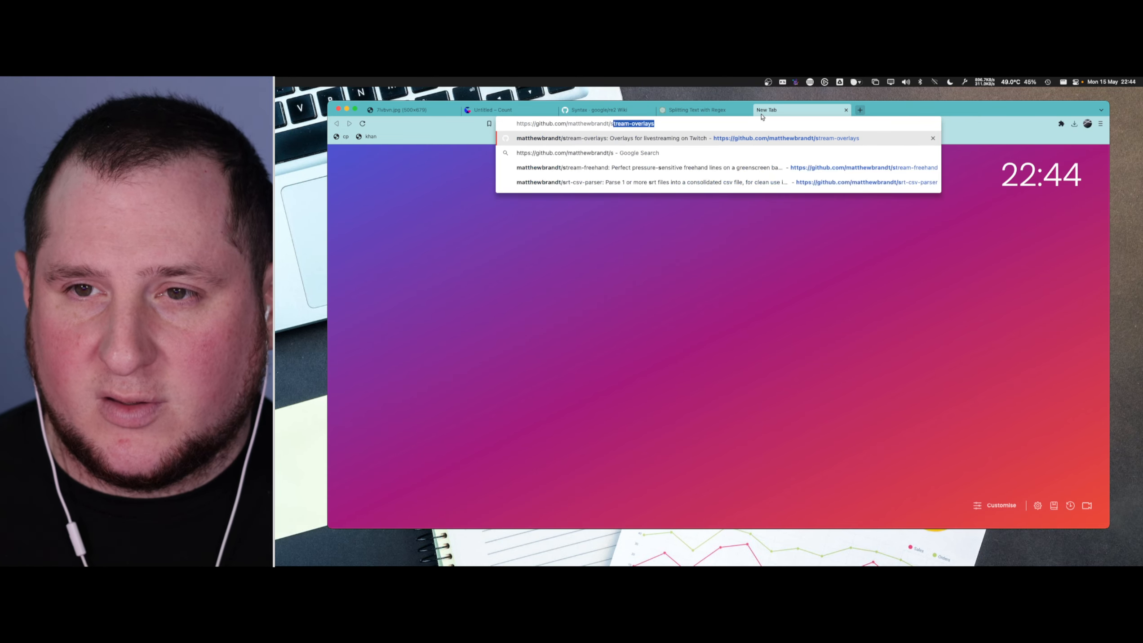
{"action": "key", "text": "Down"}
{"action": "key", "text": "Down"}
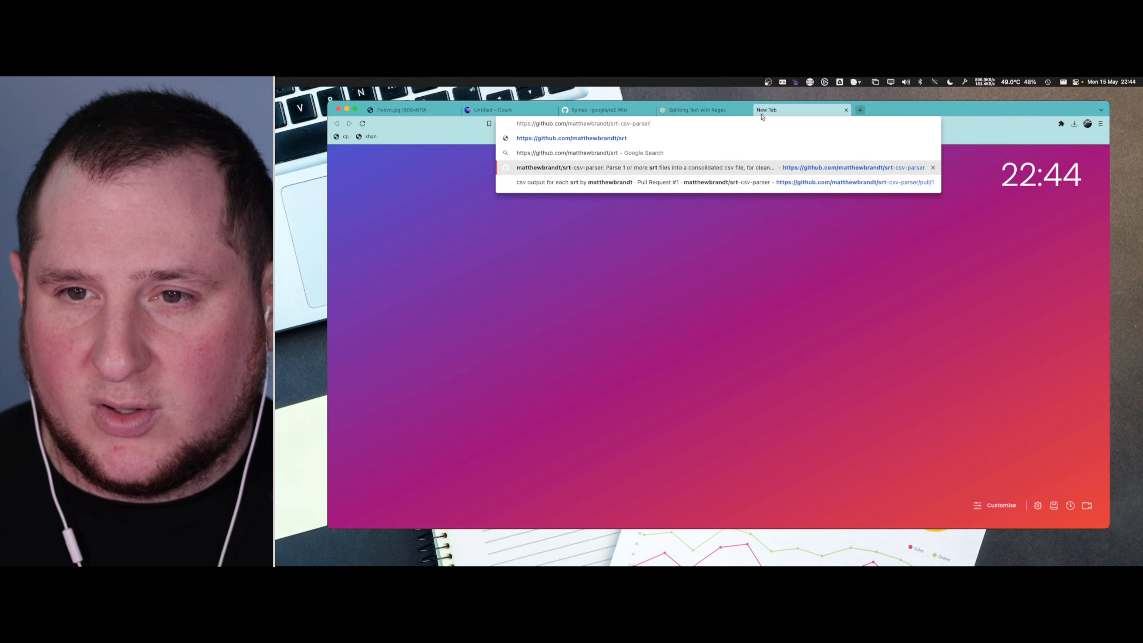
{"action": "key", "text": "Return"}
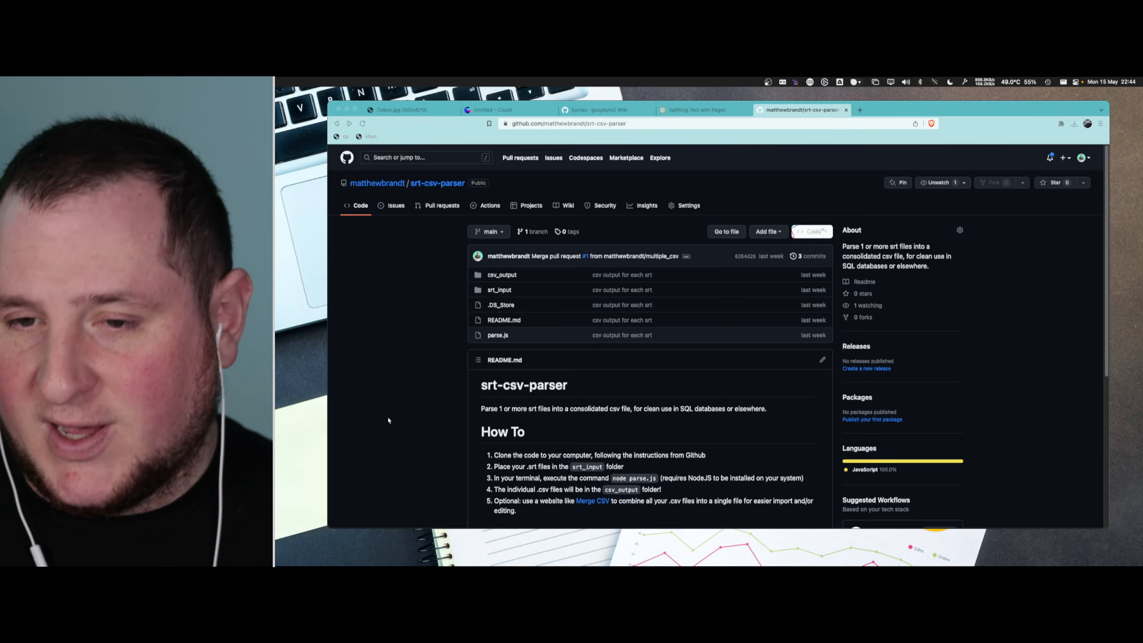
- Read the How To and Additional Information sections of the srt-csv-parser README, and close the repository page
{"action": "scroll", "coordinate": [570, 423], "scroll_direction": "down", "scroll_amount": 5}
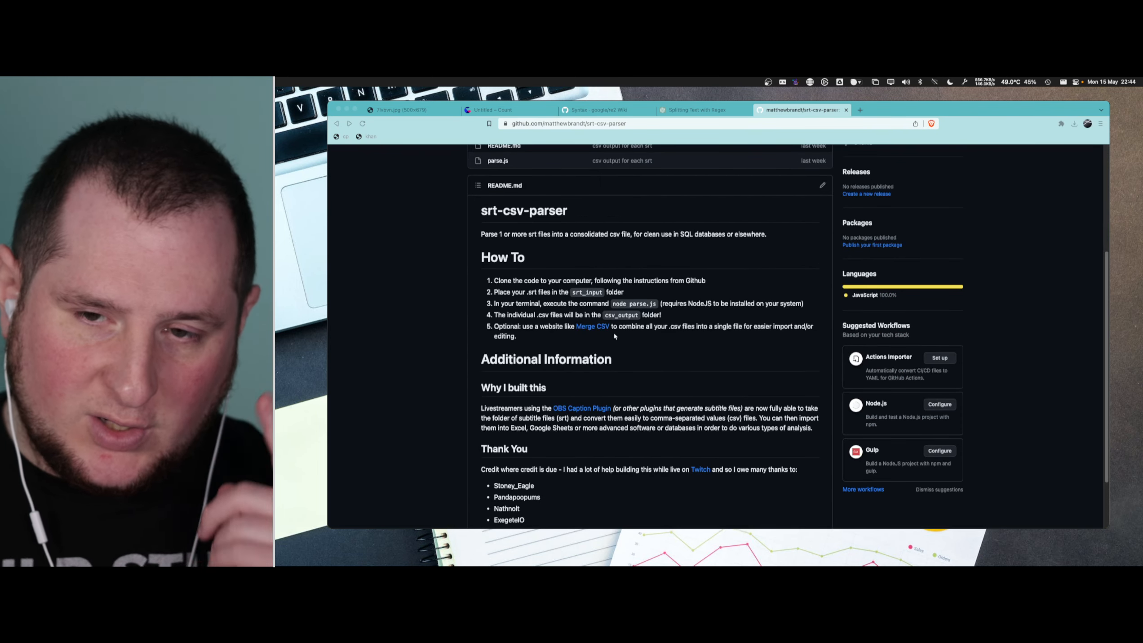
{"action": "scroll", "coordinate": [615, 333], "scroll_direction": "down", "scroll_amount": 1}
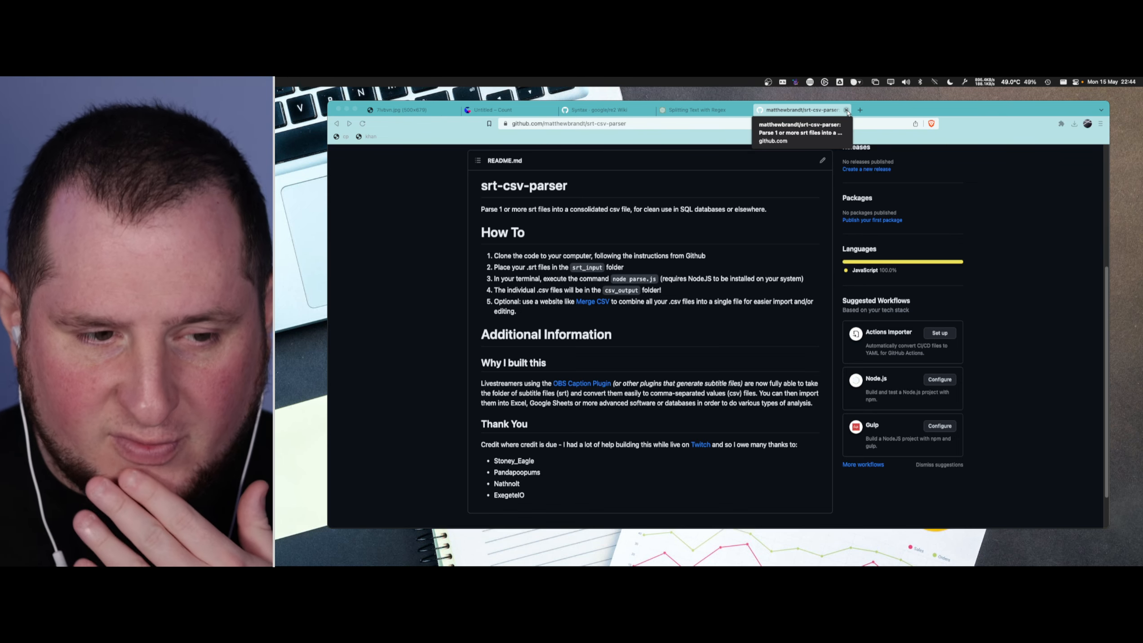
{"action": "left_click", "coordinate": [846, 110]}
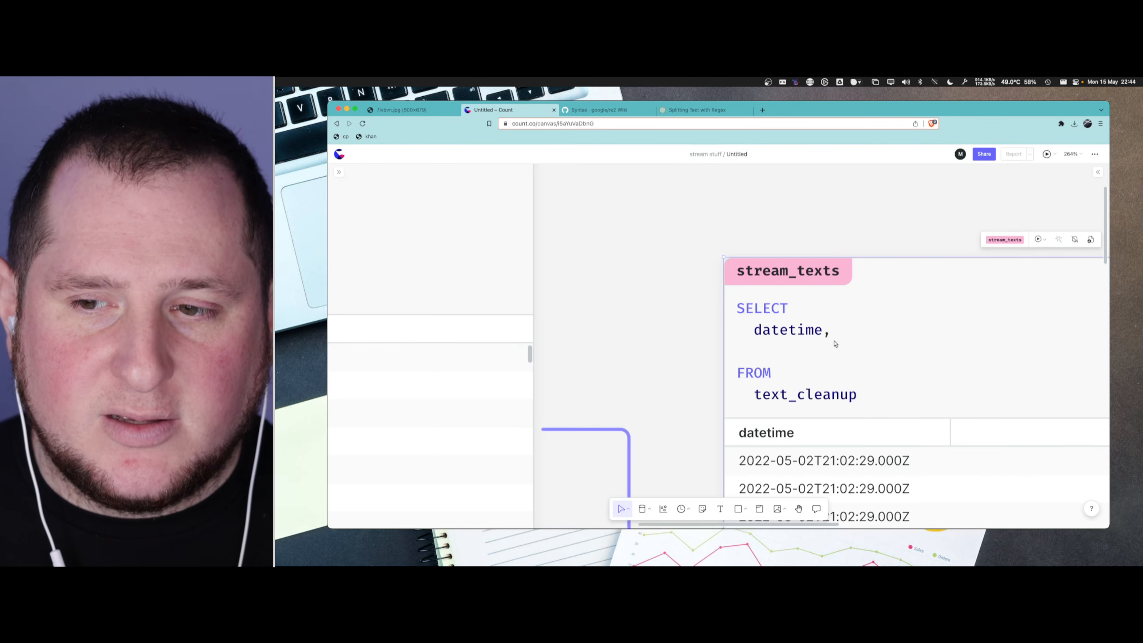
- Add an empty ARRAY_CONCAT() call on the line below datetime in the stream_texts query
{"action": "scroll", "coordinate": [835, 344], "scroll_direction": "down", "scroll_amount": 1}
{"action": "scroll", "coordinate": [835, 343], "scroll_direction": "down", "scroll_amount": 3}
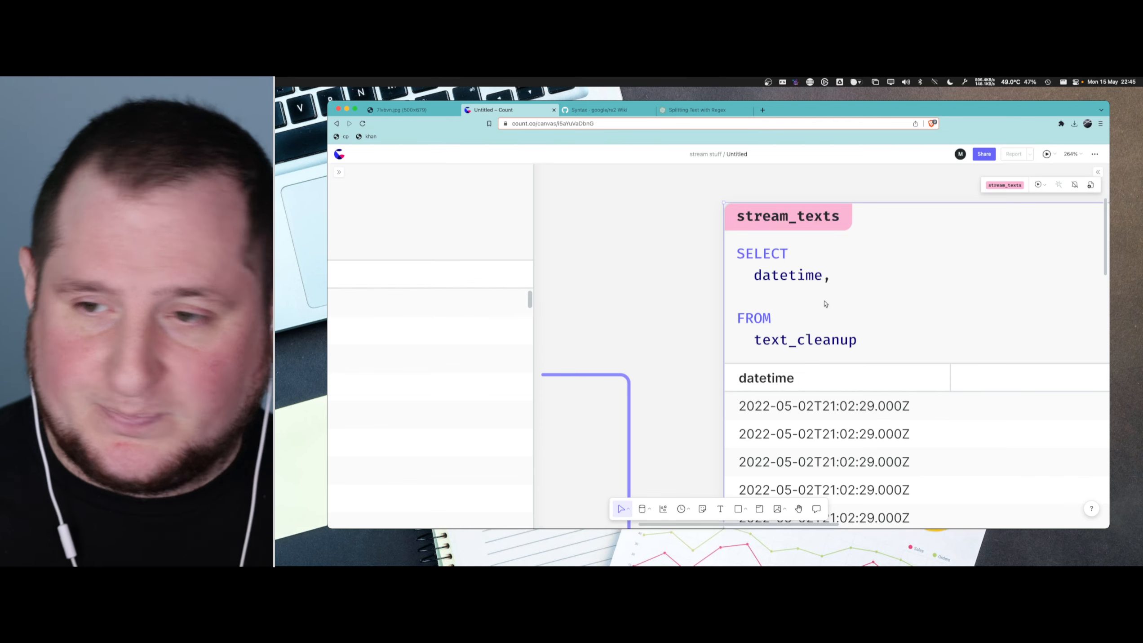
{"action": "left_click", "coordinate": [842, 291]}
{"action": "scroll", "coordinate": [841, 290], "scroll_direction": "down", "scroll_amount": 5}
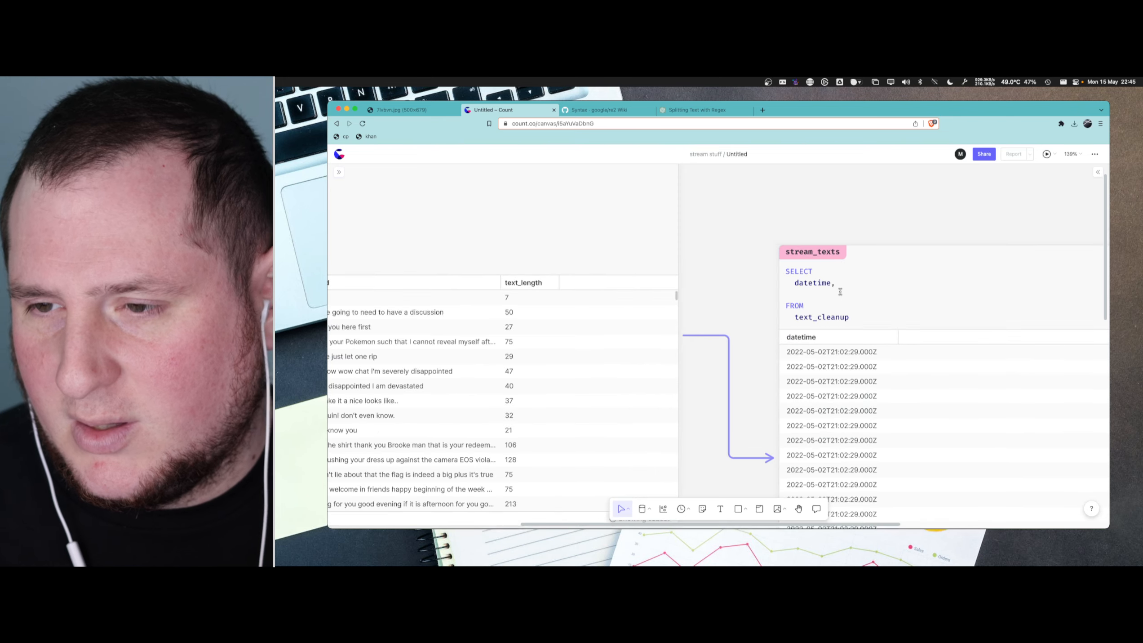
{"action": "scroll", "coordinate": [839, 292], "scroll_direction": "up", "scroll_amount": 4}
{"action": "type", "text": "ARRAY"}
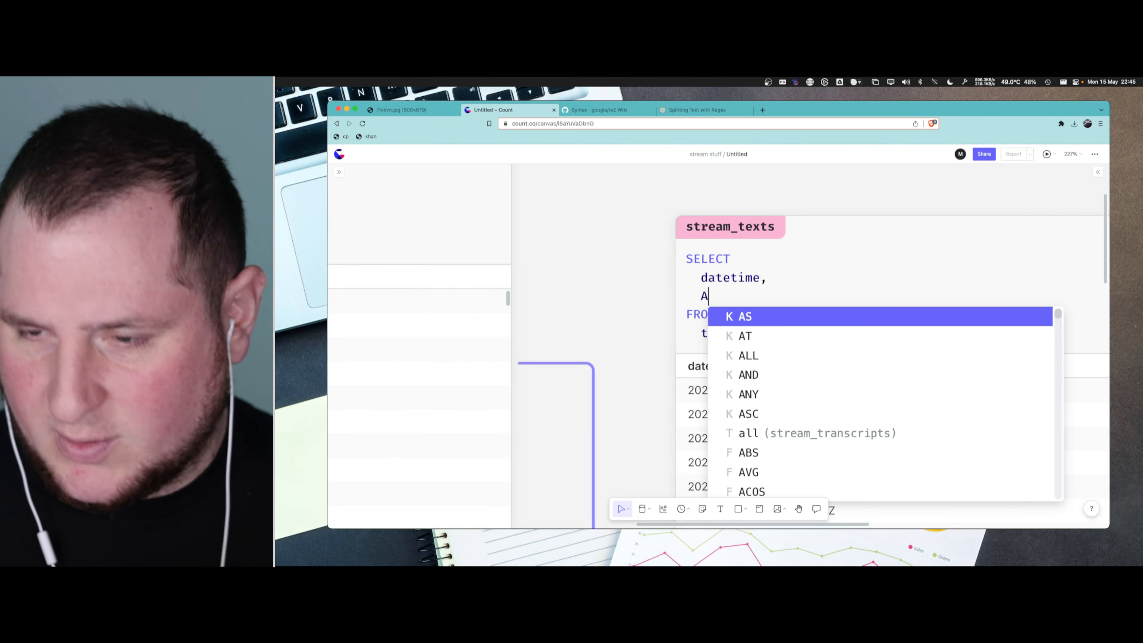
{"action": "key", "text": "Down"}
{"action": "key", "text": "Down"}
{"action": "key", "text": "Down"}
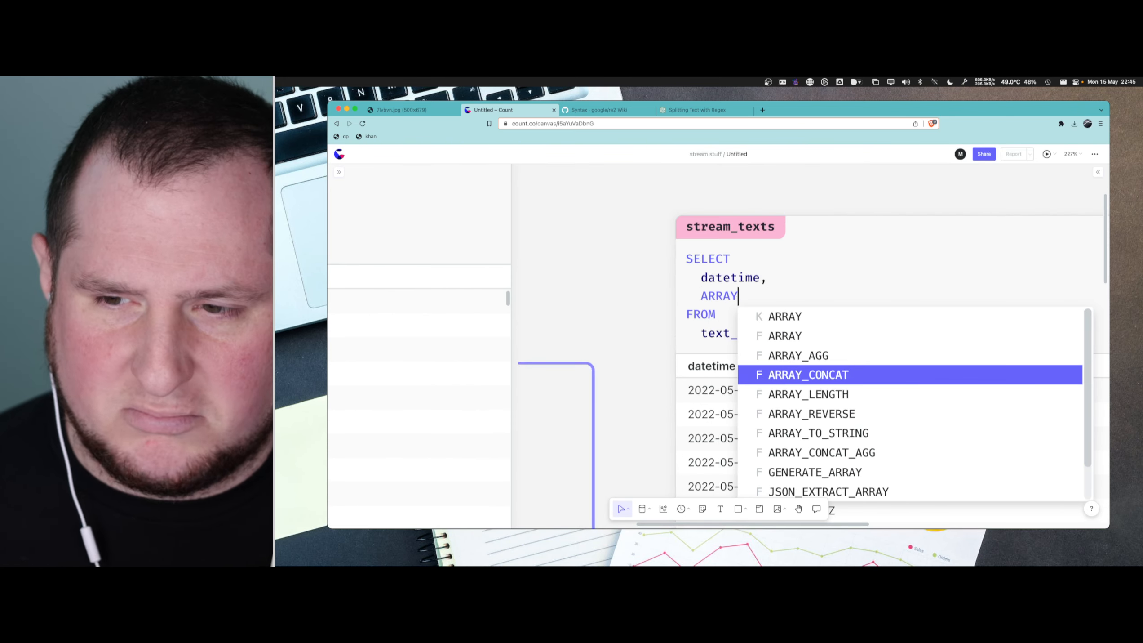
{"action": "key", "text": "Return"}
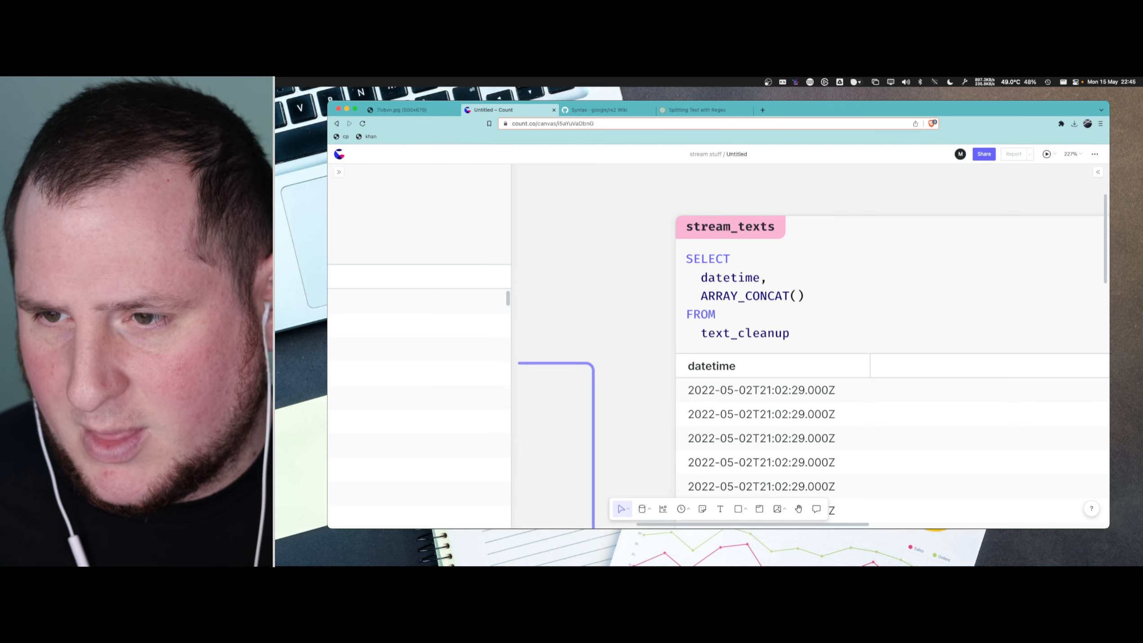
- Shorten the ARRAY_CONCAT() call in stream_texts to CONCAT() by removing the ARRAY_ prefix
{"action": "left_click_drag", "start_coordinate": [746, 296], "coordinate": [701, 296]}
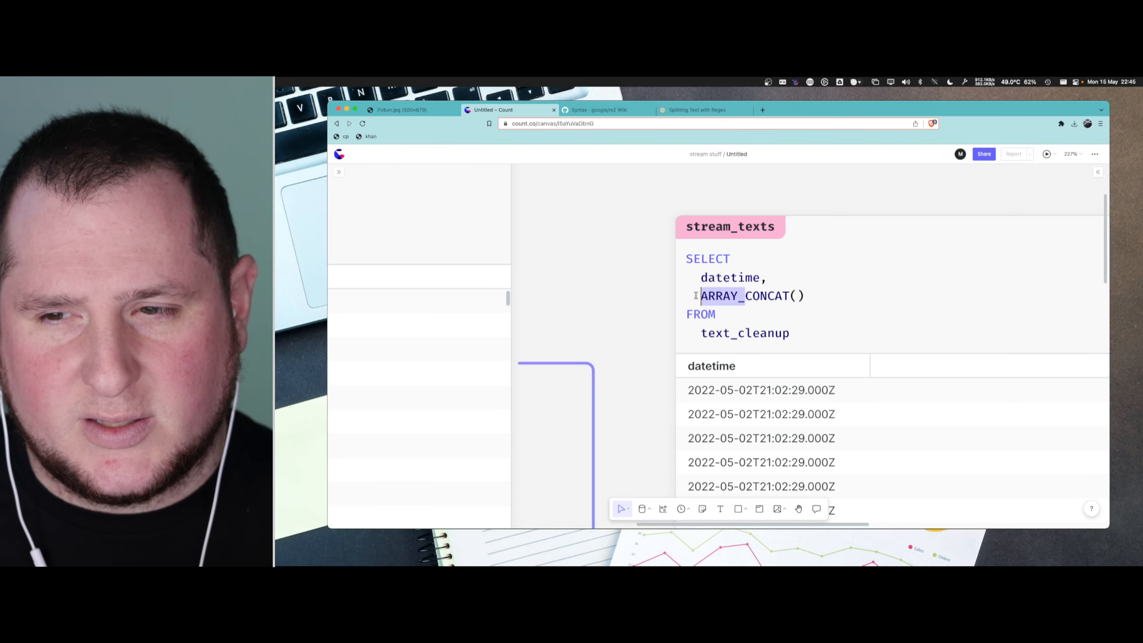
{"action": "key", "text": "BackSpace"}
{"action": "key", "text": "super+Right"}
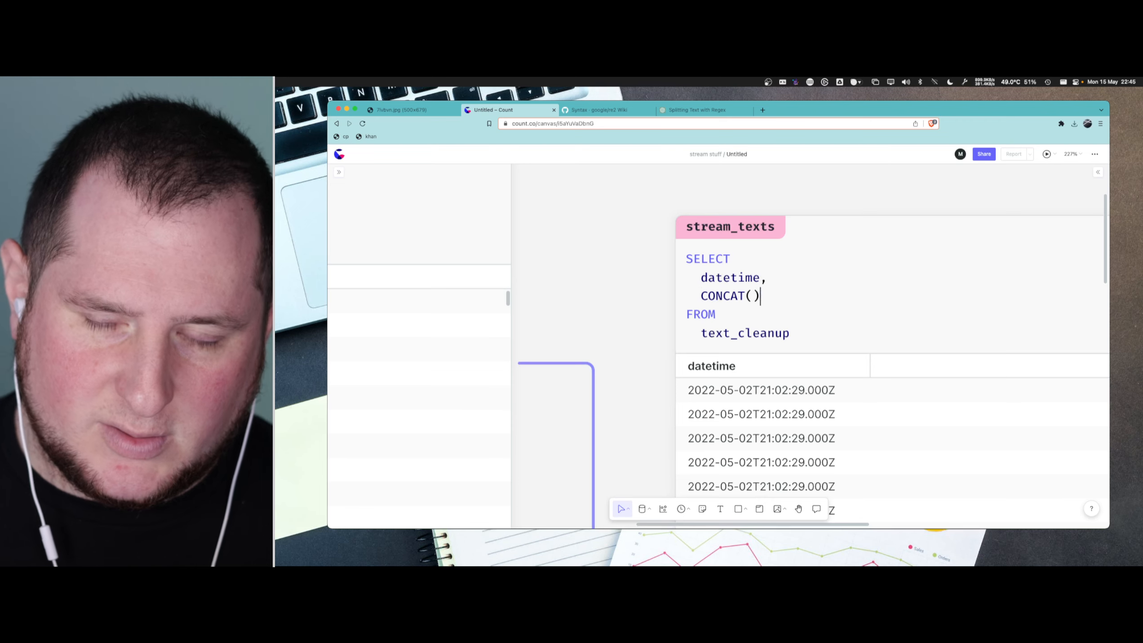
- Look up CONCAT in the BigQuery string functions reference and examine the arguments in its first example
{"action": "left_click", "coordinate": [604, 111]}
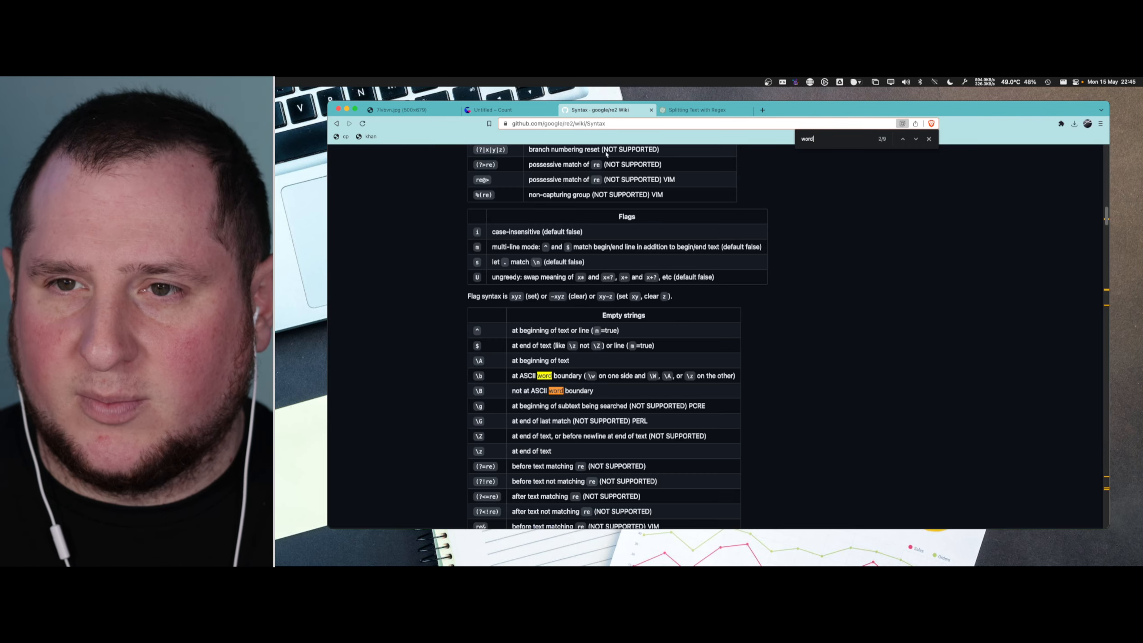
{"action": "left_click", "coordinate": [337, 123]}
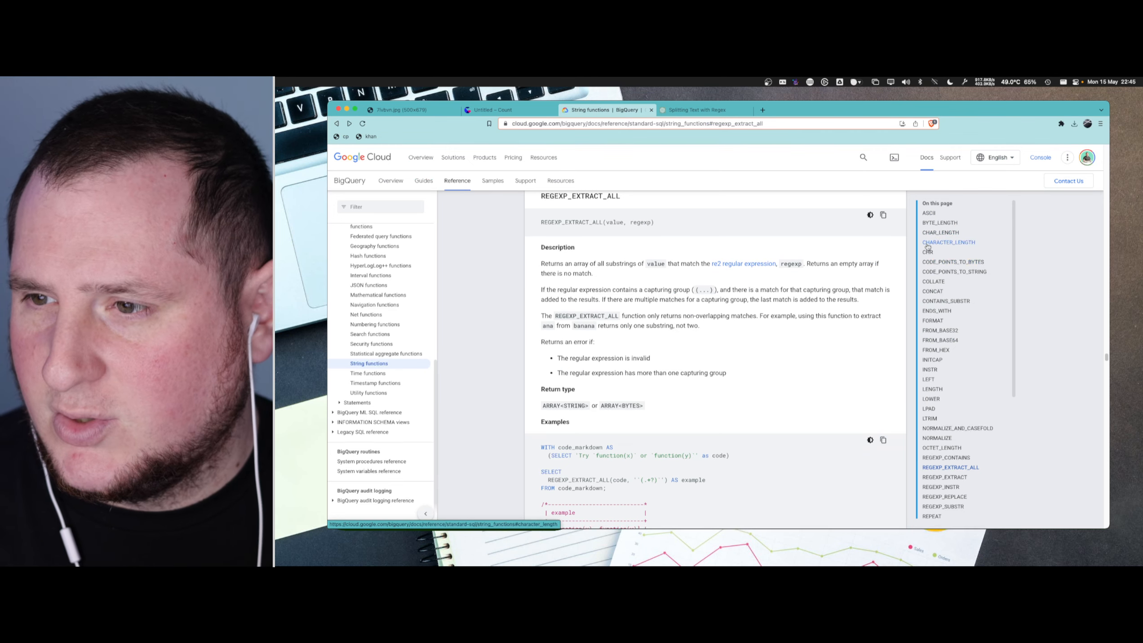
{"action": "left_click", "coordinate": [931, 293]}
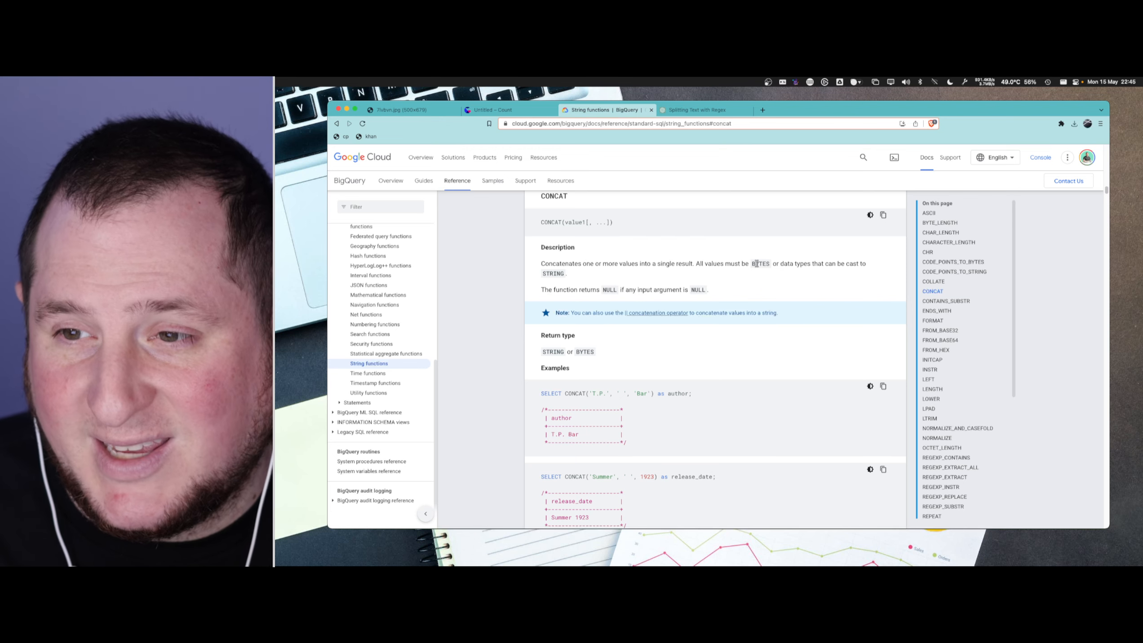
{"action": "scroll", "coordinate": [676, 373], "scroll_direction": "down", "scroll_amount": 1}
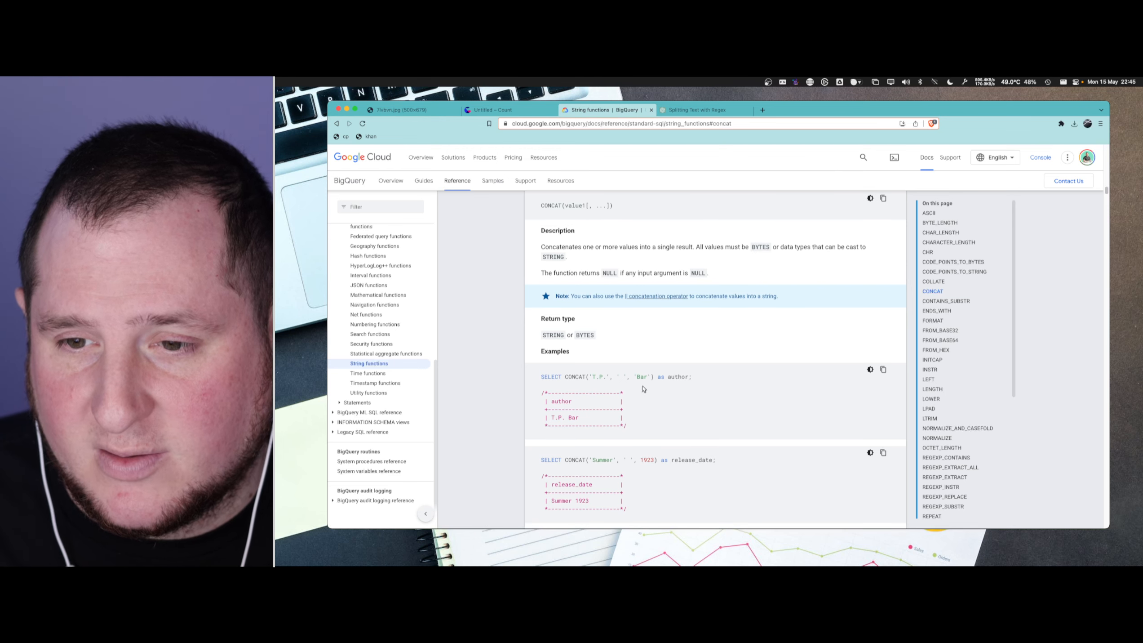
{"action": "left_click_drag", "start_coordinate": [589, 377], "coordinate": [646, 377]}
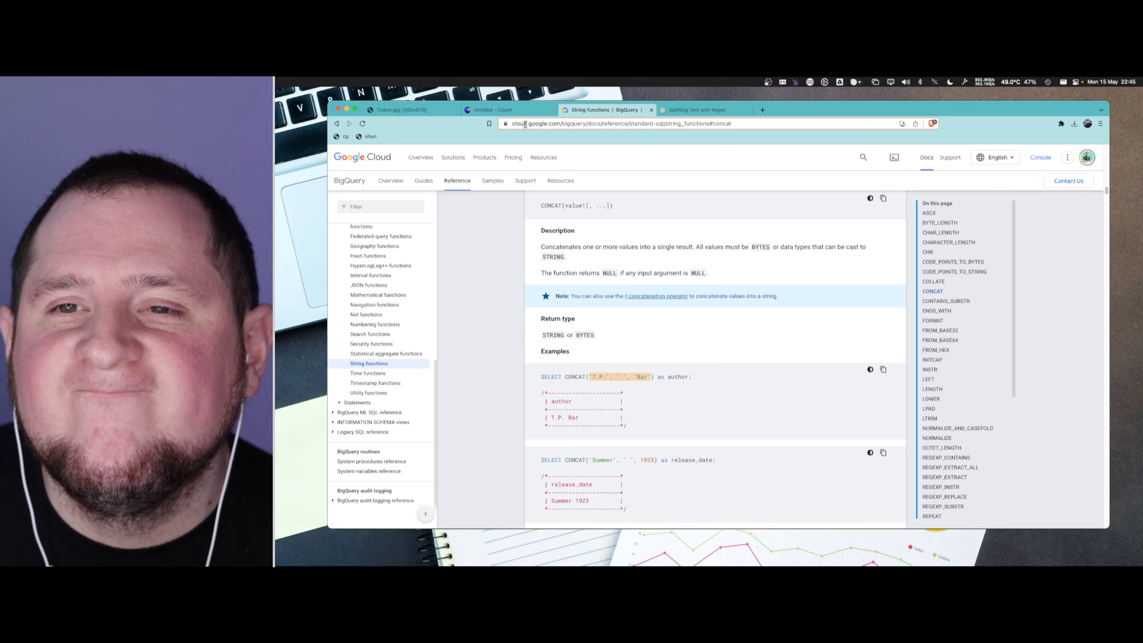
- Switch back to the Count canvas and enter text_cleanup as the argument of CONCAT in the stream_texts query
{"action": "left_click", "coordinate": [500, 113]}
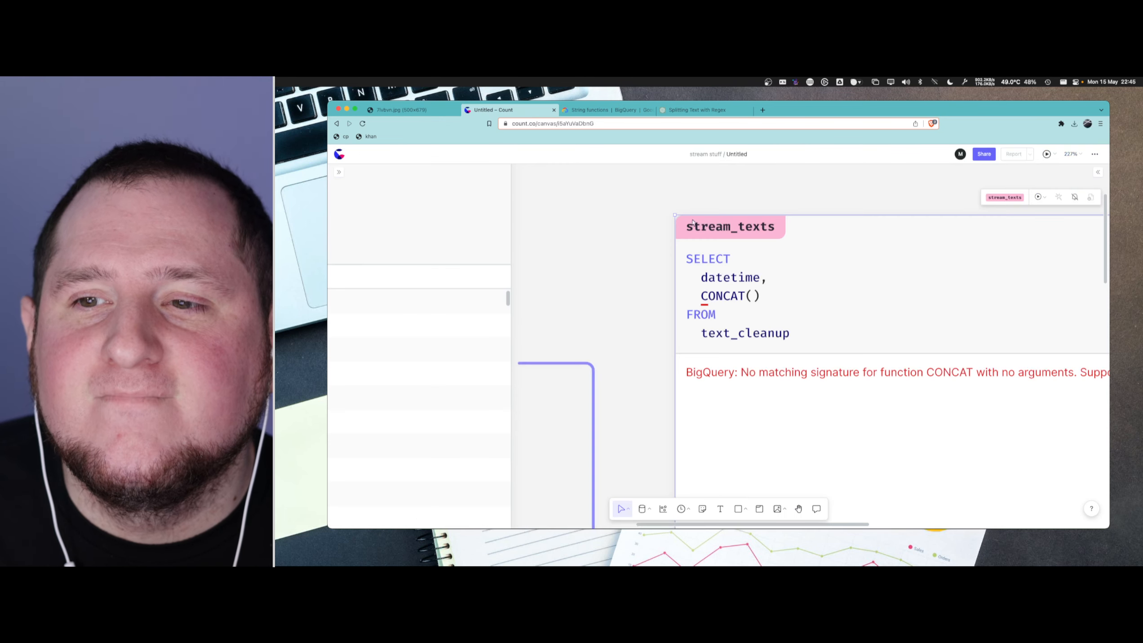
{"action": "left_click", "coordinate": [755, 296]}
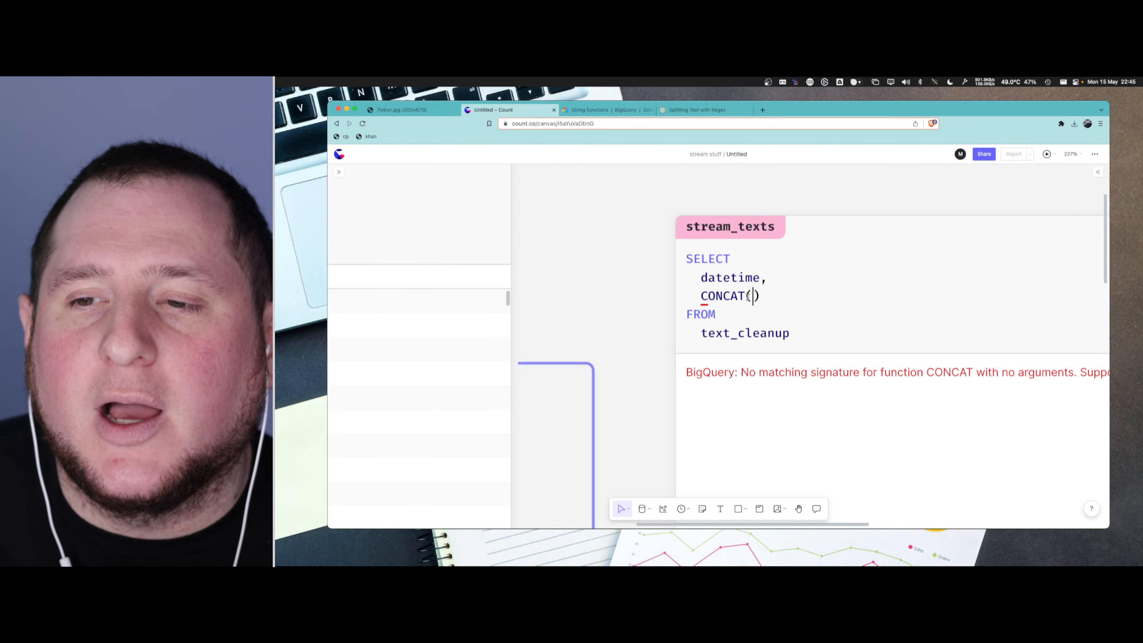
{"action": "type", "text": "text"}
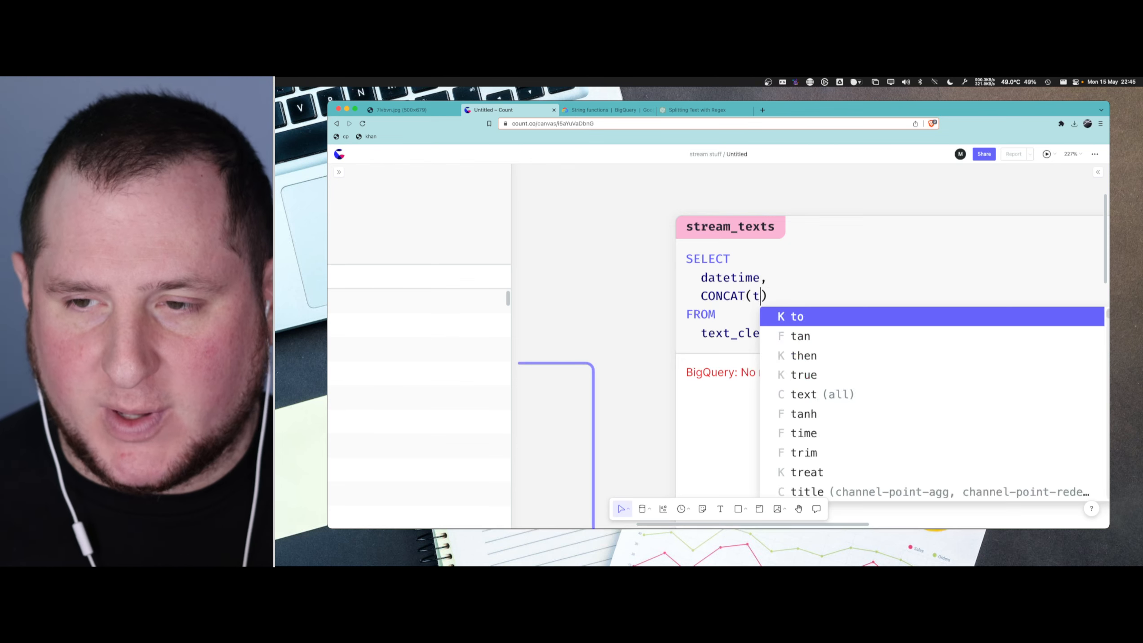
{"action": "key", "text": "Down"}
{"action": "key", "text": "Down"}
{"action": "key", "text": "Down"}
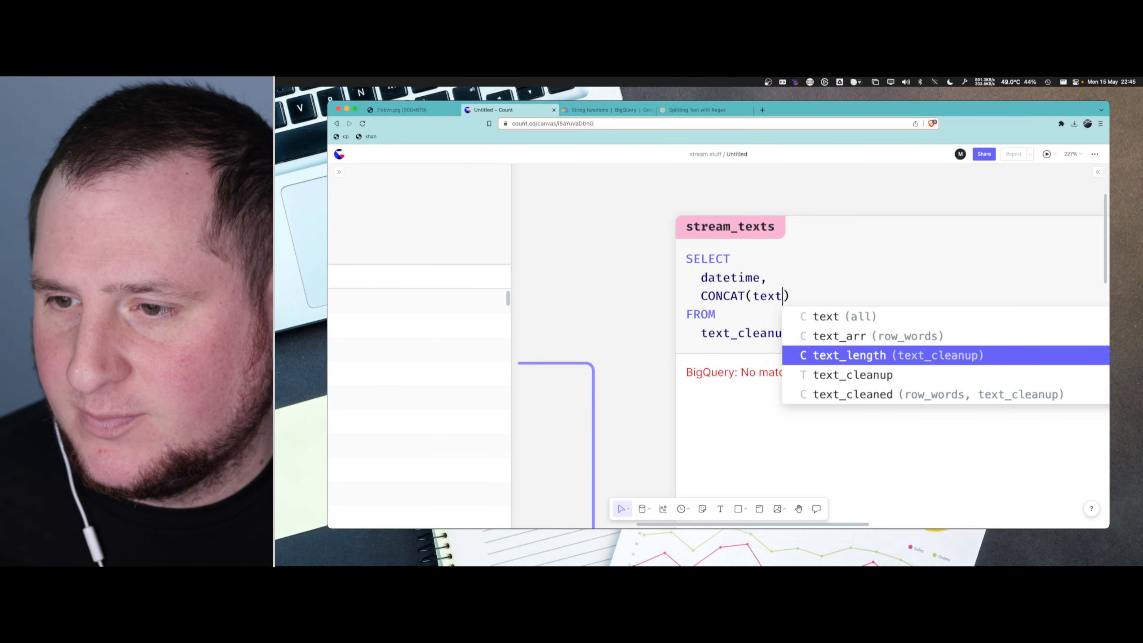
{"action": "key", "text": "Return"}
- Check the column names in the text_cleanup cell, correct the CONCAT argument in stream_texts to text_cleaned, and run the query
{"action": "scroll", "coordinate": [777, 269], "scroll_direction": "down", "scroll_amount": 10}
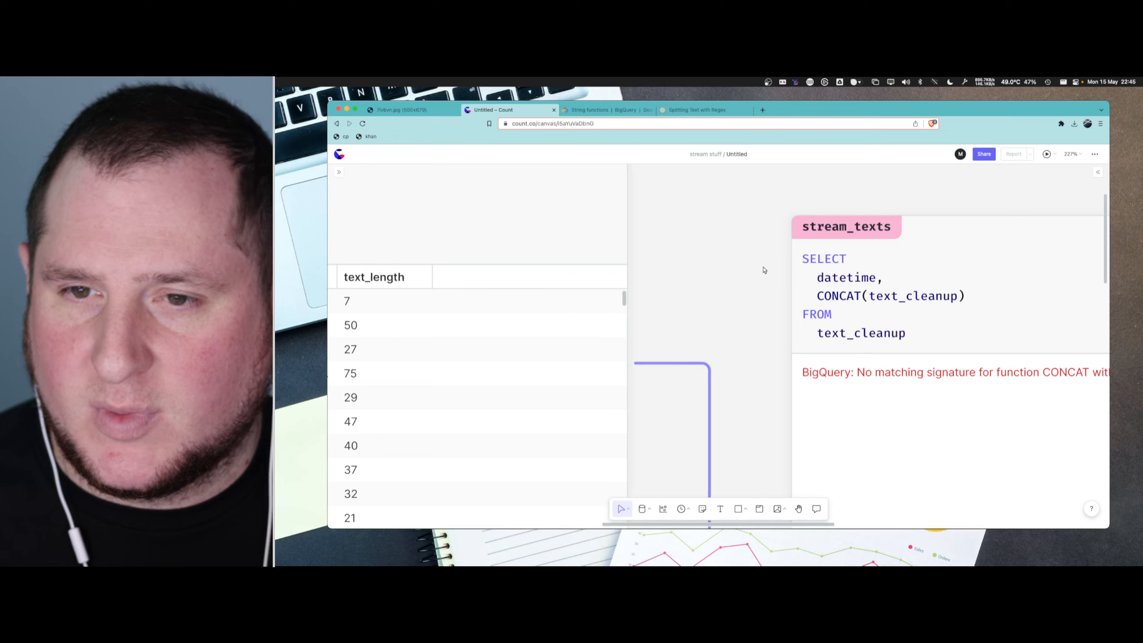
{"action": "scroll", "coordinate": [502, 250], "scroll_direction": "up", "scroll_amount": 3}
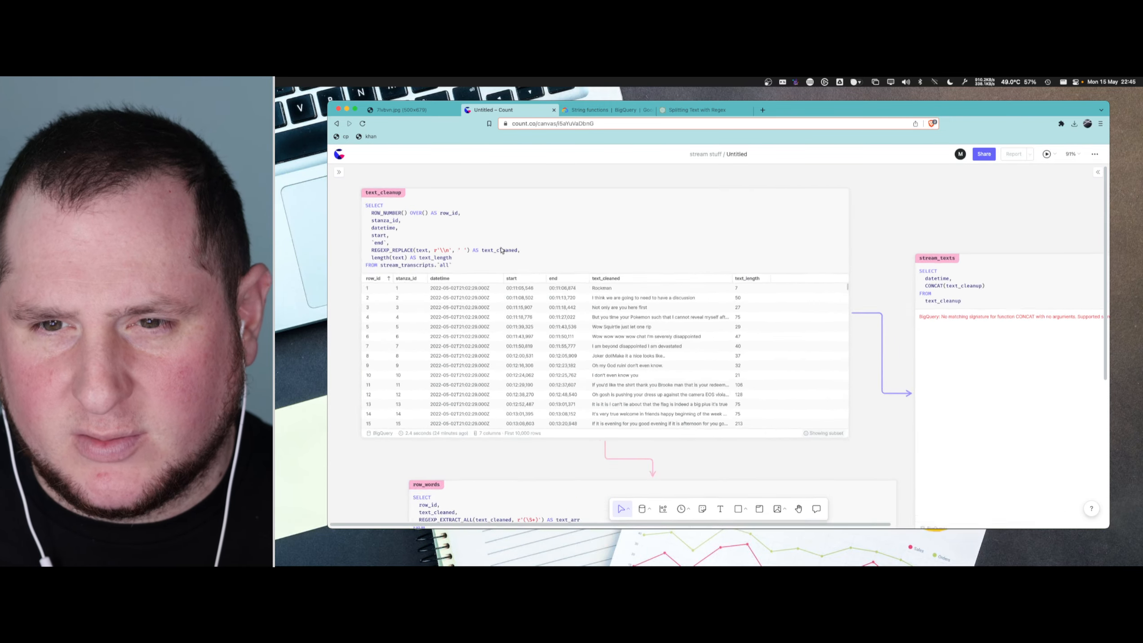
{"action": "scroll", "coordinate": [503, 250], "scroll_direction": "down", "scroll_amount": 5}
{"action": "scroll", "coordinate": [857, 301], "scroll_direction": "right", "scroll_amount": 2}
{"action": "scroll", "coordinate": [755, 264], "scroll_direction": "up", "scroll_amount": 5}
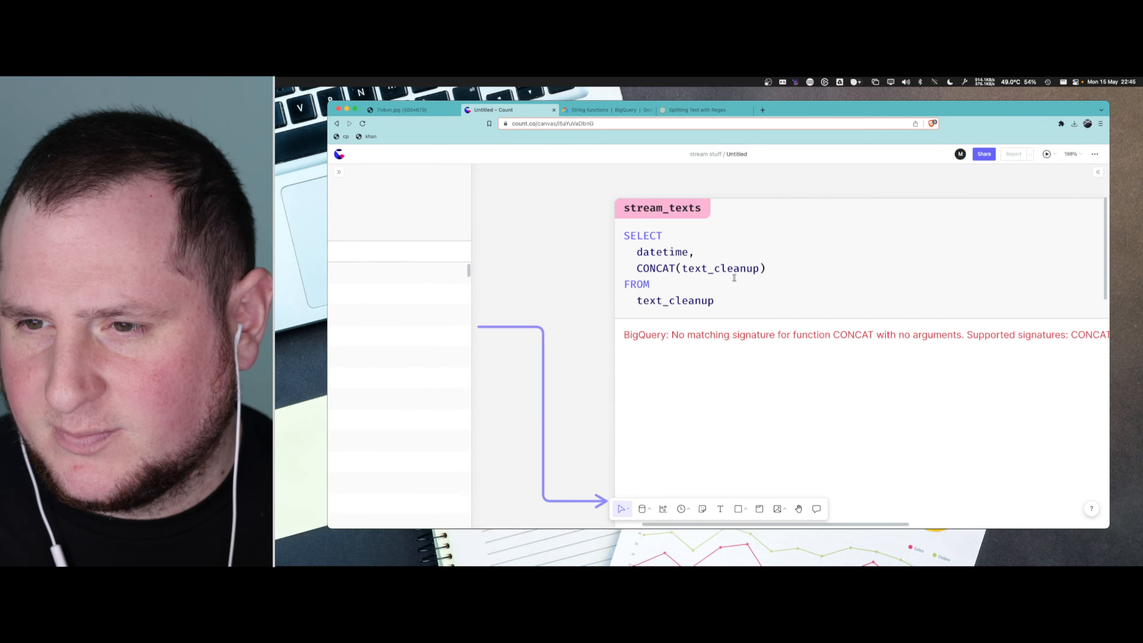
{"action": "key", "text": "BackSpace"}
{"action": "key", "text": "BackSpace"}
{"action": "type", "text": "ed"}
{"action": "key", "text": "Right"}
{"action": "key", "text": "super+Return"}
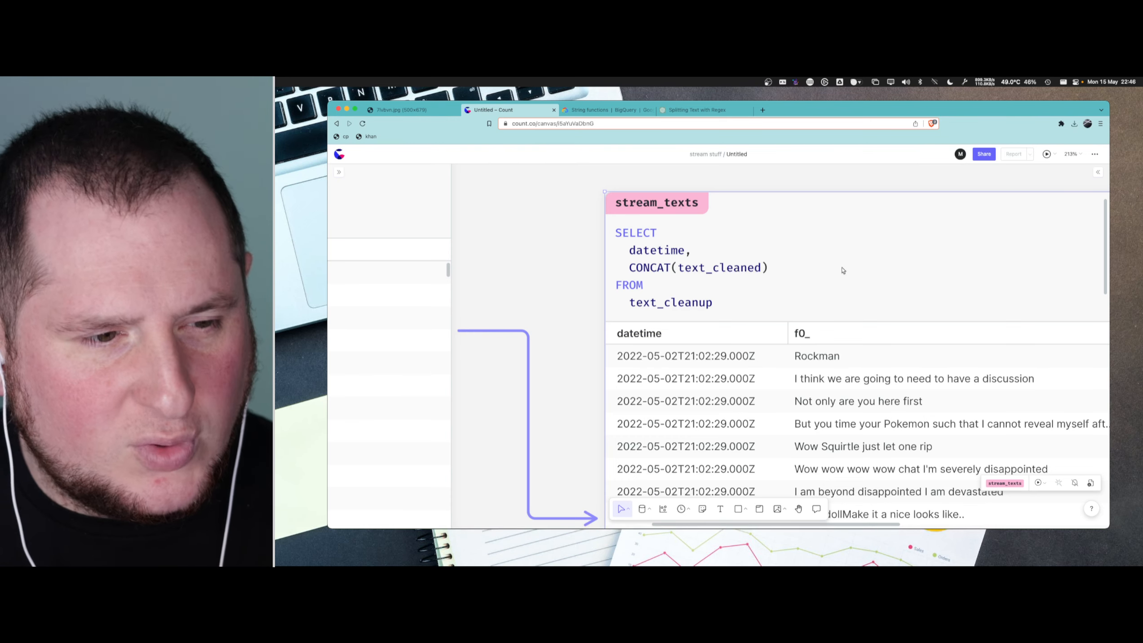
- Append a GROUP BY clause with an indented 1 beneath it to the stream_texts query and run it
{"action": "scroll", "coordinate": [844, 277], "scroll_direction": "down", "scroll_amount": 5}
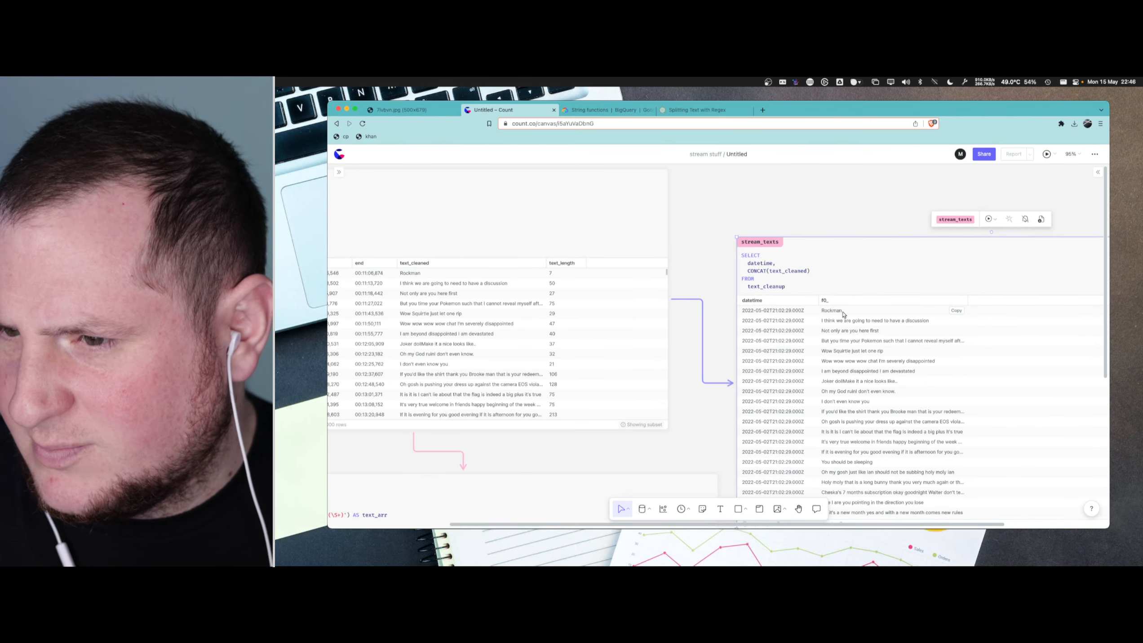
{"action": "left_click", "coordinate": [825, 274]}
{"action": "scroll", "coordinate": [795, 276], "scroll_direction": "up", "scroll_amount": 3}
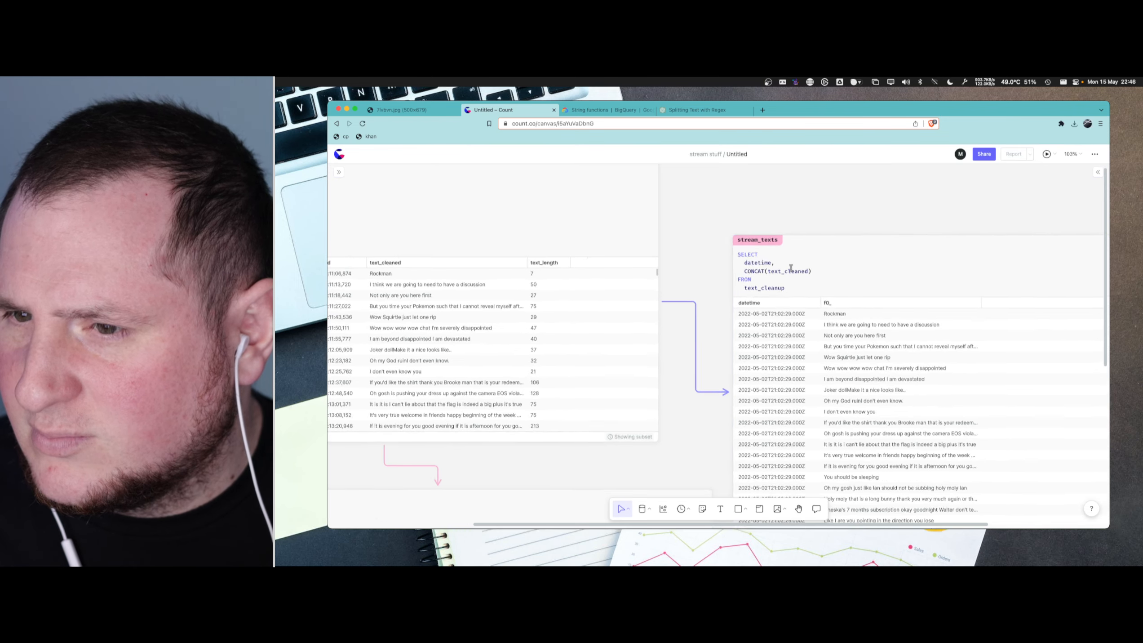
{"action": "key", "text": "Return"}
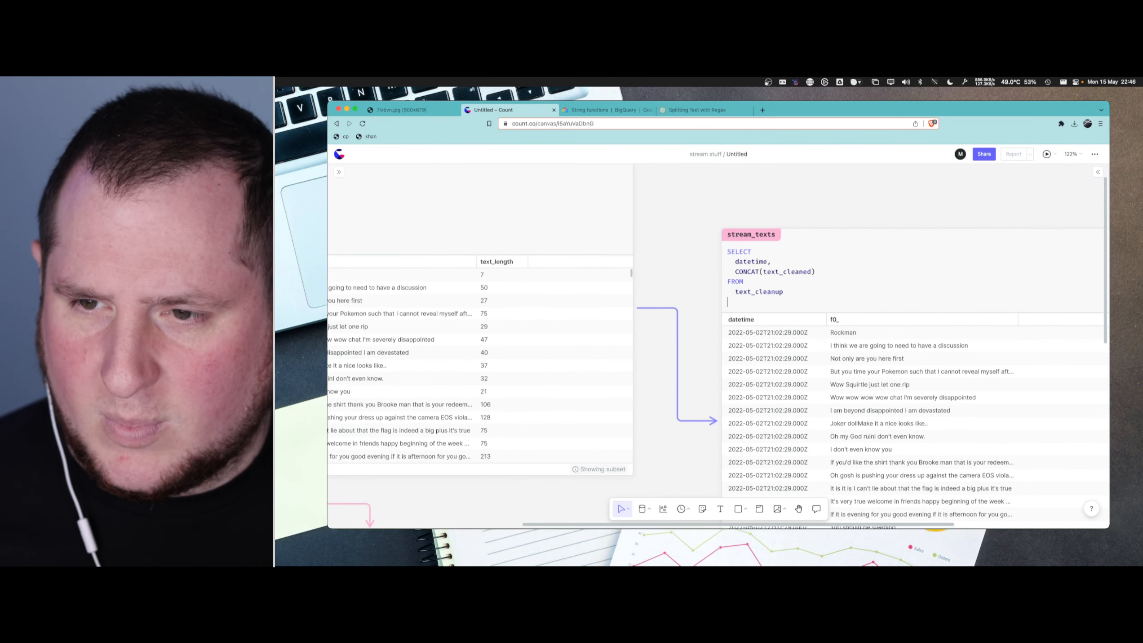
{"action": "type", "text": "GR"}
{"action": "type", "text": "OUP BY"}
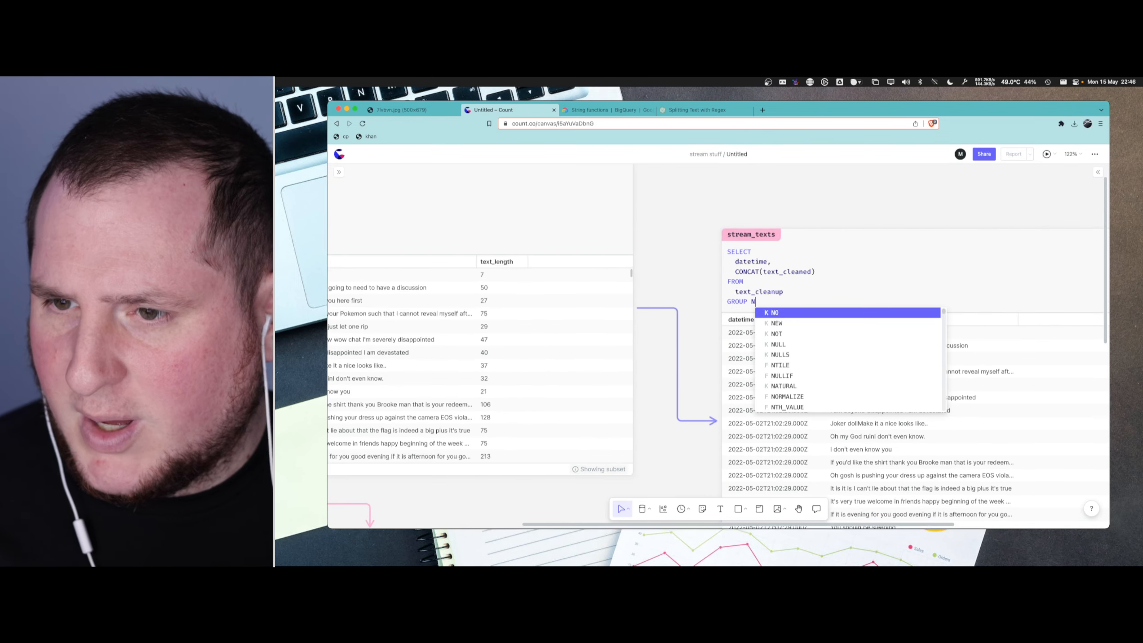
{"action": "key", "text": "Return"}
{"action": "type", "text": "1"}
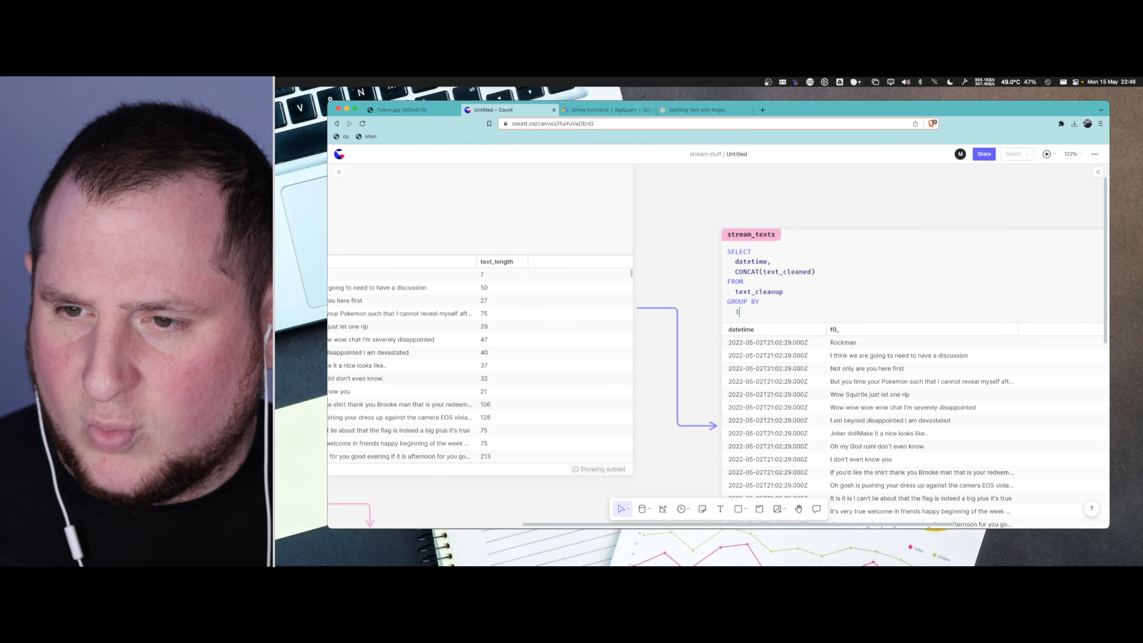
{"action": "key", "text": "super+Return"}
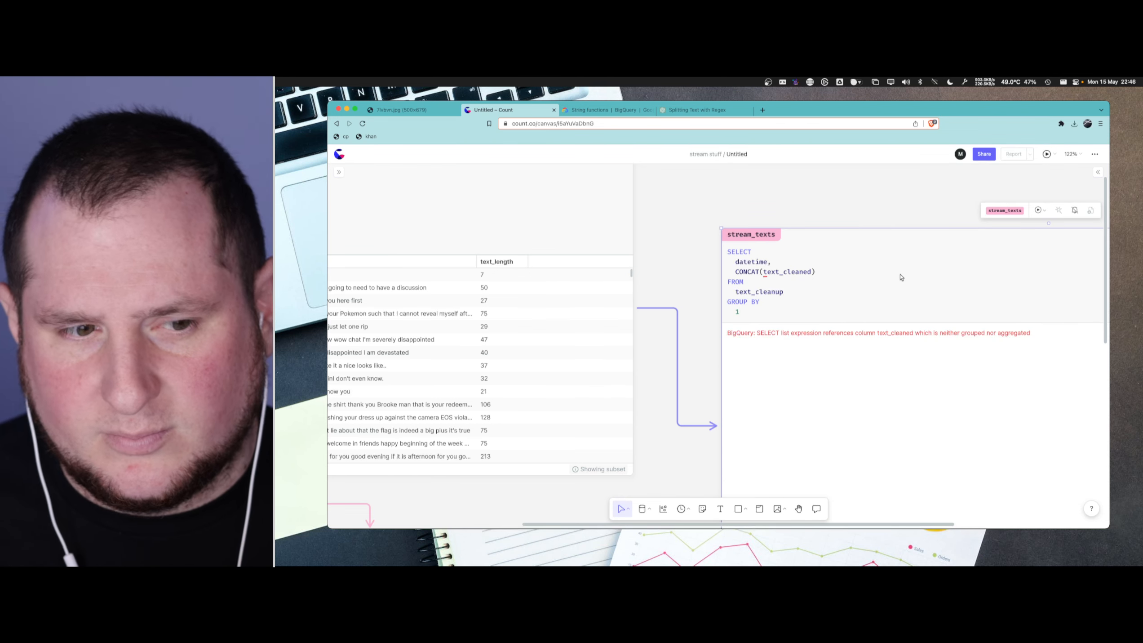
- Switch to the BigQuery string functions reference and examine the CONCAT examples and the function list for a way to aggregate strings
{"action": "left_click", "coordinate": [842, 279]}
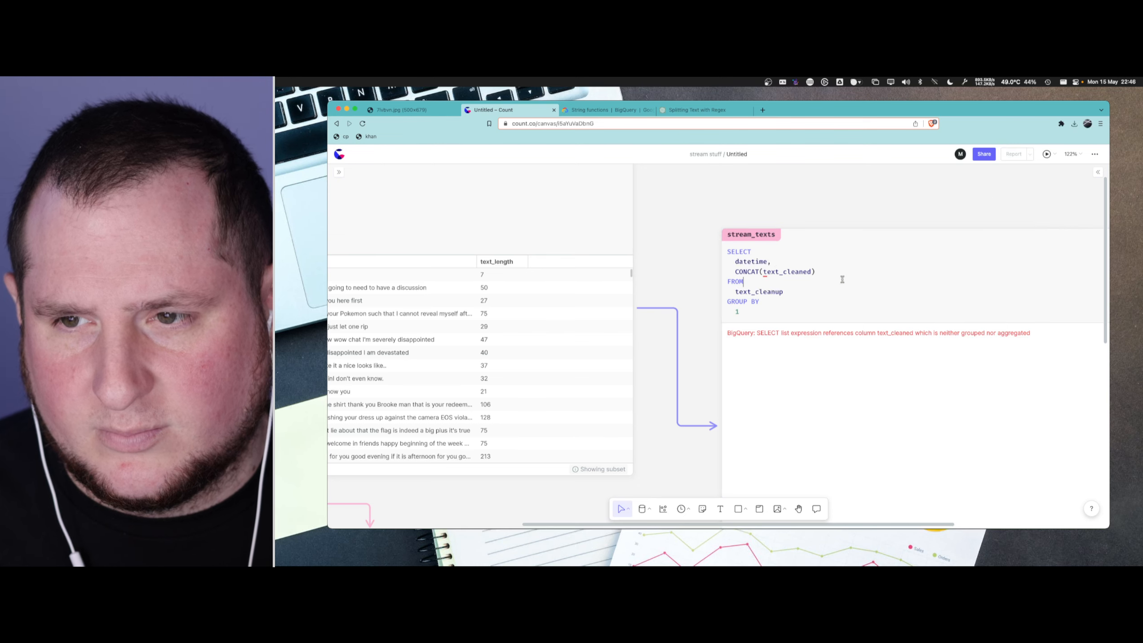
{"action": "double_click", "coordinate": [811, 271]}
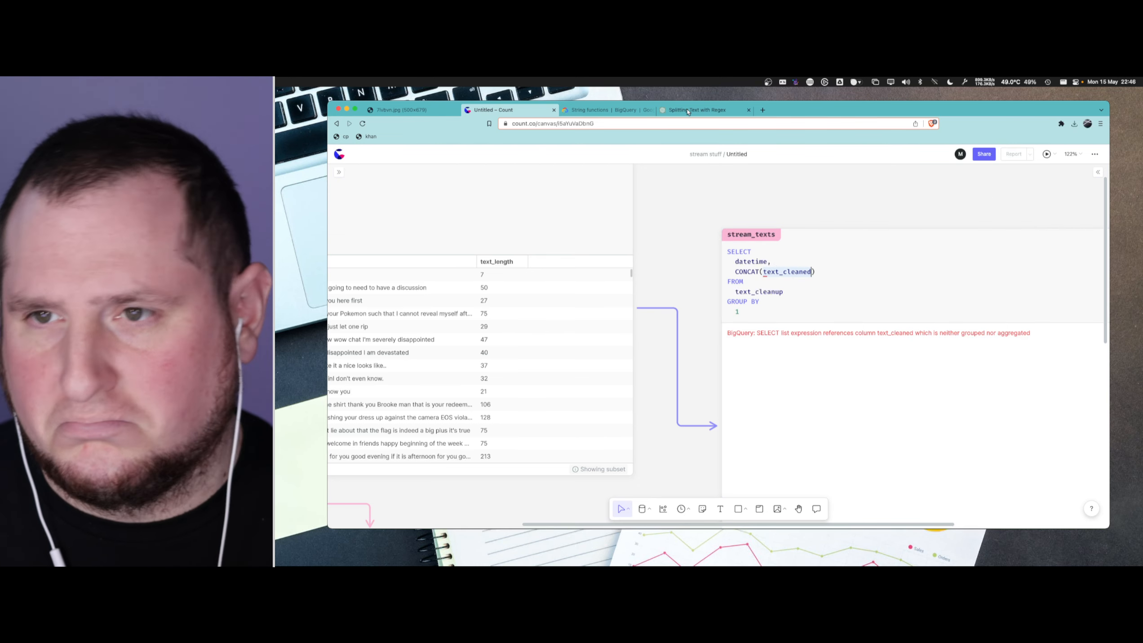
{"action": "left_click", "coordinate": [688, 111]}
{"action": "left_click", "coordinate": [629, 111]}
{"action": "scroll", "coordinate": [658, 335], "scroll_direction": "down", "scroll_amount": 1}
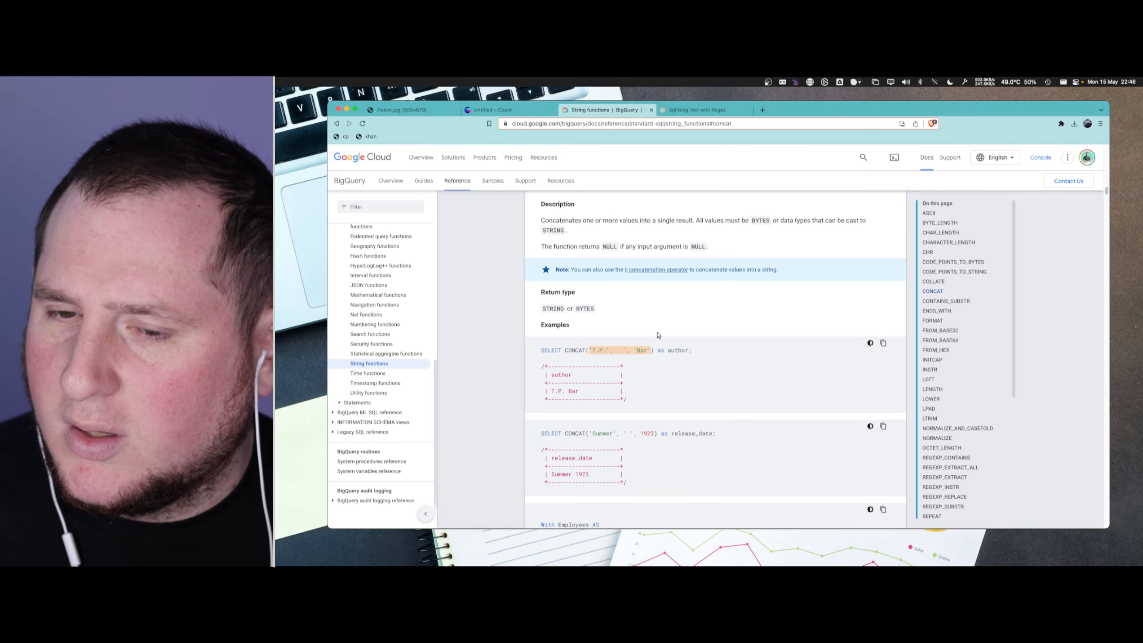
{"action": "scroll", "coordinate": [658, 335], "scroll_direction": "down", "scroll_amount": 8}
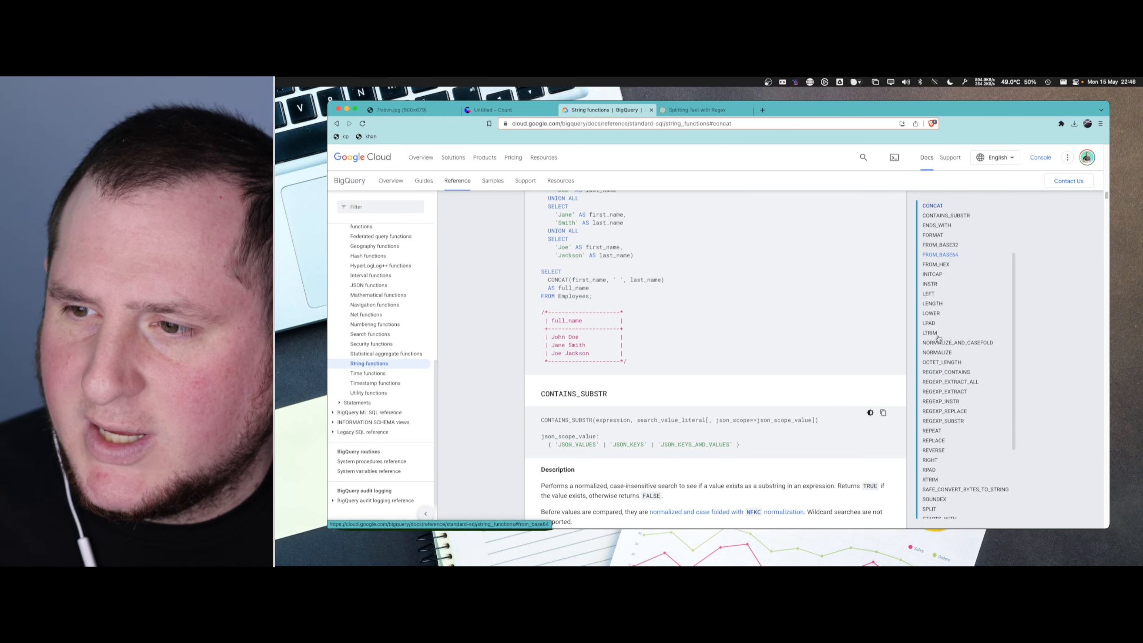
{"action": "scroll", "coordinate": [940, 338], "scroll_direction": "down", "scroll_amount": 3}
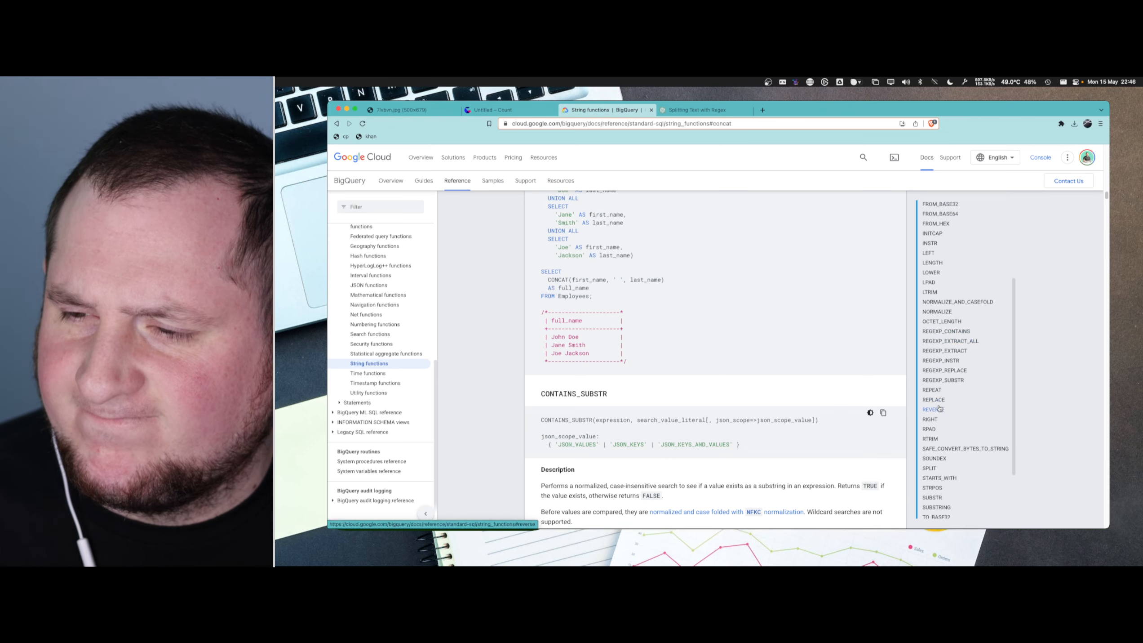
{"action": "scroll", "coordinate": [940, 326], "scroll_direction": "up", "scroll_amount": 1}
{"action": "scroll", "coordinate": [939, 323], "scroll_direction": "up", "scroll_amount": 3}
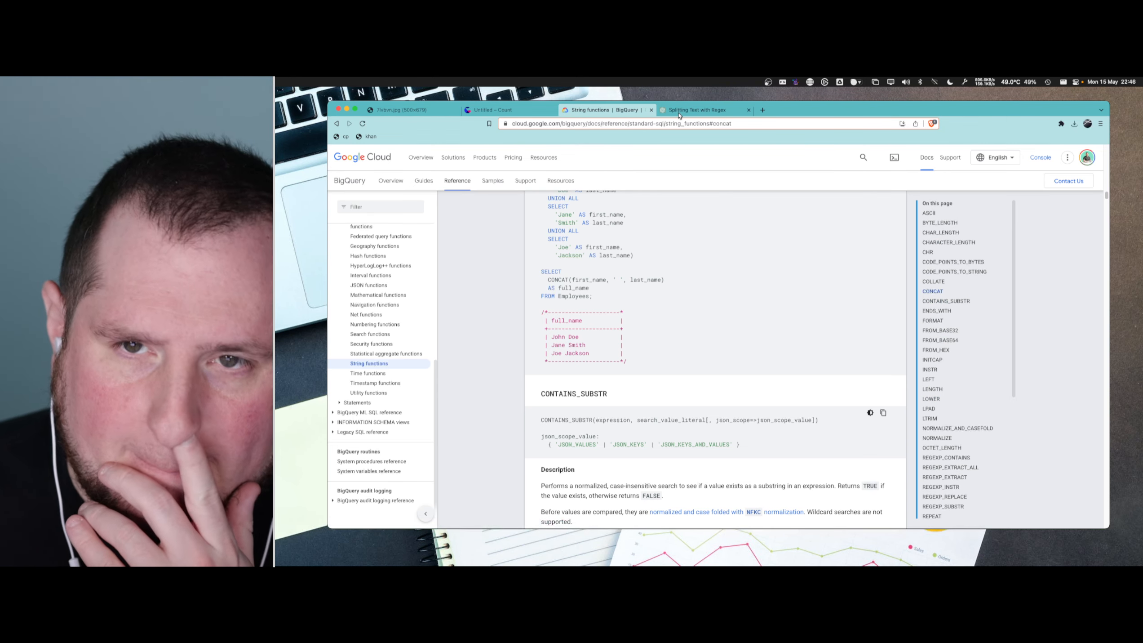
- Switch to the ChatGPT conversation on splitting text and ask "in bigquery, how to concatenate strings with a divider"
{"action": "left_click", "coordinate": [696, 109]}
{"action": "left_click", "coordinate": [738, 493]}
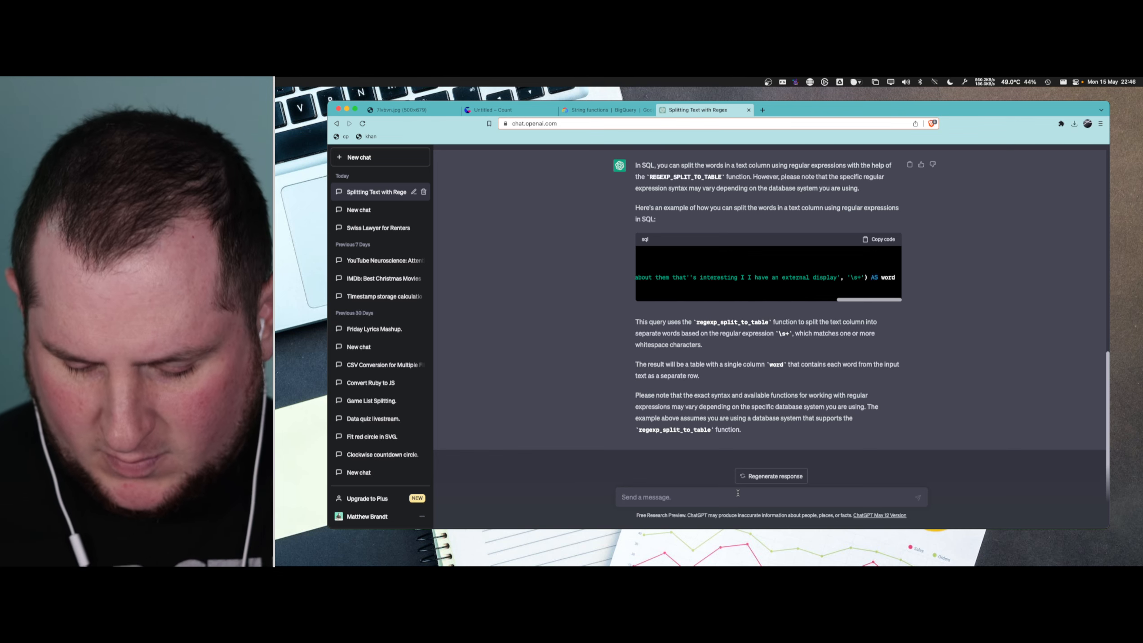
{"action": "type", "text": "in bigquery, how"}
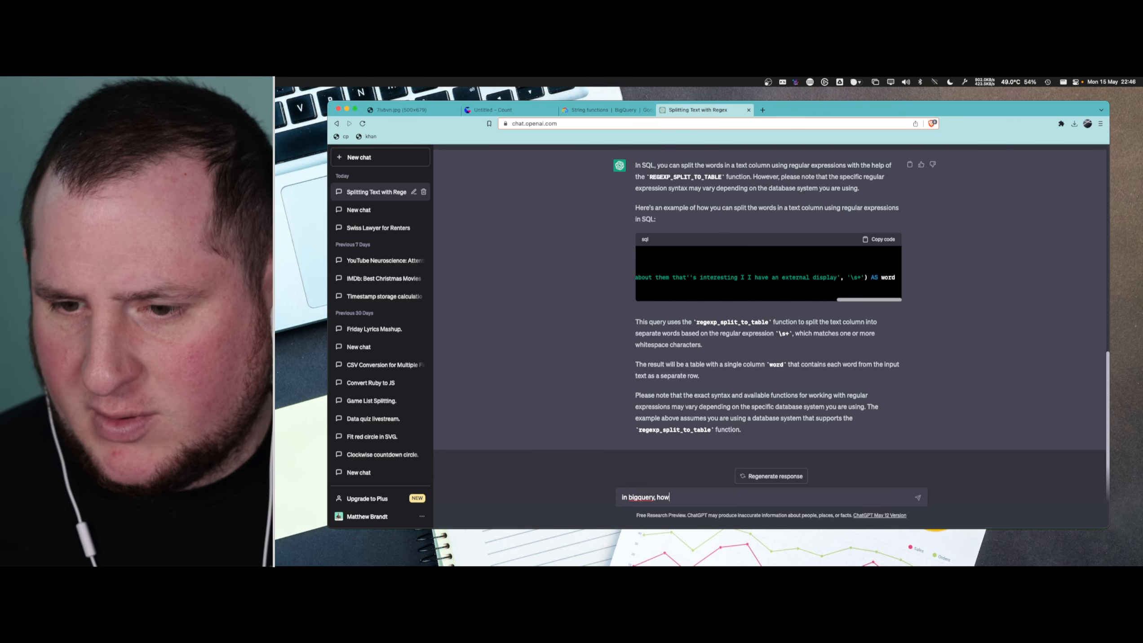
{"action": "type", "text": " to concaten"}
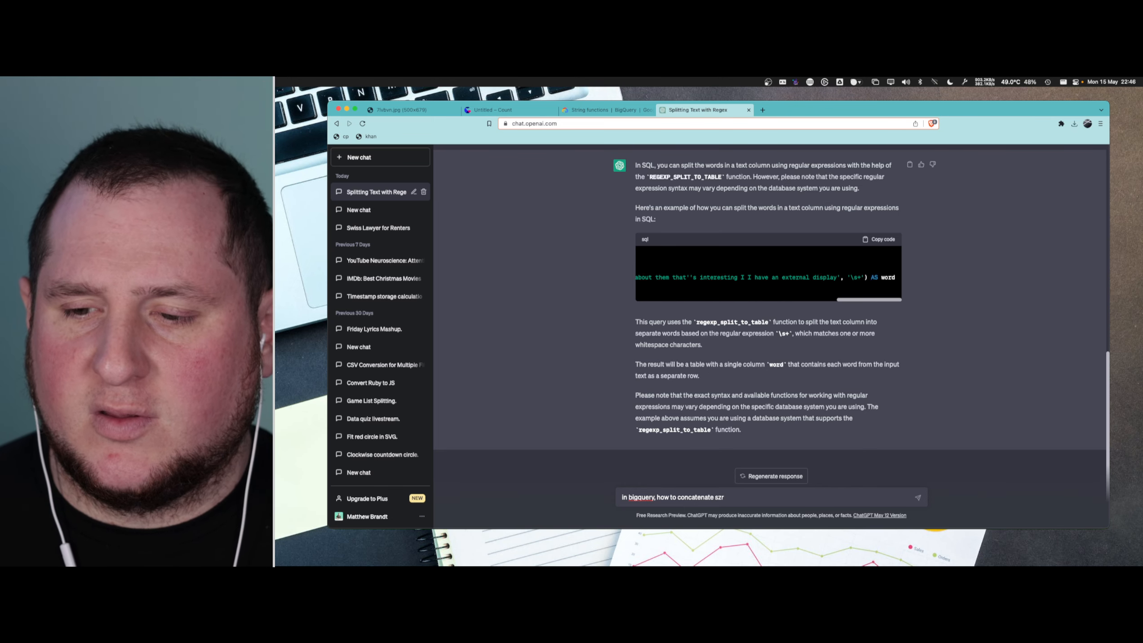
{"action": "type", "text": "ate strings "}
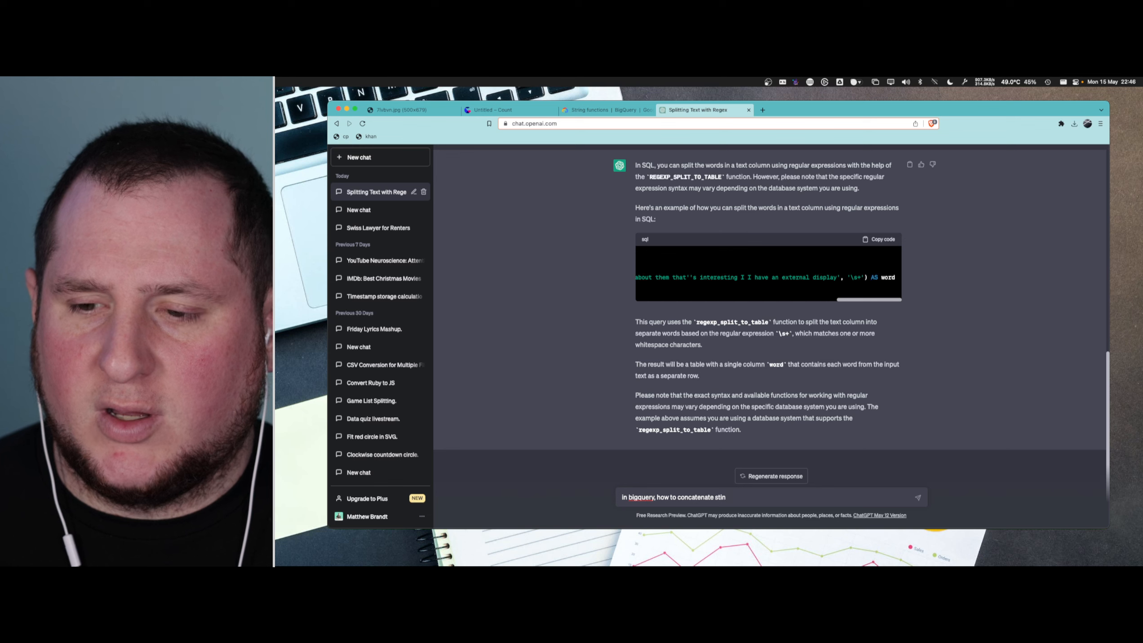
{"action": "type", "text": "with a d"}
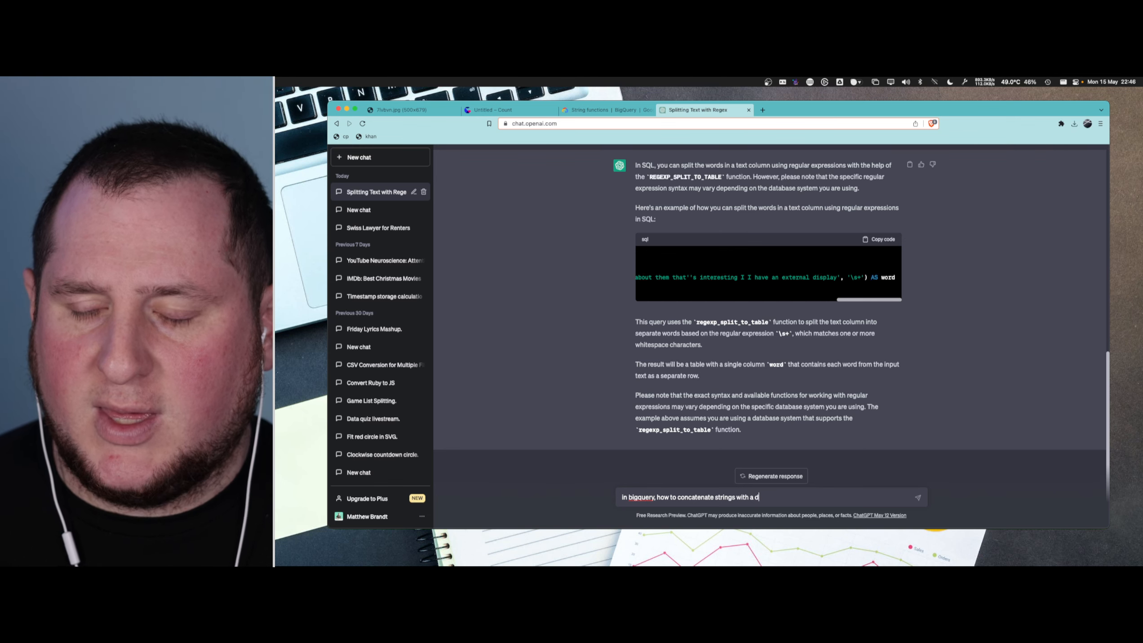
{"action": "type", "text": "ivider"}
{"action": "key", "text": "Return"}
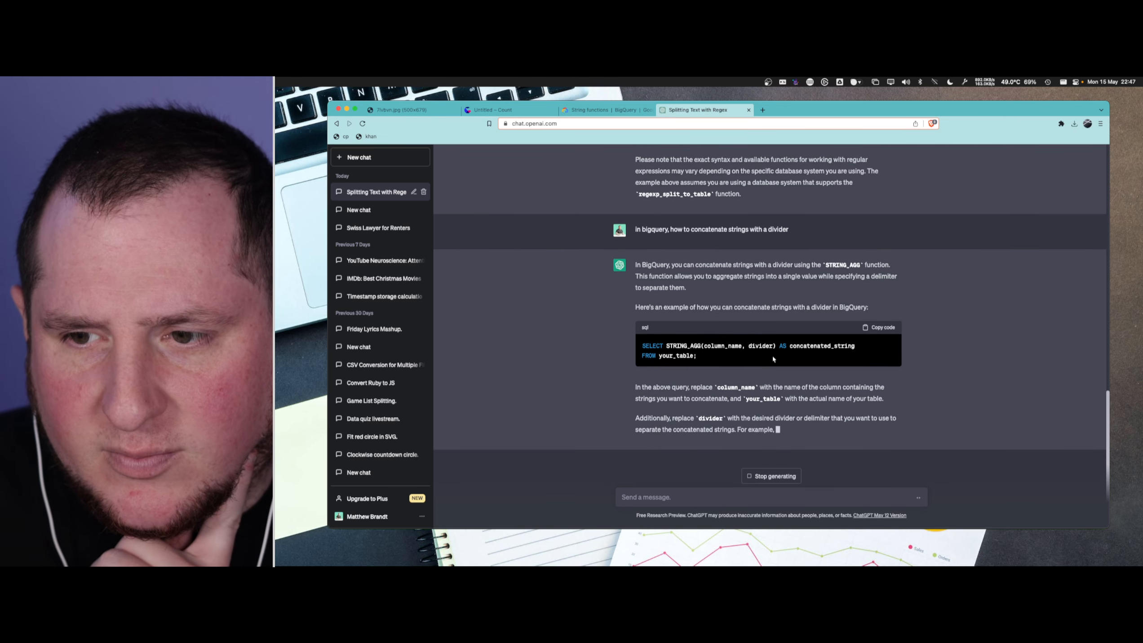
- Copy STRING_AGG(column_name, divider) from the ChatGPT answer, switch back to the Count canvas and replace the CONCAT expression in stream_texts with it
{"action": "scroll", "coordinate": [667, 358], "scroll_direction": "up", "scroll_amount": 2}
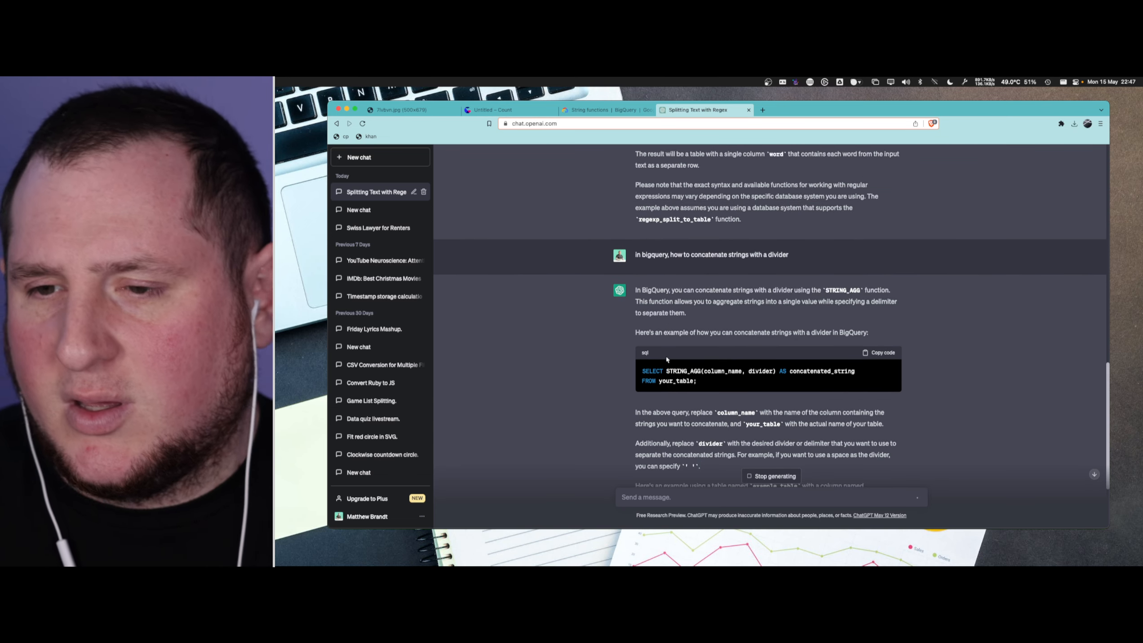
{"action": "left_click_drag", "start_coordinate": [666, 369], "coordinate": [778, 369]}
{"action": "key", "text": "super+c"}
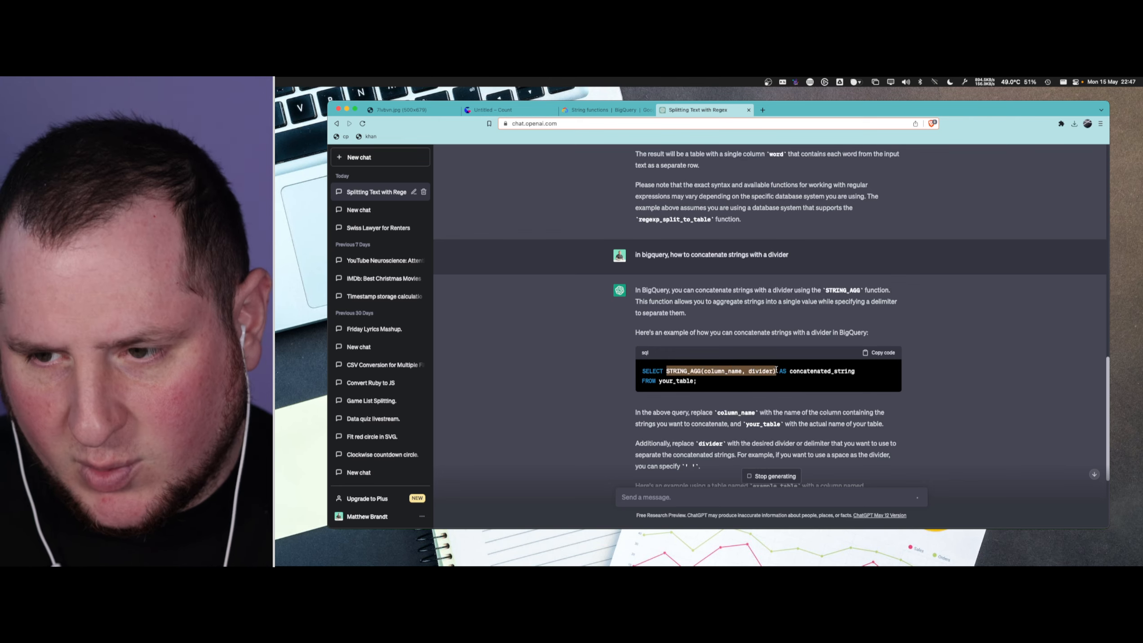
{"action": "key", "text": "ctrl+shift+Tab"}
{"action": "key", "text": "ctrl+shift+Tab"}
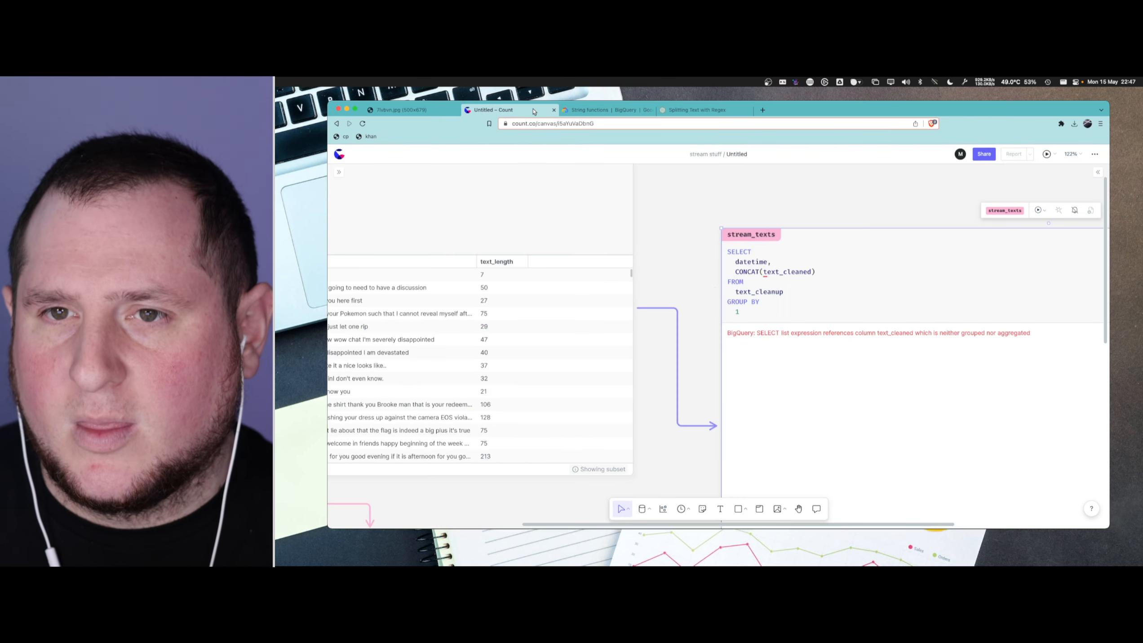
{"action": "left_click", "coordinate": [805, 276]}
{"action": "double_click", "coordinate": [745, 272]}
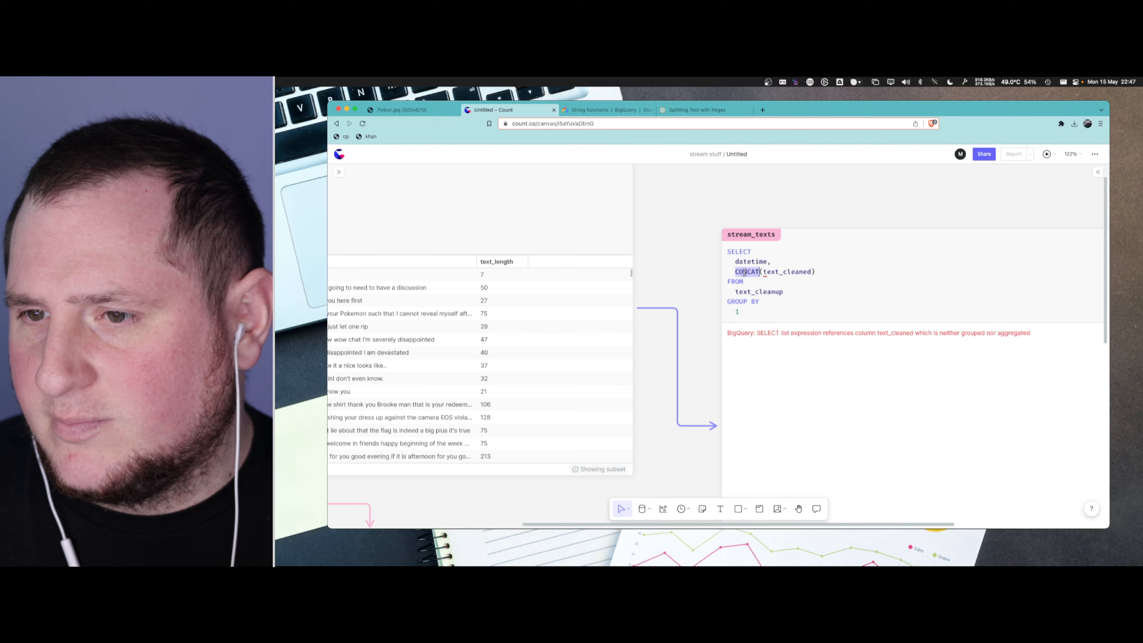
{"action": "key", "text": "super+v"}
{"action": "key", "text": "shift+End"}
{"action": "key", "text": "BackSpace"}
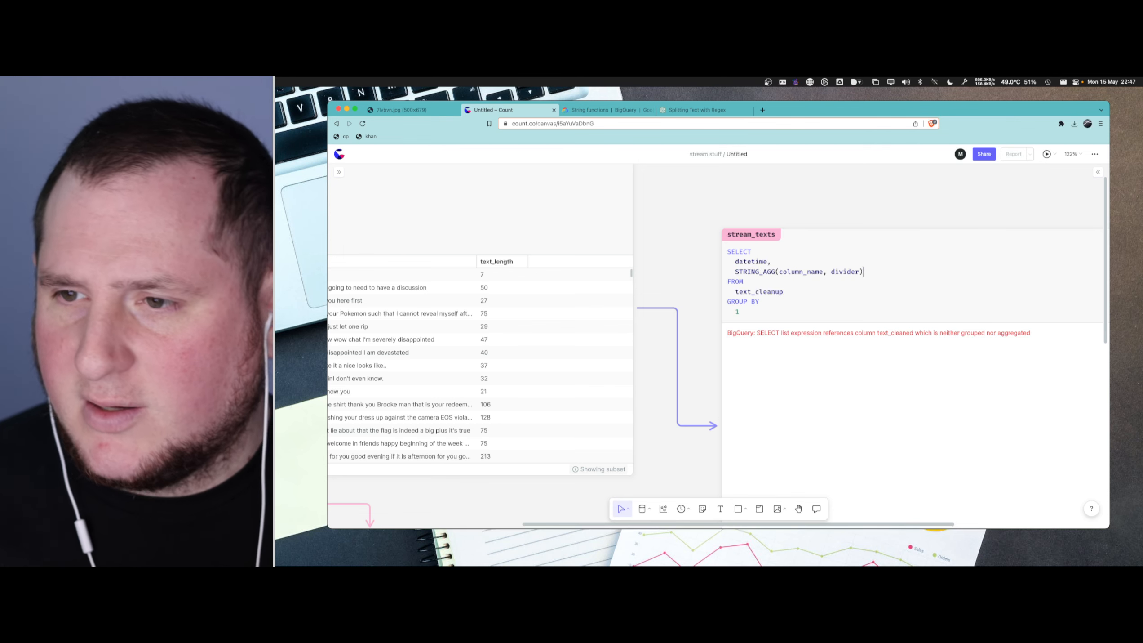
- Set the STRING_AGG arguments in stream_texts to text_cleaned and a quoted space ' ', and run the query
{"action": "double_click", "coordinate": [837, 272]}
{"action": "key", "text": "BackSpace"}
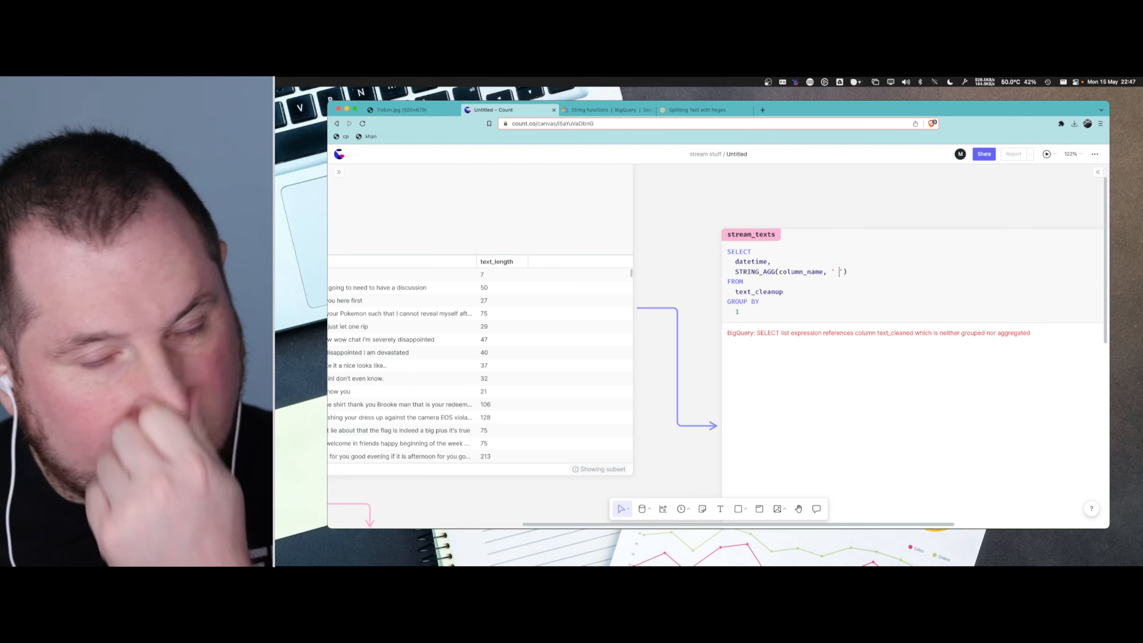
{"action": "key", "text": "Left"}
{"action": "key", "text": "Left"}
{"action": "key", "text": "alt+shift+Left"}
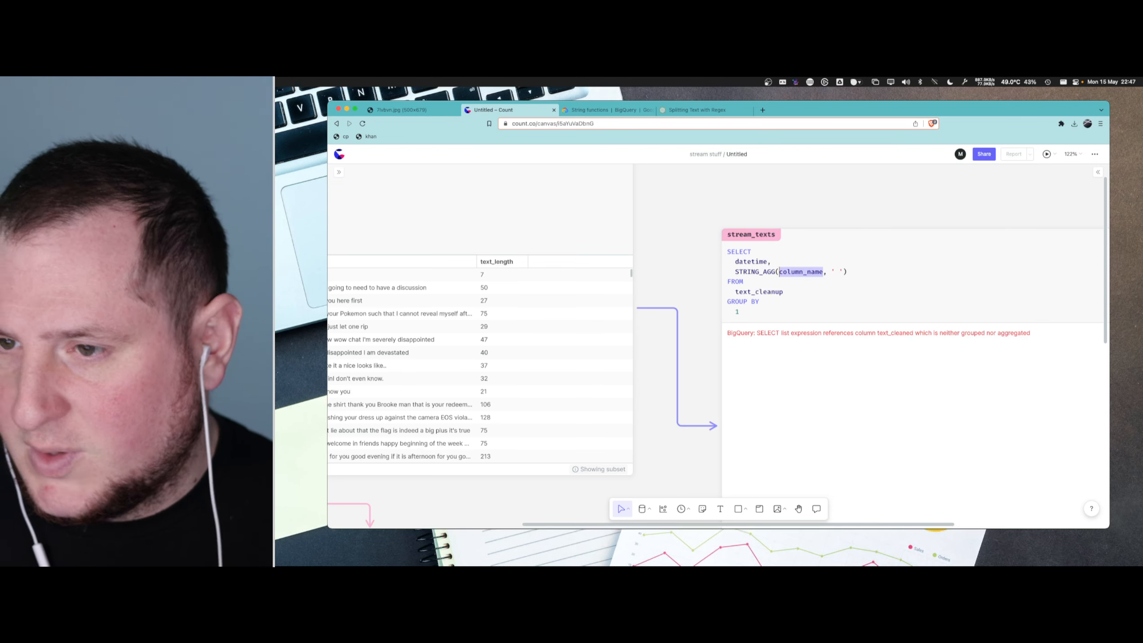
{"action": "type", "text": "text_cleaned"}
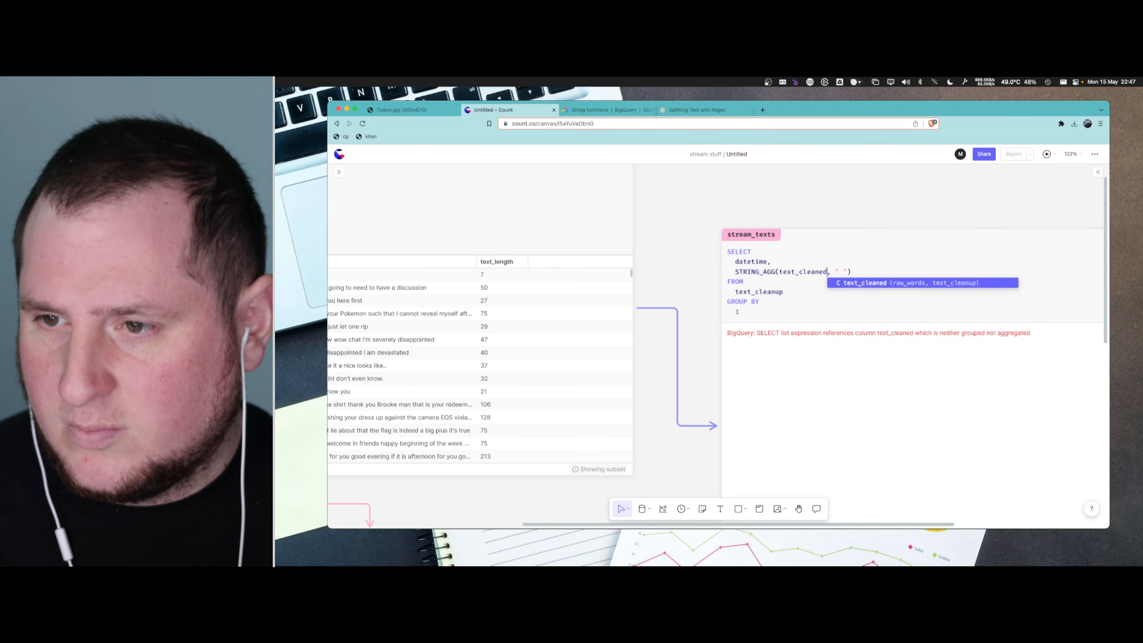
{"action": "key", "text": "Return"}
{"action": "key", "text": "super+Return"}
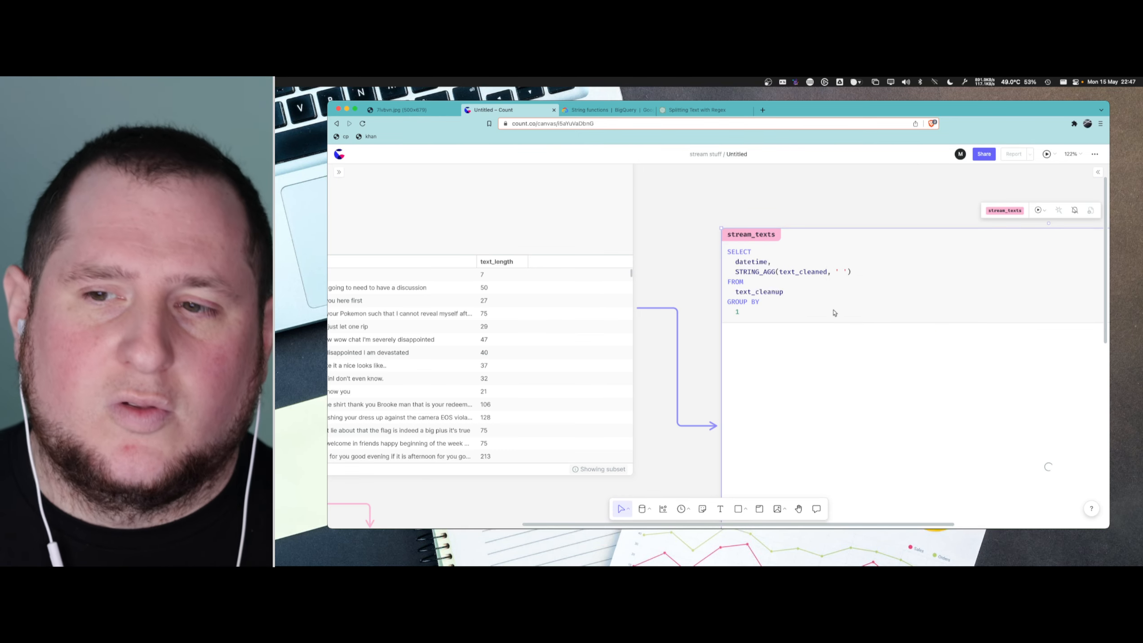
- Widen the aggregated text column in the stream_texts results to show more of each concatenated text
{"action": "scroll", "coordinate": [804, 302], "scroll_direction": "right", "scroll_amount": 3}
{"action": "scroll", "coordinate": [804, 303], "scroll_direction": "right", "scroll_amount": 2}
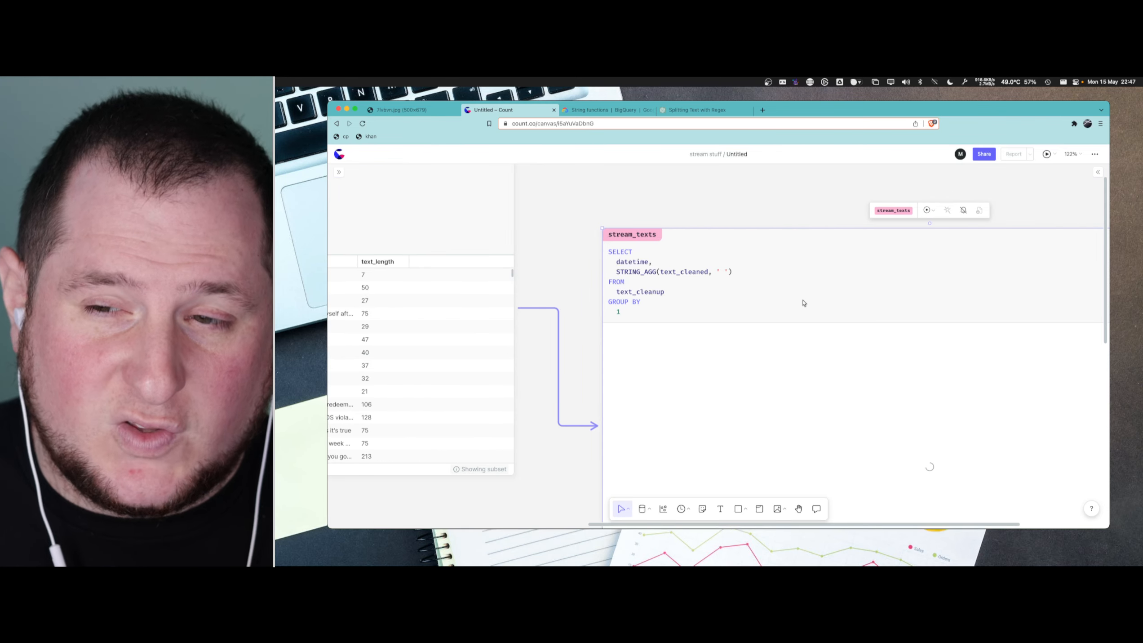
{"action": "scroll", "coordinate": [635, 301], "scroll_direction": "right", "scroll_amount": 8}
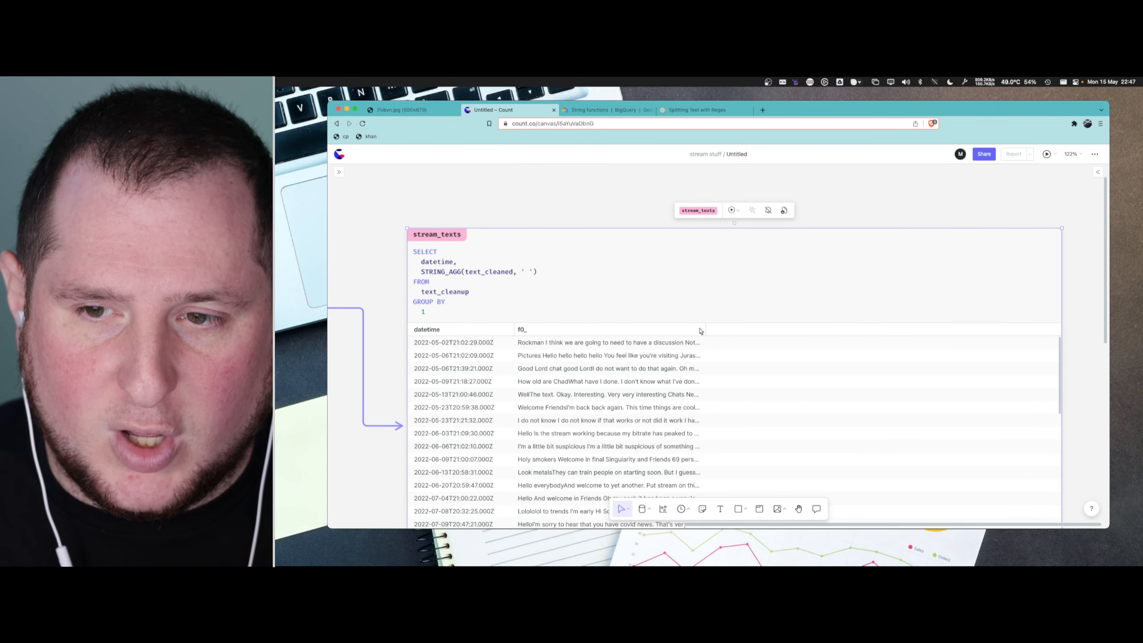
{"action": "left_click_drag", "start_coordinate": [707, 328], "coordinate": [995, 334]}
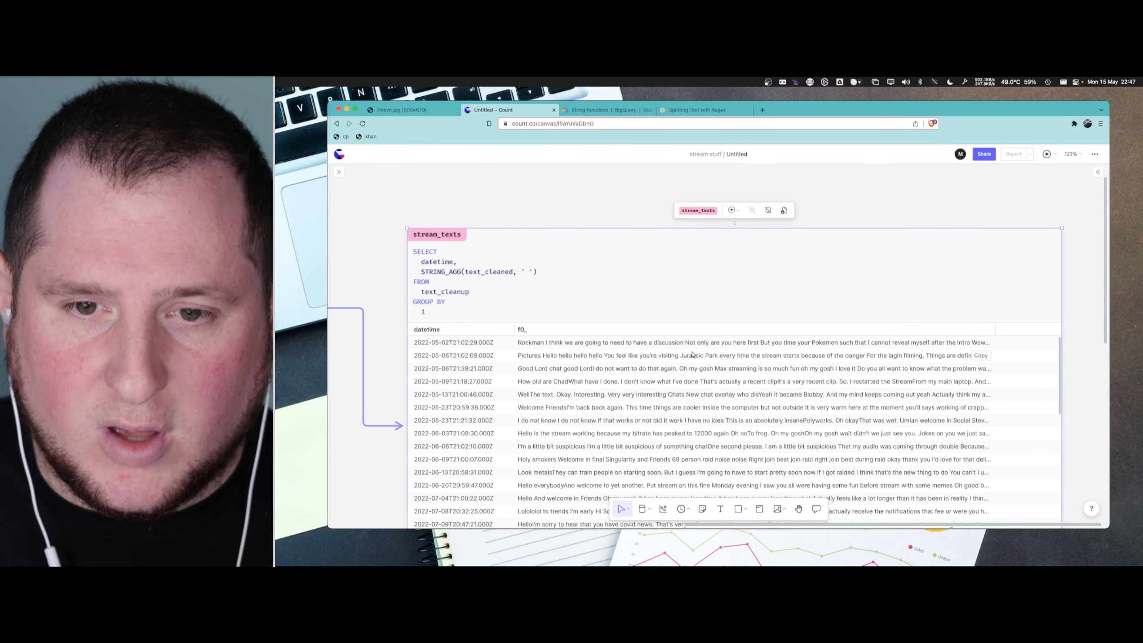
{"action": "mouse_move", "coordinate": [948, 348]}
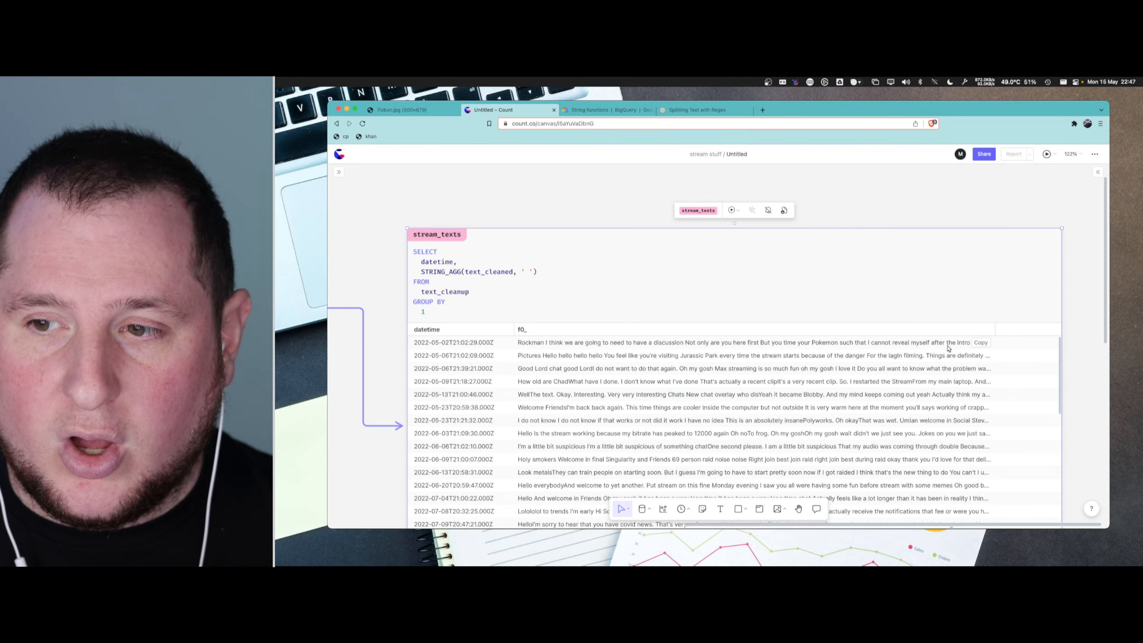
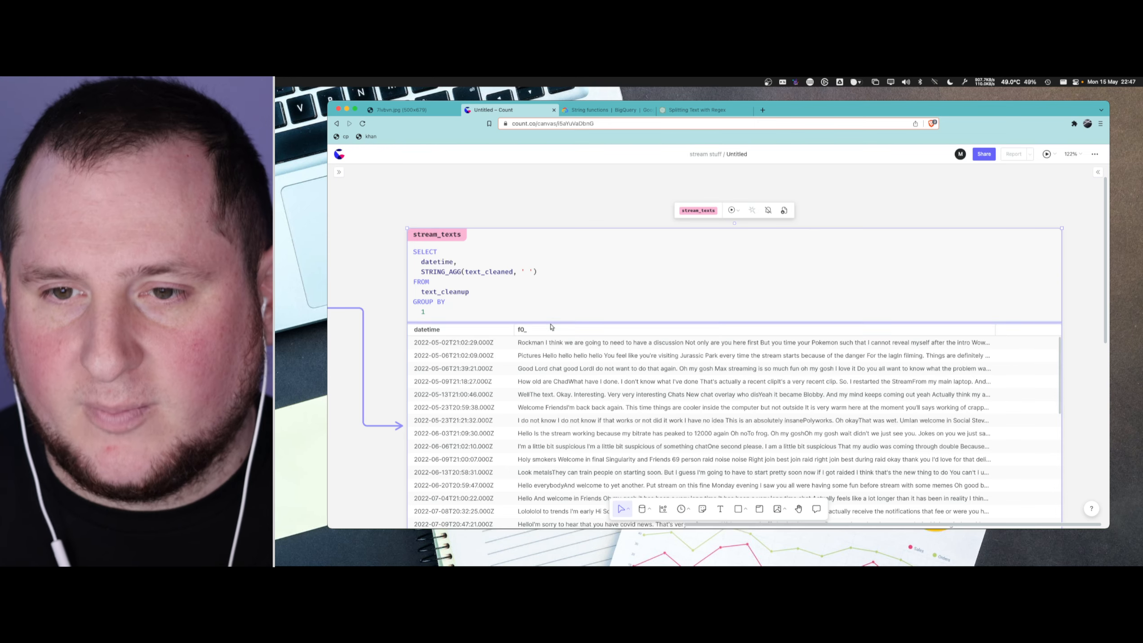
- Add the alias AS stream_transcript to the STRING_AGG expression in the stream_texts query
{"action": "left_click", "coordinate": [549, 271]}
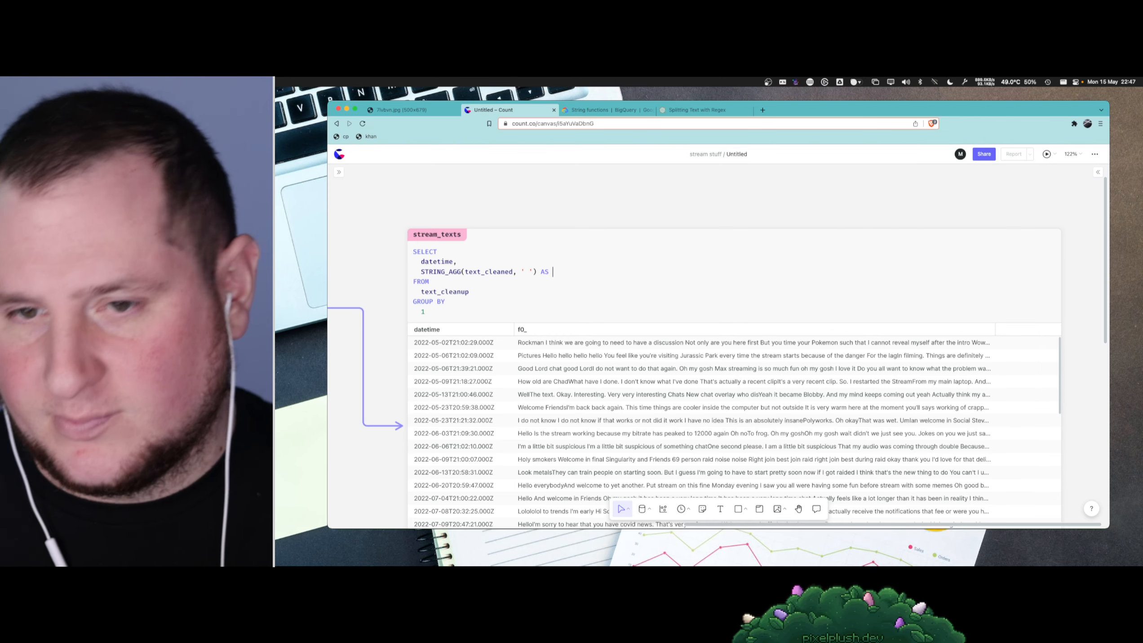
{"action": "key", "text": "super+Tab"}
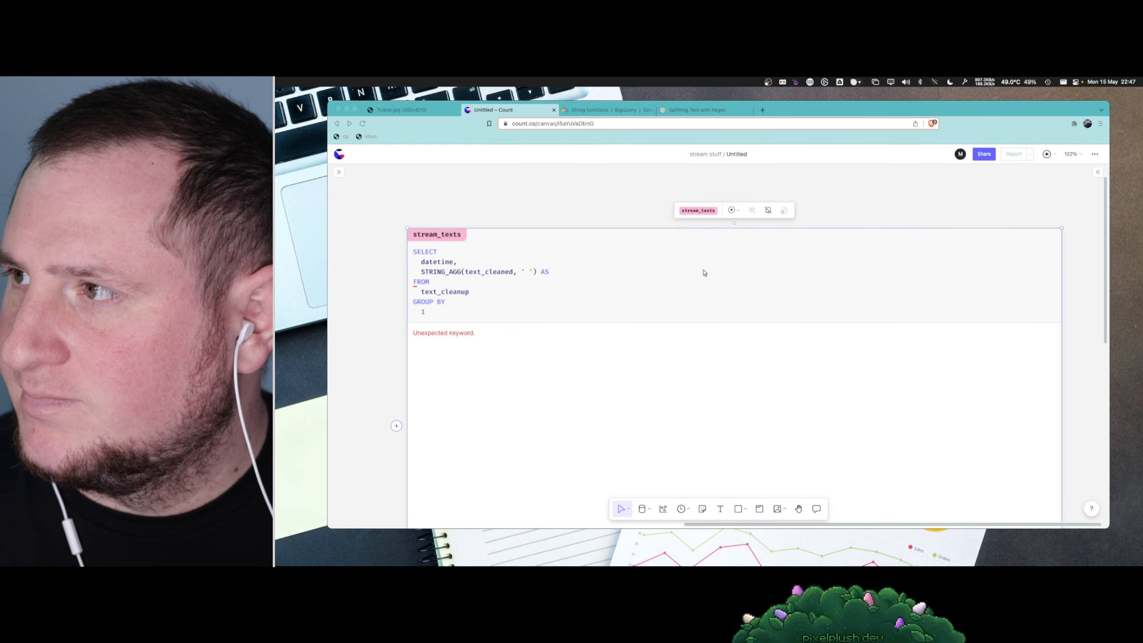
{"action": "left_click", "coordinate": [704, 274]}
{"action": "left_click", "coordinate": [562, 265]}
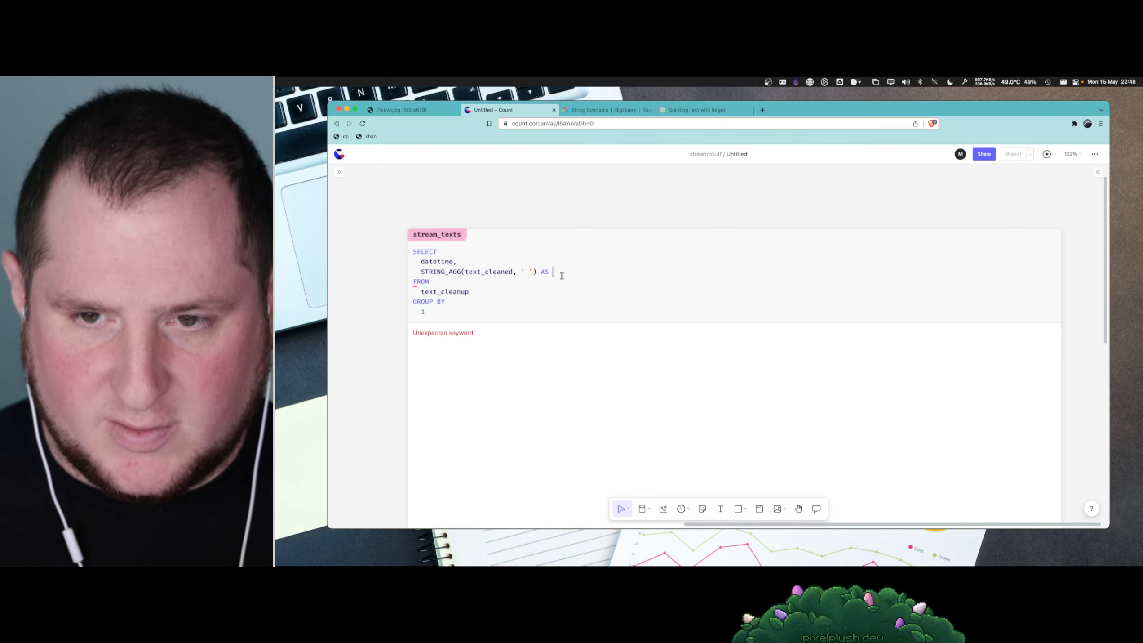
{"action": "type", "text": "stream"}
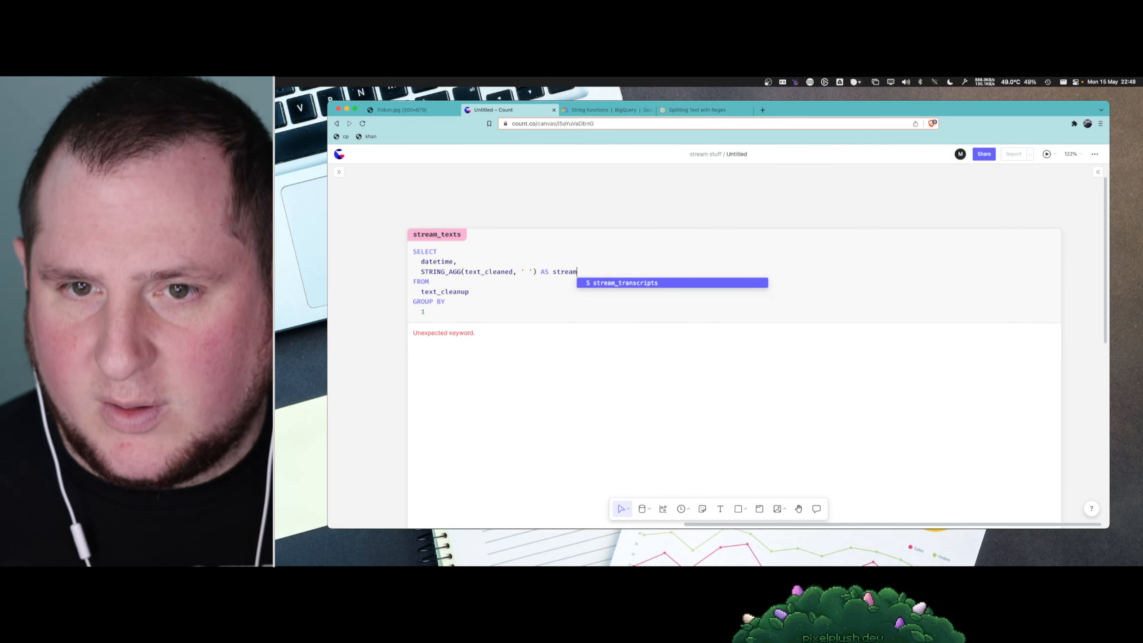
{"action": "type", "text": "_a"}
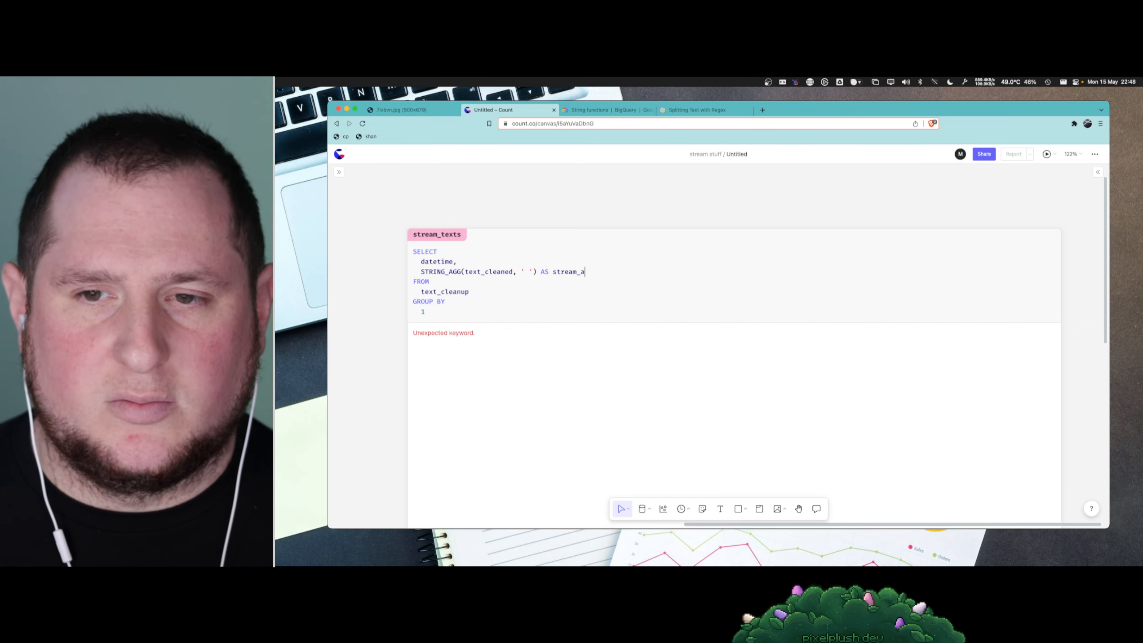
{"action": "key", "text": "BackSpace"}
{"action": "type", "text": "transcr"}
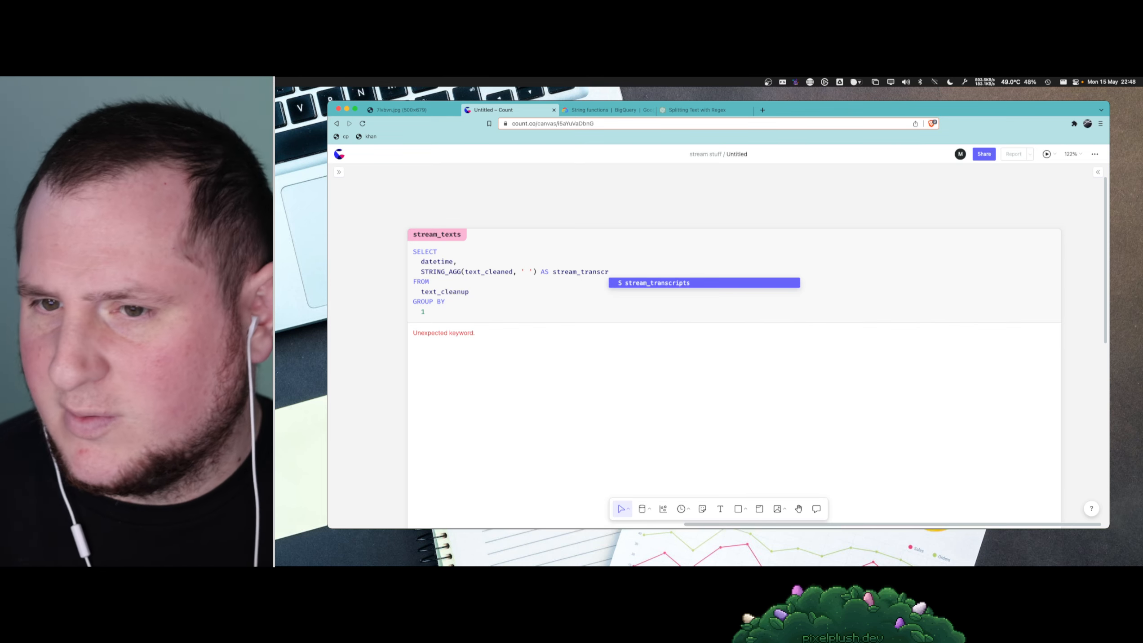
{"action": "type", "text": "ipt"}
- Replace the STRING_AGG alias in stream_texts with stream_merged and run the query
{"action": "key", "text": "alt+shift+Left"}
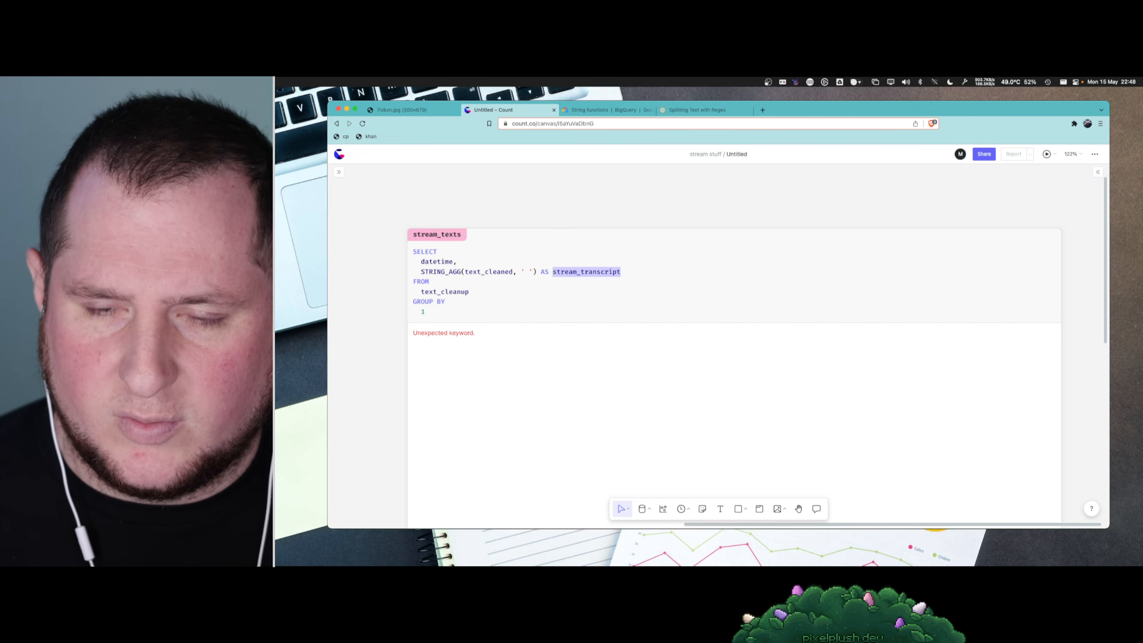
{"action": "type", "text": "stream_merged"}
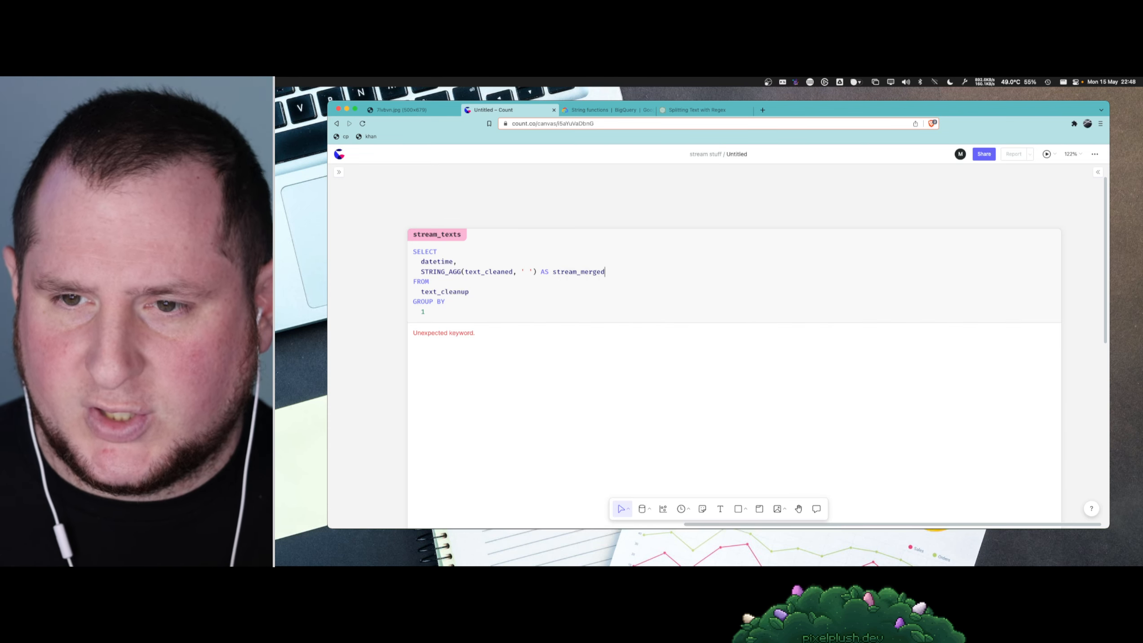
{"action": "key", "text": "super+Return"}
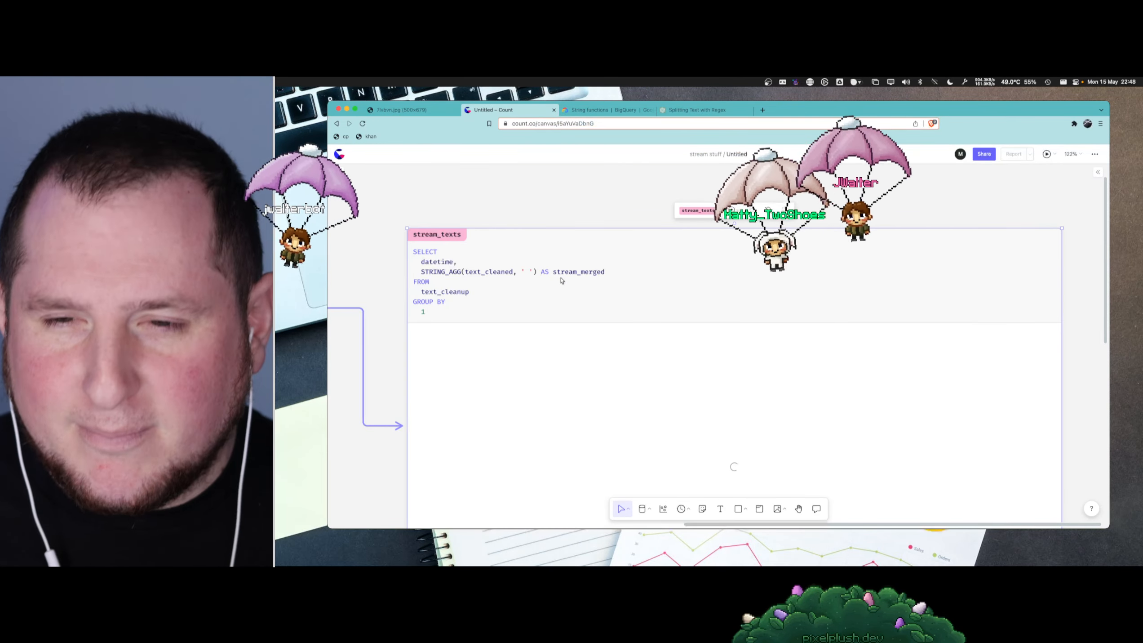
- Extend the STRING_AGG alias in stream_texts to stream_rows_merged and run the query again
{"action": "left_click", "coordinate": [561, 272]}
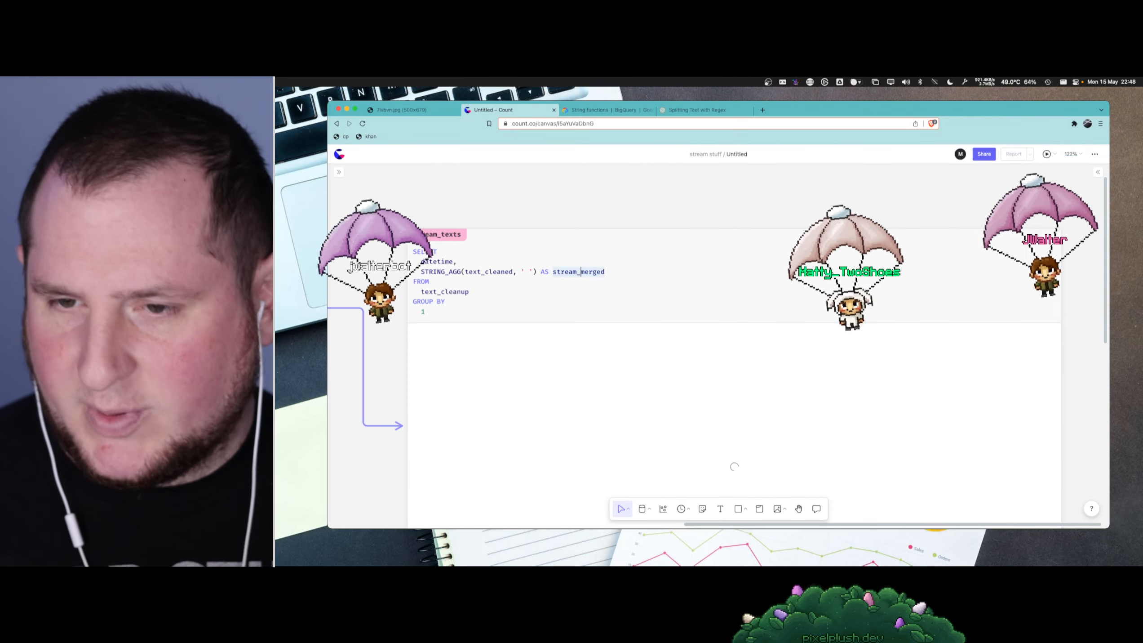
{"action": "left_click", "coordinate": [583, 272]}
{"action": "type", "text": "word_"}
{"action": "key", "text": "BackSpace"}
{"action": "key", "text": "BackSpace"}
{"action": "key", "text": "BackSpace"}
{"action": "key", "text": "BackSpace"}
{"action": "key", "text": "BackSpace"}
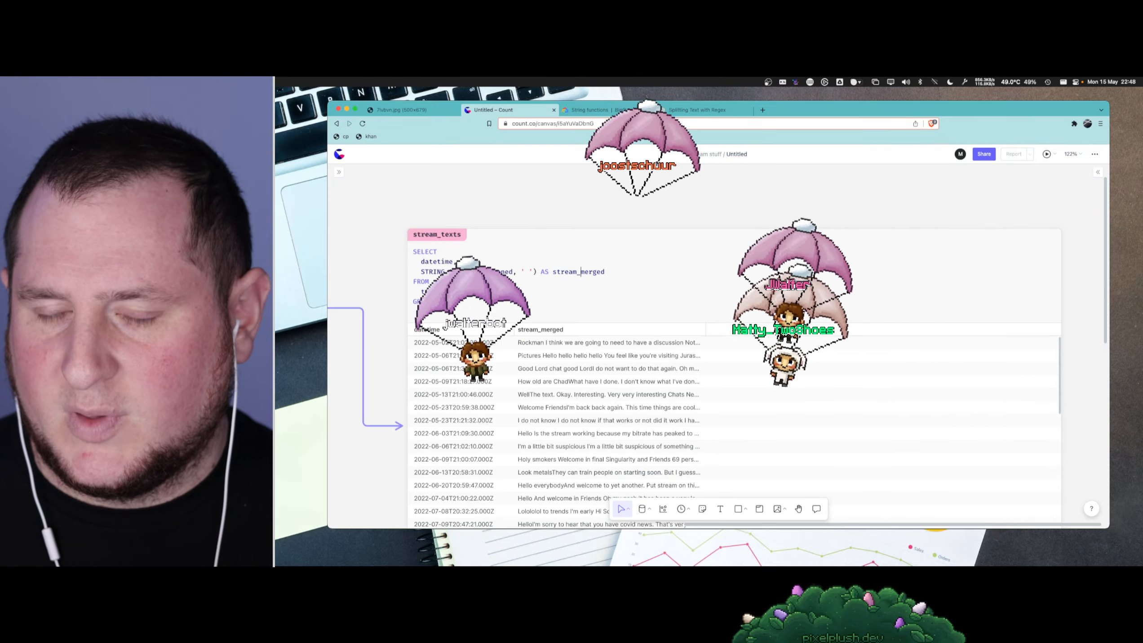
{"action": "type", "text": "s"}
{"action": "key", "text": "BackSpace"}
{"action": "type", "text": "rows_"}
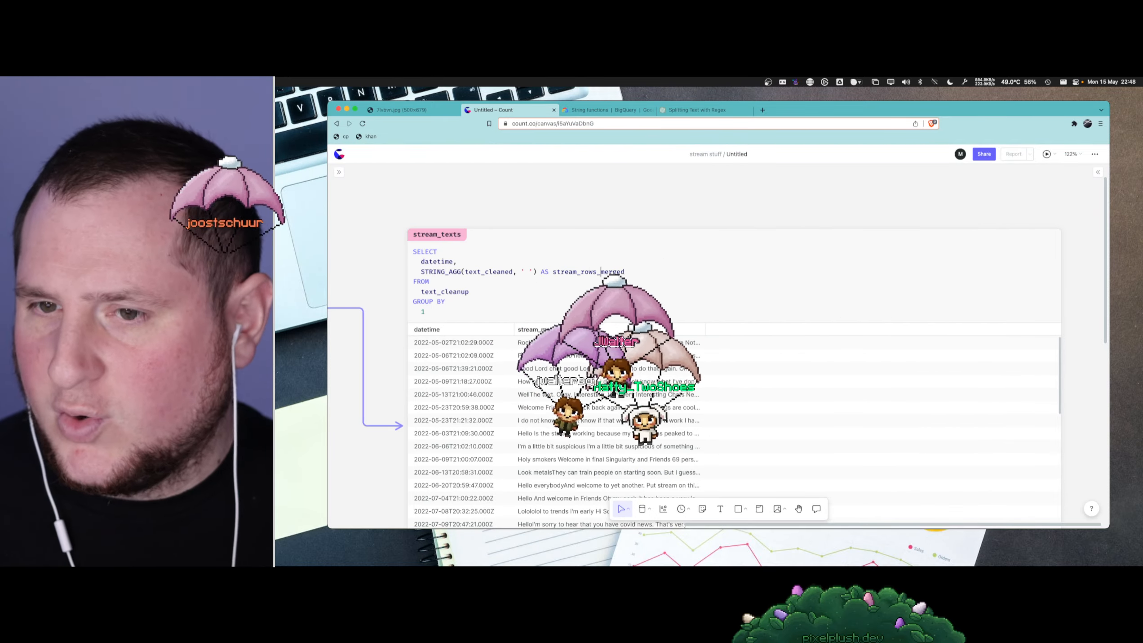
{"action": "key", "text": "super+Return"}
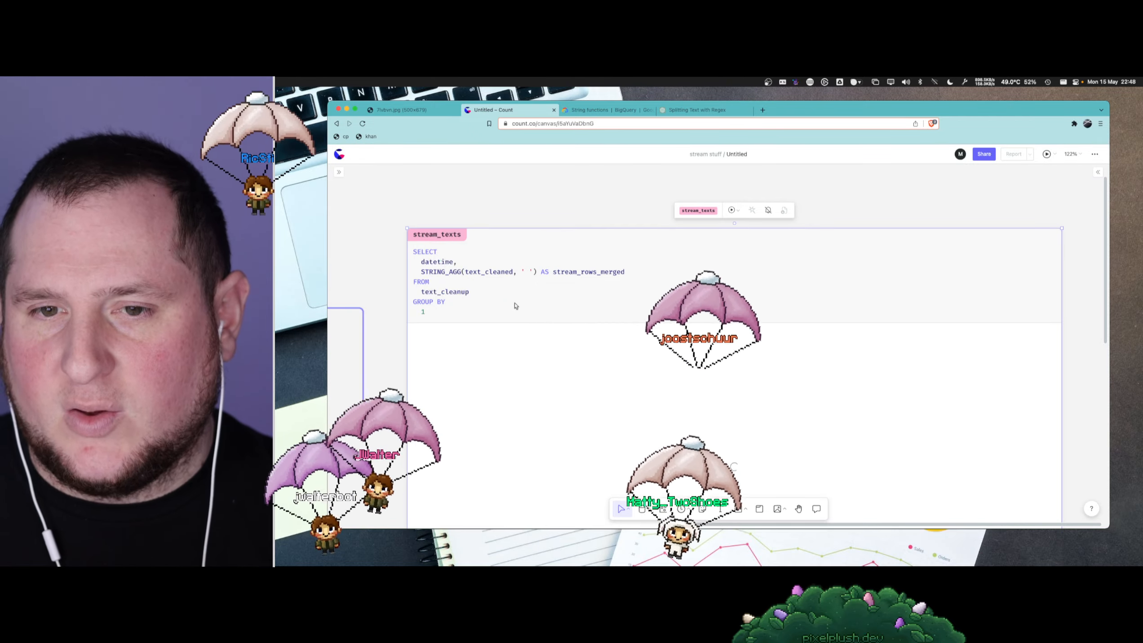
- Widen the stream_rows_merged column in the stream_texts results and copy the merged text of the first row
{"action": "scroll", "coordinate": [513, 306], "scroll_direction": "down", "scroll_amount": 5}
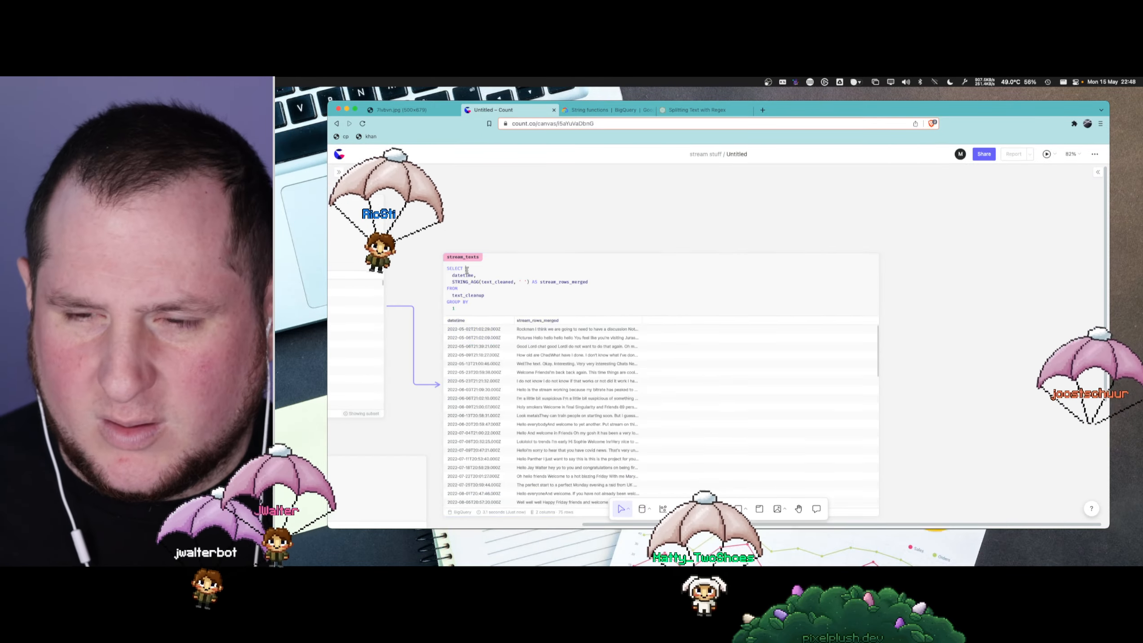
{"action": "scroll", "coordinate": [467, 271], "scroll_direction": "up", "scroll_amount": 3}
{"action": "left_click_drag", "start_coordinate": [679, 332], "coordinate": [922, 326]}
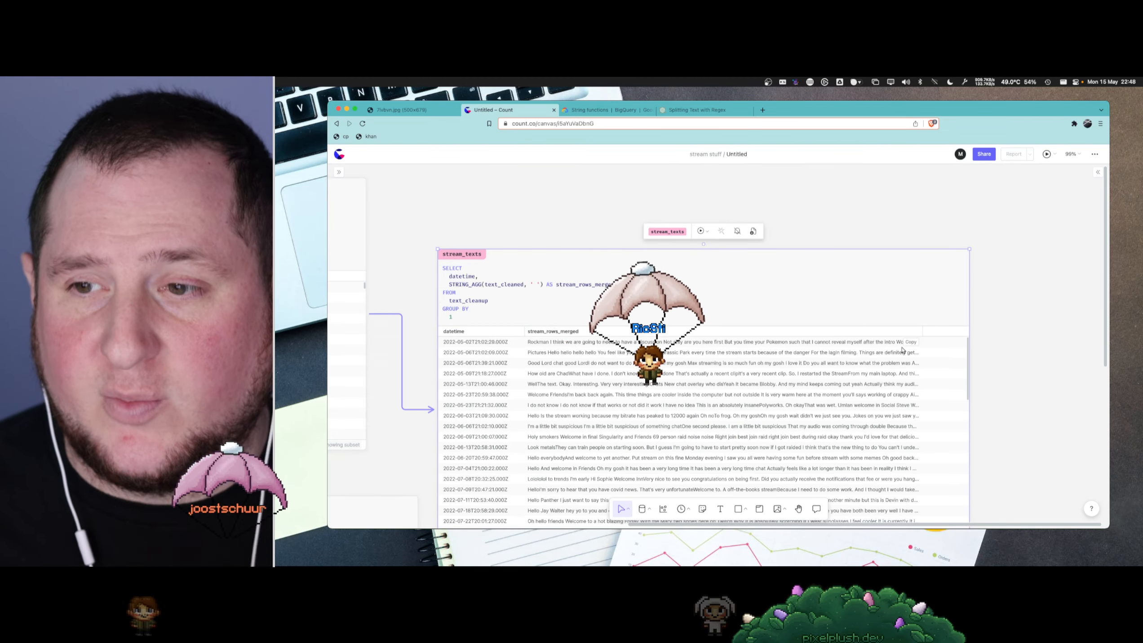
{"action": "left_click", "coordinate": [909, 344]}
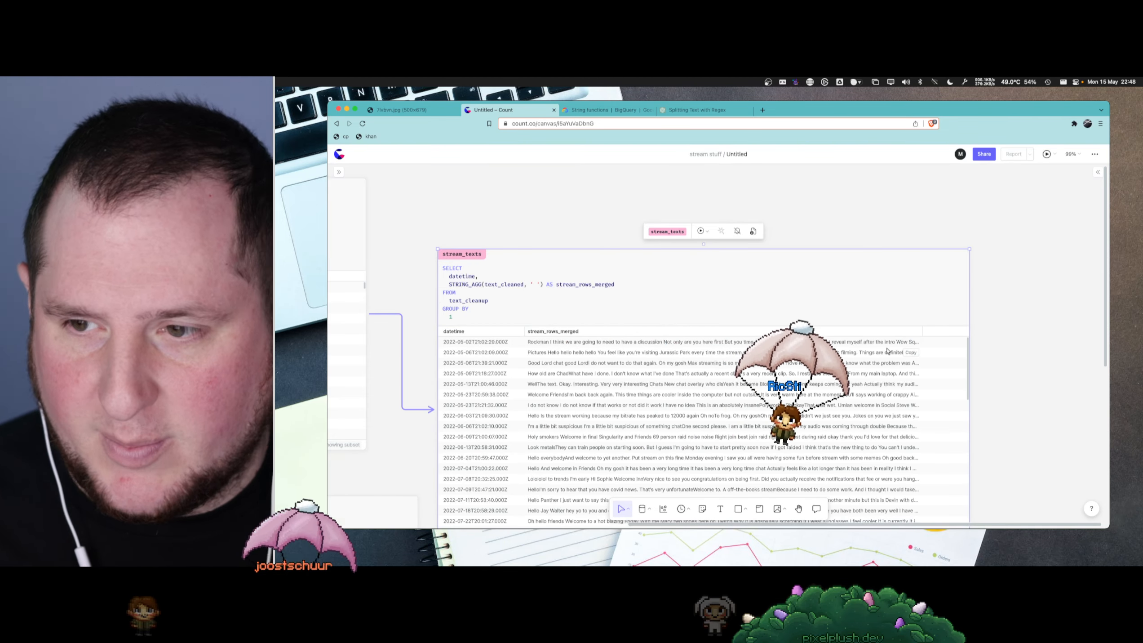
- Search for pastebin in a new browser tab, open Pastebin.com and paste the copied stream text into a new paste
{"action": "left_click", "coordinate": [763, 110]}
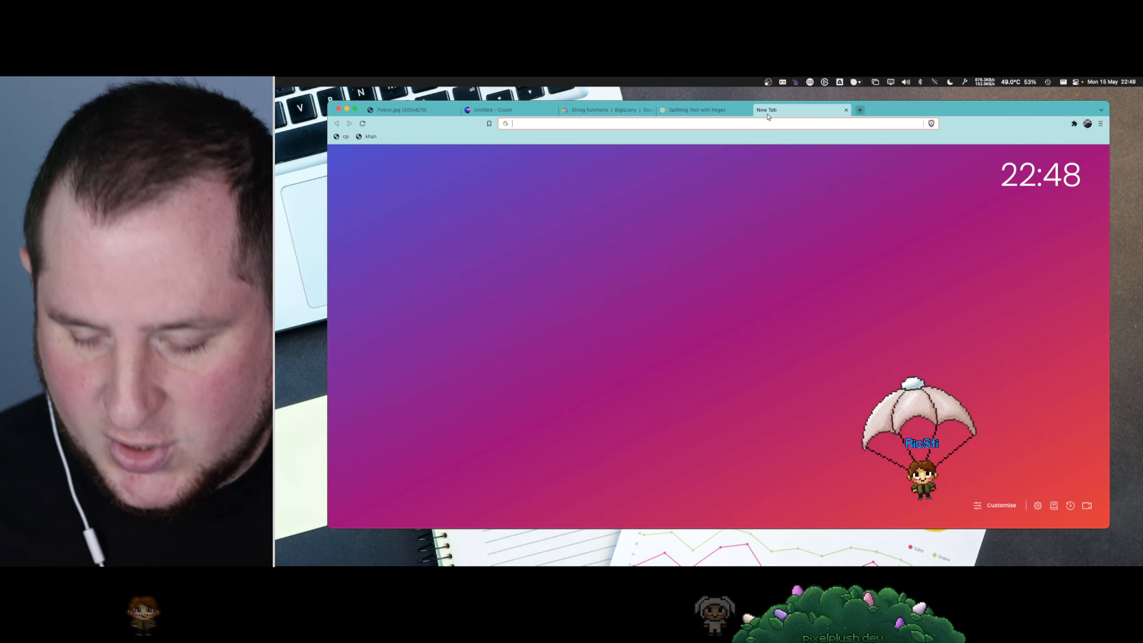
{"action": "type", "text": "pastebin&oq=pastebin&aqs=chrome..69i57j0i512l9.992j0j1&sourceid=chrome&ie=UTF-8"}
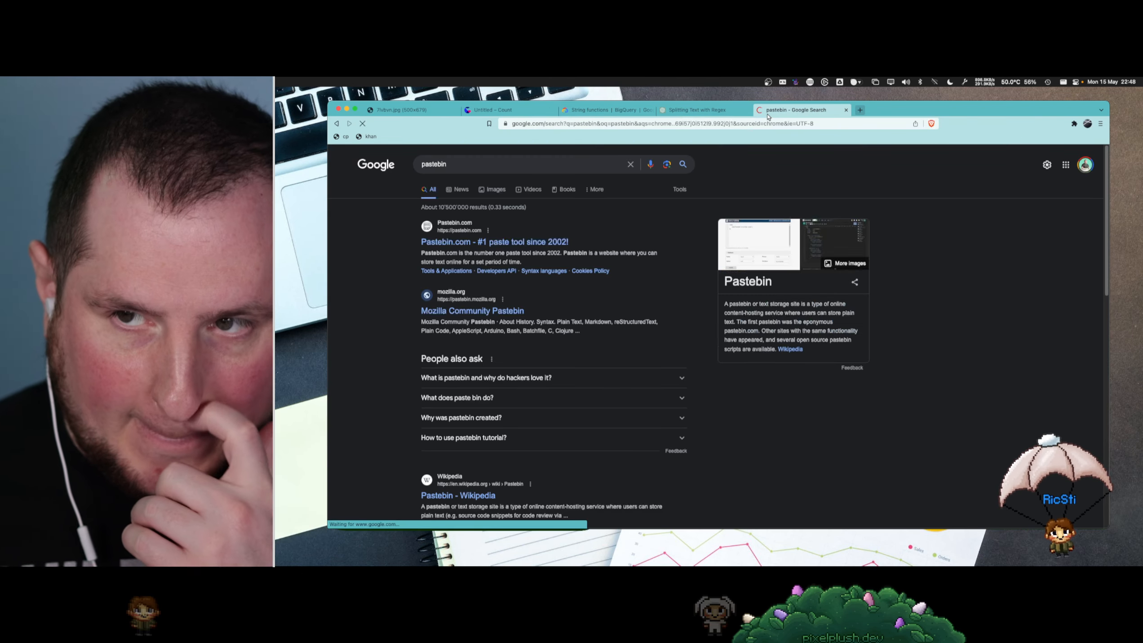
{"action": "left_click", "coordinate": [473, 242]}
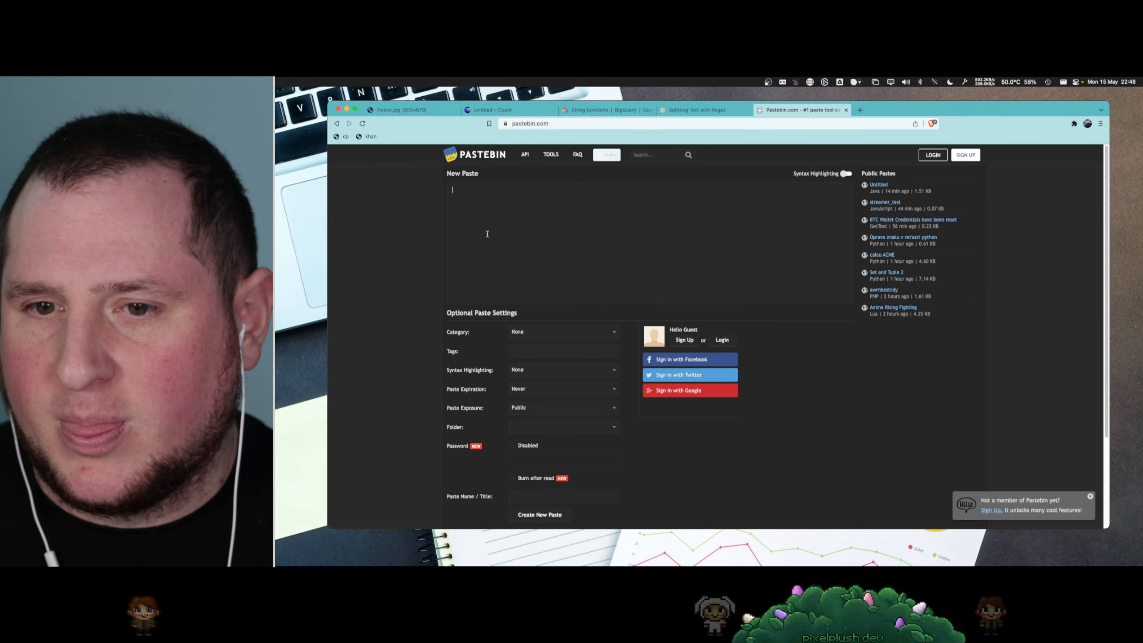
{"action": "left_click", "coordinate": [487, 234]}
{"action": "key", "text": "super+v"}
- Read back through the pasted stream text up to its beginning and close the Pastebin tab
{"action": "scroll", "coordinate": [620, 320], "scroll_direction": "up", "scroll_amount": 15}
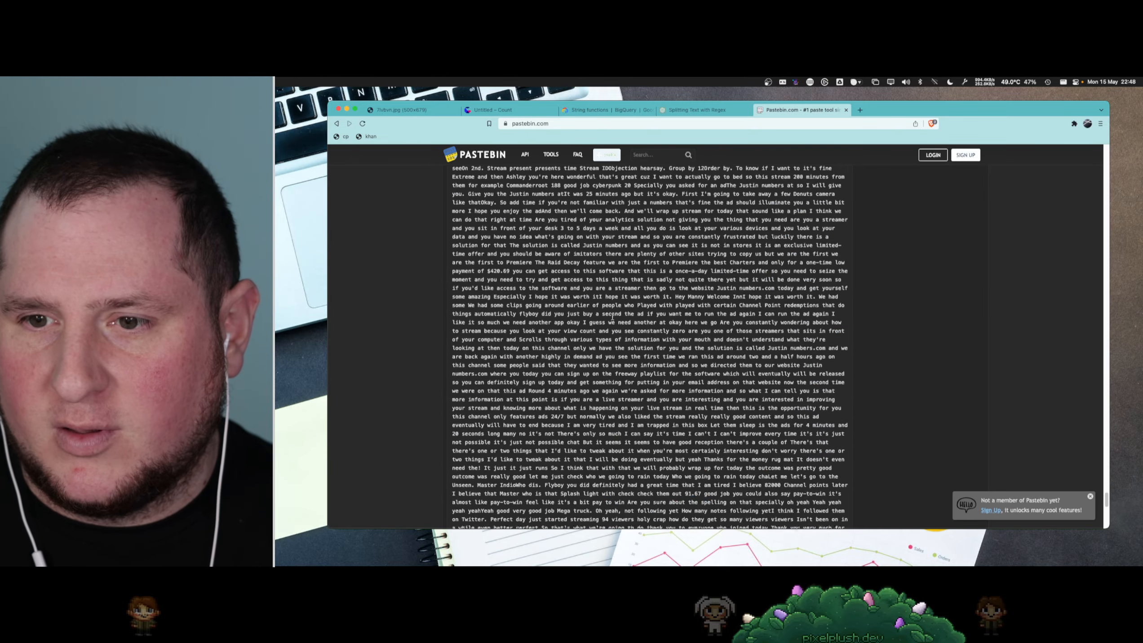
{"action": "scroll", "coordinate": [620, 321], "scroll_direction": "up", "scroll_amount": 15}
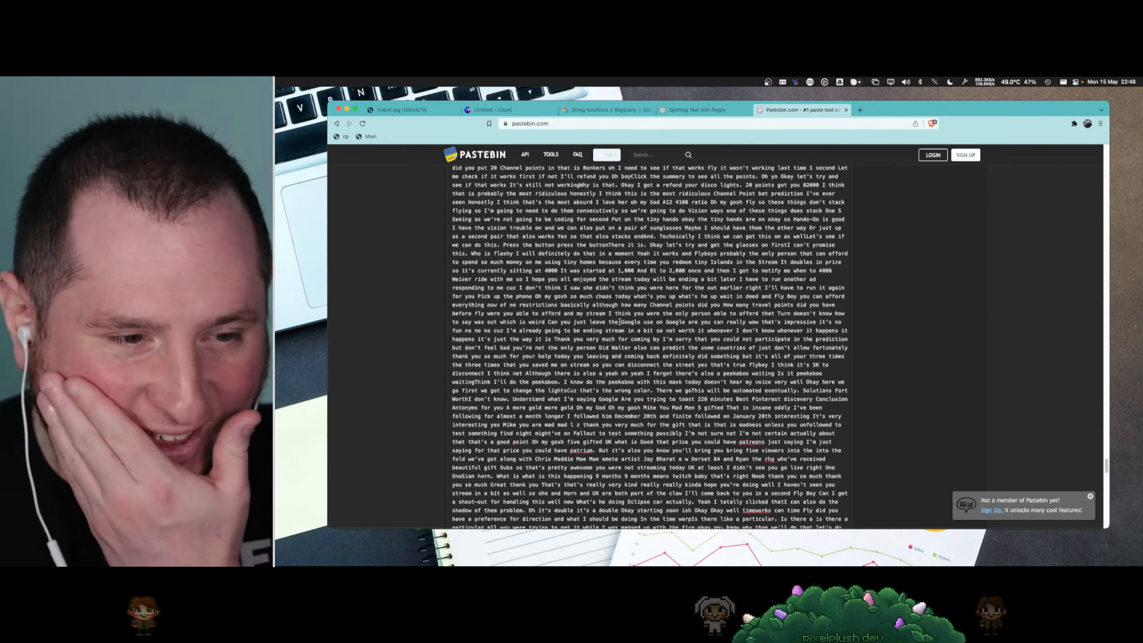
{"action": "scroll", "coordinate": [620, 321], "scroll_direction": "up", "scroll_amount": 15}
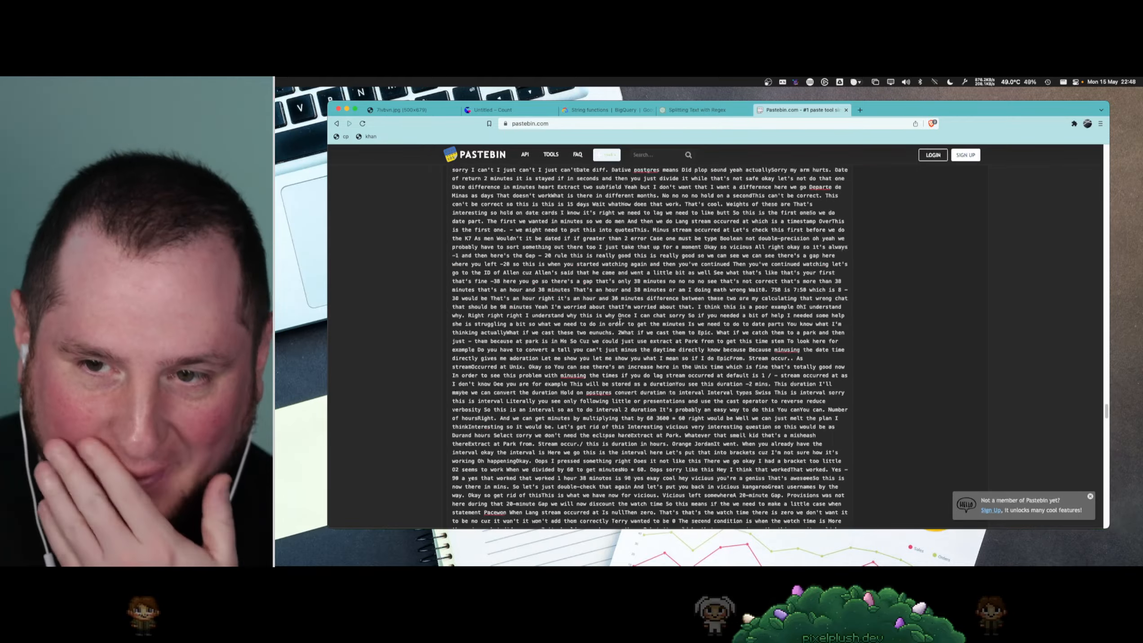
{"action": "scroll", "coordinate": [620, 321], "scroll_direction": "up", "scroll_amount": 15}
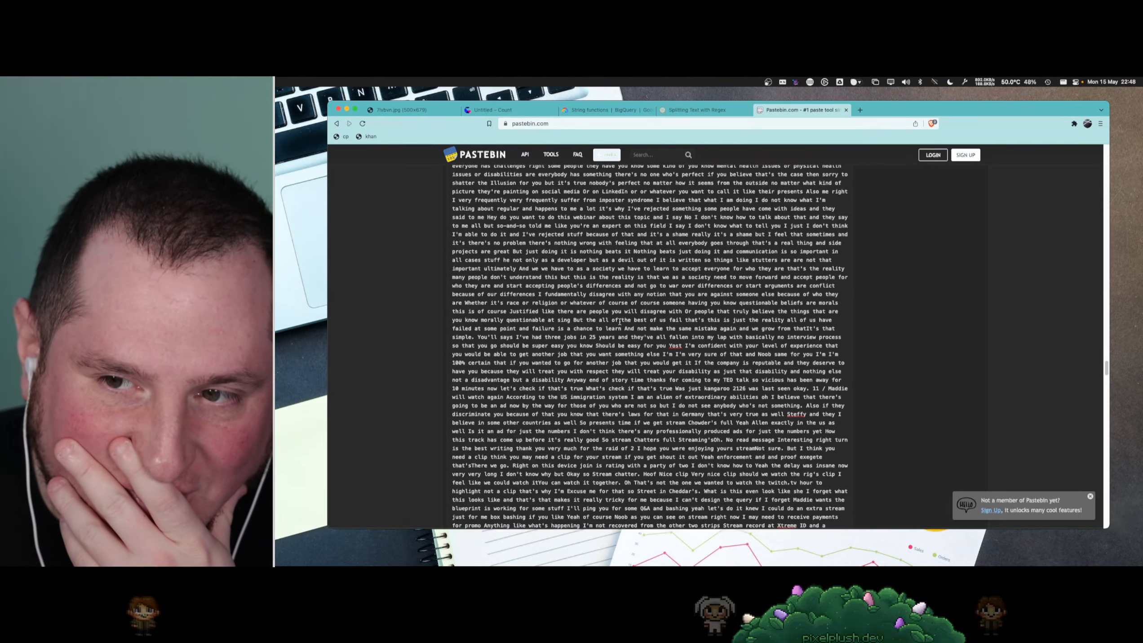
{"action": "scroll", "coordinate": [620, 321], "scroll_direction": "up", "scroll_amount": 15}
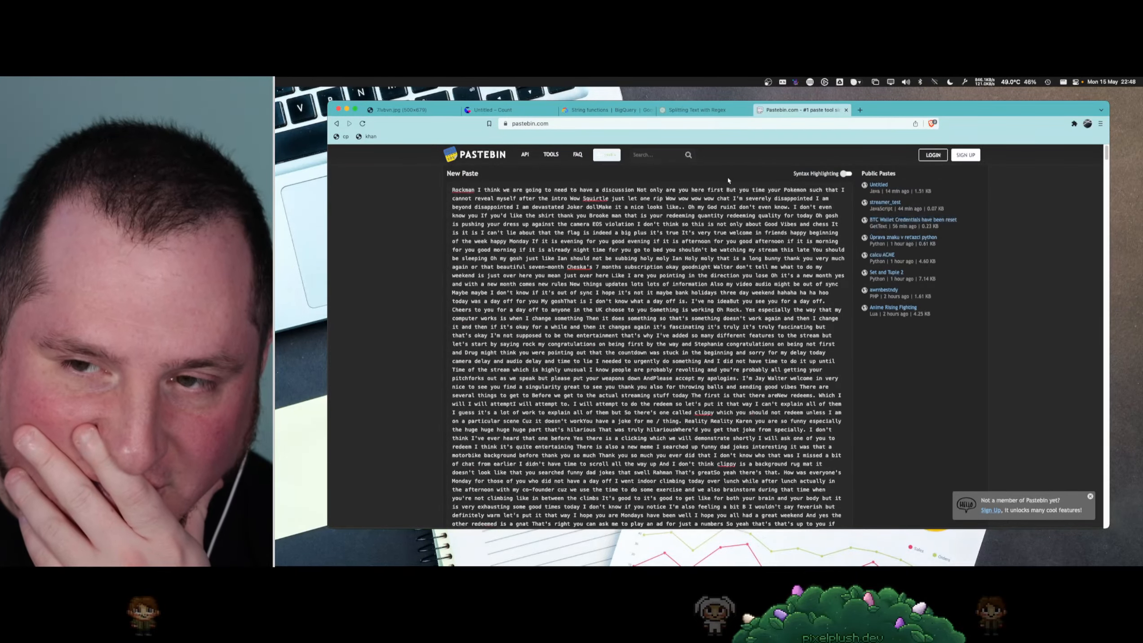
{"action": "left_click", "coordinate": [847, 110]}
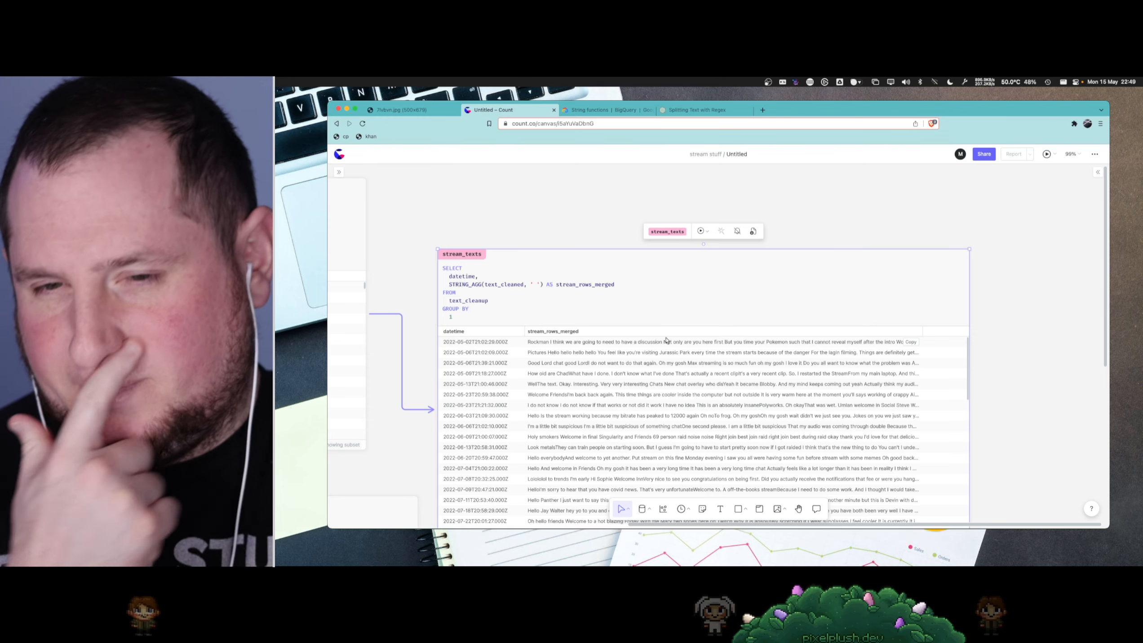
- Compare the text_cleanup query and its row columns with the STRING_AGG aggregation in stream_texts
{"action": "scroll", "coordinate": [584, 252], "scroll_direction": "left", "scroll_amount": 10}
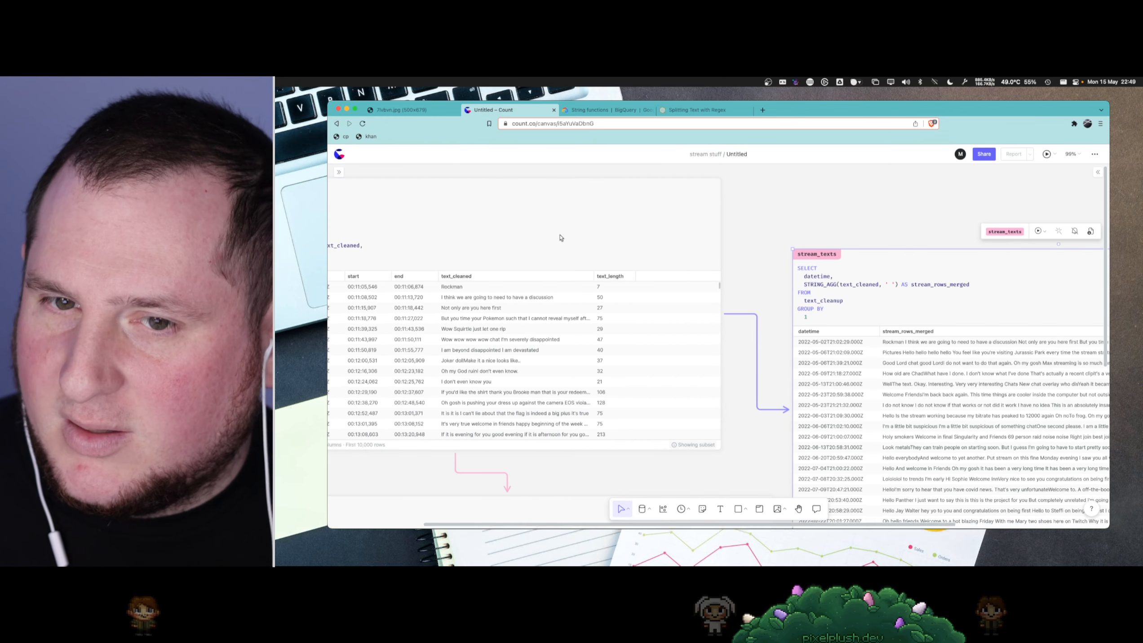
{"action": "scroll", "coordinate": [586, 283], "scroll_direction": "left", "scroll_amount": 3}
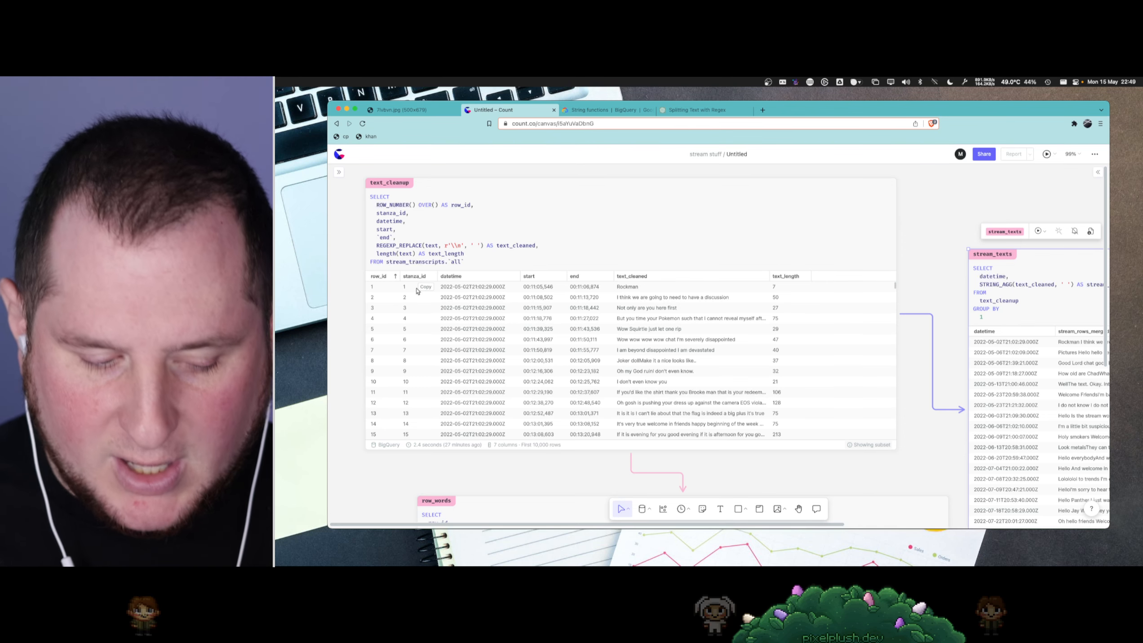
{"action": "scroll", "coordinate": [821, 287], "scroll_direction": "right", "scroll_amount": 5}
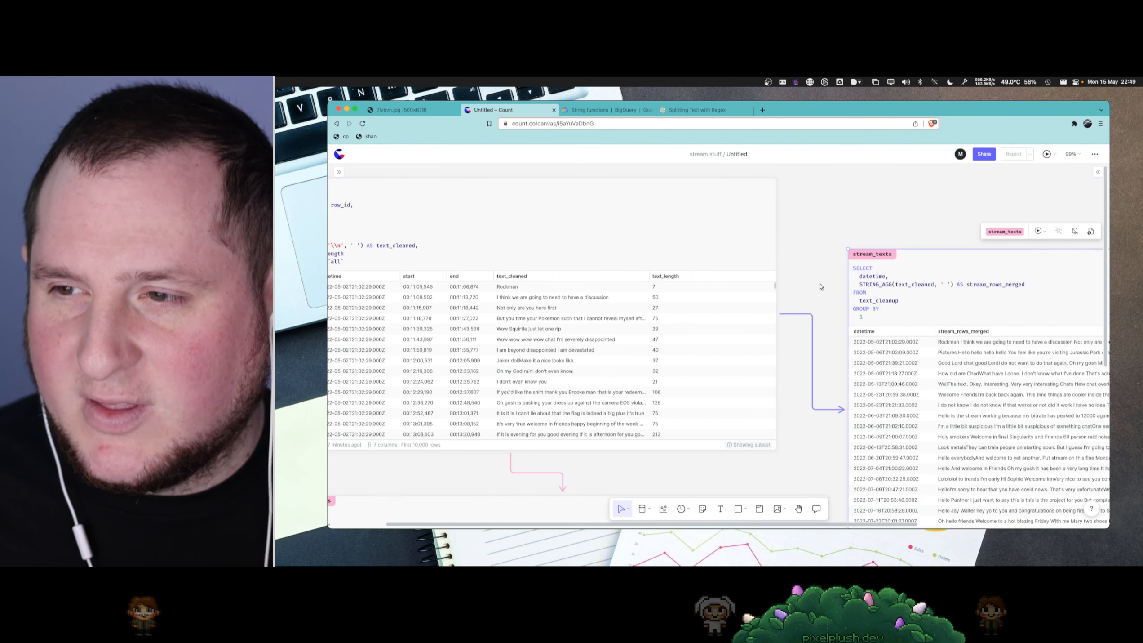
{"action": "left_click", "coordinate": [953, 289]}
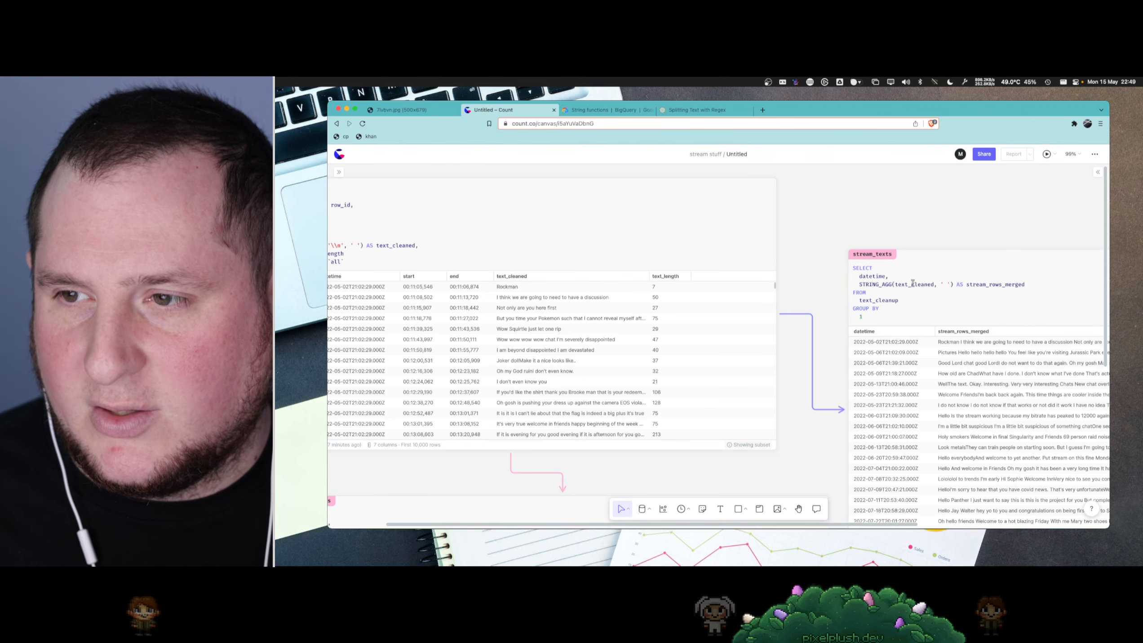
{"action": "double_click", "coordinate": [885, 284]}
{"action": "scroll", "coordinate": [885, 284], "scroll_direction": "right", "scroll_amount": 8}
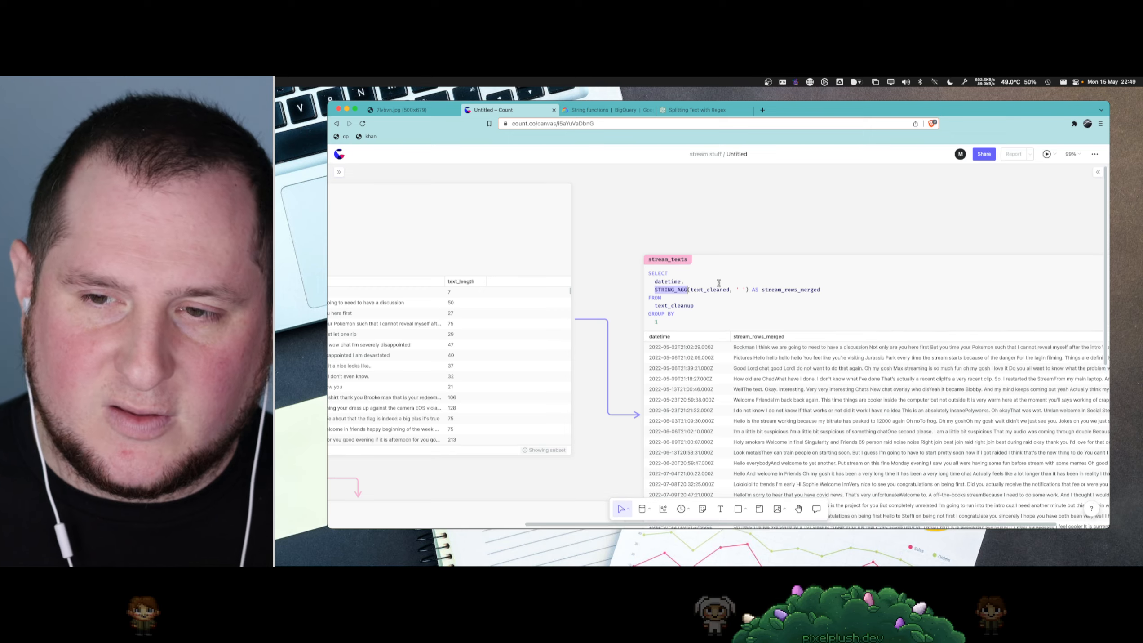
{"action": "scroll", "coordinate": [719, 284], "scroll_direction": "up", "scroll_amount": 1}
- Switch to the BigQuery documentation, search it for string_agg and open the Functions, operators, and conditionals page
{"action": "left_click", "coordinate": [656, 110]}
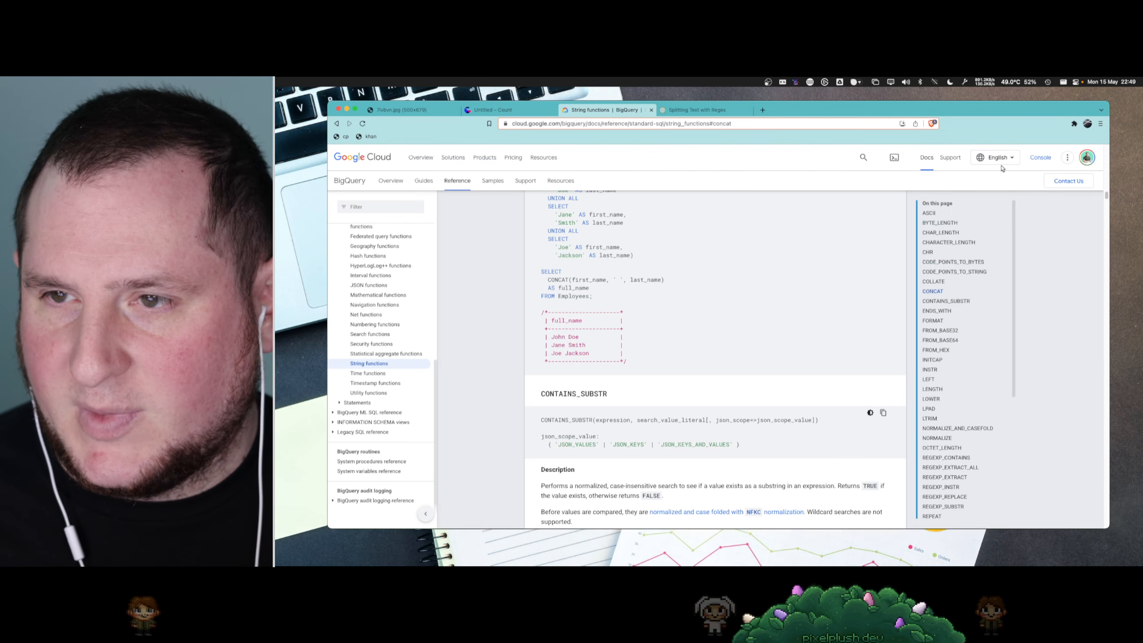
{"action": "left_click", "coordinate": [861, 158]}
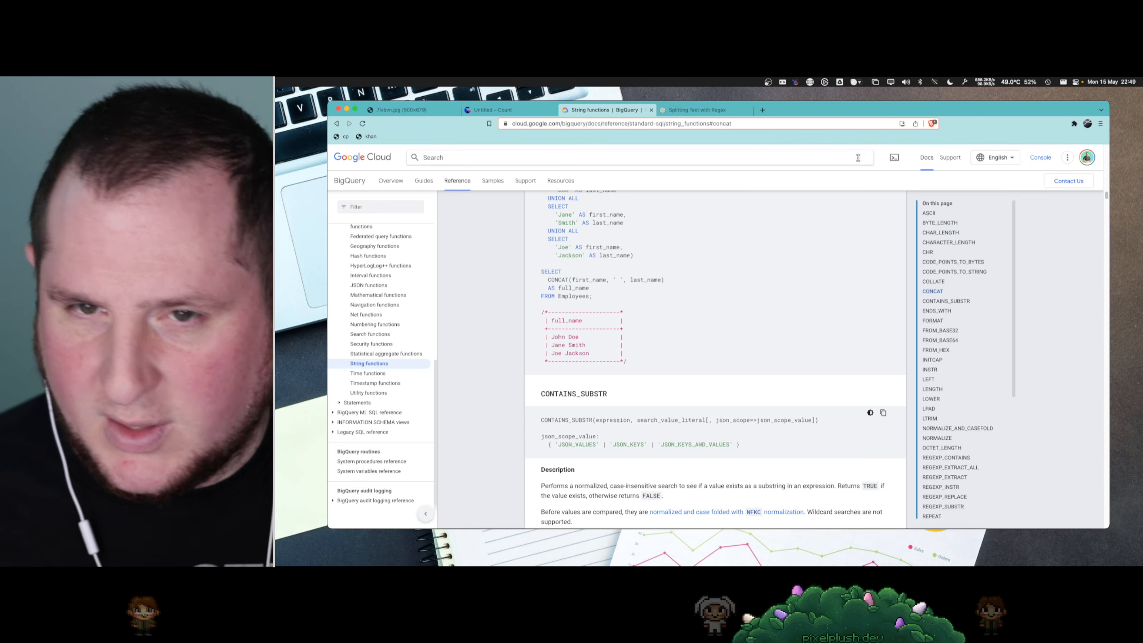
{"action": "type", "text": "string_agg"}
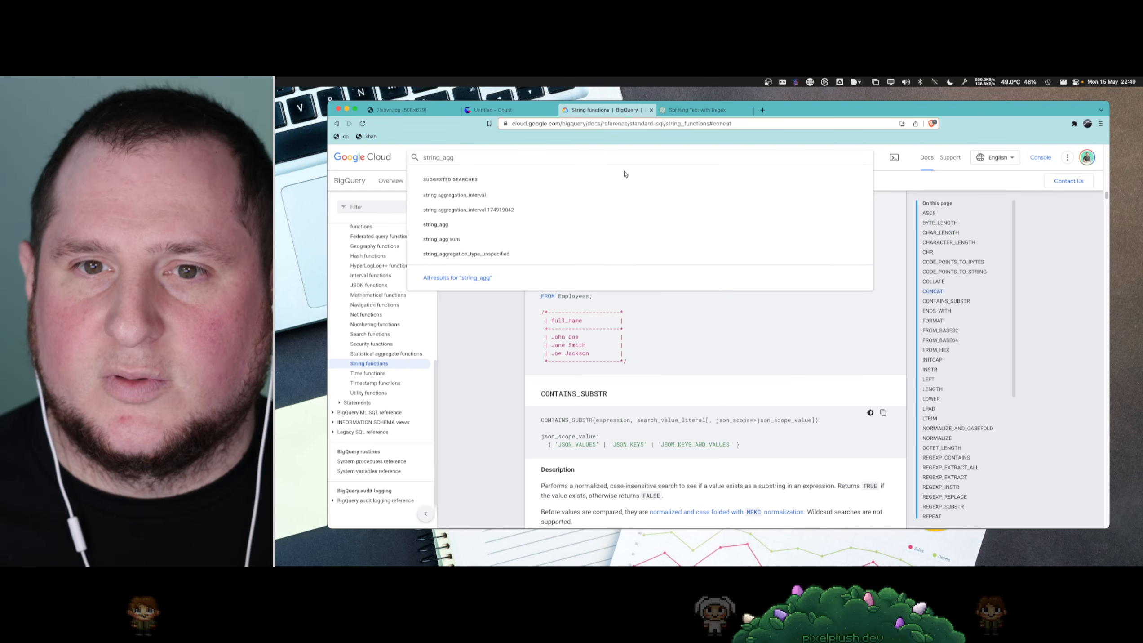
{"action": "left_click", "coordinate": [462, 225]}
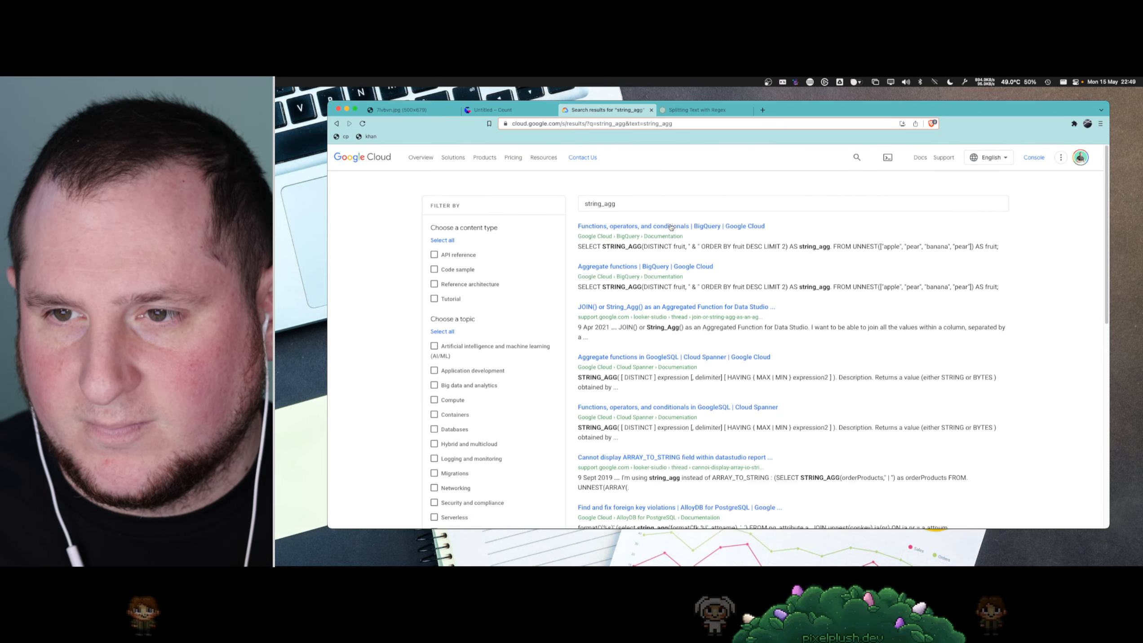
{"action": "left_click", "coordinate": [662, 228]}
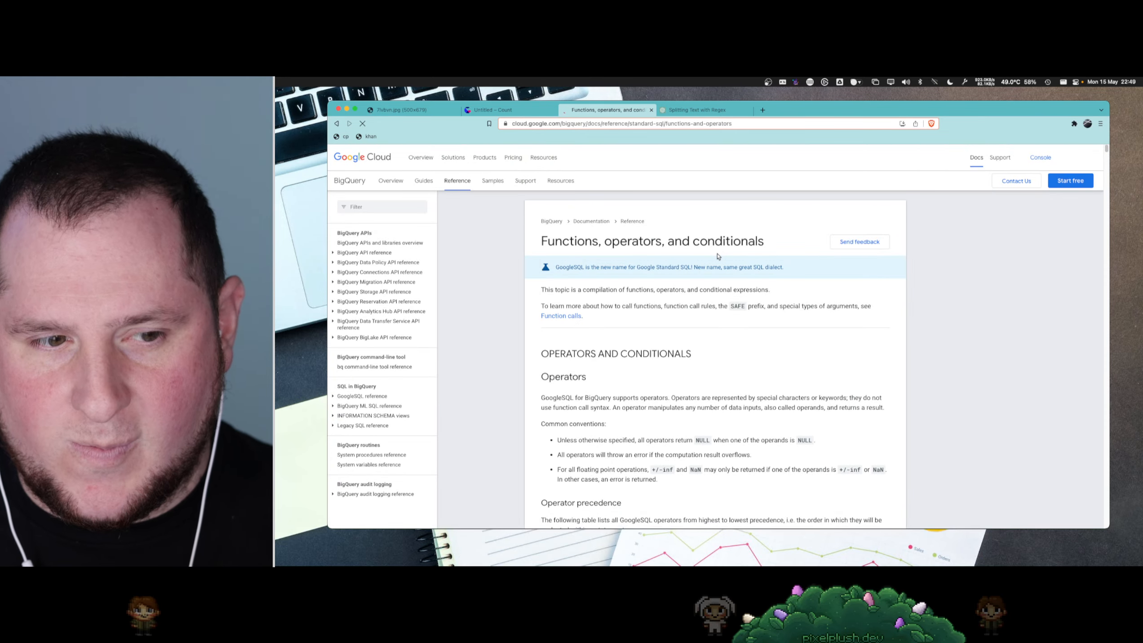
- Find the STRING_AGG entry in the BigQuery functions reference and examine its syntax, highlighting the optional ORDER BY clause
{"action": "scroll", "coordinate": [702, 429], "scroll_direction": "down", "scroll_amount": 3}
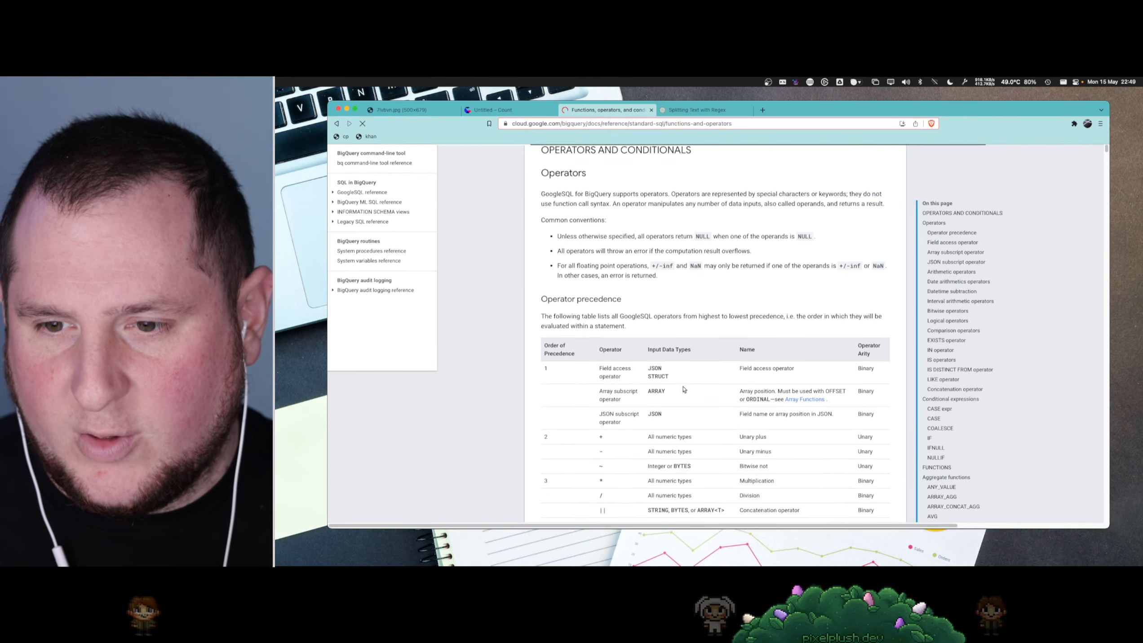
{"action": "scroll", "coordinate": [705, 390], "scroll_direction": "up", "scroll_amount": 2}
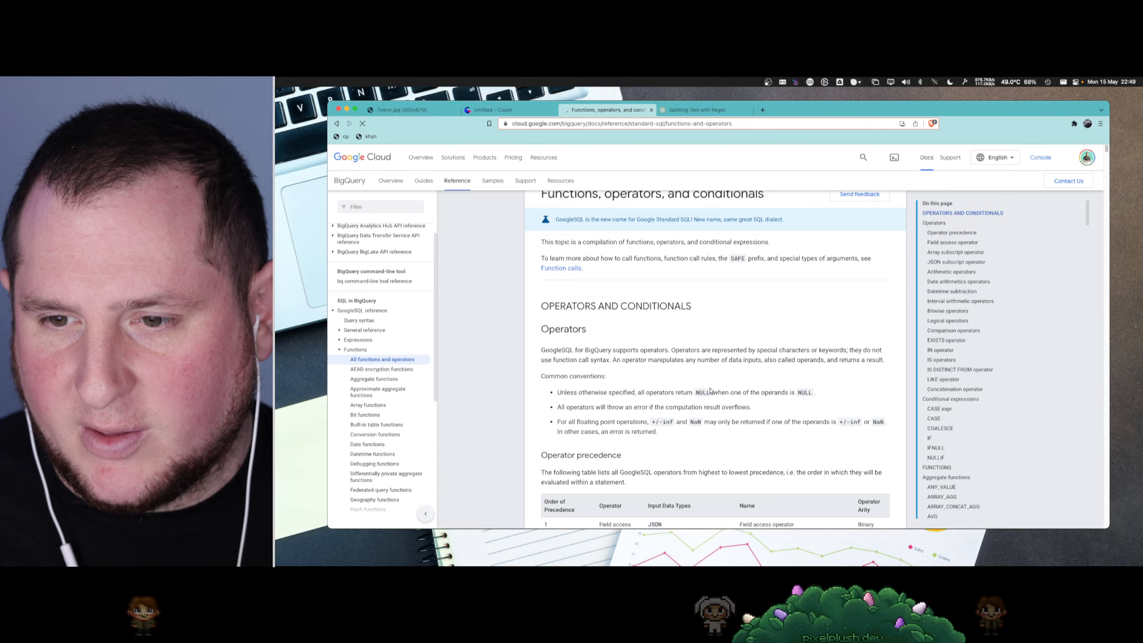
{"action": "scroll", "coordinate": [709, 390], "scroll_direction": "down", "scroll_amount": 3}
{"action": "scroll", "coordinate": [941, 394], "scroll_direction": "down", "scroll_amount": 3}
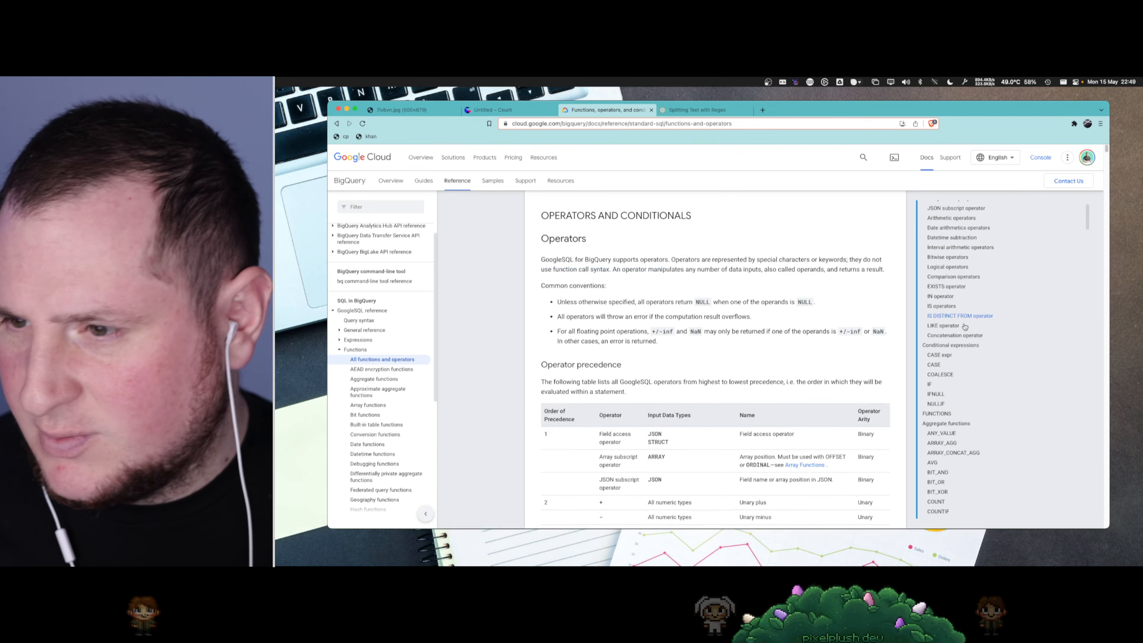
{"action": "scroll", "coordinate": [942, 394], "scroll_direction": "down", "scroll_amount": 3}
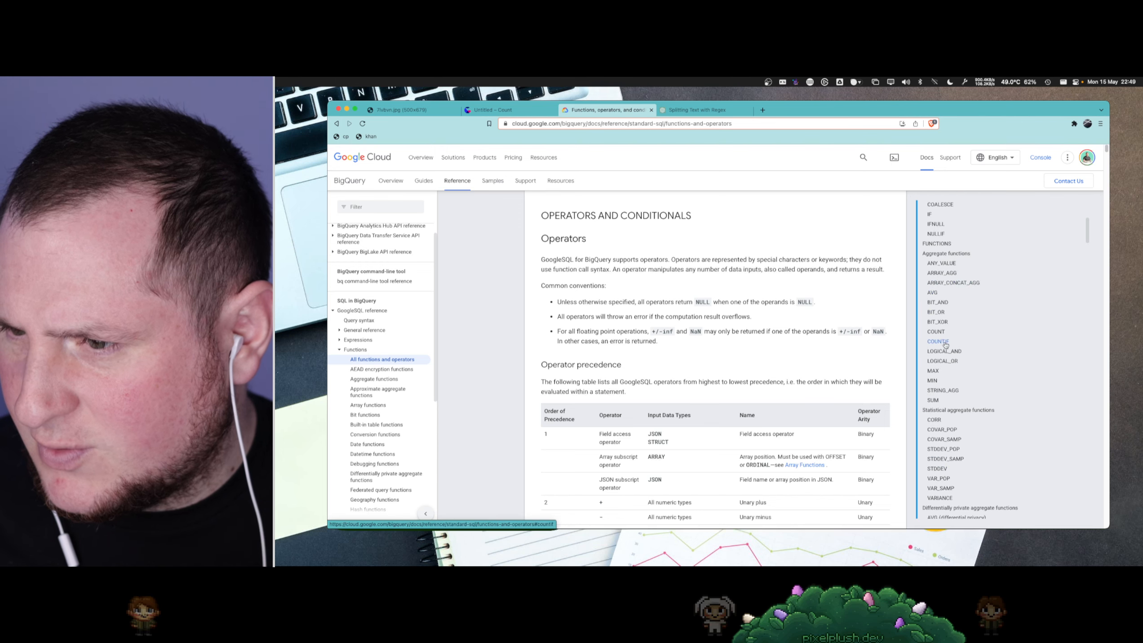
{"action": "left_click", "coordinate": [943, 390]}
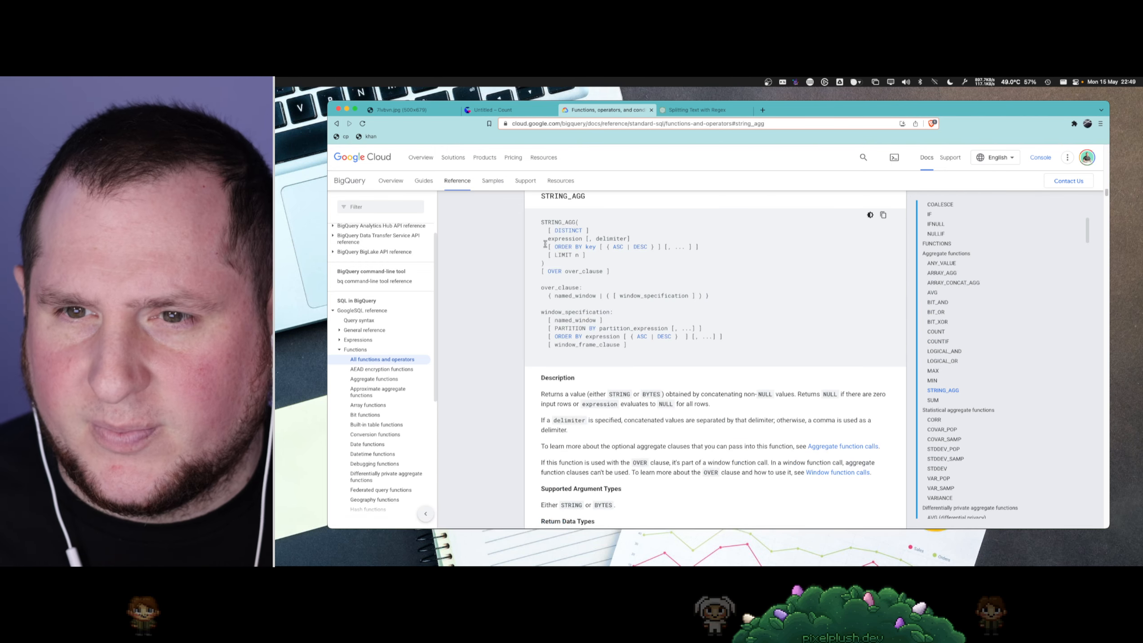
{"action": "left_click_drag", "start_coordinate": [545, 245], "coordinate": [700, 247]}
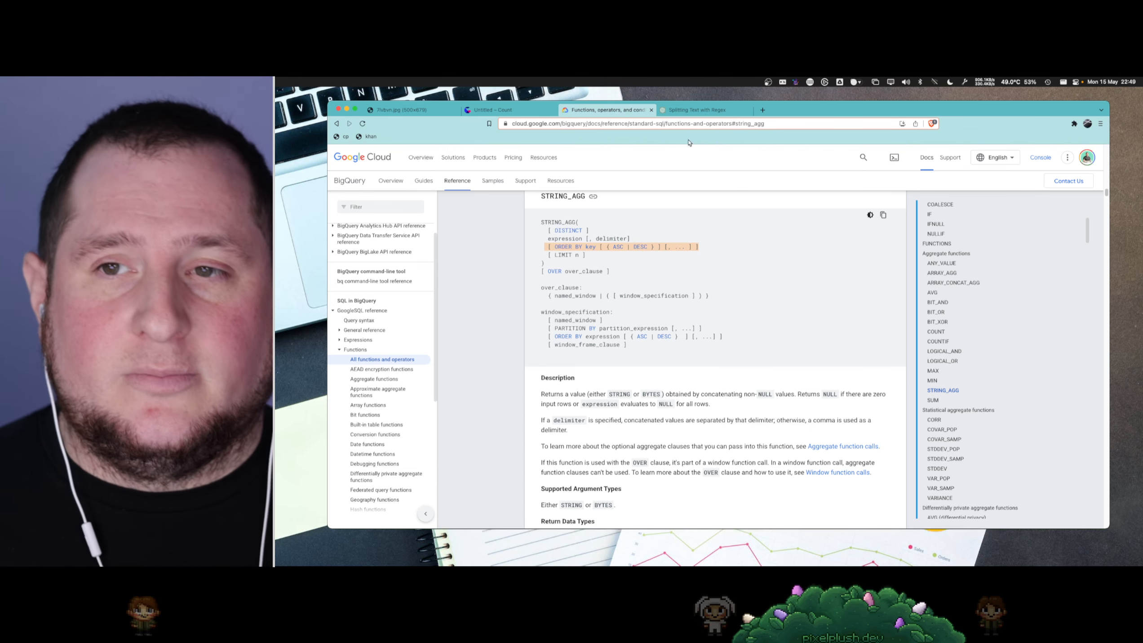
- Switch back to the Count canvas and rename it as stream_captions
{"action": "left_click", "coordinate": [498, 116]}
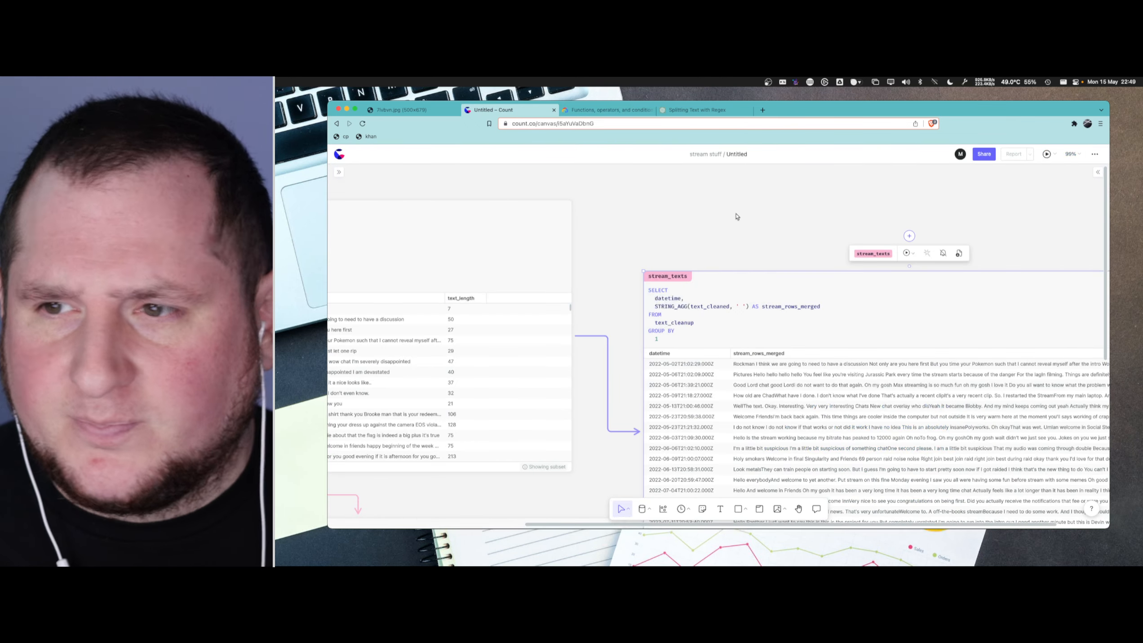
{"action": "left_click", "coordinate": [740, 155]}
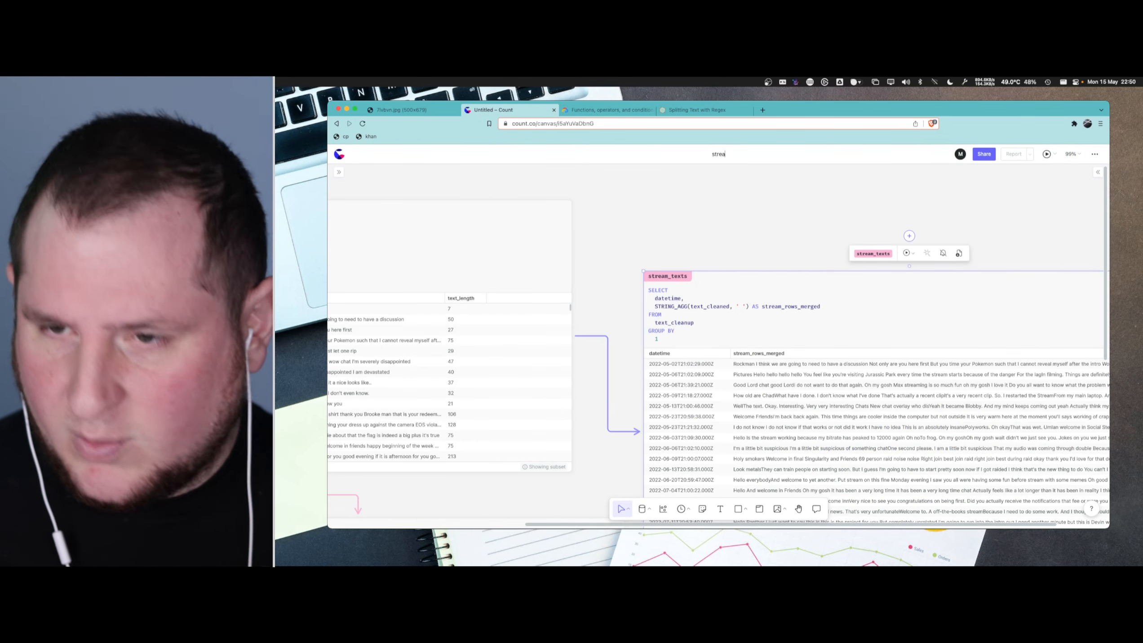
{"action": "type", "text": "stream_words"}
{"action": "key", "text": "BackSpace"}
{"action": "key", "text": "BackSpace"}
{"action": "key", "text": "BackSpace"}
{"action": "key", "text": "BackSpace"}
{"action": "key", "text": "BackSpace"}
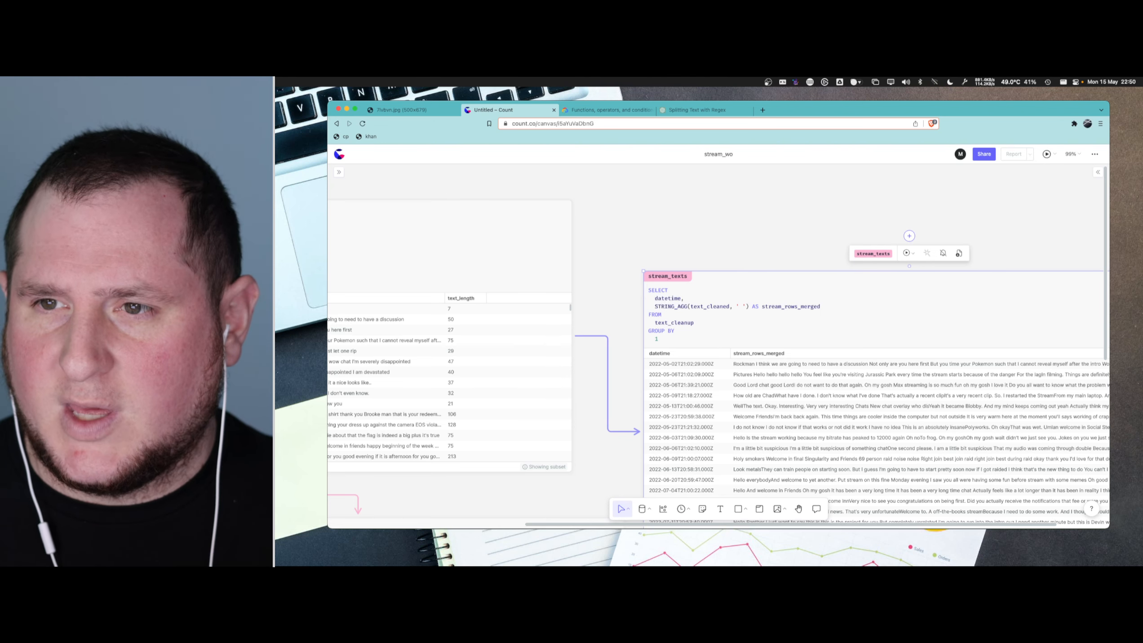
{"action": "type", "text": "captions"}
{"action": "key", "text": "Return"}
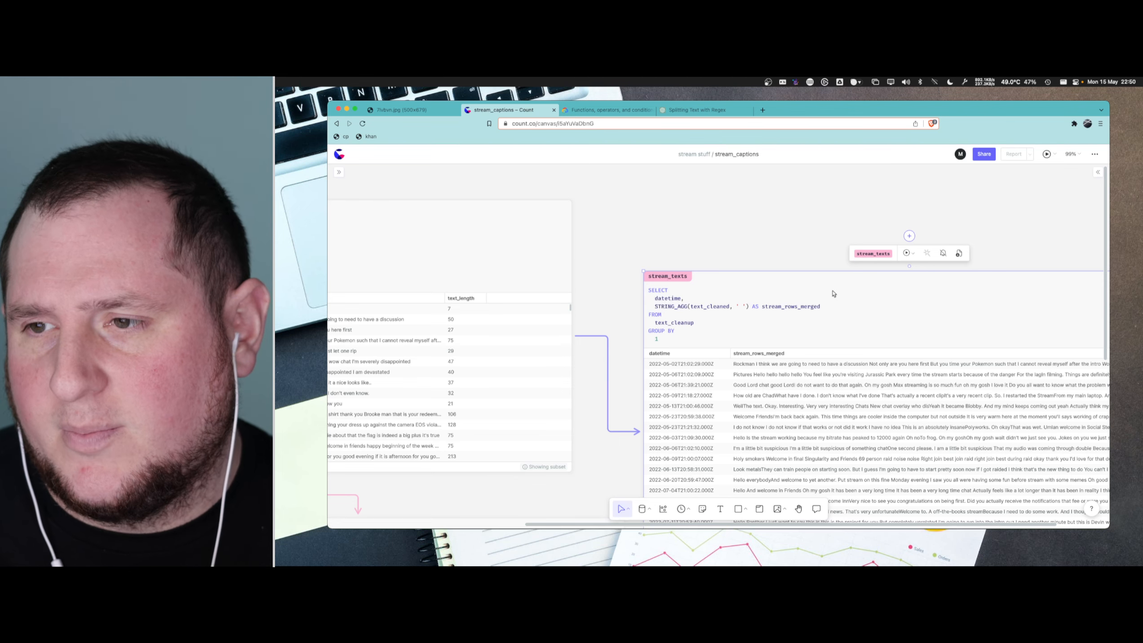
- Examine the merged text per stream in the stream_rows_merged column of stream_texts
{"action": "scroll", "coordinate": [809, 288], "scroll_direction": "down", "scroll_amount": 3}
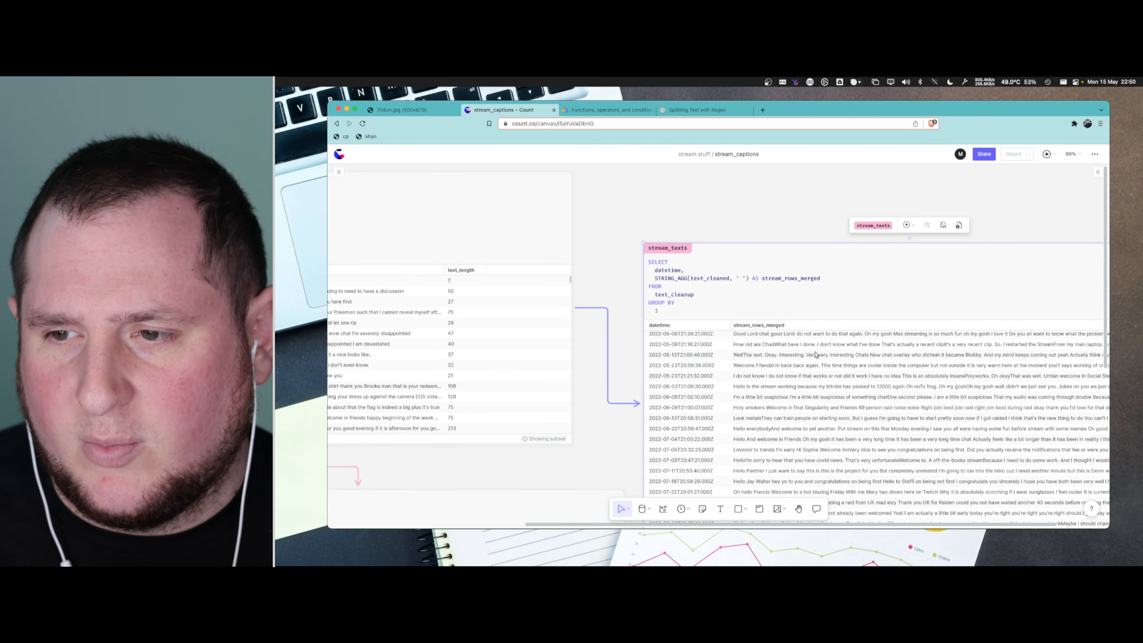
{"action": "scroll", "coordinate": [812, 354], "scroll_direction": "up", "scroll_amount": 2}
{"action": "scroll", "coordinate": [809, 356], "scroll_direction": "up", "scroll_amount": 5, "text": "ctrl"}
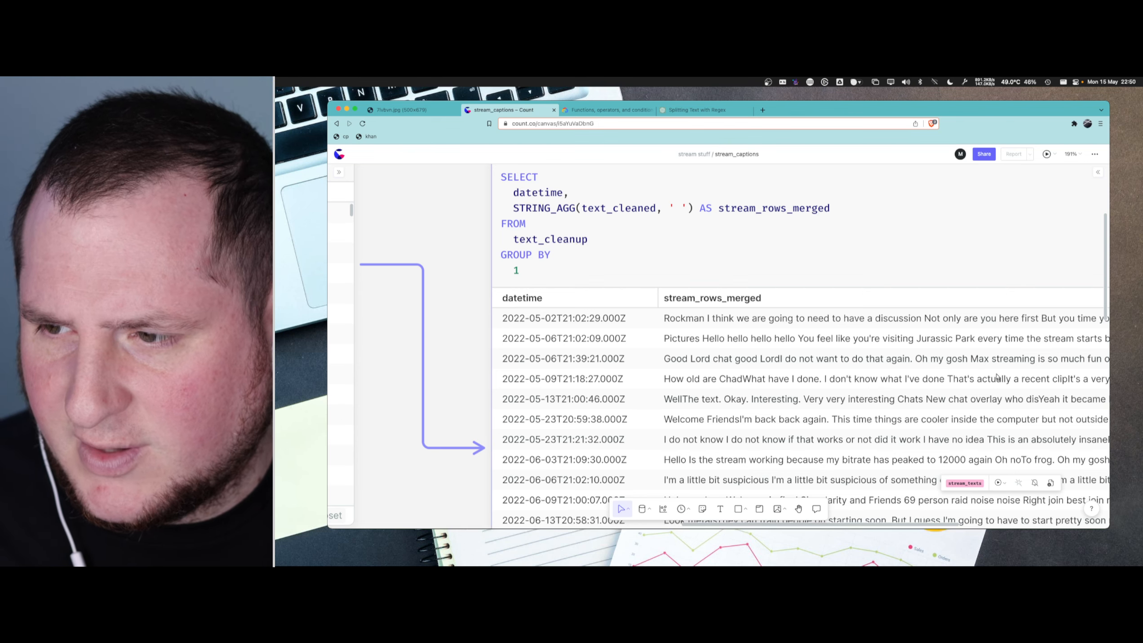
{"action": "scroll", "coordinate": [957, 372], "scroll_direction": "down", "scroll_amount": 3}
{"action": "scroll", "coordinate": [698, 373], "scroll_direction": "up", "scroll_amount": 3}
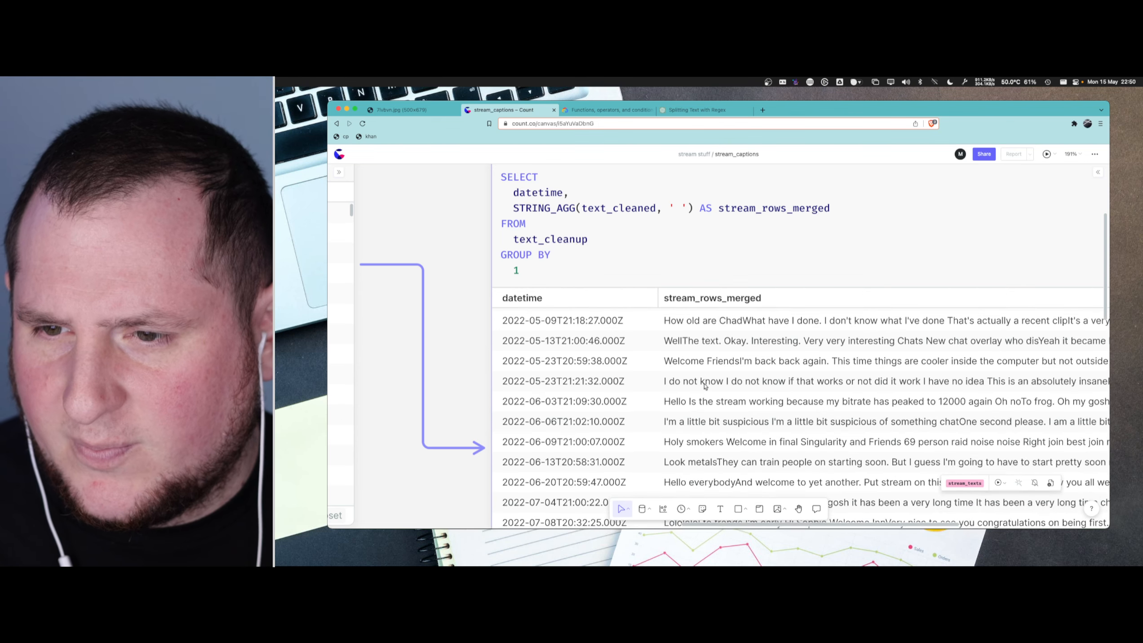
{"action": "left_click", "coordinate": [691, 197]}
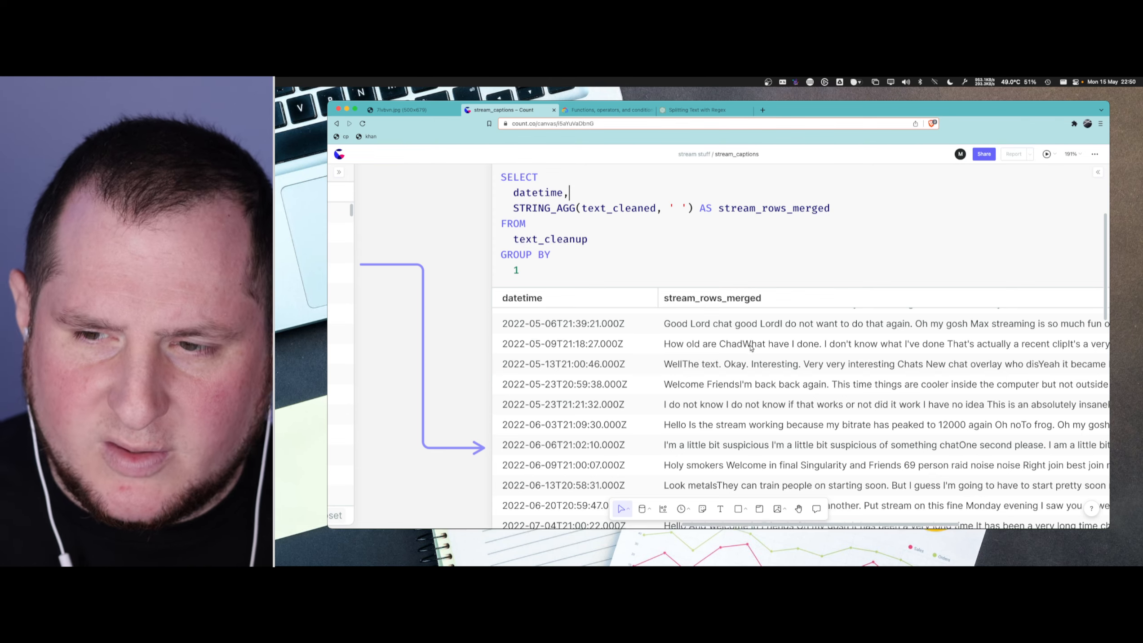
{"action": "scroll", "coordinate": [893, 345], "scroll_direction": "up", "scroll_amount": 1}
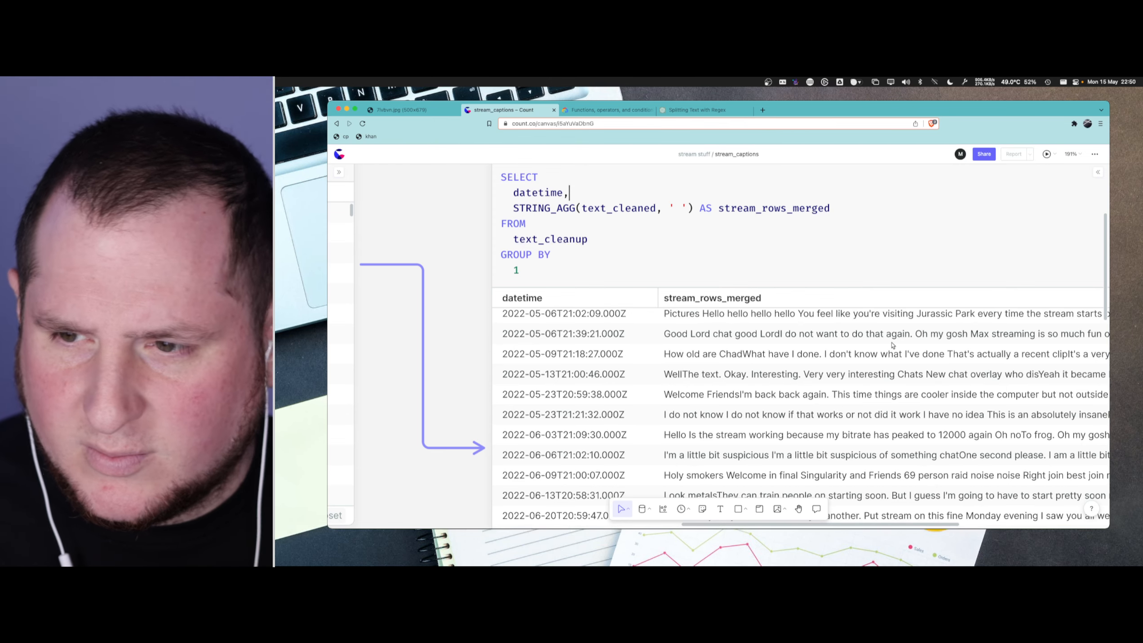
{"action": "scroll", "coordinate": [894, 344], "scroll_direction": "down", "scroll_amount": 3}
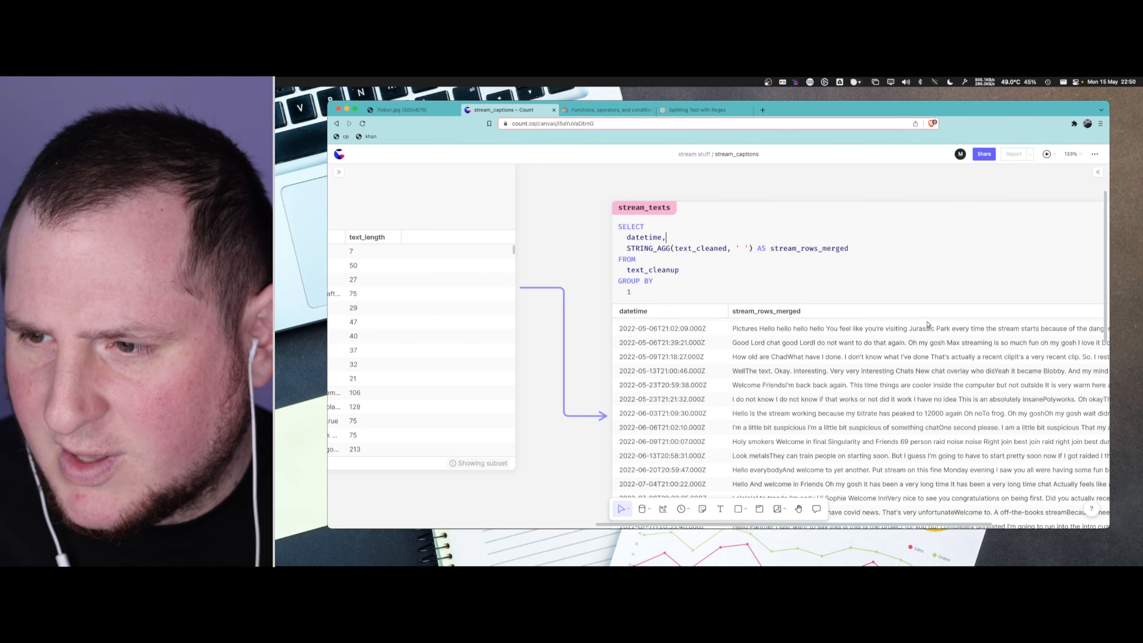
{"action": "scroll", "coordinate": [929, 325], "scroll_direction": "right", "scroll_amount": 5}
{"action": "scroll", "coordinate": [913, 393], "scroll_direction": "down", "scroll_amount": 5}
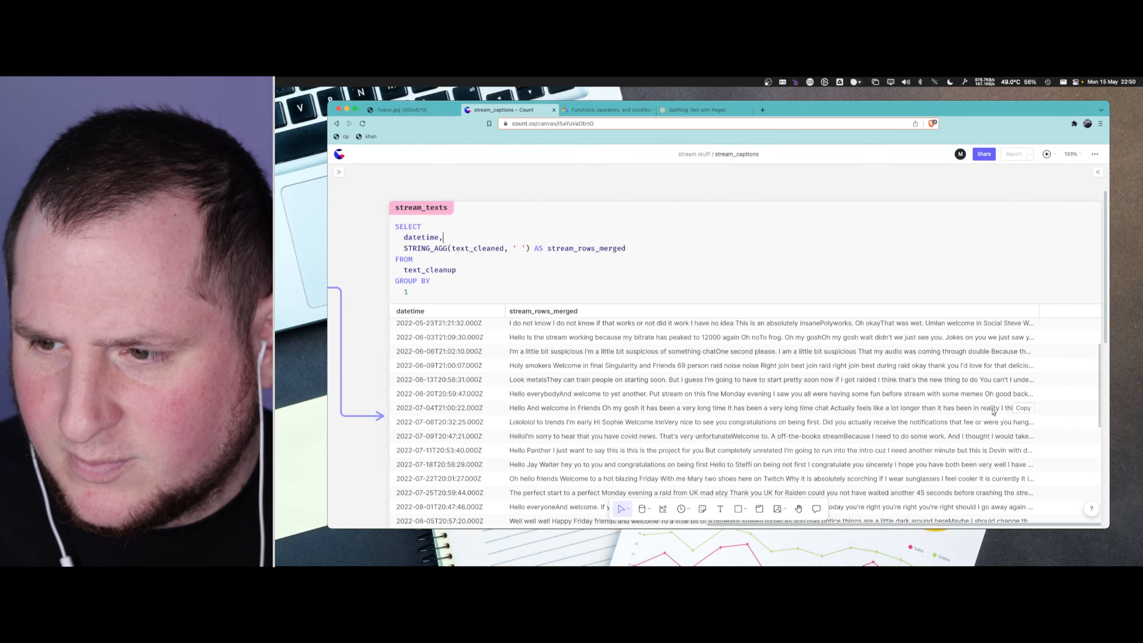
- Paste the copied stream text below the GROUP BY clause of the stream_texts query and read through it
{"action": "left_click", "coordinate": [605, 261]}
{"action": "left_click", "coordinate": [583, 281]}
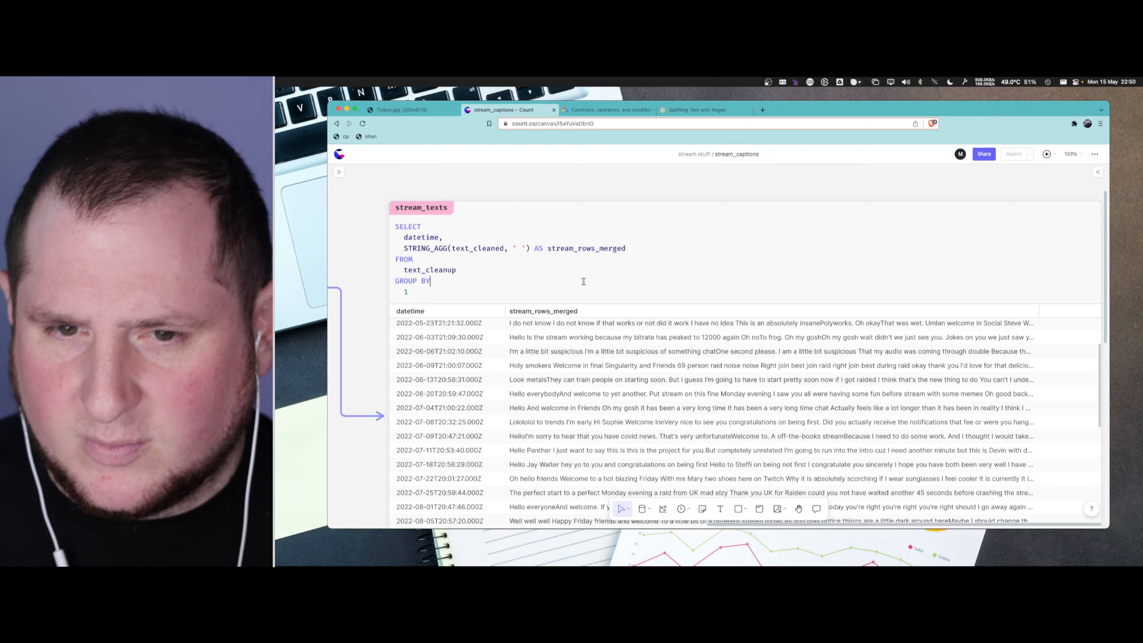
{"action": "key", "text": "Down"}
{"action": "key", "text": "Return"}
{"action": "key", "text": "Return"}
{"action": "key", "text": "super+v"}
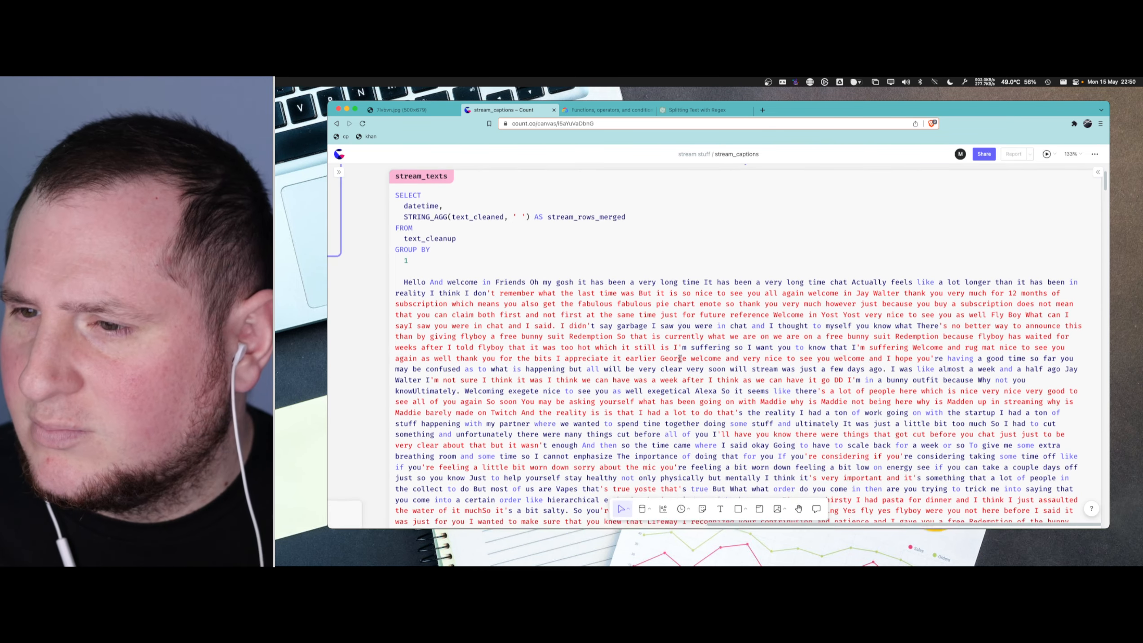
{"action": "scroll", "coordinate": [673, 351], "scroll_direction": "down", "scroll_amount": 5}
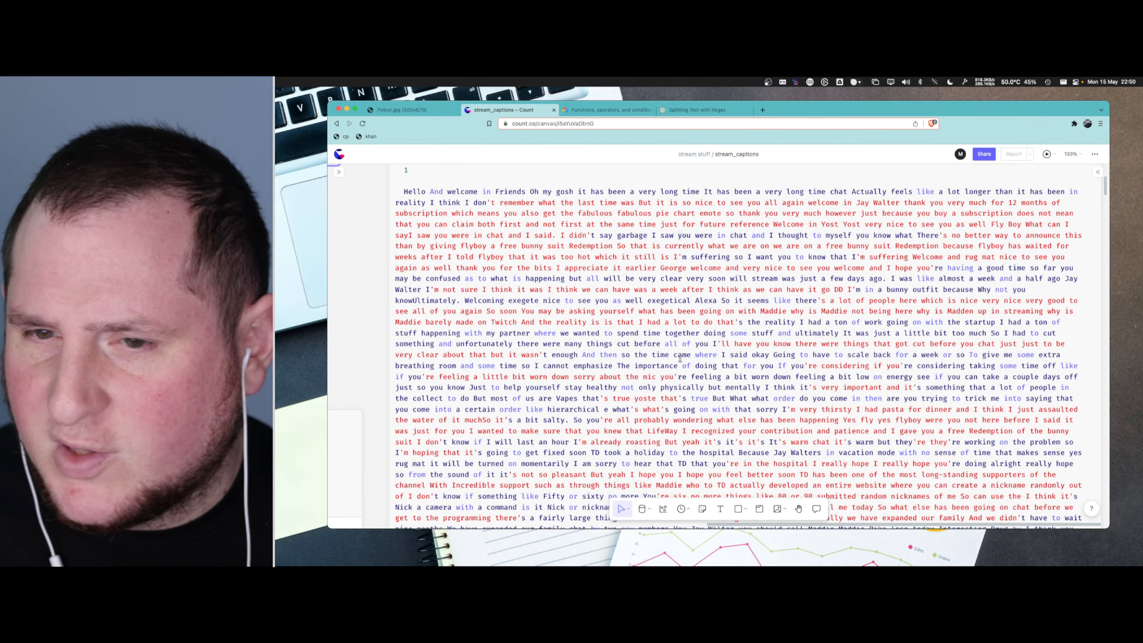
{"action": "scroll", "coordinate": [680, 358], "scroll_direction": "down", "scroll_amount": 2}
{"action": "scroll", "coordinate": [806, 367], "scroll_direction": "down", "scroll_amount": 15}
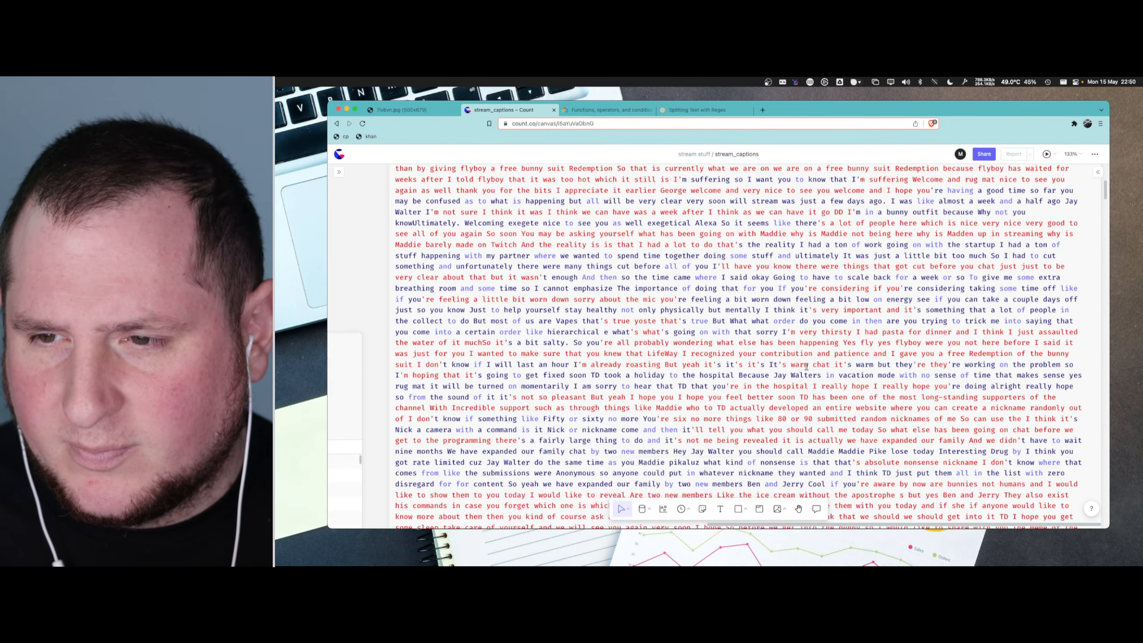
{"action": "scroll", "coordinate": [806, 367], "scroll_direction": "down", "scroll_amount": 15}
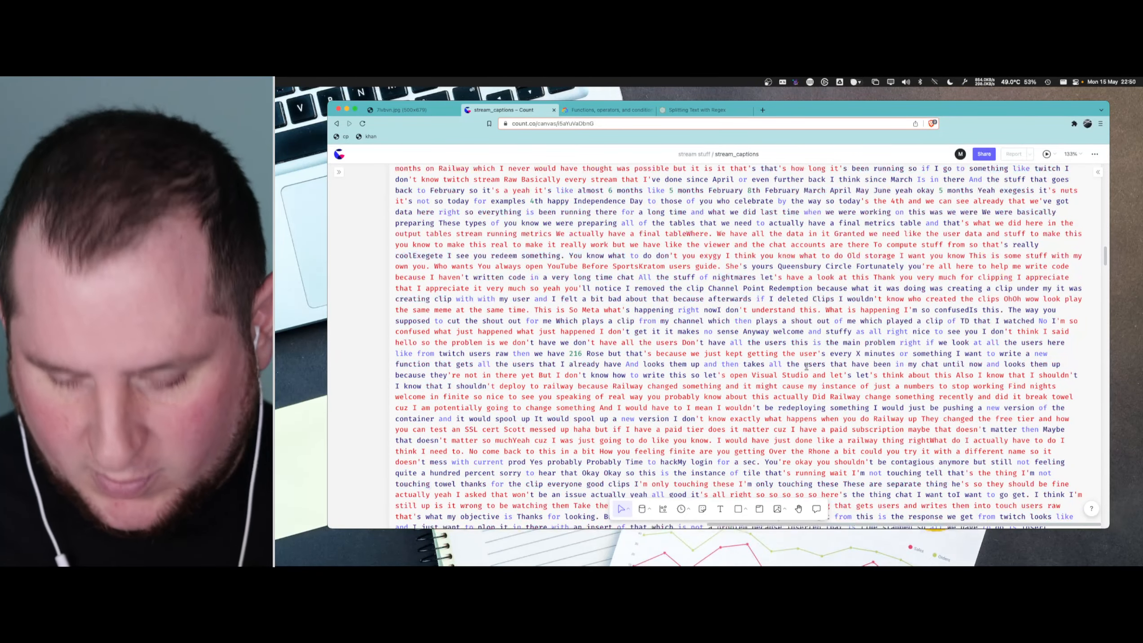
{"action": "scroll", "coordinate": [807, 367], "scroll_direction": "down", "scroll_amount": 10}
{"action": "scroll", "coordinate": [599, 287], "scroll_direction": "down", "scroll_amount": 10}
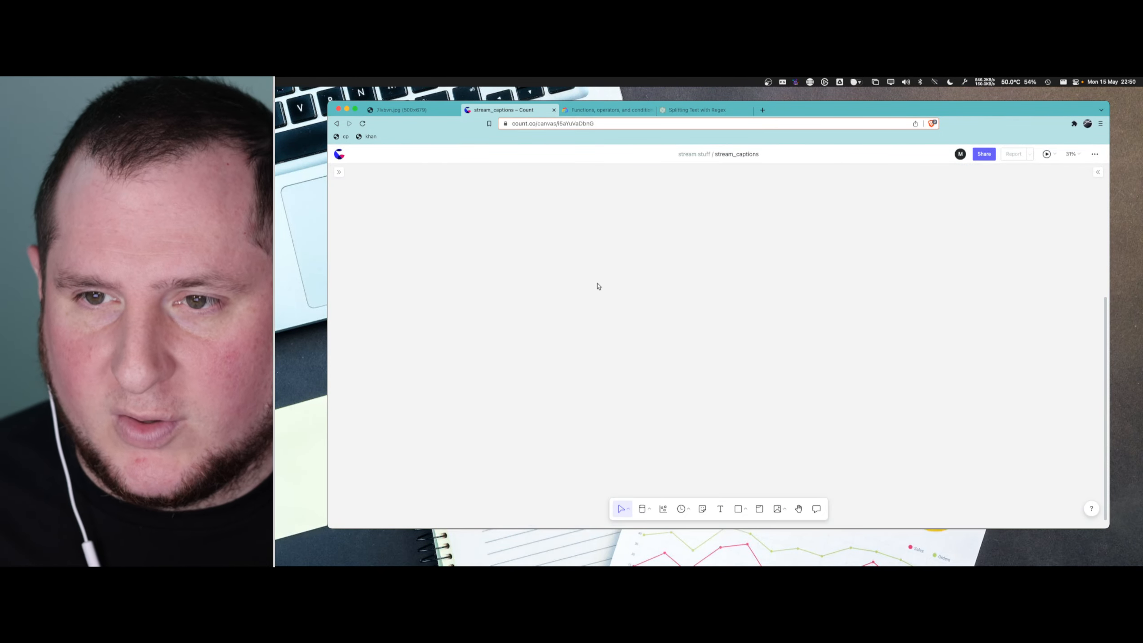
- Wrap the stream_texts query in a common table expression by adding WITH base AS and enclosing parentheses around it
{"action": "scroll", "coordinate": [557, 195], "scroll_direction": "up", "scroll_amount": 1}
{"action": "scroll", "coordinate": [558, 197], "scroll_direction": "up", "scroll_amount": 10}
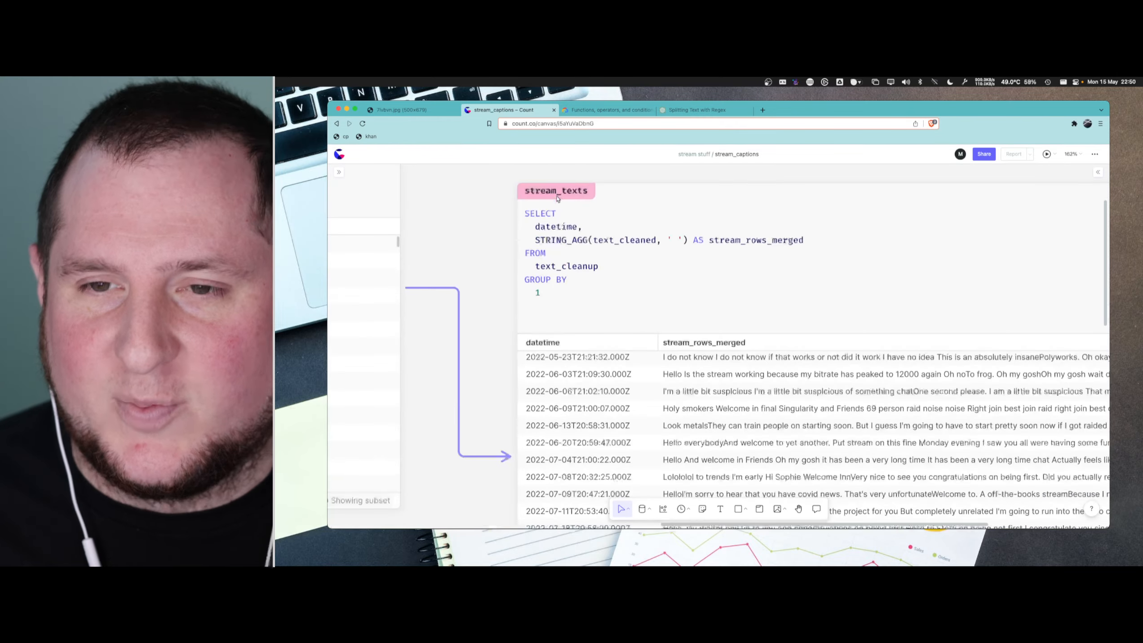
{"action": "scroll", "coordinate": [558, 200], "scroll_direction": "right", "scroll_amount": 1}
{"action": "scroll", "coordinate": [648, 292], "scroll_direction": "down", "scroll_amount": 5}
{"action": "scroll", "coordinate": [640, 281], "scroll_direction": "up", "scroll_amount": 1}
{"action": "scroll", "coordinate": [608, 277], "scroll_direction": "left", "scroll_amount": 1}
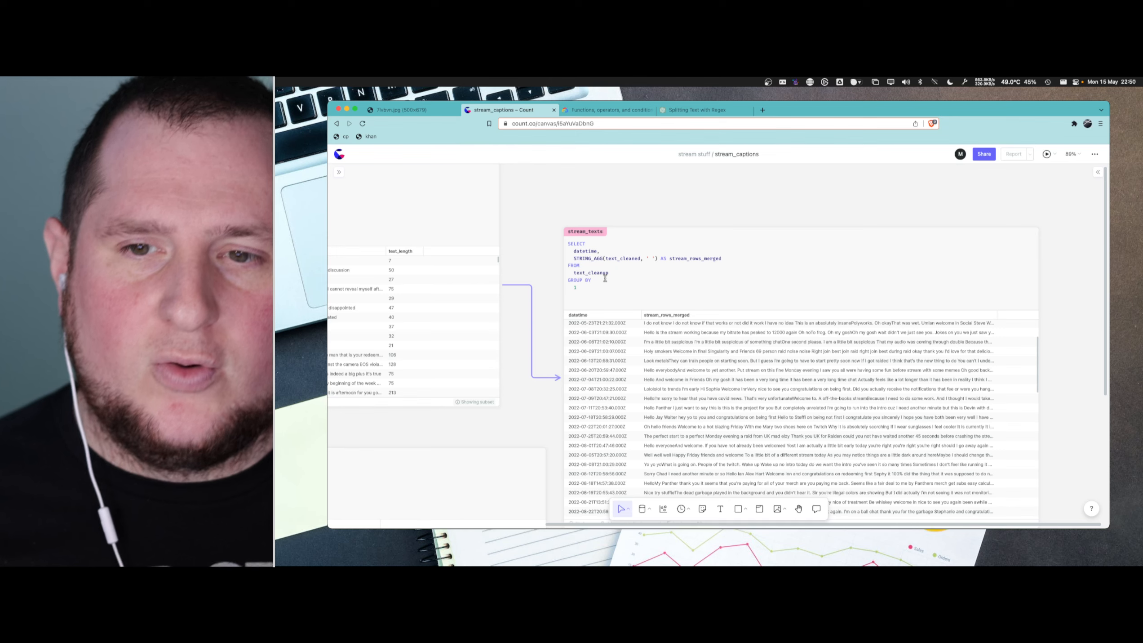
{"action": "double_click", "coordinate": [571, 243]}
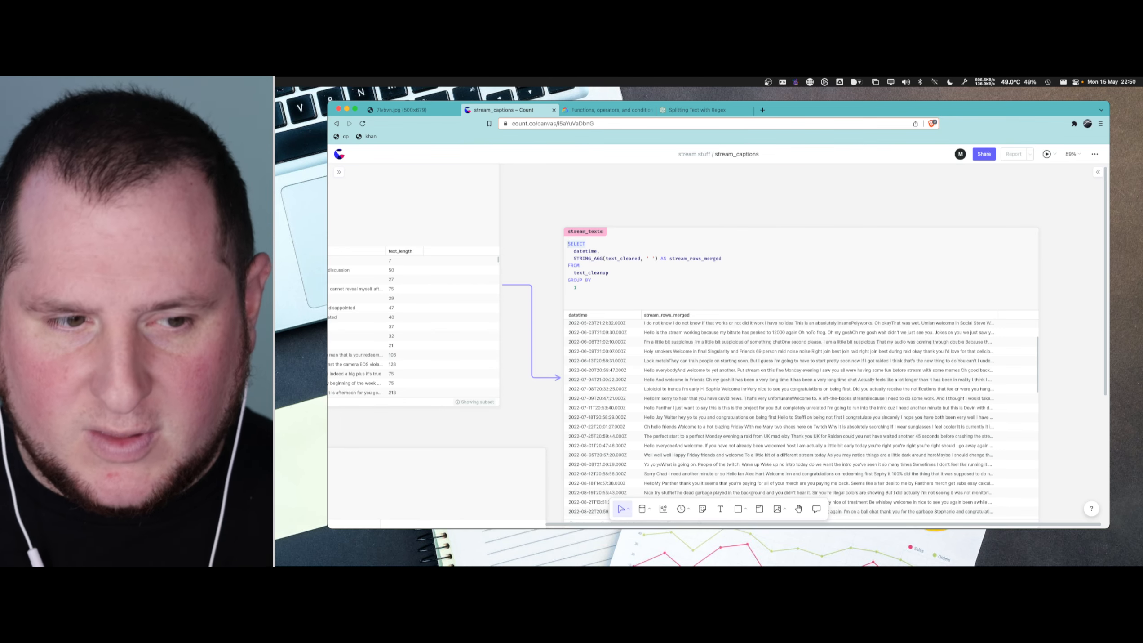
{"action": "key", "text": "Return"}
{"action": "key", "text": "Up"}
{"action": "type", "text": "WITH "}
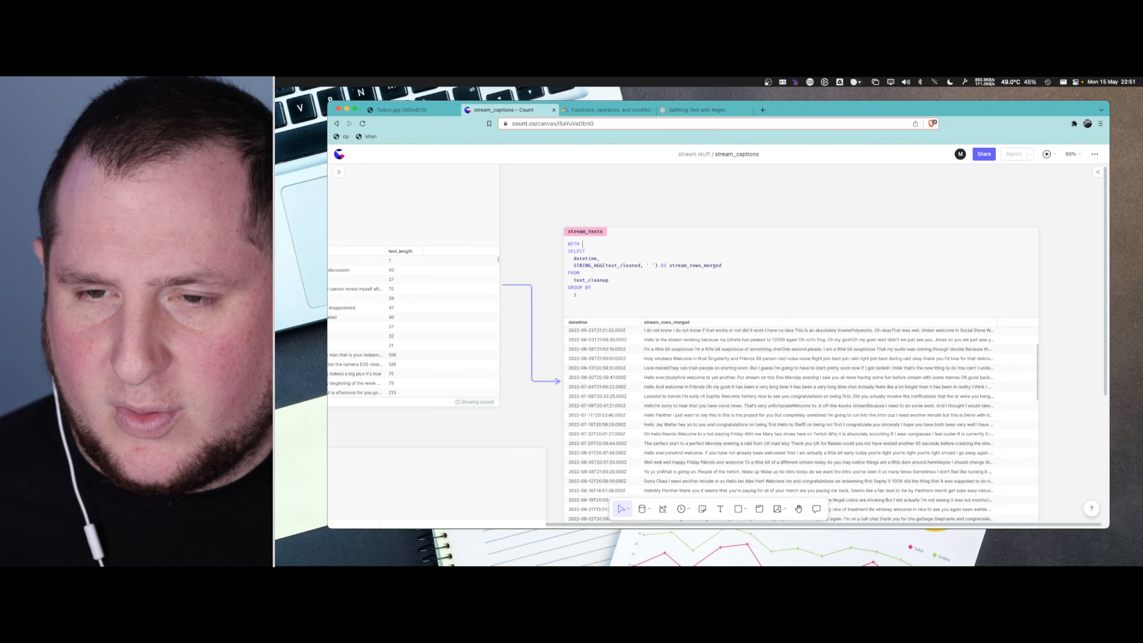
{"action": "type", "text": "base AS ("}
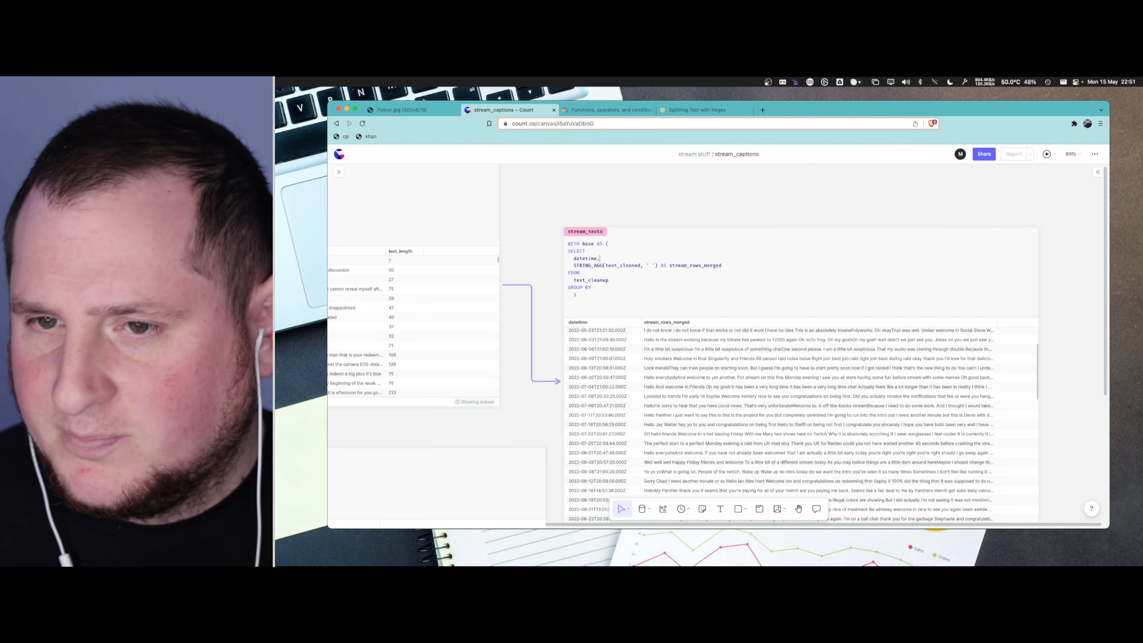
{"action": "key", "text": "Return"}
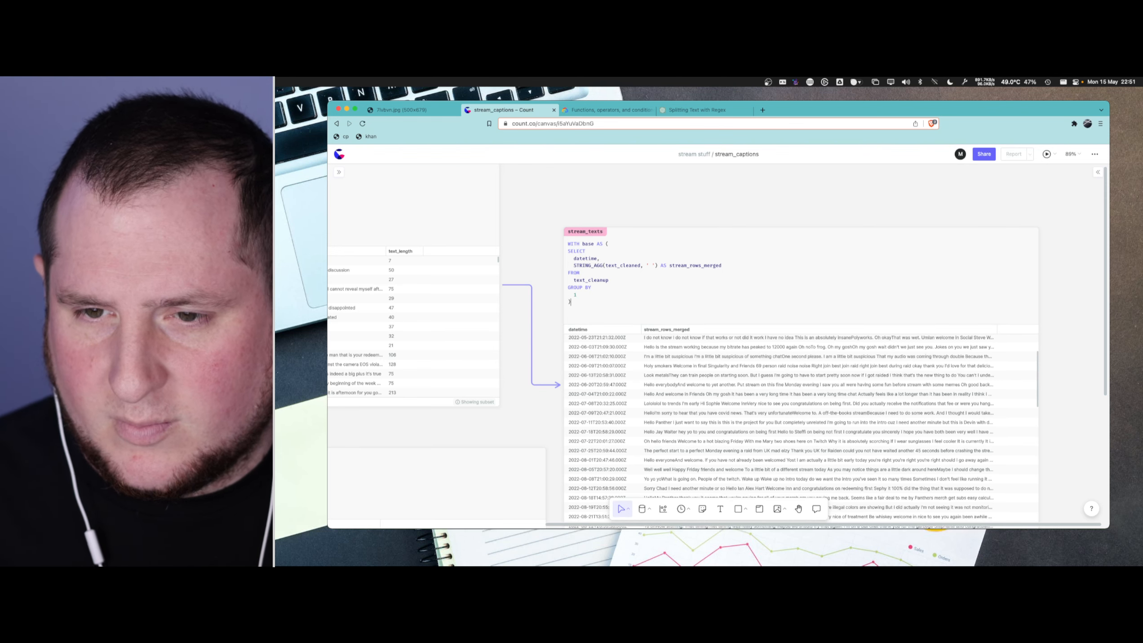
- Indent the SELECT query inside the base expression of stream_texts by one level
{"action": "key", "text": "shift+Down"}
{"action": "key", "text": "shift+Down"}
{"action": "key", "text": "shift+Down"}
{"action": "key", "text": "shift+Down"}
{"action": "key", "text": "shift+Down"}
{"action": "key", "text": "shift+Down"}
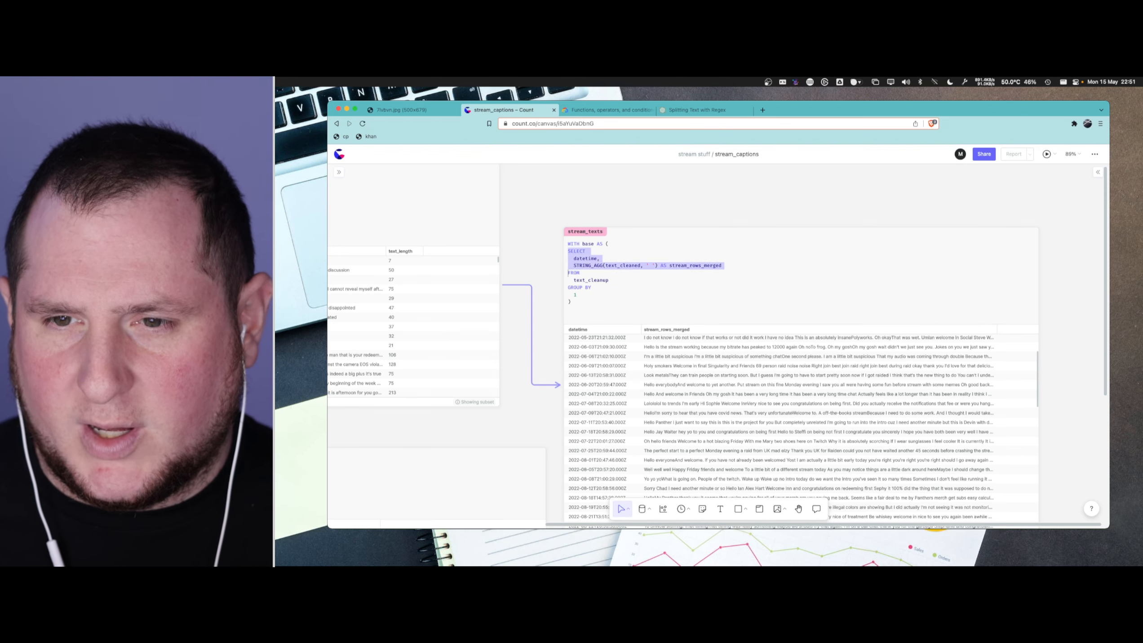
{"action": "key", "text": "Tab"}
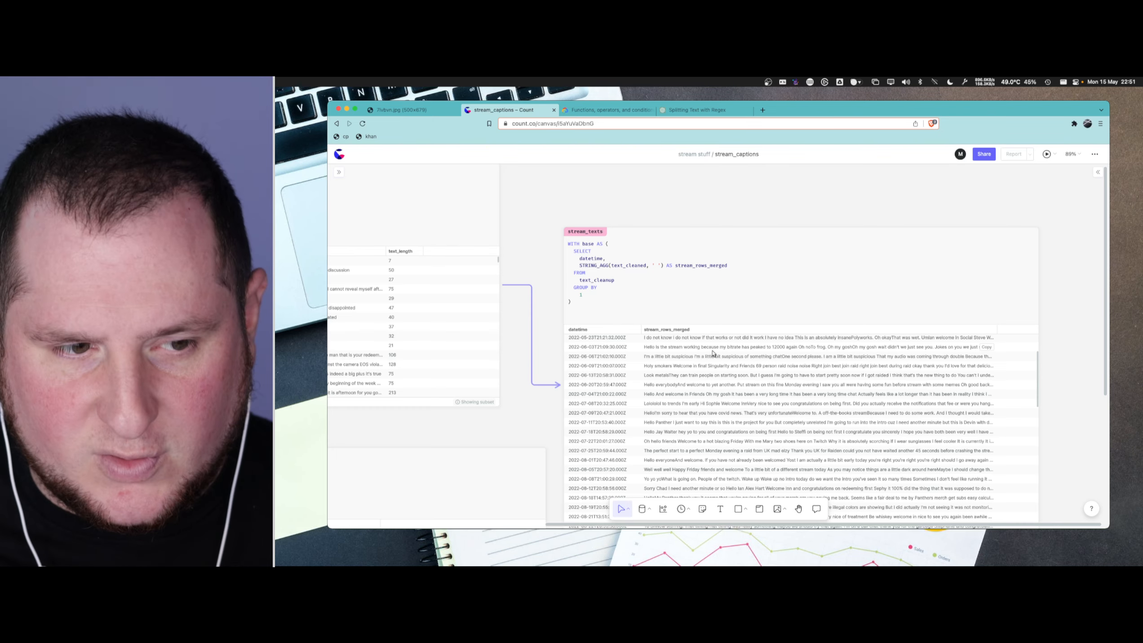
- Copy the REGEXP_EXTRACT_ALL line that produces text_arr from the row_words query
{"action": "scroll", "coordinate": [500, 330], "scroll_direction": "down", "scroll_amount": 5}
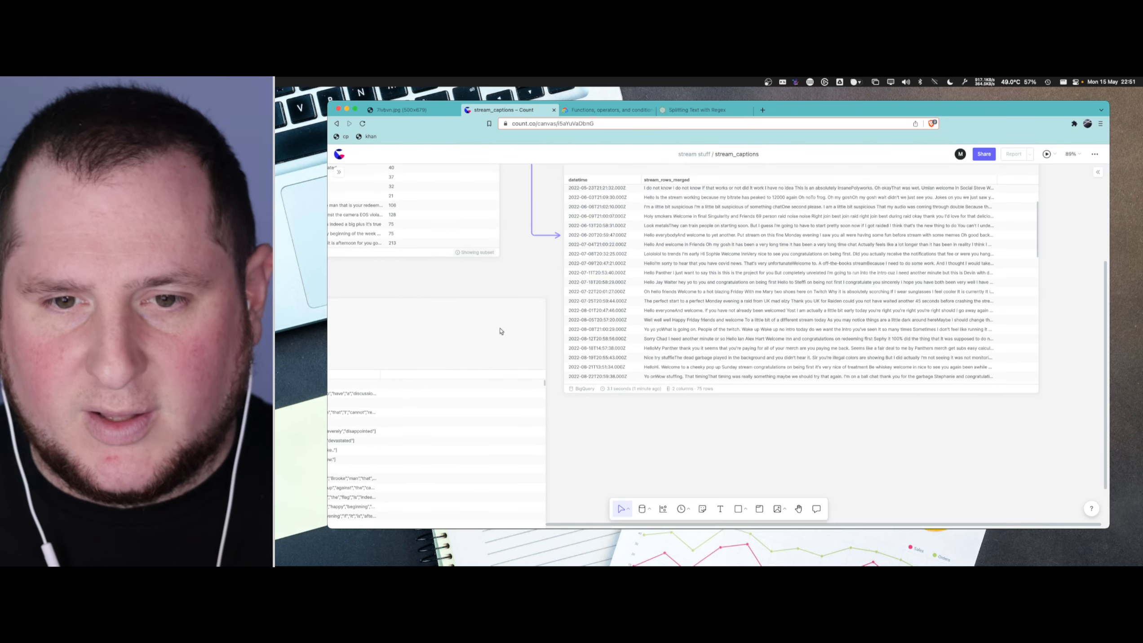
{"action": "scroll", "coordinate": [500, 329], "scroll_direction": "left", "scroll_amount": 8}
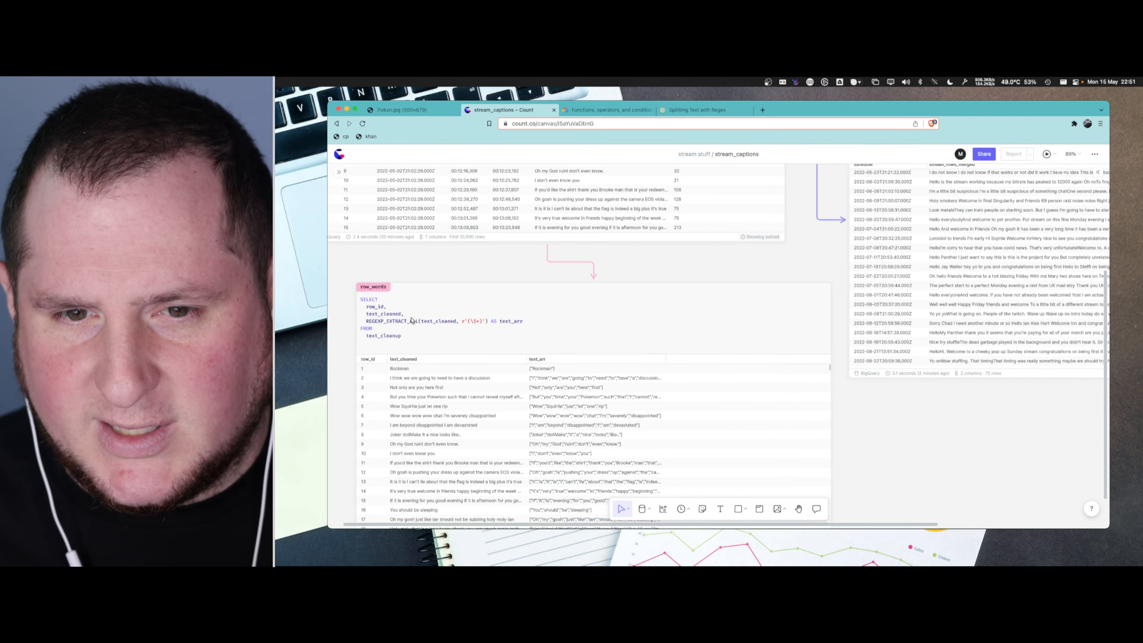
{"action": "left_click", "coordinate": [412, 320]}
{"action": "left_click", "coordinate": [409, 330]}
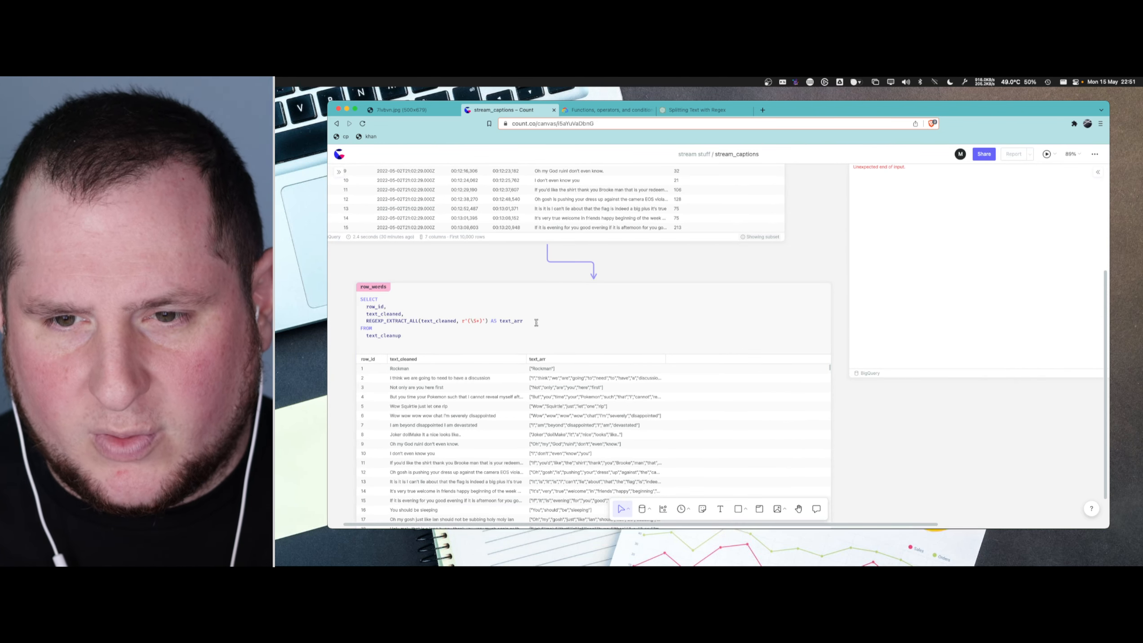
{"action": "left_click_drag", "start_coordinate": [537, 322], "coordinate": [373, 320]}
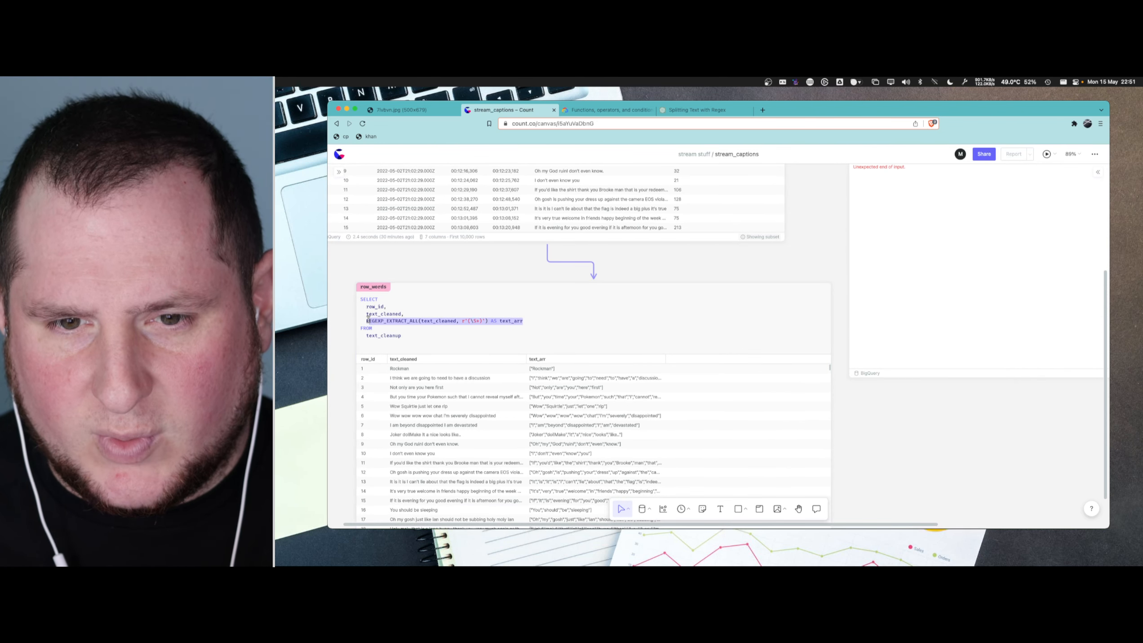
- Rename the stream_texts cell to stream_words
{"action": "scroll", "coordinate": [788, 289], "scroll_direction": "down", "scroll_amount": 5}
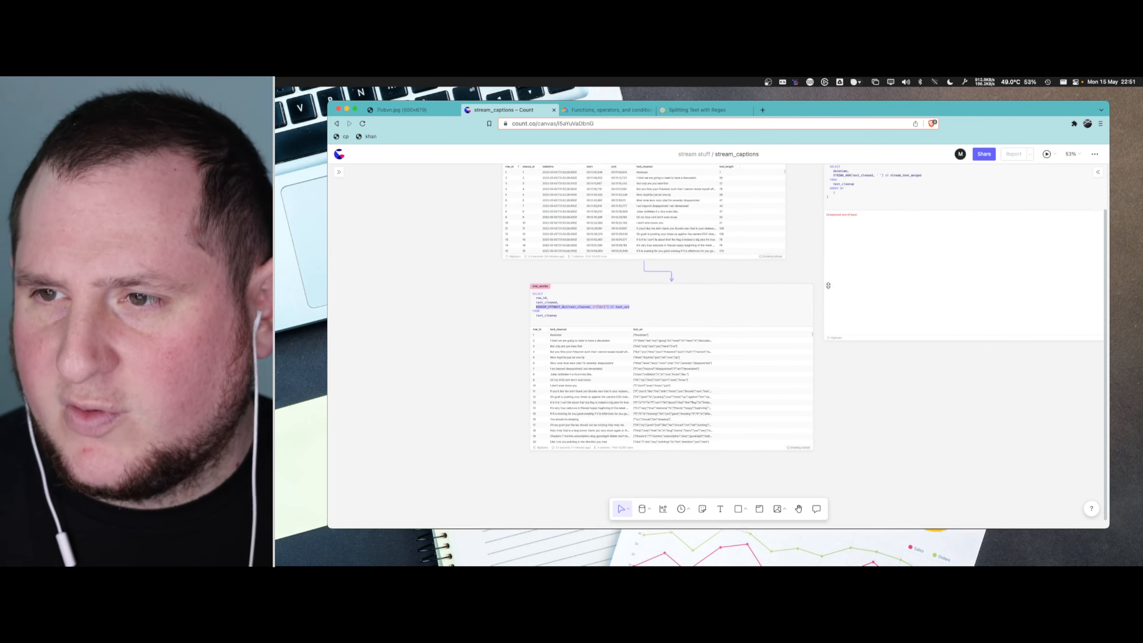
{"action": "scroll", "coordinate": [828, 286], "scroll_direction": "up", "scroll_amount": 3}
{"action": "scroll", "coordinate": [850, 287], "scroll_direction": "right", "scroll_amount": 4}
{"action": "scroll", "coordinate": [638, 289], "scroll_direction": "up", "scroll_amount": 10}
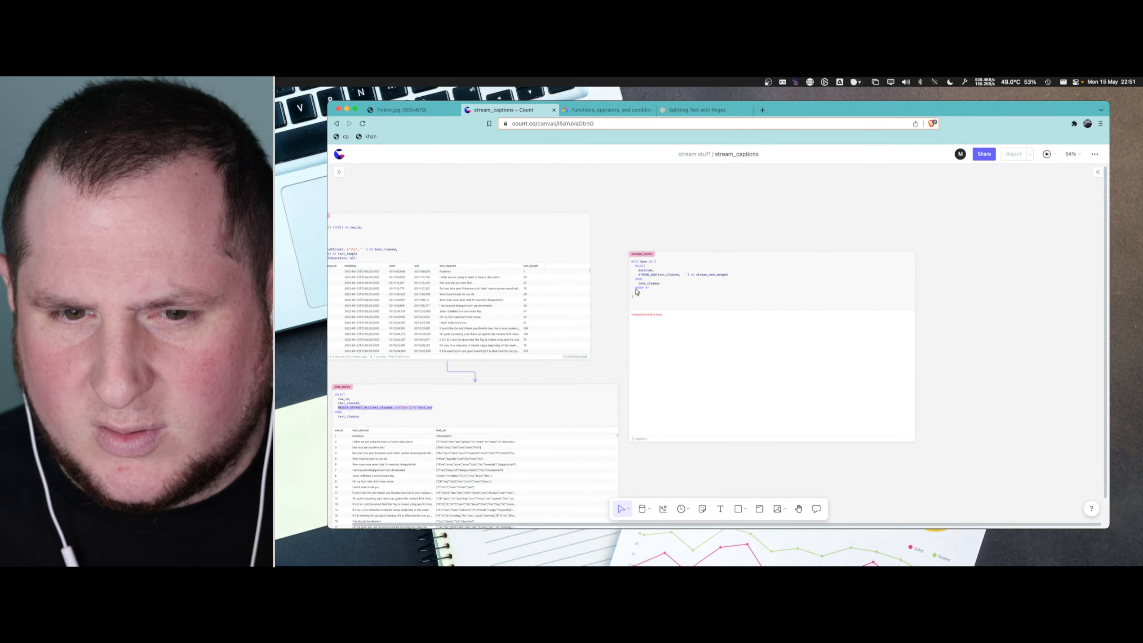
{"action": "left_click", "coordinate": [675, 184]}
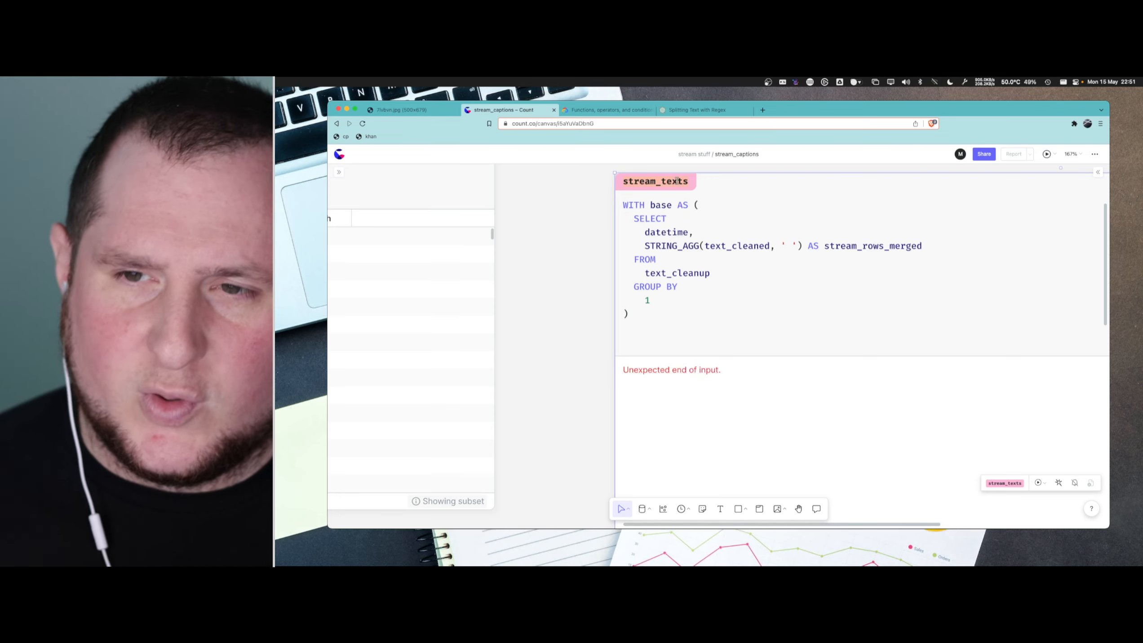
{"action": "key", "text": "BackSpace"}
{"action": "key", "text": "BackSpace"}
{"action": "key", "text": "BackSpace"}
{"action": "key", "text": "BackSpace"}
{"action": "key", "text": "BackSpace"}
{"action": "type", "text": "words"}
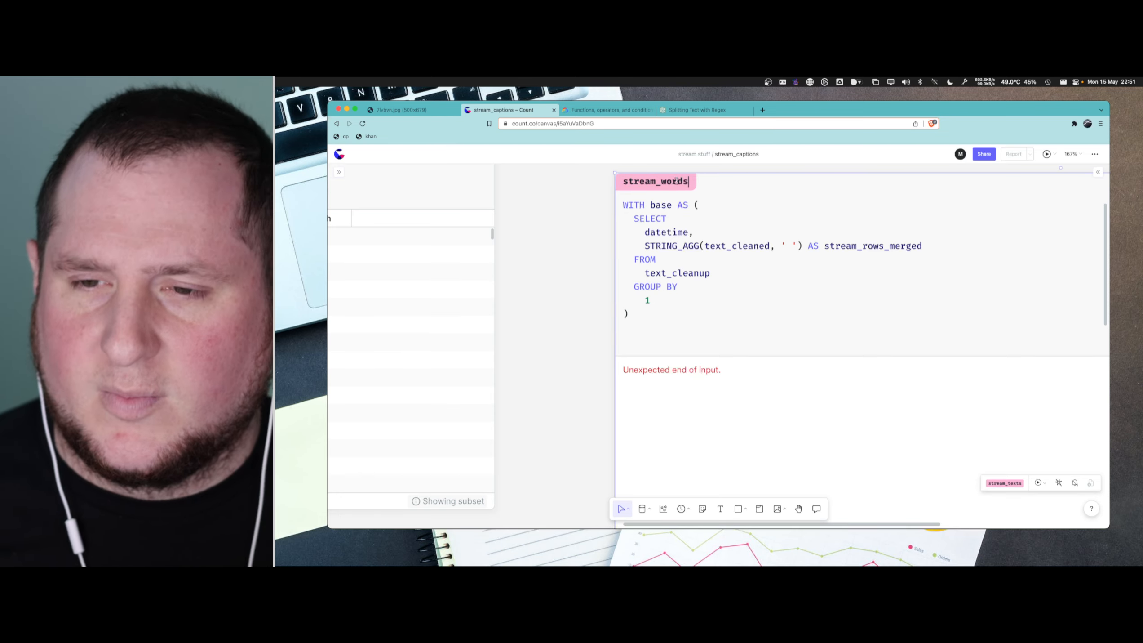
- Add a SELECT below the base expression in stream_words with the copied REGEXP_EXTRACT_ALL line pasted and indented under it
{"action": "left_click", "coordinate": [656, 321]}
{"action": "type", "text": "REGEXP_EXTRACT_ALL(text_cleaned, r'(\\S+)') AS text_arr"}
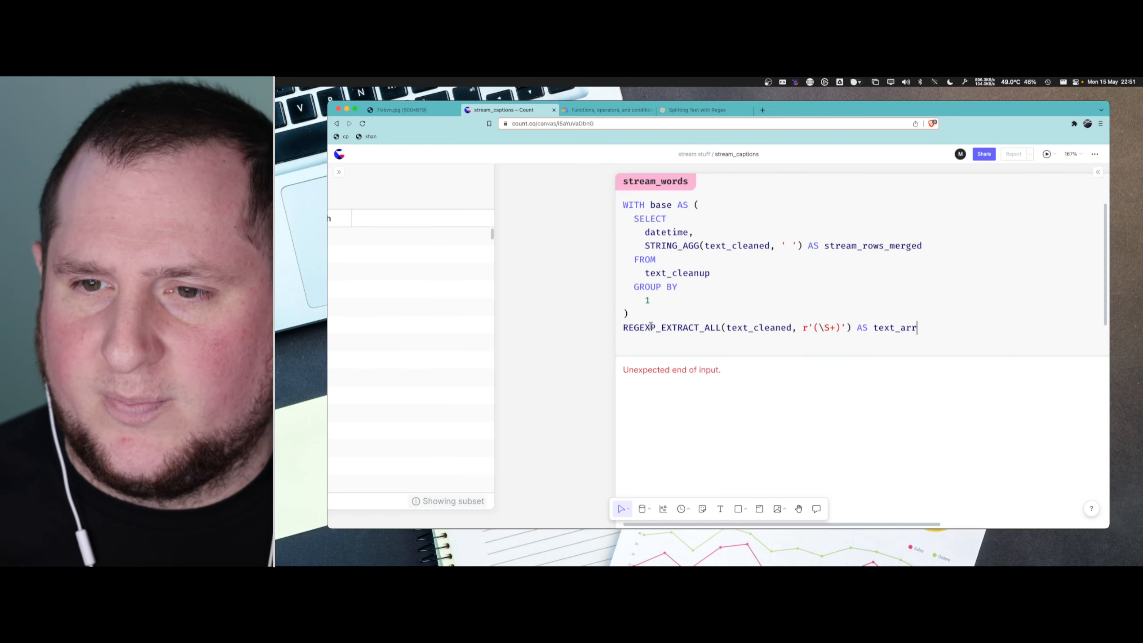
{"action": "left_click", "coordinate": [623, 328]}
{"action": "key", "text": "Return"}
{"action": "type", "text": "SELECT"}
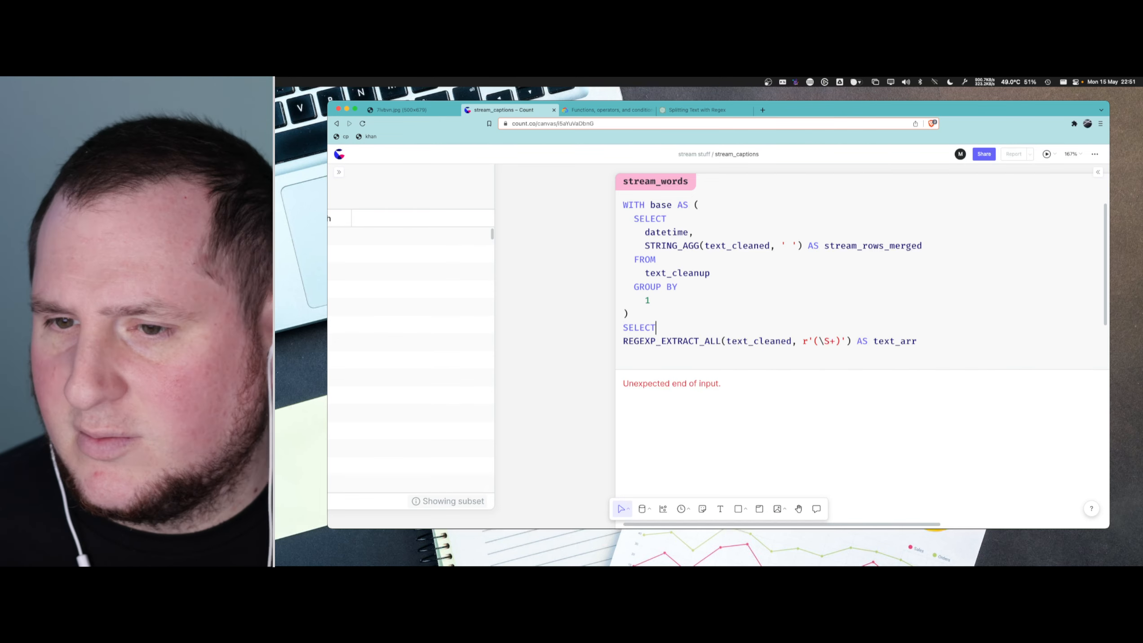
{"action": "key", "text": "Return"}
{"action": "key", "text": "Delete"}
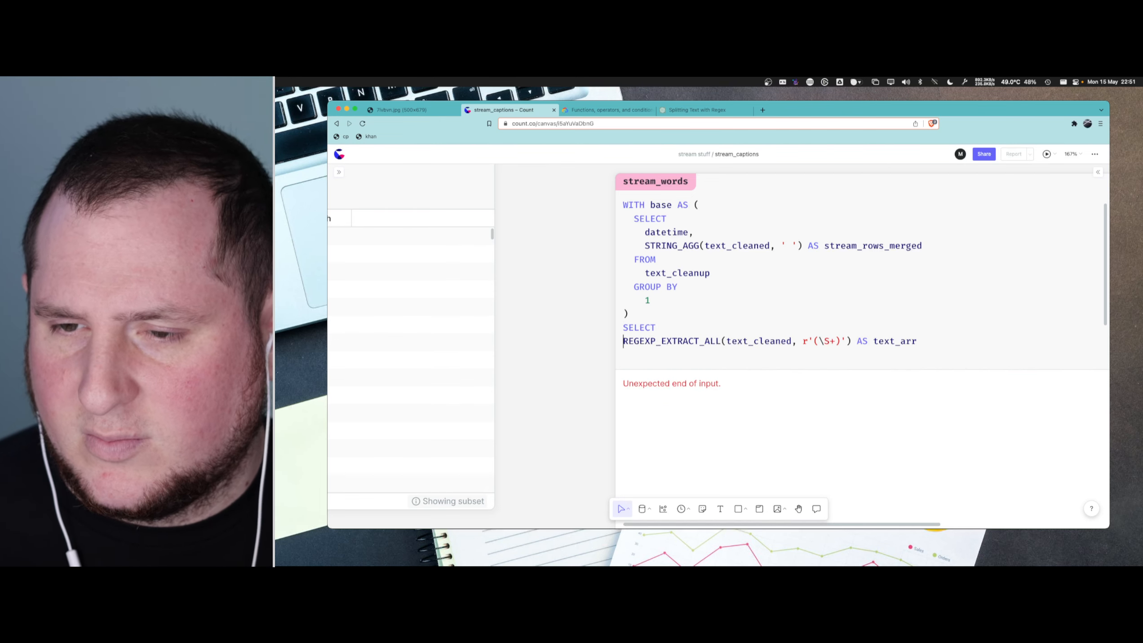
{"action": "key", "text": "Tab"}
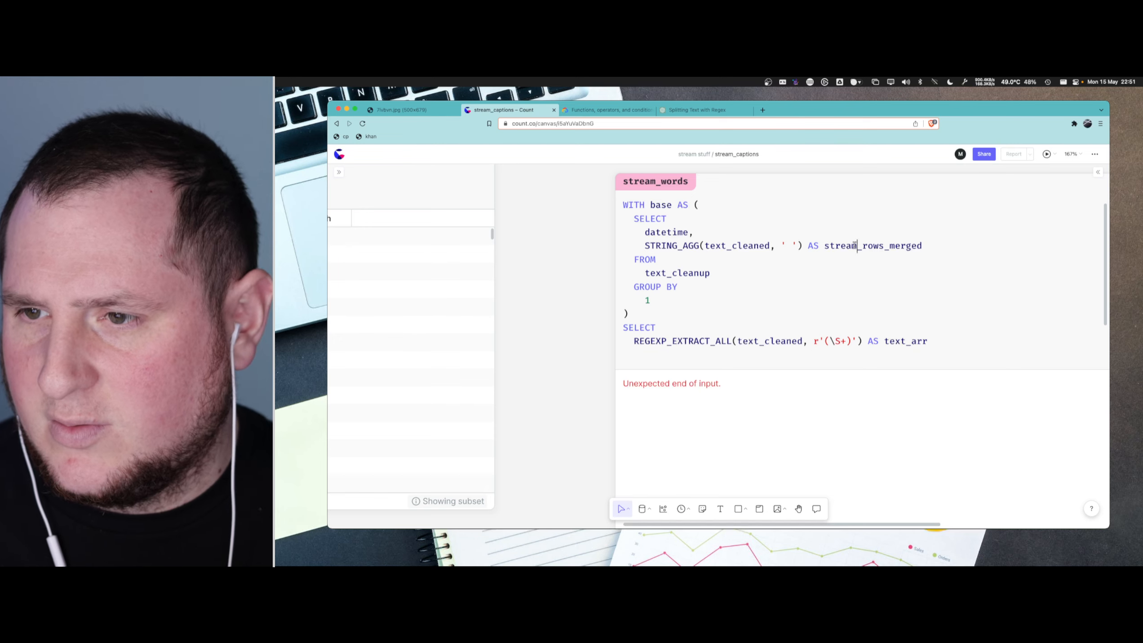
- Replace text_cleaned with stream_rows_merged as the input of REGEXP_EXTRACT_ALL in the stream_words query
{"action": "double_click", "coordinate": [856, 247]}
{"action": "key", "text": "super+c"}
{"action": "double_click", "coordinate": [770, 341]}
{"action": "key", "text": "super+v"}
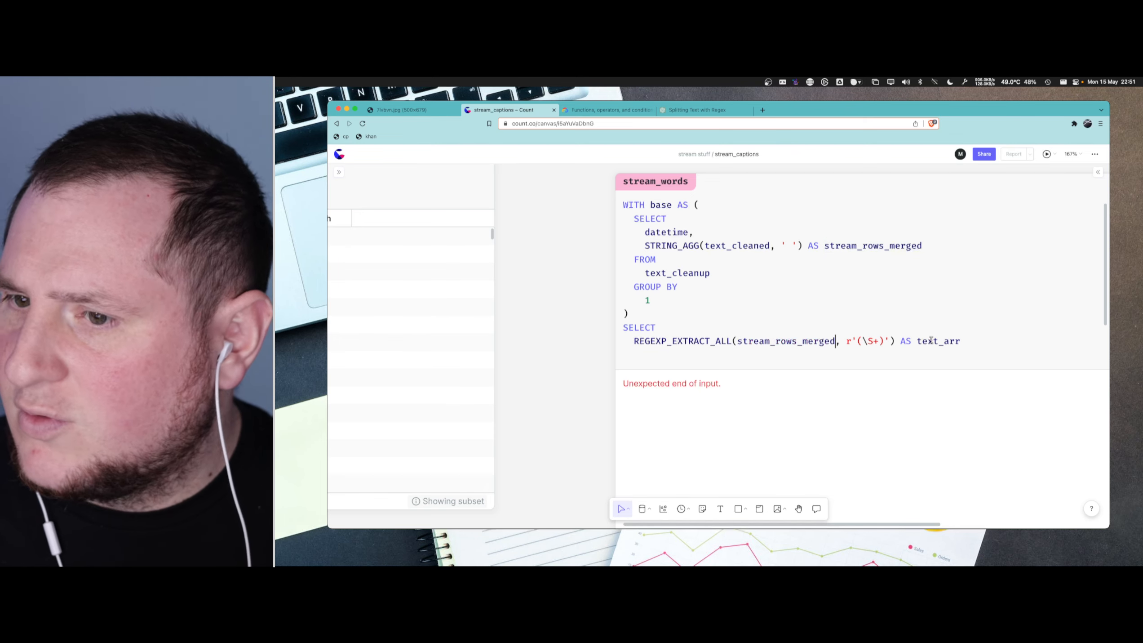
- Complete the stream_words query with FROM base, run it and view the resulting word arrays
{"action": "left_click", "coordinate": [972, 340]}
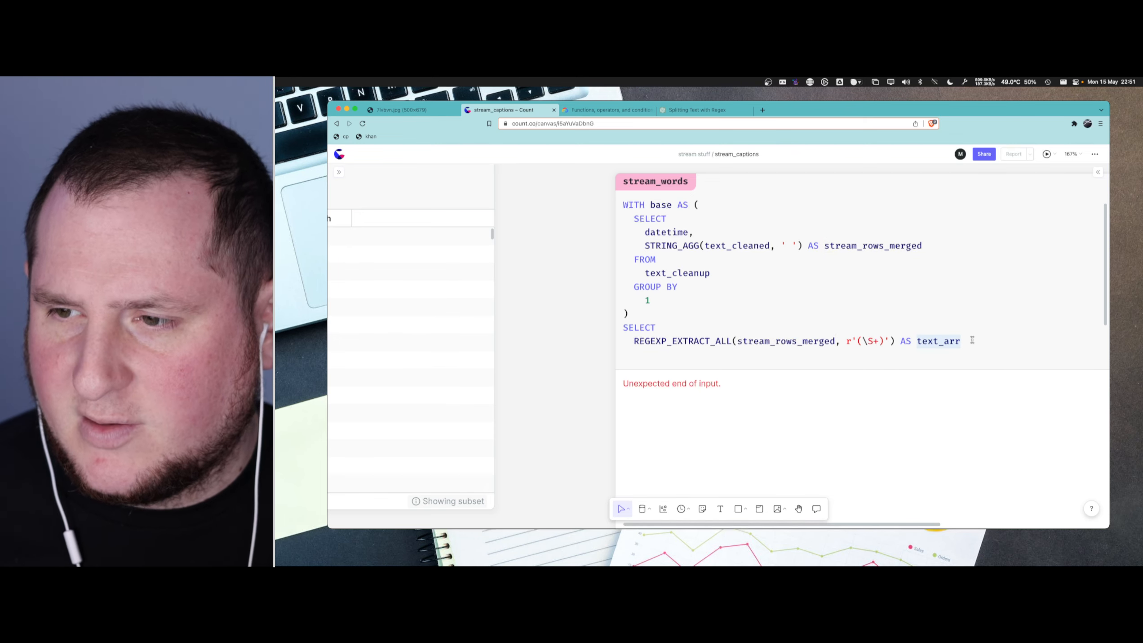
{"action": "key", "text": "Return"}
{"action": "type", "text": "FROM"}
{"action": "key", "text": "Return"}
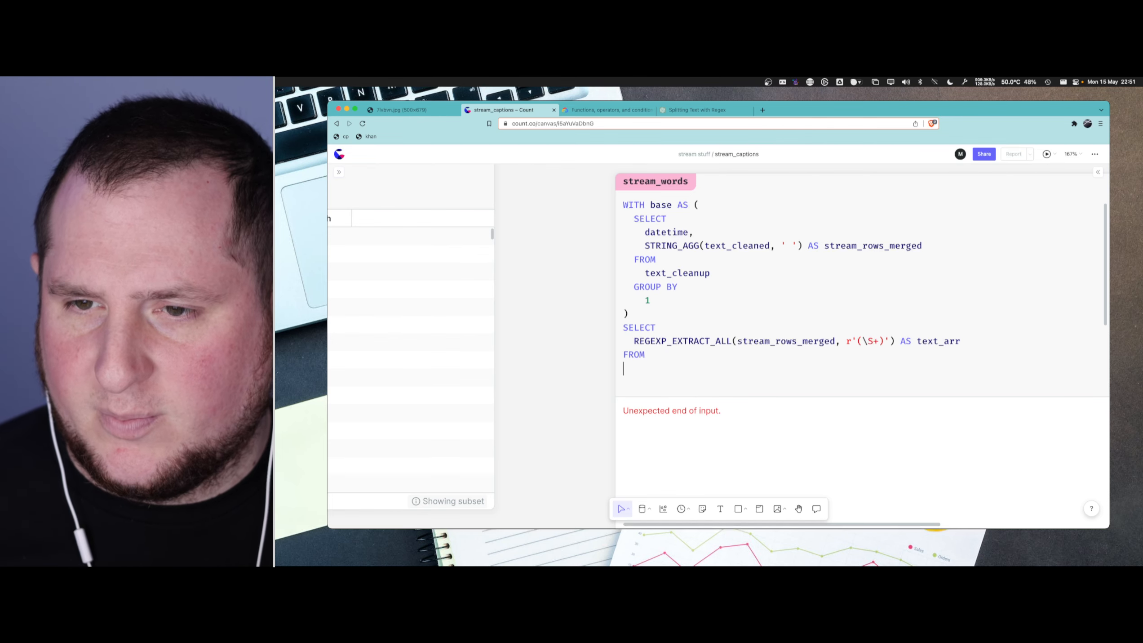
{"action": "type", "text": "base"}
{"action": "key", "text": "Escape"}
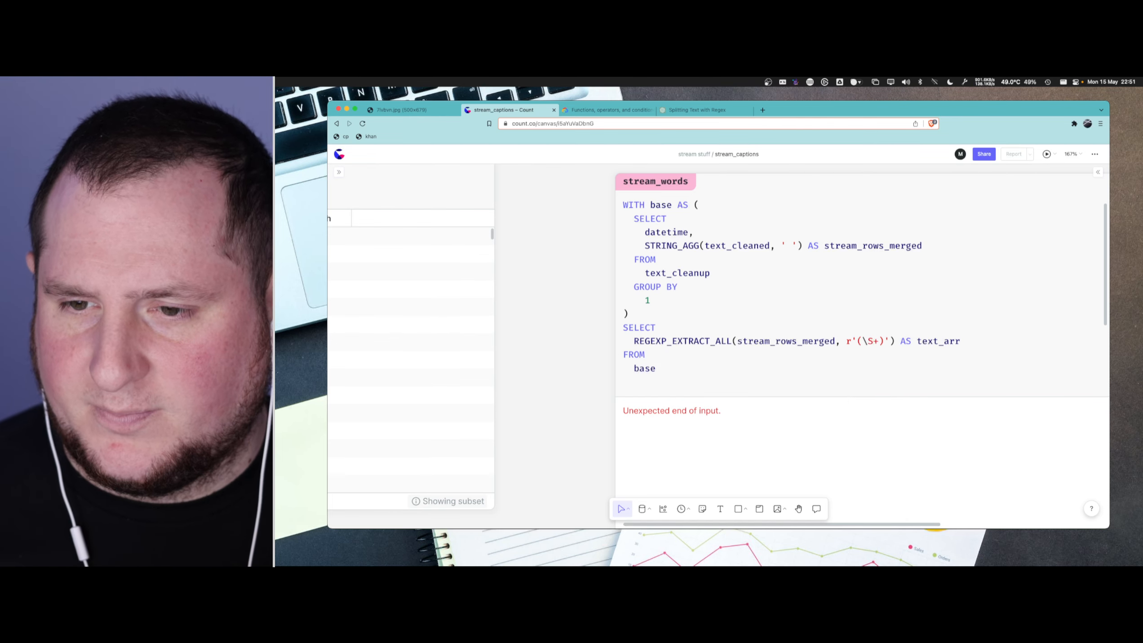
{"action": "key", "text": "super+Return"}
{"action": "scroll", "coordinate": [975, 344], "scroll_direction": "down", "scroll_amount": 6}
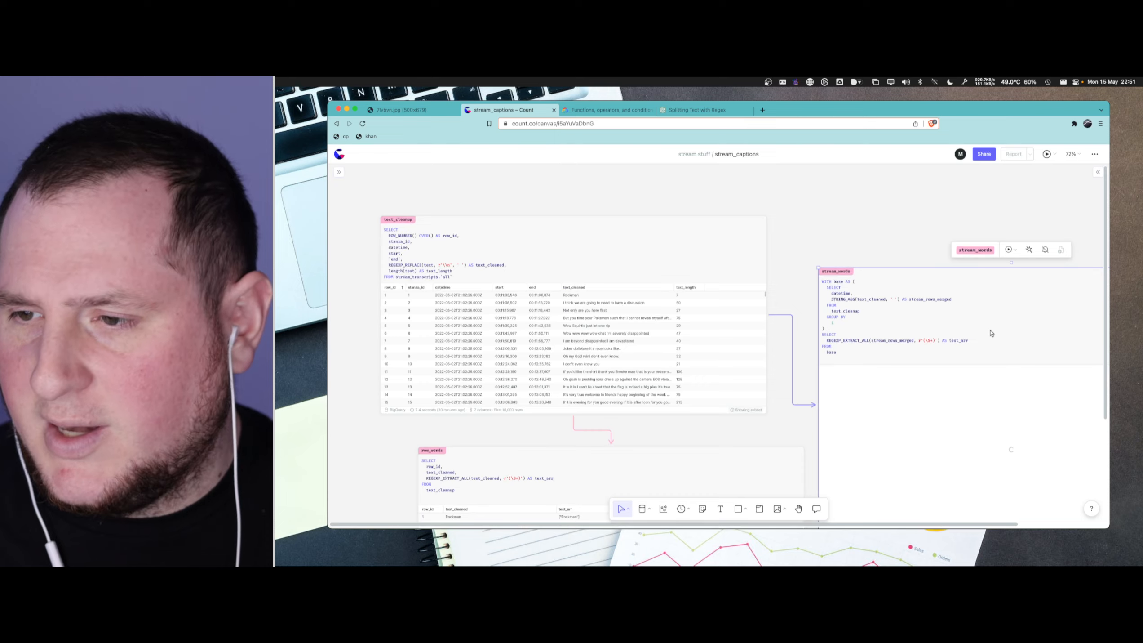
{"action": "scroll", "coordinate": [936, 331], "scroll_direction": "right", "scroll_amount": 5}
{"action": "scroll", "coordinate": [712, 334], "scroll_direction": "down", "scroll_amount": 4}
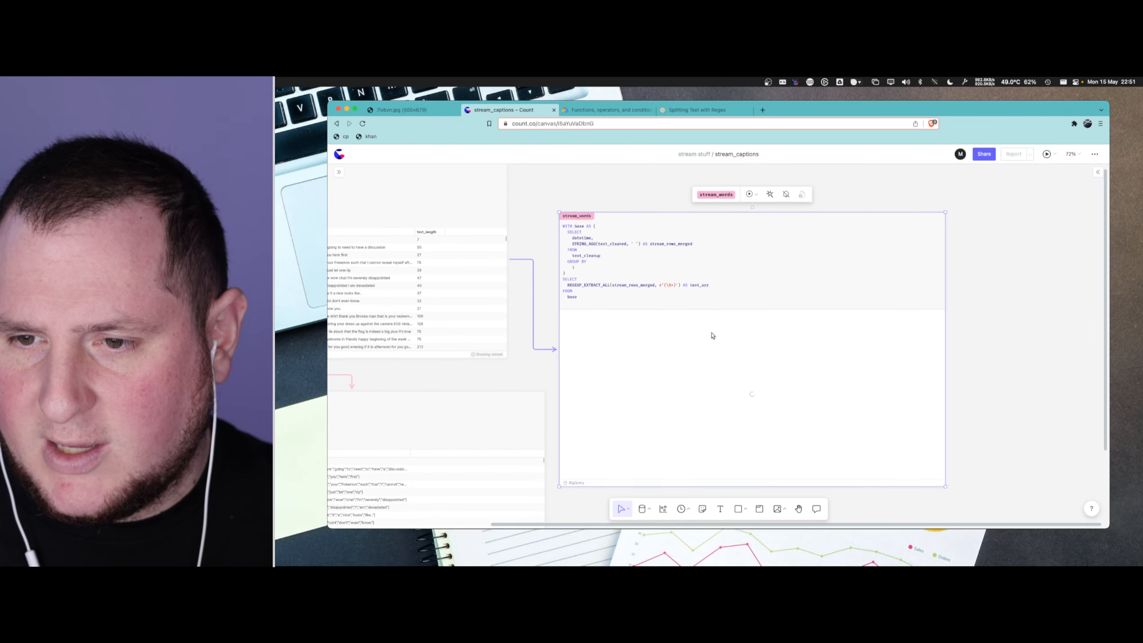
{"action": "scroll", "coordinate": [663, 316], "scroll_direction": "up", "scroll_amount": 6}
{"action": "scroll", "coordinate": [663, 316], "scroll_direction": "down", "scroll_amount": 2}
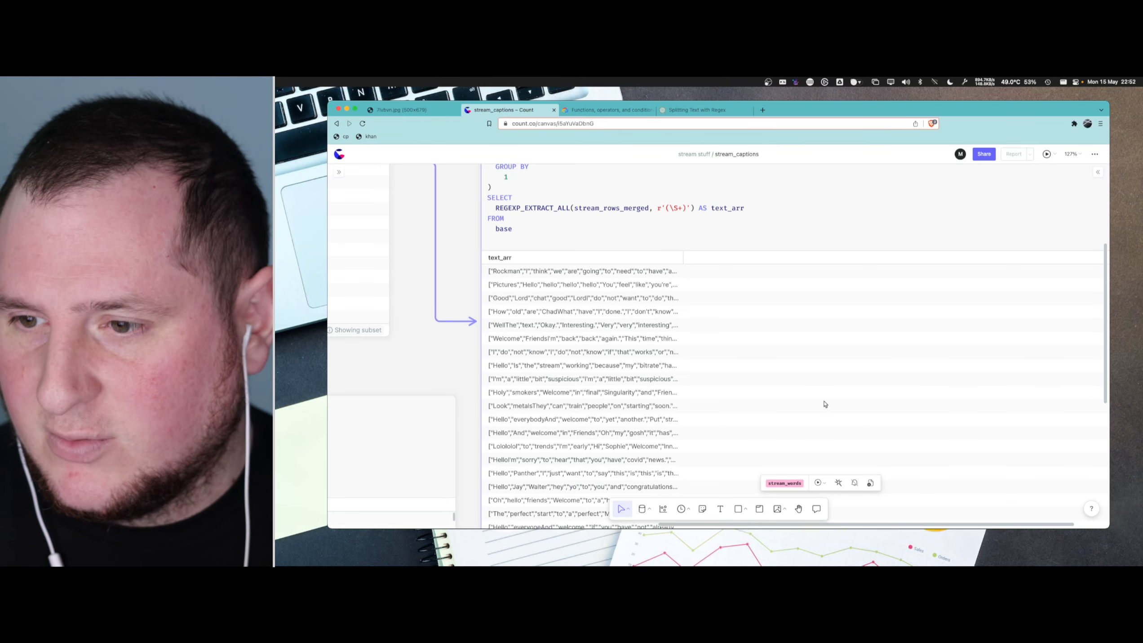
- Add datetime as the first column of the final SELECT in stream_words and rerun the query
{"action": "scroll", "coordinate": [562, 293], "scroll_direction": "up", "scroll_amount": 5}
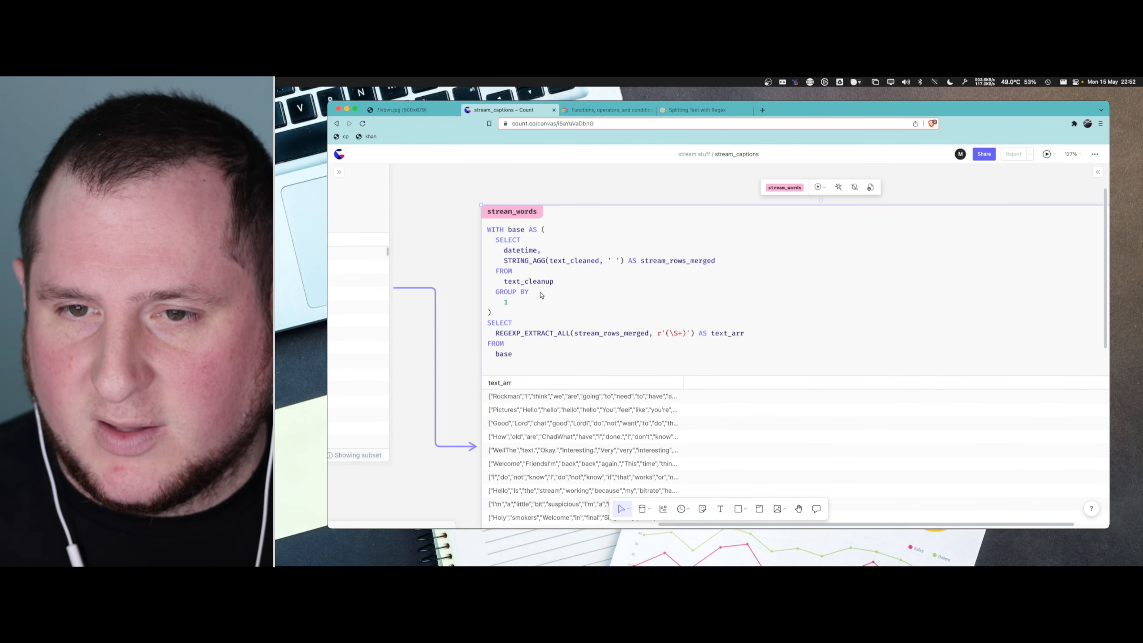
{"action": "left_click", "coordinate": [535, 322]}
{"action": "key", "text": "Return"}
{"action": "type", "text": "dat"}
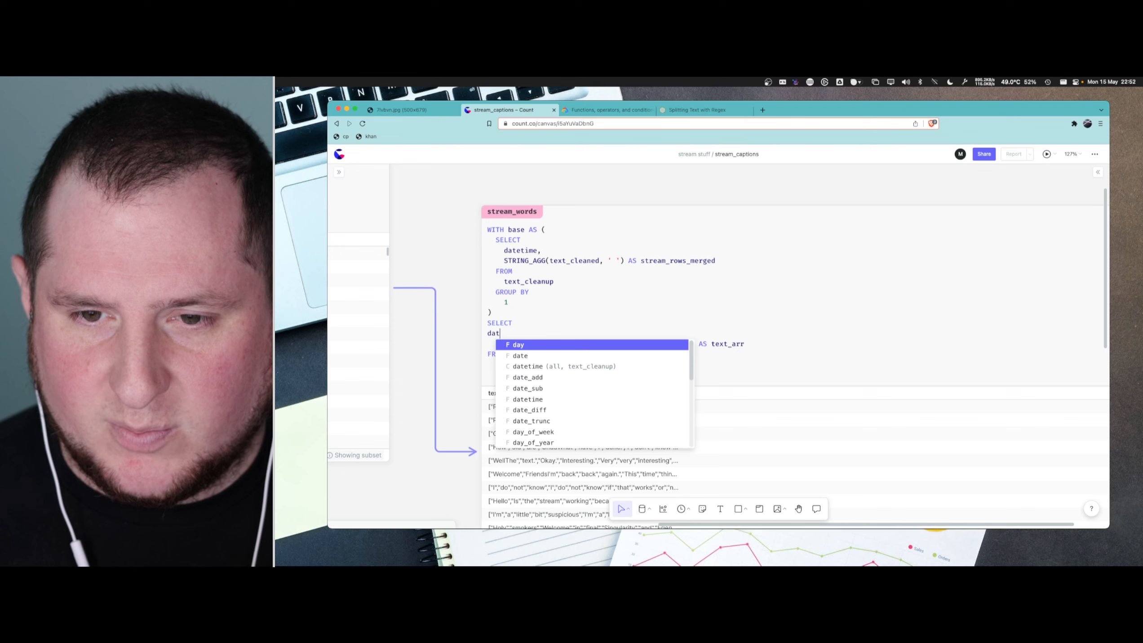
{"action": "type", "text": "etime,"}
{"action": "key", "text": "Home"}
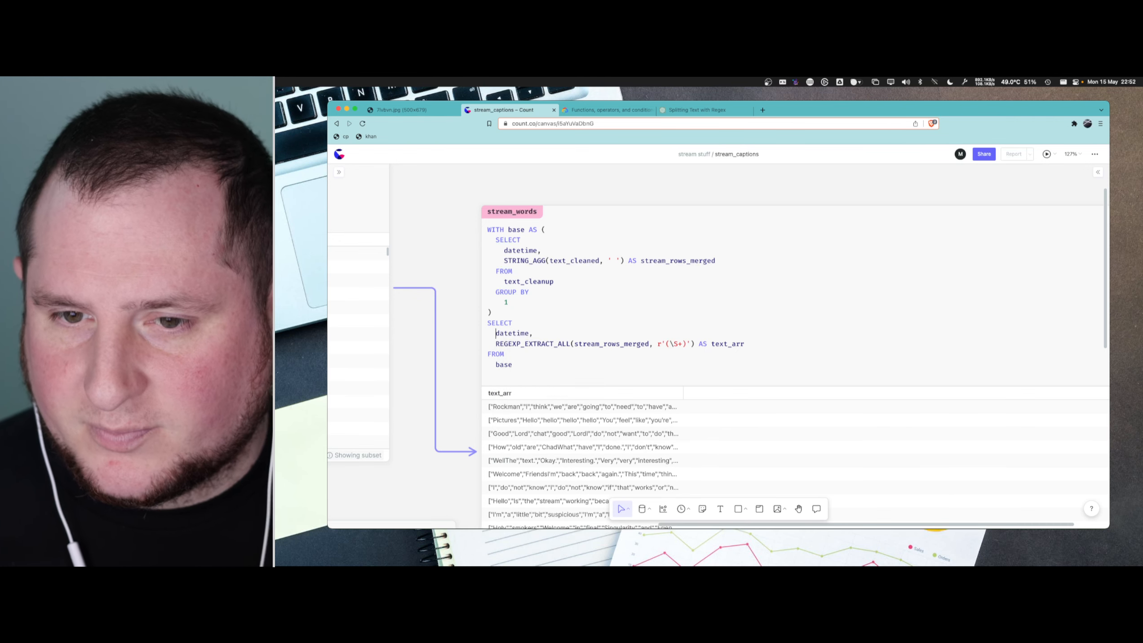
{"action": "key", "text": "super+Return"}
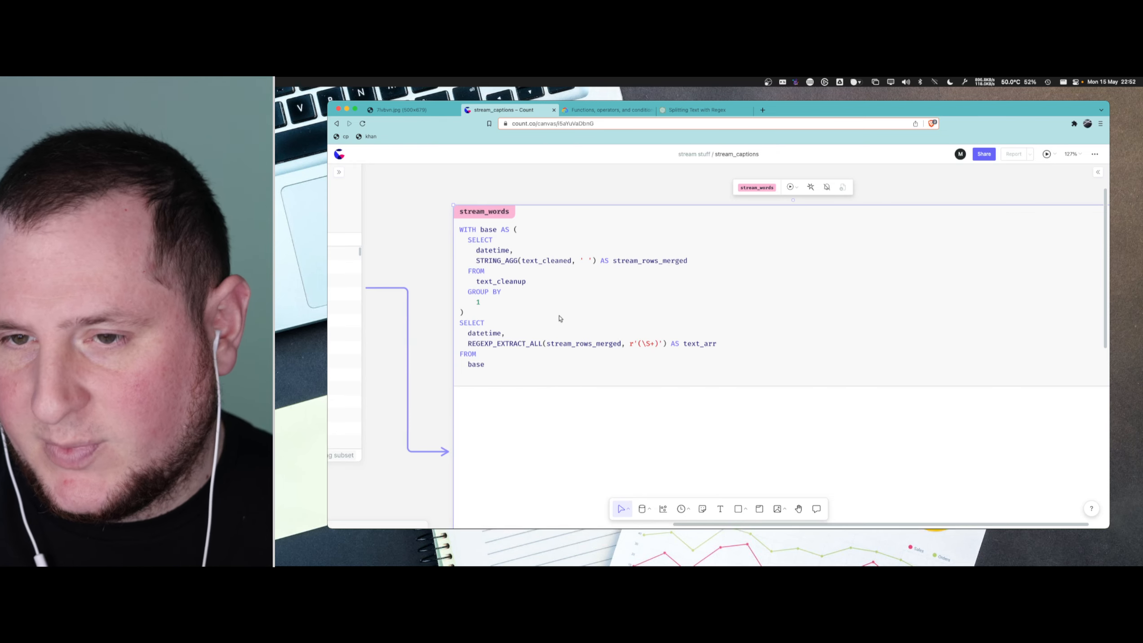
- Examine the datetime and text_arr rows in the stream_words results down to the most recent streams
{"action": "scroll", "coordinate": [561, 319], "scroll_direction": "left", "scroll_amount": 6}
{"action": "scroll", "coordinate": [931, 314], "scroll_direction": "down", "scroll_amount": 5}
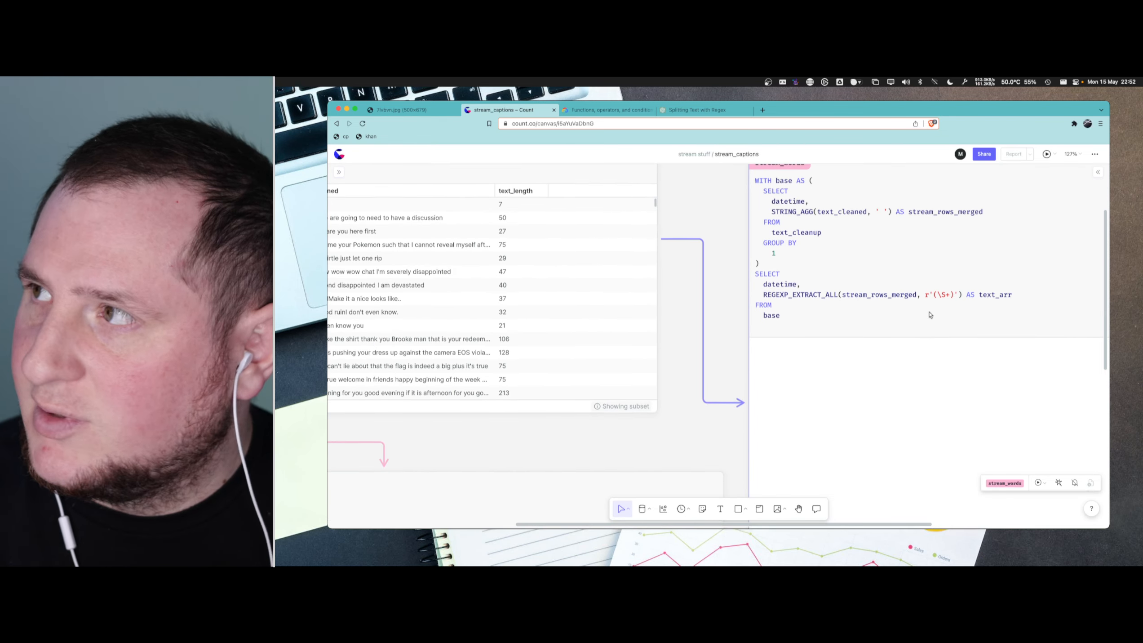
{"action": "scroll", "coordinate": [938, 312], "scroll_direction": "down", "scroll_amount": 3}
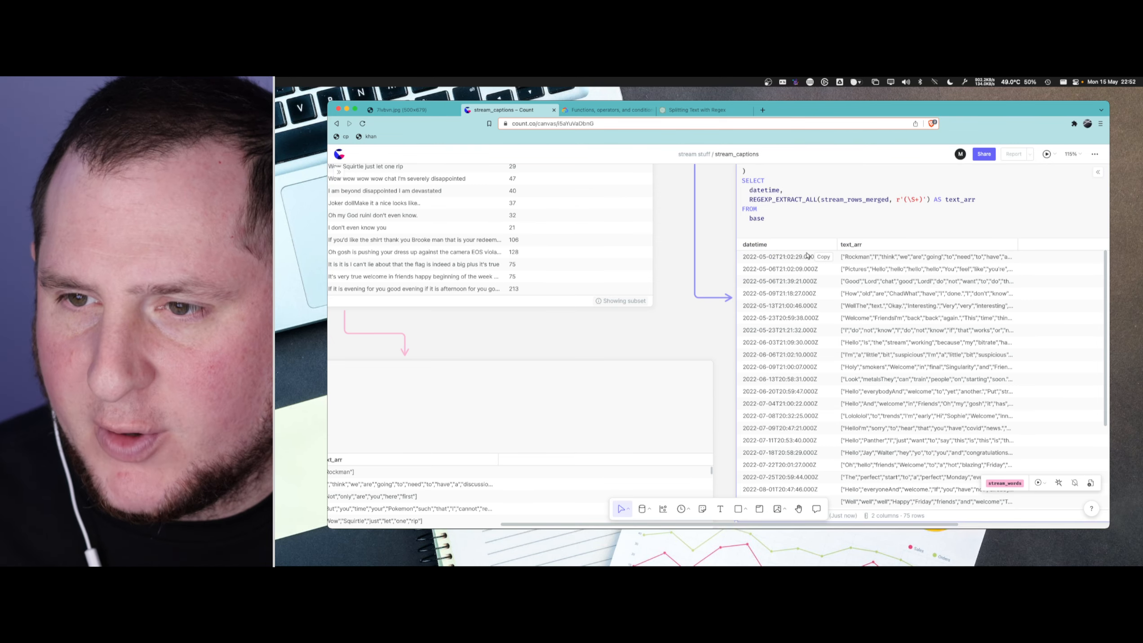
{"action": "scroll", "coordinate": [802, 268], "scroll_direction": "down", "scroll_amount": 5}
{"action": "scroll", "coordinate": [814, 308], "scroll_direction": "down", "scroll_amount": 5}
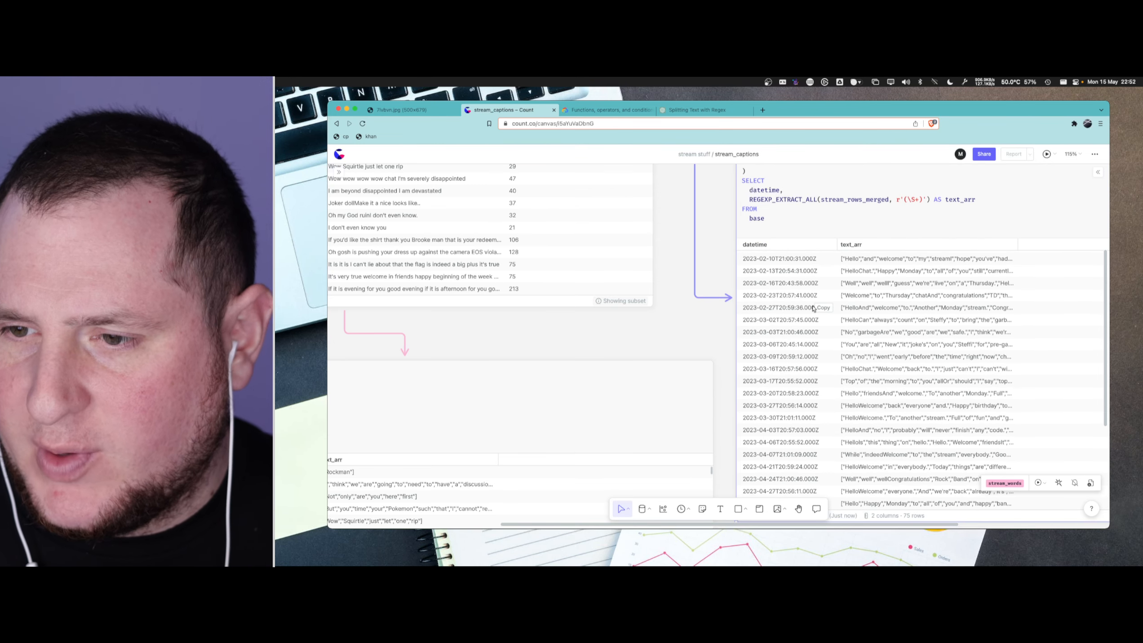
{"action": "scroll", "coordinate": [899, 225], "scroll_direction": "down", "scroll_amount": 1}
{"action": "scroll", "coordinate": [927, 211], "scroll_direction": "down", "scroll_amount": 2}
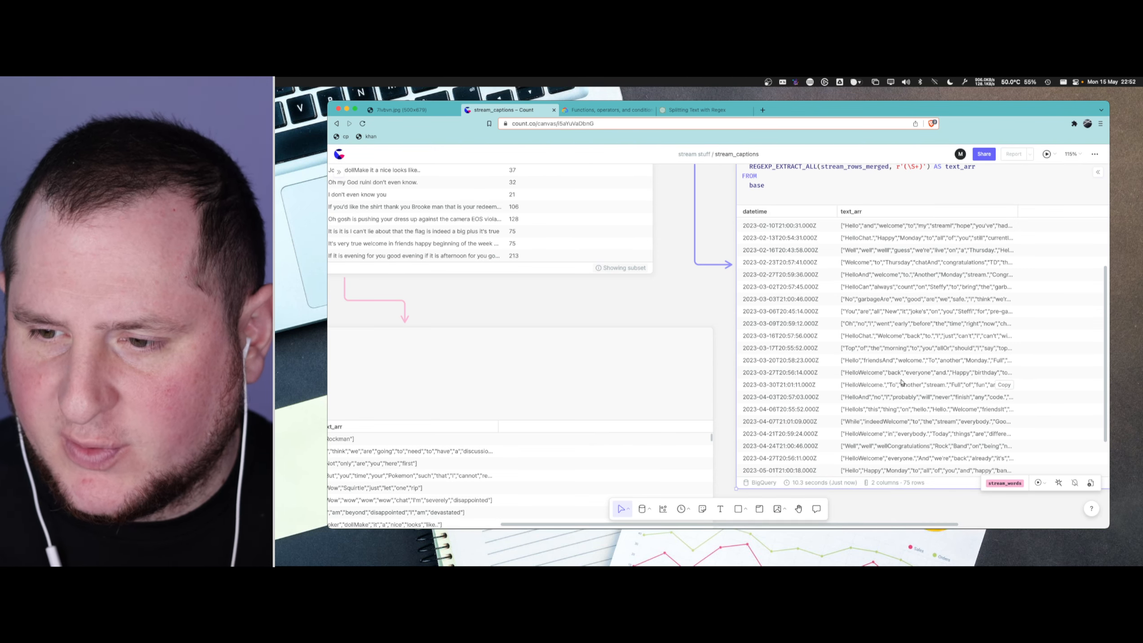
- Widen the text_arr column of the stream_words results so more words of each array show
{"action": "scroll", "coordinate": [918, 306], "scroll_direction": "up", "scroll_amount": 6}
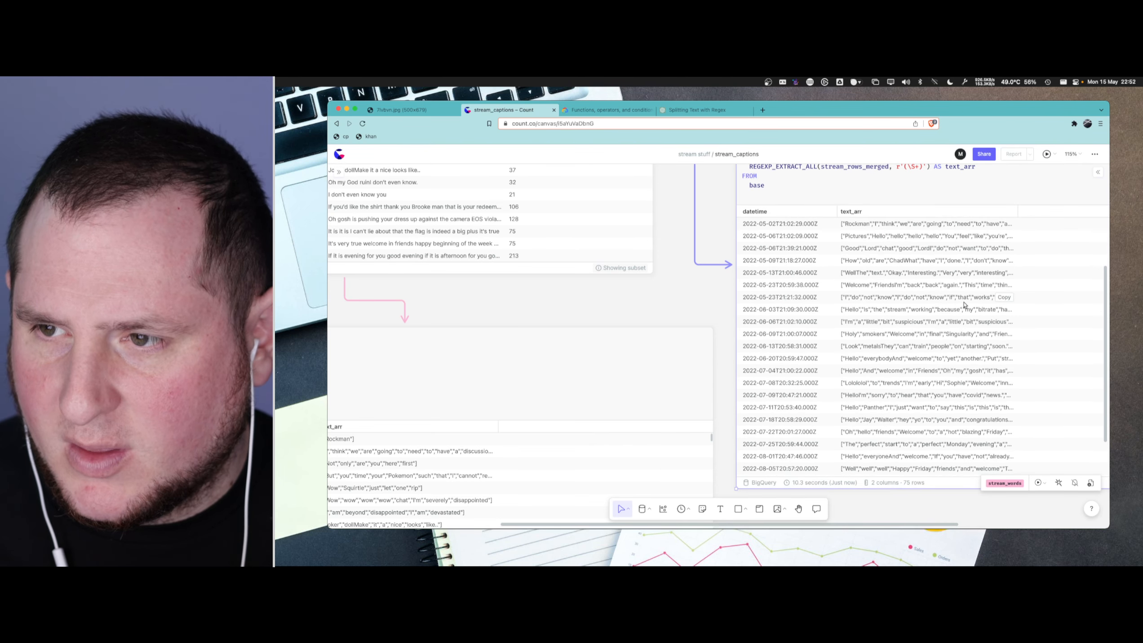
{"action": "scroll", "coordinate": [702, 300], "scroll_direction": "right", "scroll_amount": 5}
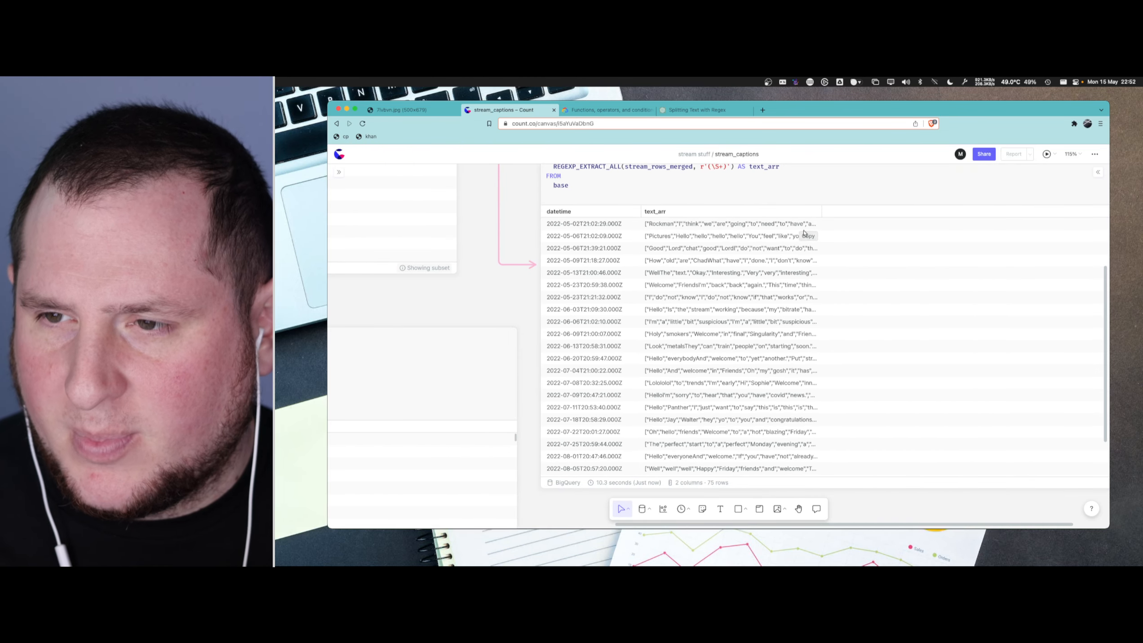
{"action": "left_click_drag", "start_coordinate": [826, 212], "coordinate": [1052, 202]}
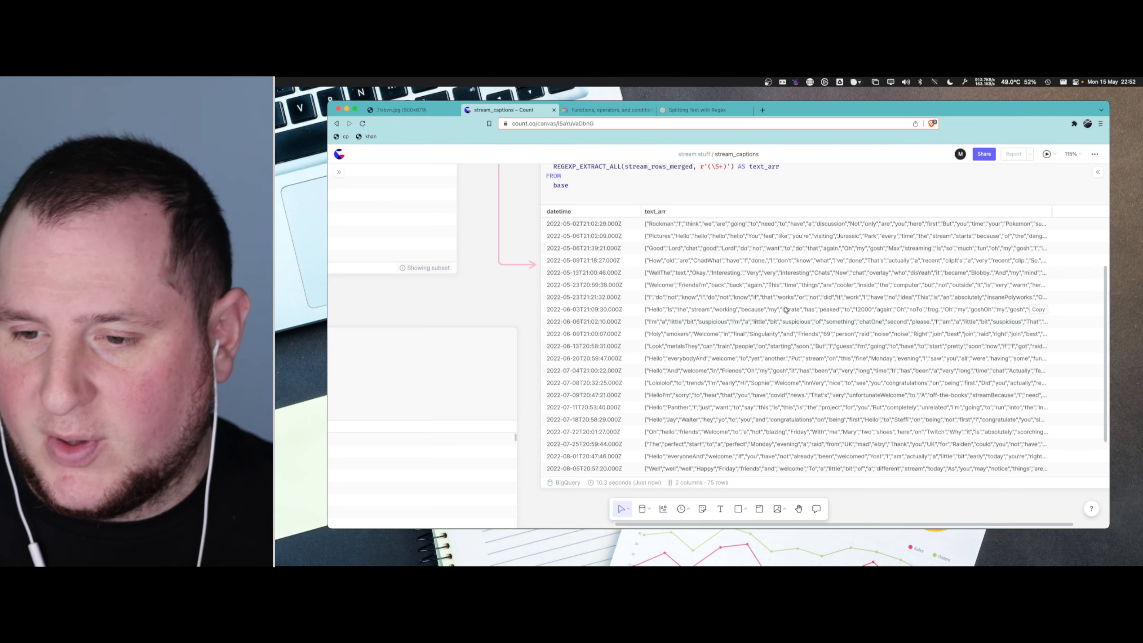
- Insert blank lines between the base CTE and the final SELECT in stream_words to make room for another CTE
{"action": "scroll", "coordinate": [740, 320], "scroll_direction": "up", "scroll_amount": 4}
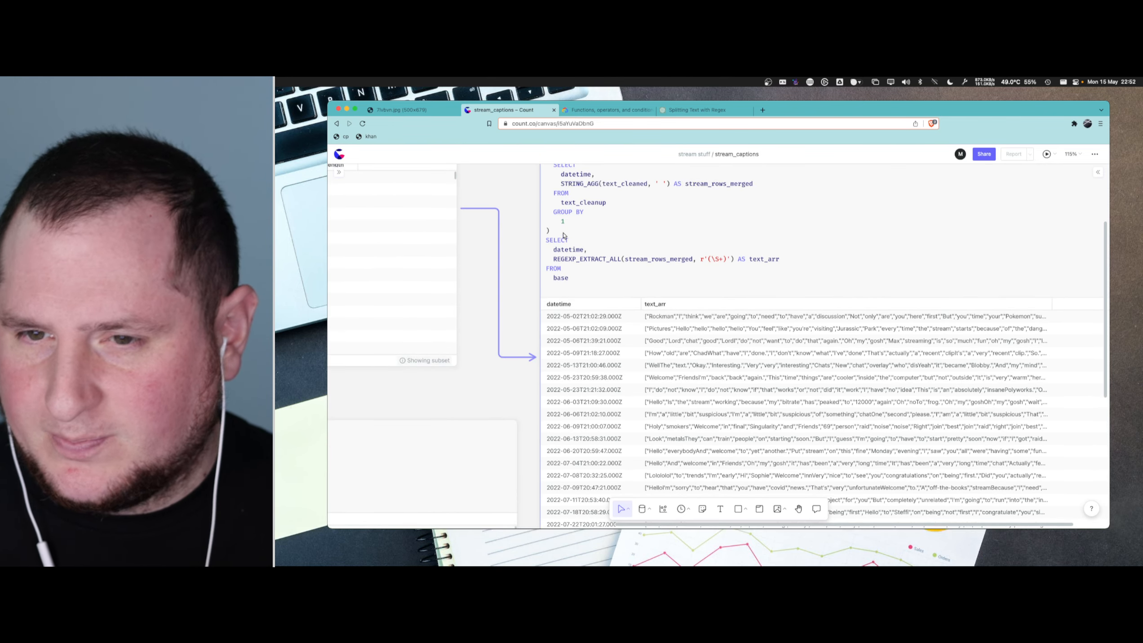
{"action": "left_click", "coordinate": [580, 234]}
{"action": "key", "text": "Return"}
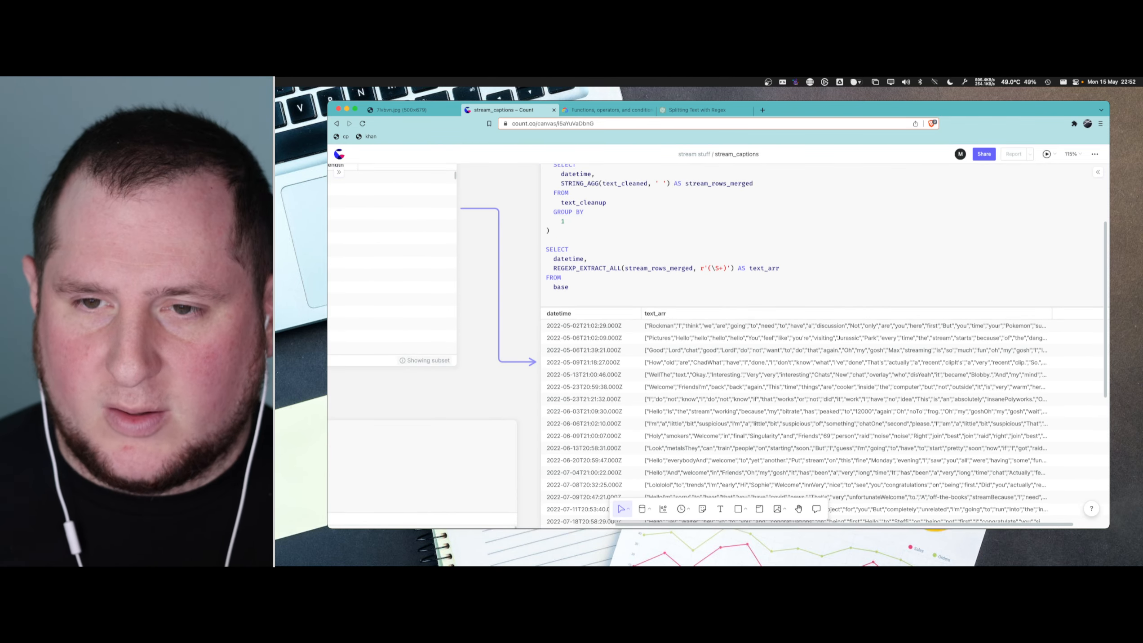
{"action": "key", "text": "Return"}
{"action": "type", "text": "WITH"}
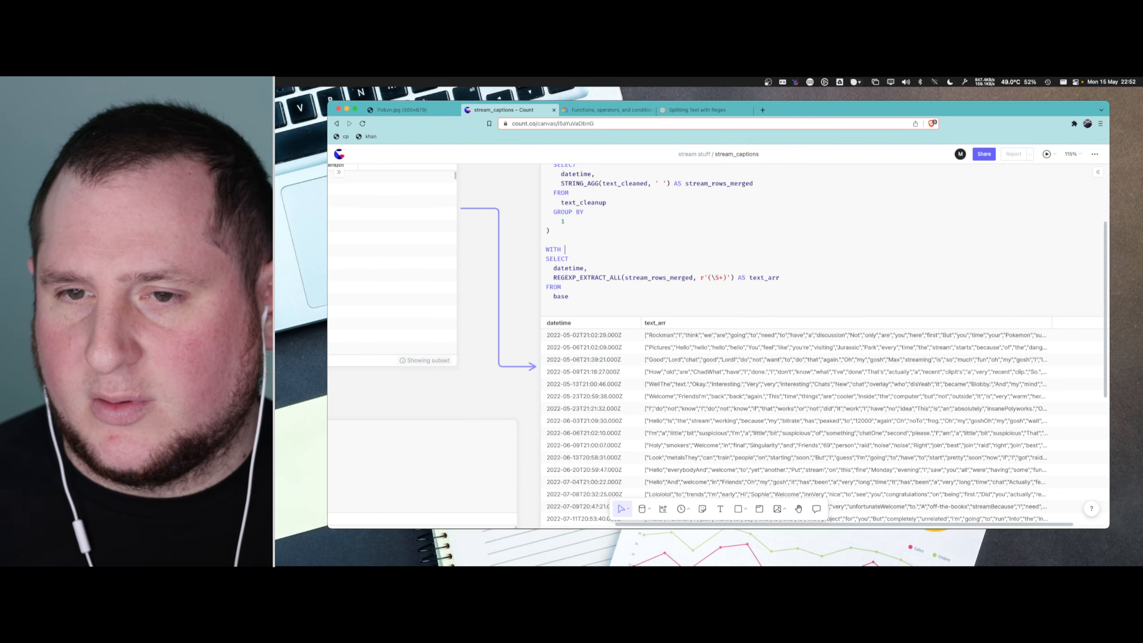
{"action": "scroll", "coordinate": [653, 267], "scroll_direction": "up", "scroll_amount": 5}
{"action": "key", "text": "BackSpace"}
{"action": "key", "text": "BackSpace"}
{"action": "key", "text": "BackSpace"}
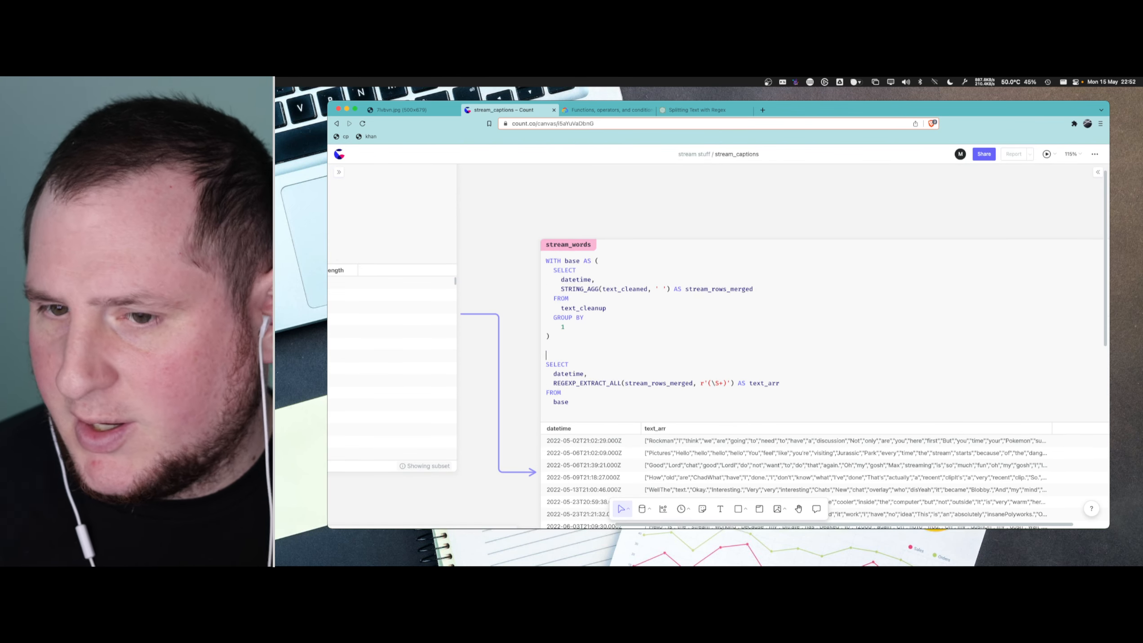
- Enter individual_words as the name of a second CTE above the final SELECT in stream_words
{"action": "type", "text": "st"}
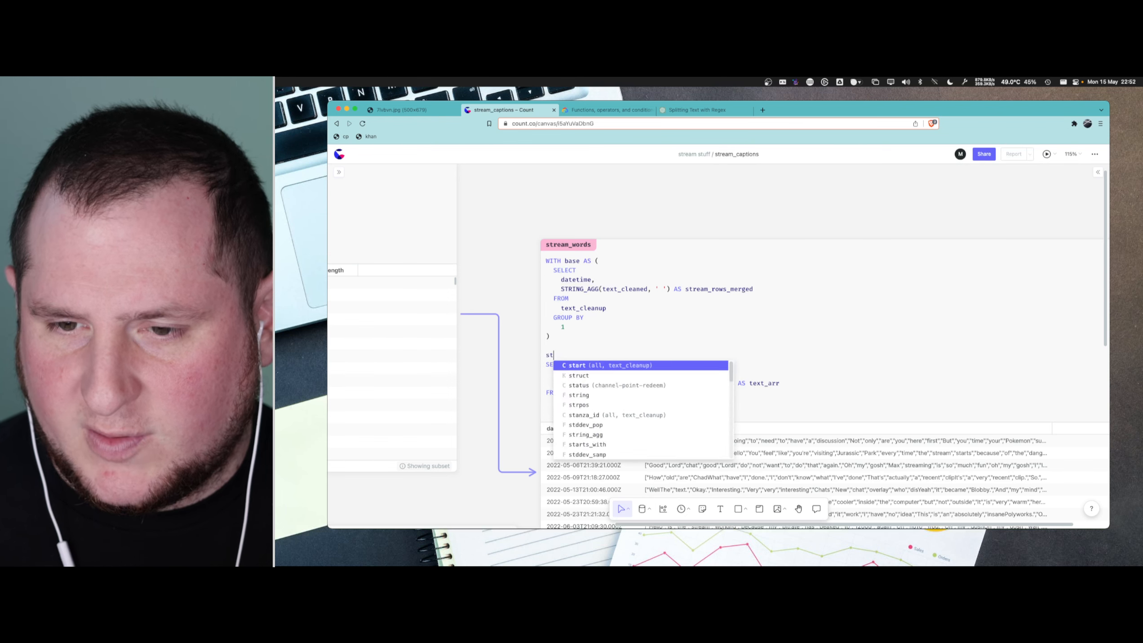
{"action": "key", "text": "BackSpace"}
{"action": "key", "text": "BackSpace"}
{"action": "type", "text": "indiv"}
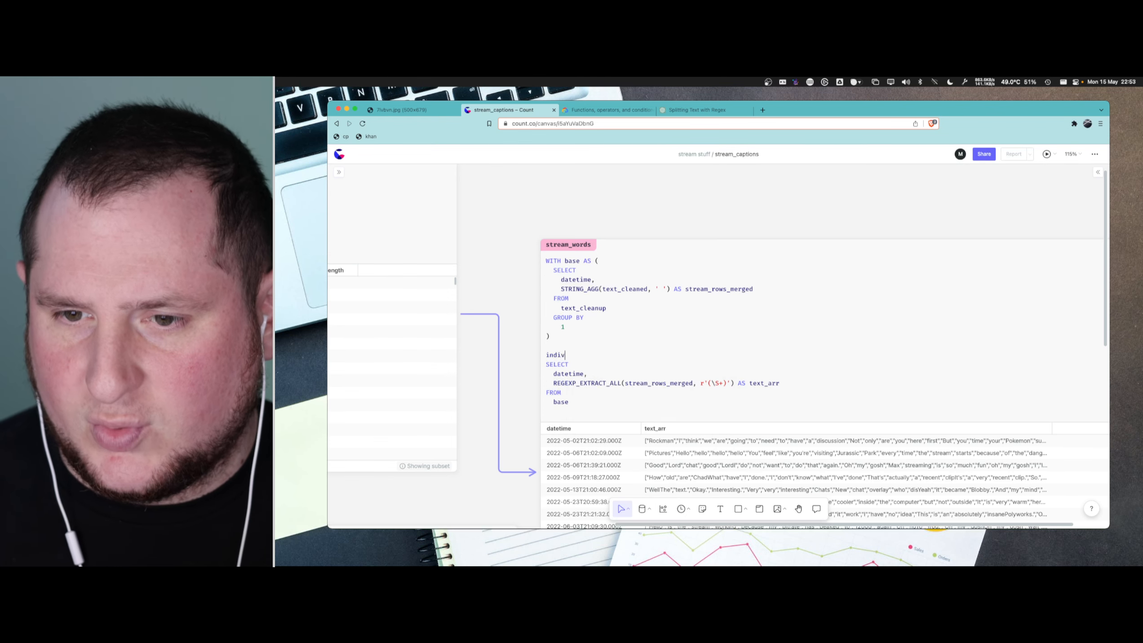
{"action": "type", "text": "idual_words"}
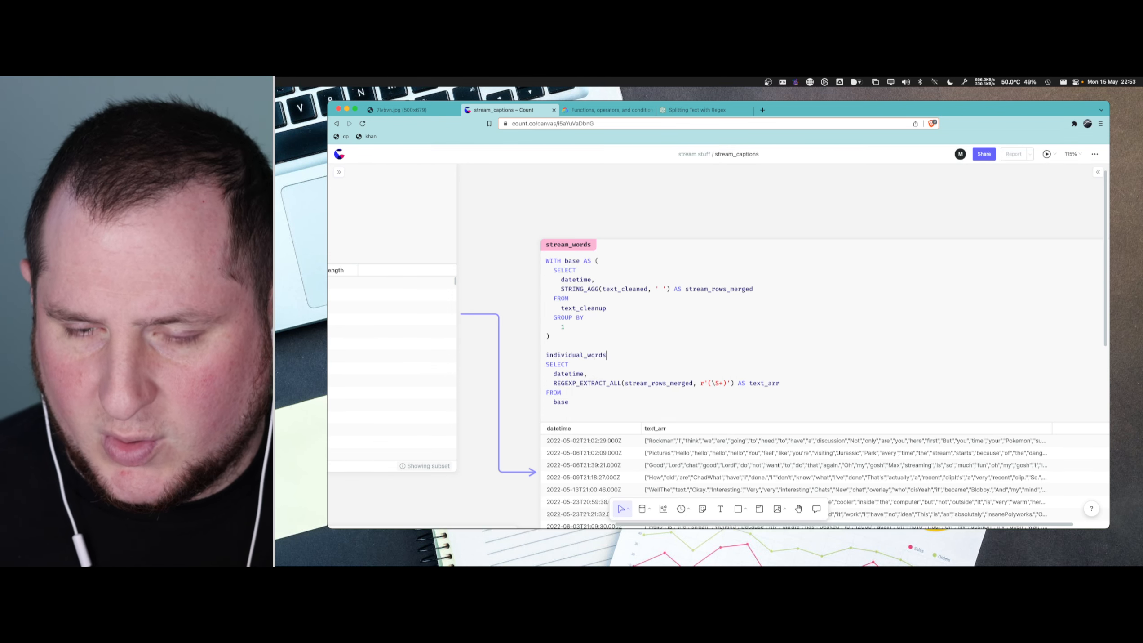
- Add a comma after the base CTE and wrap the REGEXP_EXTRACT_ALL query in a CTE named wordsplit instead
{"action": "double_click", "coordinate": [554, 354]}
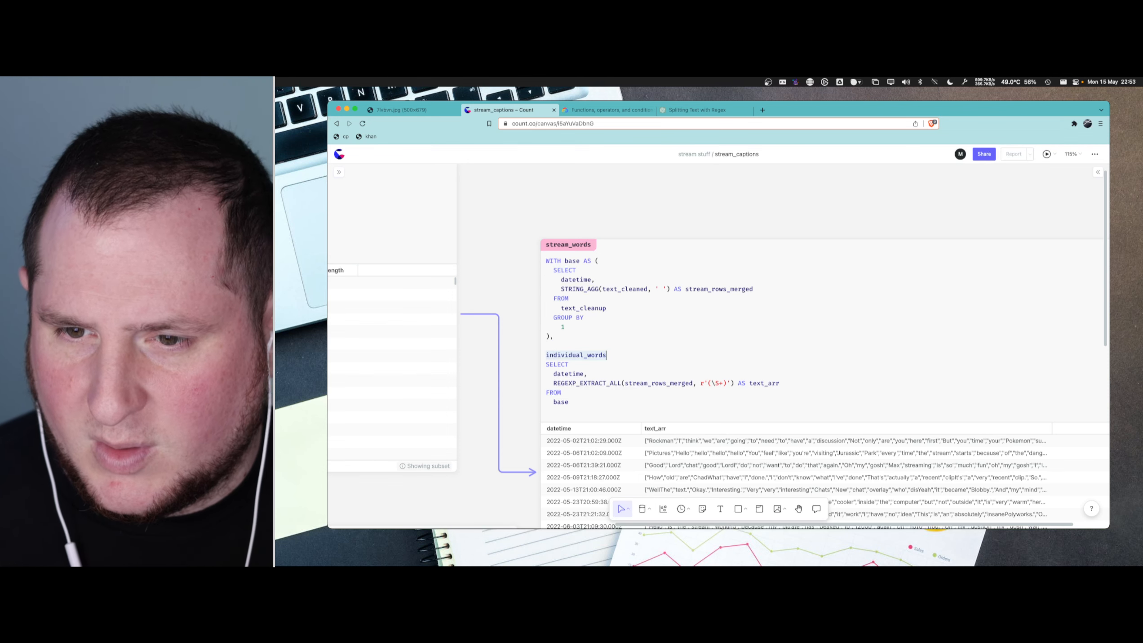
{"action": "type", "text": "word"}
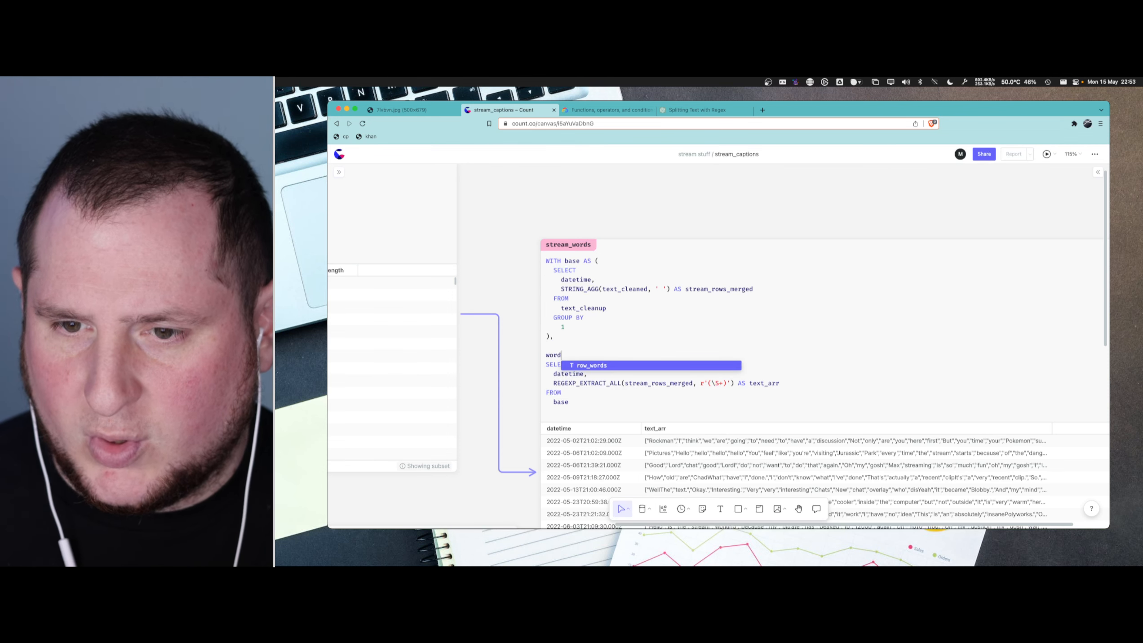
{"action": "type", "text": "split AS ("}
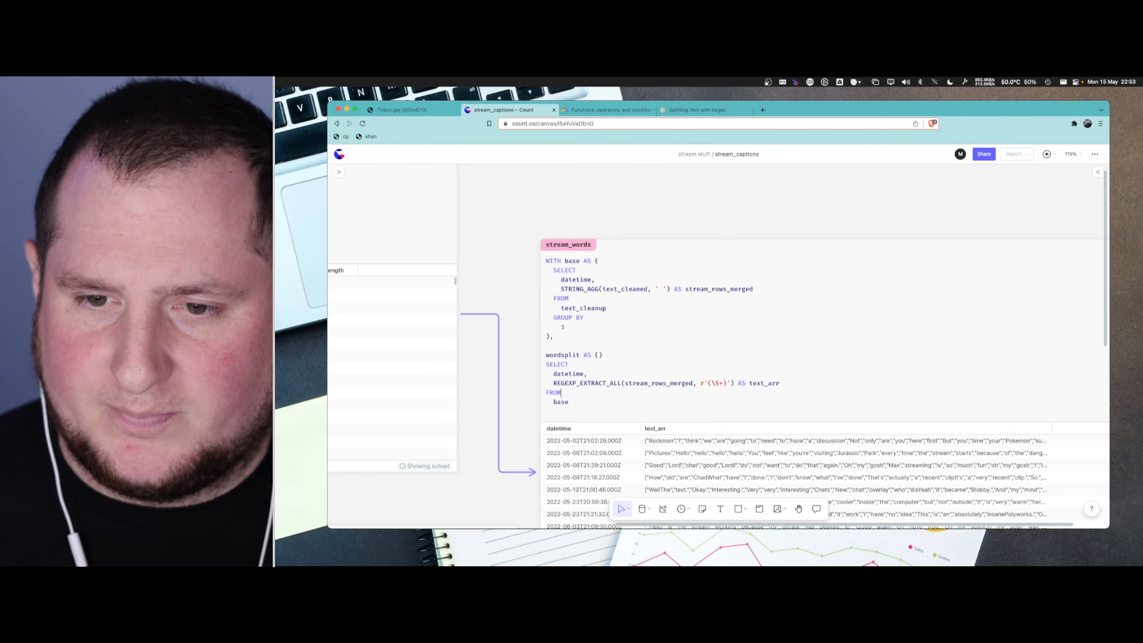
{"action": "key", "text": "Down"}
{"action": "key", "text": "Return"}
{"action": "key", "text": "BackSpace"}
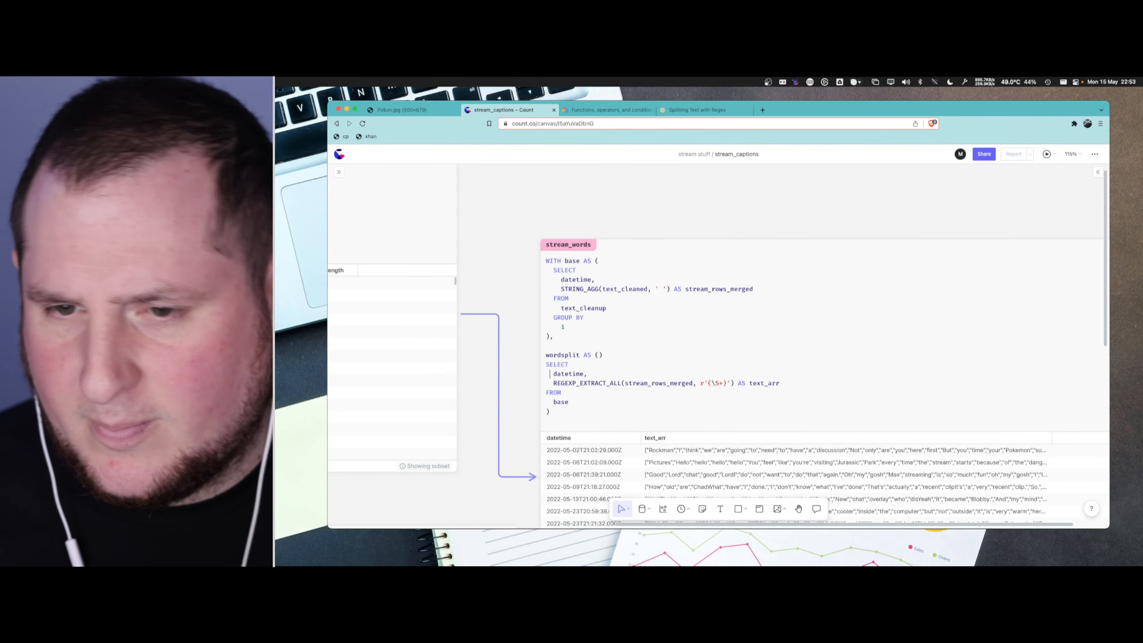
{"action": "scroll", "coordinate": [657, 301], "scroll_direction": "down", "scroll_amount": 1}
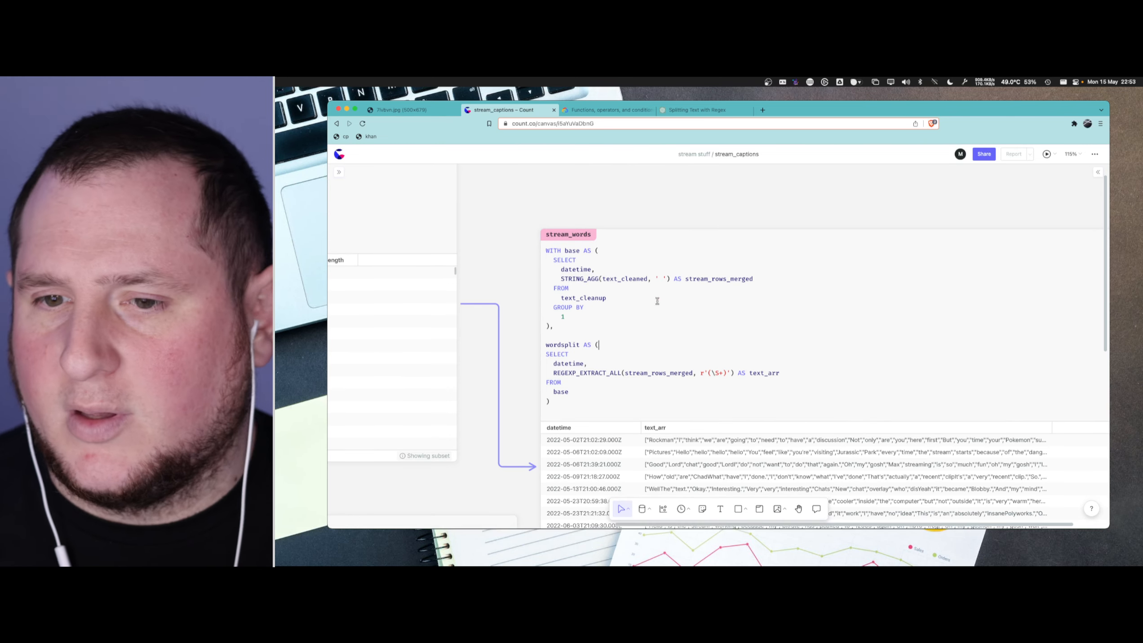
- Add a final query below the wordsplit CTE that selects all columns (*) from wordsplit
{"action": "key", "text": "Return"}
{"action": "type", "text": "SEL"}
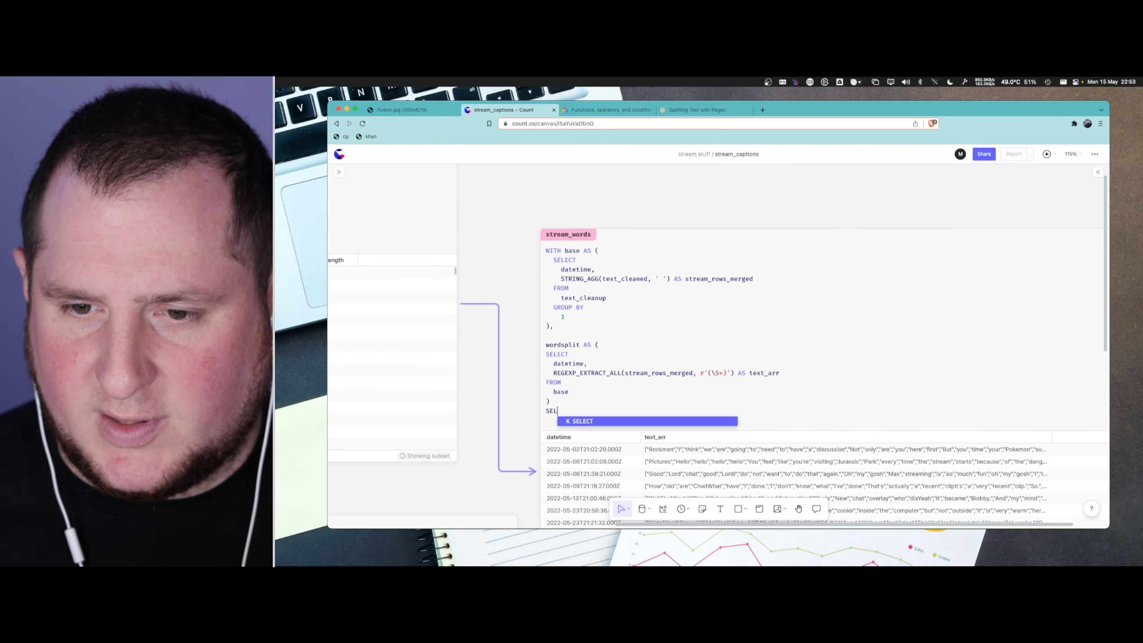
{"action": "key", "text": "BackSpace"}
{"action": "key", "text": "BackSpace"}
{"action": "key", "text": "BackSpace"}
{"action": "key", "text": "Return"}
{"action": "type", "text": "SELECT"}
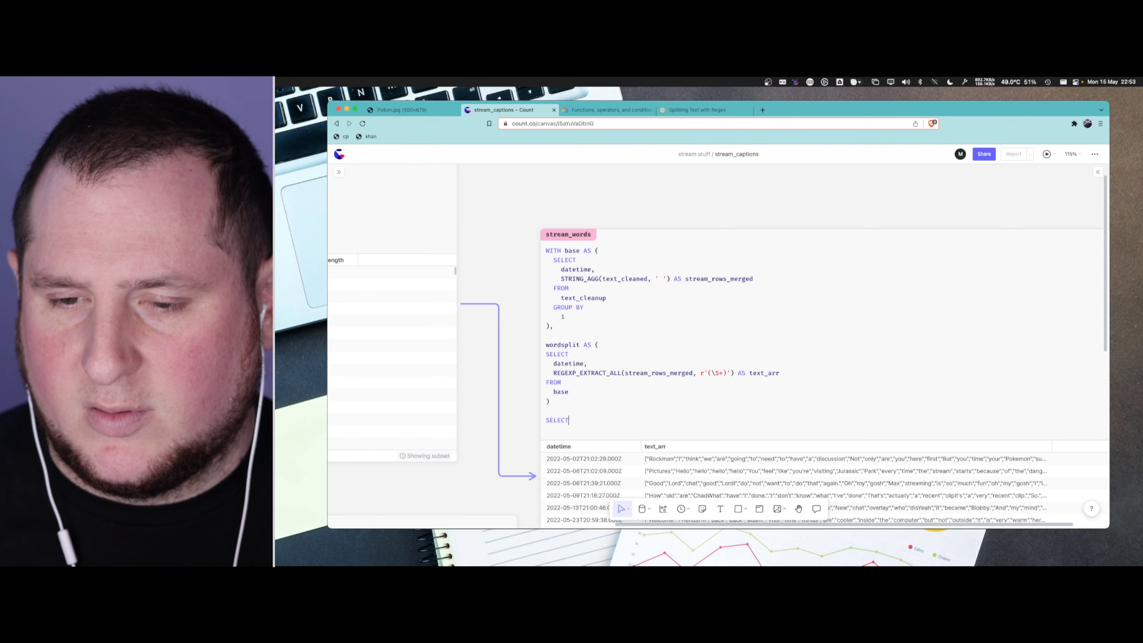
{"action": "key", "text": "Return"}
{"action": "type", "text": "*"}
{"action": "key", "text": "Return"}
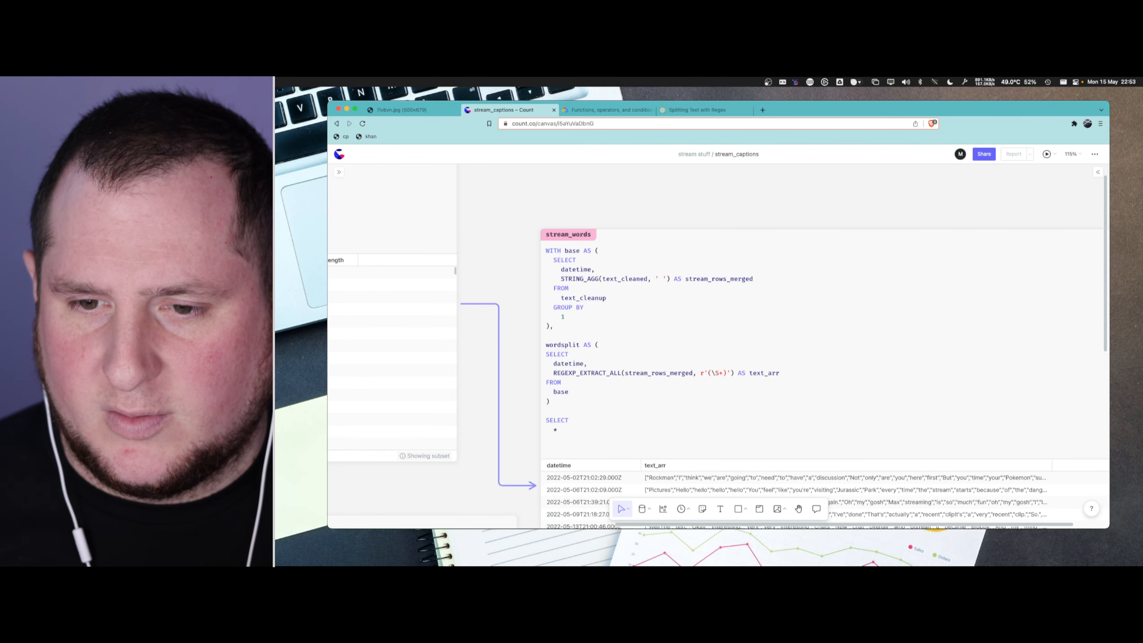
{"action": "type", "text": "FROM"}
{"action": "key", "text": "Return"}
{"action": "type", "text": "wordsplit"}
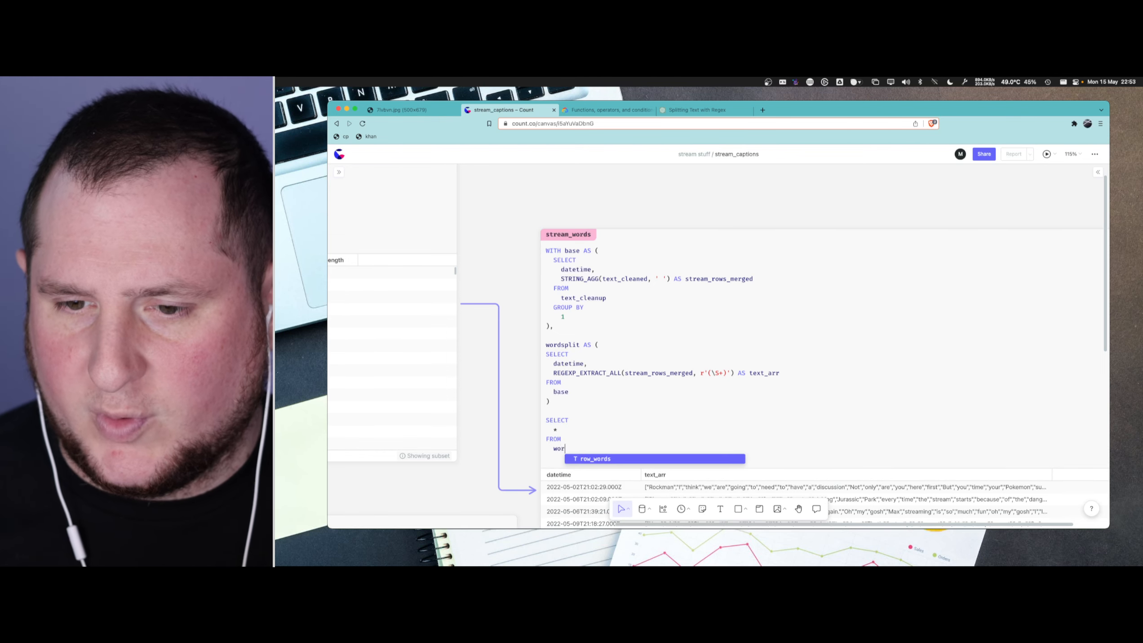
{"action": "type", "text": ","}
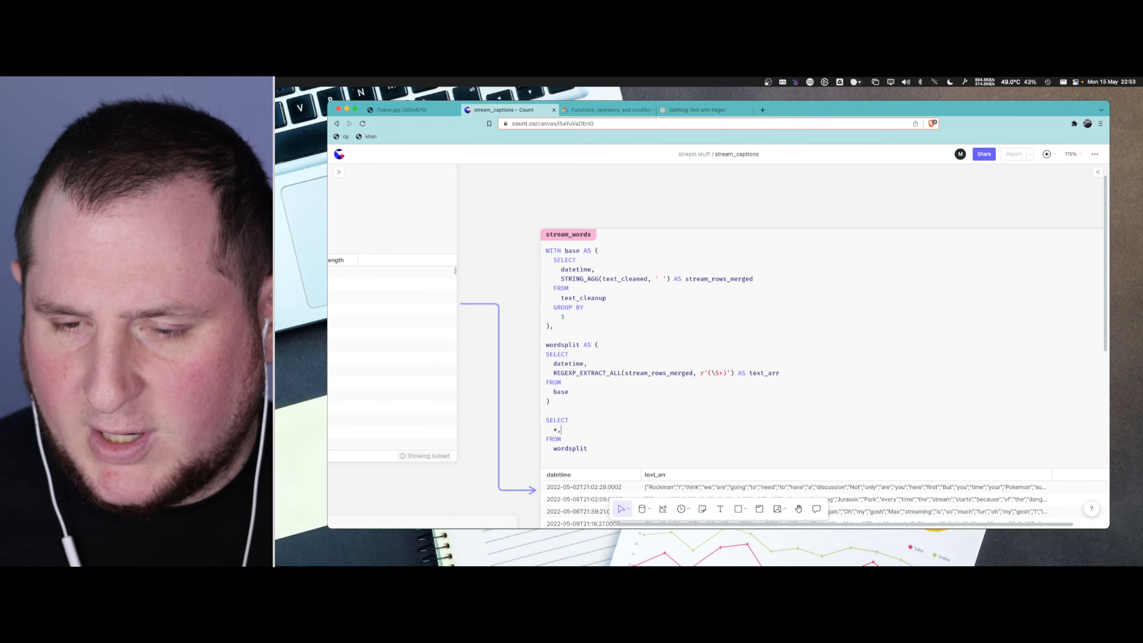
- Add text_arr as a second item of the final SELECT and begin an ARRAY_ function name in front of it
{"action": "key", "text": "Return"}
{"action": "type", "text": "text_arr"}
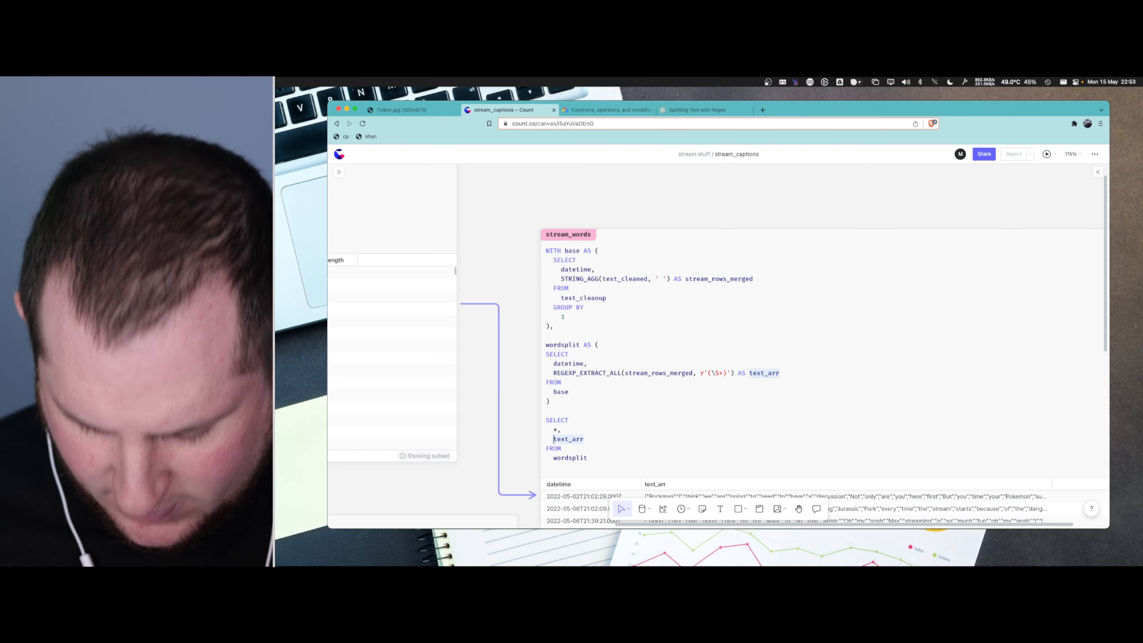
{"action": "type", "text": "ARRAY_"}
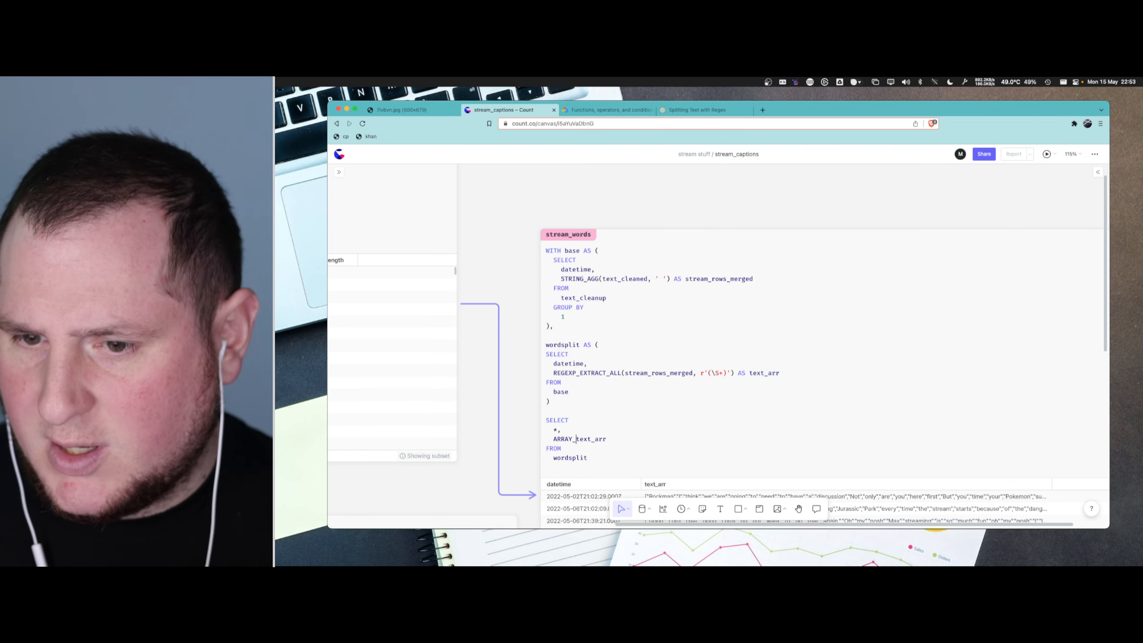
- Switch to the BigQuery functions reference and look through its page outline for a function that measures array length
{"action": "left_click", "coordinate": [632, 109]}
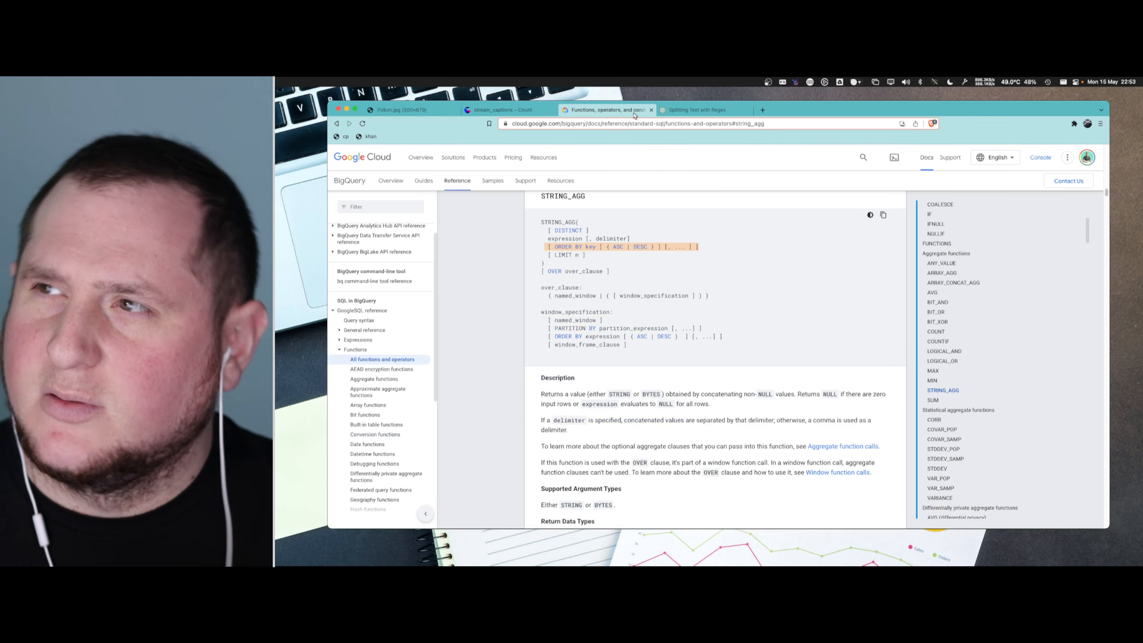
{"action": "scroll", "coordinate": [958, 392], "scroll_direction": "up", "scroll_amount": 1}
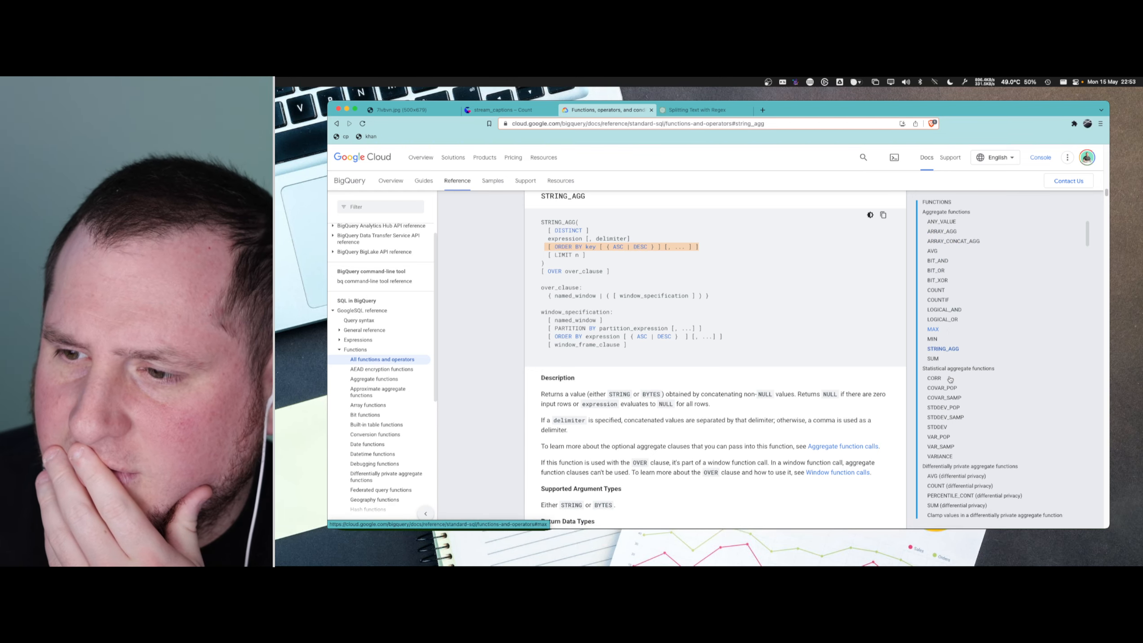
{"action": "scroll", "coordinate": [989, 387], "scroll_direction": "down", "scroll_amount": 5}
{"action": "scroll", "coordinate": [994, 391], "scroll_direction": "down", "scroll_amount": 4}
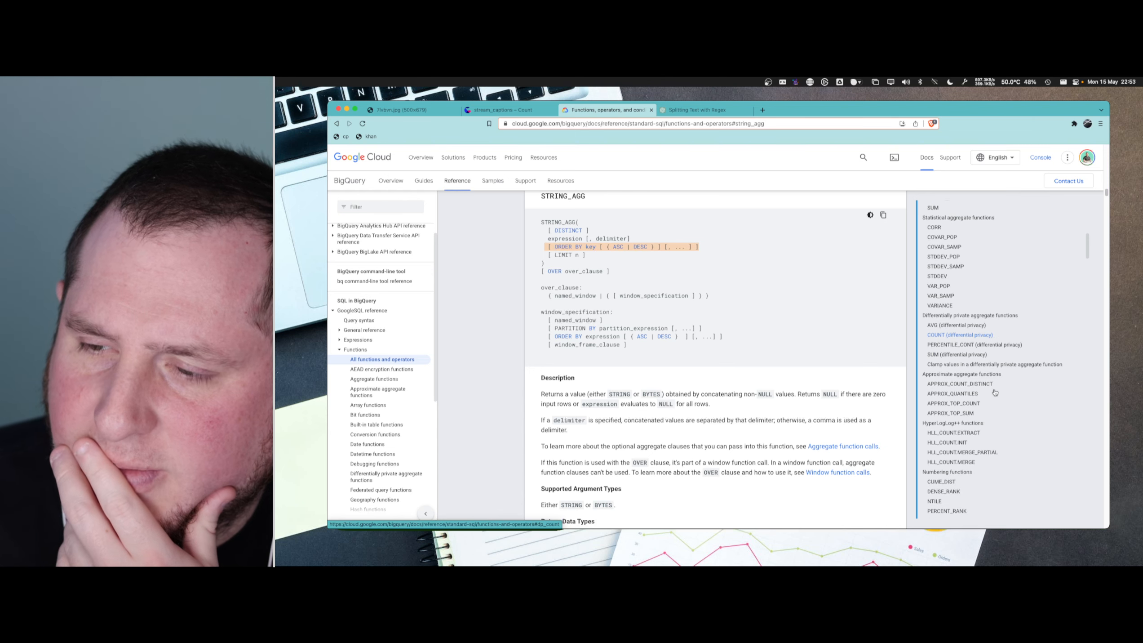
{"action": "scroll", "coordinate": [996, 392], "scroll_direction": "down", "scroll_amount": 2}
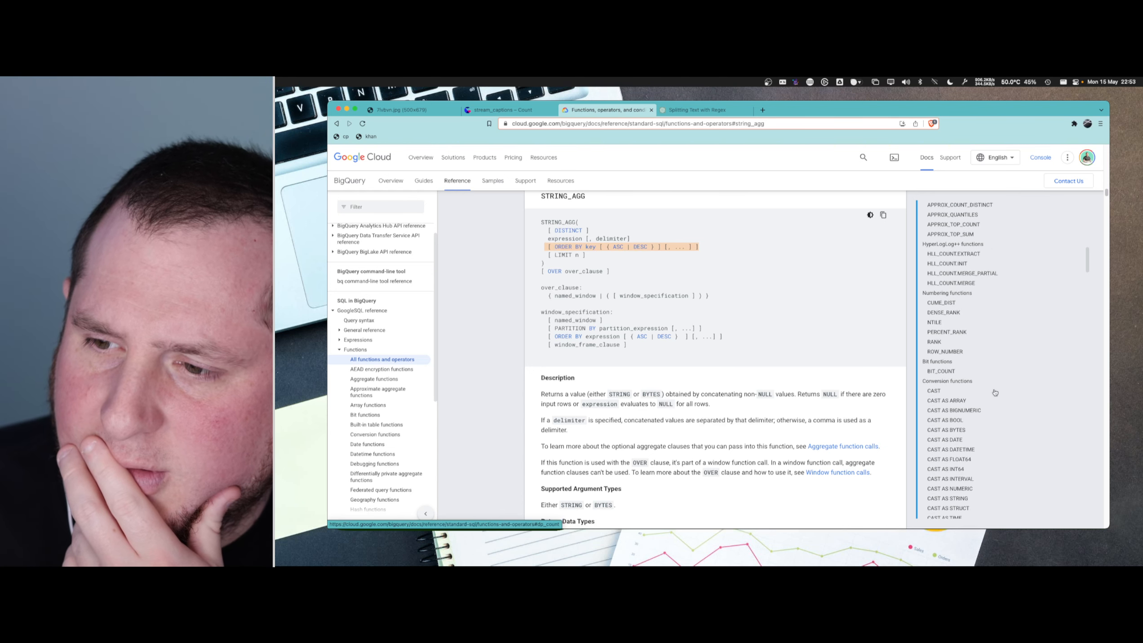
{"action": "scroll", "coordinate": [952, 369], "scroll_direction": "down", "scroll_amount": 2}
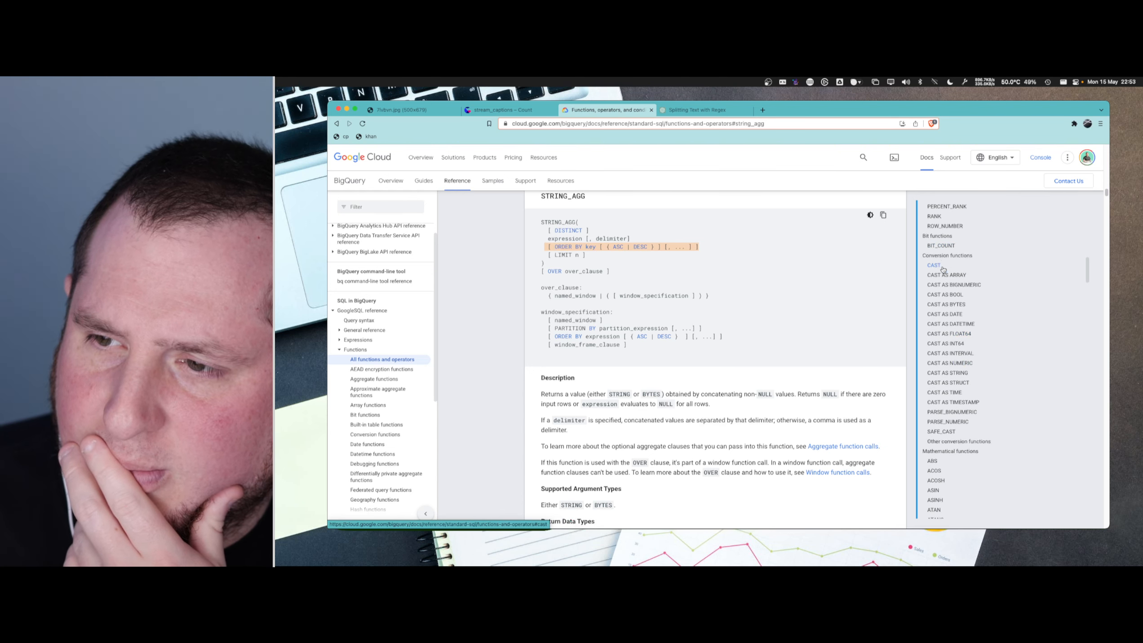
{"action": "scroll", "coordinate": [952, 368], "scroll_direction": "down", "scroll_amount": 3}
{"action": "scroll", "coordinate": [953, 368], "scroll_direction": "down", "scroll_amount": 9}
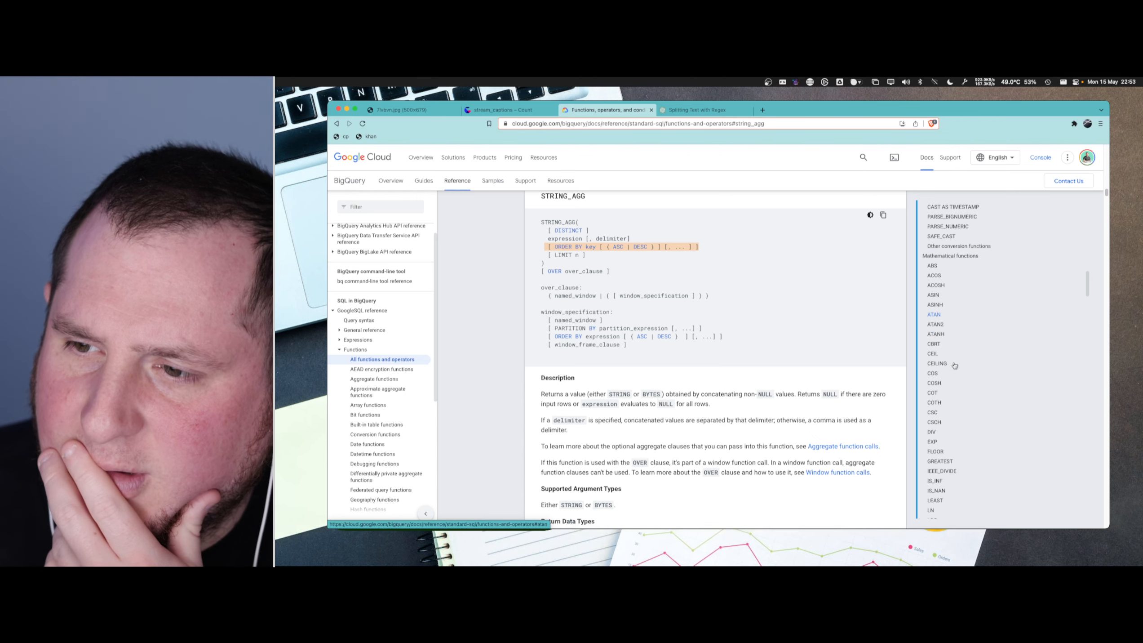
{"action": "scroll", "coordinate": [959, 383], "scroll_direction": "up", "scroll_amount": 20}
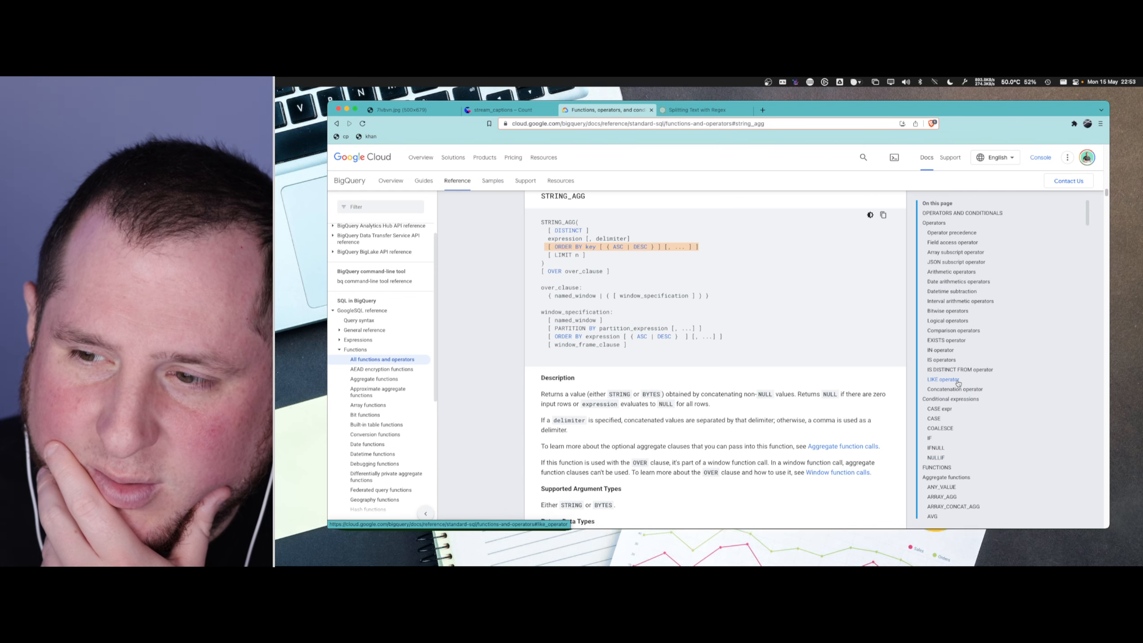
{"action": "scroll", "coordinate": [958, 384], "scroll_direction": "up", "scroll_amount": 1}
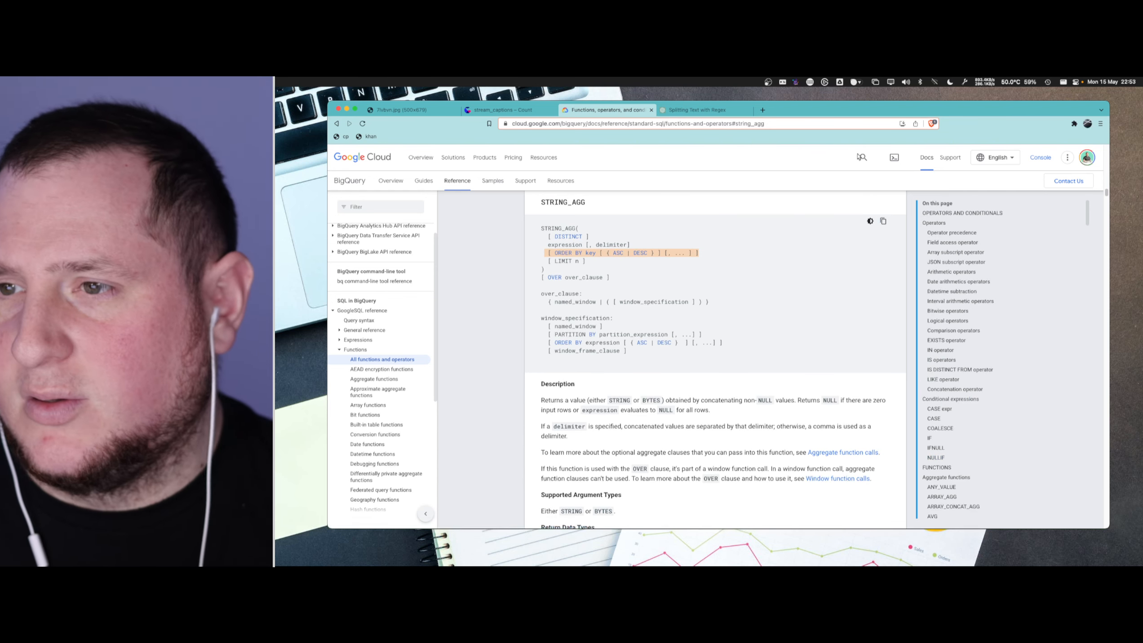
- Search the Google Cloud documentation for "array length" and open the BigQuery "Work with arrays" page
{"action": "left_click", "coordinate": [859, 156]}
{"action": "type", "text": "array l"}
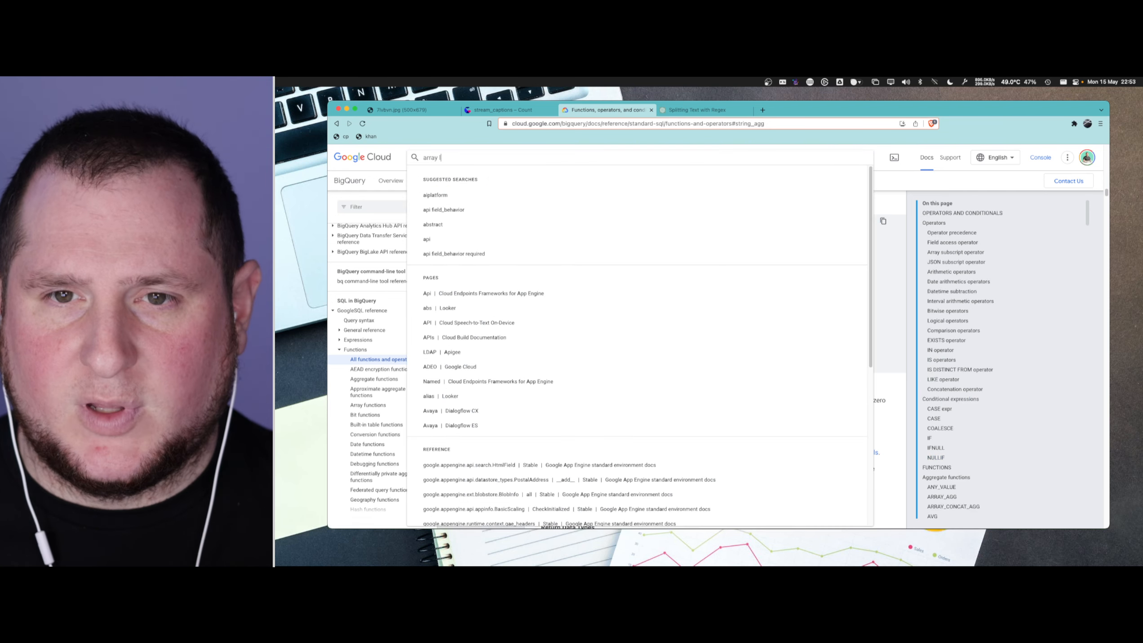
{"action": "type", "text": "eng"}
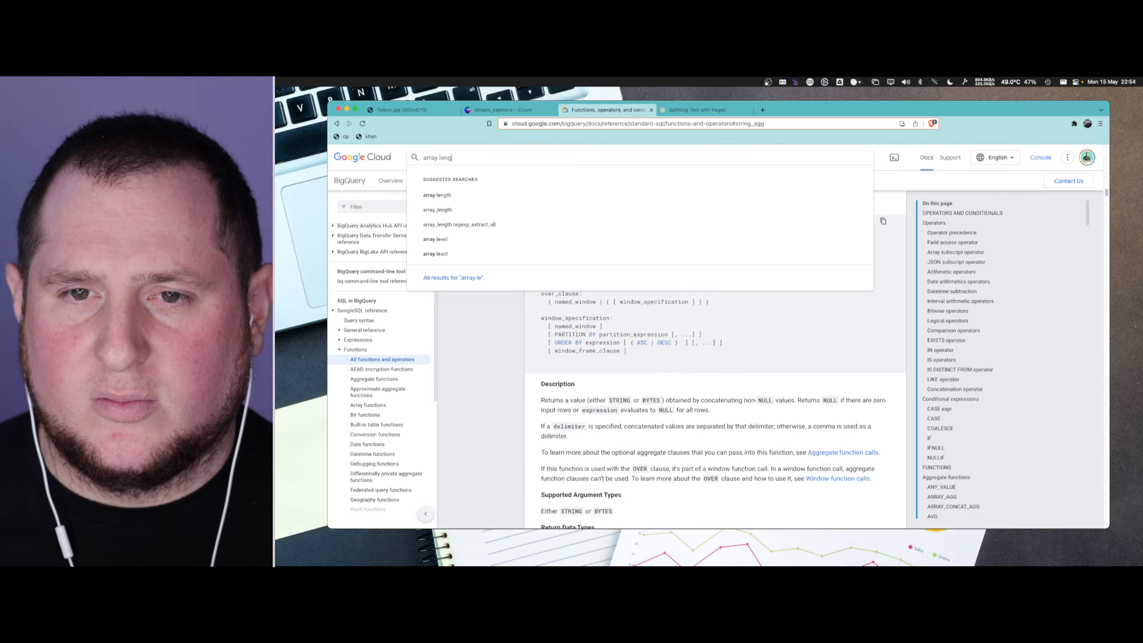
{"action": "type", "text": "th"}
{"action": "key", "text": "Return"}
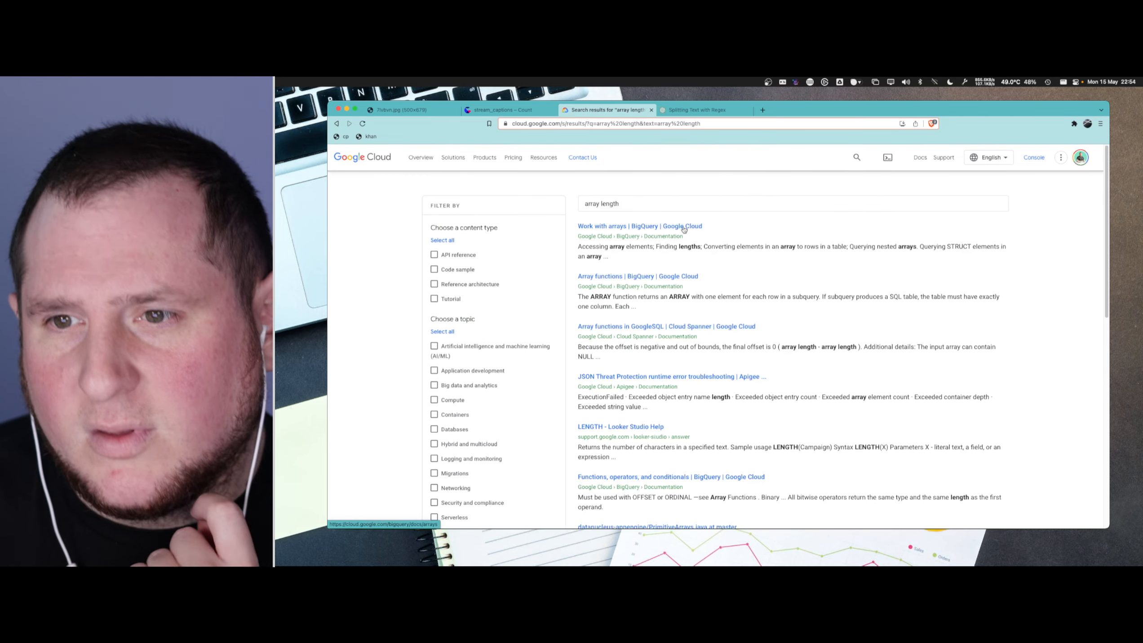
{"action": "left_click", "coordinate": [684, 228]}
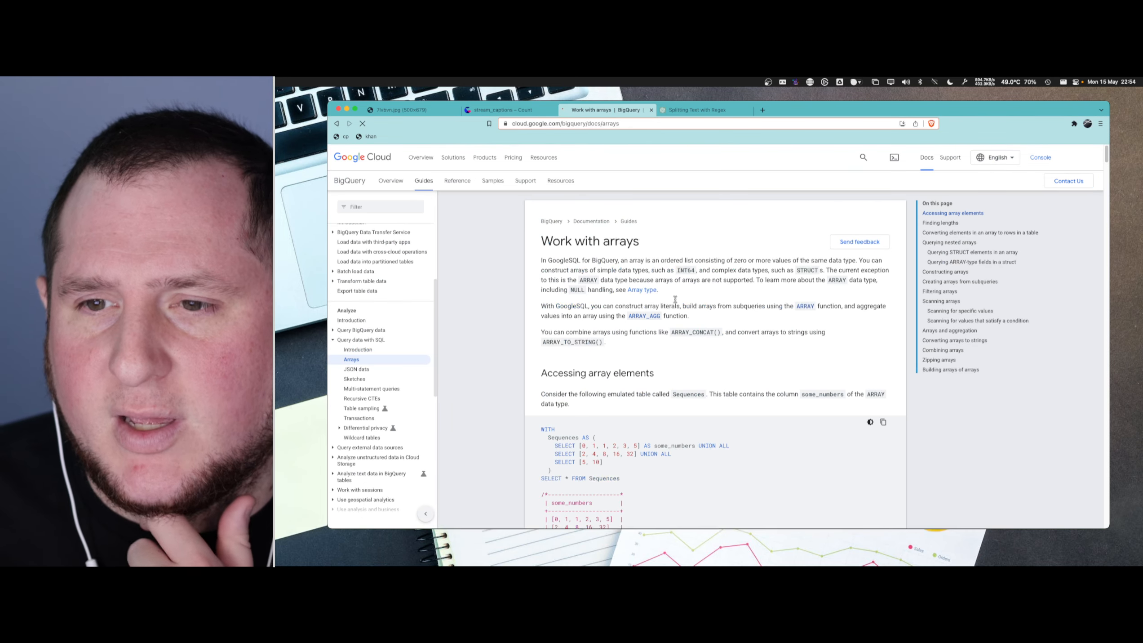
- Read the "Finding lengths" section of the arrays guide and select the ARRAY_LENGTH function name
{"action": "scroll", "coordinate": [779, 338], "scroll_direction": "down", "scroll_amount": 3}
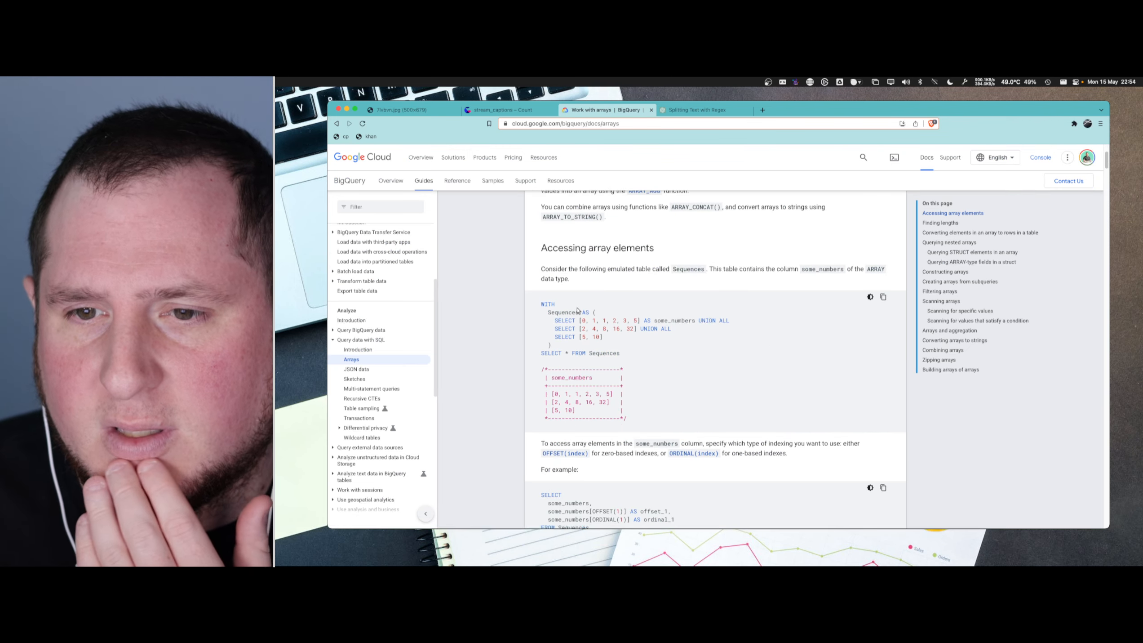
{"action": "scroll", "coordinate": [656, 348], "scroll_direction": "down", "scroll_amount": 4}
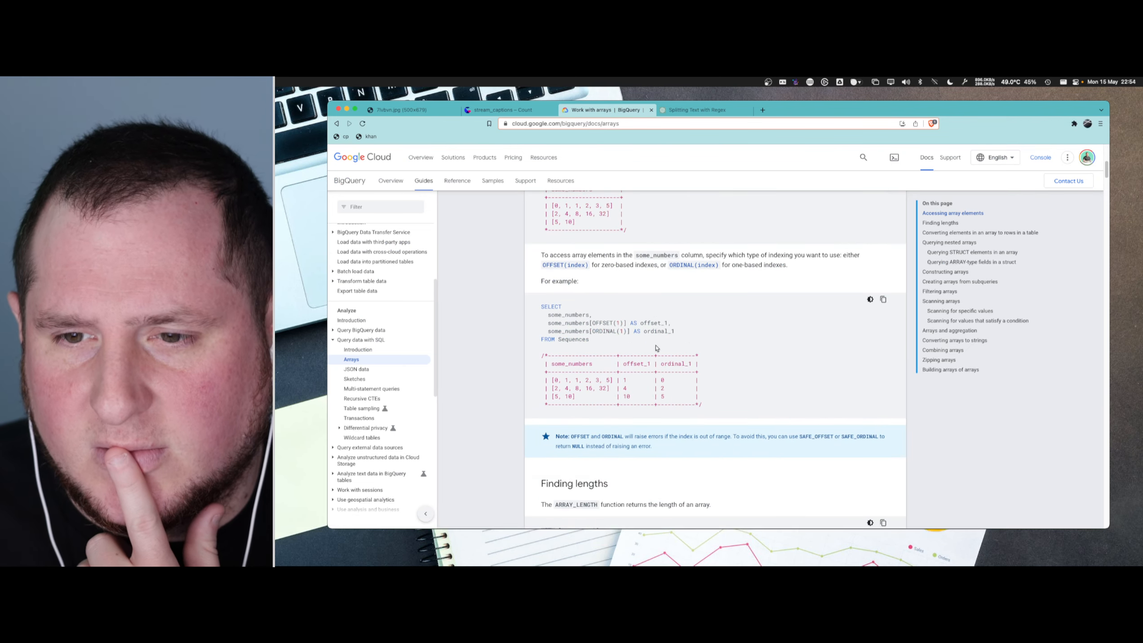
{"action": "scroll", "coordinate": [648, 262], "scroll_direction": "down", "scroll_amount": 3}
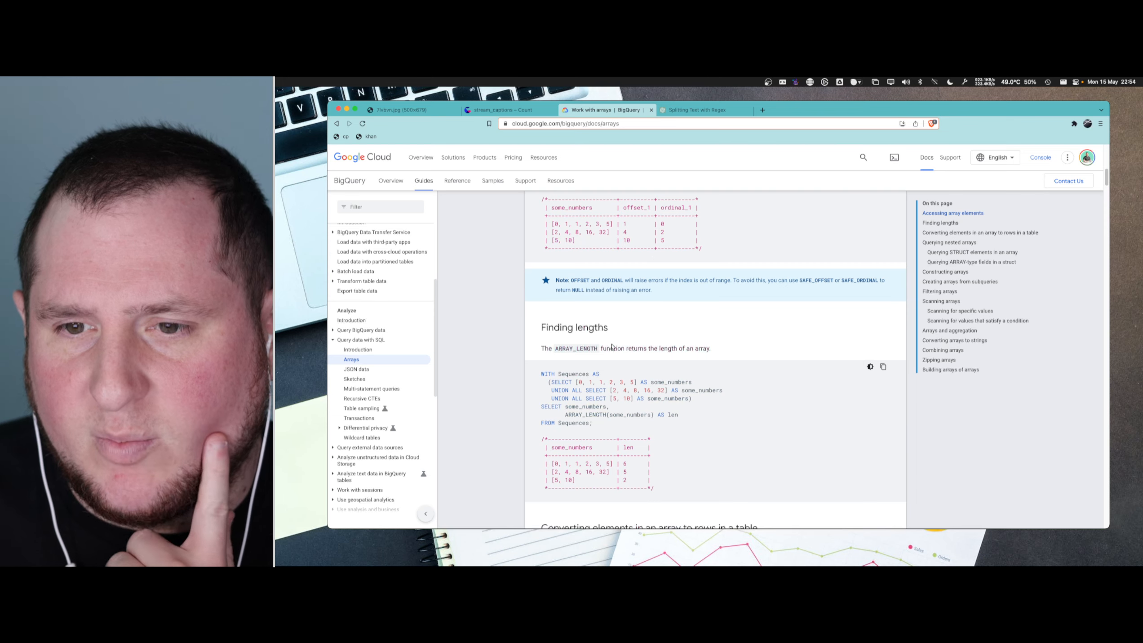
{"action": "scroll", "coordinate": [611, 346], "scroll_direction": "down", "scroll_amount": 2}
{"action": "double_click", "coordinate": [582, 256]}
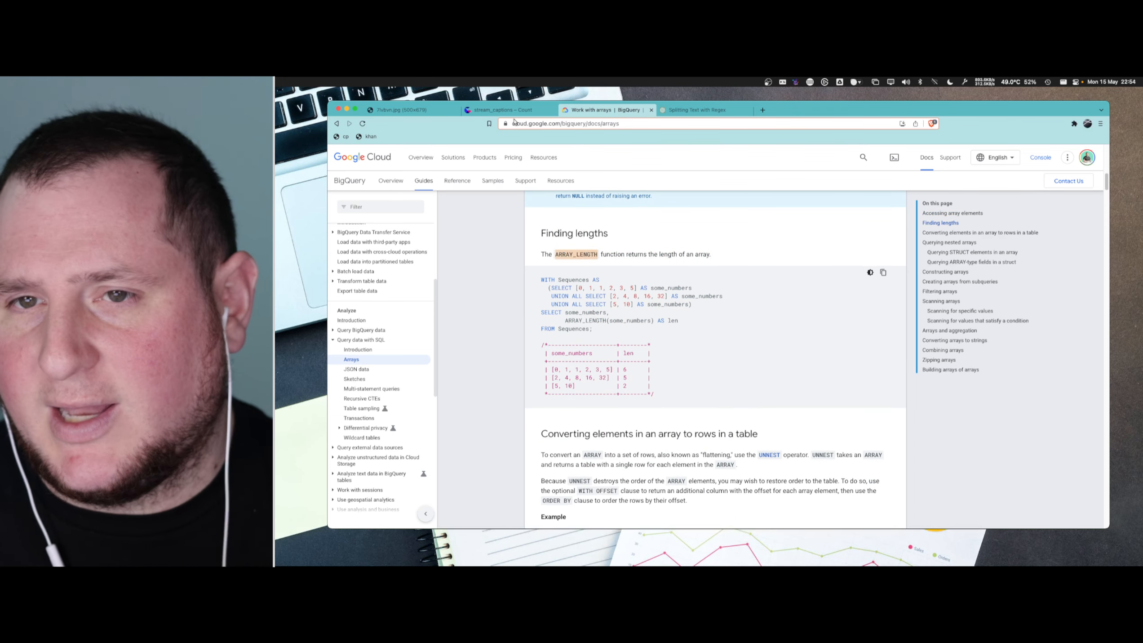
- Switch back to the stream_captions canvas and complete the function name before text_arr as ARRAY_LENGTH in the stream_words cell's final SELECT
{"action": "left_click", "coordinate": [513, 111]}
{"action": "left_click", "coordinate": [564, 433]}
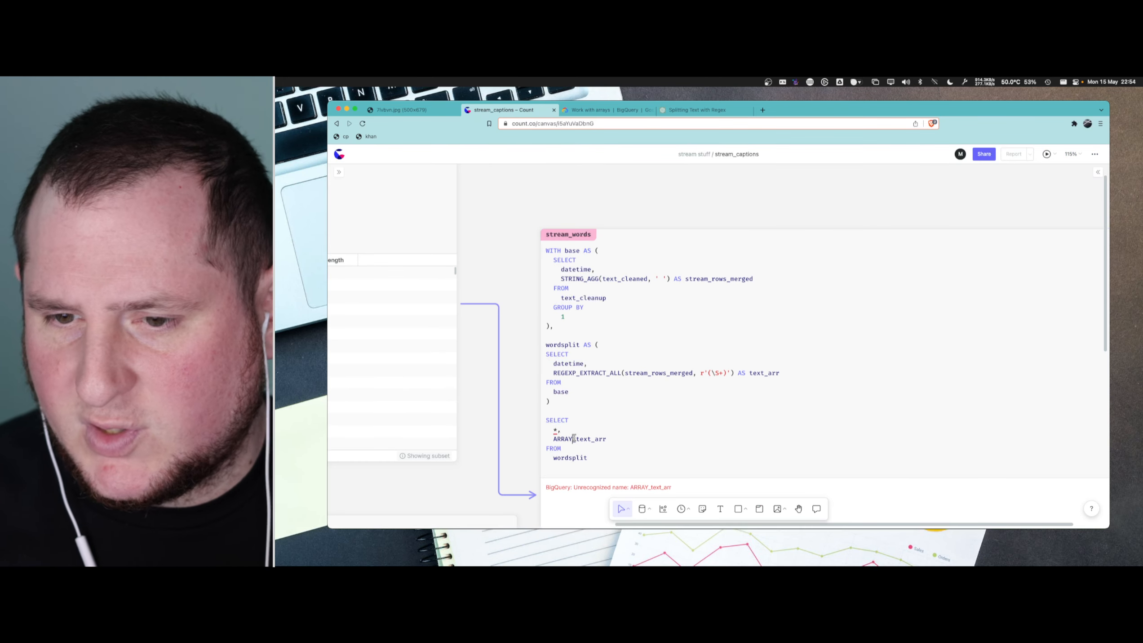
{"action": "double_click", "coordinate": [574, 438]}
{"action": "type", "text": "L"}
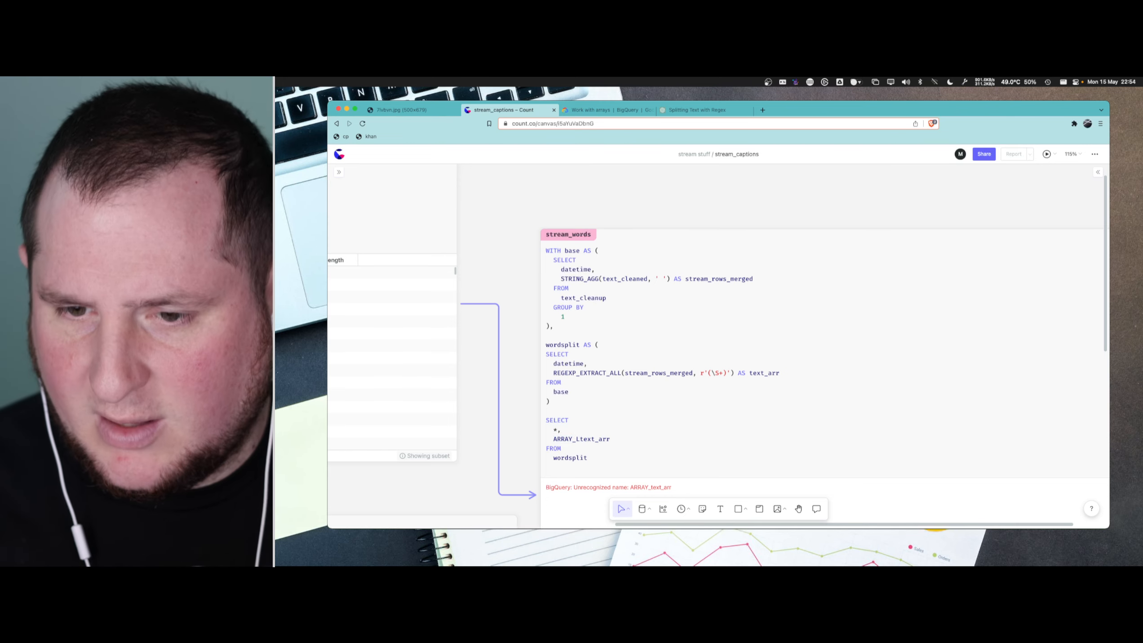
{"action": "type", "text": "ENGTH"}
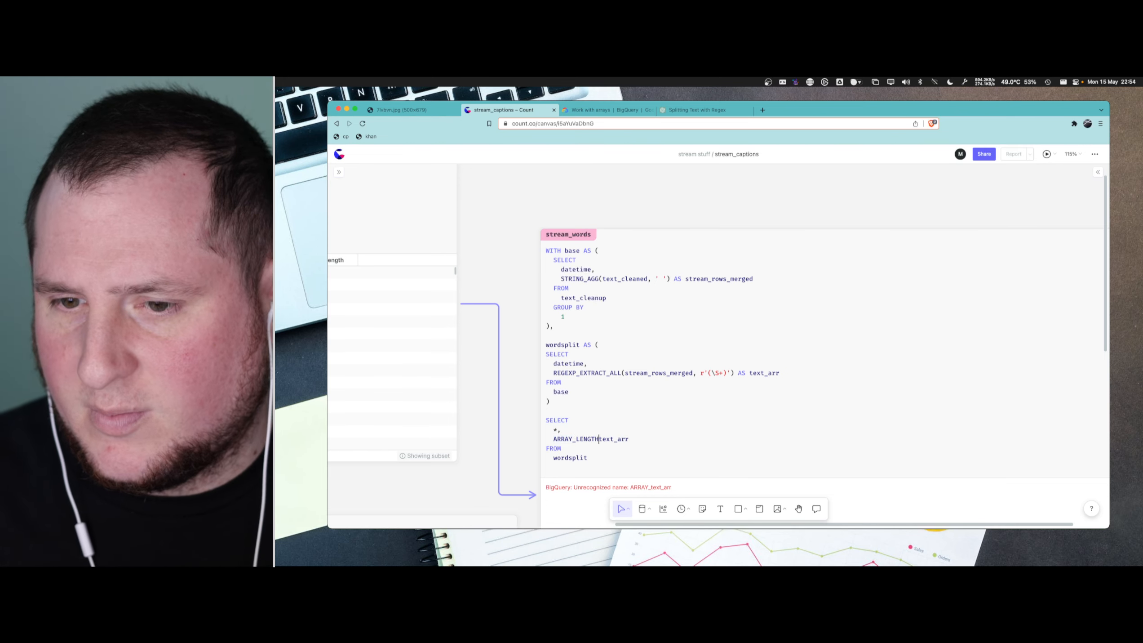
{"action": "type", "text": "("}
- Enclose text_arr in parentheses as the ARRAY_LENGTH argument, alias the result AS nr_of_words, and run the stream_words query
{"action": "key", "text": "End"}
{"action": "type", "text": ") AS "}
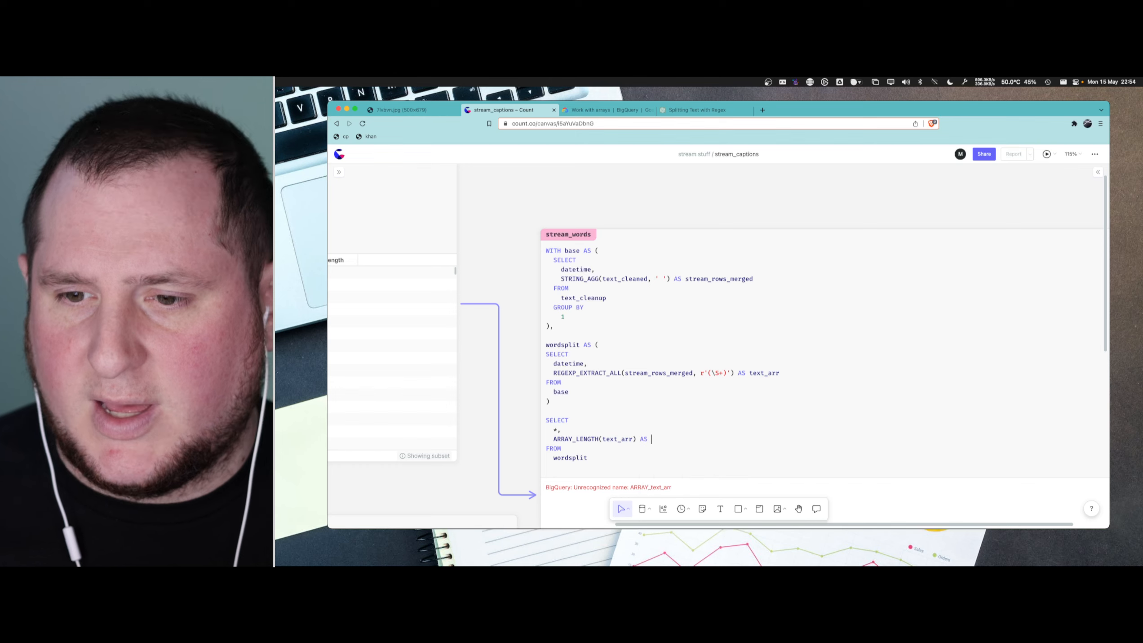
{"action": "type", "text": "nr_of_words"}
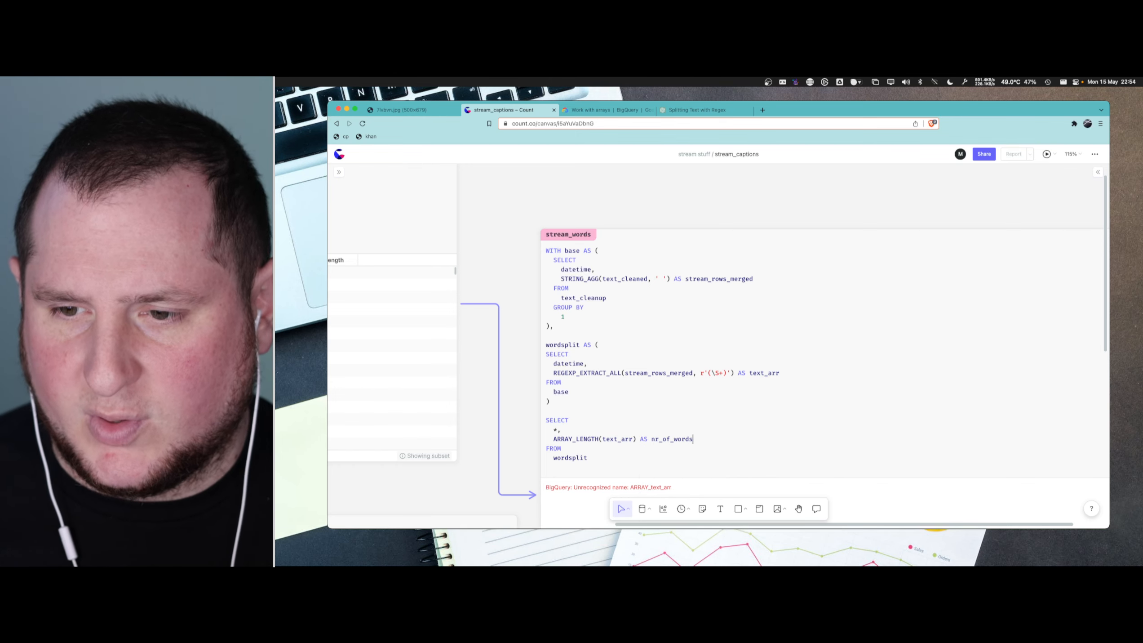
{"action": "scroll", "coordinate": [683, 413], "scroll_direction": "down", "scroll_amount": 3}
{"action": "left_click", "coordinate": [682, 414]}
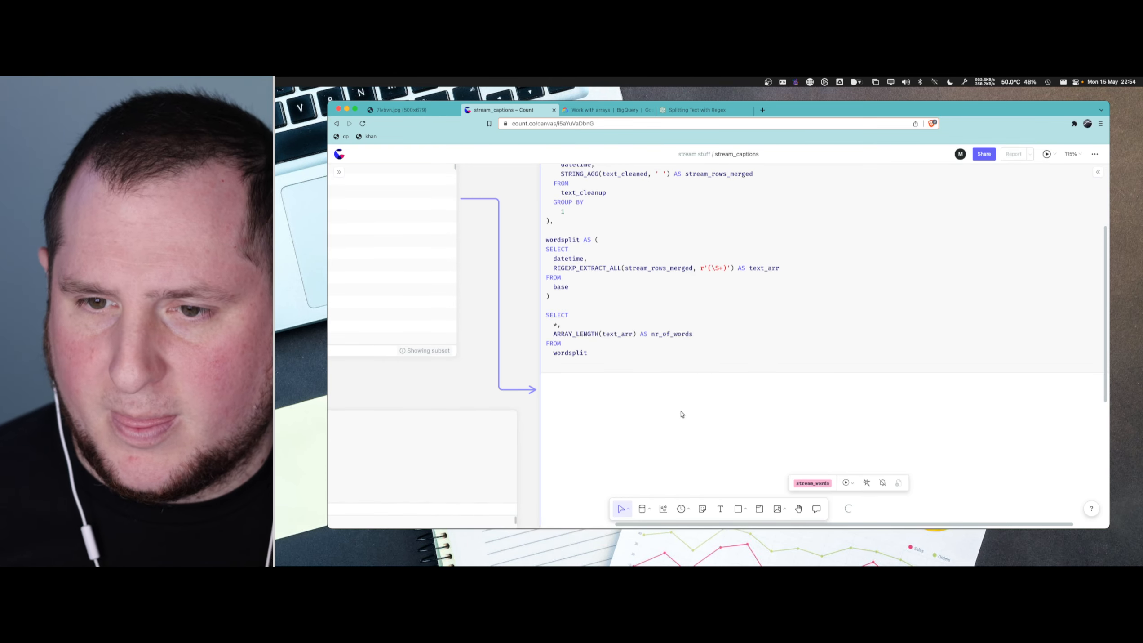
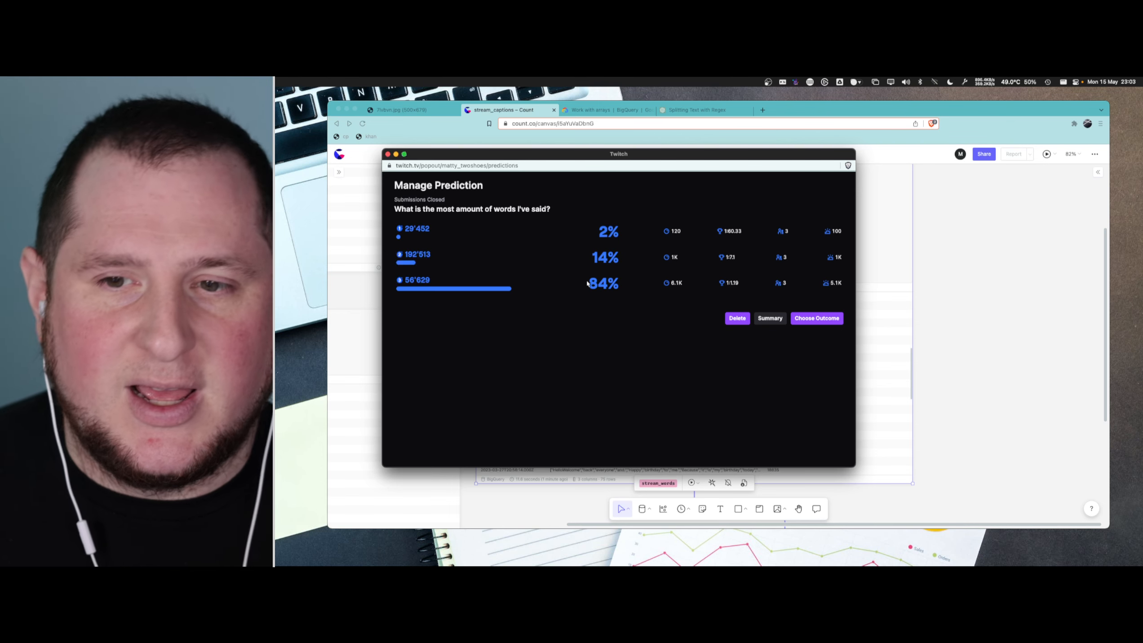
{"action": "left_click_drag", "start_coordinate": [587, 283], "coordinate": [625, 283]}
{"action": "left_click", "coordinate": [615, 284]}
{"action": "left_click_drag", "start_coordinate": [405, 282], "coordinate": [431, 283]}
{"action": "left_click", "coordinate": [630, 209]}
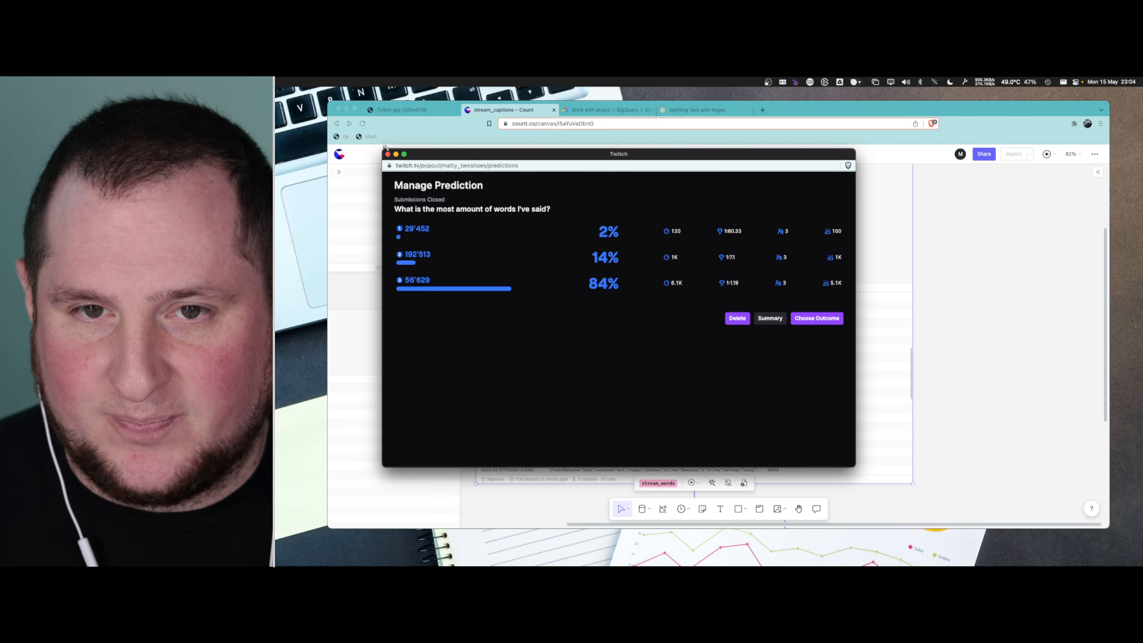
- Shrink the Twitch prediction window and narrow the stream_captions browser window so both fit side by side
{"action": "left_click_drag", "start_coordinate": [385, 147], "coordinate": [639, 178]}
{"action": "left_click_drag", "start_coordinate": [712, 192], "coordinate": [982, 193]}
{"action": "left_click", "coordinate": [1105, 100]}
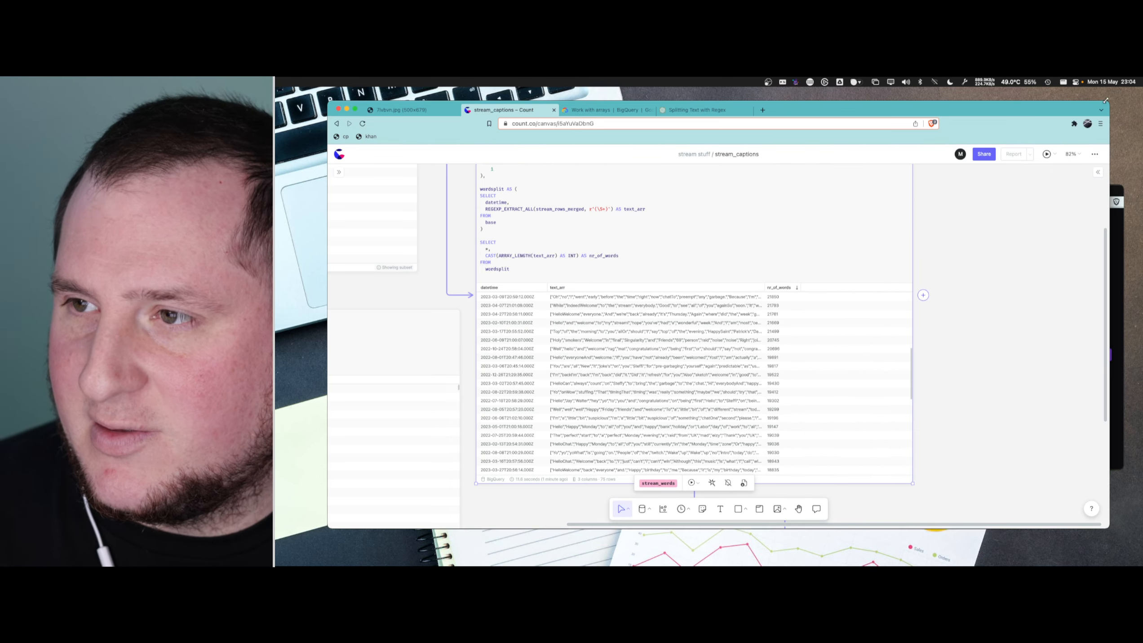
{"action": "left_click_drag", "start_coordinate": [1085, 102], "coordinate": [891, 102]}
- Examine the highest word counts at the start of the nr_of_words column in the stream_words results
{"action": "scroll", "coordinate": [631, 336], "scroll_direction": "up", "scroll_amount": 5}
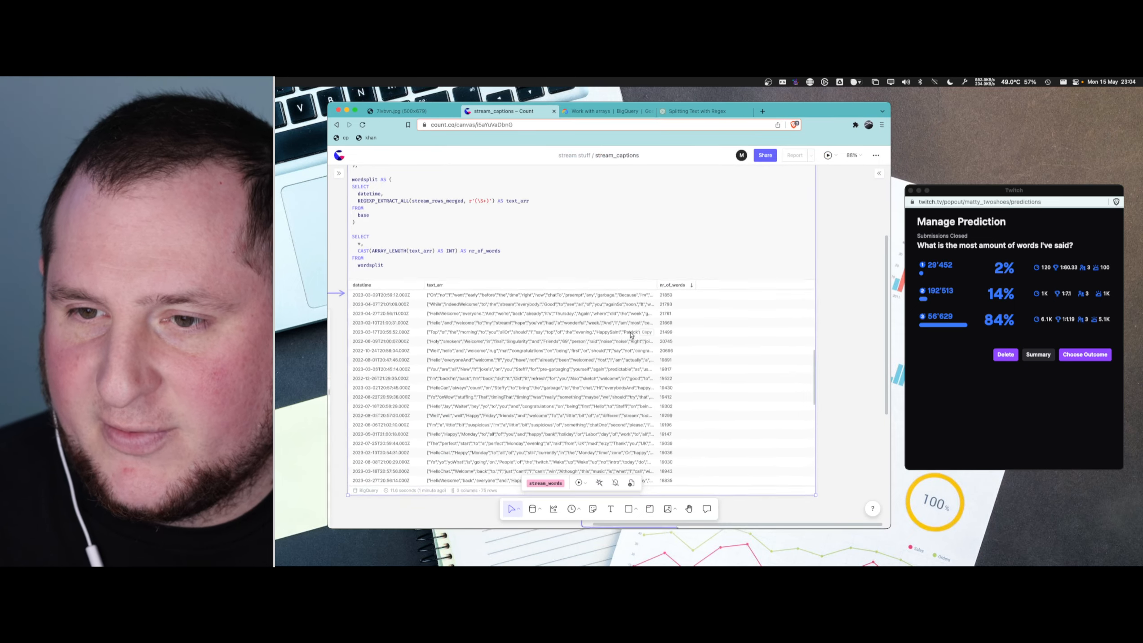
{"action": "scroll", "coordinate": [631, 335], "scroll_direction": "up", "scroll_amount": 3}
{"action": "scroll", "coordinate": [715, 309], "scroll_direction": "up", "scroll_amount": 2}
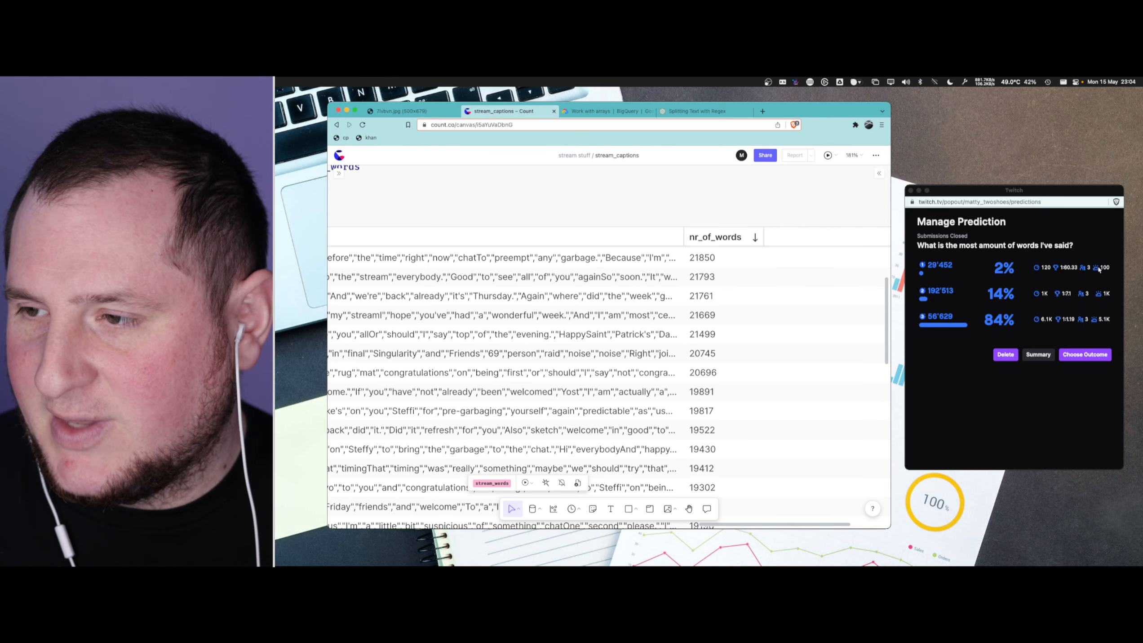
{"action": "left_click_drag", "start_coordinate": [1060, 203], "coordinate": [1053, 185]}
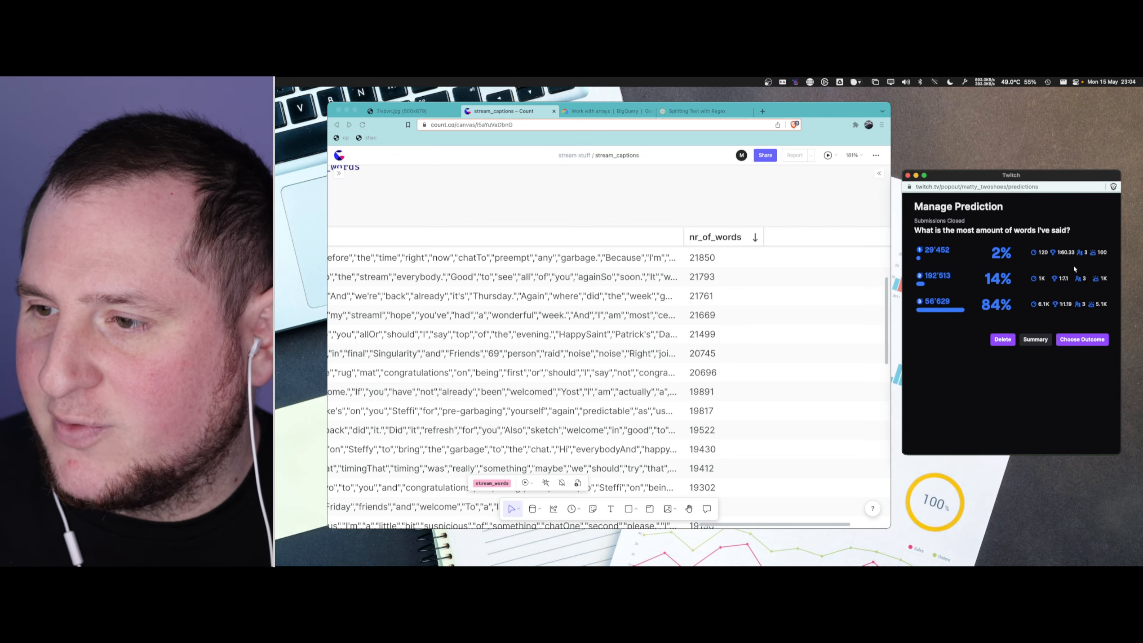
{"action": "scroll", "coordinate": [689, 291], "scroll_direction": "up", "scroll_amount": 2}
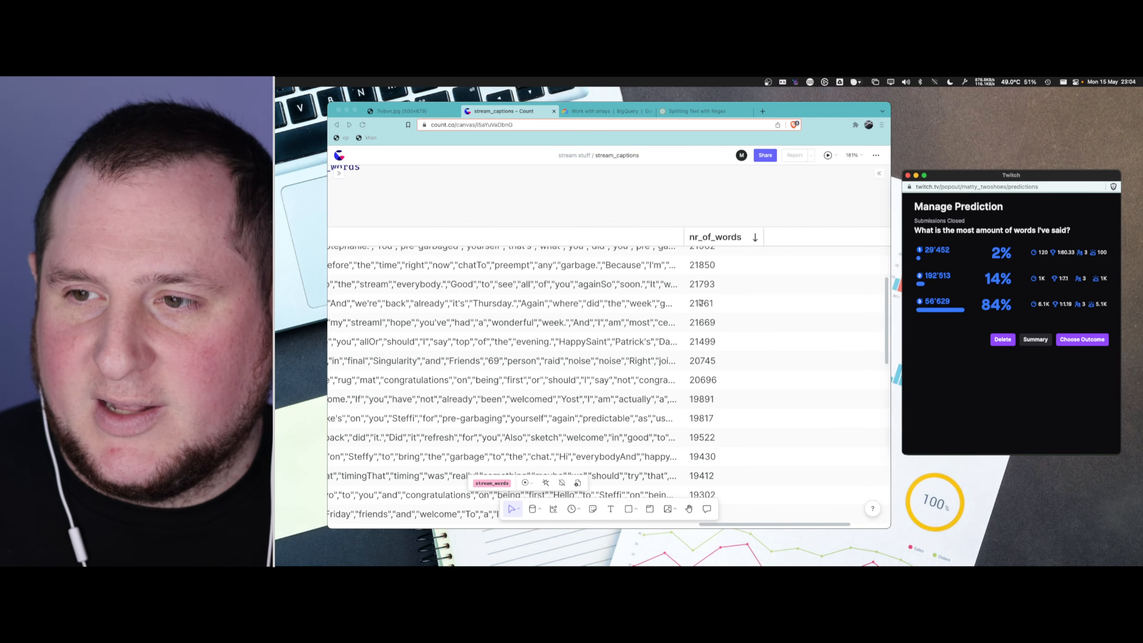
{"action": "scroll", "coordinate": [700, 303], "scroll_direction": "up", "scroll_amount": 2}
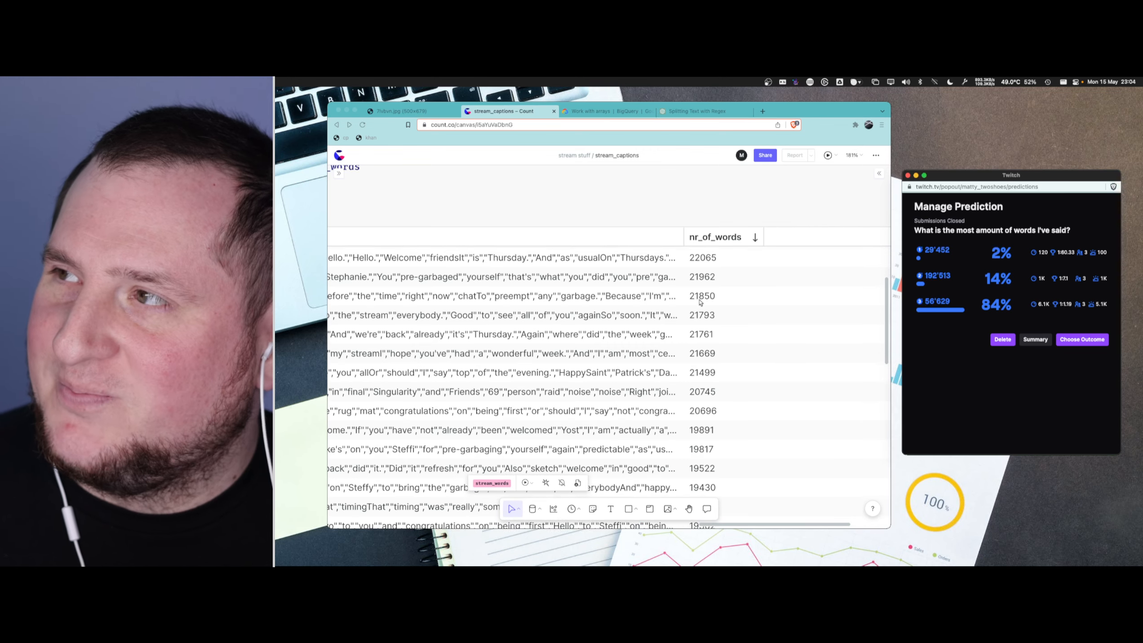
{"action": "scroll", "coordinate": [700, 303], "scroll_direction": "up", "scroll_amount": 3}
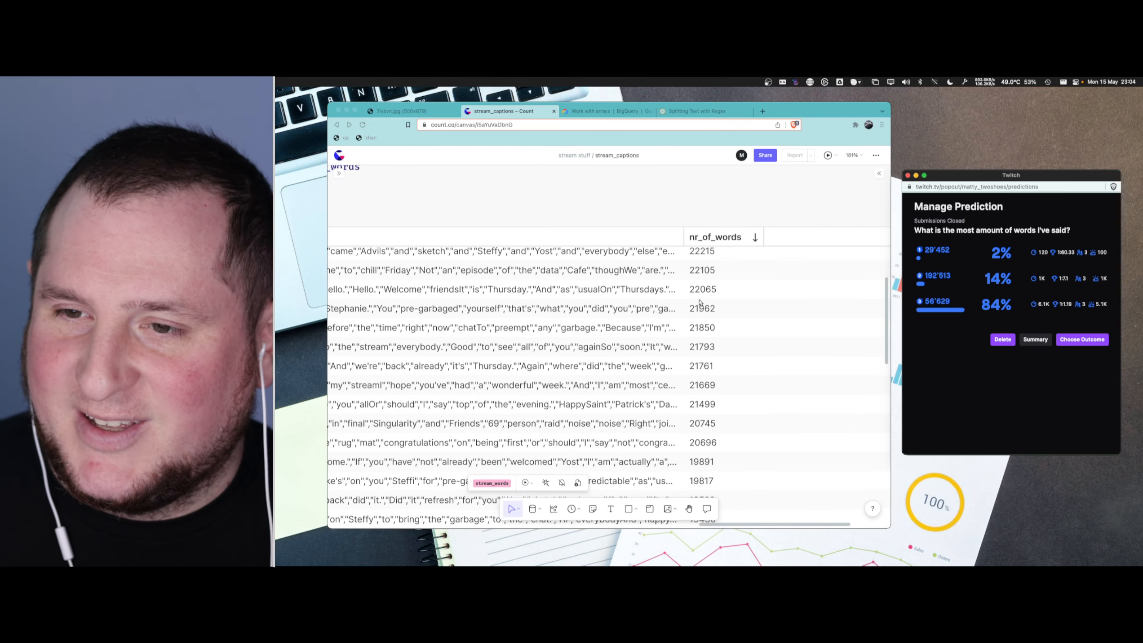
{"action": "scroll", "coordinate": [700, 303], "scroll_direction": "up", "scroll_amount": 3}
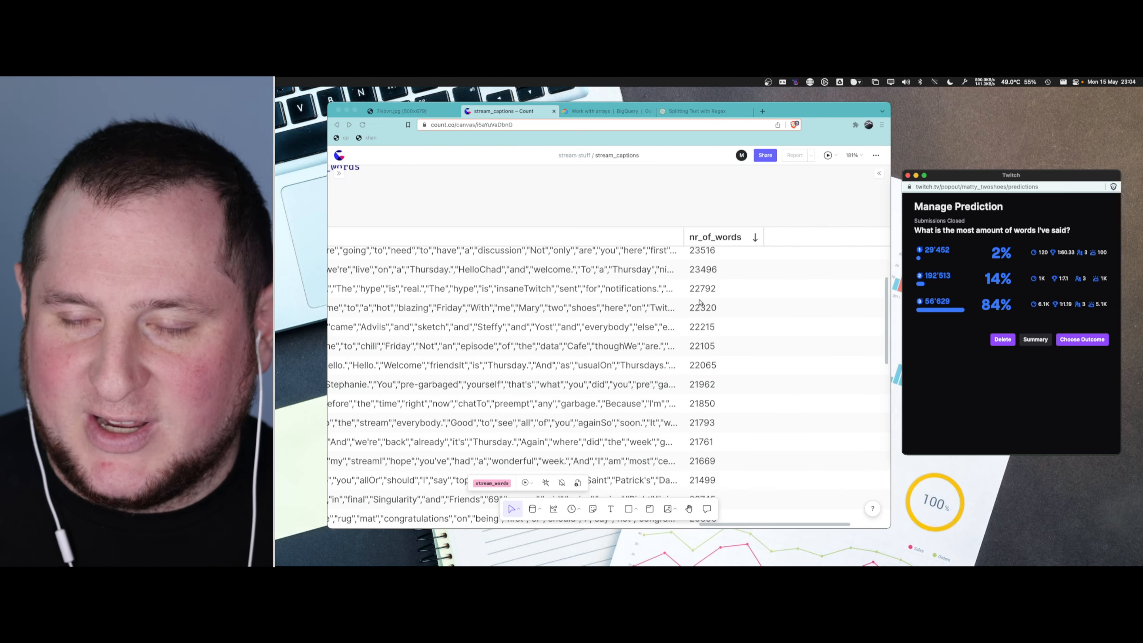
{"action": "scroll", "coordinate": [700, 302], "scroll_direction": "up", "scroll_amount": 10}
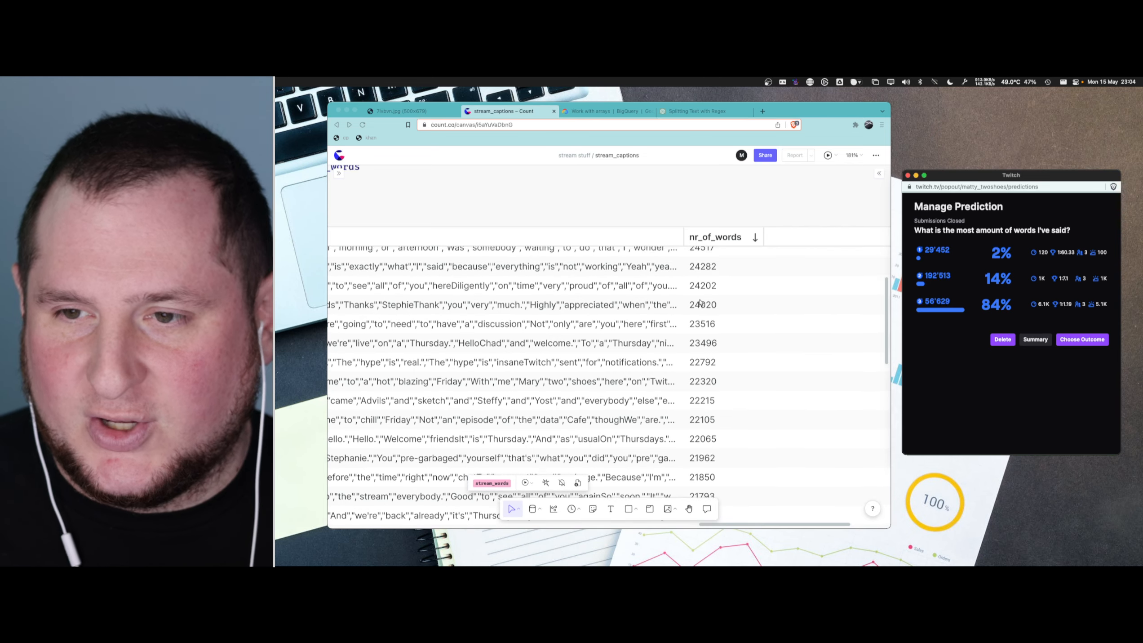
{"action": "scroll", "coordinate": [700, 302], "scroll_direction": "up", "scroll_amount": 5}
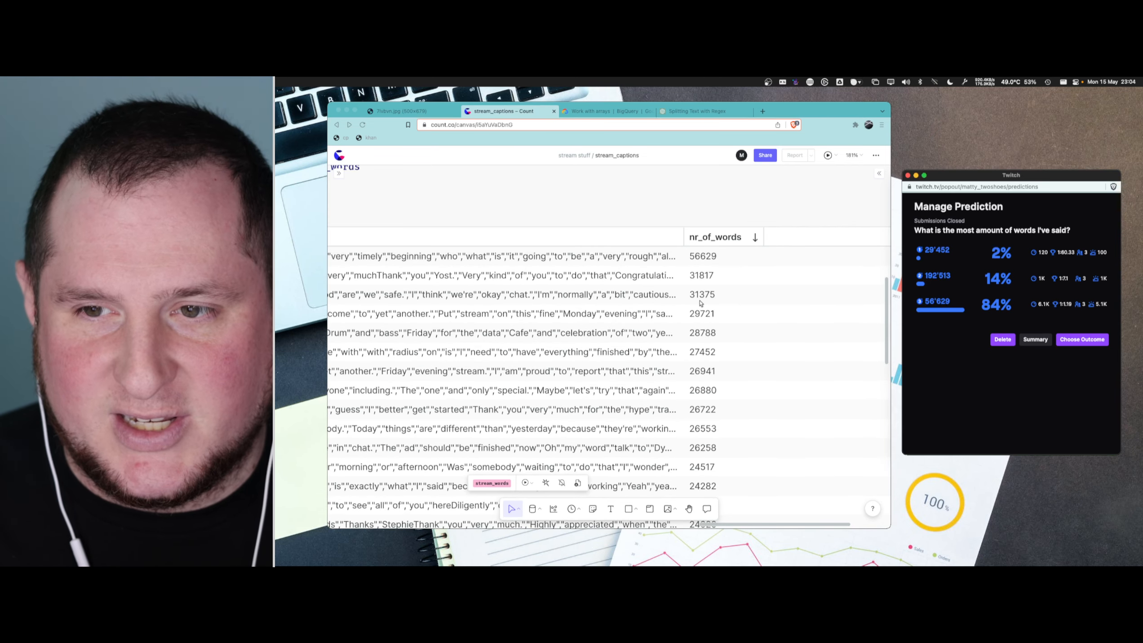
{"action": "scroll", "coordinate": [696, 264], "scroll_direction": "up", "scroll_amount": 10}
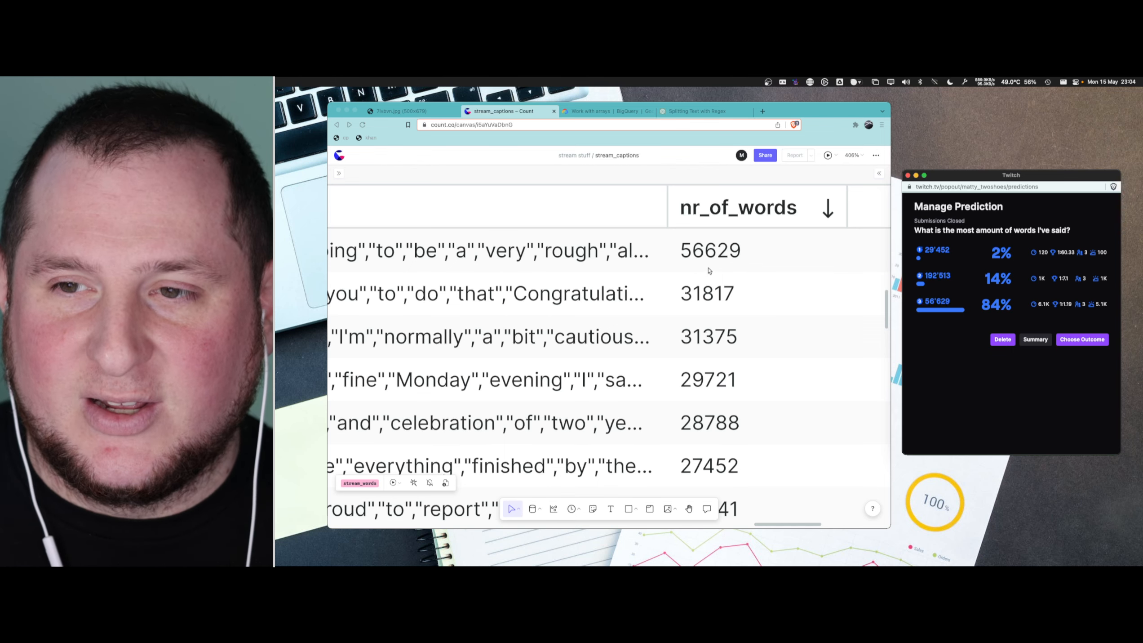
{"action": "scroll", "coordinate": [709, 270], "scroll_direction": "down", "scroll_amount": 5}
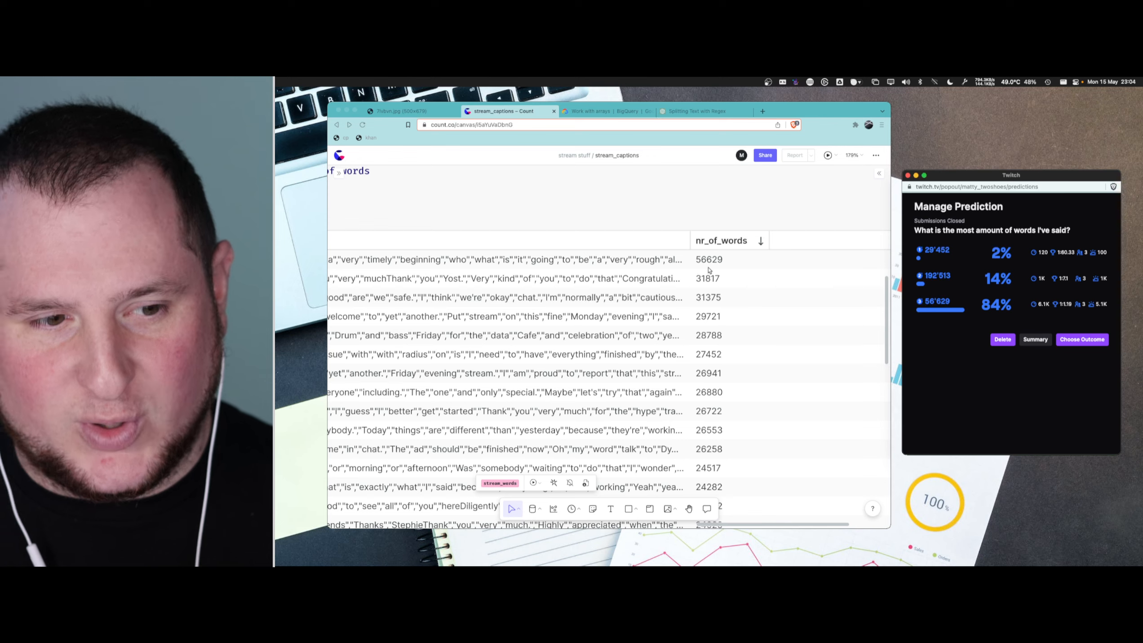
- Check the text_arr and datetime values of the stream_words row with the highest word count
{"action": "scroll", "coordinate": [612, 222], "scroll_direction": "left", "scroll_amount": 6}
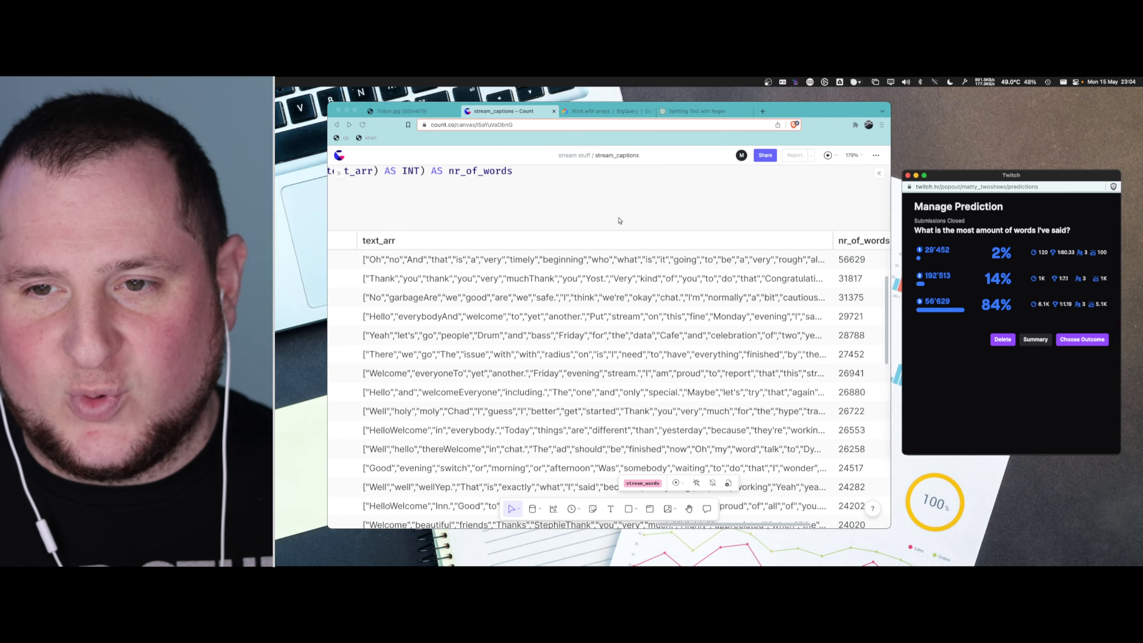
{"action": "scroll", "coordinate": [603, 220], "scroll_direction": "left", "scroll_amount": 5}
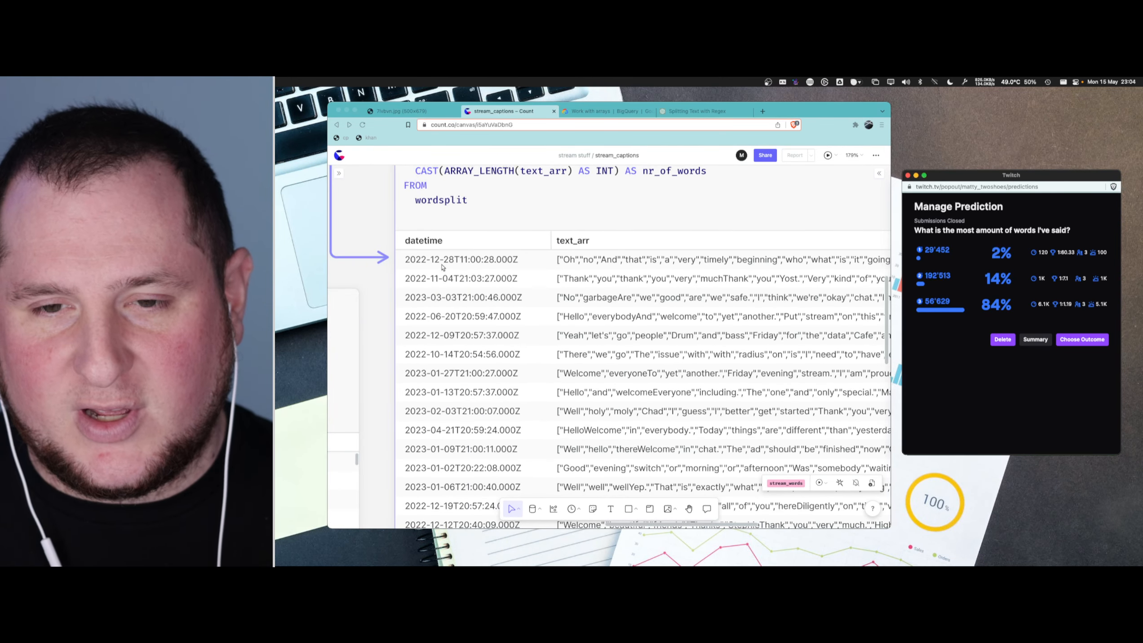
{"action": "scroll", "coordinate": [454, 226], "scroll_direction": "left", "scroll_amount": 3}
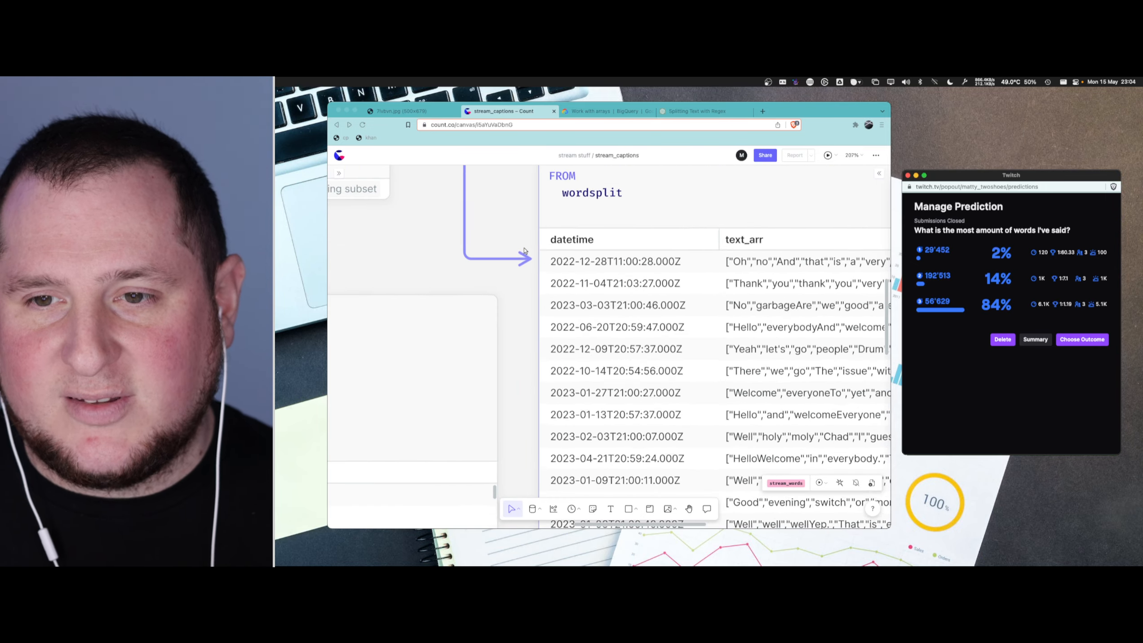
{"action": "scroll", "coordinate": [495, 234], "scroll_direction": "up", "scroll_amount": 5}
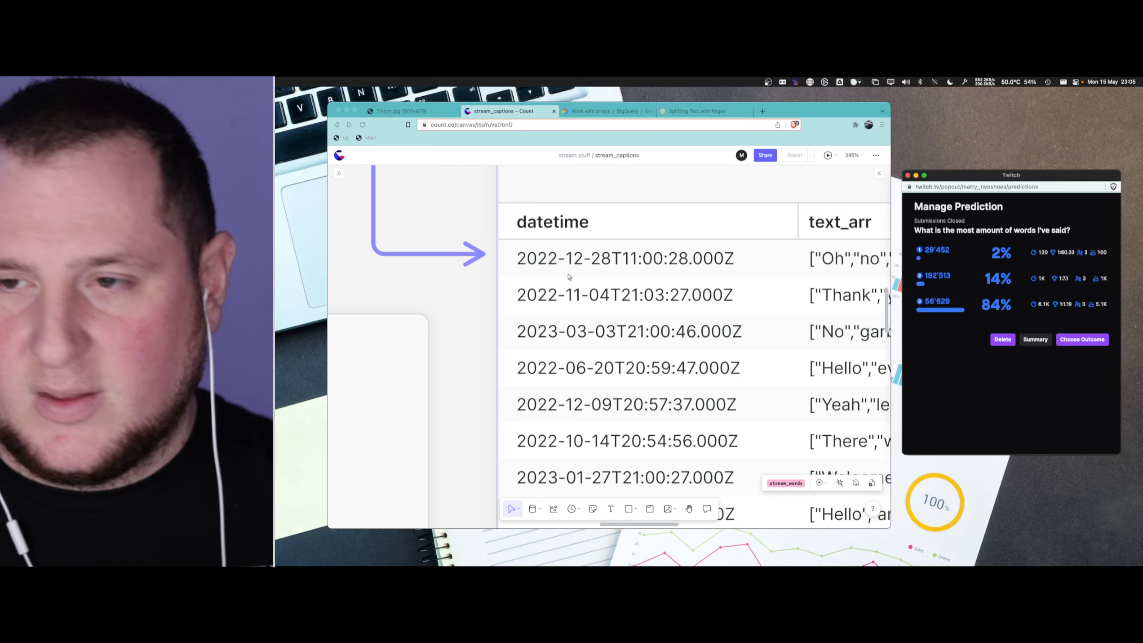
- Complete the Twitch prediction with 56'629 as the winning outcome and close the prediction window
{"action": "left_click_drag", "start_coordinate": [948, 180], "coordinate": [946, 181]}
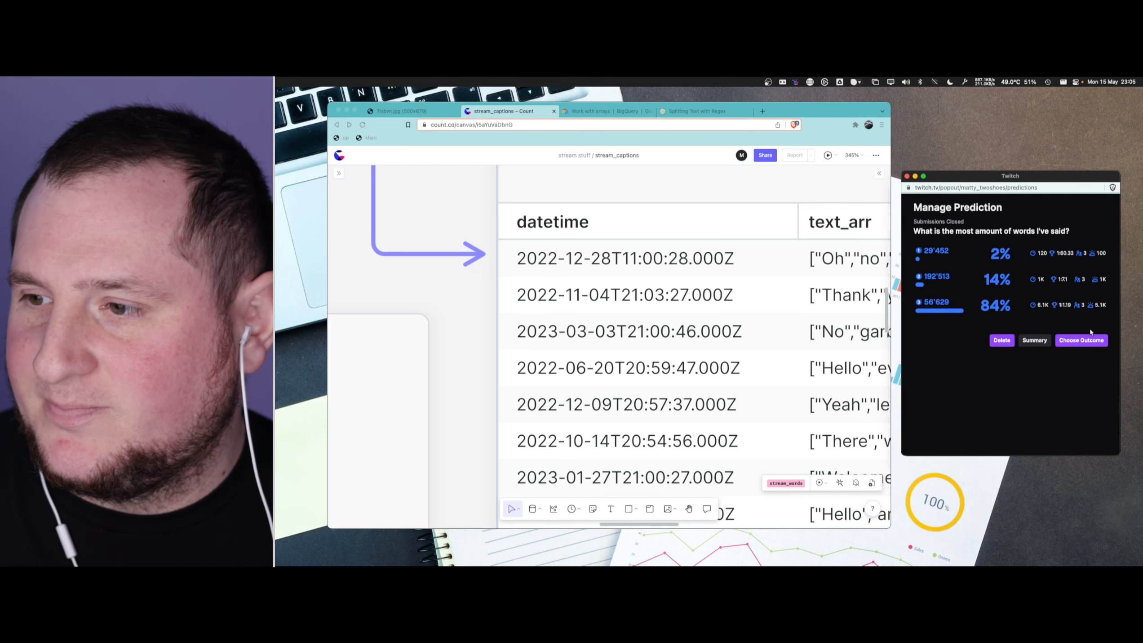
{"action": "left_click", "coordinate": [1090, 340]}
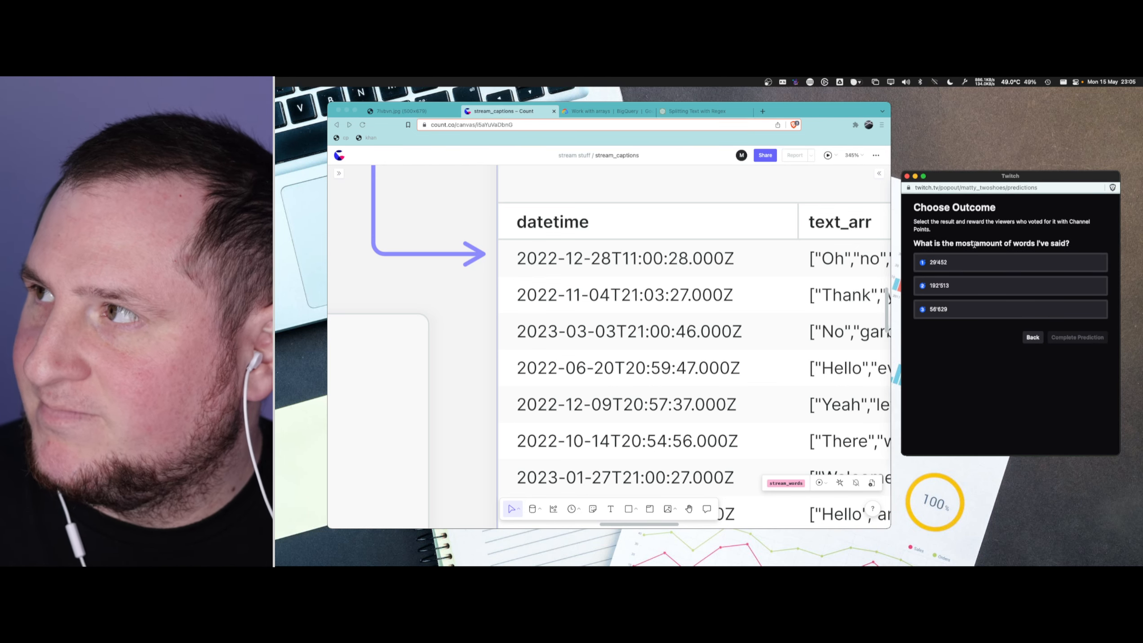
{"action": "left_click", "coordinate": [1012, 310]}
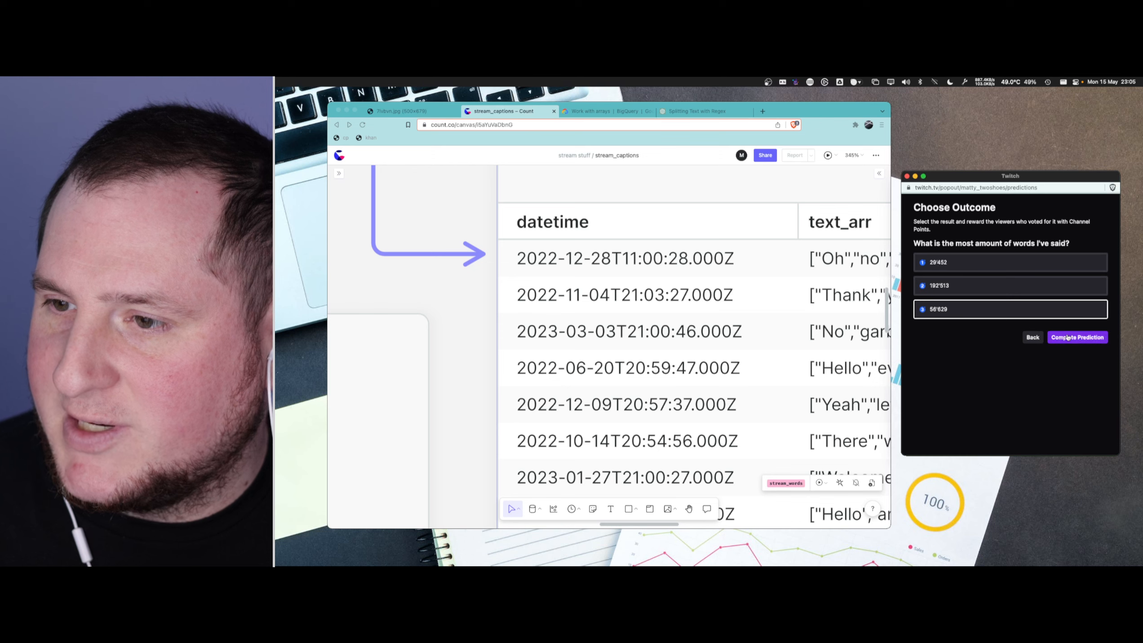
{"action": "left_click", "coordinate": [1079, 337]}
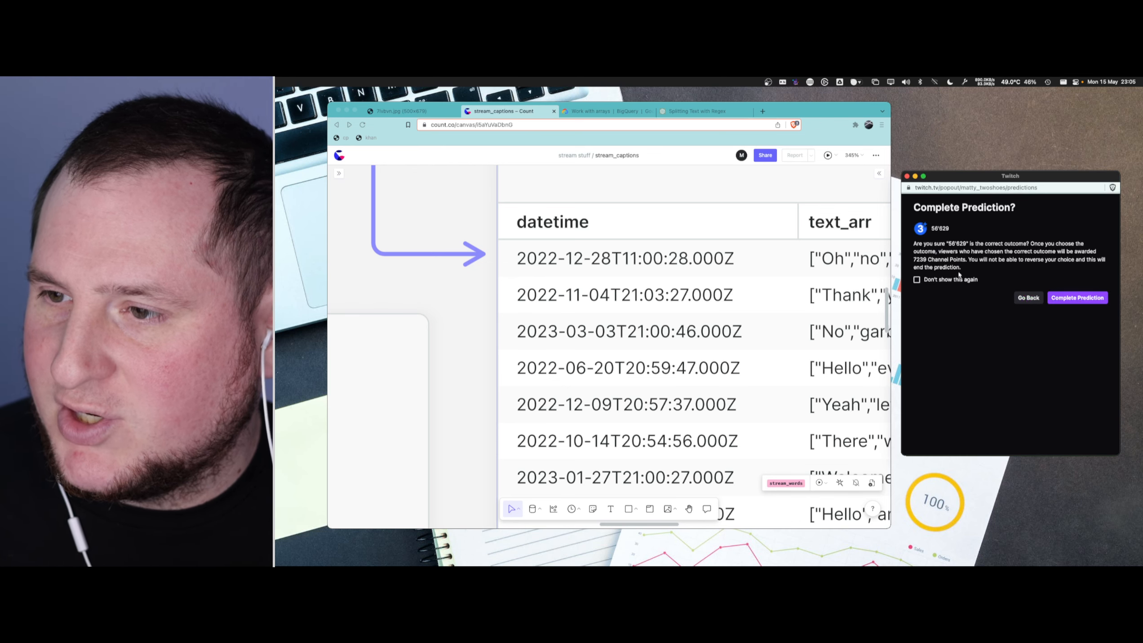
{"action": "left_click", "coordinate": [1078, 298]}
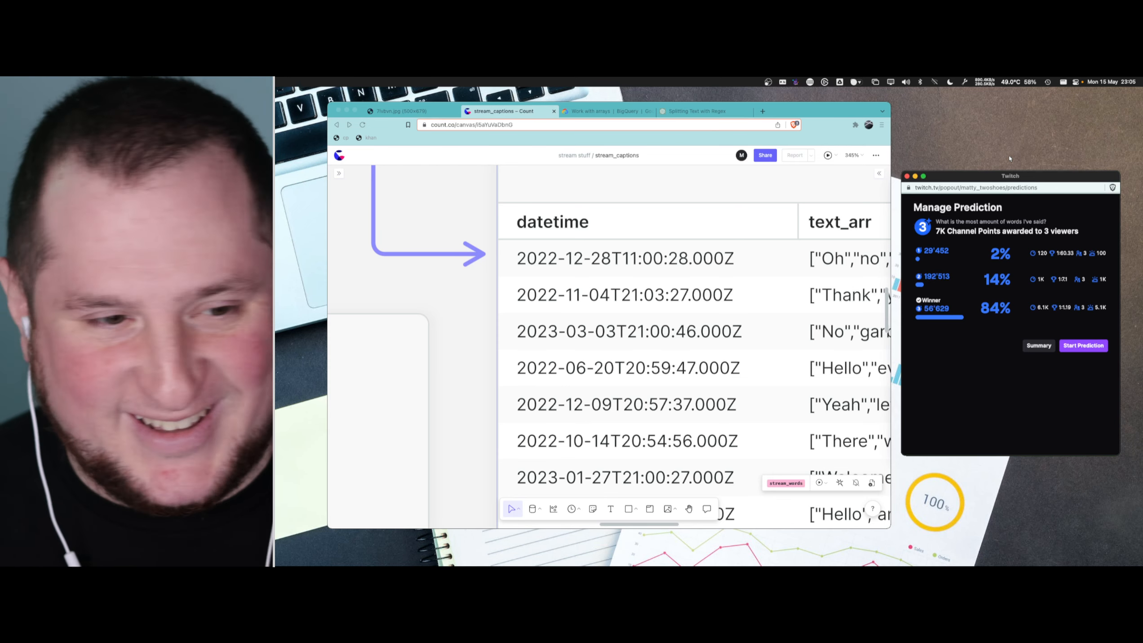
{"action": "left_click", "coordinate": [908, 177]}
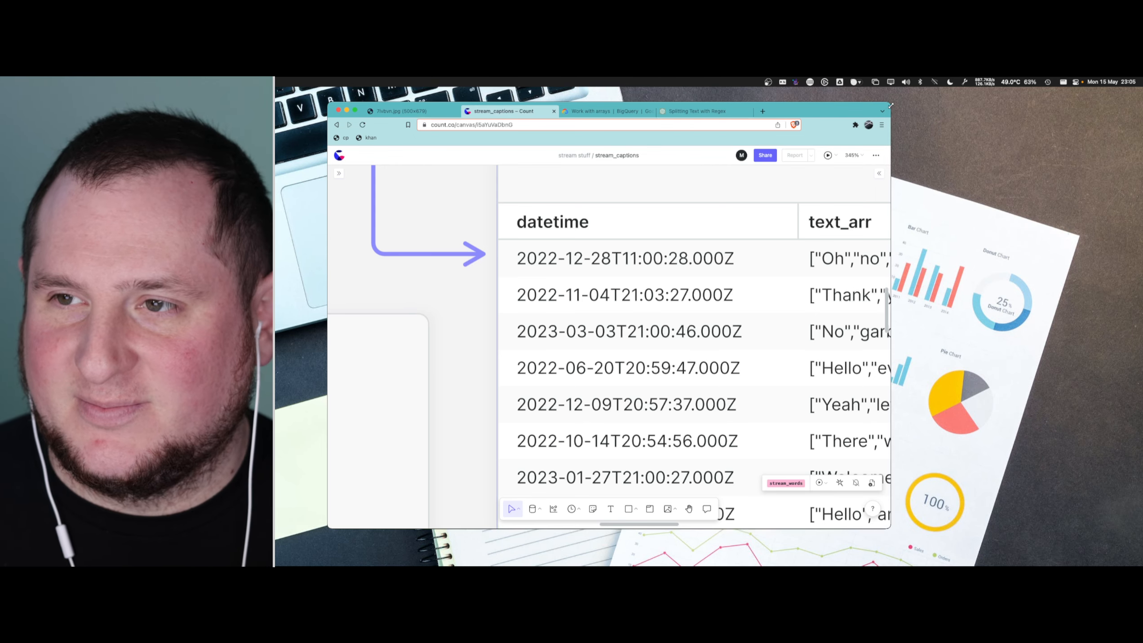
- Widen the stream_captions browser window and bring all stream_words result columns into view
{"action": "left_click_drag", "start_coordinate": [891, 106], "coordinate": [1059, 106]}
{"action": "scroll", "coordinate": [854, 284], "scroll_direction": "down", "scroll_amount": 5}
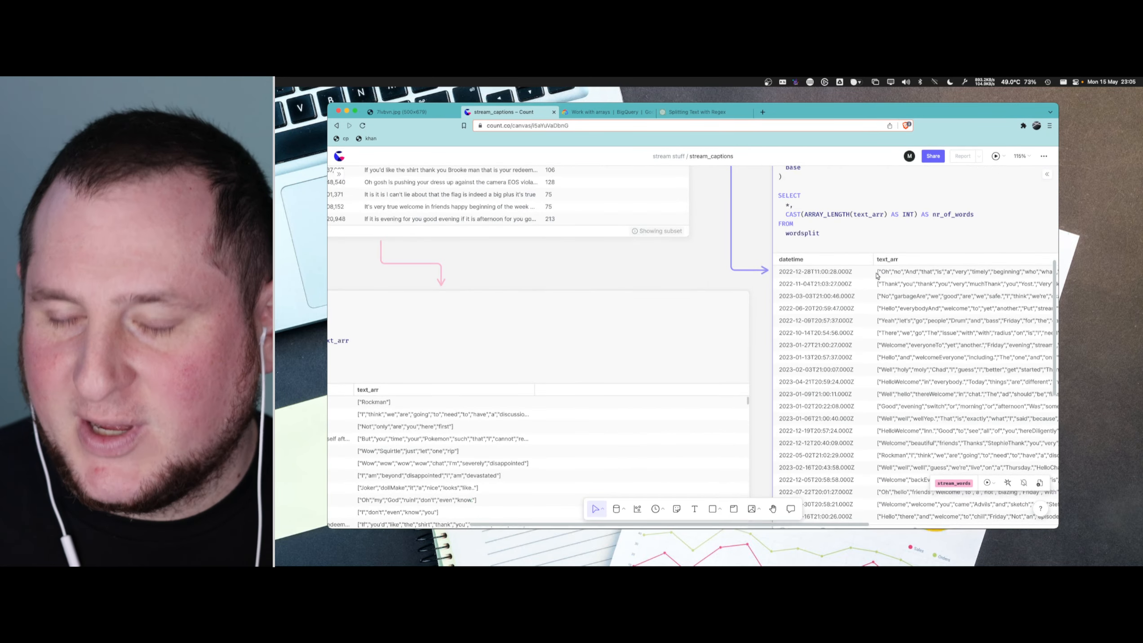
{"action": "scroll", "coordinate": [884, 228], "scroll_direction": "right", "scroll_amount": 10}
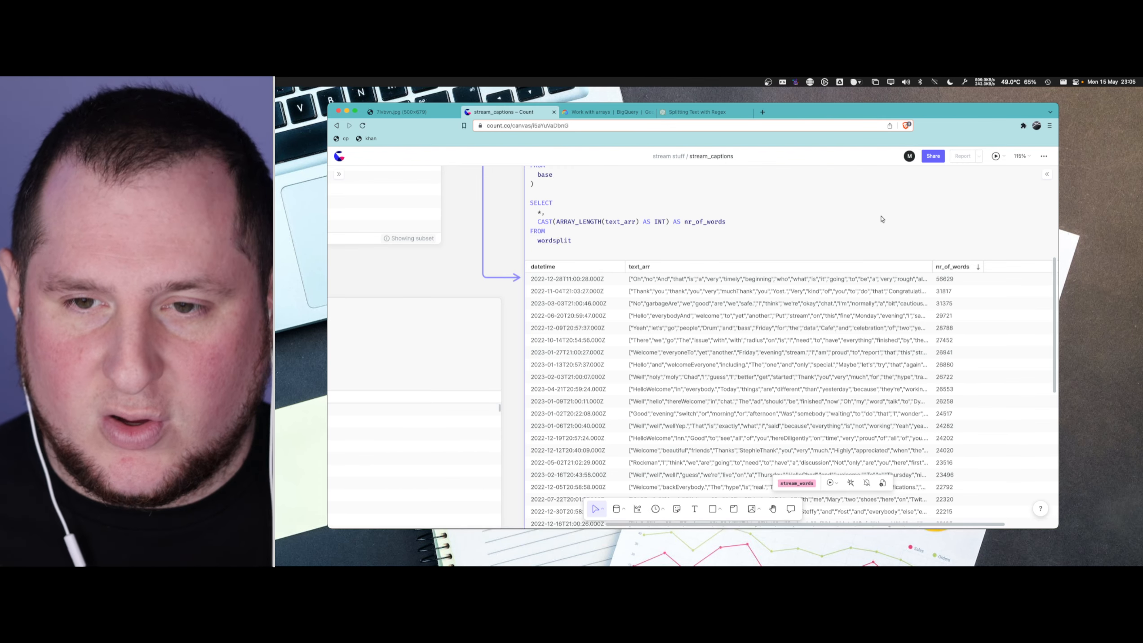
- Calculate 14*60 and then 56629/840 in Spotlight to work out the words per minute
{"action": "key", "text": "super+space"}
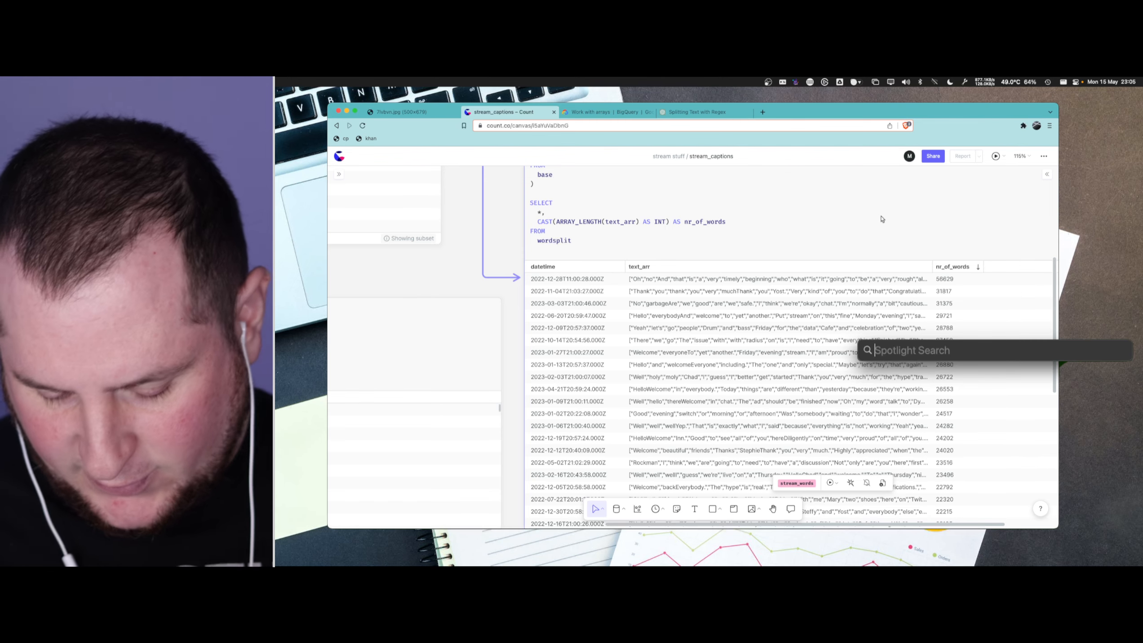
{"action": "type", "text": "14*"}
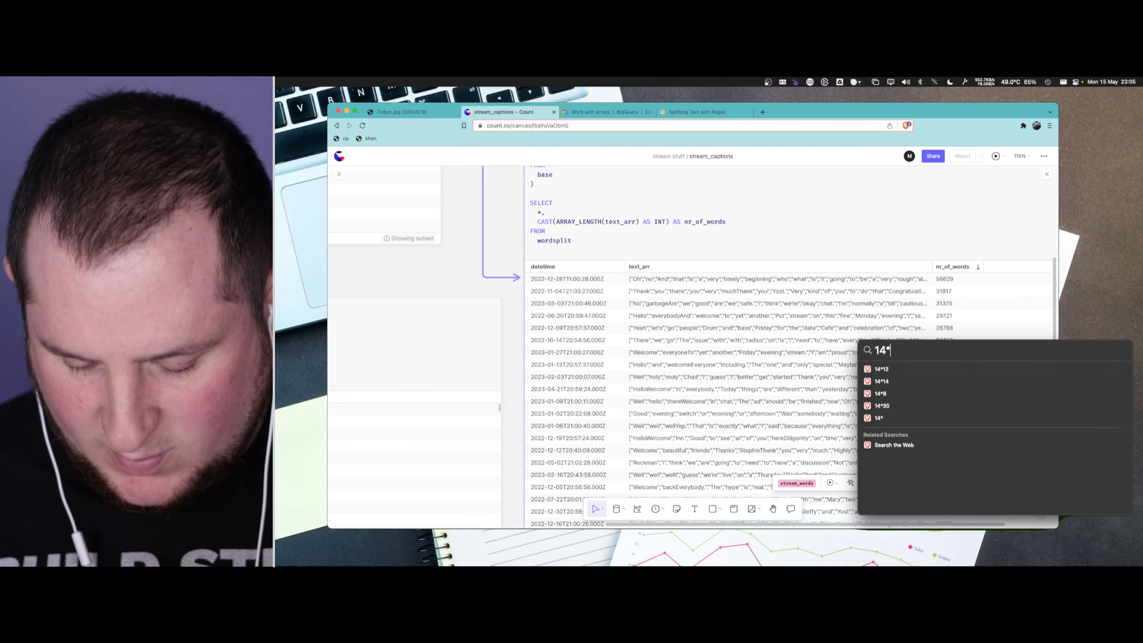
{"action": "type", "text": "60"}
{"action": "key", "text": "Escape"}
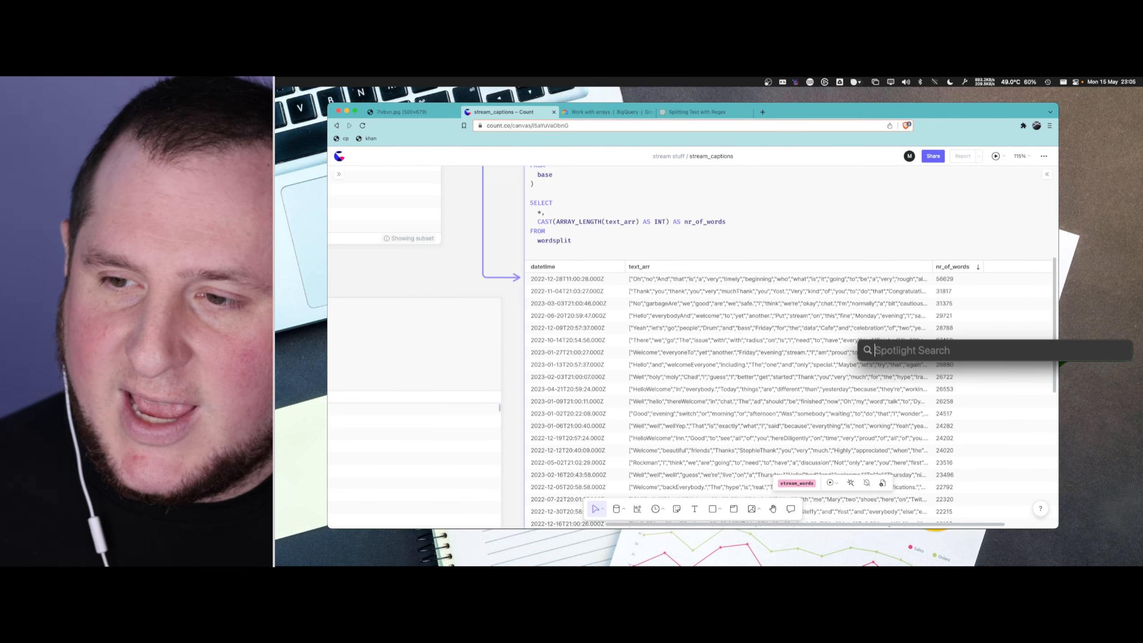
{"action": "key", "text": "super+space"}
{"action": "type", "text": "56"}
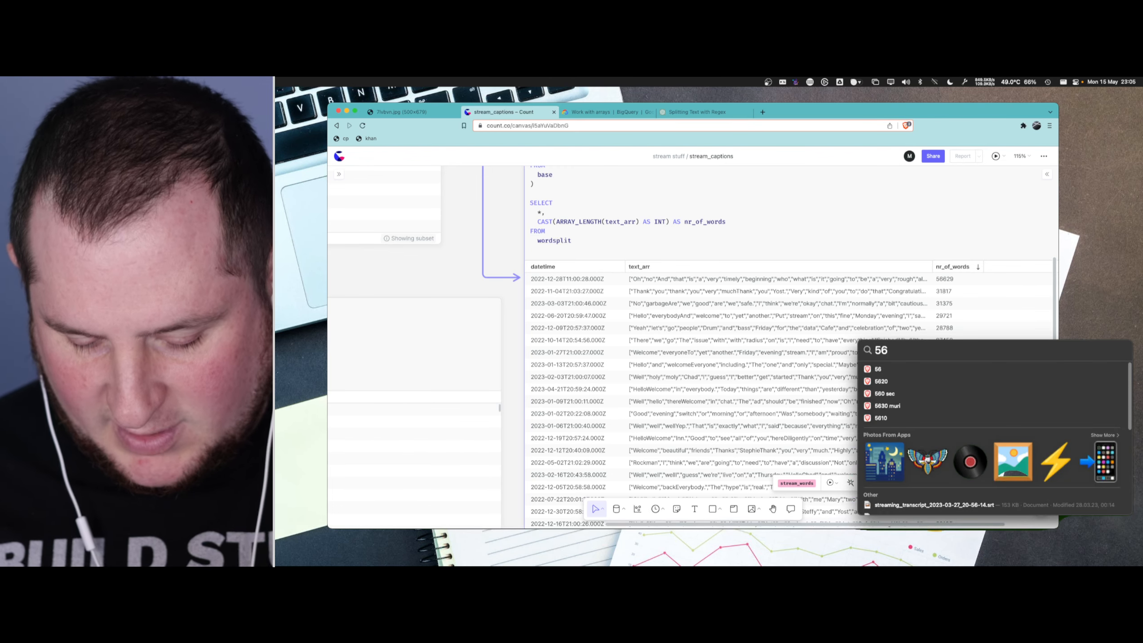
{"action": "type", "text": "629/"}
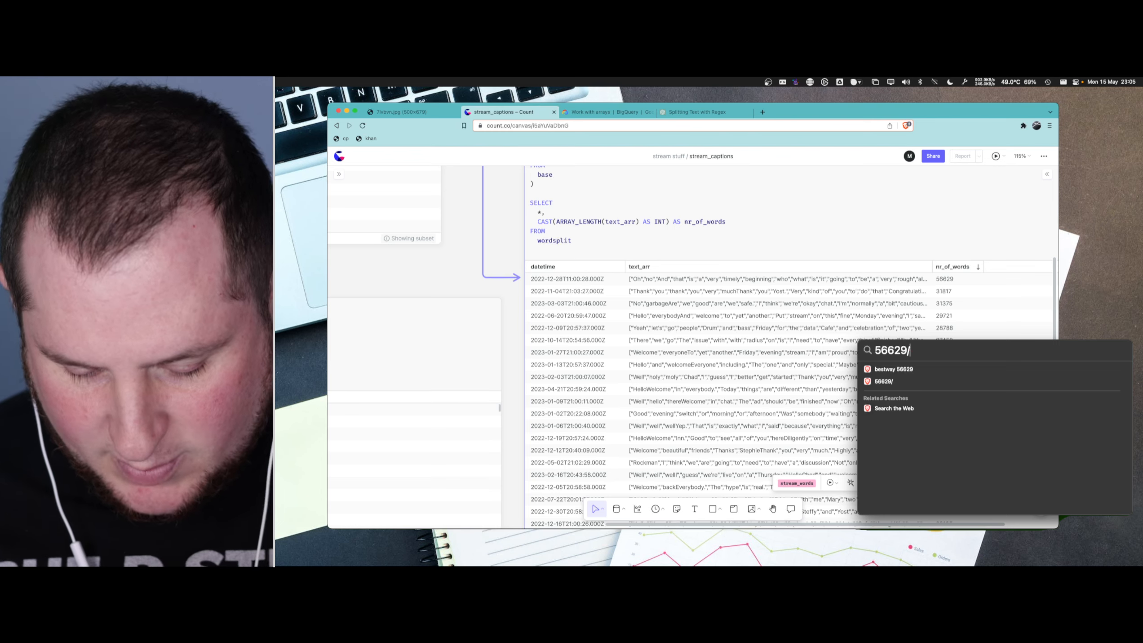
{"action": "type", "text": "840"}
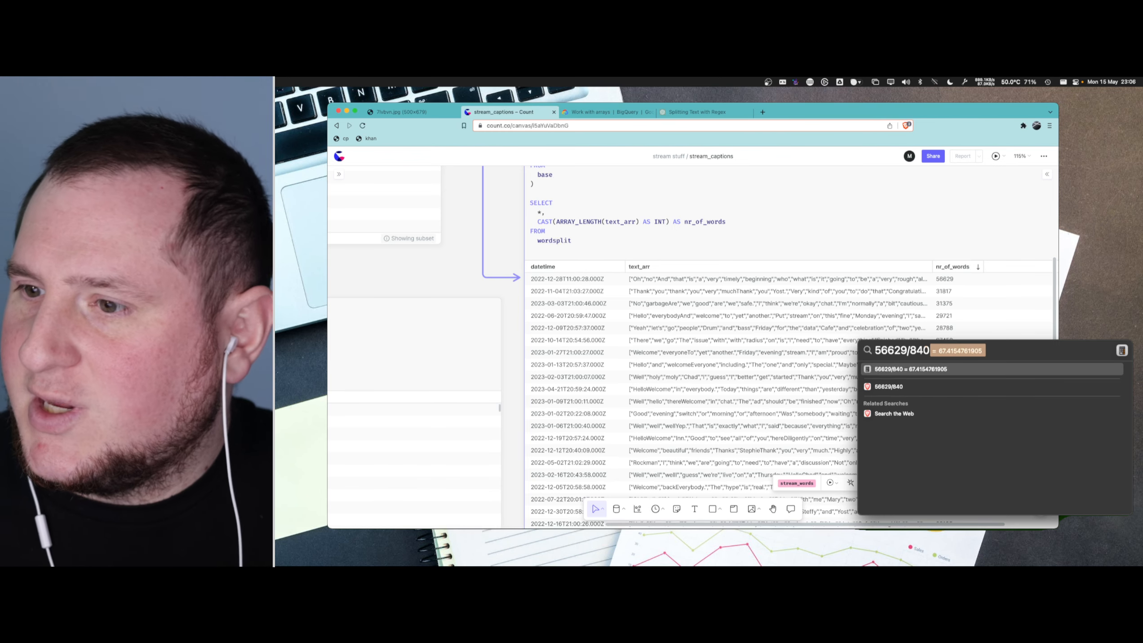
{"action": "key", "text": "Escape"}
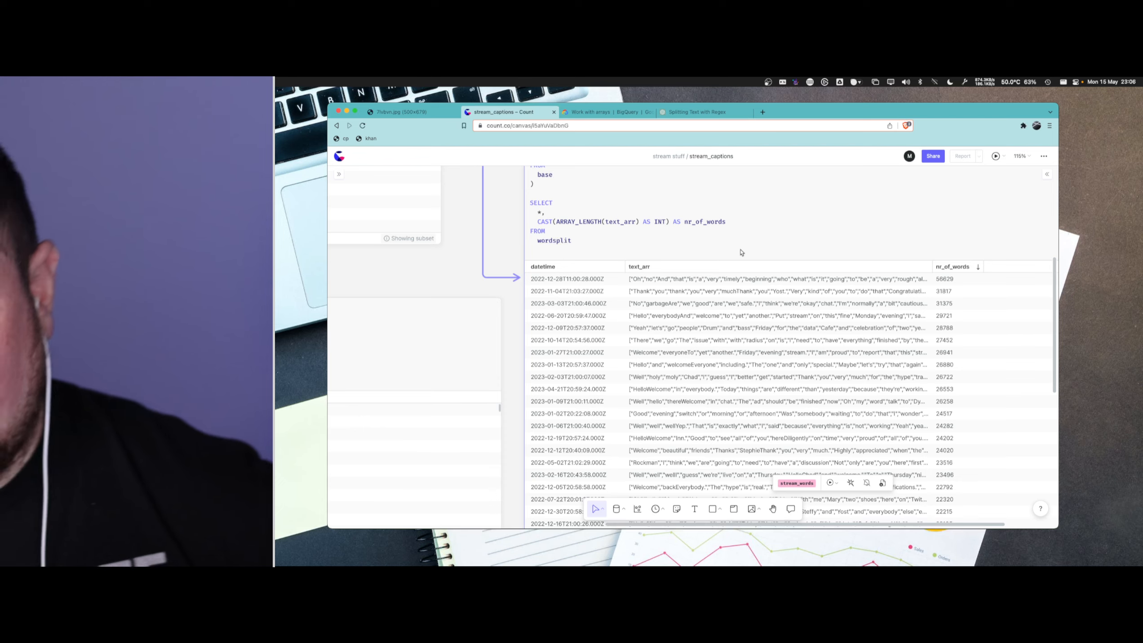
- Delete the empty cell below the stream_words cell from the canvas
{"action": "scroll", "coordinate": [861, 254], "scroll_direction": "down", "scroll_amount": 5}
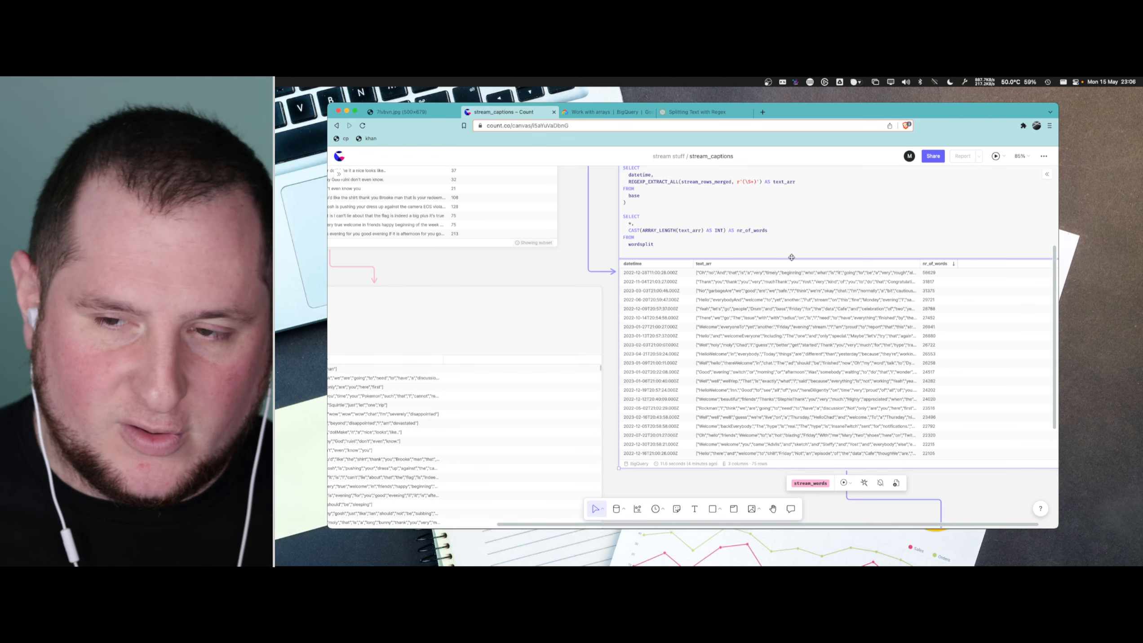
{"action": "scroll", "coordinate": [770, 242], "scroll_direction": "down", "scroll_amount": 5}
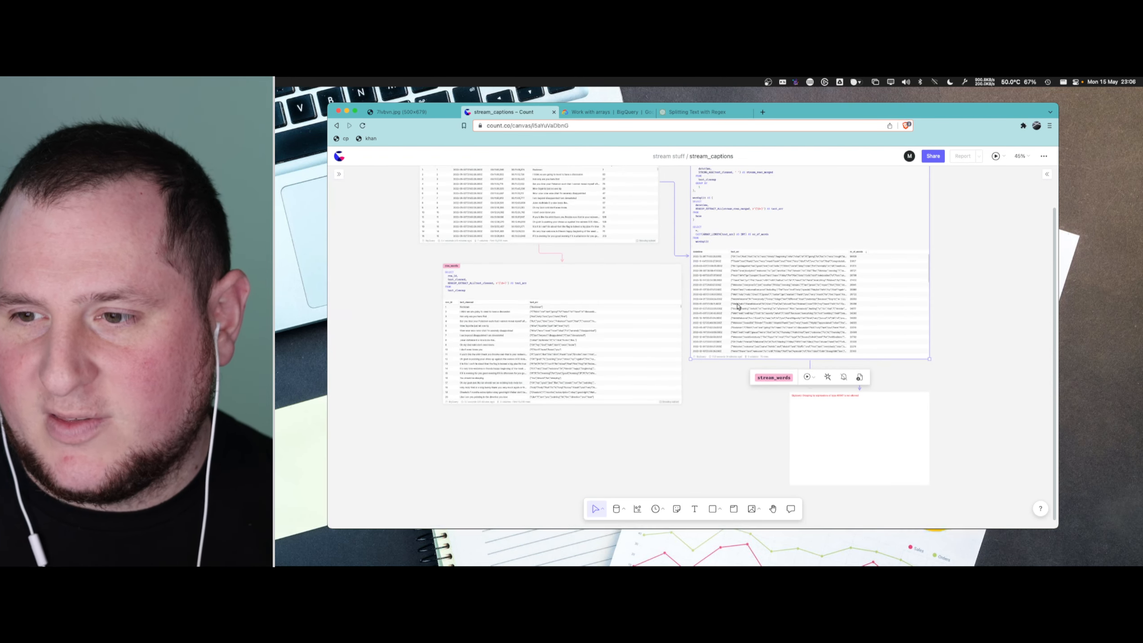
{"action": "left_click", "coordinate": [843, 423]}
{"action": "key", "text": "Delete"}
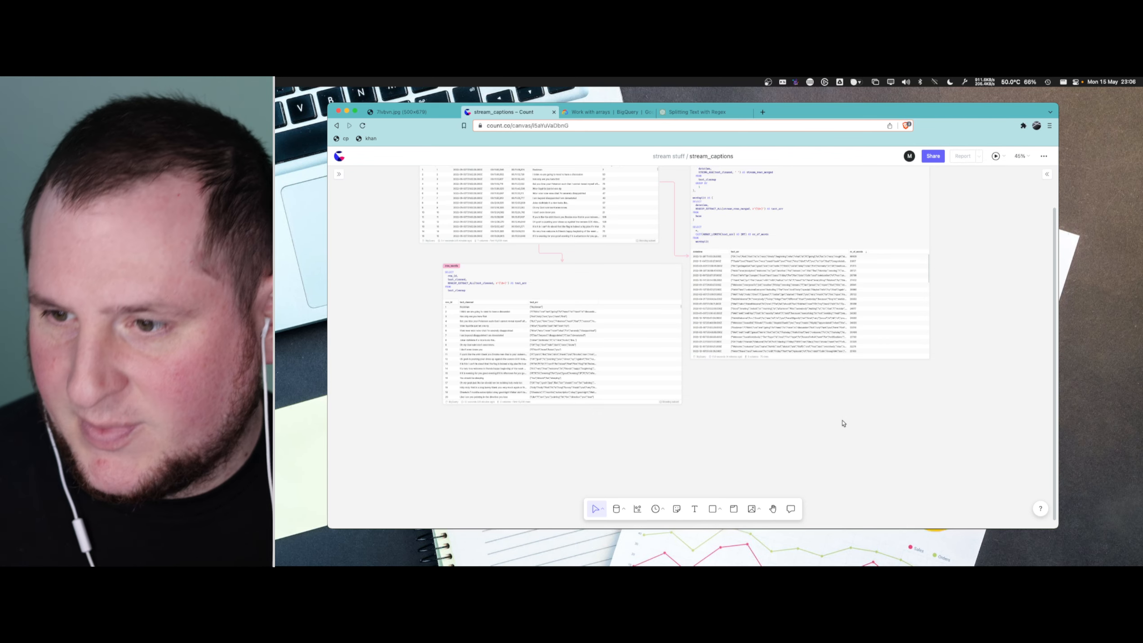
- Add a cell that selects from stream_words beside the stream_words cell and move it down on the canvas
{"action": "scroll", "coordinate": [842, 273], "scroll_direction": "up", "scroll_amount": 5}
{"action": "scroll", "coordinate": [845, 273], "scroll_direction": "right", "scroll_amount": 3}
{"action": "scroll", "coordinate": [770, 277], "scroll_direction": "right", "scroll_amount": 3}
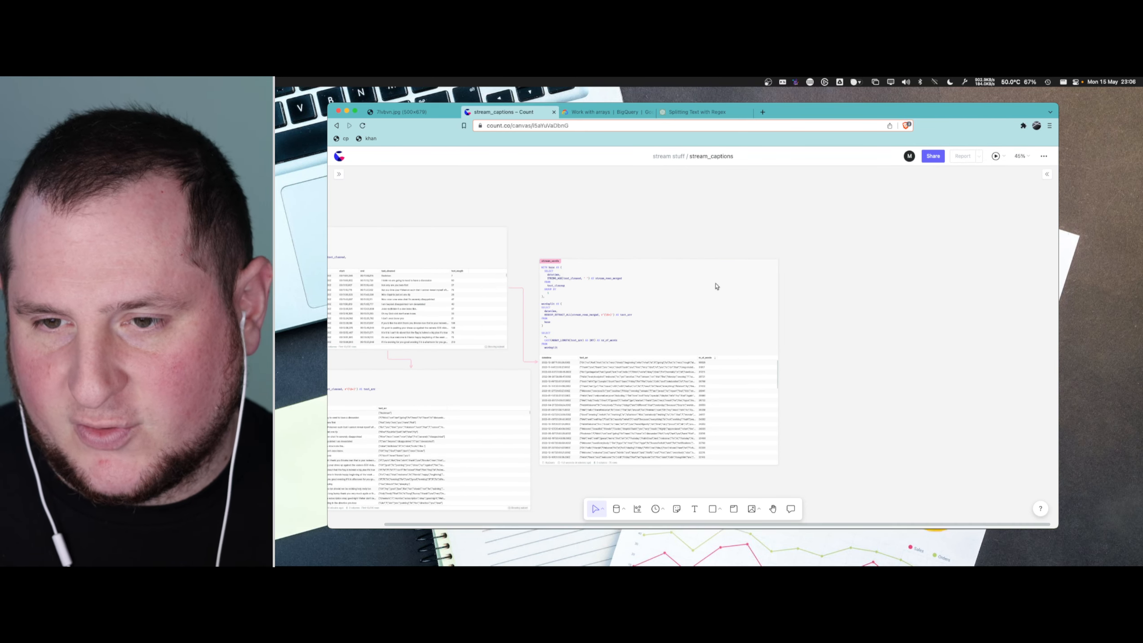
{"action": "left_click", "coordinate": [761, 341]}
{"action": "left_click", "coordinate": [789, 362]}
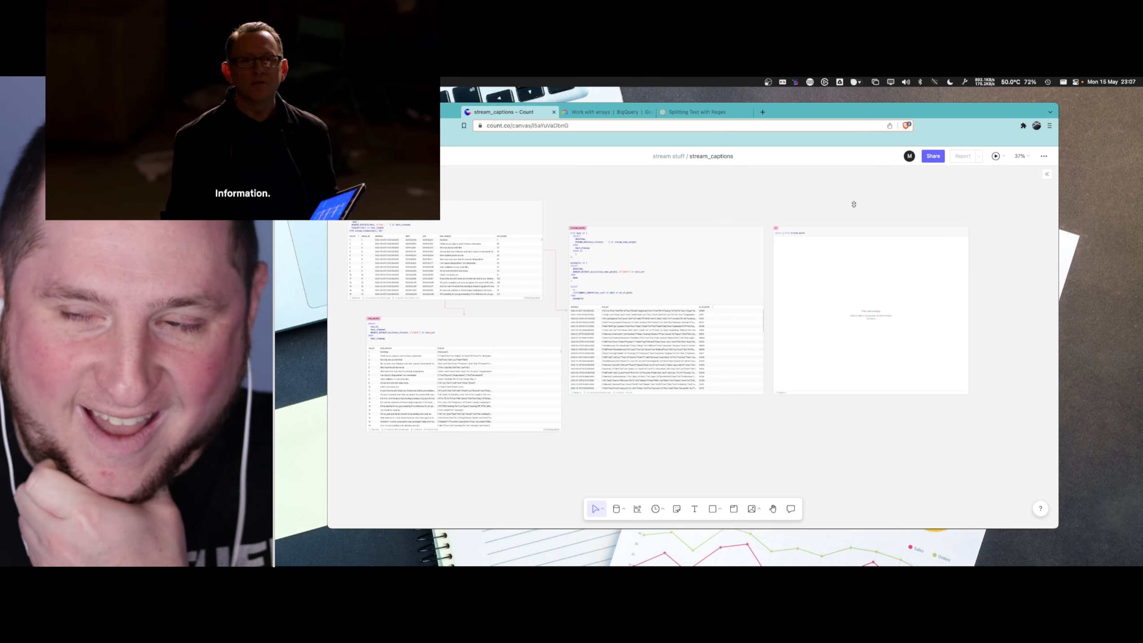
{"action": "left_click", "coordinate": [829, 237]}
{"action": "left_click_drag", "start_coordinate": [830, 239], "coordinate": [827, 339]}
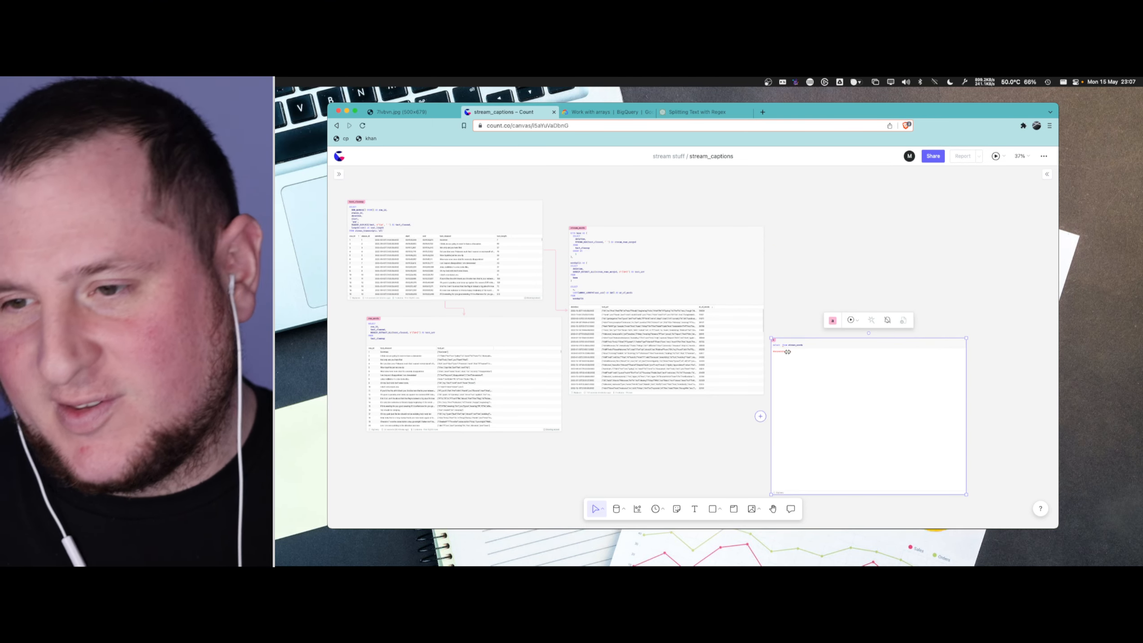
- Rename the REGEXP_EXTRACT_ALL alias in the wordsplit part of the stream_words query to stream_arr and run the cell
{"action": "scroll", "coordinate": [645, 230], "scroll_direction": "up", "scroll_amount": 5}
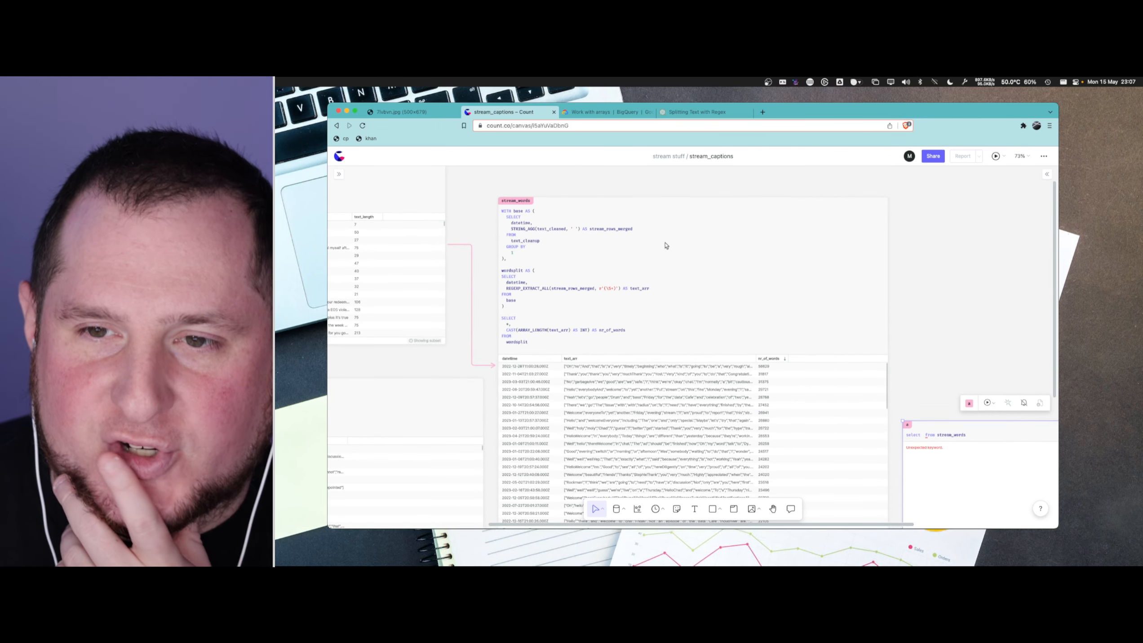
{"action": "left_click", "coordinate": [614, 240]}
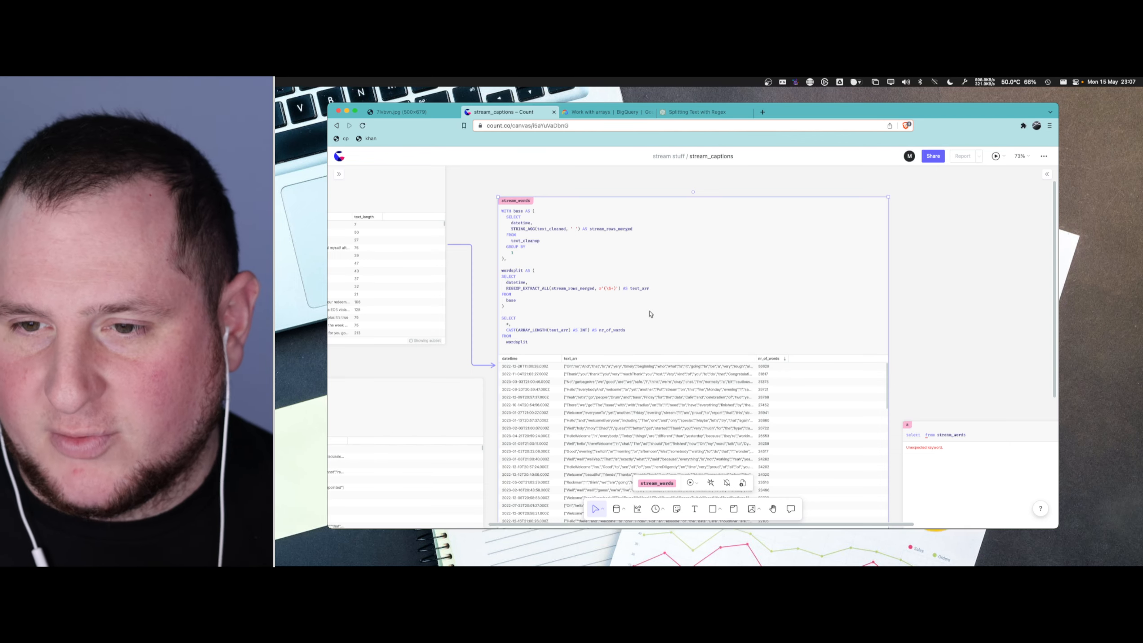
{"action": "scroll", "coordinate": [650, 313], "scroll_direction": "down", "scroll_amount": 2}
{"action": "scroll", "coordinate": [946, 418], "scroll_direction": "down", "scroll_amount": 3}
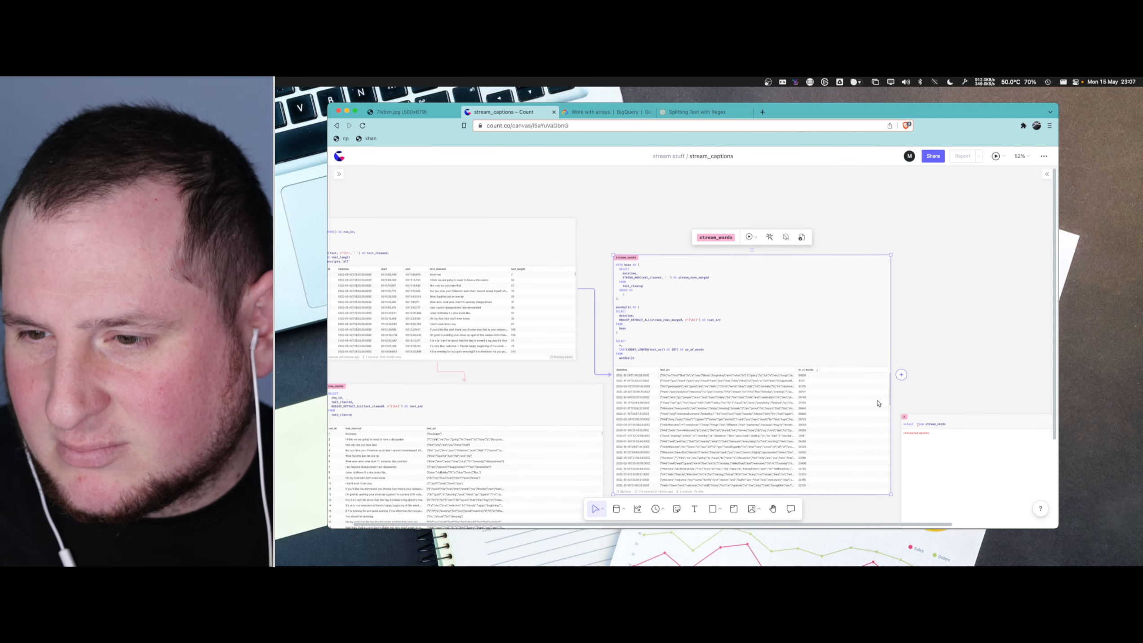
{"action": "left_click", "coordinate": [710, 320]}
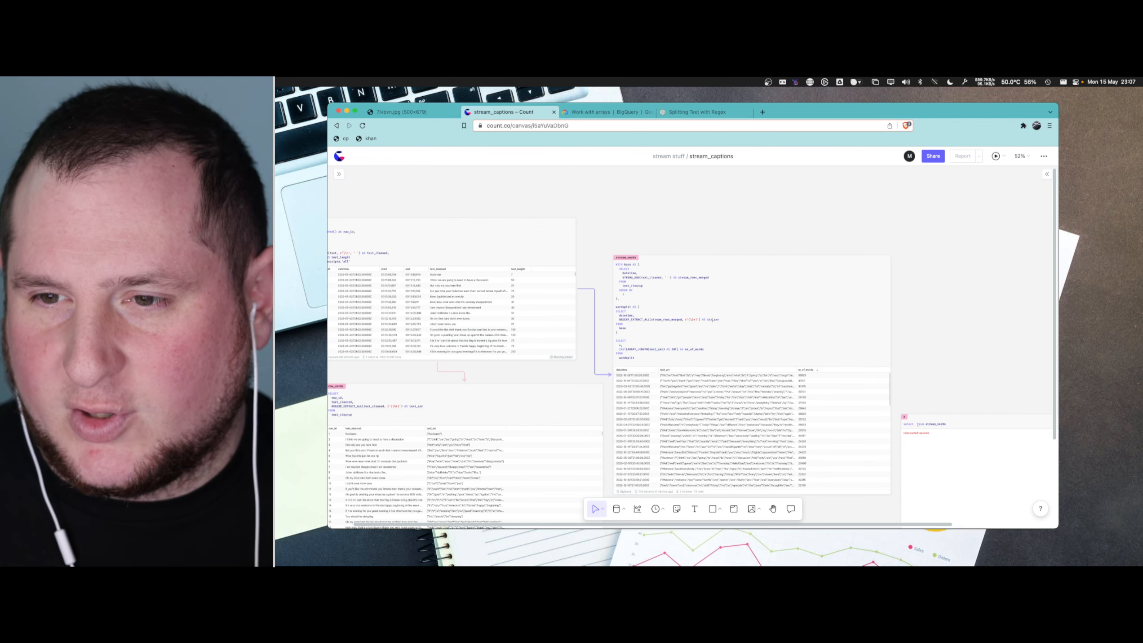
{"action": "key", "text": "super+Return"}
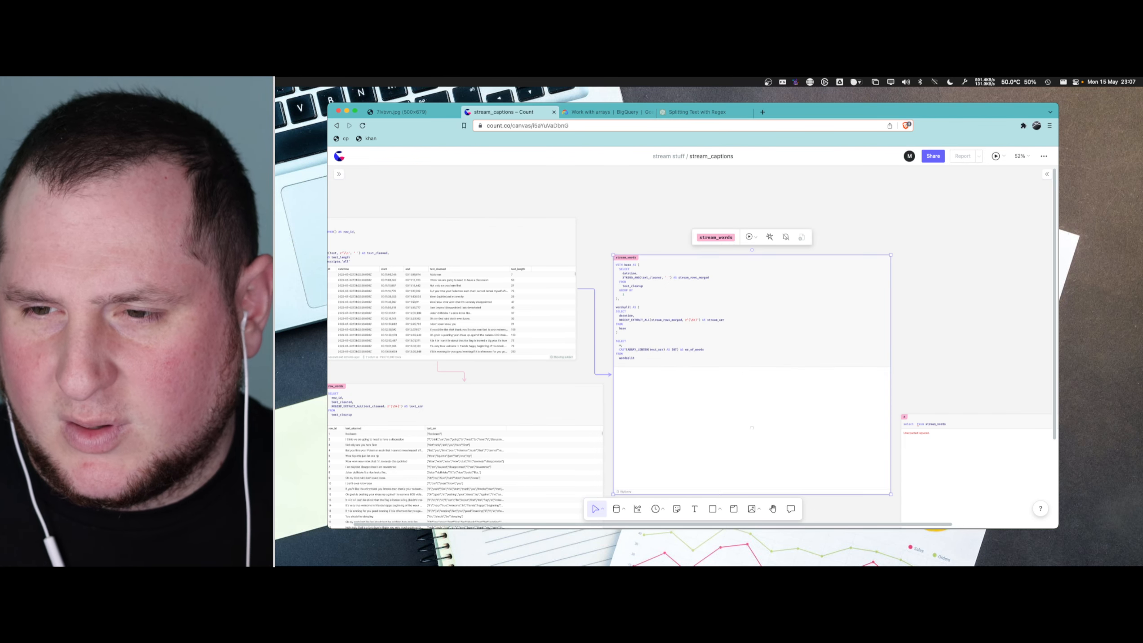
- Change the ARRAY_LENGTH argument in the final SELECT of stream_words to stream_arr and rerun the cell
{"action": "scroll", "coordinate": [715, 332], "scroll_direction": "up", "scroll_amount": 5}
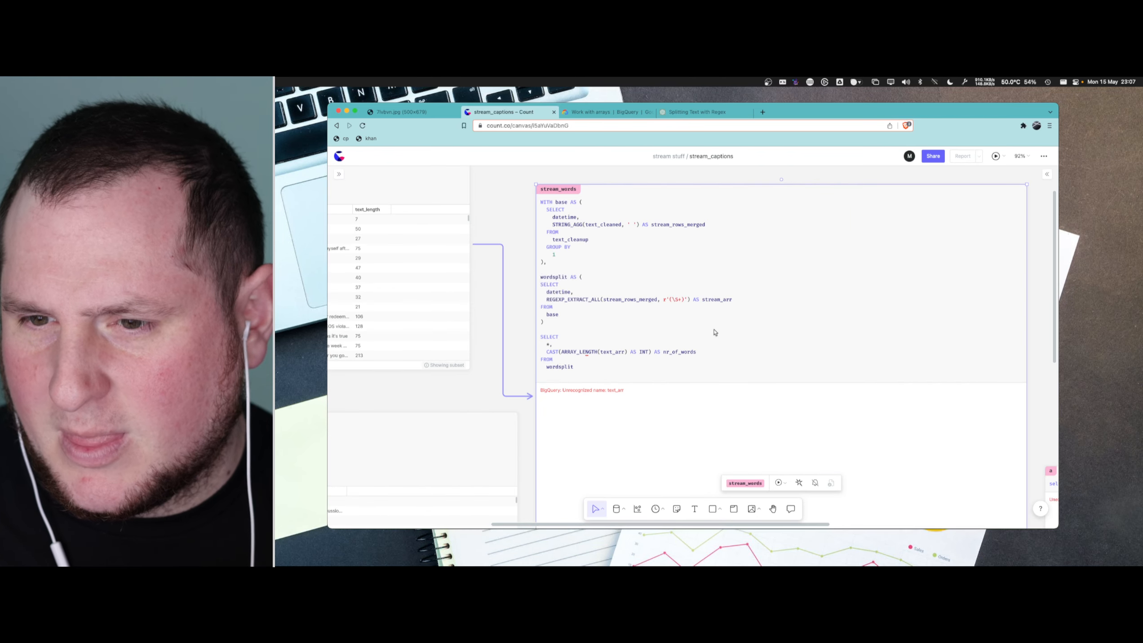
{"action": "left_click", "coordinate": [593, 355]}
{"action": "double_click", "coordinate": [605, 351]}
{"action": "type", "text": "stream"}
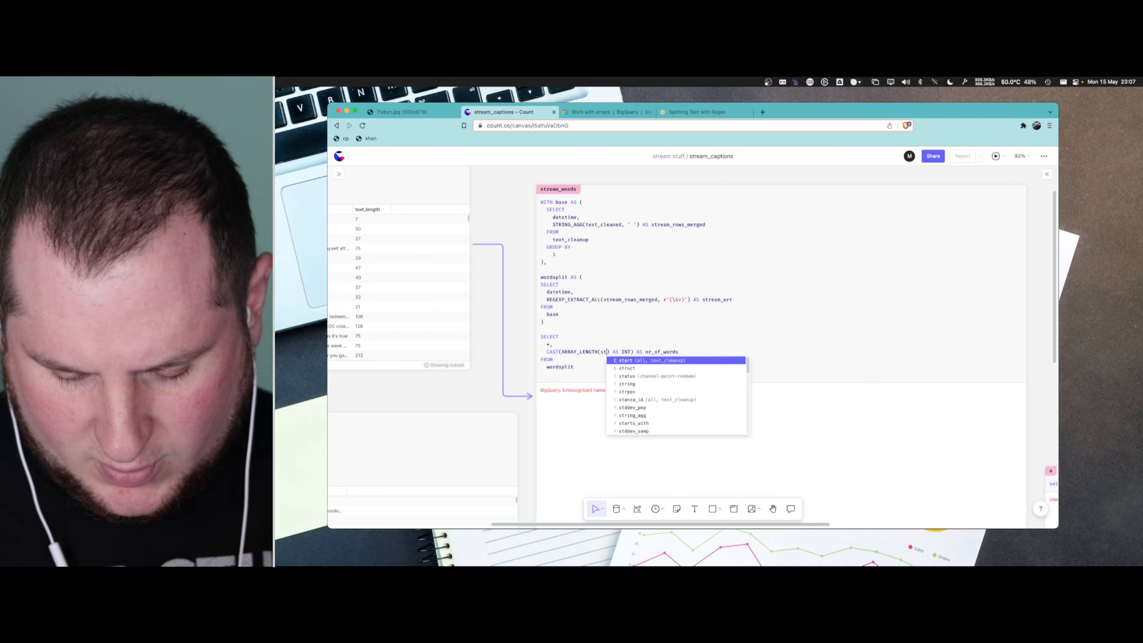
{"action": "type", "text": "_arr"}
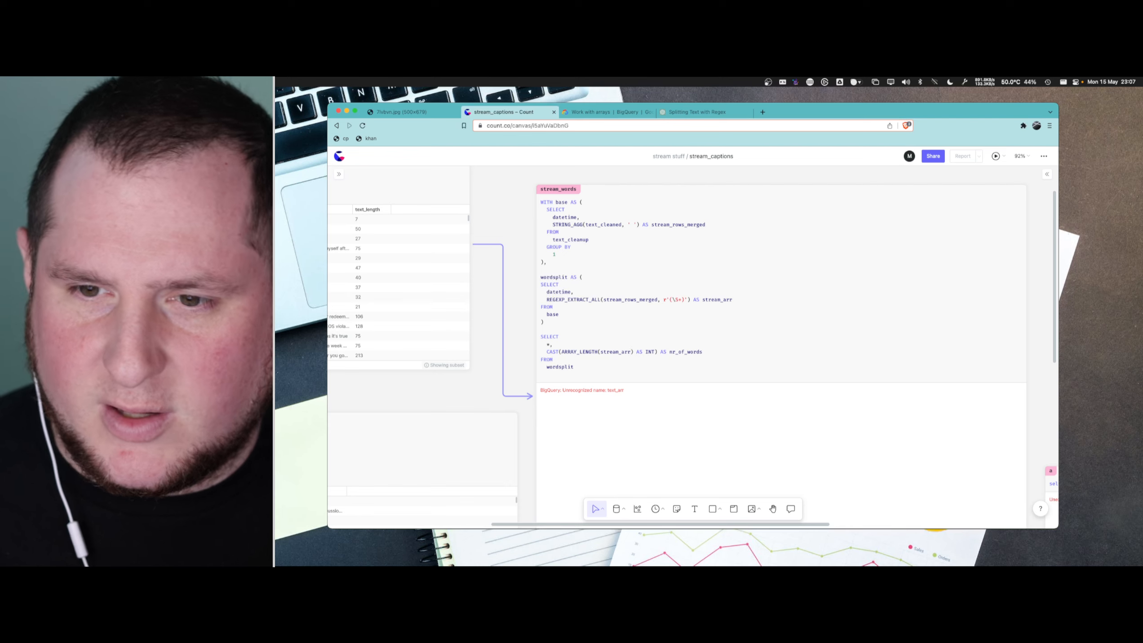
{"action": "key", "text": "super+Return"}
- Rename the new cell that queries stream_words as all_words
{"action": "scroll", "coordinate": [958, 173], "scroll_direction": "down", "scroll_amount": 3}
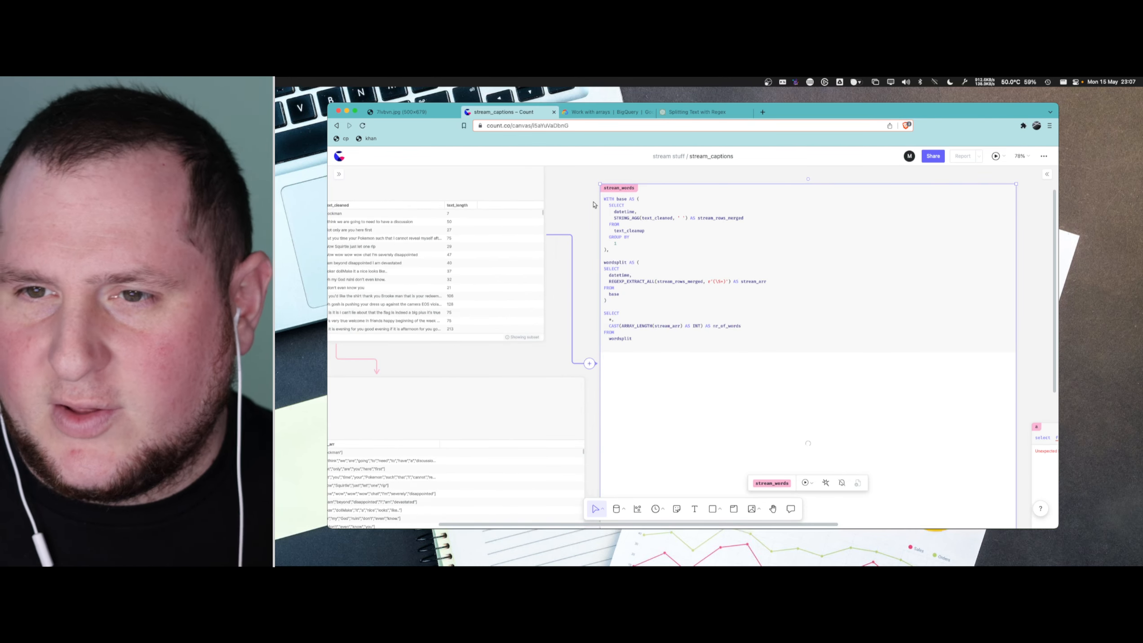
{"action": "scroll", "coordinate": [784, 292], "scroll_direction": "right", "scroll_amount": 10}
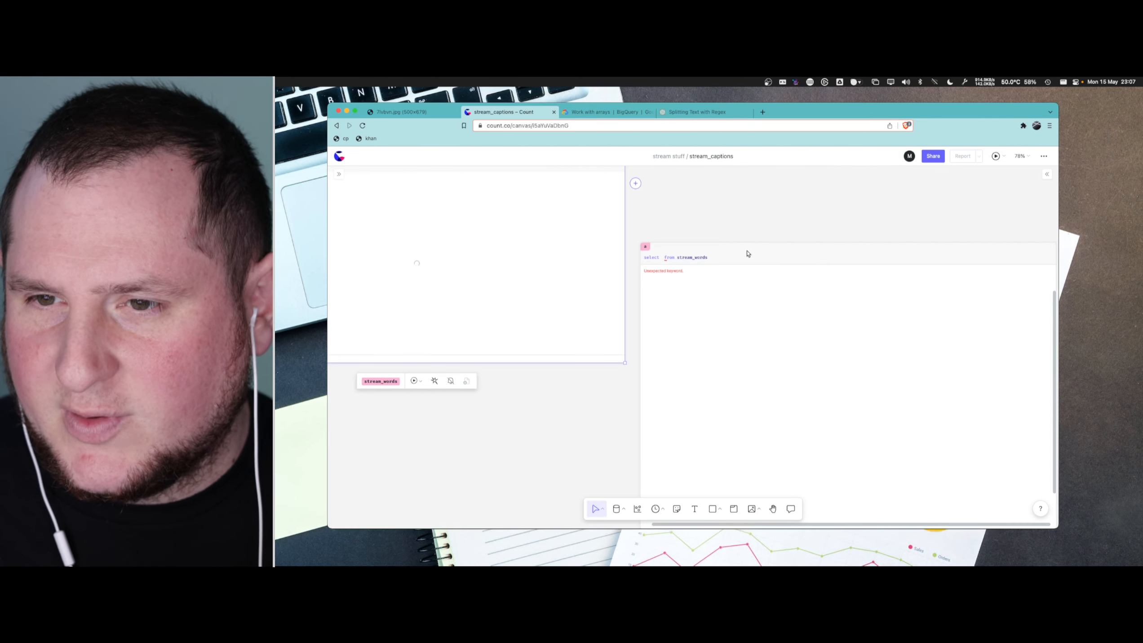
{"action": "left_click", "coordinate": [695, 252]}
{"action": "left_click", "coordinate": [657, 257]}
{"action": "left_click", "coordinate": [647, 245]}
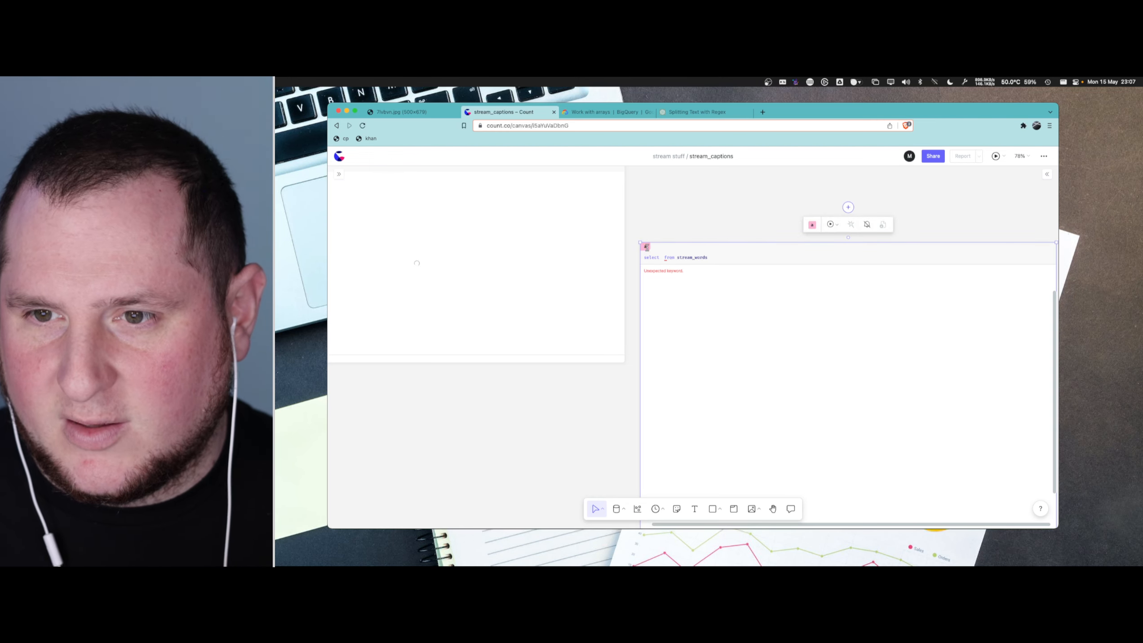
{"action": "double_click", "coordinate": [647, 246]}
{"action": "type", "text": "all_"}
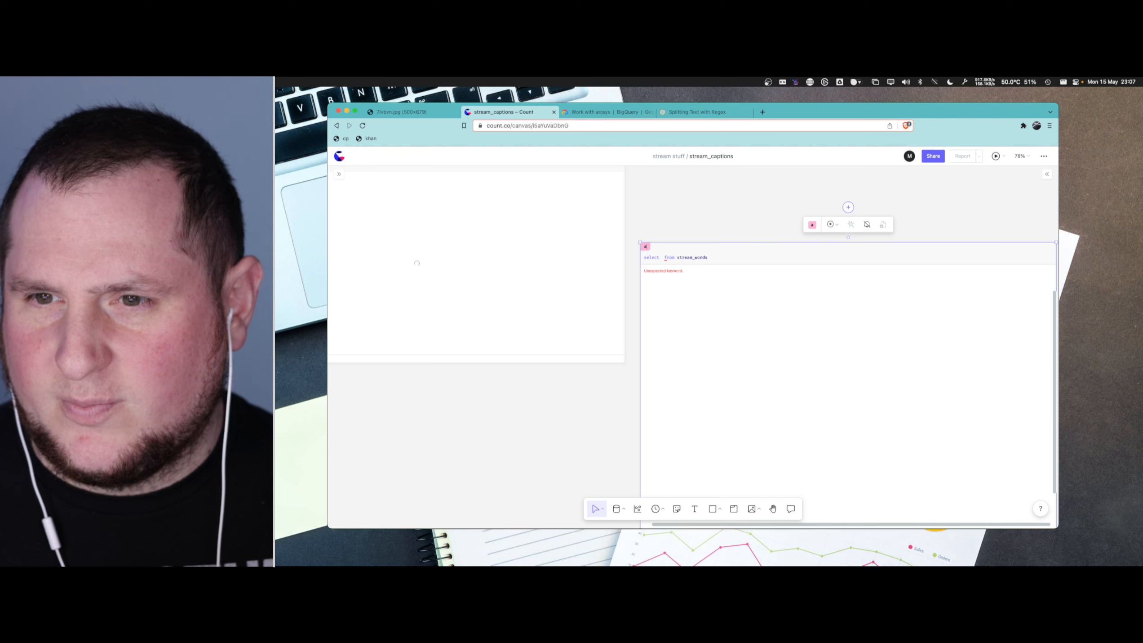
{"action": "type", "text": "words"}
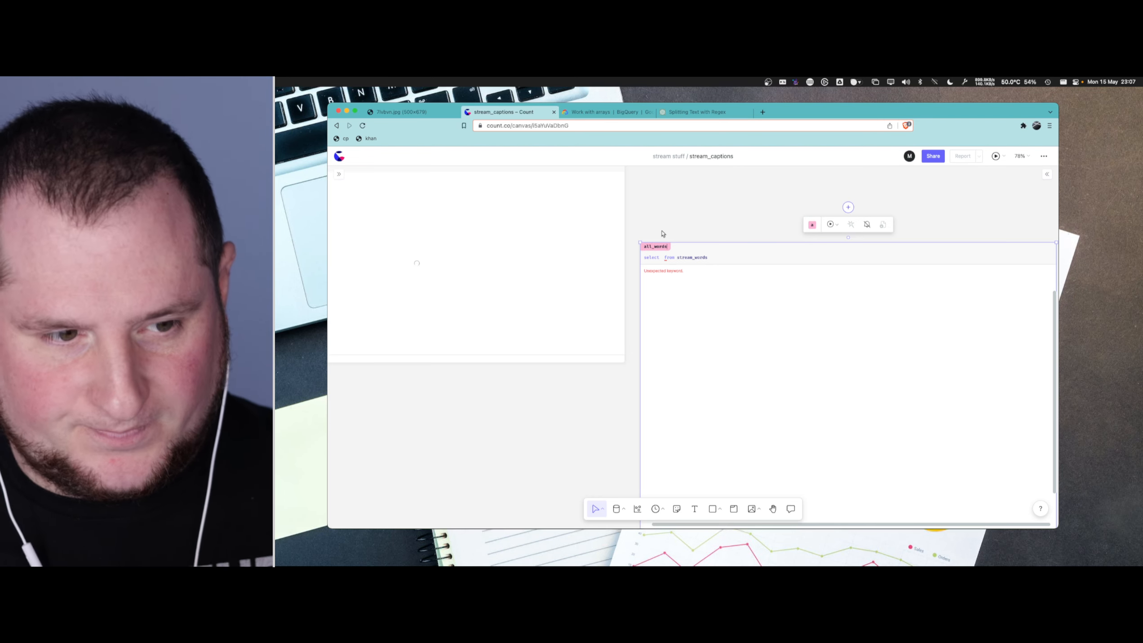
{"action": "left_click", "coordinate": [663, 233]}
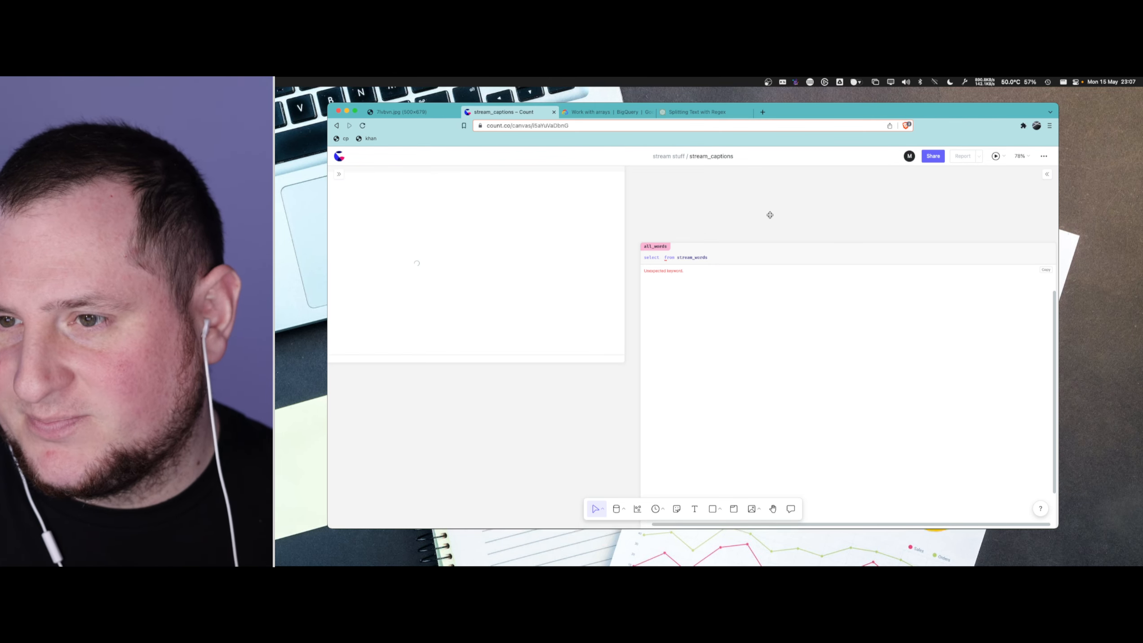
- Complete the all_words query as select * from stream_words and run it
{"action": "left_click", "coordinate": [659, 251]}
{"action": "scroll", "coordinate": [659, 250], "scroll_direction": "up", "scroll_amount": 10}
{"action": "left_click", "coordinate": [669, 255]}
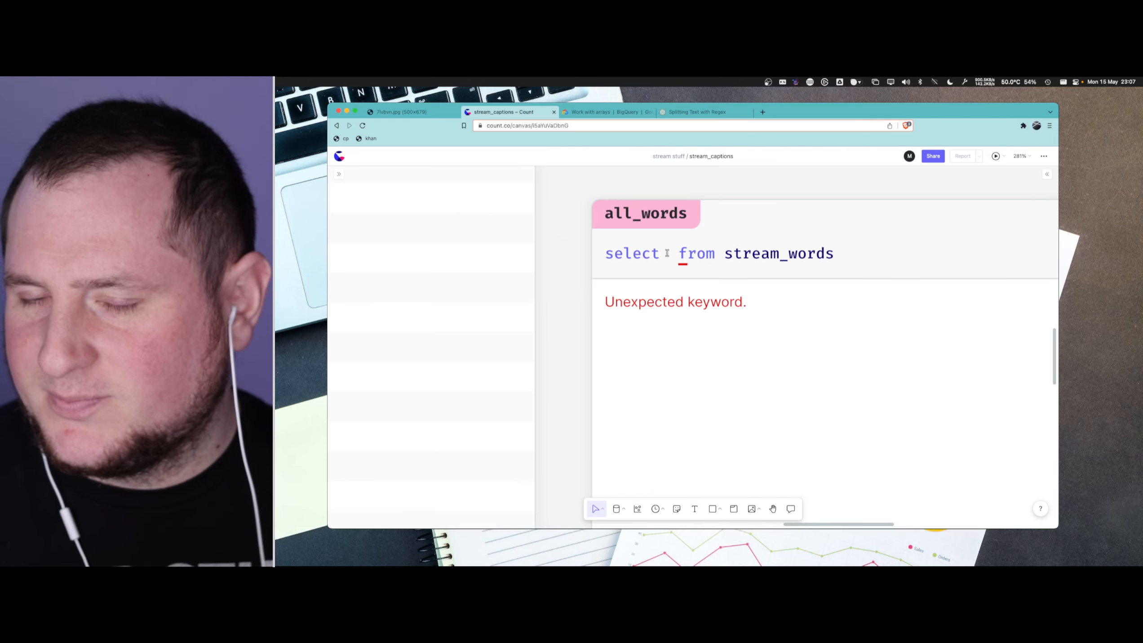
{"action": "type", "text": "*"}
{"action": "scroll", "coordinate": [654, 268], "scroll_direction": "down", "scroll_amount": 10}
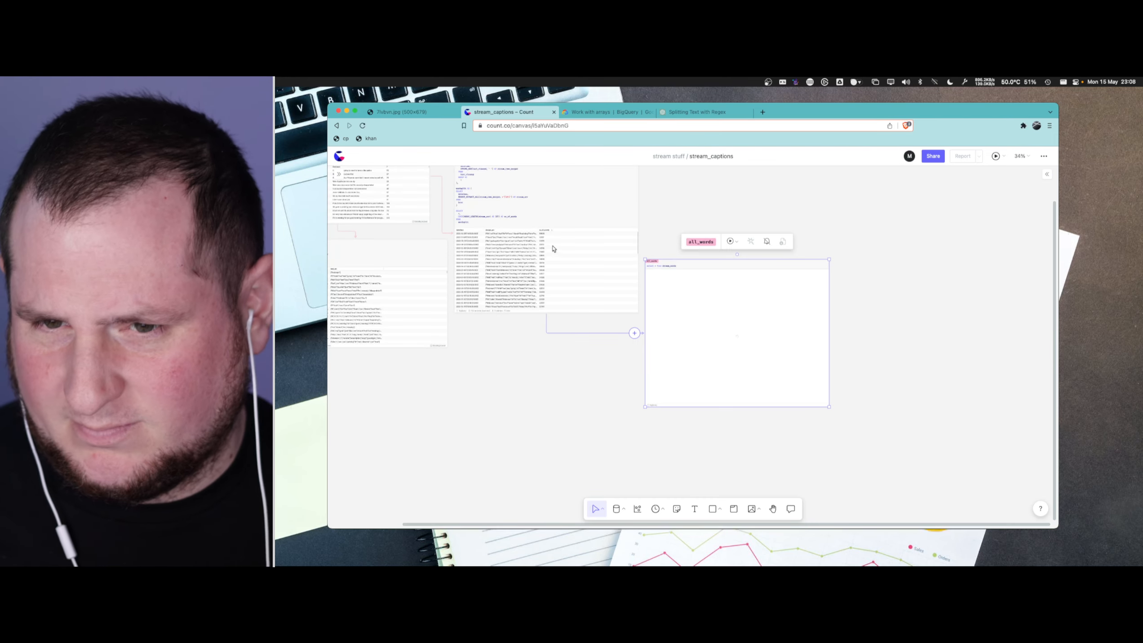
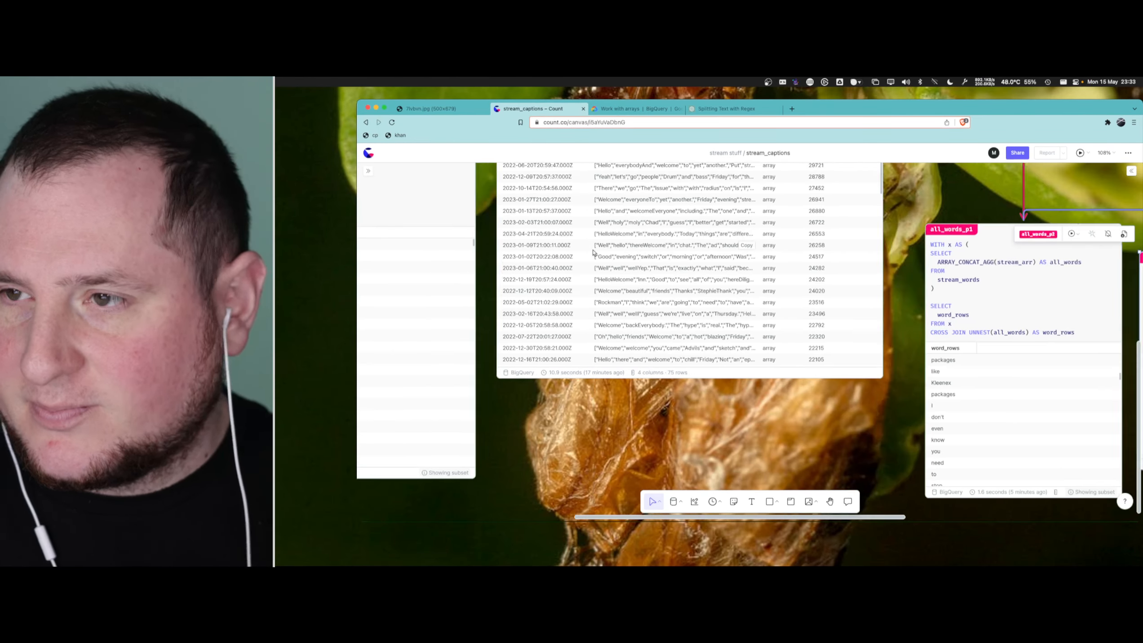
- Review the text_cleanup query and the stream_words query with its per-stream word arrays and word counts
{"action": "scroll", "coordinate": [612, 254], "scroll_direction": "right", "scroll_amount": 10}
{"action": "scroll", "coordinate": [723, 280], "scroll_direction": "down", "scroll_amount": 5}
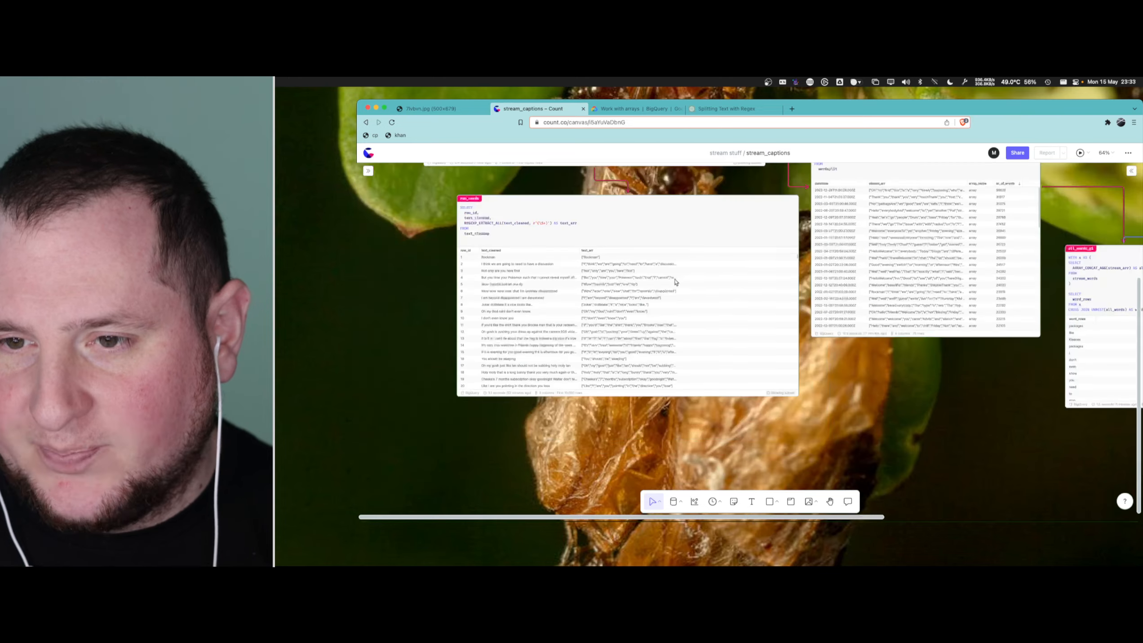
{"action": "scroll", "coordinate": [644, 273], "scroll_direction": "left", "scroll_amount": 2}
{"action": "scroll", "coordinate": [642, 273], "scroll_direction": "up", "scroll_amount": 4}
{"action": "scroll", "coordinate": [627, 226], "scroll_direction": "up", "scroll_amount": 5}
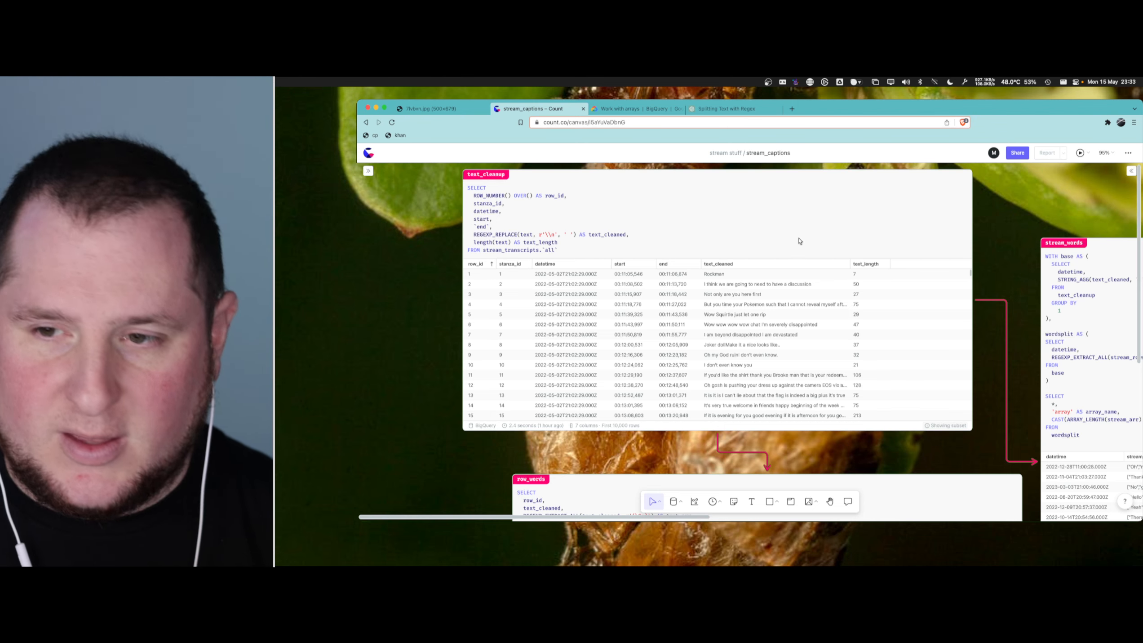
{"action": "scroll", "coordinate": [799, 237], "scroll_direction": "up", "scroll_amount": 4}
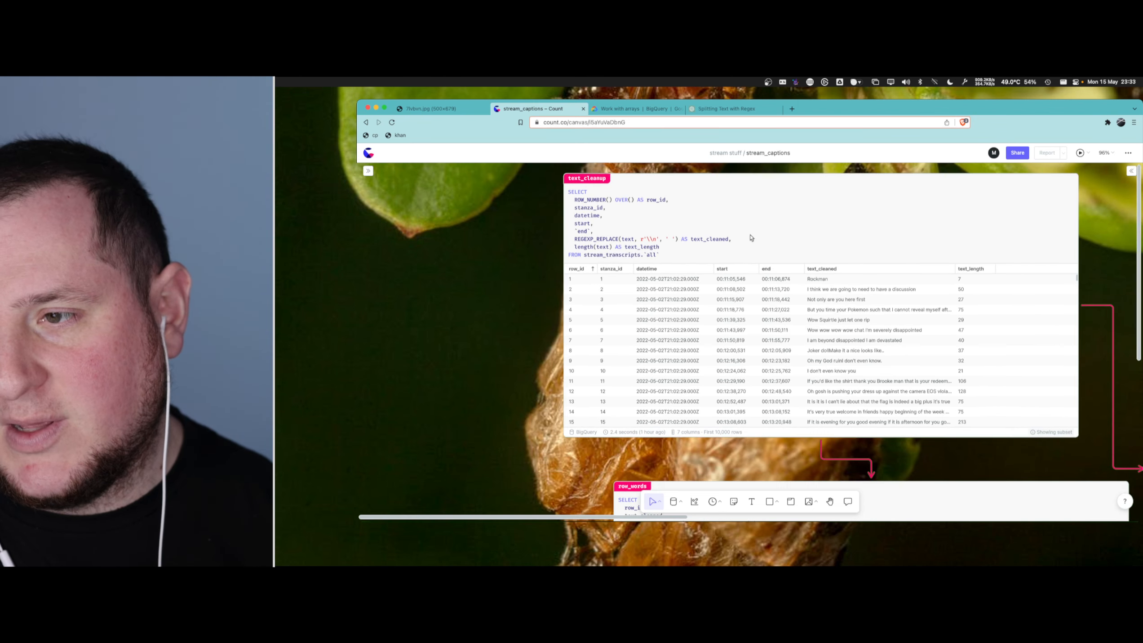
{"action": "scroll", "coordinate": [657, 295], "scroll_direction": "down", "scroll_amount": 2}
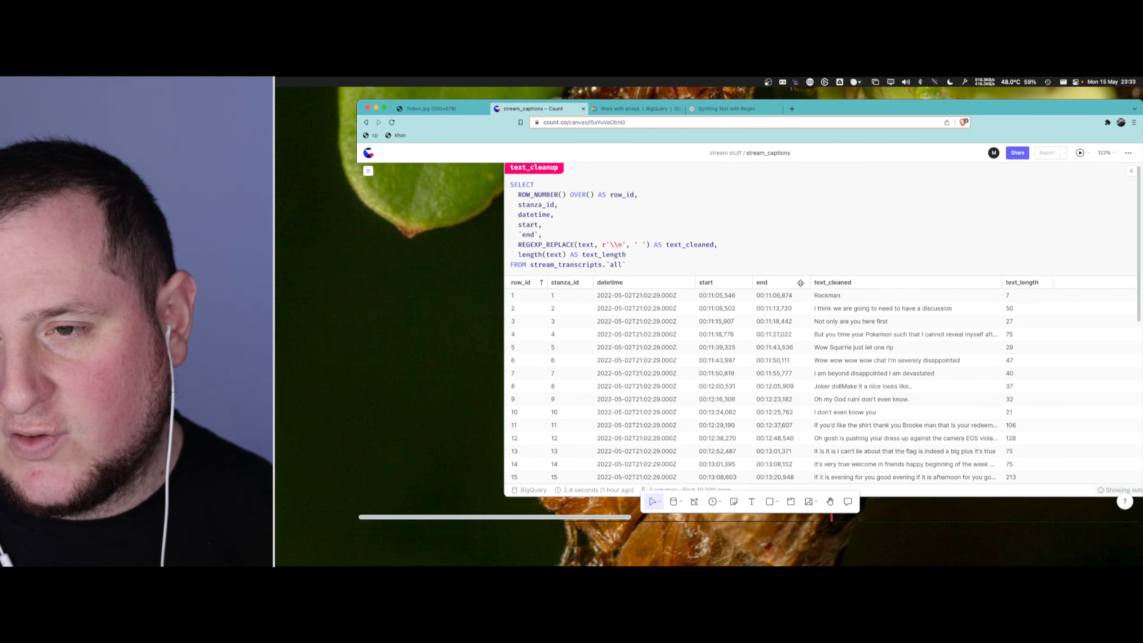
{"action": "scroll", "coordinate": [857, 296], "scroll_direction": "right", "scroll_amount": 10}
{"action": "scroll", "coordinate": [857, 296], "scroll_direction": "down", "scroll_amount": 10}
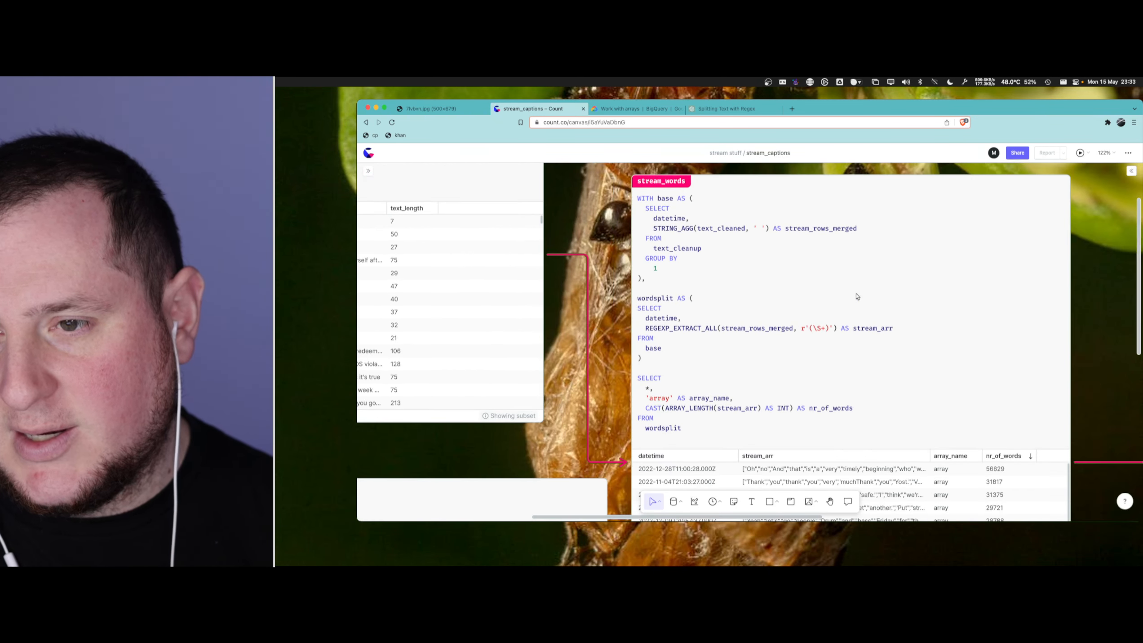
{"action": "scroll", "coordinate": [851, 301], "scroll_direction": "down", "scroll_amount": 5}
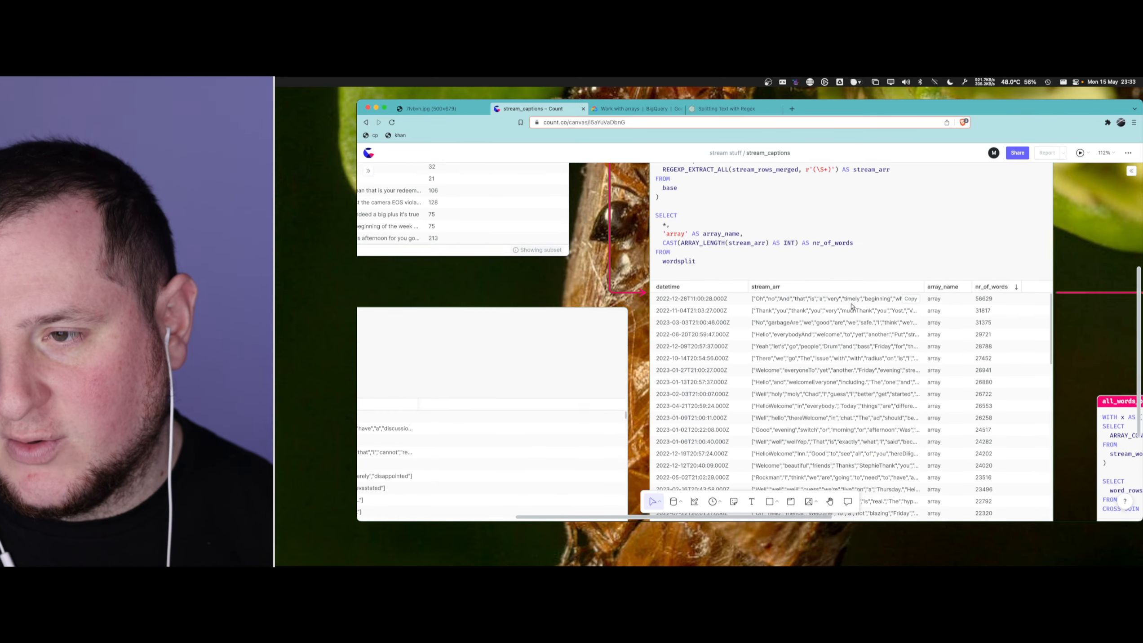
{"action": "scroll", "coordinate": [851, 300], "scroll_direction": "up", "scroll_amount": 8}
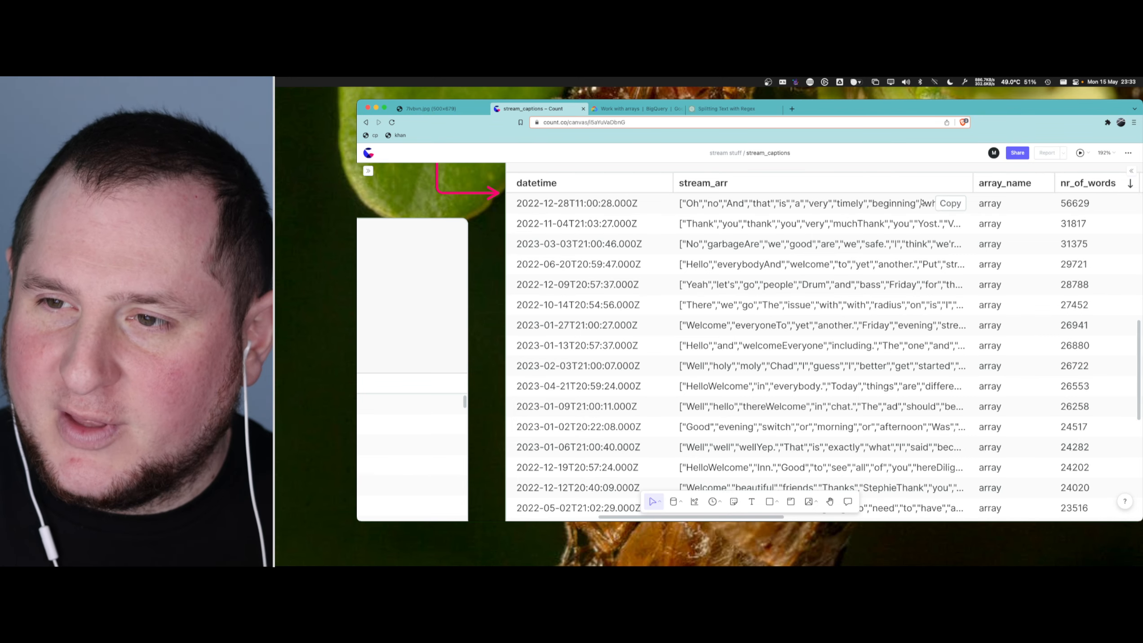
{"action": "scroll", "coordinate": [849, 205], "scroll_direction": "down", "scroll_amount": 3}
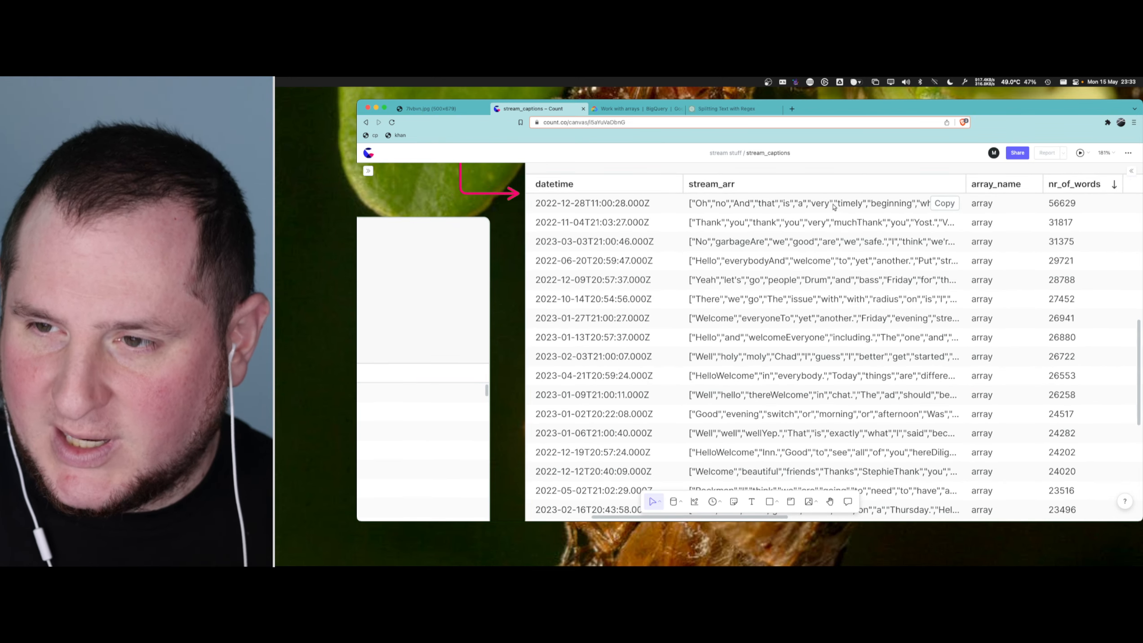
{"action": "scroll", "coordinate": [835, 208], "scroll_direction": "down", "scroll_amount": 3}
{"action": "scroll", "coordinate": [863, 307], "scroll_direction": "right", "scroll_amount": 8}
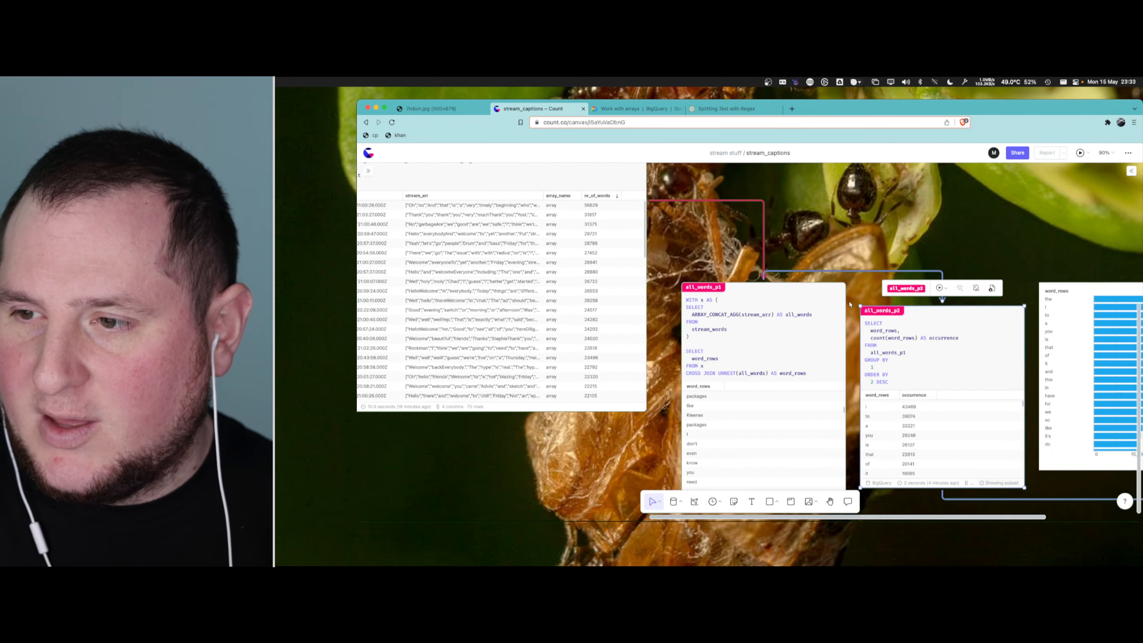
- Examine the all_words_p1 word rows, the all_words_p2 occurrence counts and the bar chart of total occurrence per word
{"action": "scroll", "coordinate": [743, 294], "scroll_direction": "down", "scroll_amount": 2}
{"action": "scroll", "coordinate": [722, 288], "scroll_direction": "up", "scroll_amount": 3}
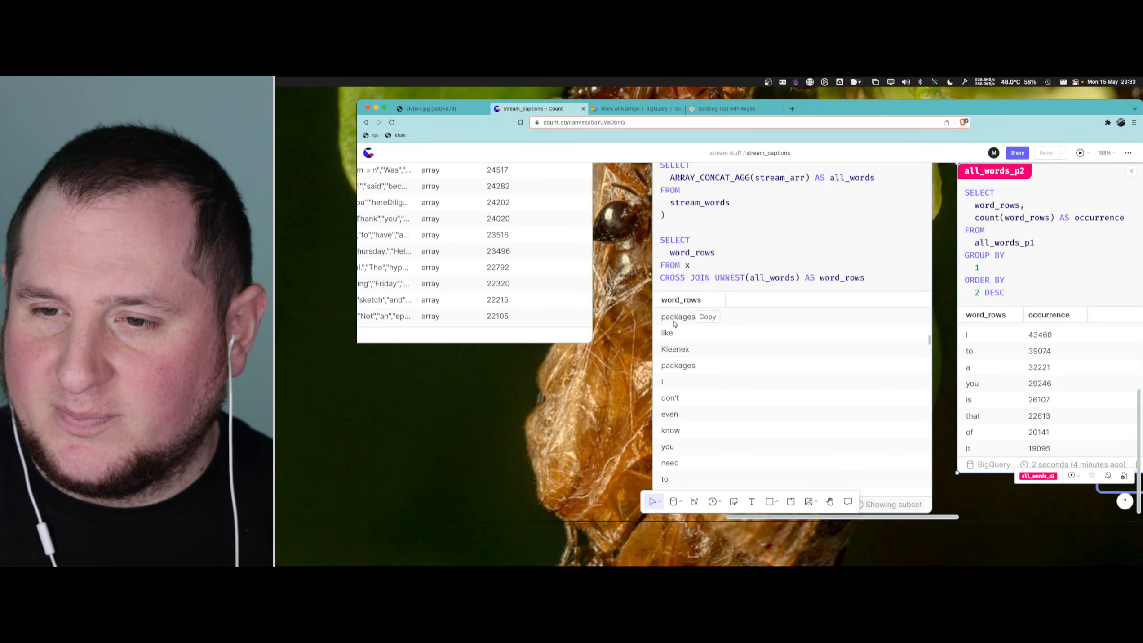
{"action": "scroll", "coordinate": [675, 324], "scroll_direction": "up", "scroll_amount": 3}
{"action": "scroll", "coordinate": [706, 327], "scroll_direction": "down", "scroll_amount": 3}
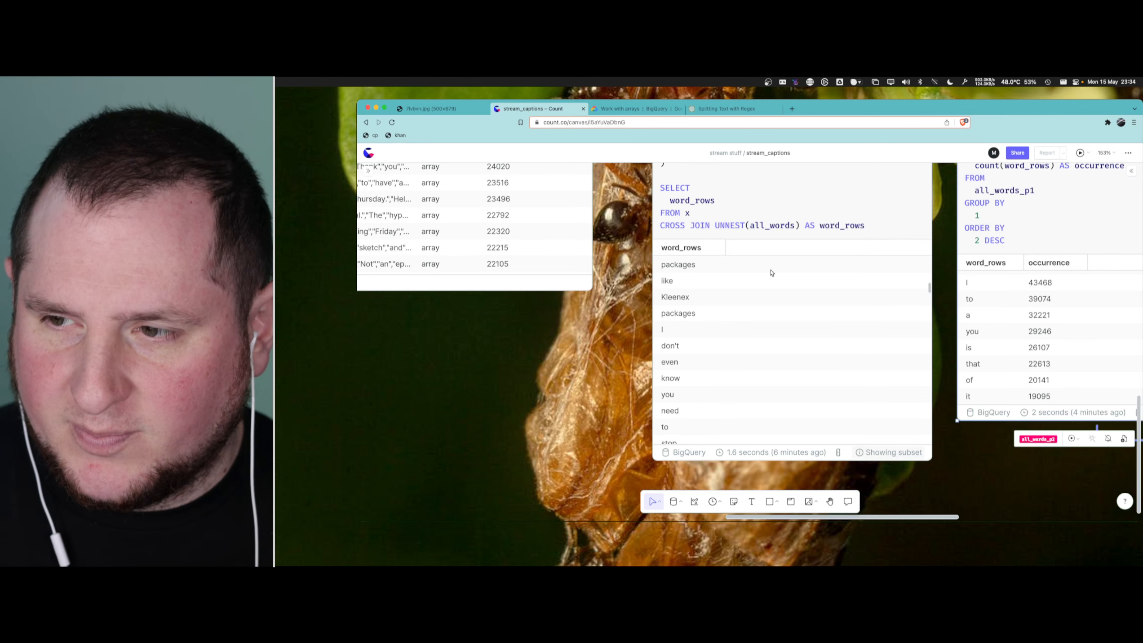
{"action": "scroll", "coordinate": [771, 273], "scroll_direction": "right", "scroll_amount": 3}
{"action": "scroll", "coordinate": [952, 288], "scroll_direction": "up", "scroll_amount": 1}
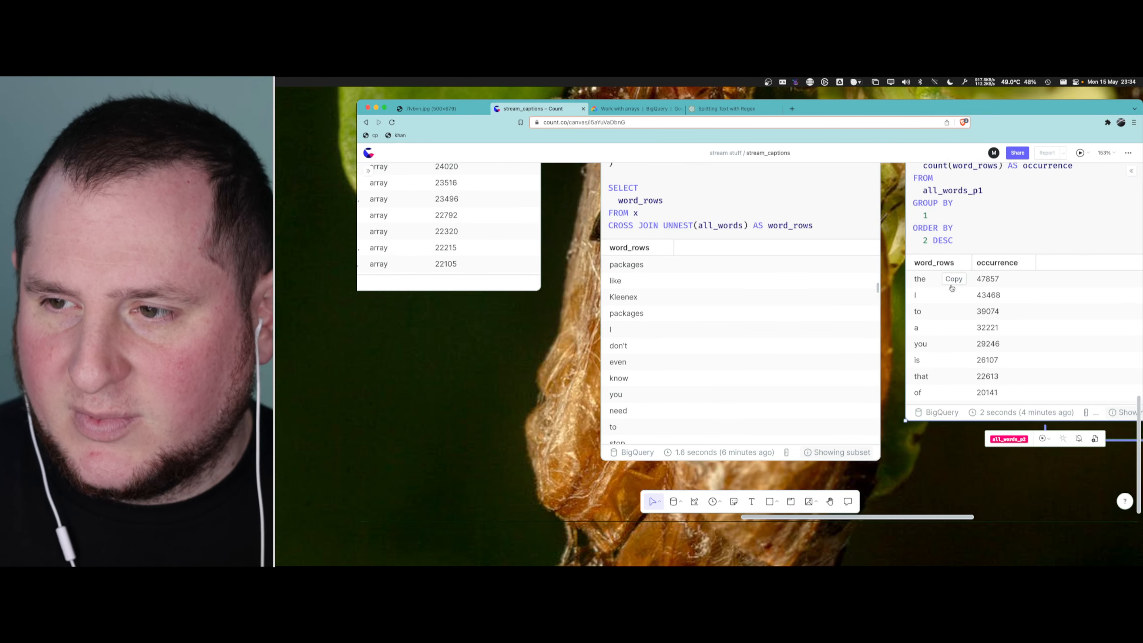
{"action": "scroll", "coordinate": [934, 245], "scroll_direction": "right", "scroll_amount": 5}
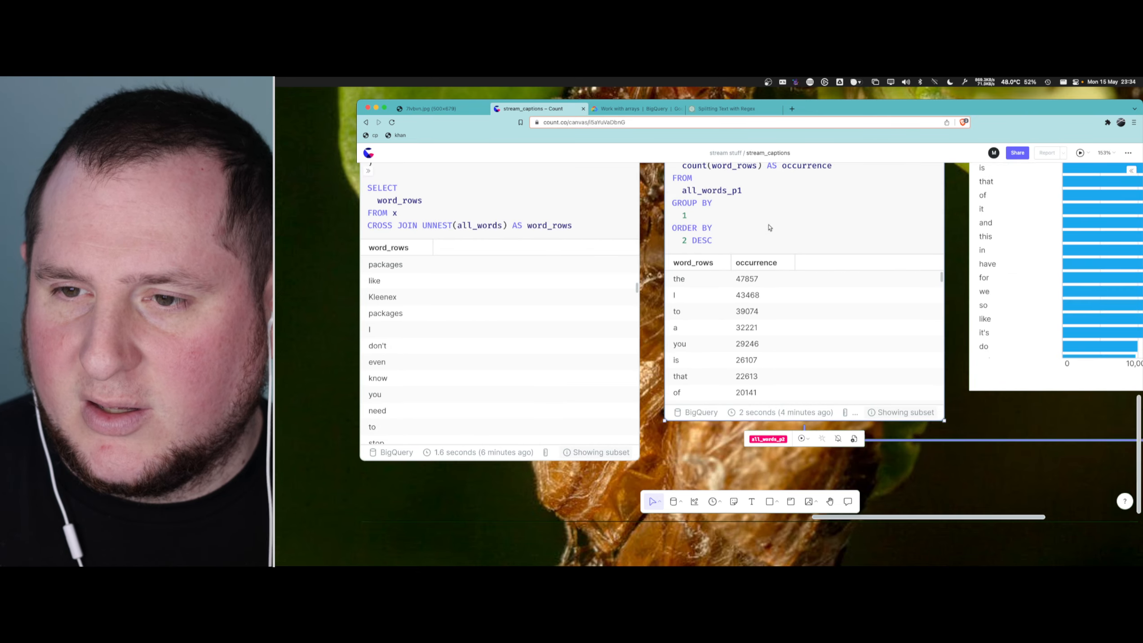
{"action": "scroll", "coordinate": [769, 228], "scroll_direction": "up", "scroll_amount": 2}
{"action": "scroll", "coordinate": [770, 266], "scroll_direction": "right", "scroll_amount": 6}
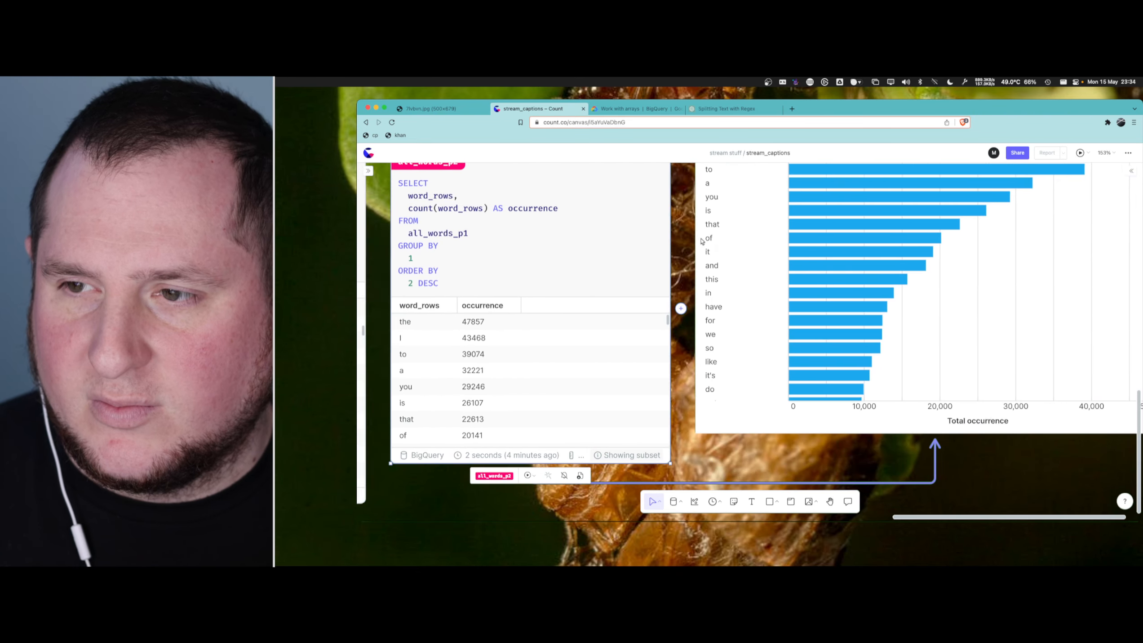
{"action": "scroll", "coordinate": [977, 320], "scroll_direction": "up", "scroll_amount": 2}
{"action": "scroll", "coordinate": [1009, 319], "scroll_direction": "right", "scroll_amount": 3}
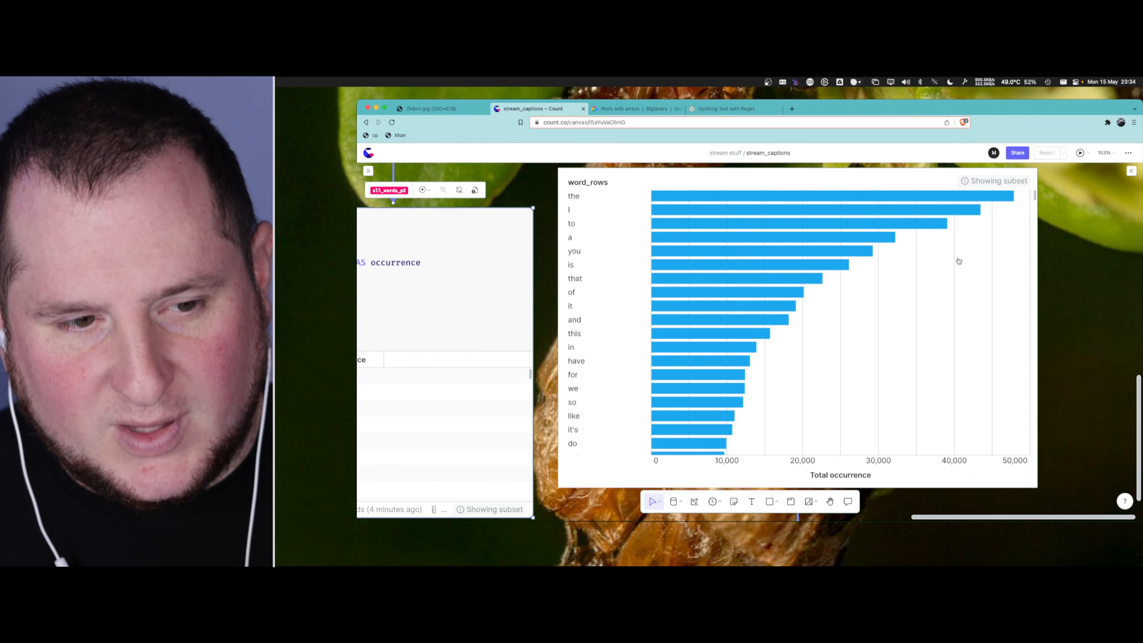
{"action": "mouse_move", "coordinate": [952, 234]}
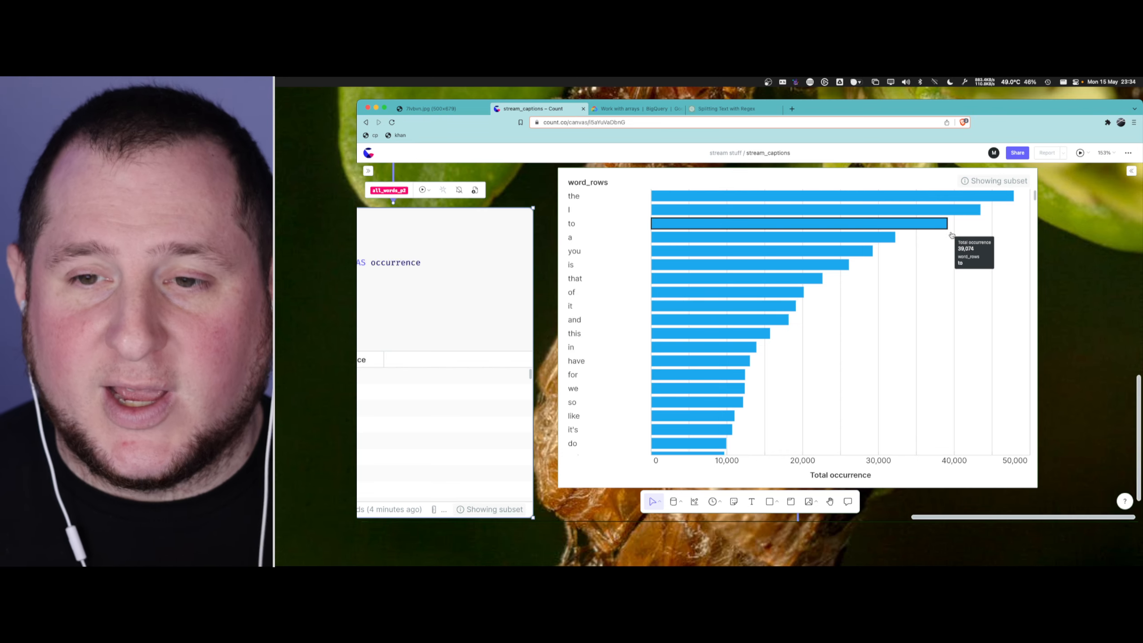
{"action": "scroll", "coordinate": [791, 346], "scroll_direction": "left", "scroll_amount": 3}
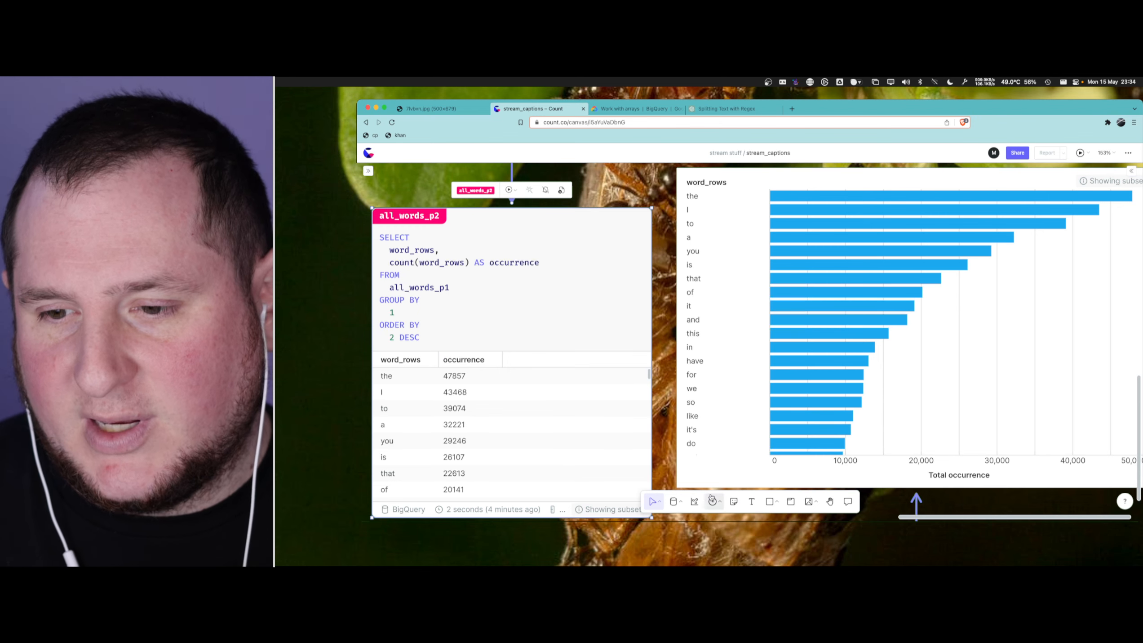
{"action": "left_click", "coordinate": [695, 500]}
{"action": "left_click", "coordinate": [797, 364]}
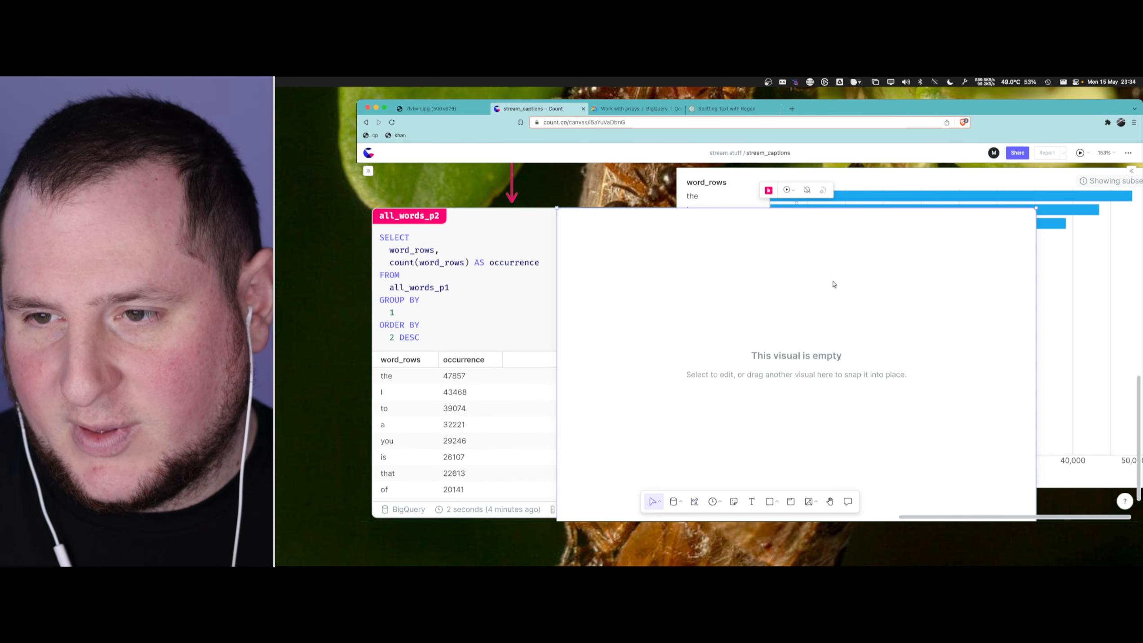
{"action": "key", "text": "BackSpace"}
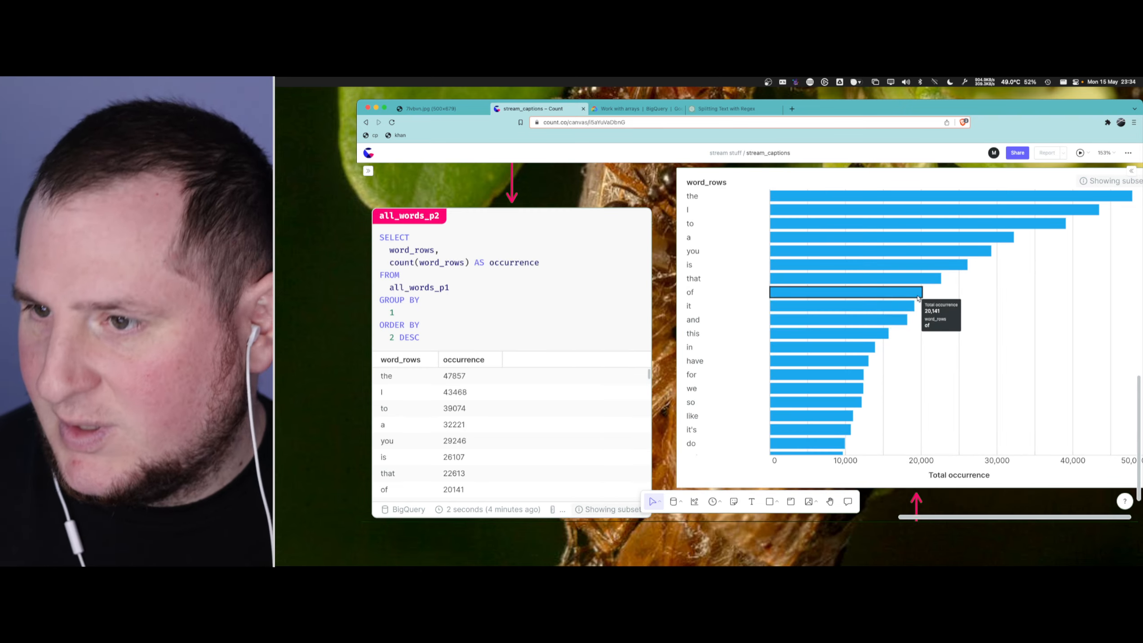
- Try adding a Text mark to the word occurrence bar chart in its custom visual settings, then remove that mark
{"action": "scroll", "coordinate": [929, 322], "scroll_direction": "down", "scroll_amount": 2}
{"action": "scroll", "coordinate": [947, 404], "scroll_direction": "right", "scroll_amount": 5}
{"action": "scroll", "coordinate": [946, 403], "scroll_direction": "down", "scroll_amount": 5}
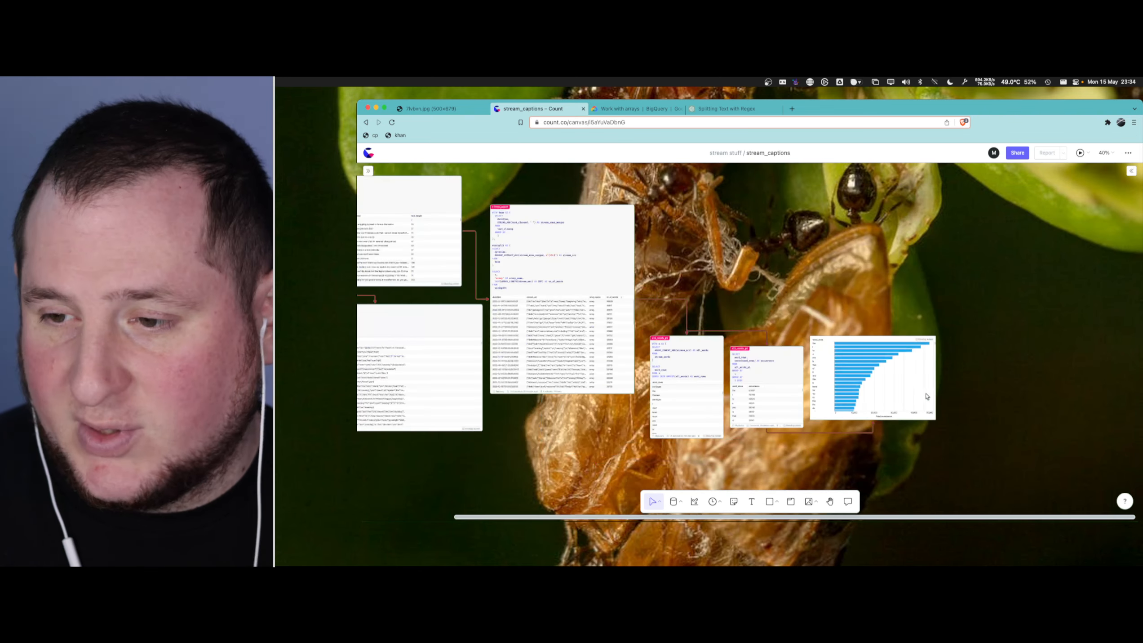
{"action": "scroll", "coordinate": [1035, 360], "scroll_direction": "down", "scroll_amount": 3}
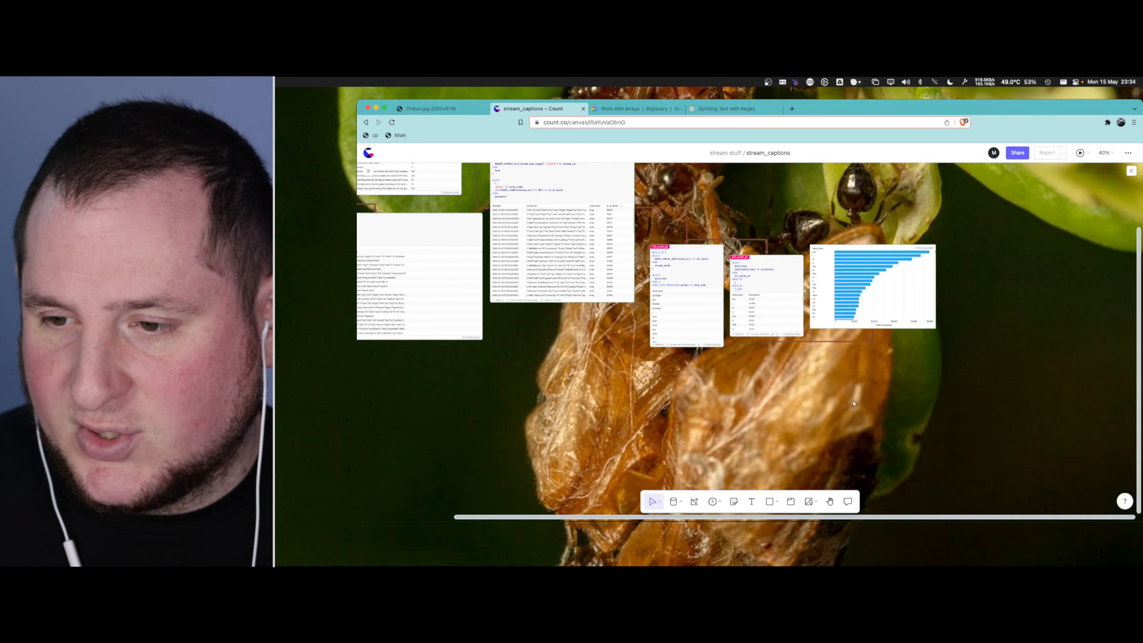
{"action": "left_click", "coordinate": [1130, 174]}
{"action": "left_click", "coordinate": [935, 298]}
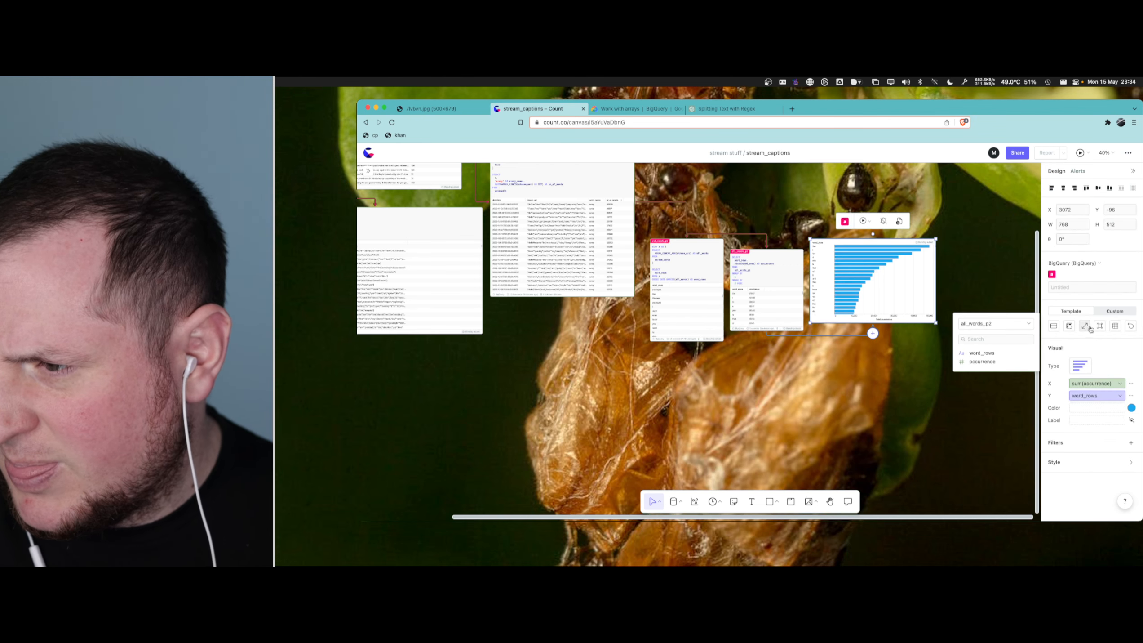
{"action": "left_click", "coordinate": [1123, 313]}
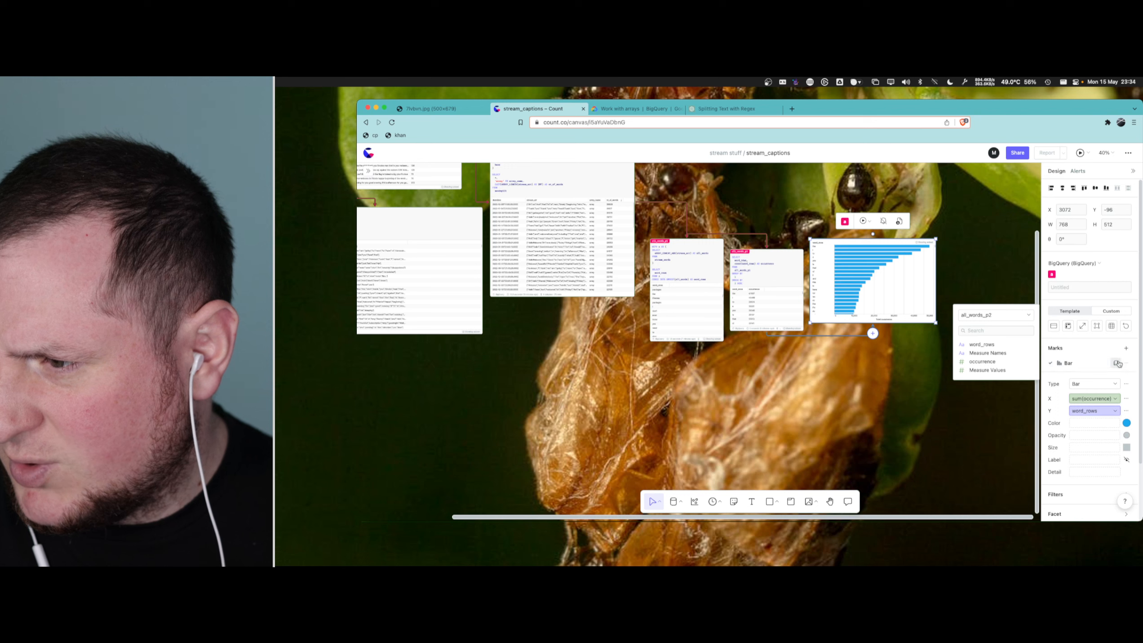
{"action": "left_click", "coordinate": [1126, 347]}
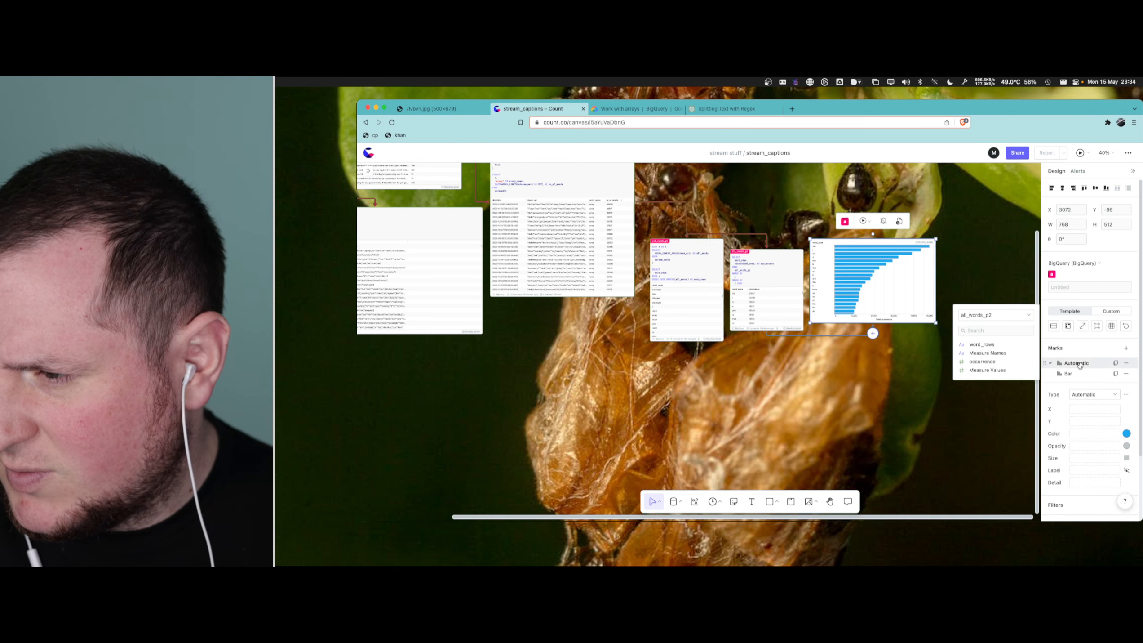
{"action": "left_click", "coordinate": [1097, 394]}
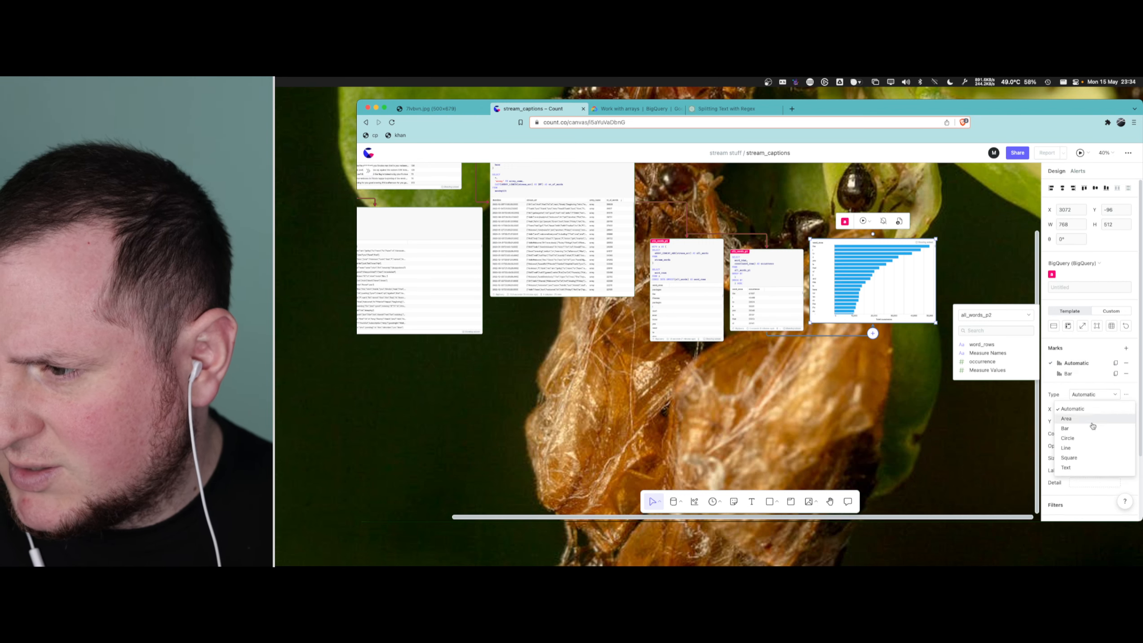
{"action": "left_click", "coordinate": [1087, 467]}
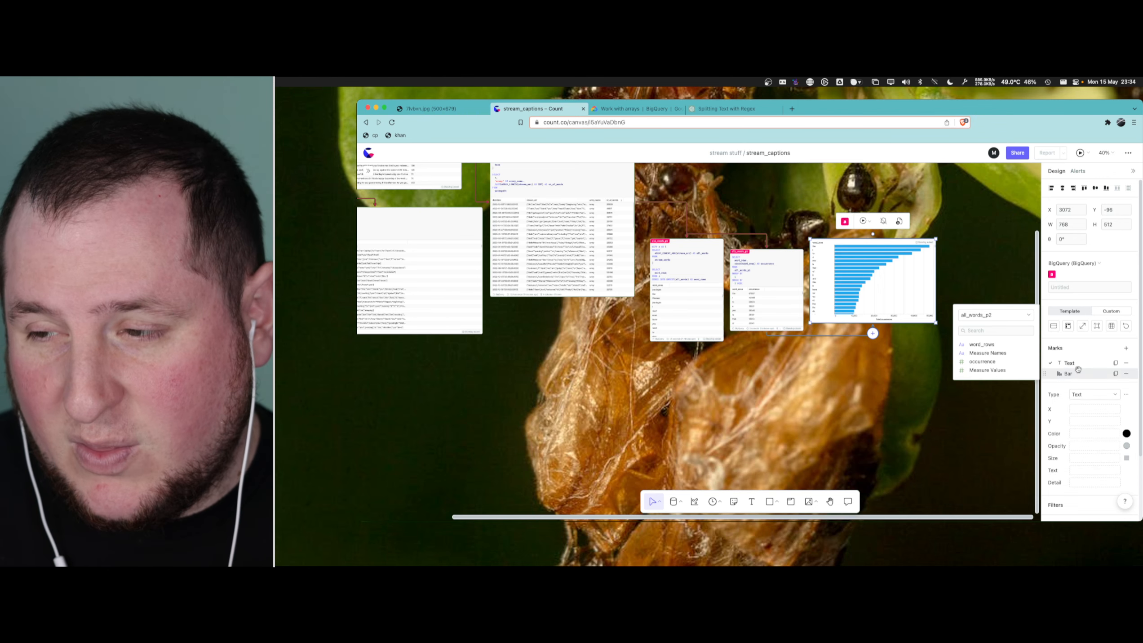
{"action": "left_click", "coordinate": [1128, 363]}
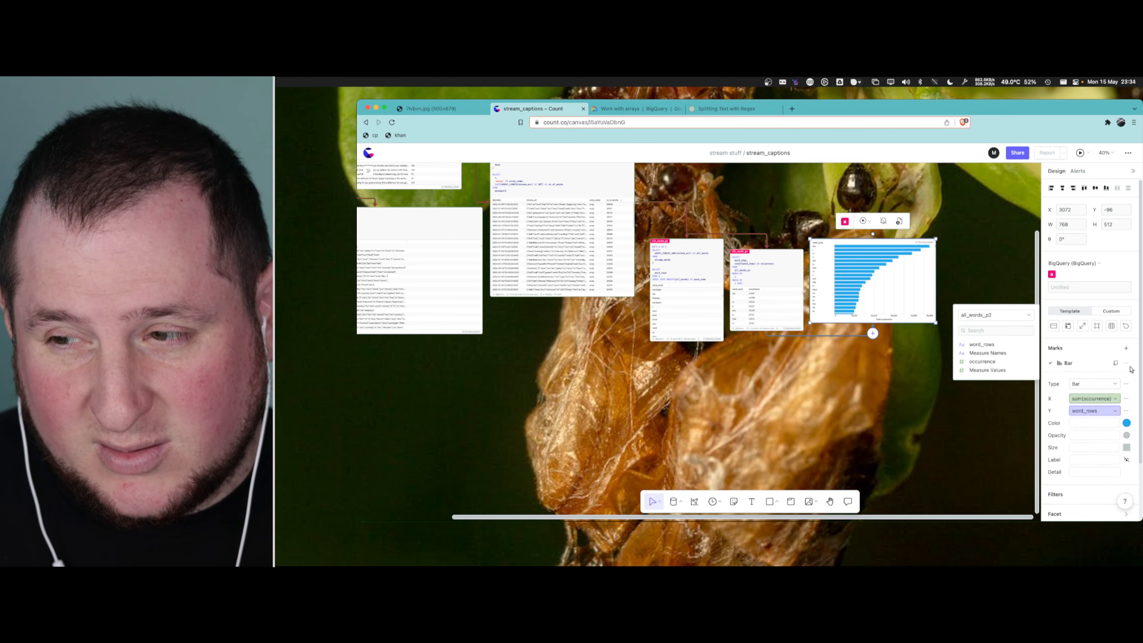
{"action": "left_click", "coordinate": [987, 427]}
- Create a second visual from the all_words_p2 cell below it and look through its word occurrence bars
{"action": "left_click", "coordinate": [797, 312]}
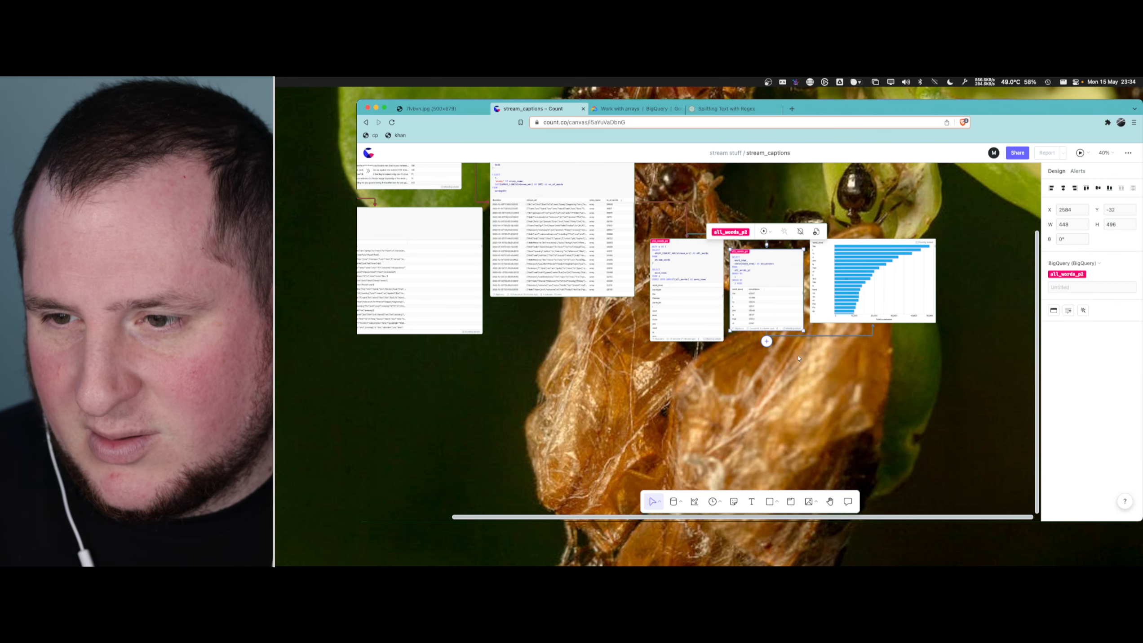
{"action": "left_click", "coordinate": [767, 341]}
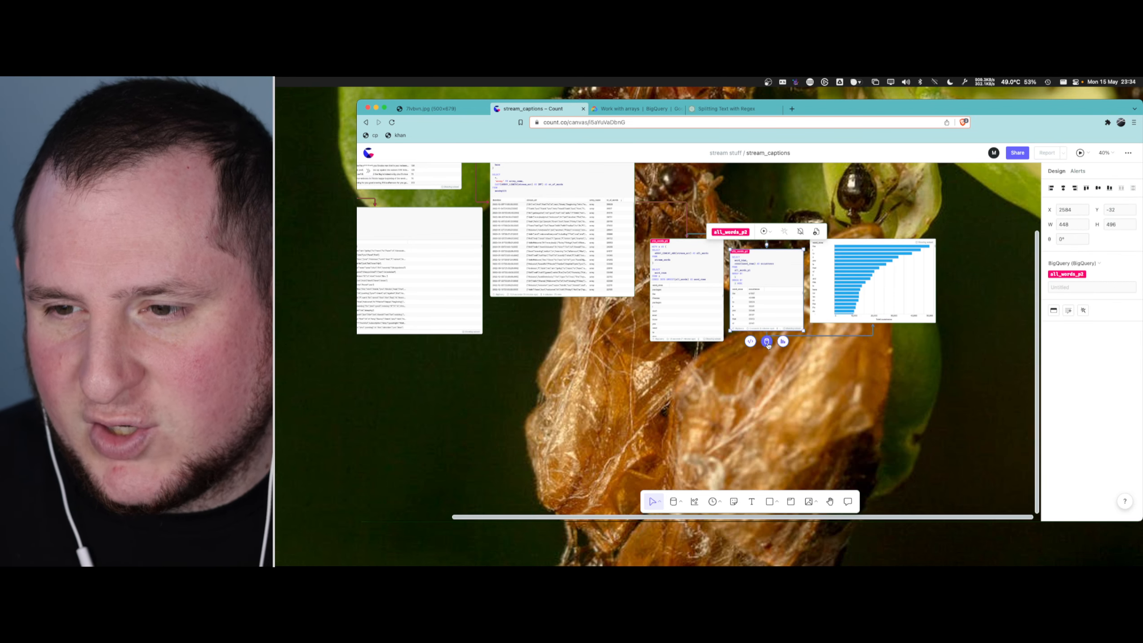
{"action": "left_click", "coordinate": [783, 341]}
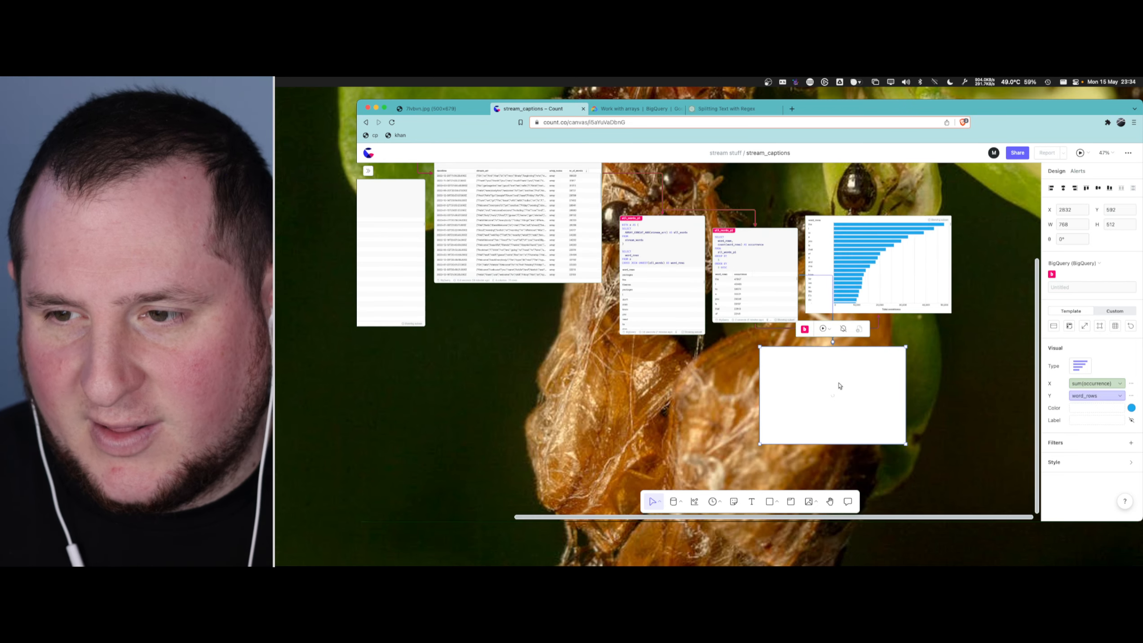
{"action": "scroll", "coordinate": [839, 386], "scroll_direction": "up", "scroll_amount": 5, "text": "ctrl"}
{"action": "scroll", "coordinate": [1029, 268], "scroll_direction": "down", "scroll_amount": 2}
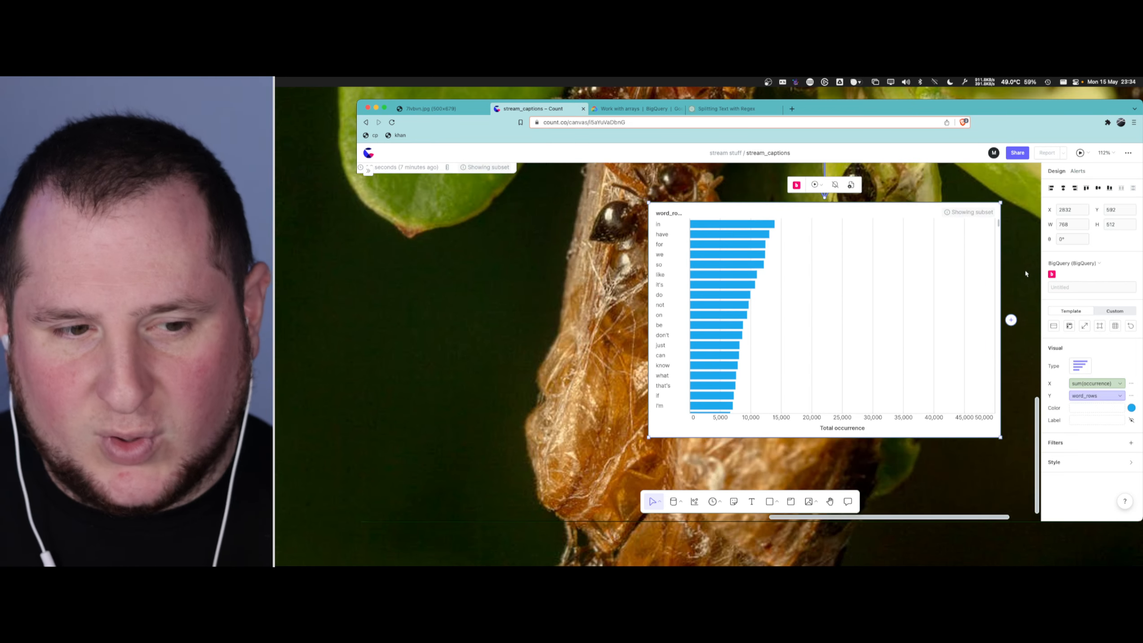
{"action": "scroll", "coordinate": [972, 324], "scroll_direction": "up", "scroll_amount": 3}
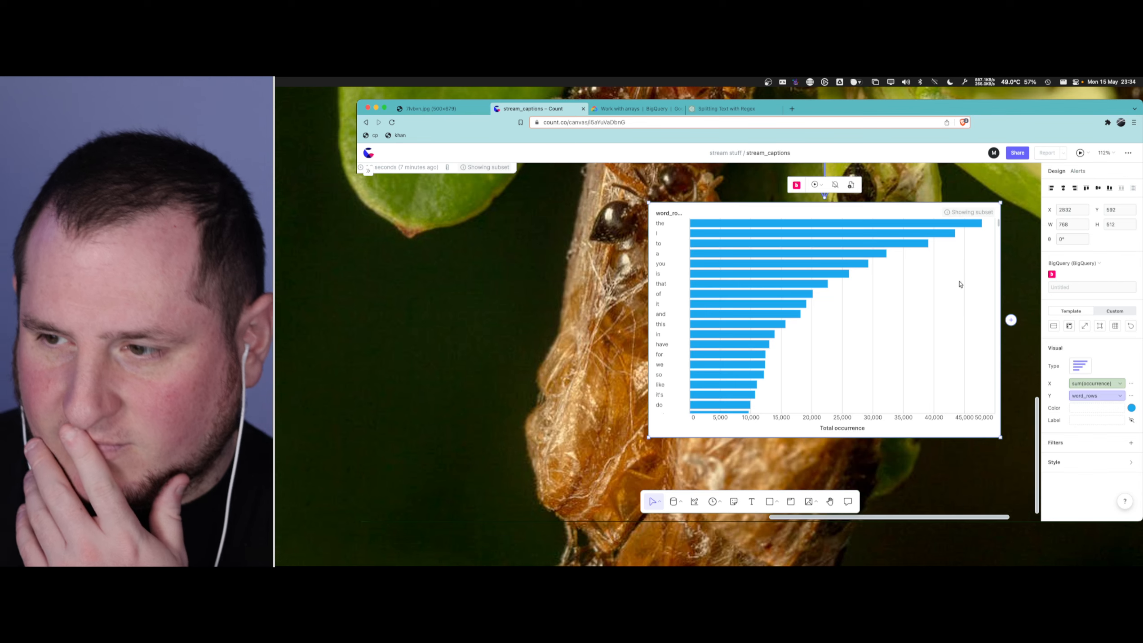
- Download the all_words_p2 cell's results as a CSV file
{"action": "left_click", "coordinate": [1096, 383]}
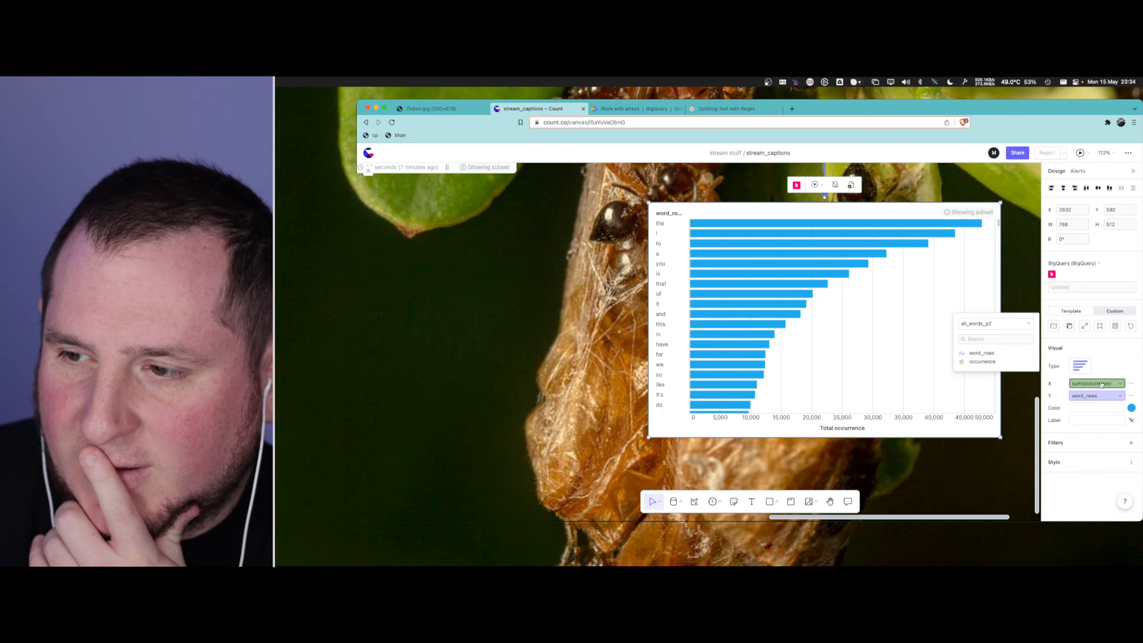
{"action": "scroll", "coordinate": [523, 378], "scroll_direction": "up", "scroll_amount": 5}
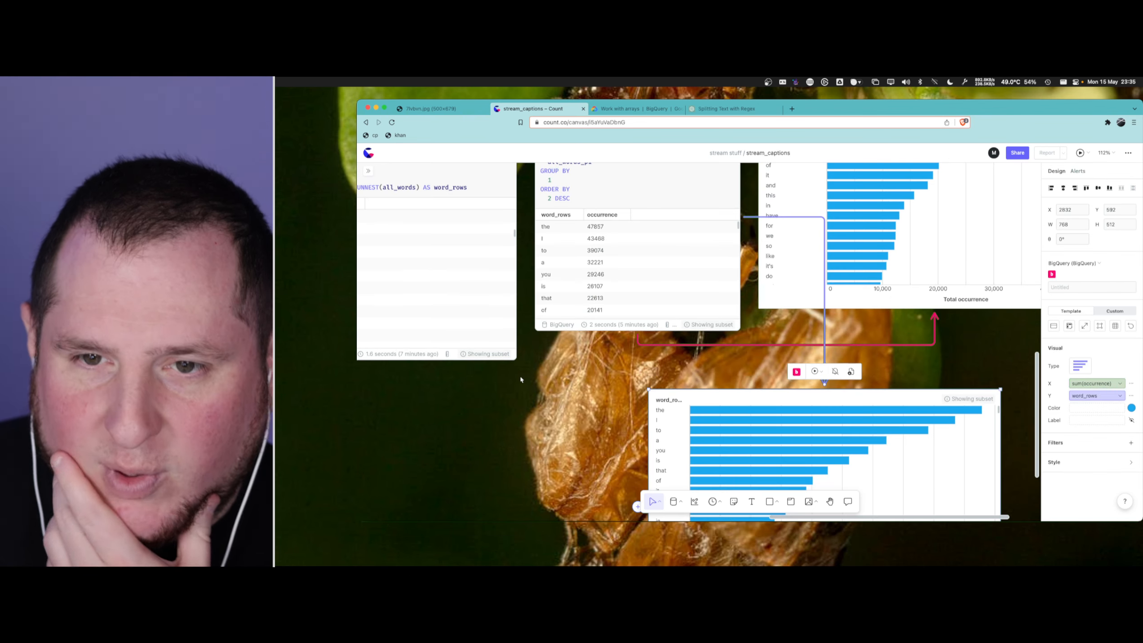
{"action": "scroll", "coordinate": [523, 378], "scroll_direction": "left", "scroll_amount": 5}
{"action": "scroll", "coordinate": [801, 401], "scroll_direction": "up", "scroll_amount": 2}
{"action": "left_click", "coordinate": [877, 269]}
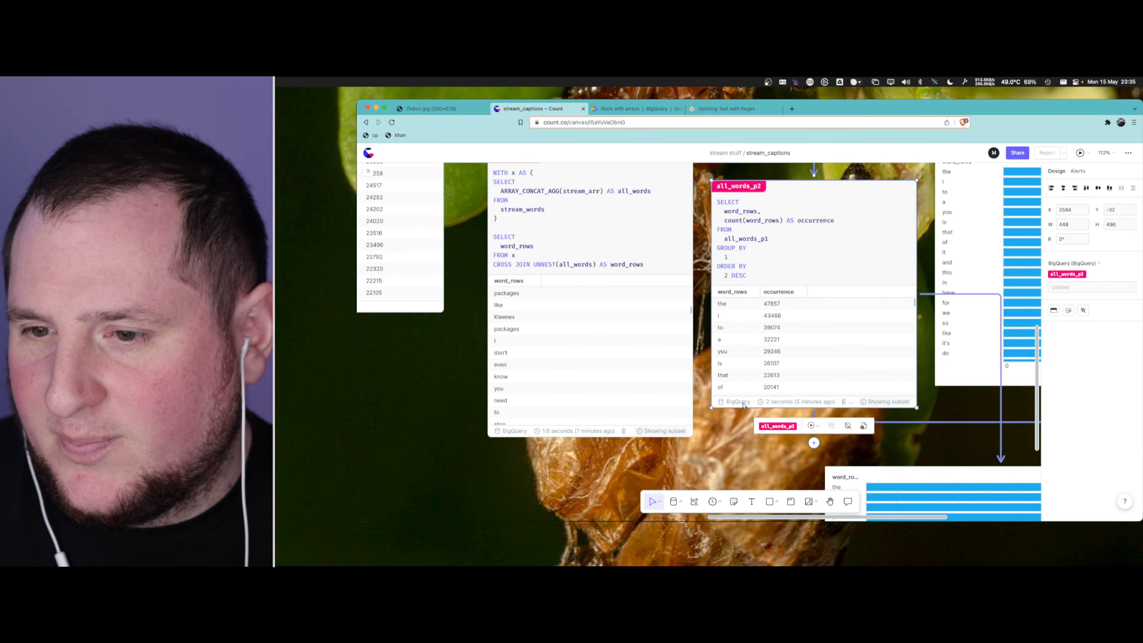
{"action": "left_click", "coordinate": [864, 425]}
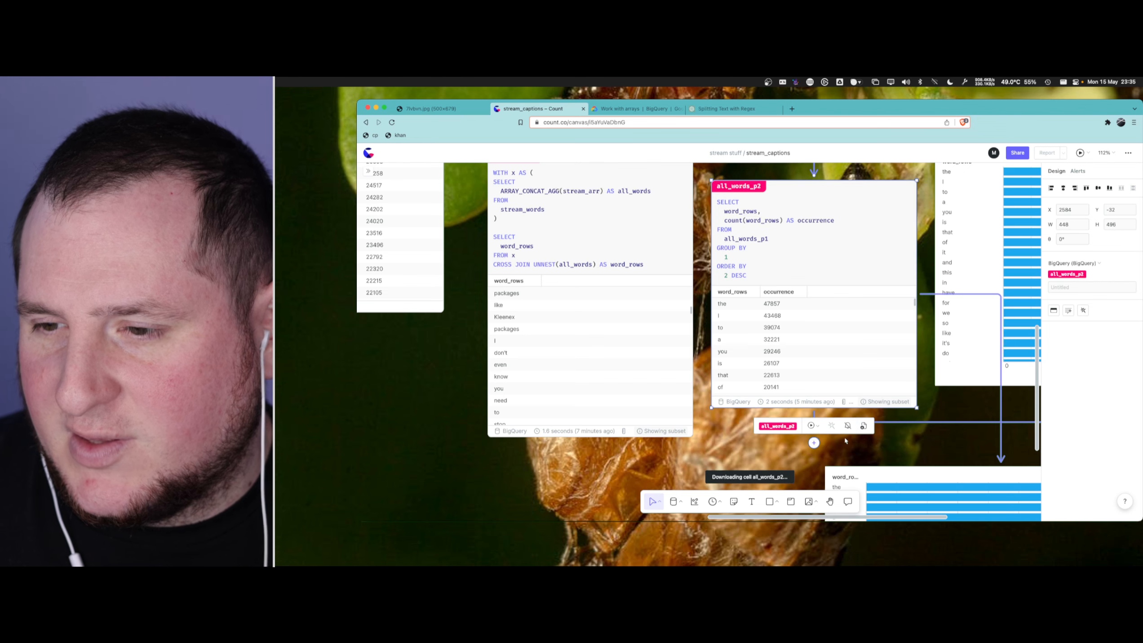
- Search the web for "word cloud generator" in a new browser tab and open the MonkeyLearn result
{"action": "left_click", "coordinate": [792, 108]}
{"action": "type", "text": "word cloud"}
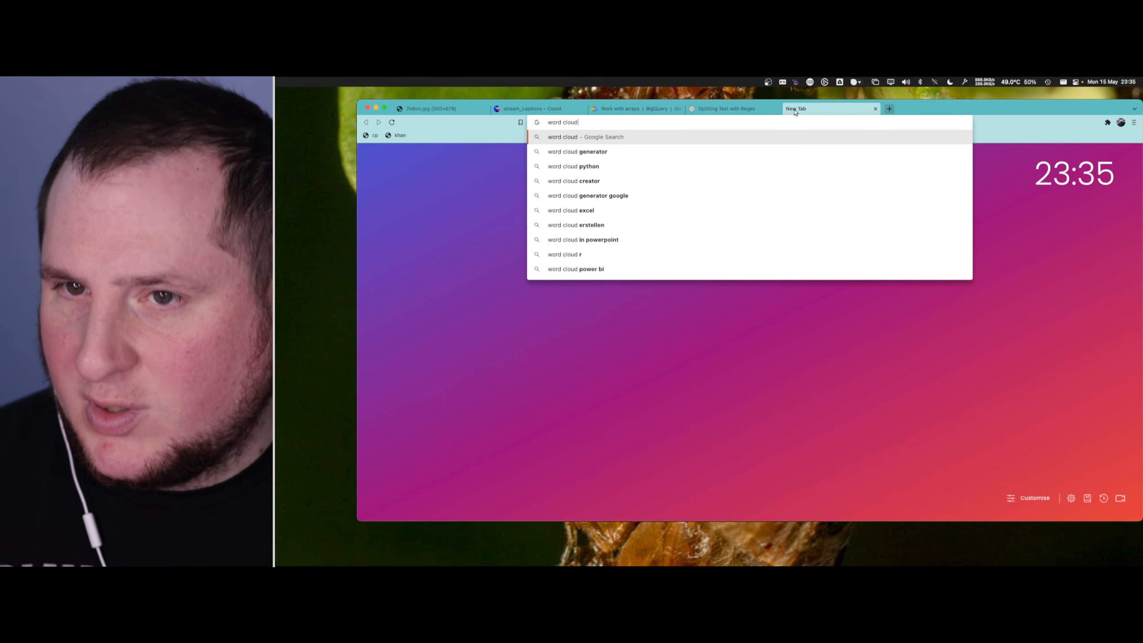
{"action": "key", "text": "Down"}
{"action": "key", "text": "Return"}
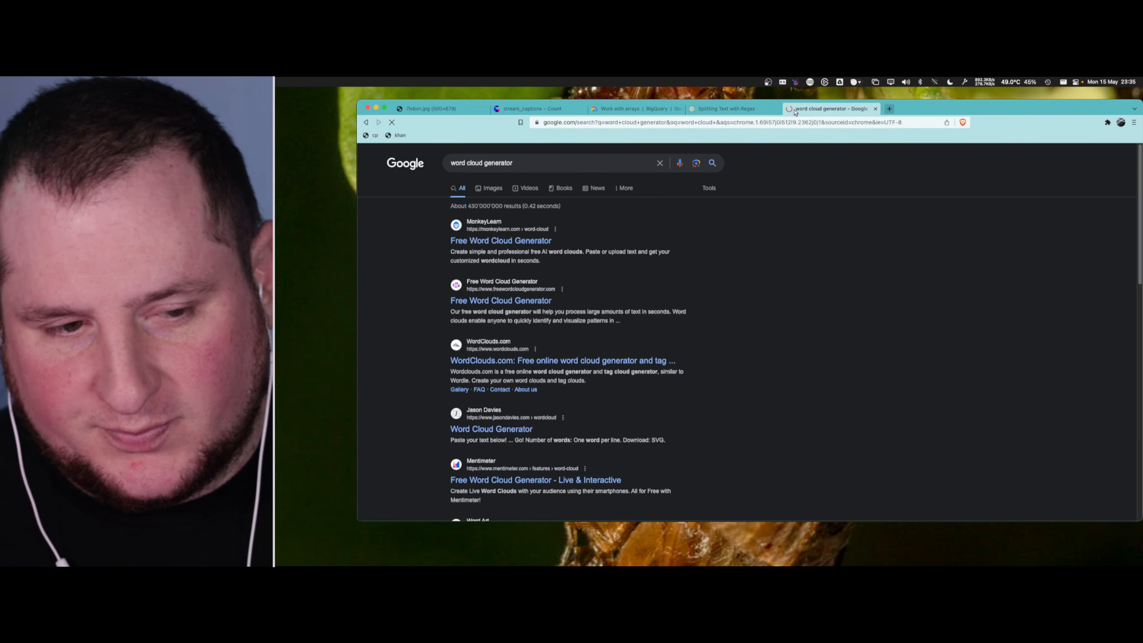
{"action": "left_click", "coordinate": [512, 243]}
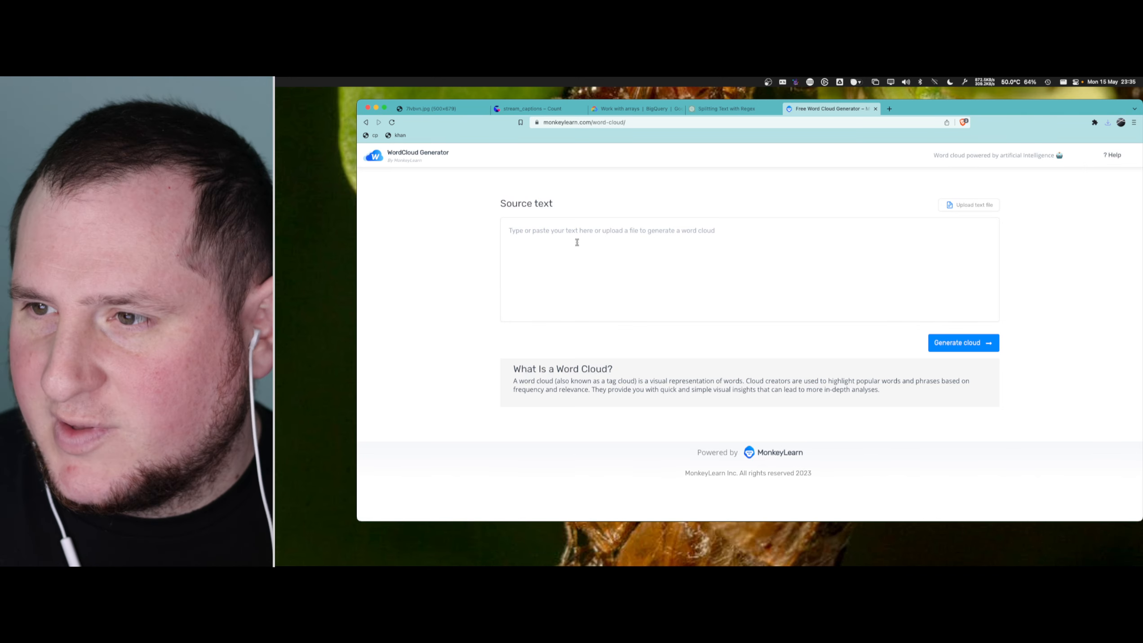
- Go back to the search results, look over the freewordcloudgenerator.com site instead and open its word cloud generator
{"action": "left_click", "coordinate": [365, 122]}
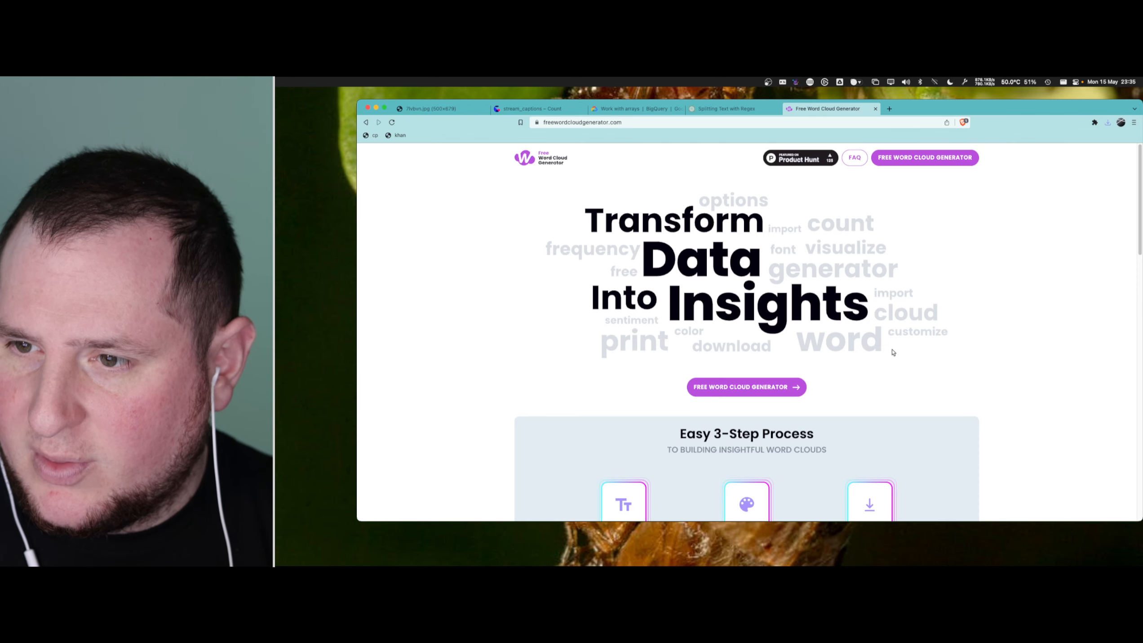
{"action": "scroll", "coordinate": [893, 352], "scroll_direction": "down", "scroll_amount": 3}
{"action": "scroll", "coordinate": [816, 371], "scroll_direction": "down", "scroll_amount": 10}
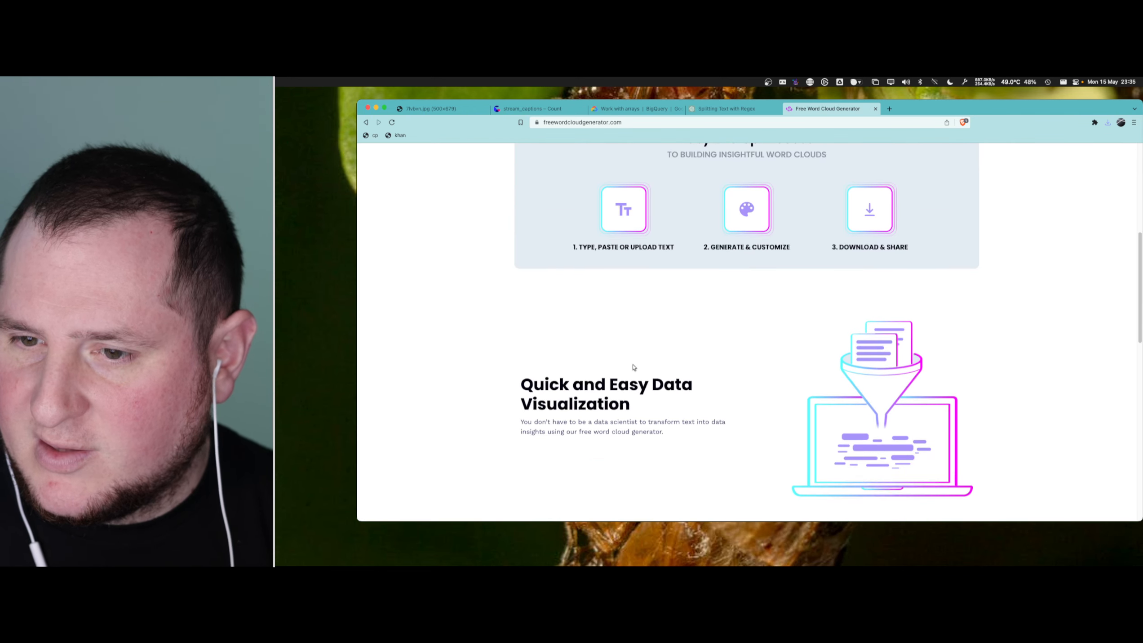
{"action": "scroll", "coordinate": [717, 368], "scroll_direction": "up", "scroll_amount": 15}
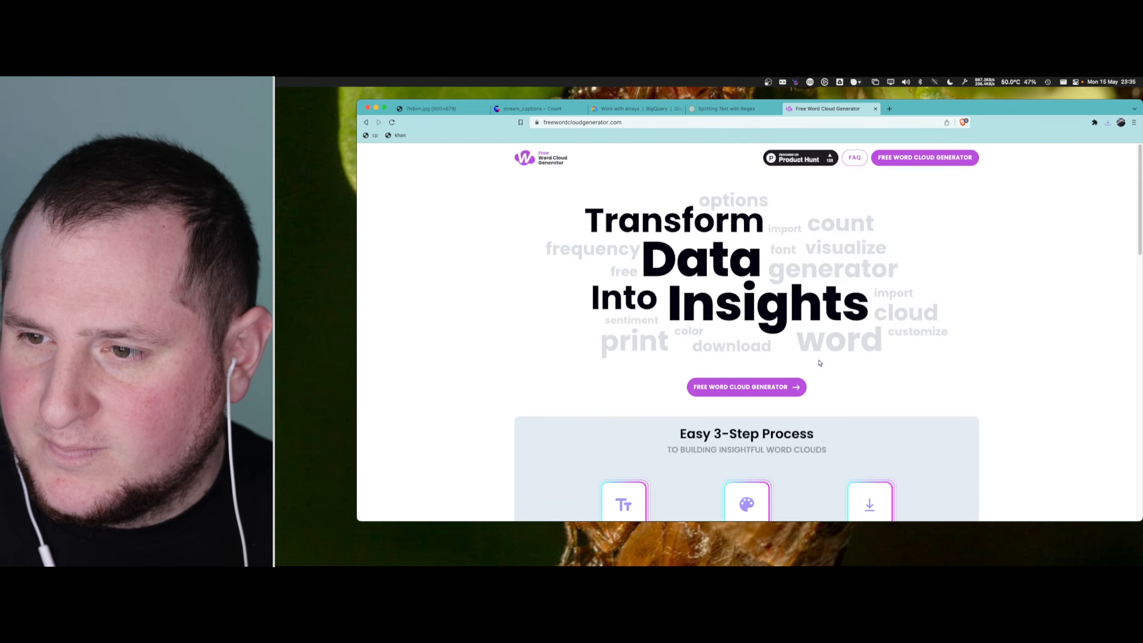
{"action": "left_click", "coordinate": [747, 386]}
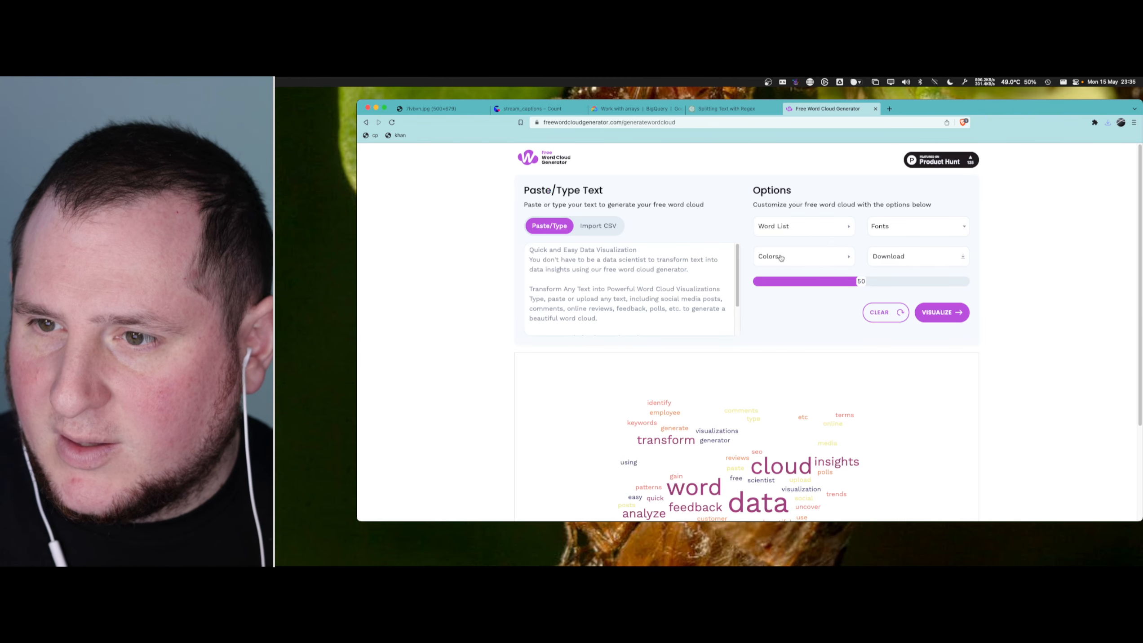
- Import all_words_p2.csv from the Downloads folder into the generator and visualize it as a word cloud
{"action": "left_click", "coordinate": [599, 225]}
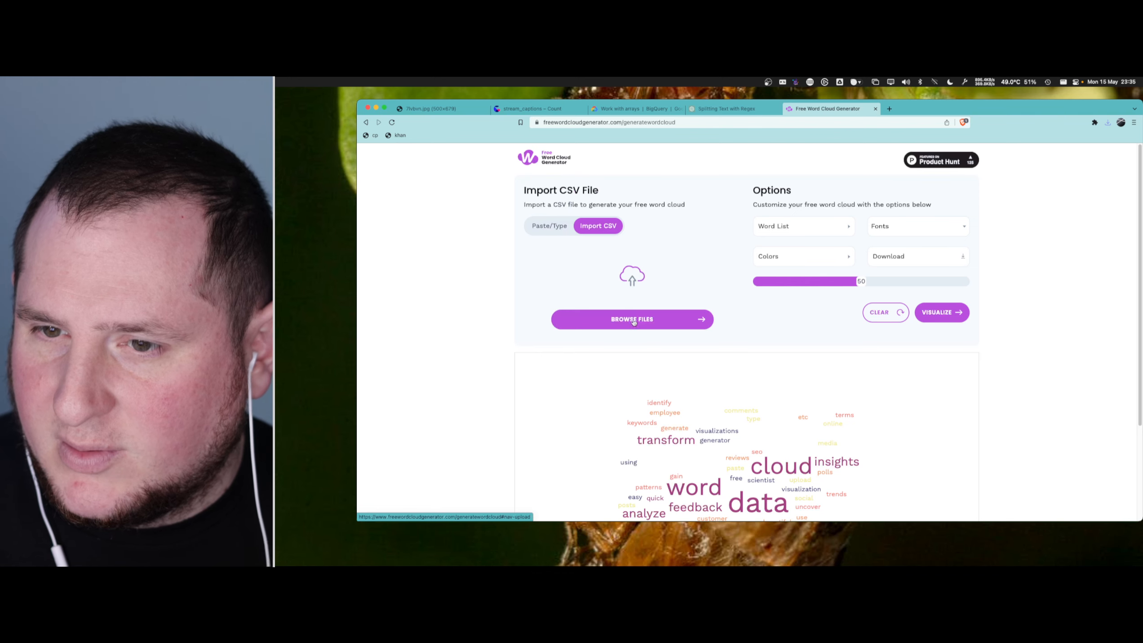
{"action": "left_click", "coordinate": [639, 320]}
{"action": "left_click", "coordinate": [691, 279]}
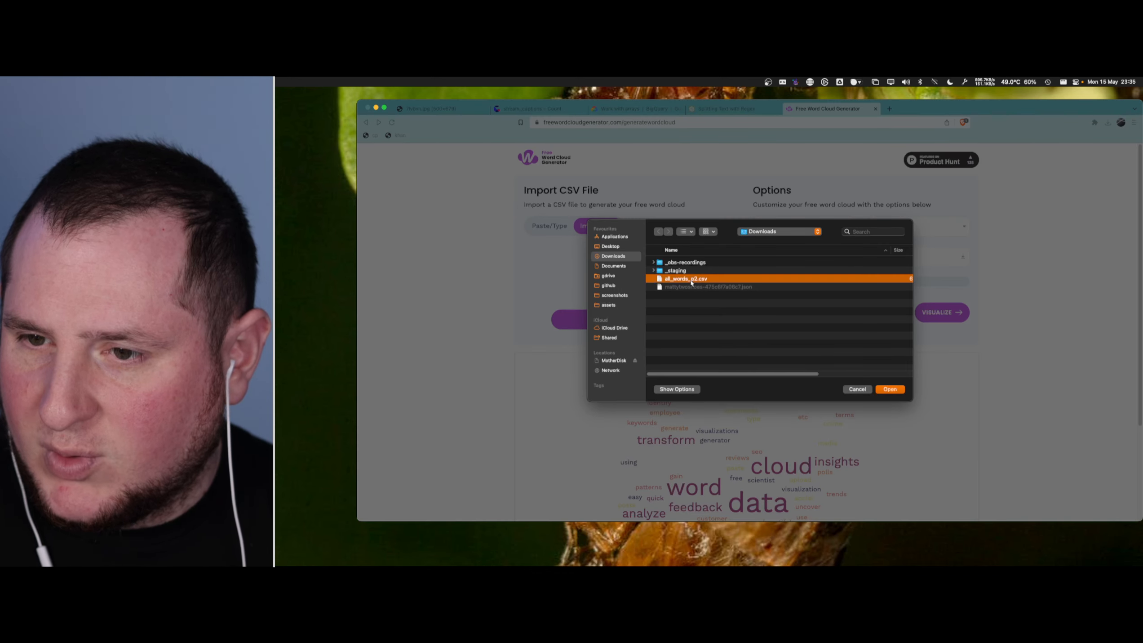
{"action": "double_click", "coordinate": [691, 279]}
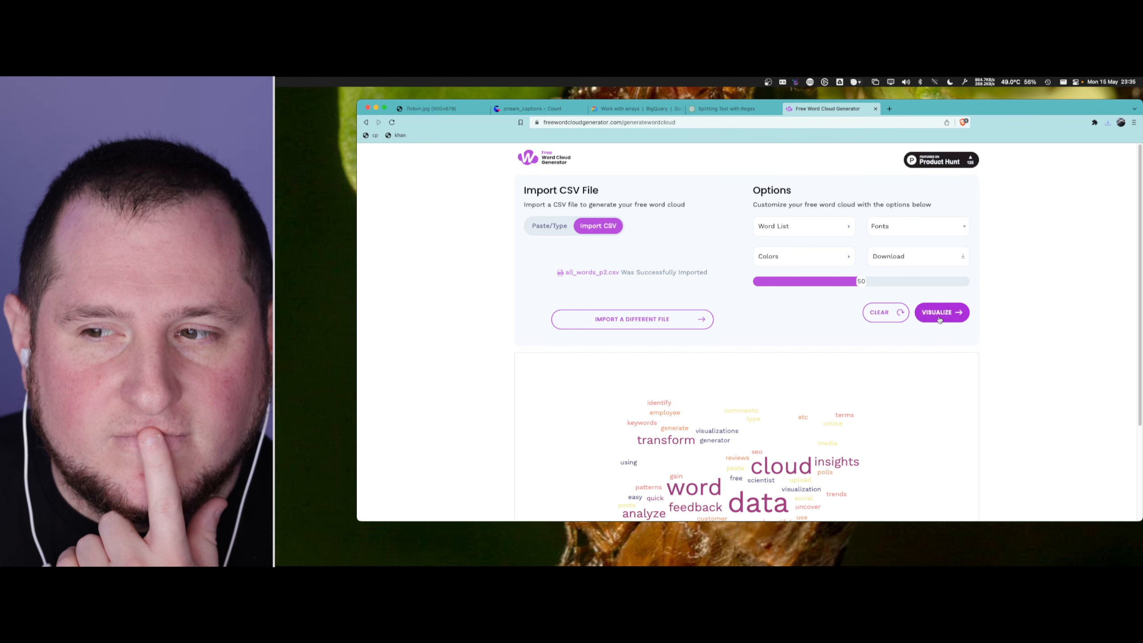
{"action": "left_click", "coordinate": [941, 313]}
{"action": "scroll", "coordinate": [1015, 268], "scroll_direction": "down", "scroll_amount": 3}
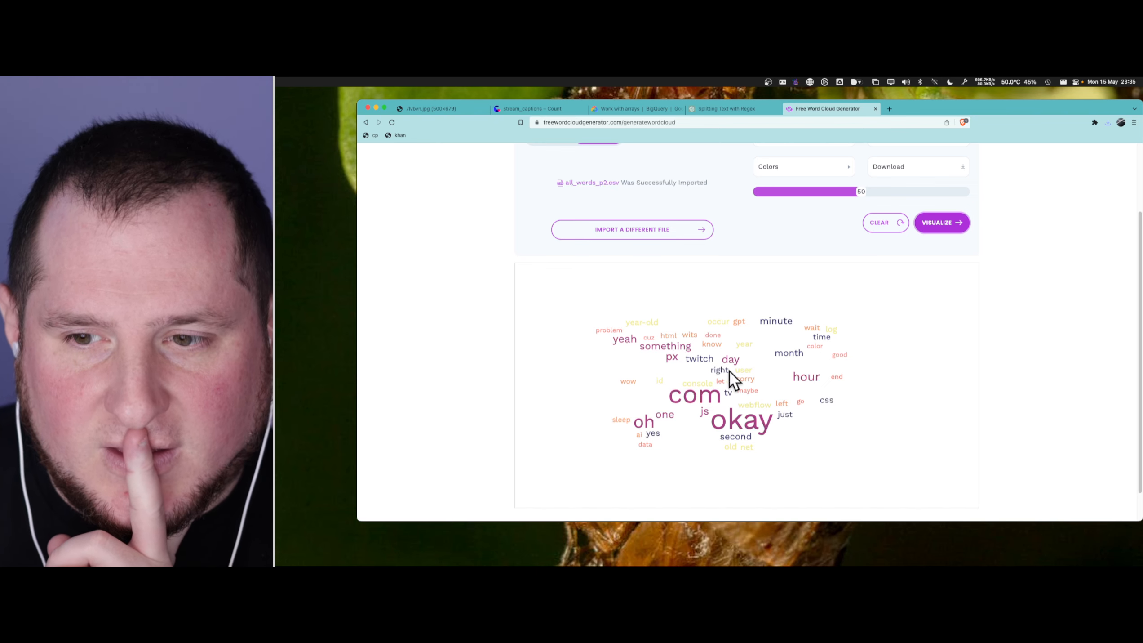
- Check the word cloud's color settings and examine the frequencies in its word list
{"action": "scroll", "coordinate": [725, 456], "scroll_direction": "up", "scroll_amount": 3}
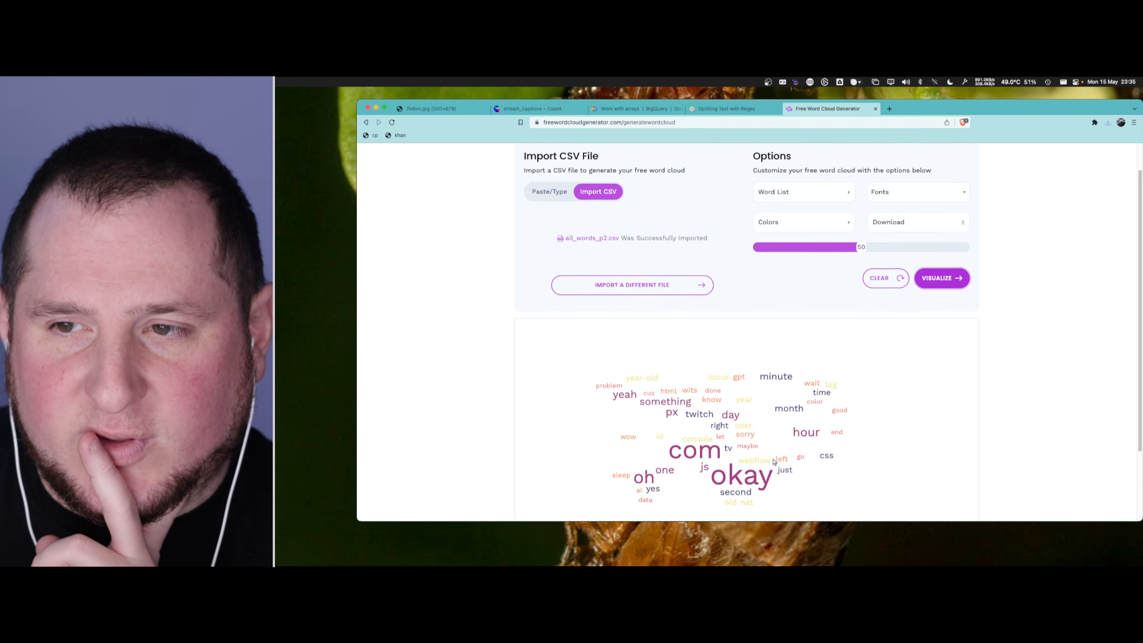
{"action": "left_click", "coordinate": [824, 258]}
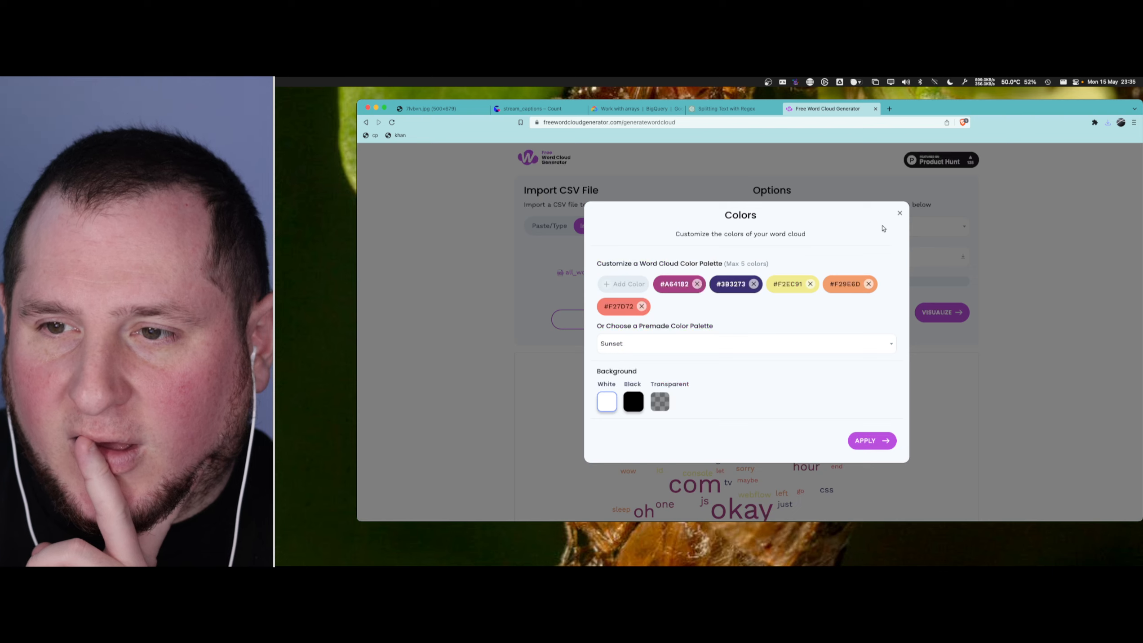
{"action": "left_click", "coordinate": [899, 214]}
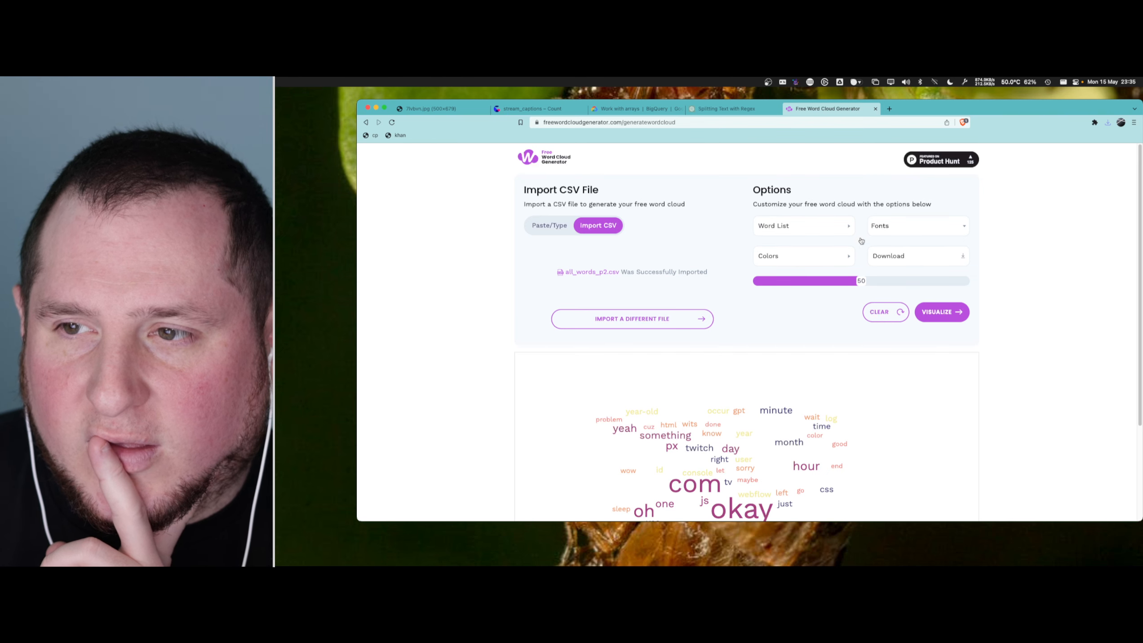
{"action": "left_click", "coordinate": [819, 263]}
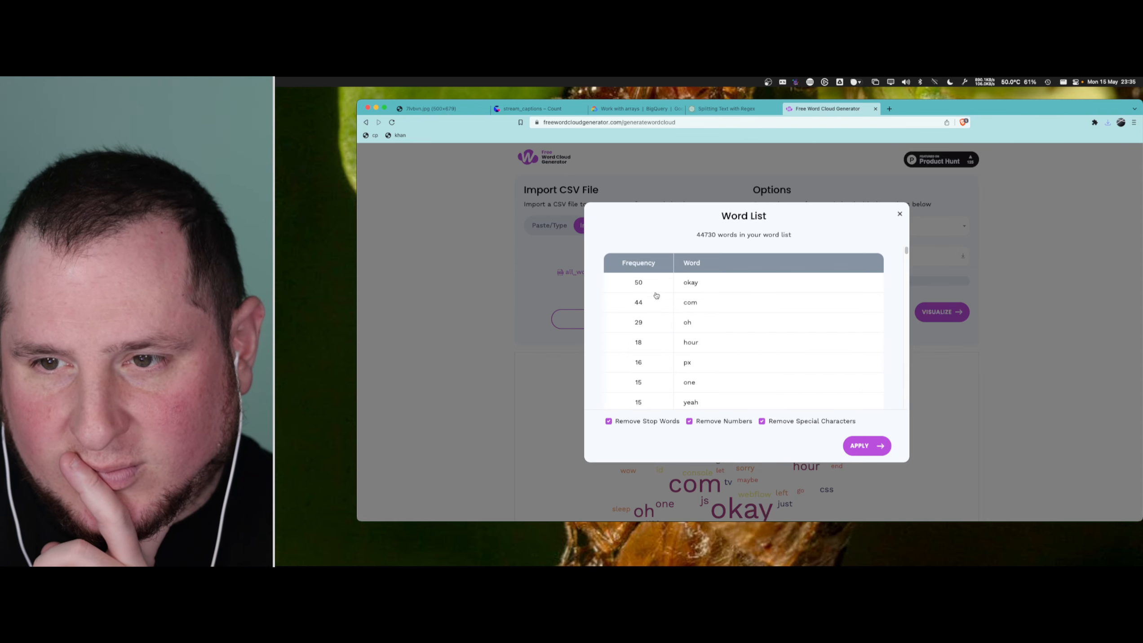
{"action": "scroll", "coordinate": [682, 319], "scroll_direction": "down", "scroll_amount": 10}
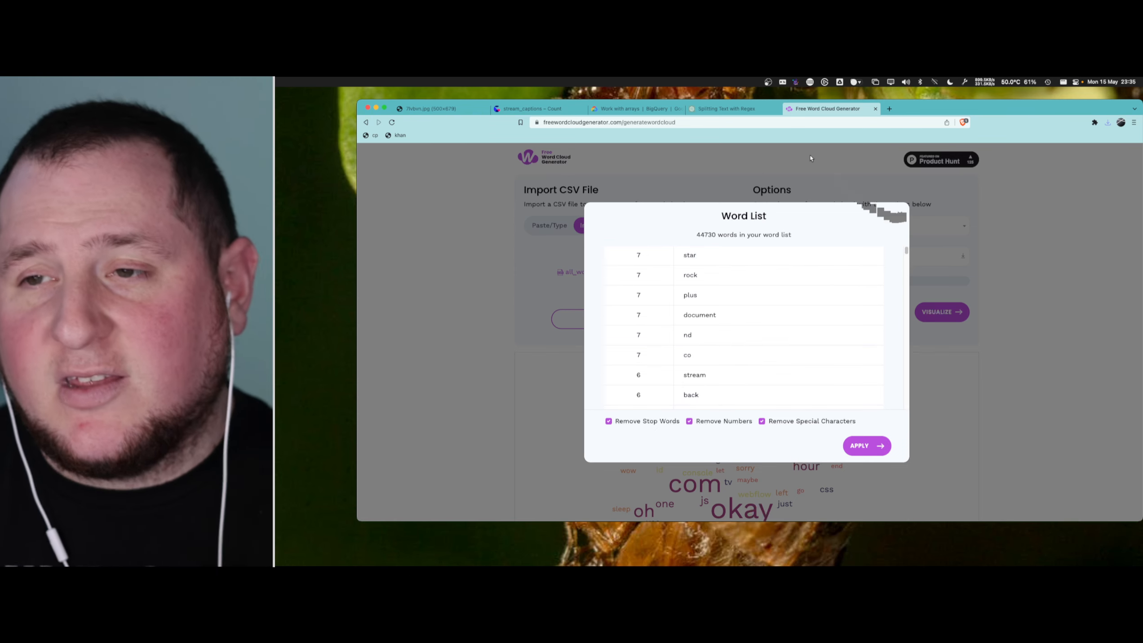
{"action": "left_click", "coordinate": [901, 215]}
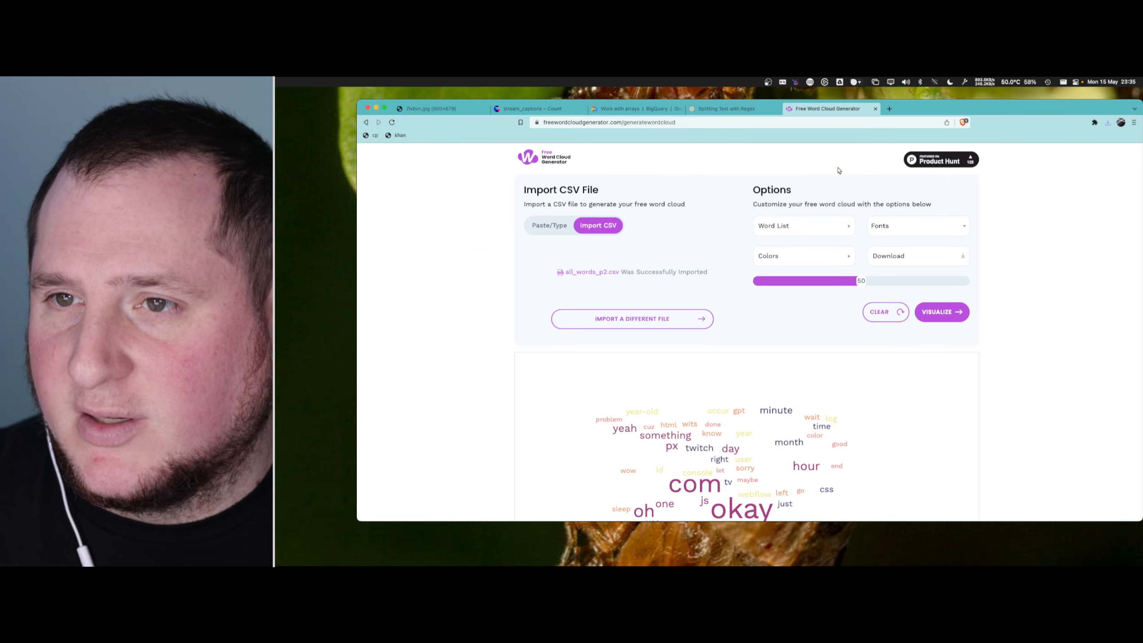
- Close the word cloud generator tab and return to the all_words_p2 cell in the stream_captions canvas
{"action": "key", "text": "super+w"}
{"action": "left_click", "coordinate": [649, 110]}
{"action": "left_click", "coordinate": [544, 111]}
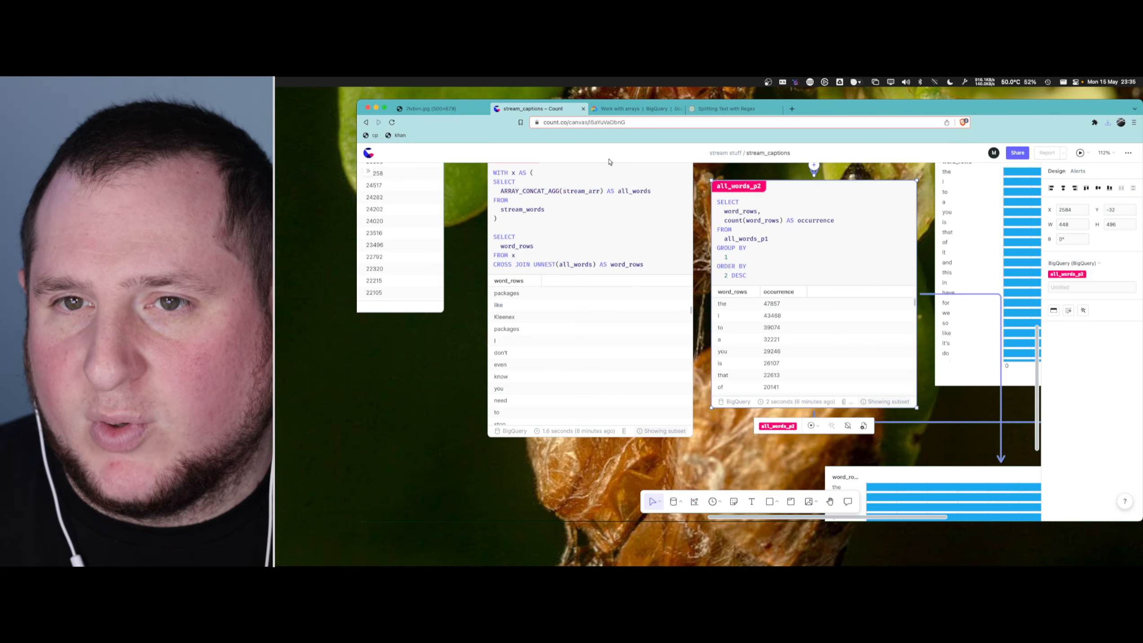
{"action": "left_click_drag", "start_coordinate": [758, 266], "coordinate": [758, 269]}
{"action": "scroll", "coordinate": [756, 251], "scroll_direction": "up", "scroll_amount": 1}
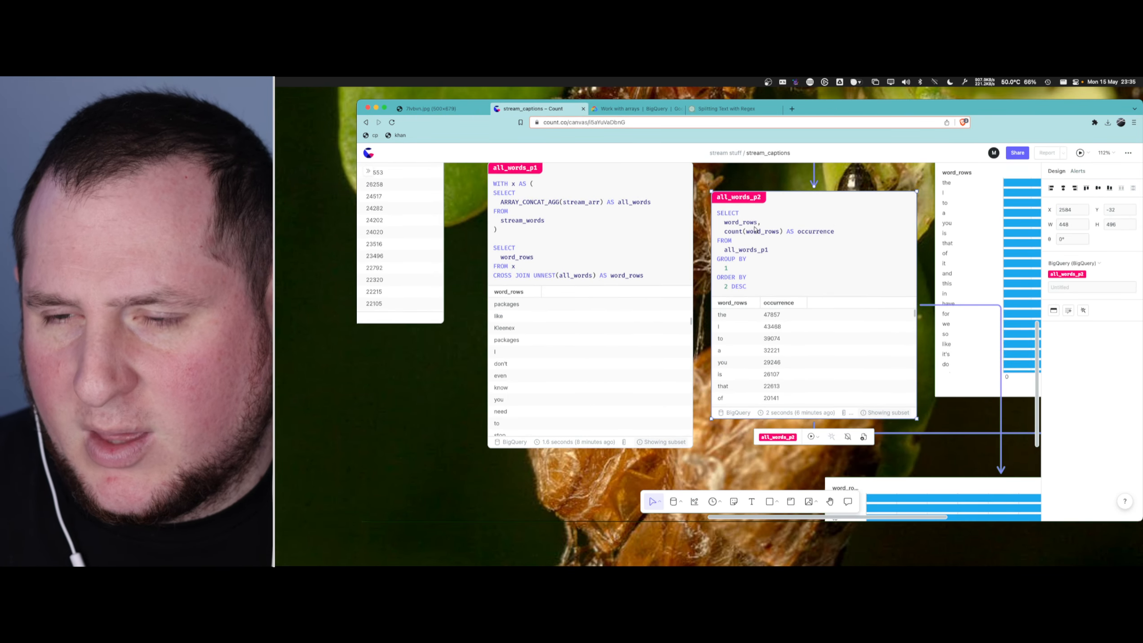
- Change the first selected column of the all_words_p2 query to LOWER(word_rows) AS word and run the query
{"action": "left_click", "coordinate": [754, 224]}
{"action": "left_click", "coordinate": [720, 222]}
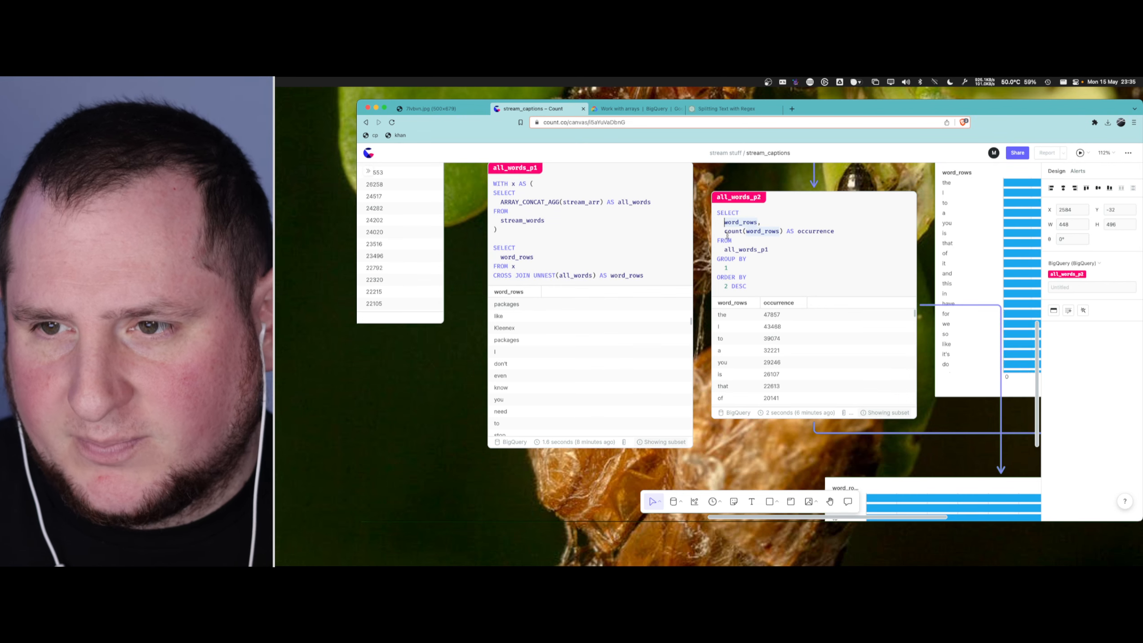
{"action": "type", "text": "LOWER("}
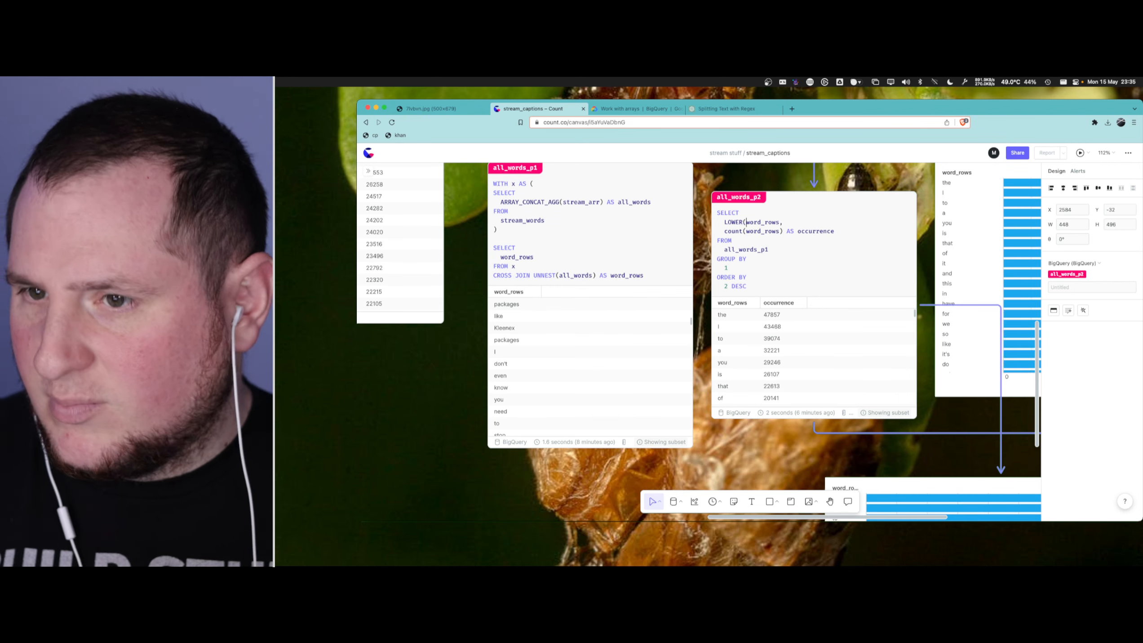
{"action": "key", "text": "alt+Right"}
{"action": "type", "text": "="}
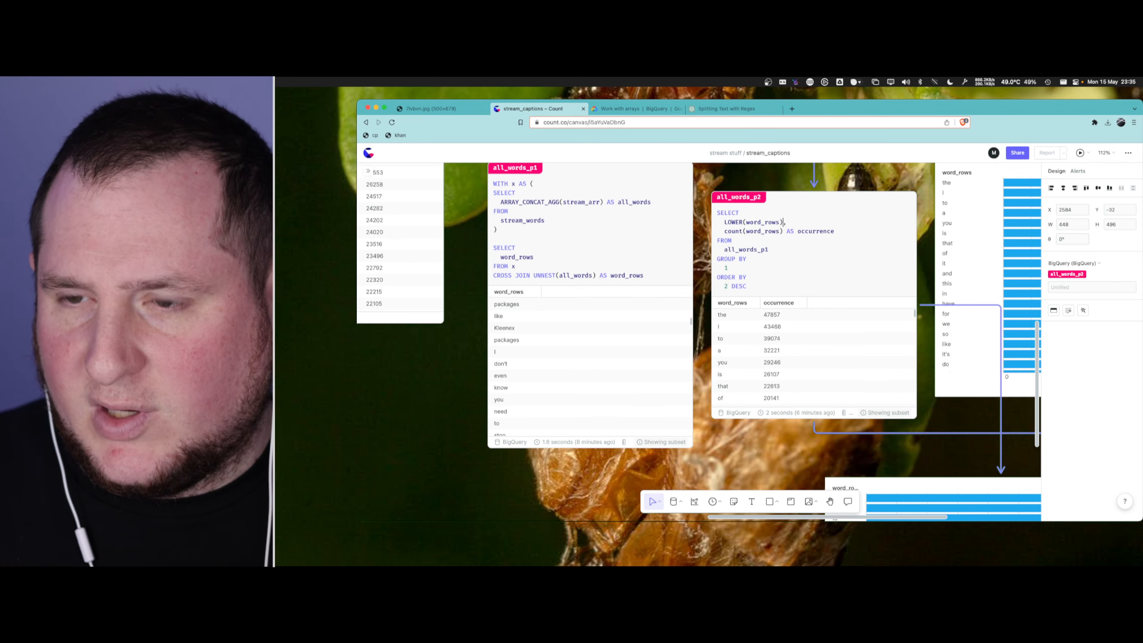
{"action": "type", "text": " AS word"}
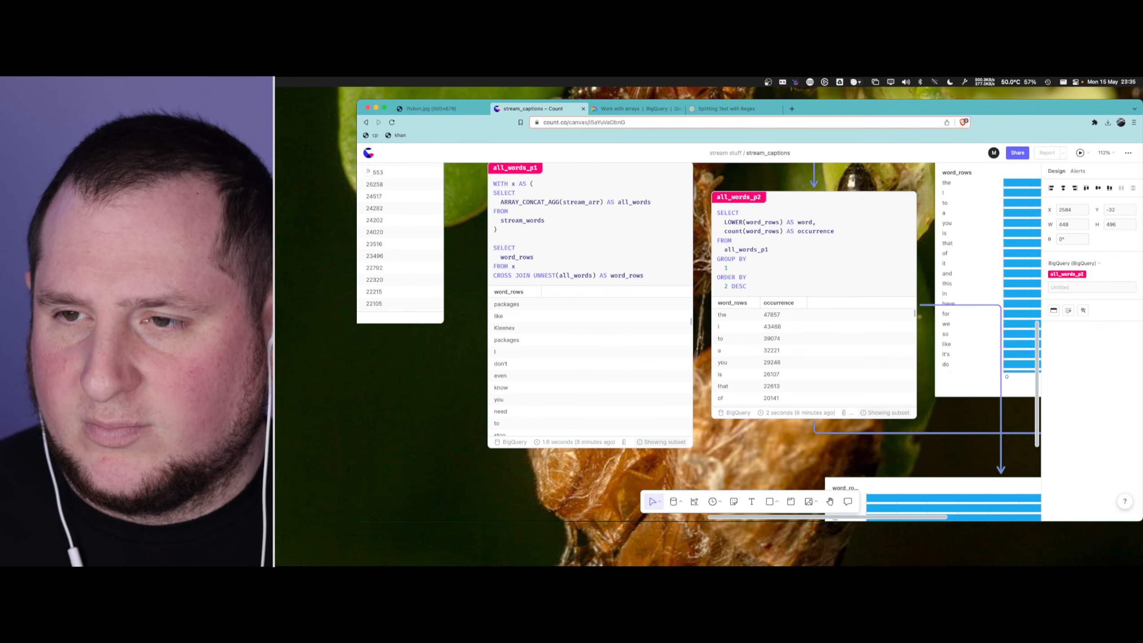
{"action": "key", "text": "super+Return"}
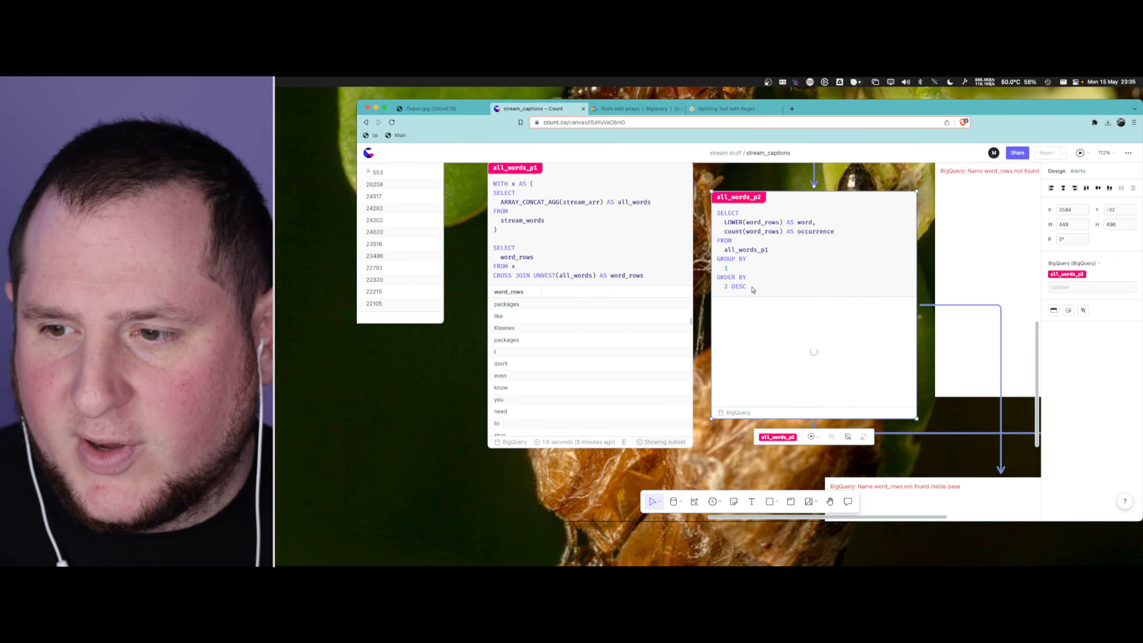
- Set the Y field of the bar chart beside all_words_p2 to word and inspect the redrawn chart
{"action": "scroll", "coordinate": [753, 289], "scroll_direction": "right", "scroll_amount": 5}
{"action": "scroll", "coordinate": [753, 289], "scroll_direction": "up", "scroll_amount": 2}
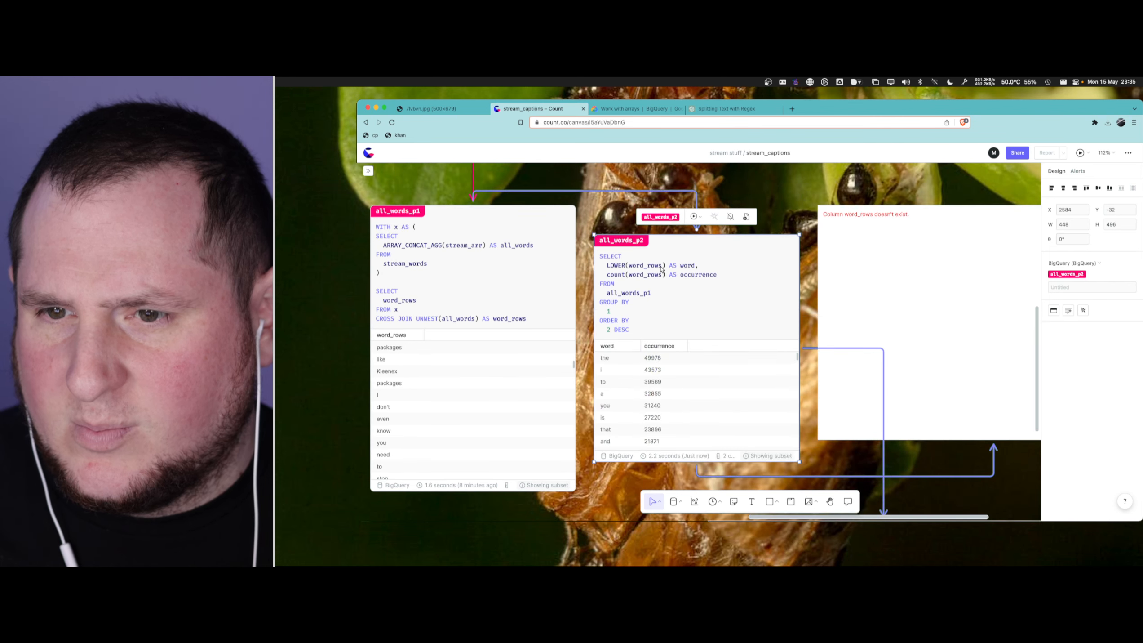
{"action": "scroll", "coordinate": [559, 292], "scroll_direction": "left", "scroll_amount": 3}
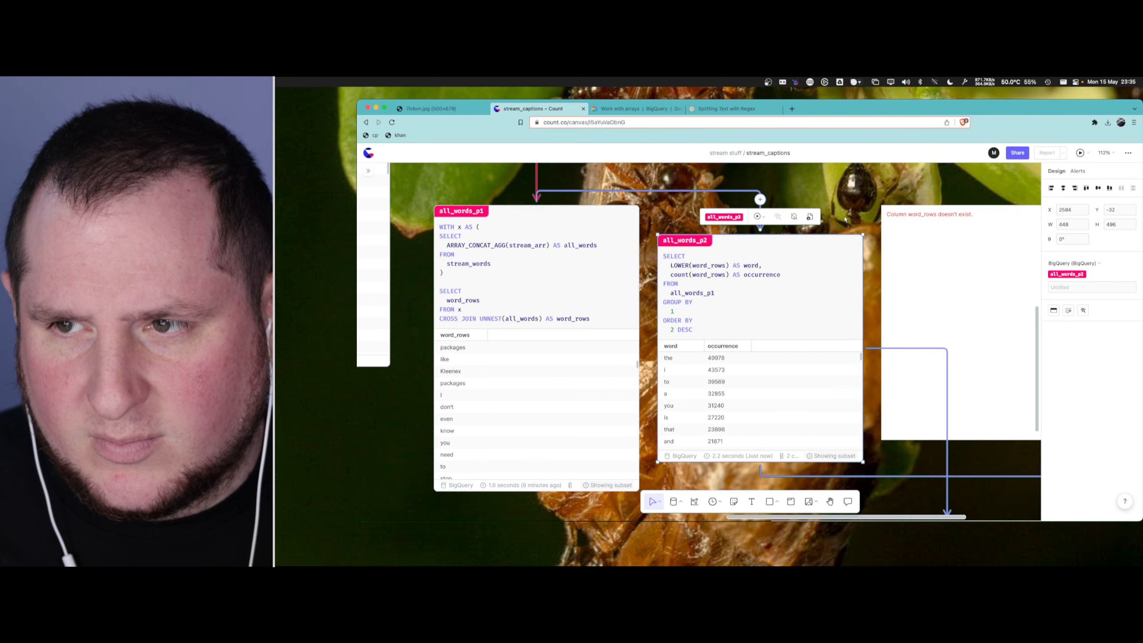
{"action": "left_click", "coordinate": [941, 288]}
{"action": "scroll", "coordinate": [942, 288], "scroll_direction": "right", "scroll_amount": 5}
{"action": "left_click", "coordinate": [1108, 412]}
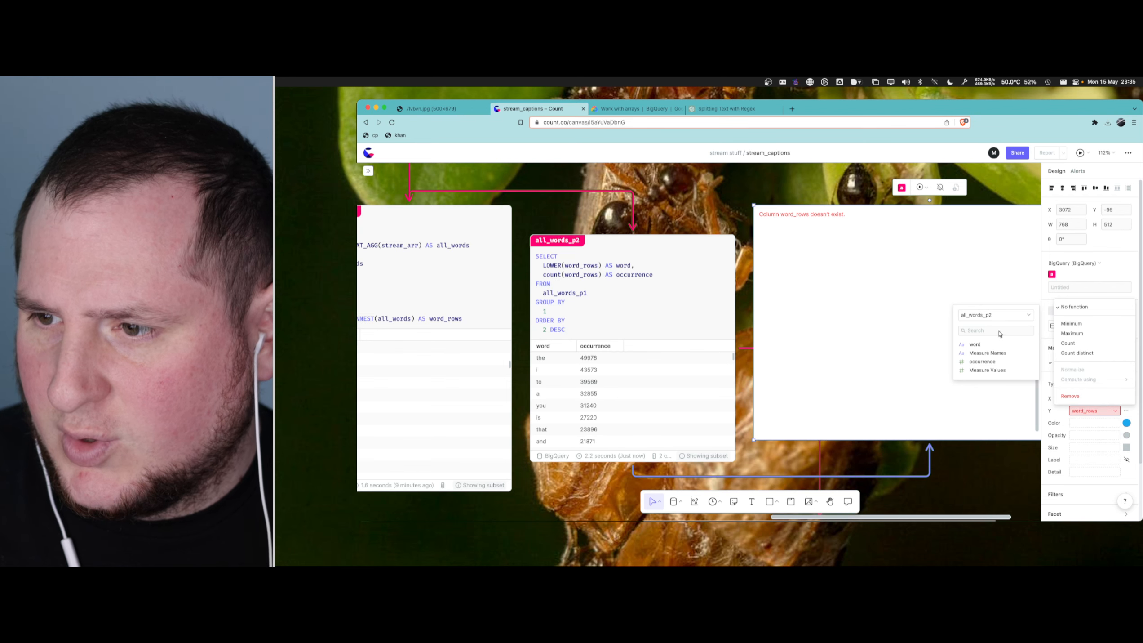
{"action": "left_click", "coordinate": [984, 344]}
{"action": "left_click", "coordinate": [983, 344]}
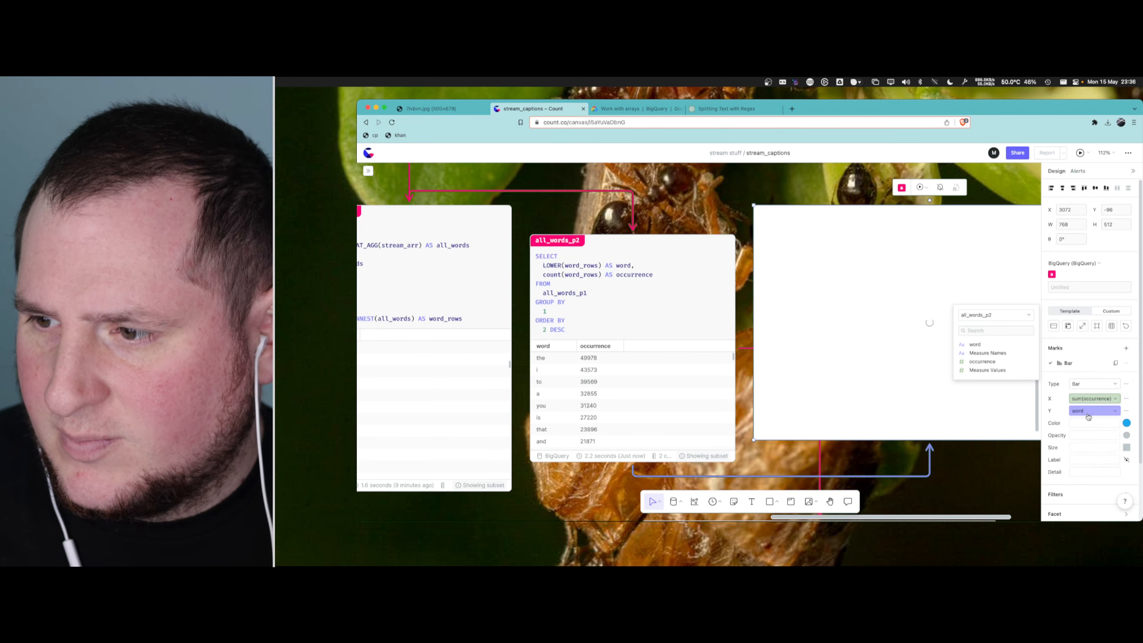
{"action": "scroll", "coordinate": [775, 203], "scroll_direction": "right", "scroll_amount": 2}
{"action": "scroll", "coordinate": [773, 207], "scroll_direction": "right", "scroll_amount": 3}
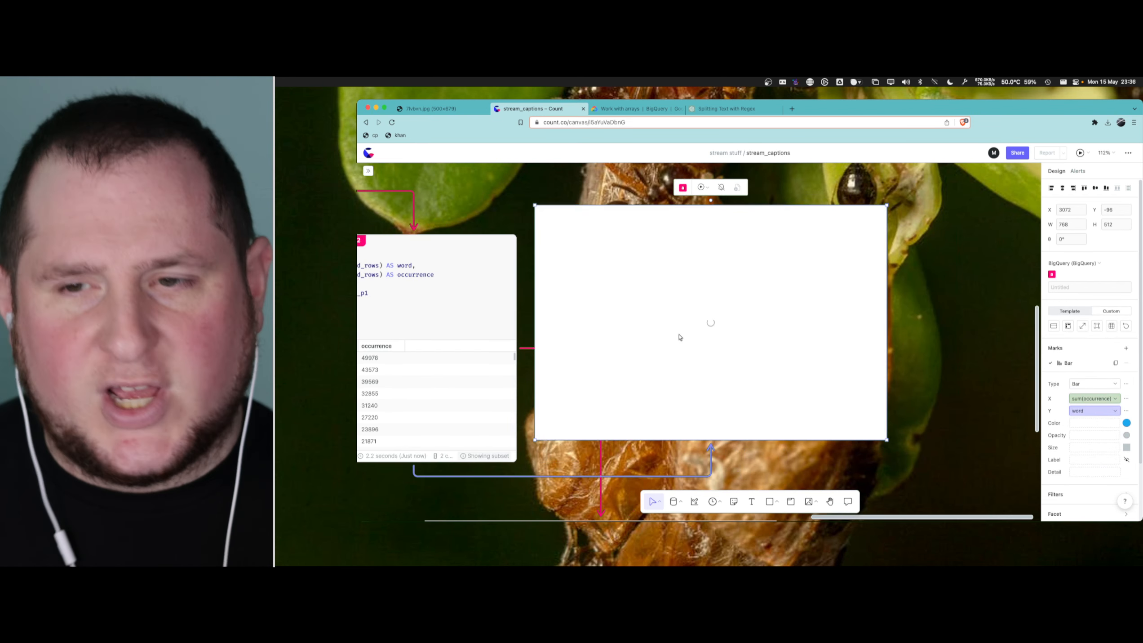
{"action": "scroll", "coordinate": [677, 337], "scroll_direction": "up", "scroll_amount": 3}
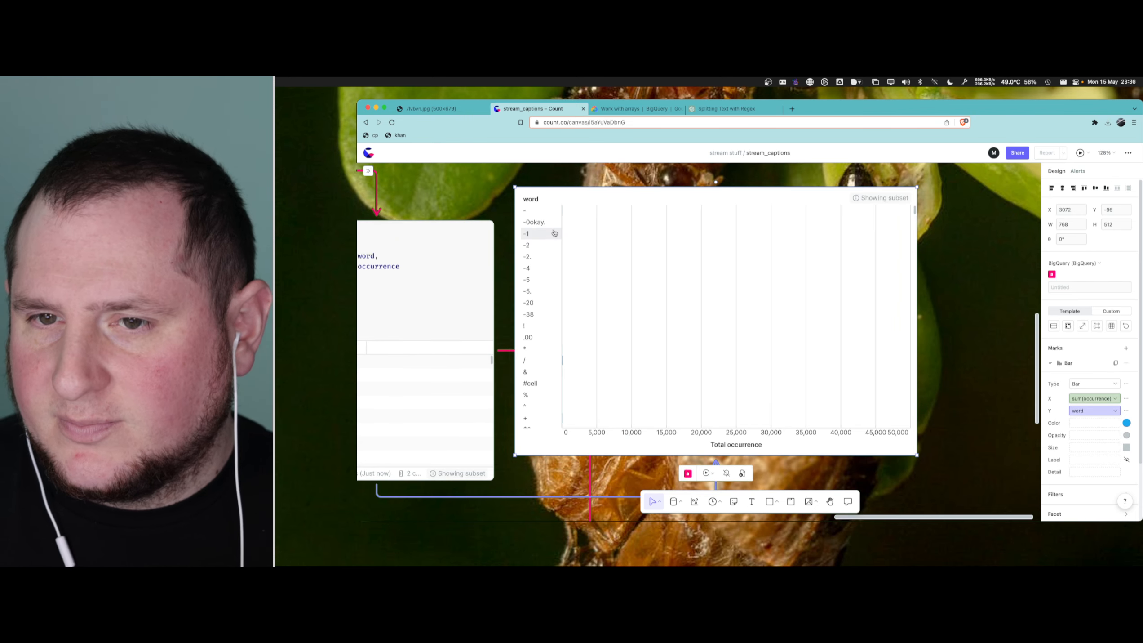
{"action": "mouse_move", "coordinate": [565, 343]}
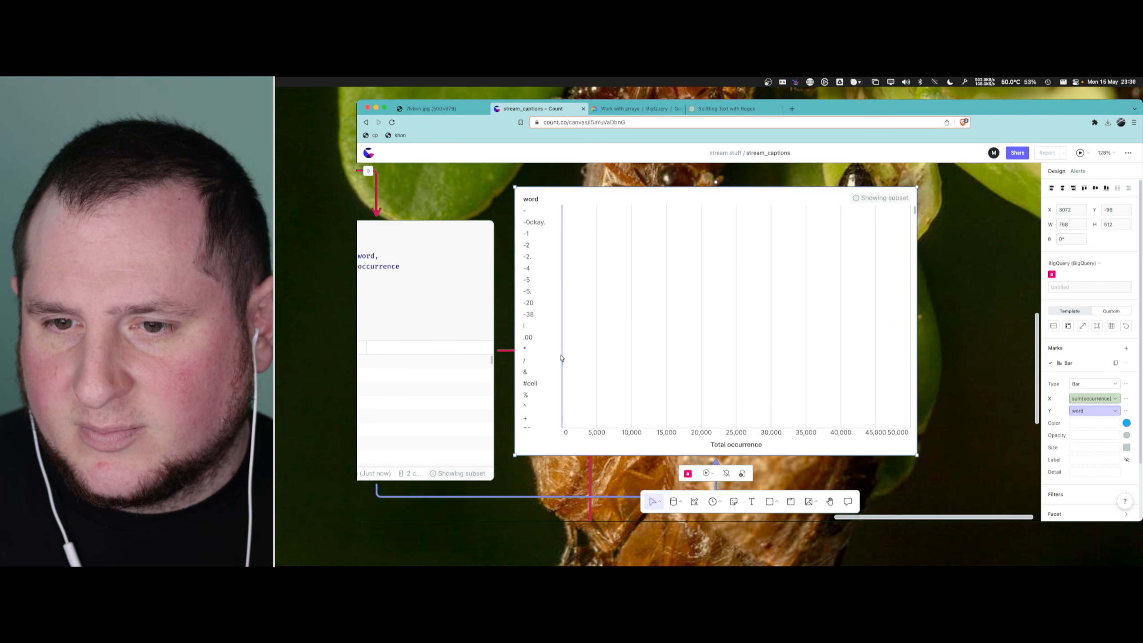
- Try to reapply the occurrence field as the X value of the bar chart beside all_words_p2 and recheck its word rows
{"action": "scroll", "coordinate": [581, 358], "scroll_direction": "down", "scroll_amount": 5}
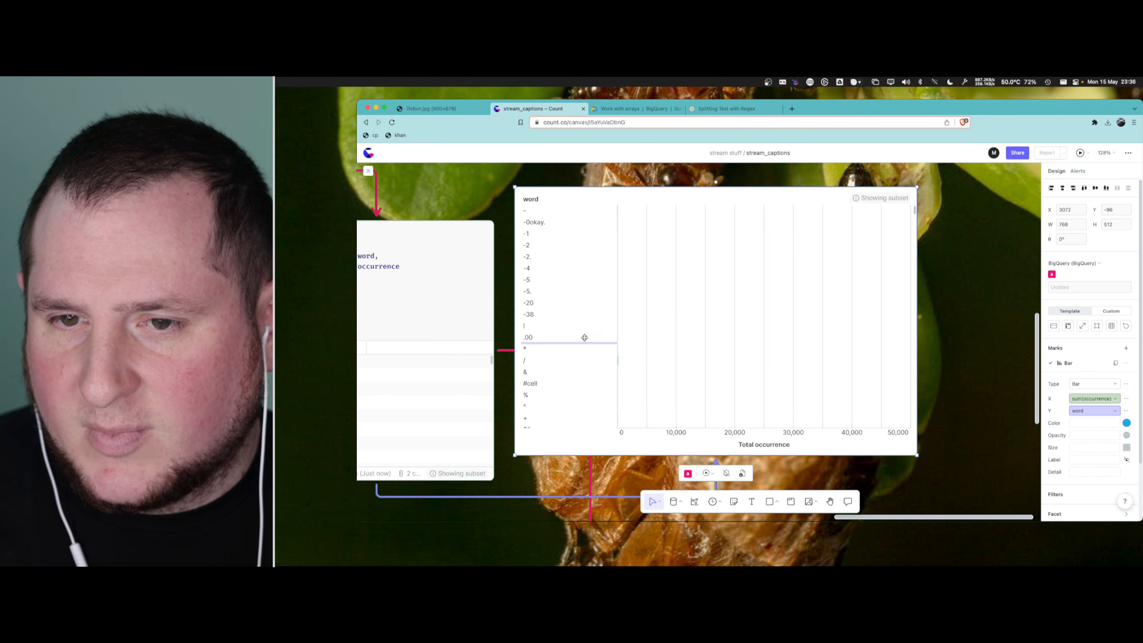
{"action": "scroll", "coordinate": [582, 335], "scroll_direction": "up", "scroll_amount": 5}
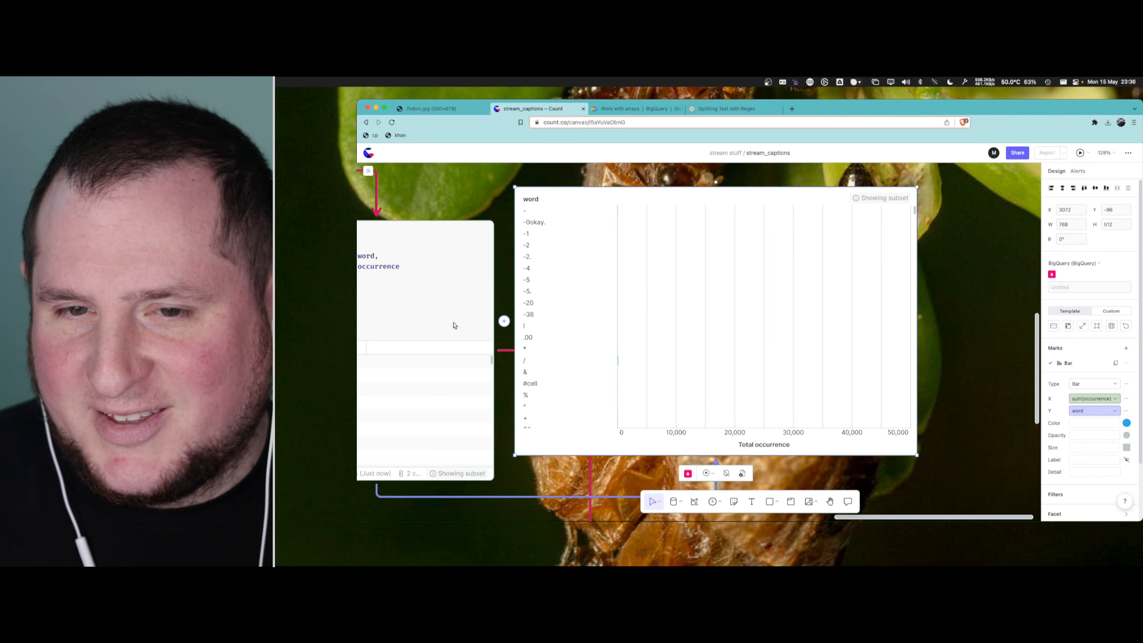
{"action": "scroll", "coordinate": [455, 322], "scroll_direction": "left", "scroll_amount": 5}
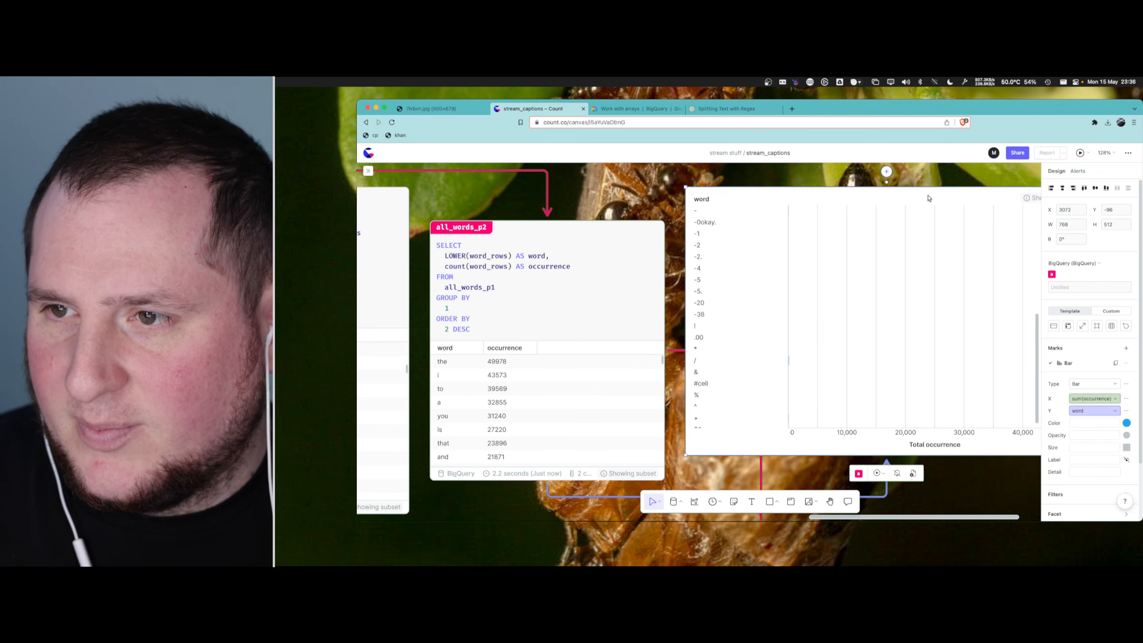
{"action": "left_click", "coordinate": [1092, 397]}
{"action": "left_click", "coordinate": [1115, 397]}
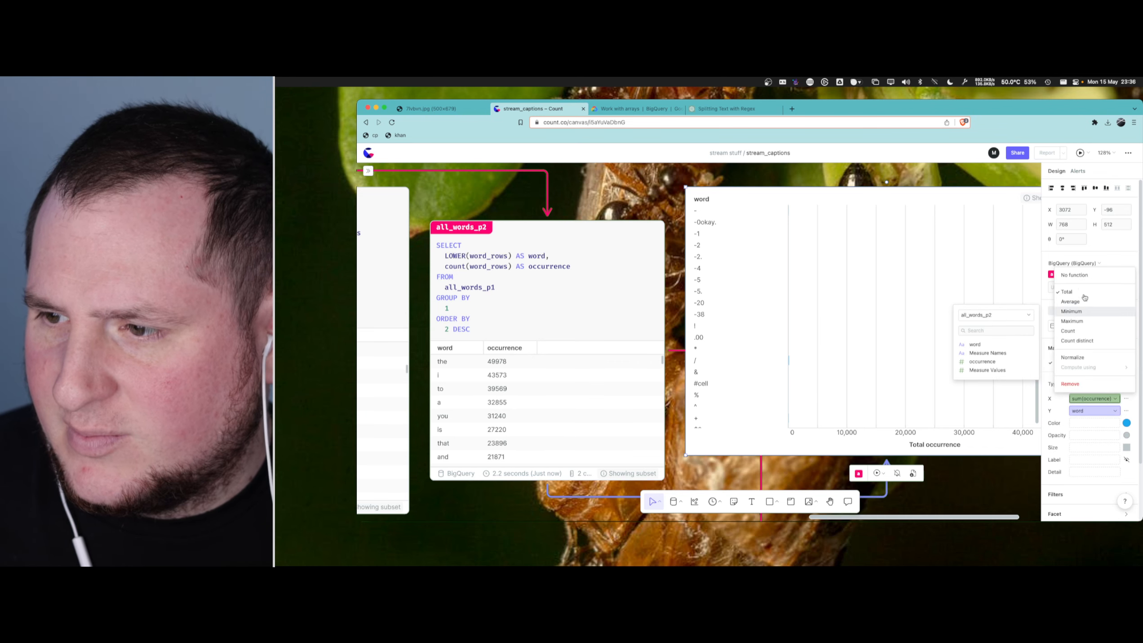
{"action": "left_click", "coordinate": [986, 365]}
{"action": "left_click_drag", "start_coordinate": [985, 365], "coordinate": [1088, 401]}
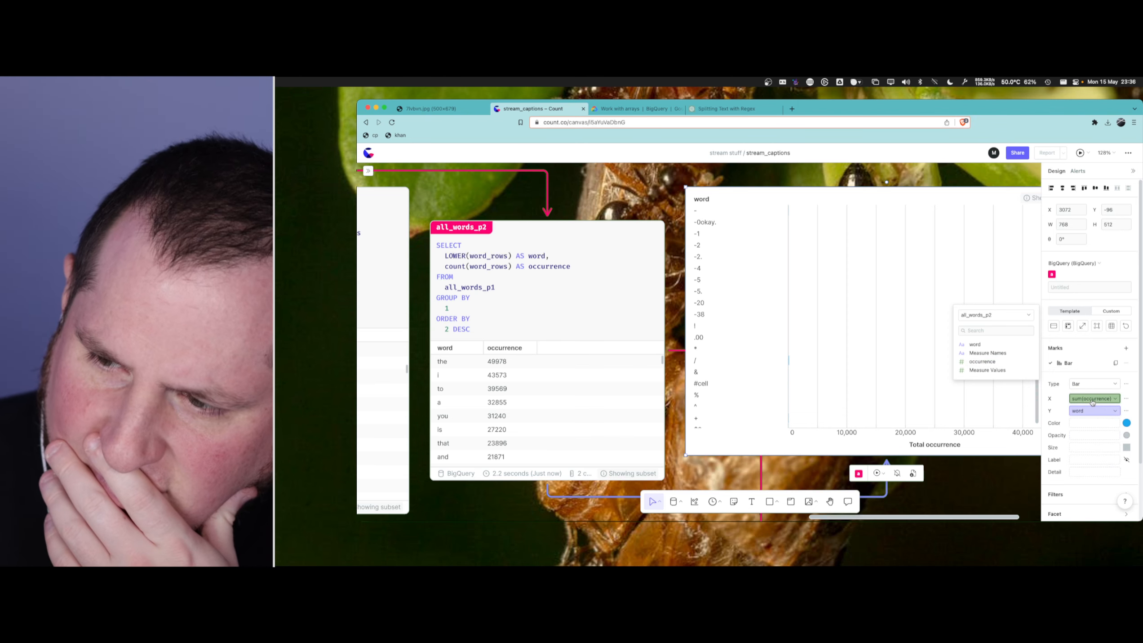
{"action": "scroll", "coordinate": [718, 313], "scroll_direction": "down", "scroll_amount": 10}
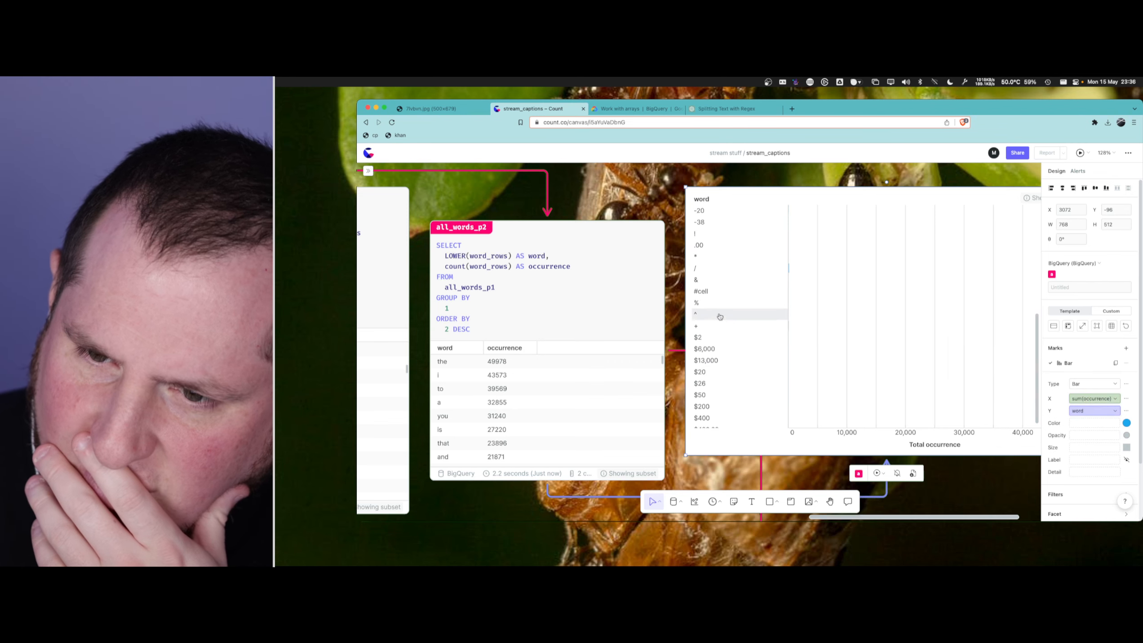
{"action": "scroll", "coordinate": [720, 320], "scroll_direction": "up", "scroll_amount": 10}
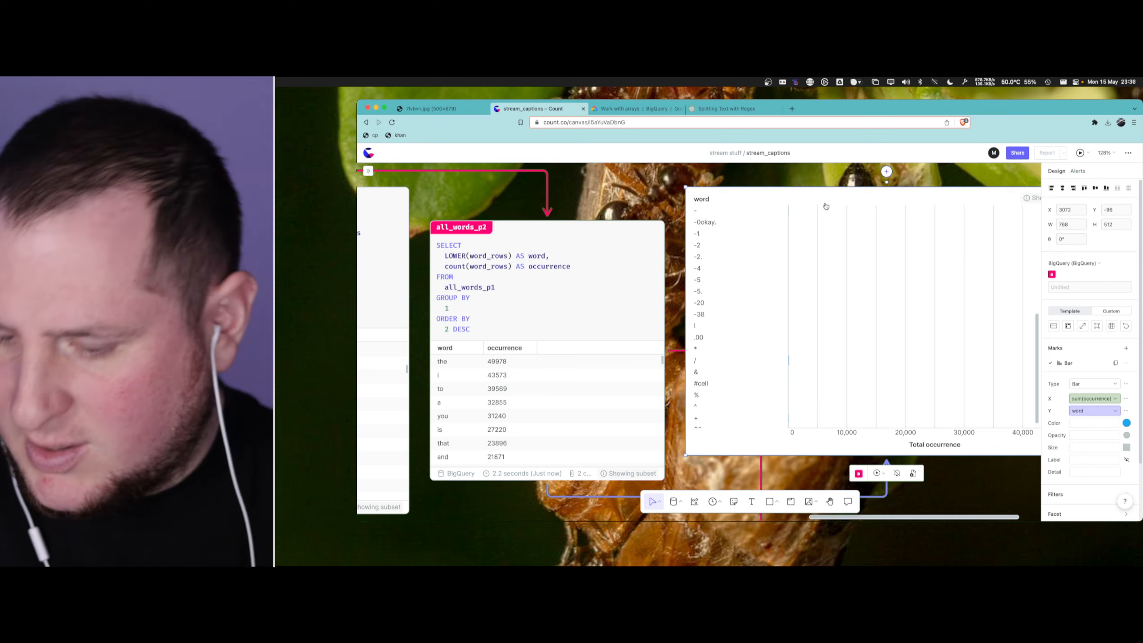
- Delete the bar chart beside all_words_p2 and the broken chart below it that refers to the missing word_rows column
{"action": "key", "text": "BackSpace"}
{"action": "scroll", "coordinate": [806, 298], "scroll_direction": "down", "scroll_amount": 7}
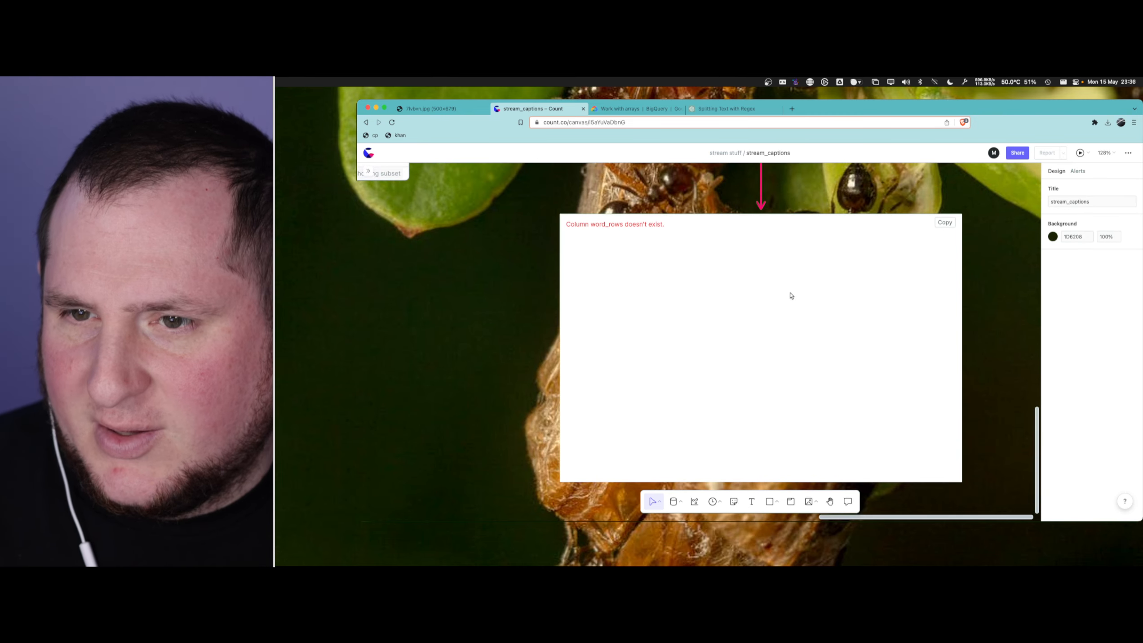
{"action": "scroll", "coordinate": [791, 296], "scroll_direction": "down", "scroll_amount": 10}
{"action": "left_click", "coordinate": [779, 311]}
{"action": "key", "text": "BackSpace"}
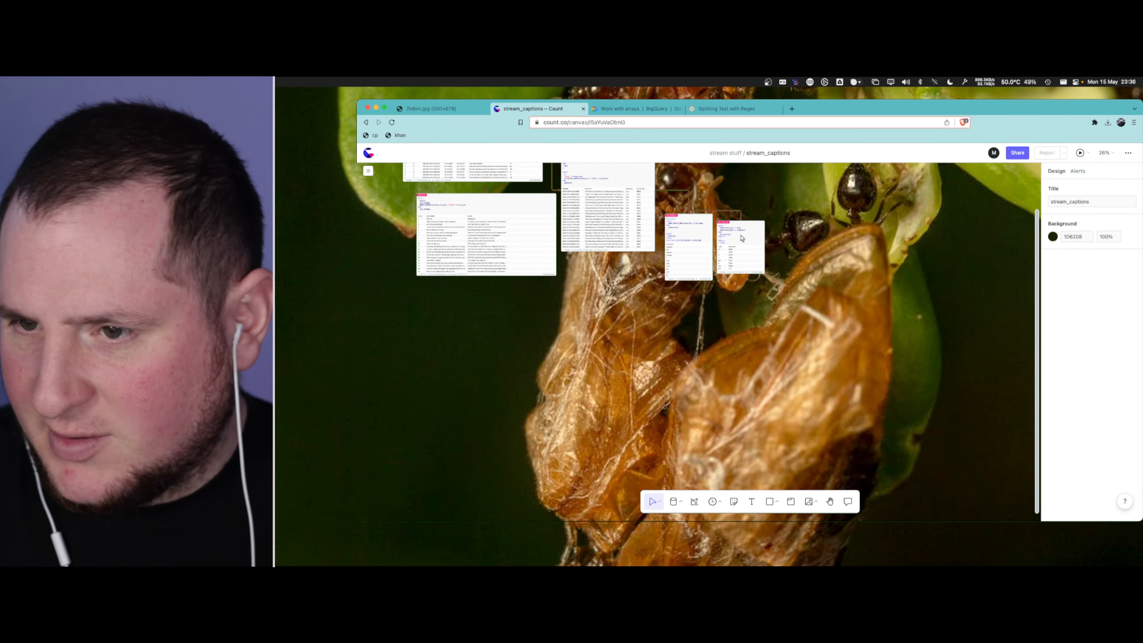
{"action": "left_click", "coordinate": [742, 243]}
{"action": "left_click", "coordinate": [744, 292]}
{"action": "left_click", "coordinate": [746, 270]}
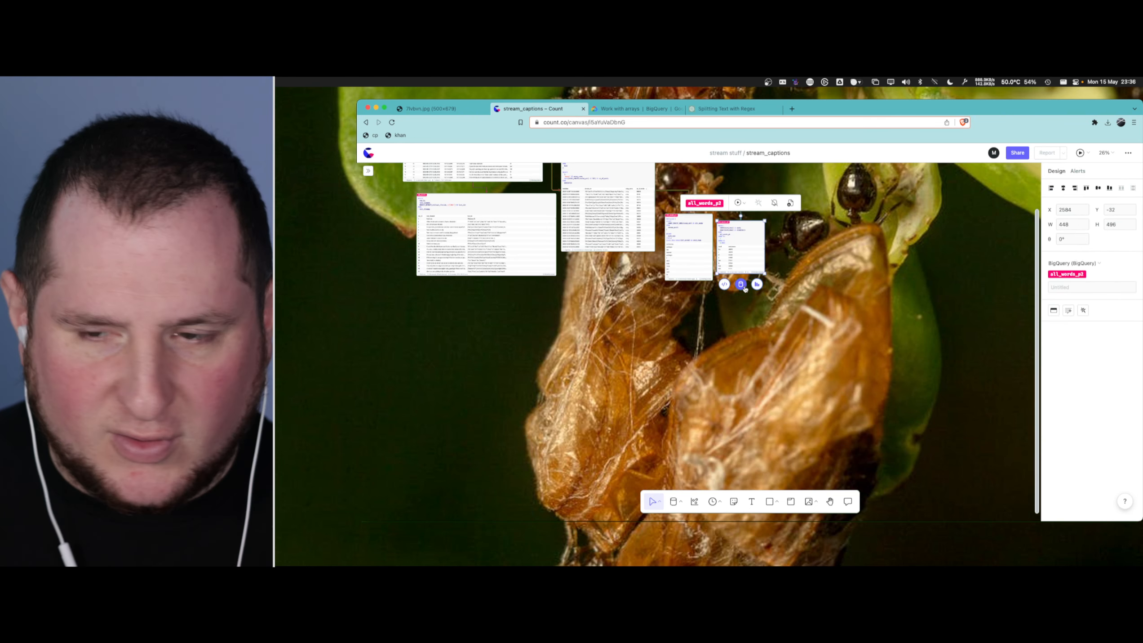
{"action": "left_click", "coordinate": [740, 284]}
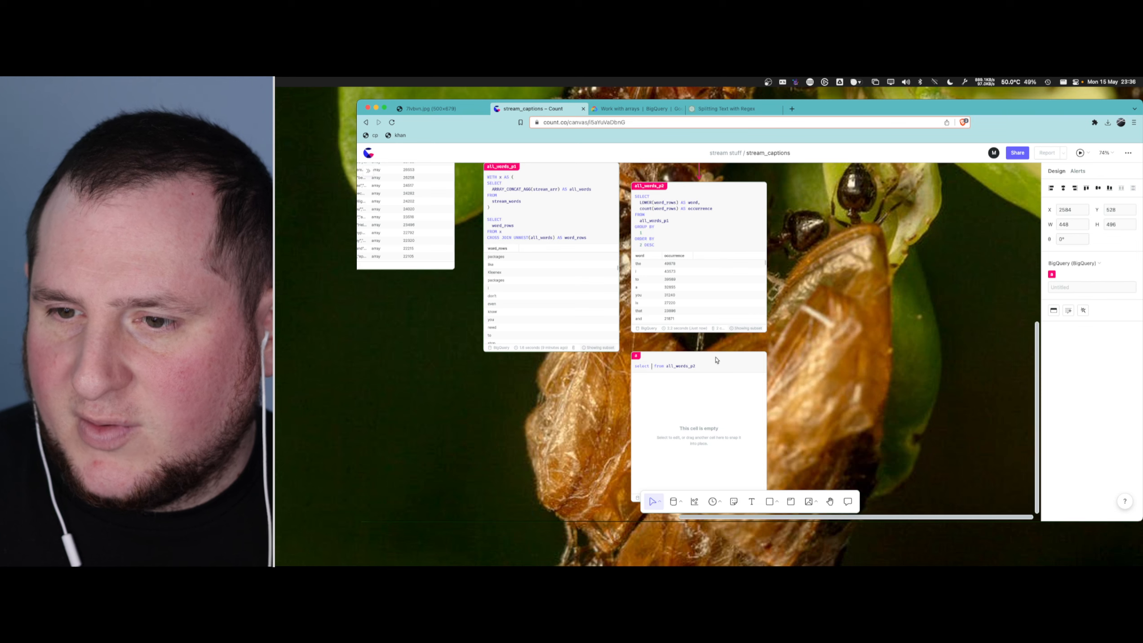
{"action": "key", "text": "BackSpace"}
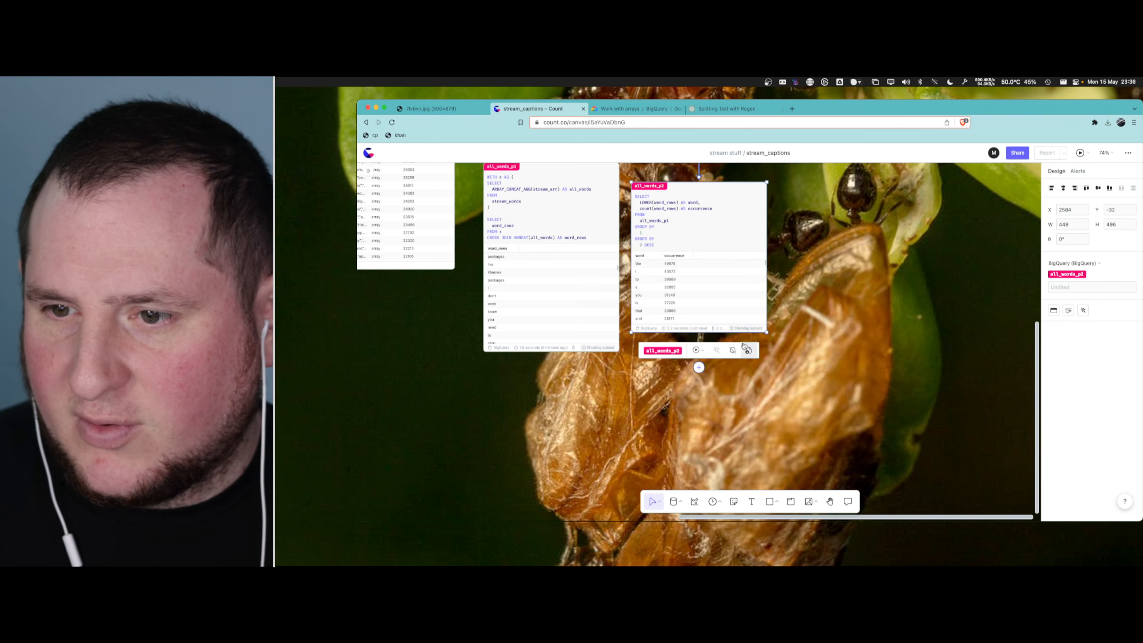
- Add a new bar chart of total occurrence by word beside all_words_p2 and place it at X 3104, Y 128
{"action": "mouse_move", "coordinate": [776, 255]}
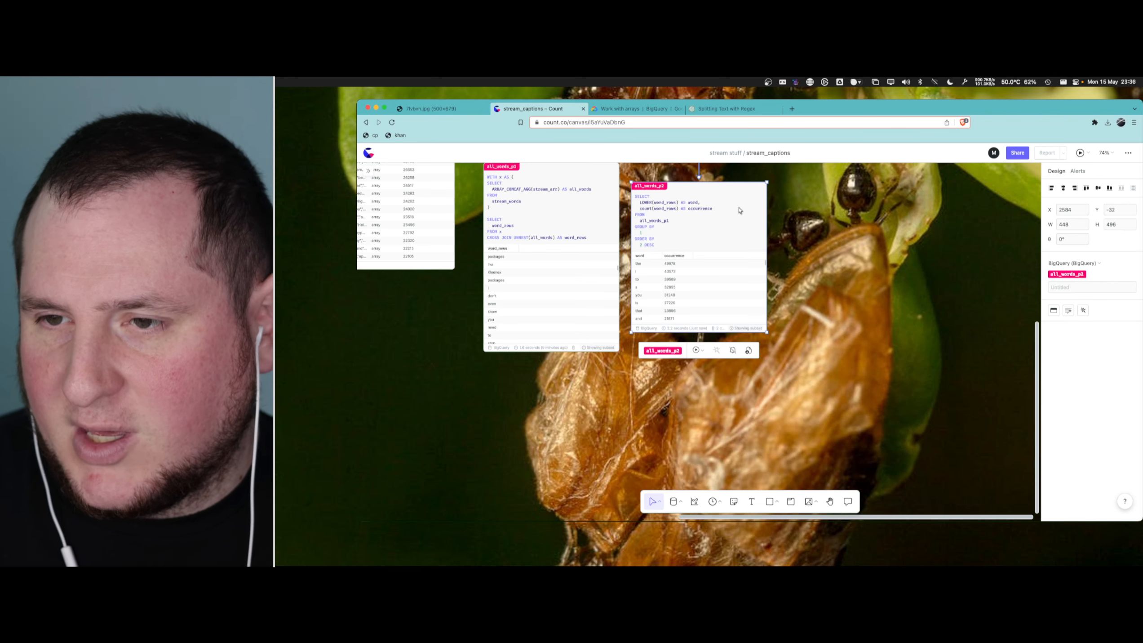
{"action": "left_click", "coordinate": [777, 273]}
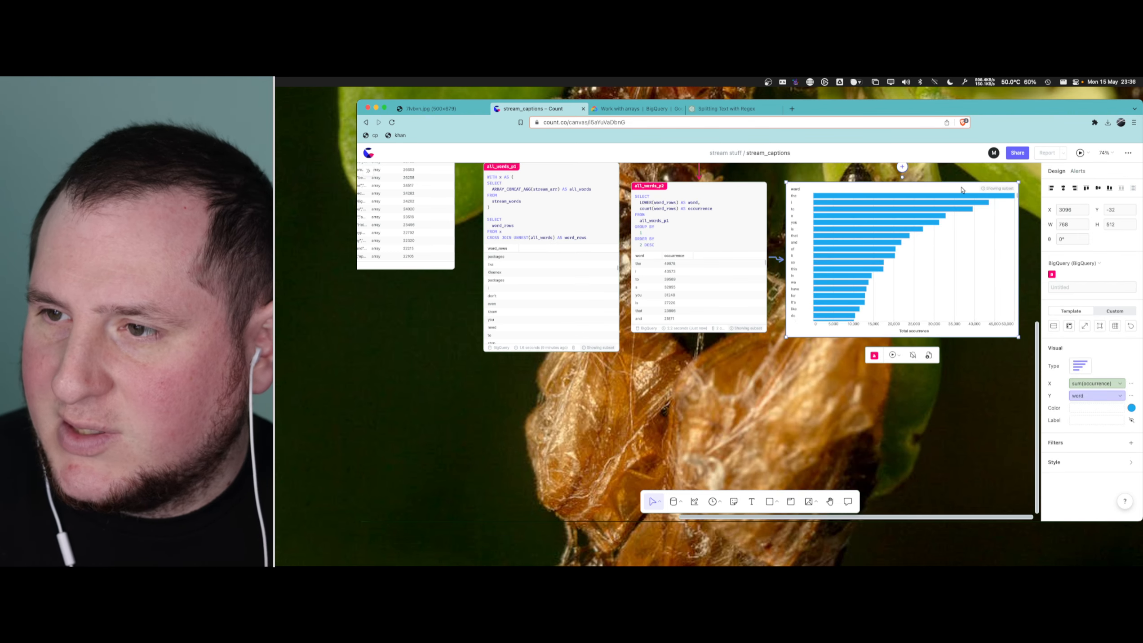
{"action": "left_click_drag", "start_coordinate": [960, 192], "coordinate": [963, 234]}
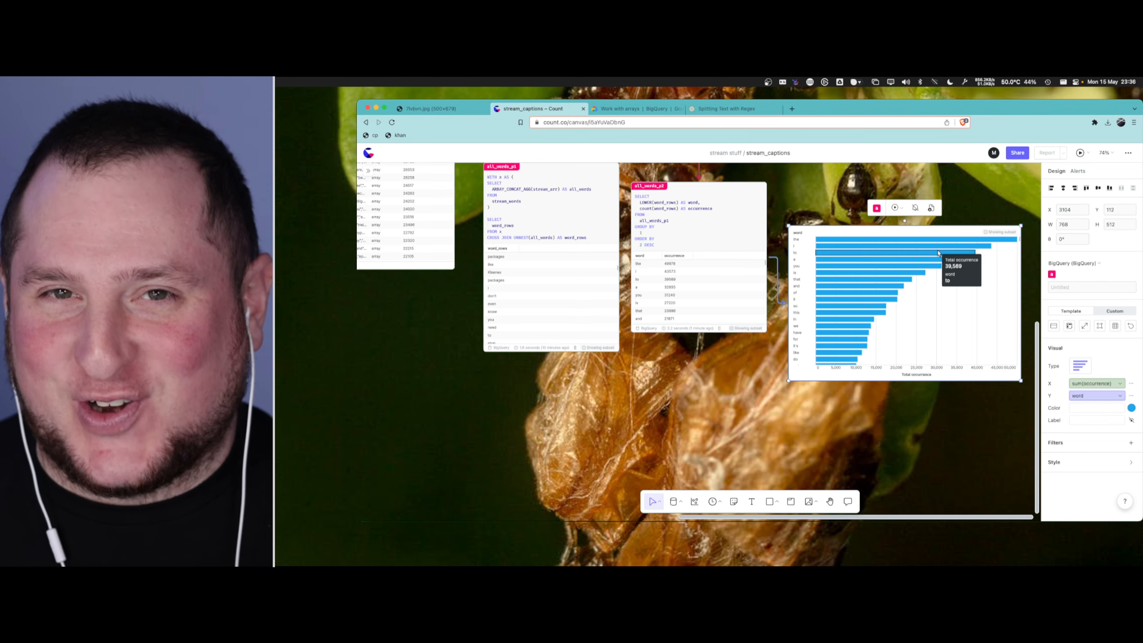
{"action": "left_click_drag", "start_coordinate": [961, 233], "coordinate": [961, 239]}
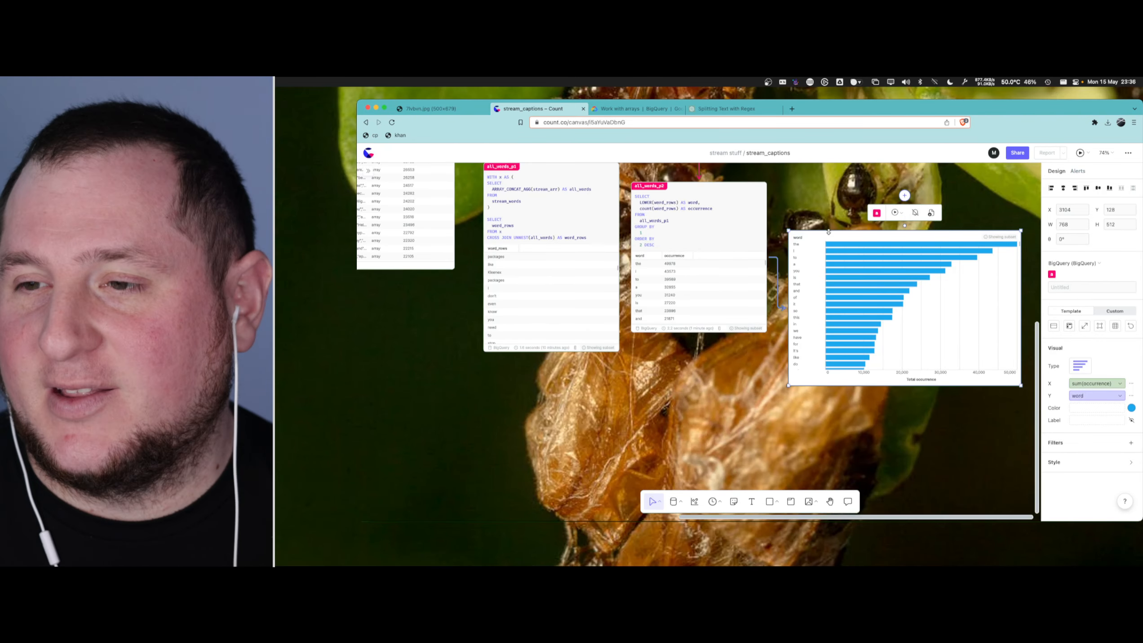
- Examine the ranked words in the new bar chart, from the most frequent ones down through the less common ones
{"action": "scroll", "coordinate": [825, 244], "scroll_direction": "up", "scroll_amount": 5}
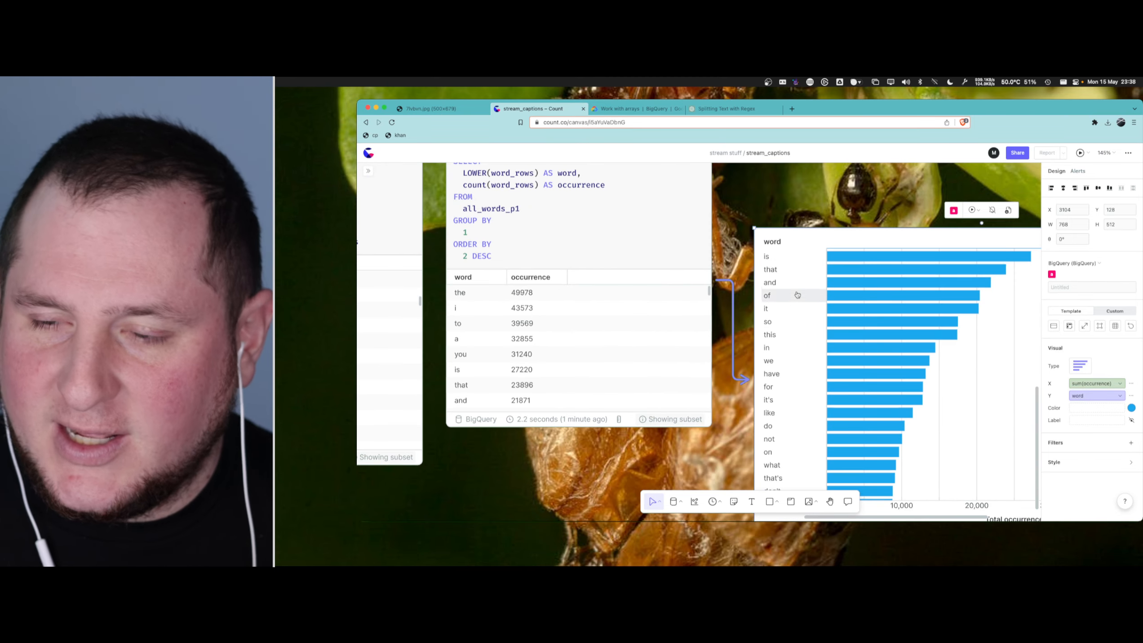
{"action": "scroll", "coordinate": [844, 199], "scroll_direction": "down", "scroll_amount": 2}
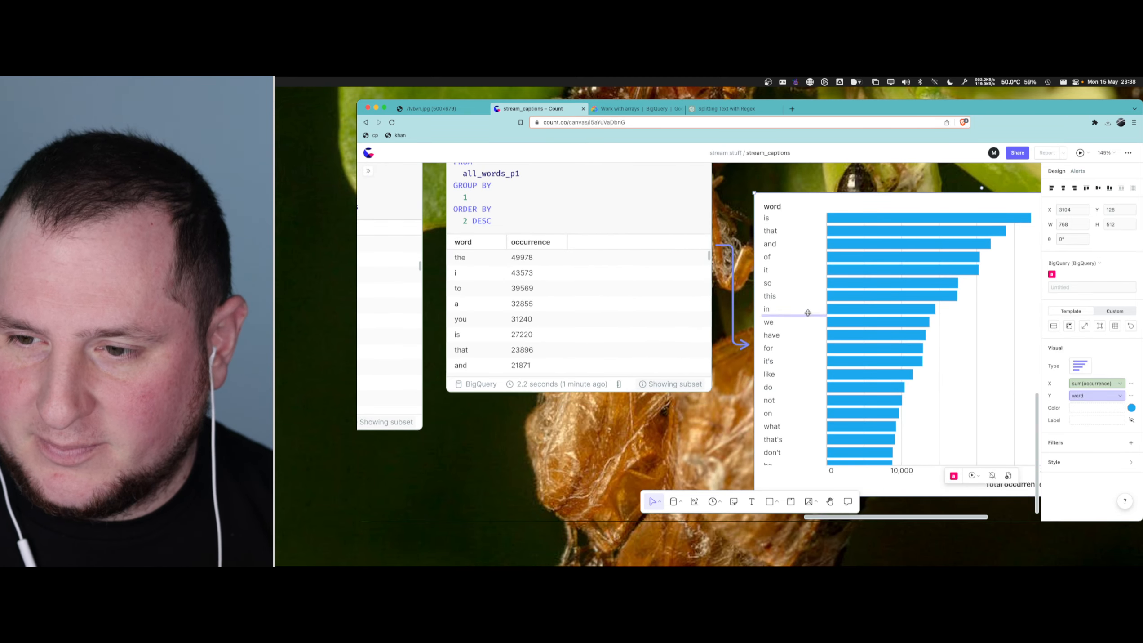
{"action": "scroll", "coordinate": [805, 273], "scroll_direction": "down", "scroll_amount": 8}
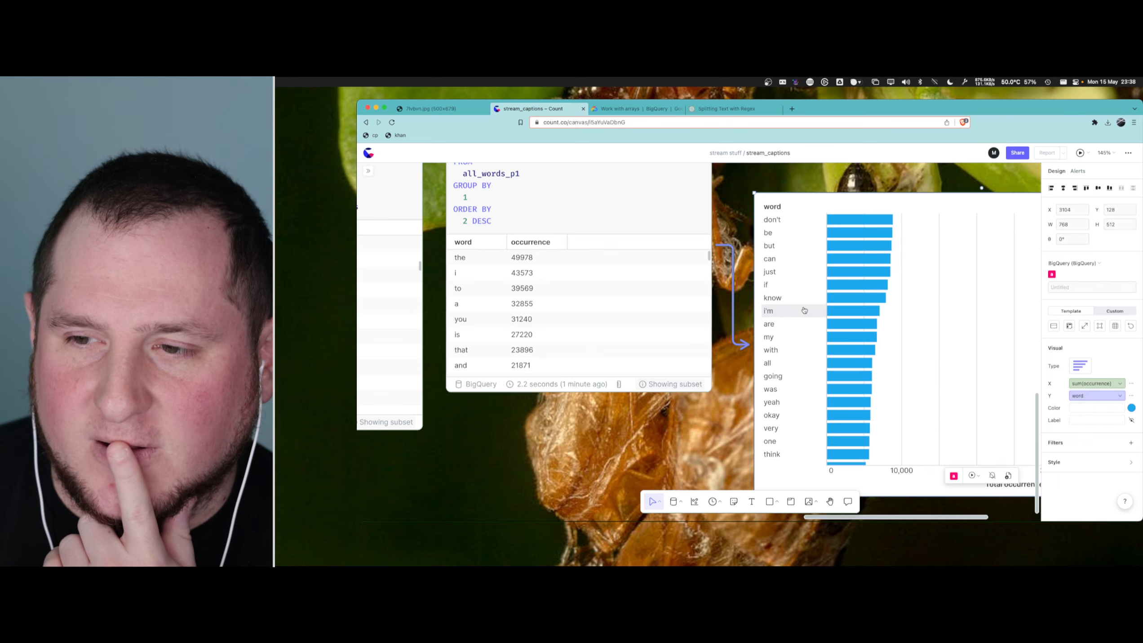
{"action": "scroll", "coordinate": [798, 329], "scroll_direction": "down", "scroll_amount": 8}
{"action": "scroll", "coordinate": [794, 337], "scroll_direction": "down", "scroll_amount": 10}
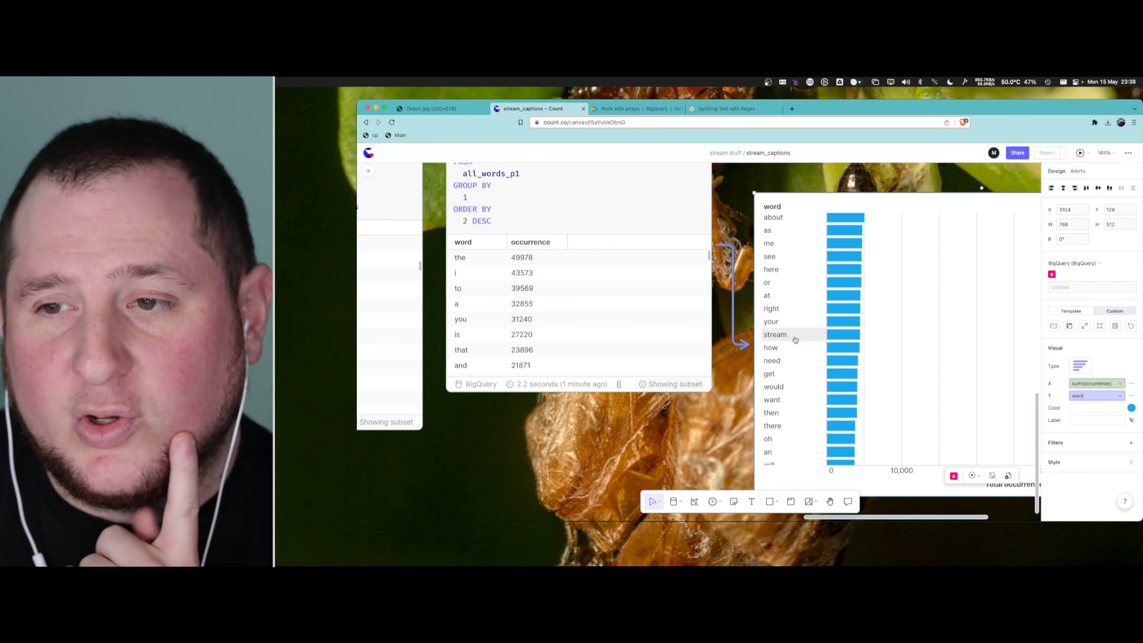
{"action": "scroll", "coordinate": [789, 310], "scroll_direction": "up", "scroll_amount": 6}
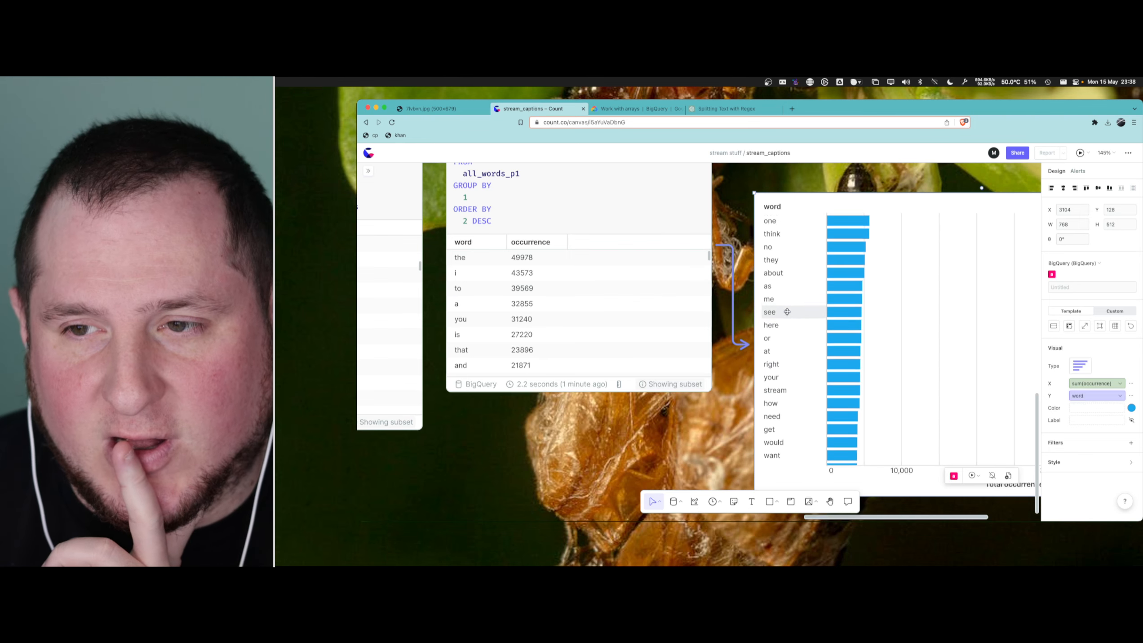
{"action": "scroll", "coordinate": [789, 293], "scroll_direction": "up", "scroll_amount": 5}
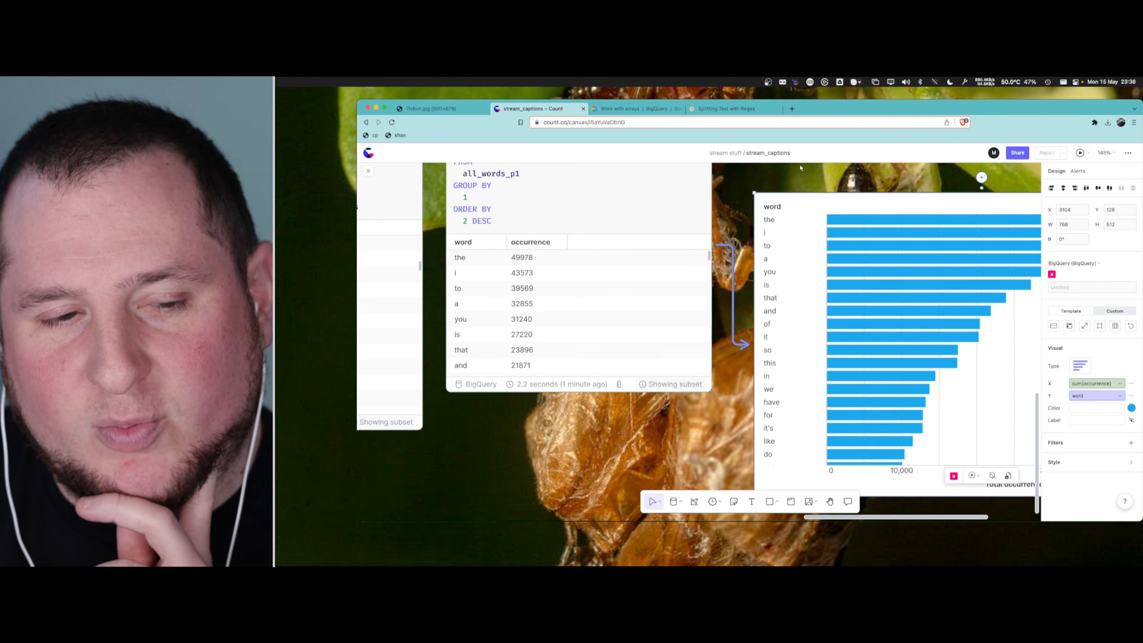
{"action": "scroll", "coordinate": [800, 168], "scroll_direction": "right", "scroll_amount": 5}
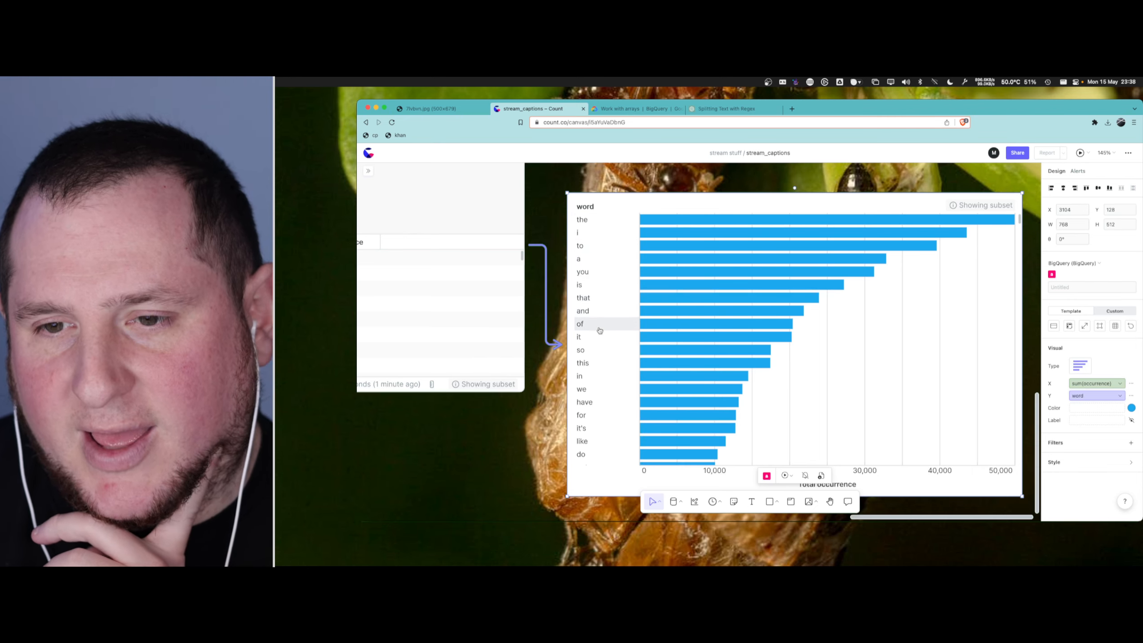
{"action": "scroll", "coordinate": [605, 346], "scroll_direction": "down", "scroll_amount": 3}
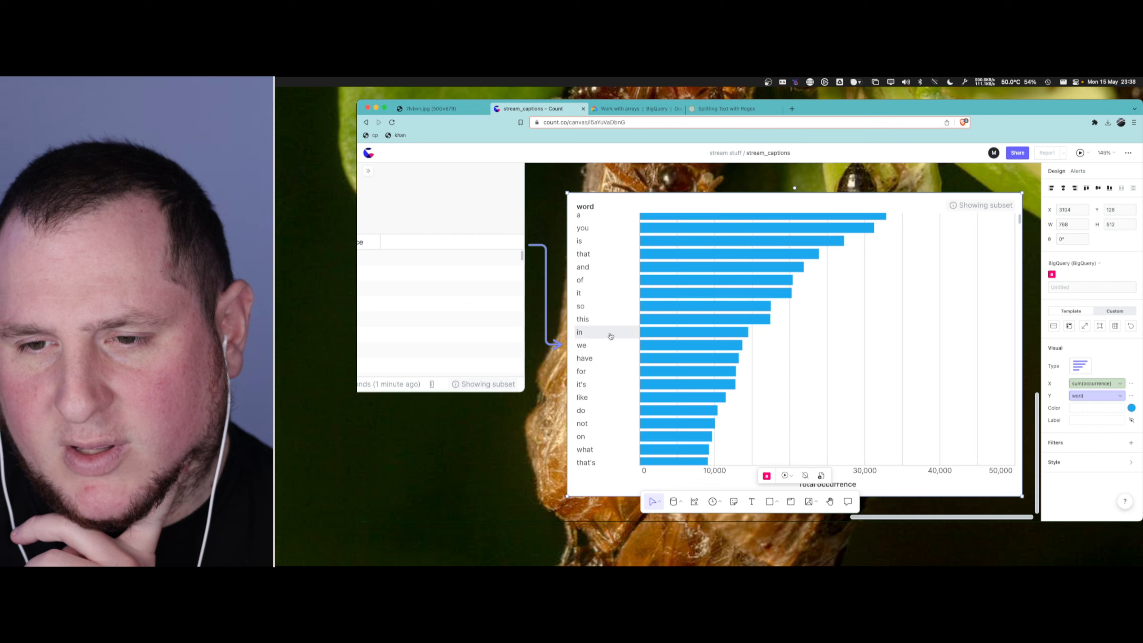
{"action": "scroll", "coordinate": [608, 342], "scroll_direction": "down", "scroll_amount": 3}
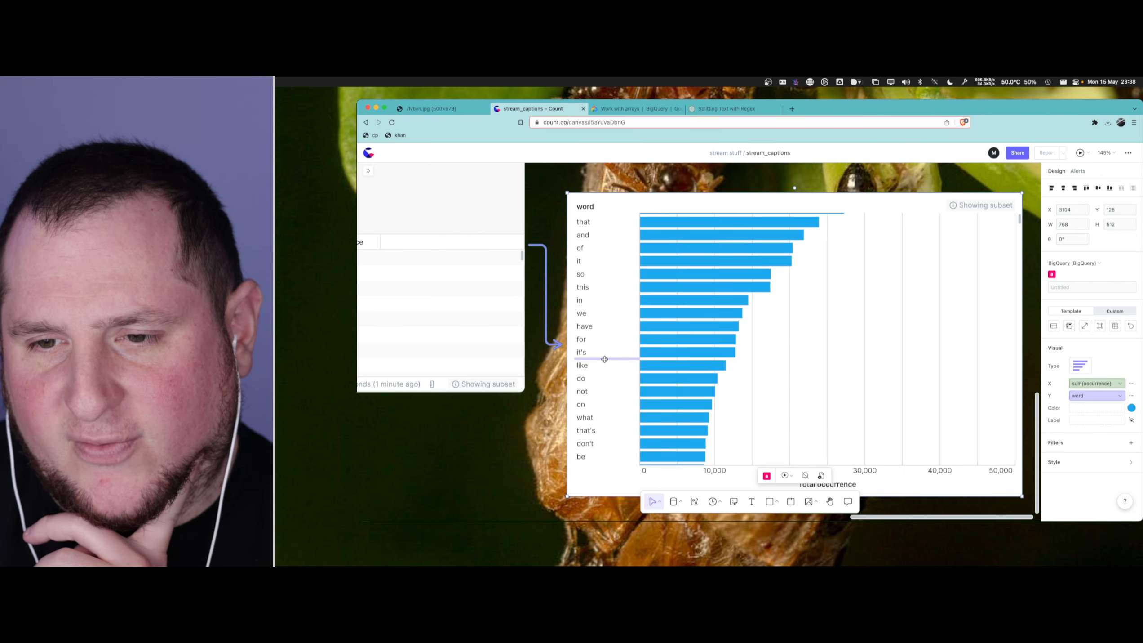
{"action": "scroll", "coordinate": [607, 370], "scroll_direction": "down", "scroll_amount": 1}
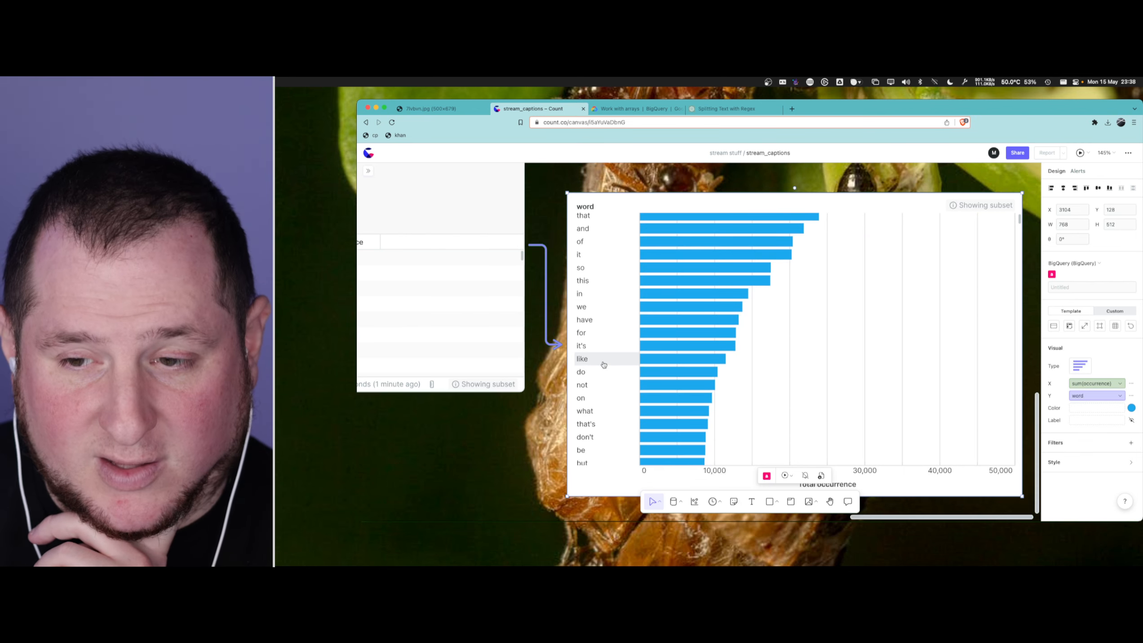
{"action": "scroll", "coordinate": [604, 356], "scroll_direction": "down", "scroll_amount": 4}
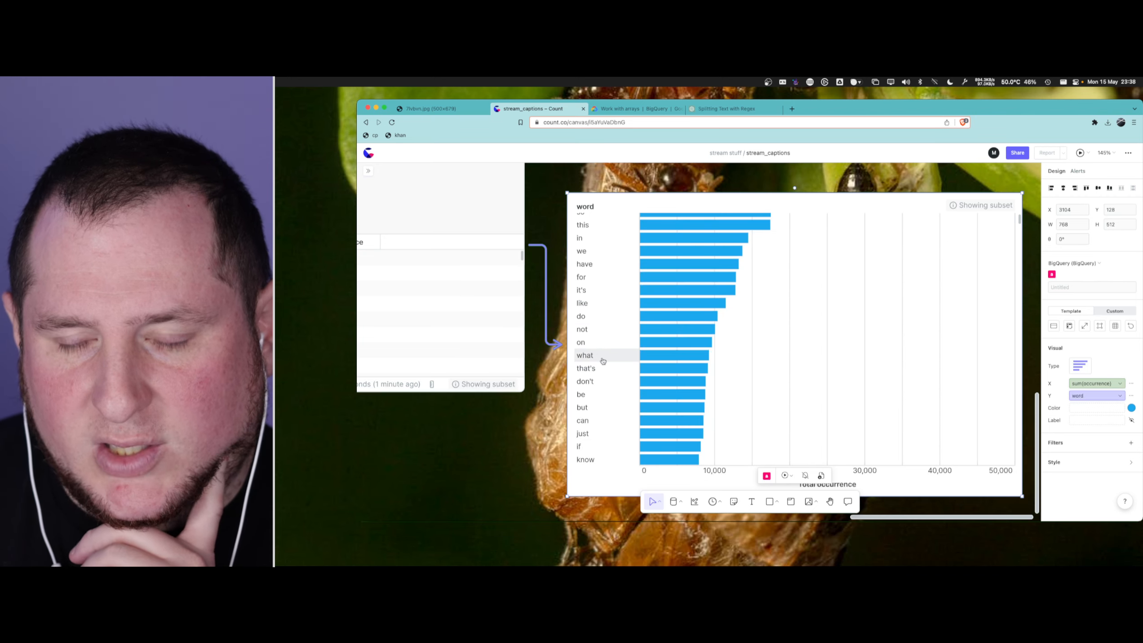
{"action": "scroll", "coordinate": [603, 363], "scroll_direction": "down", "scroll_amount": 1}
{"action": "scroll", "coordinate": [605, 381], "scroll_direction": "down", "scroll_amount": 5}
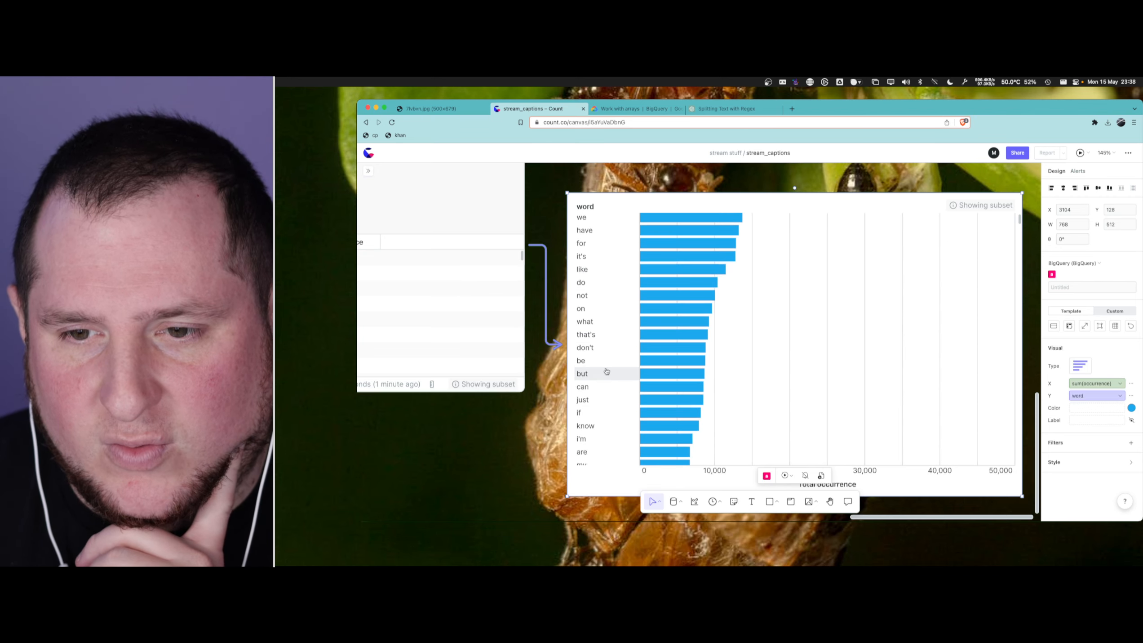
{"action": "scroll", "coordinate": [610, 340], "scroll_direction": "down", "scroll_amount": 4}
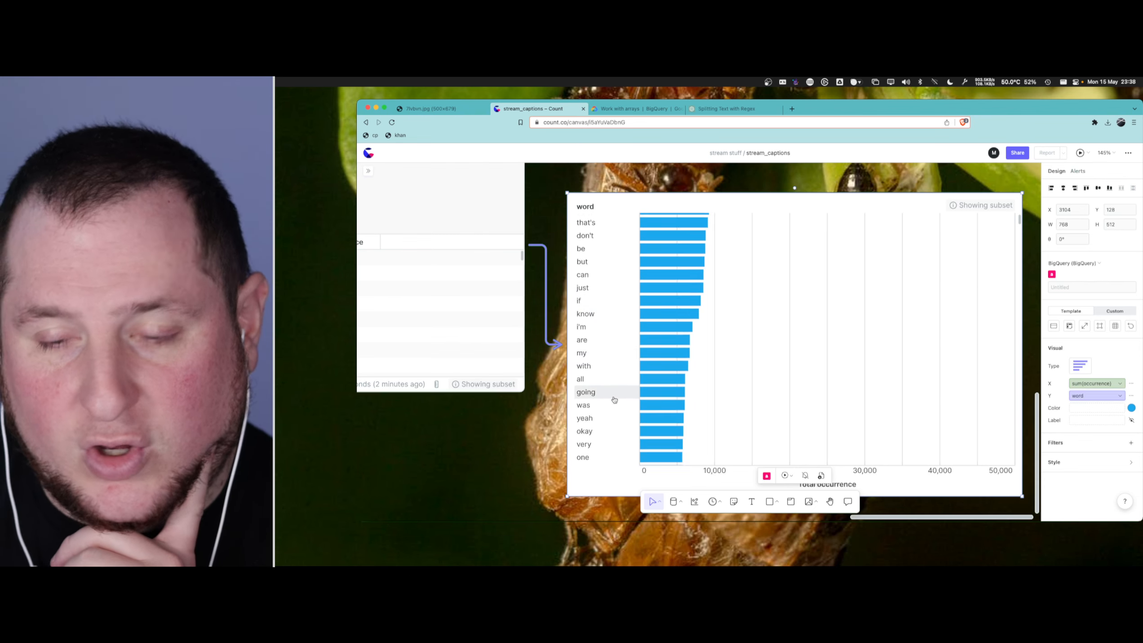
{"action": "scroll", "coordinate": [612, 387], "scroll_direction": "down", "scroll_amount": 4}
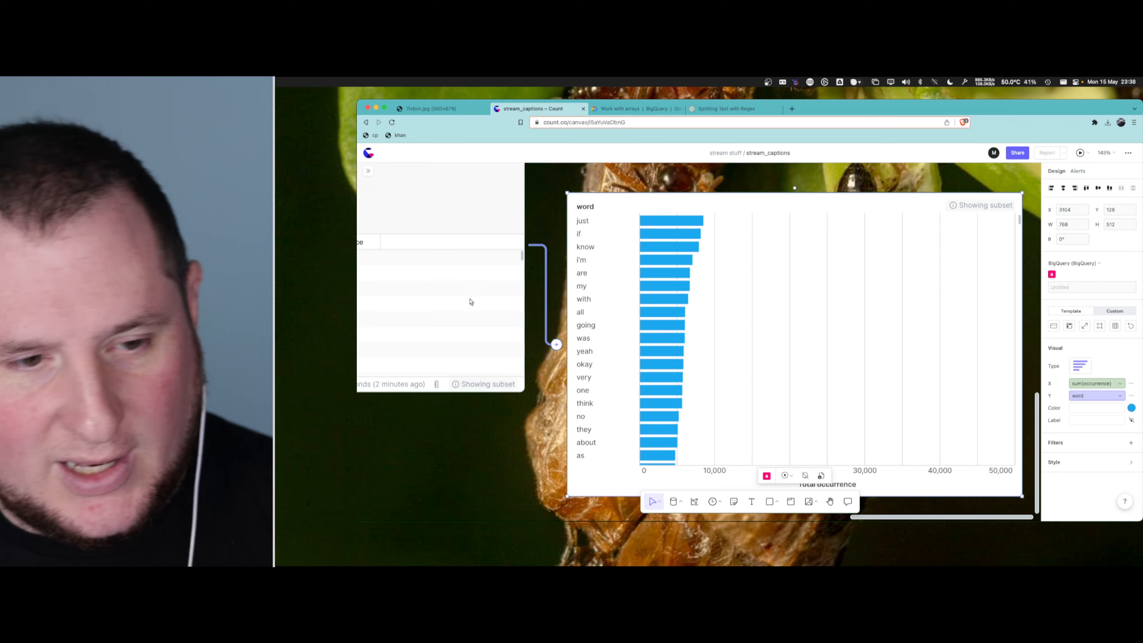
- Bring the page "The 100 Most Common Words in English" into the browser window beside stream_captions and read through its word list
{"action": "key", "text": "super+Tab"}
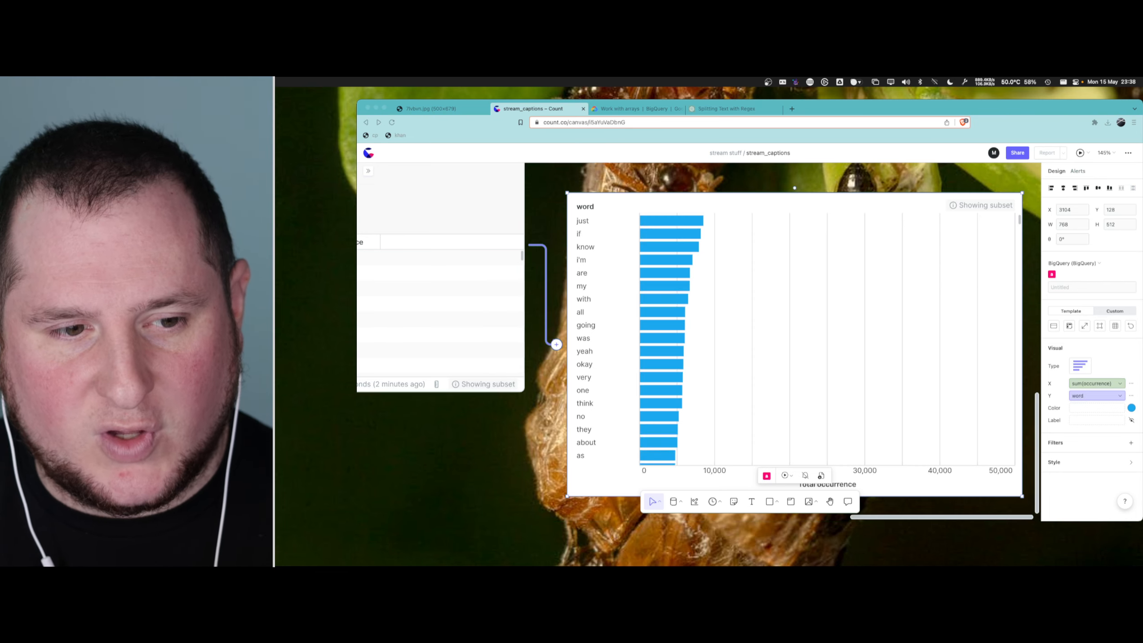
{"action": "left_click_drag", "start_coordinate": [454, 98], "coordinate": [629, 110]}
{"action": "scroll", "coordinate": [640, 318], "scroll_direction": "down", "scroll_amount": 10}
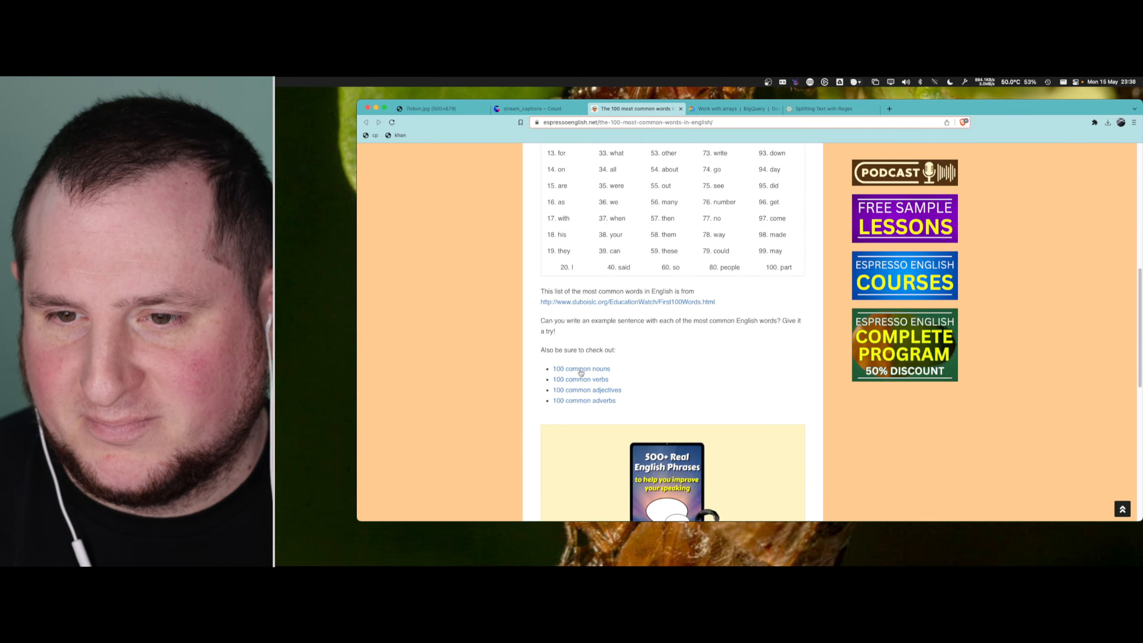
{"action": "scroll", "coordinate": [585, 376], "scroll_direction": "up", "scroll_amount": 8}
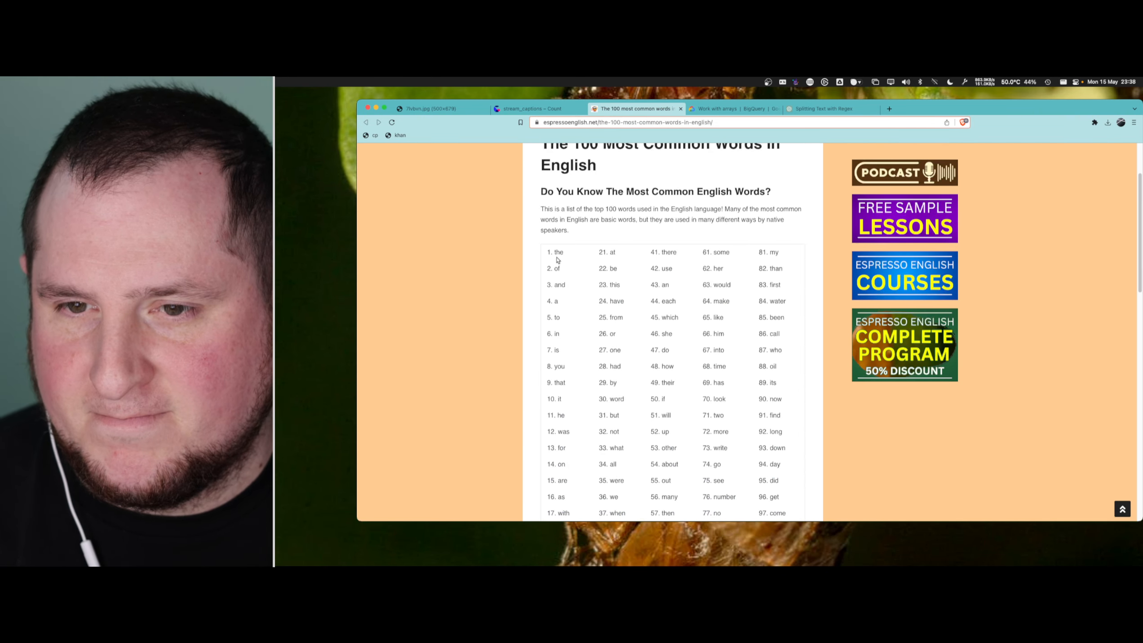
{"action": "scroll", "coordinate": [682, 380], "scroll_direction": "down", "scroll_amount": 3}
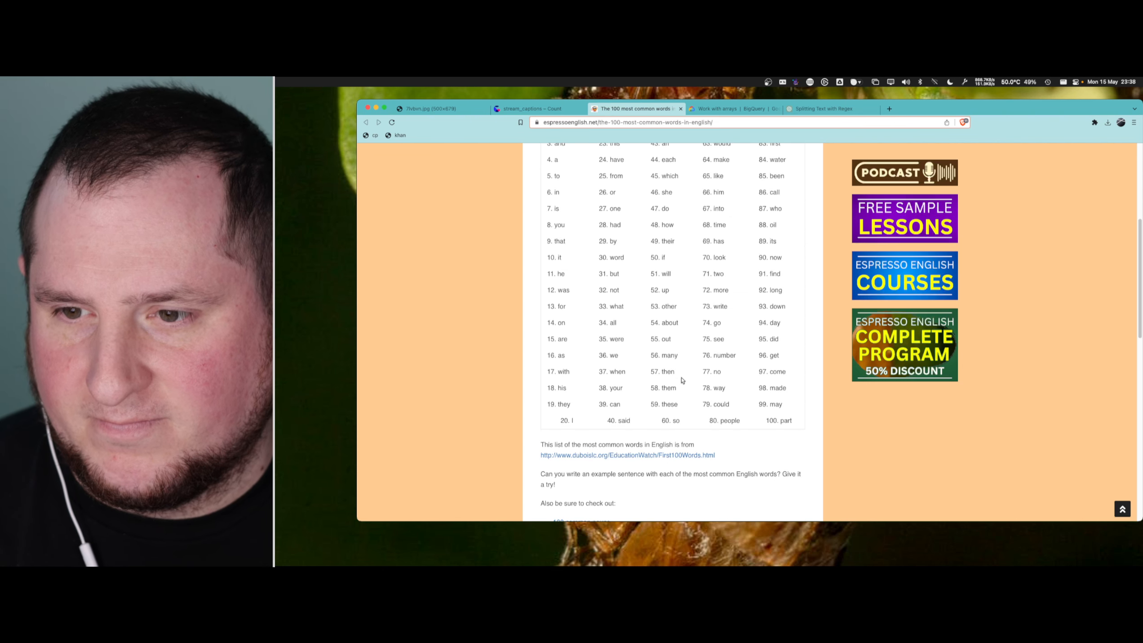
{"action": "scroll", "coordinate": [682, 380], "scroll_direction": "down", "scroll_amount": 2}
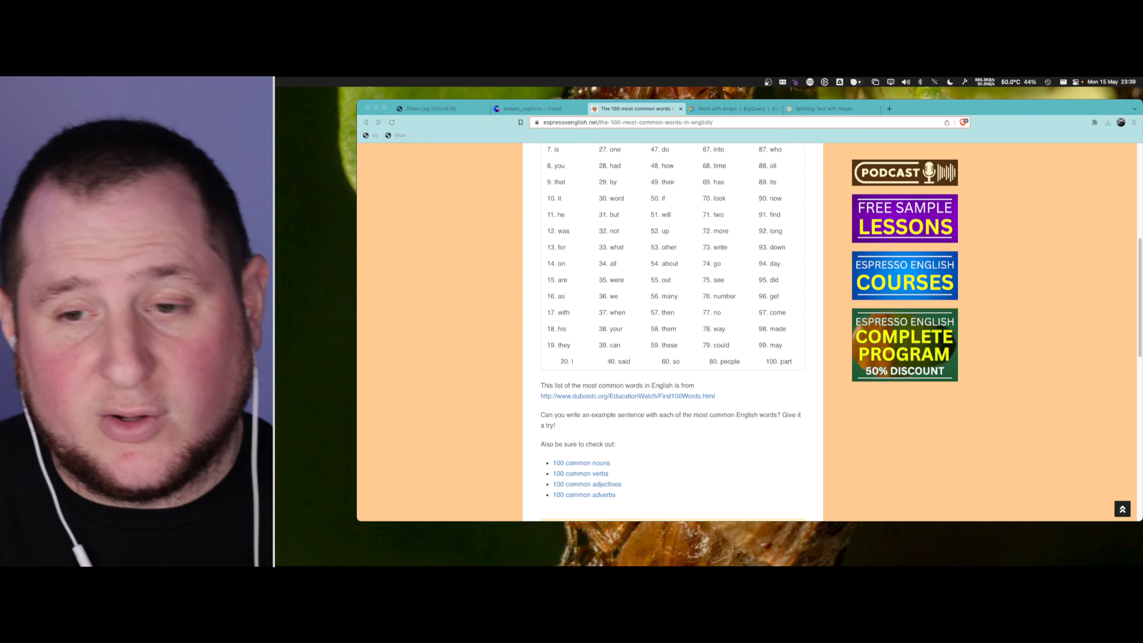
- Close the page of the 100 most common English words and return to the stream_captions canvas
{"action": "scroll", "coordinate": [618, 307], "scroll_direction": "down", "scroll_amount": 10}
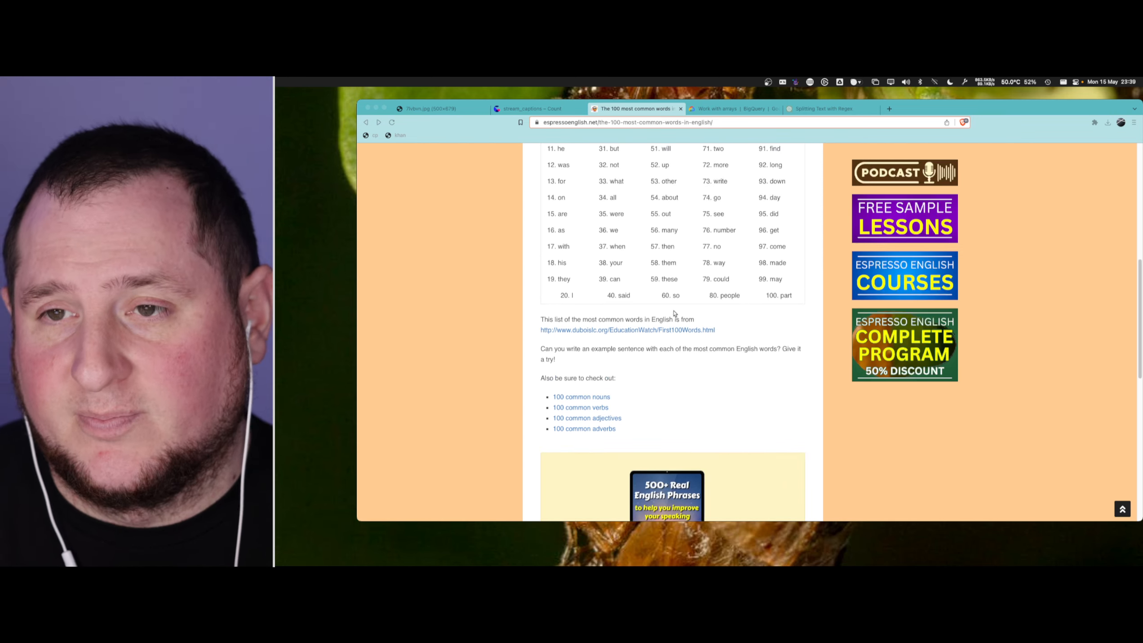
{"action": "scroll", "coordinate": [675, 312], "scroll_direction": "up", "scroll_amount": 5}
{"action": "scroll", "coordinate": [674, 313], "scroll_direction": "up", "scroll_amount": 10}
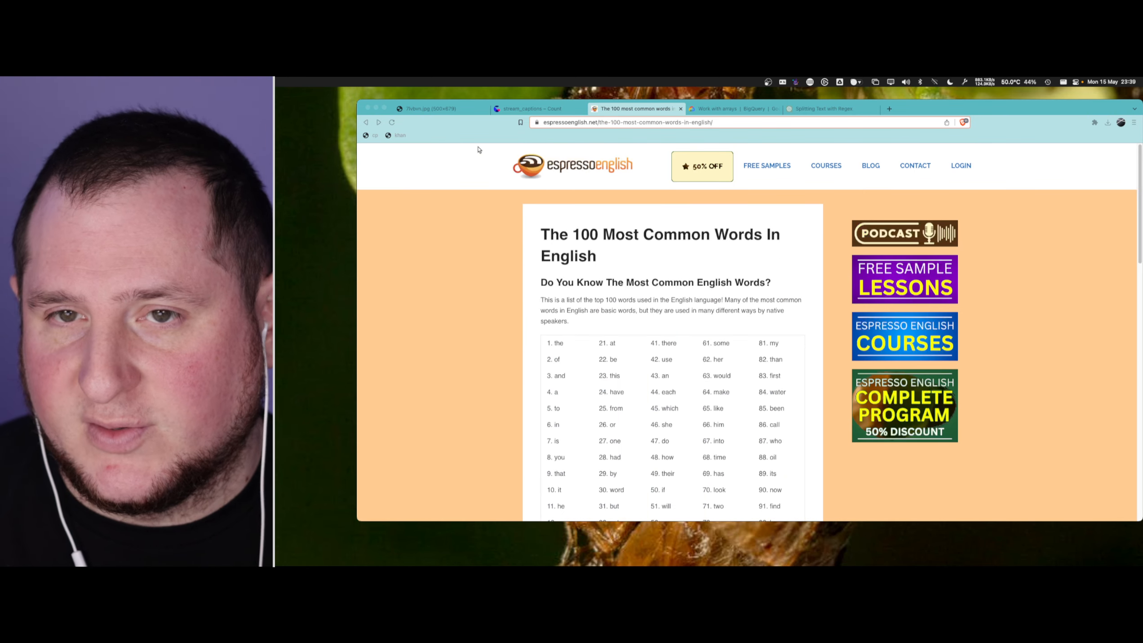
{"action": "left_click", "coordinate": [681, 108]}
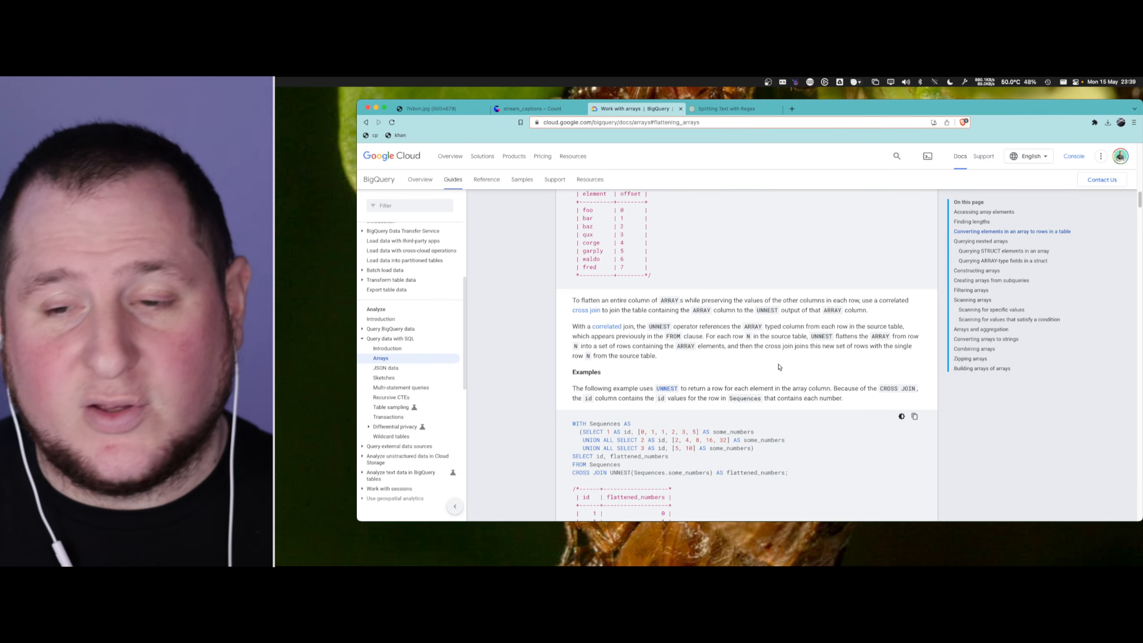
{"action": "left_click", "coordinate": [540, 109]}
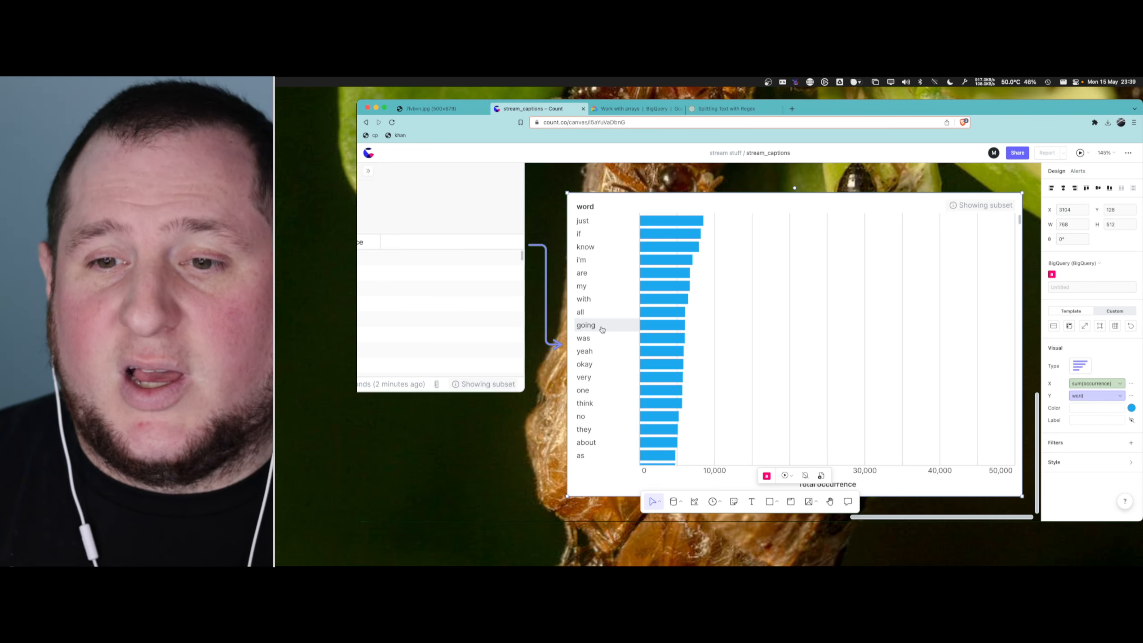
- Add a new query cell based on all_words_p1 below all_words_p2 and name it longest_word
{"action": "scroll", "coordinate": [602, 333], "scroll_direction": "down", "scroll_amount": 5}
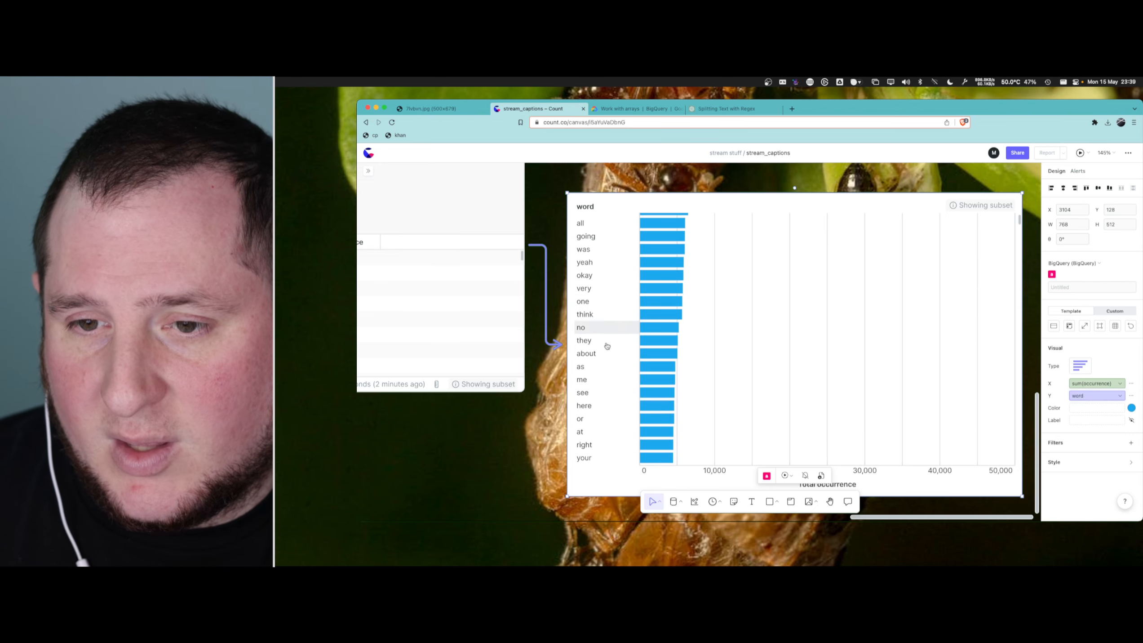
{"action": "scroll", "coordinate": [518, 369], "scroll_direction": "left", "scroll_amount": 1}
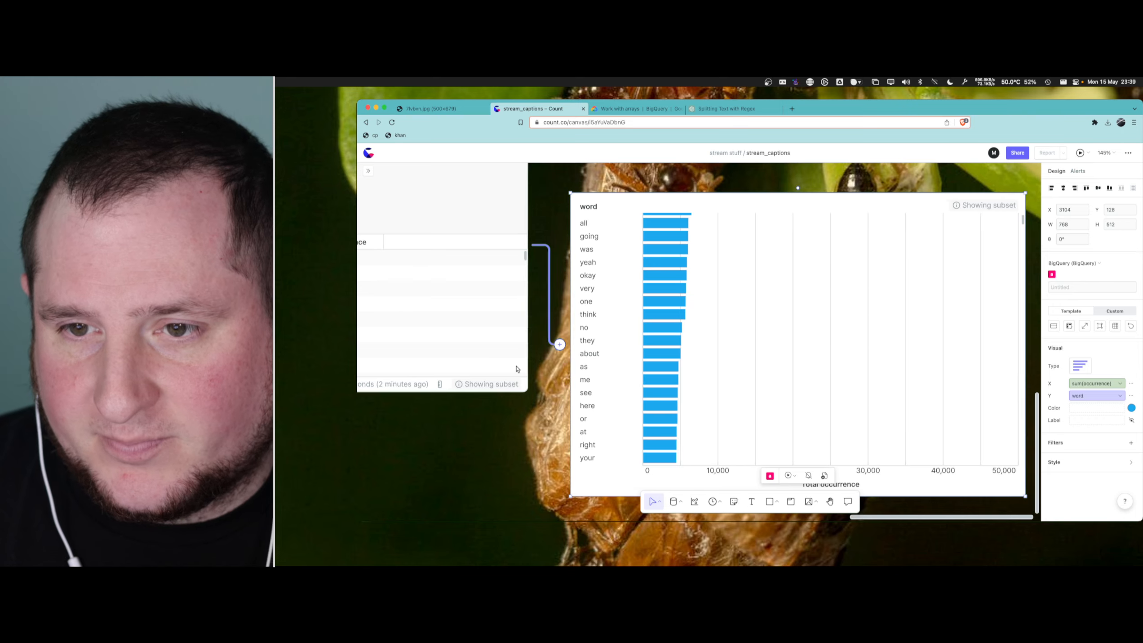
{"action": "scroll", "coordinate": [518, 369], "scroll_direction": "left", "scroll_amount": 7}
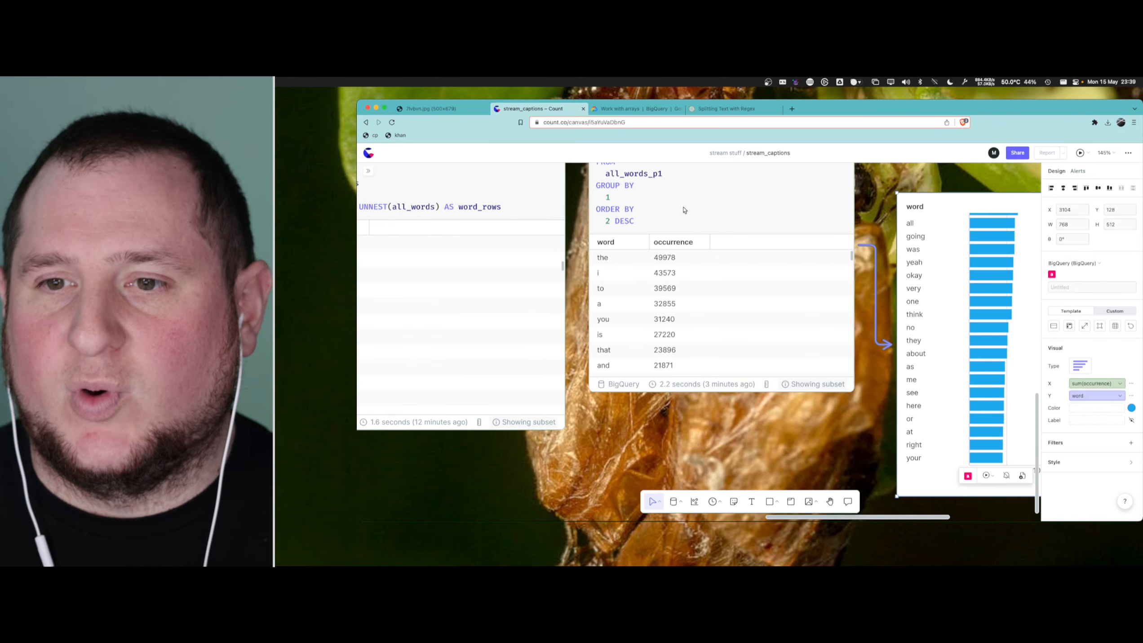
{"action": "scroll", "coordinate": [688, 217], "scroll_direction": "up", "scroll_amount": 2}
{"action": "scroll", "coordinate": [697, 227], "scroll_direction": "down", "scroll_amount": 3}
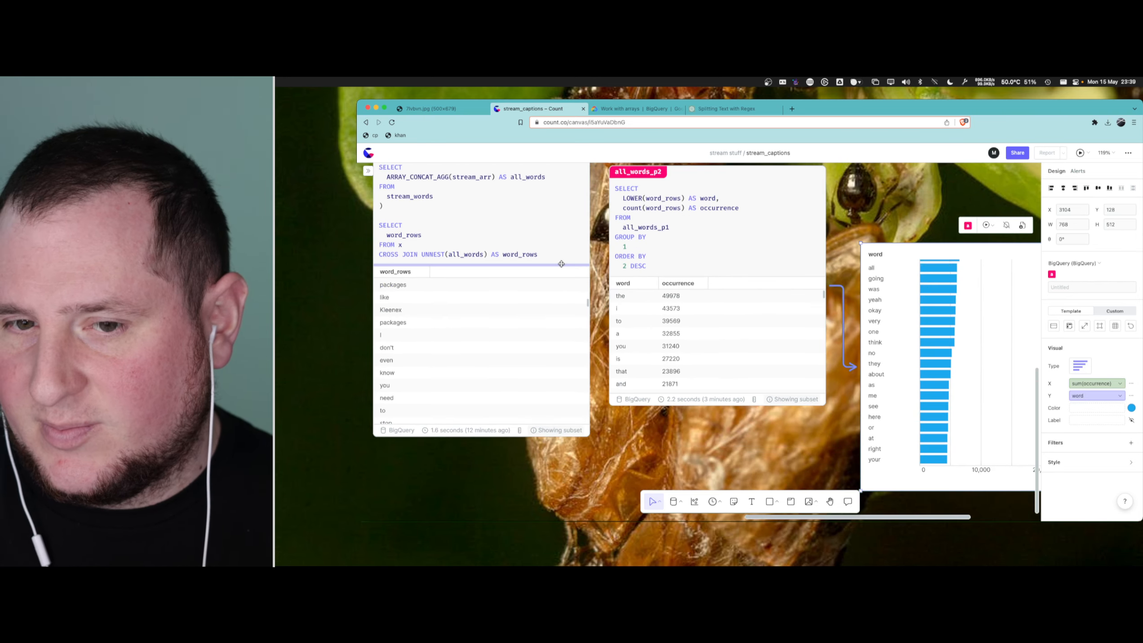
{"action": "scroll", "coordinate": [695, 265], "scroll_direction": "down", "scroll_amount": 5}
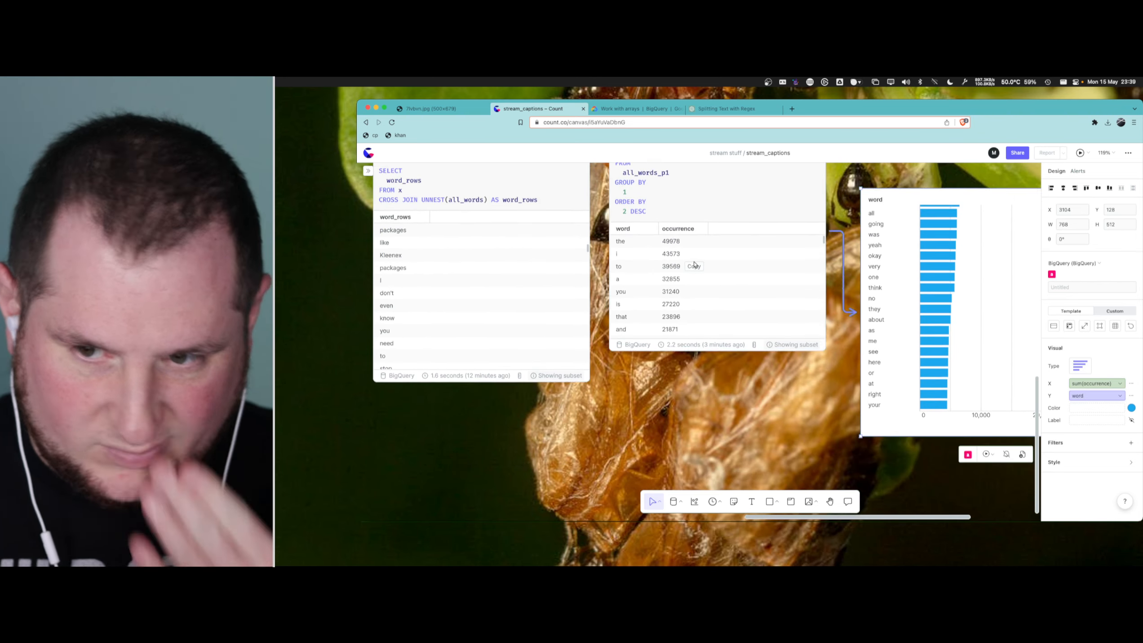
{"action": "left_click", "coordinate": [633, 212]}
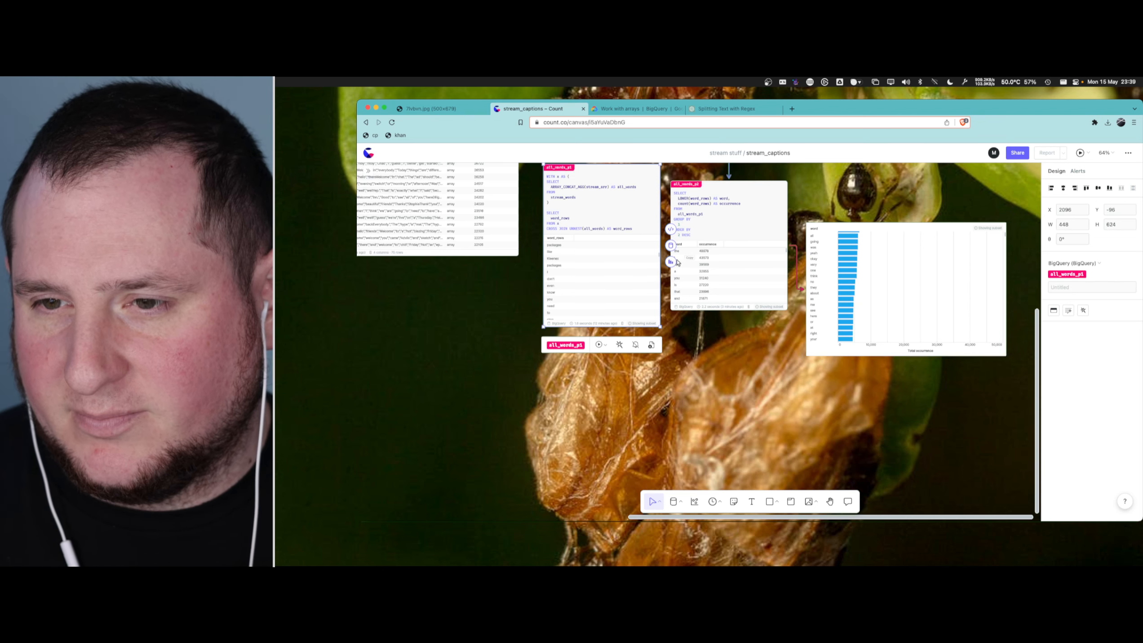
{"action": "left_click", "coordinate": [670, 245]}
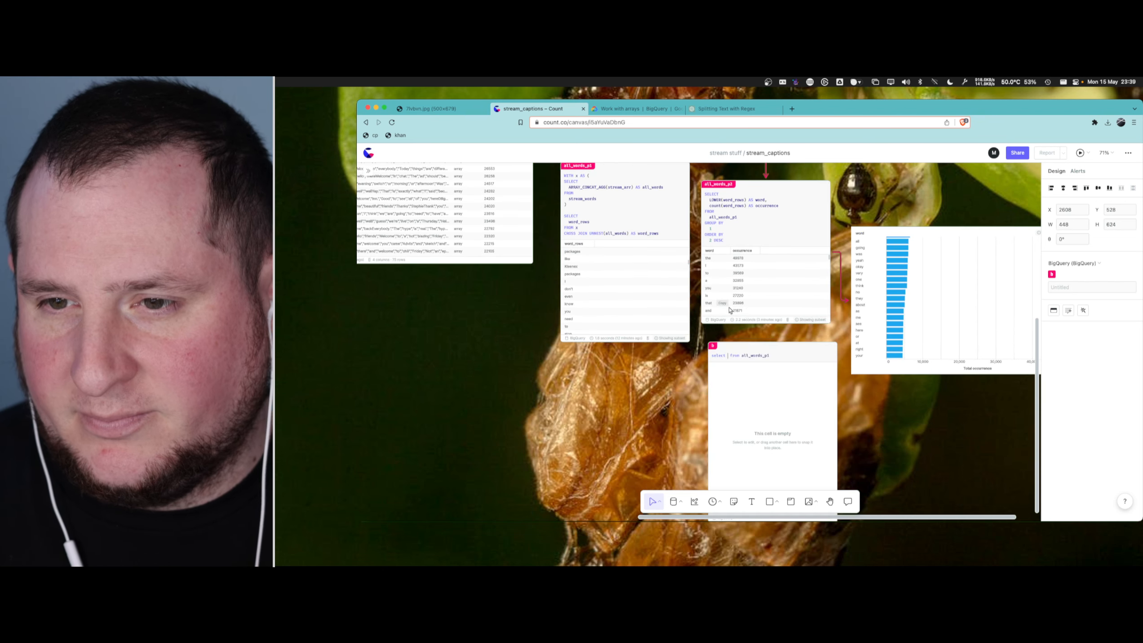
{"action": "left_click", "coordinate": [713, 348]}
{"action": "type", "text": "longest_word"}
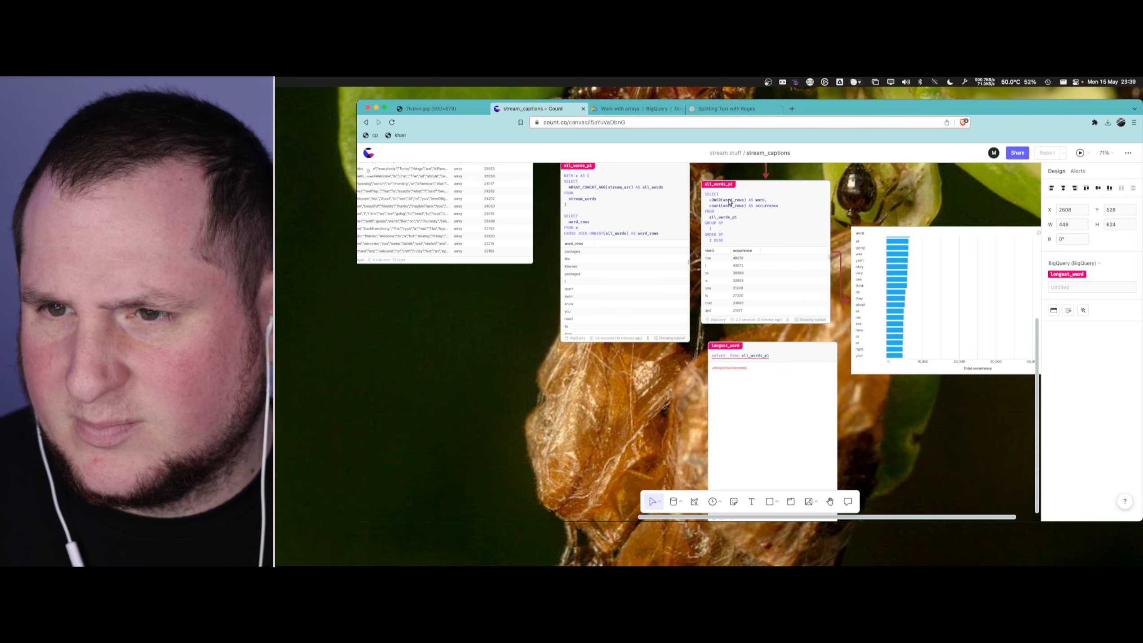
- Make the longest_word query select the word_rows column from all_words_p1
{"action": "scroll", "coordinate": [734, 360], "scroll_direction": "up", "scroll_amount": 10}
{"action": "left_click", "coordinate": [715, 331]}
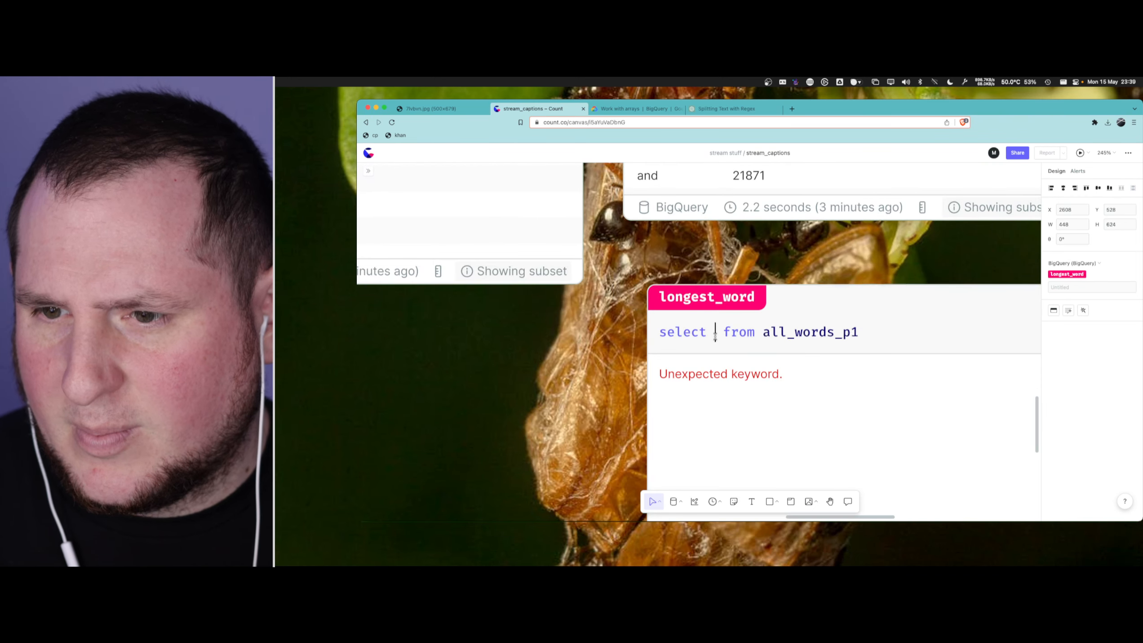
{"action": "type", "text": "word_rows"}
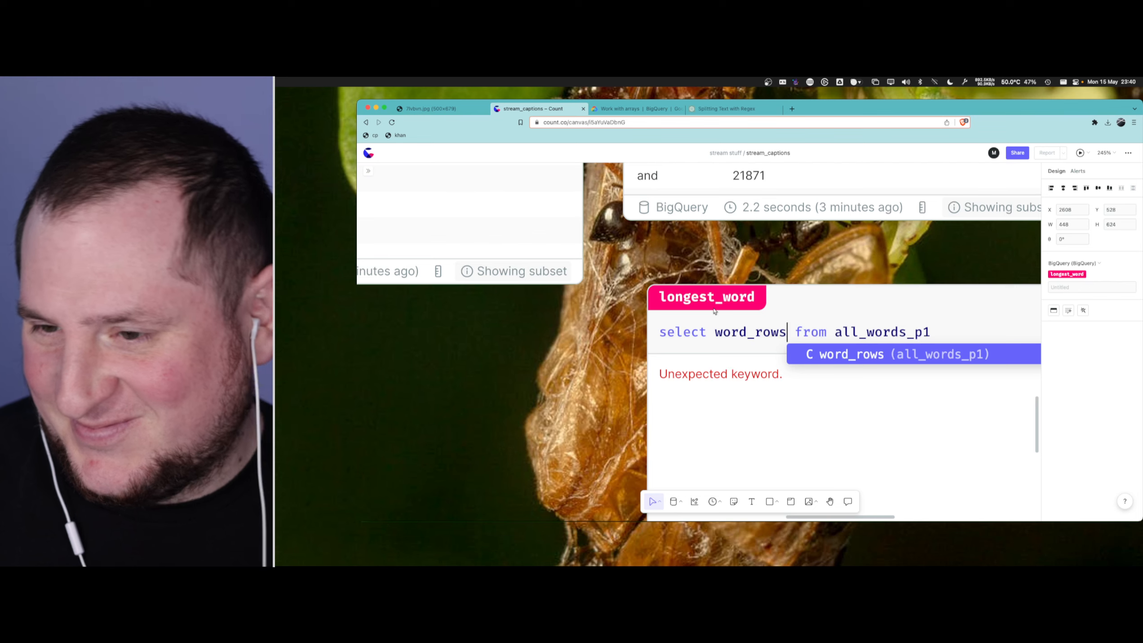
{"action": "left_click", "coordinate": [794, 334]}
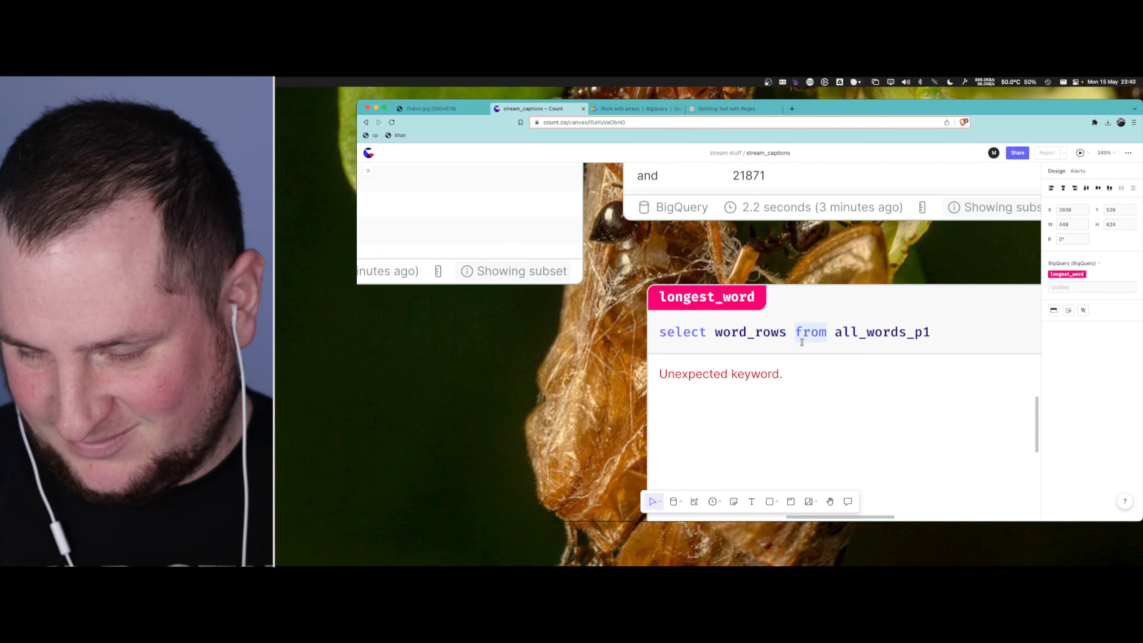
{"action": "scroll", "coordinate": [804, 346], "scroll_direction": "up", "scroll_amount": 10}
{"action": "scroll", "coordinate": [751, 311], "scroll_direction": "down", "scroll_amount": 10}
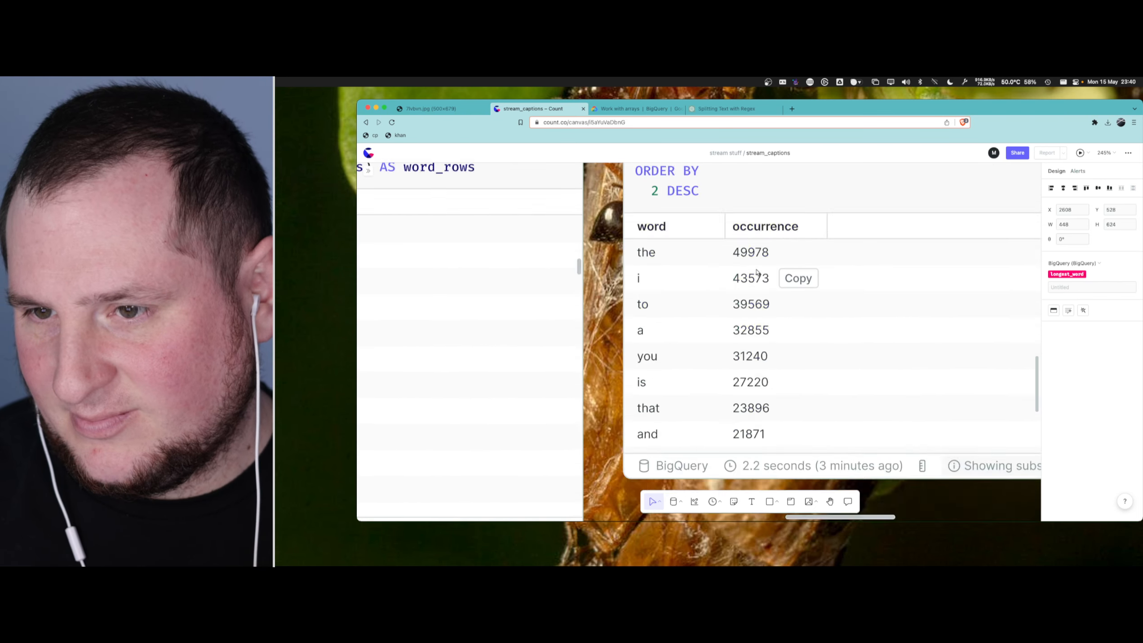
- Wrap word_rows in the LOWER function in the longest_word query
{"action": "left_click", "coordinate": [721, 350]}
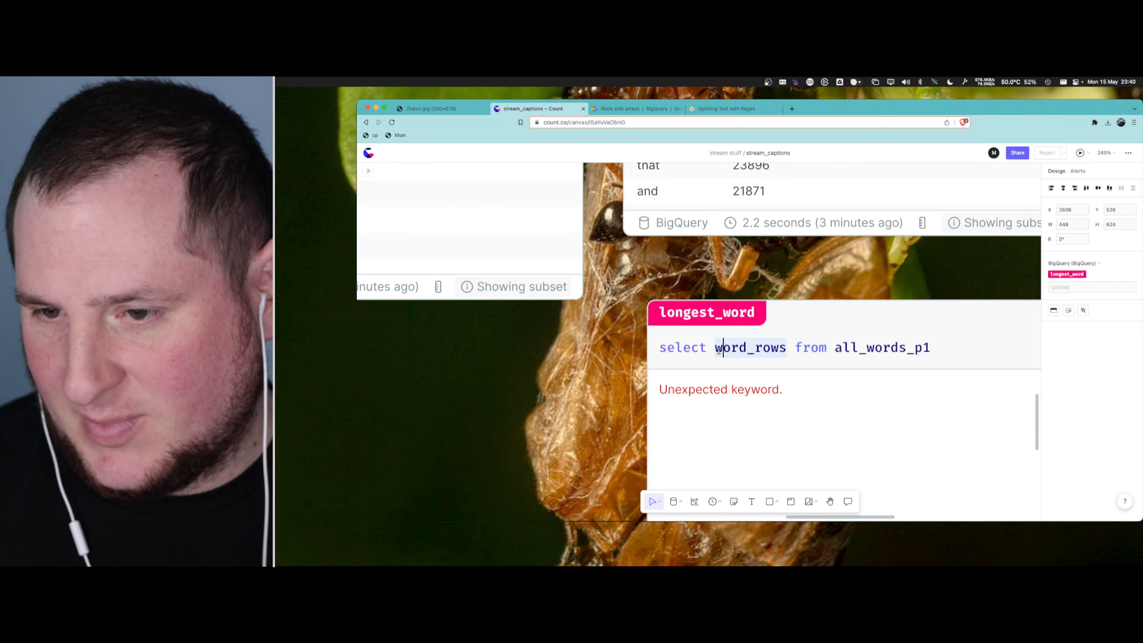
{"action": "type", "text": "LOWER("}
{"action": "key", "text": "alt+Right"}
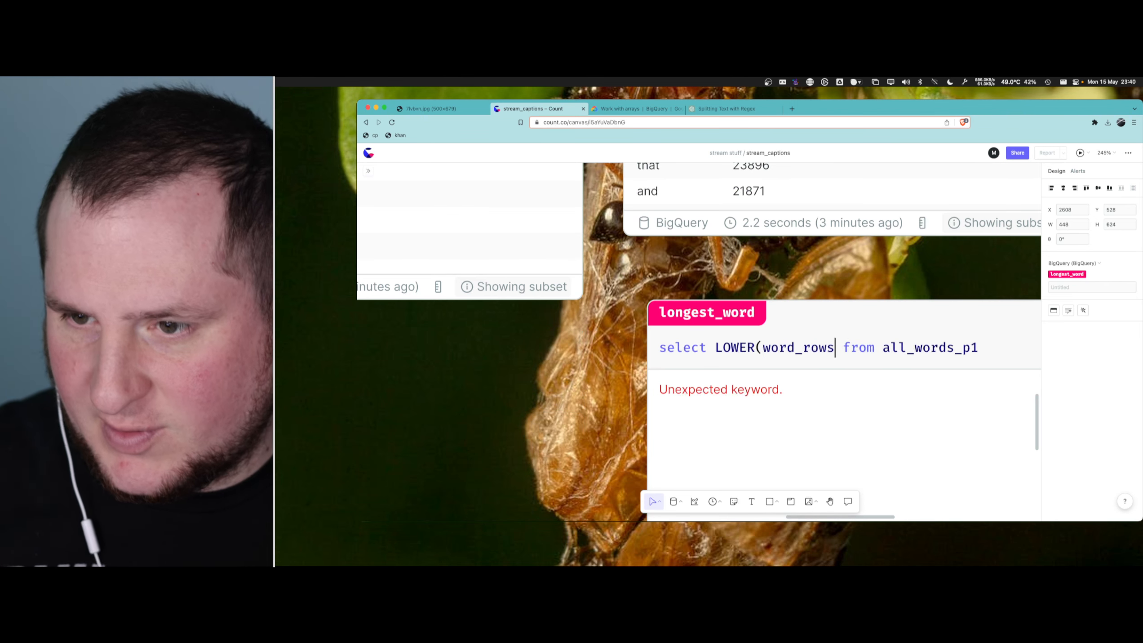
{"action": "type", "text": ")"}
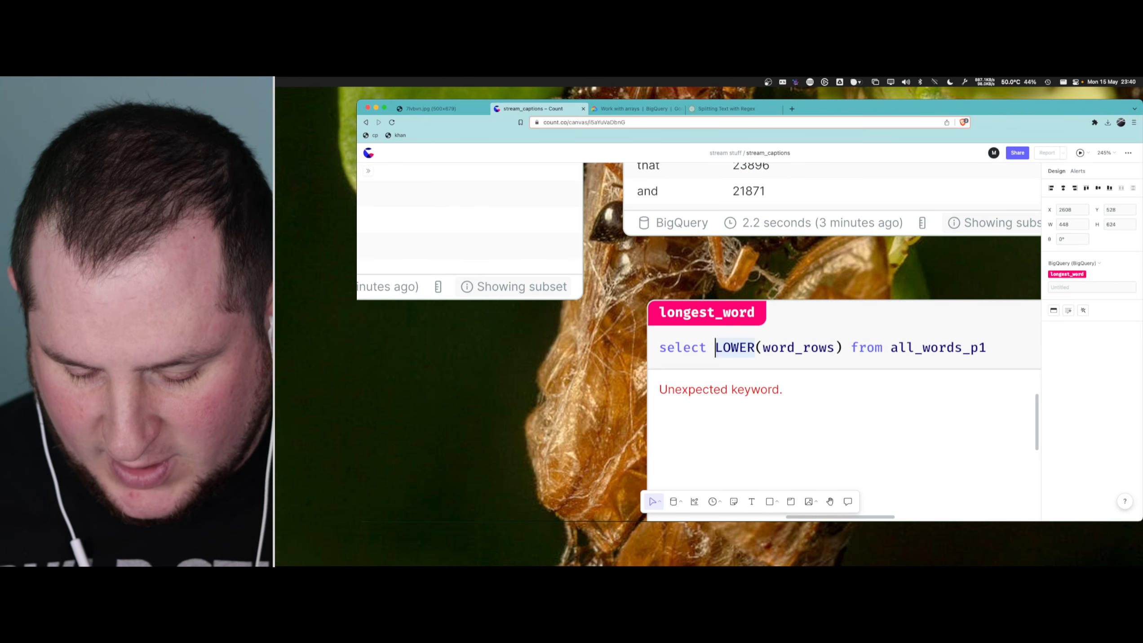
{"action": "type", "text": "LENGTYH("}
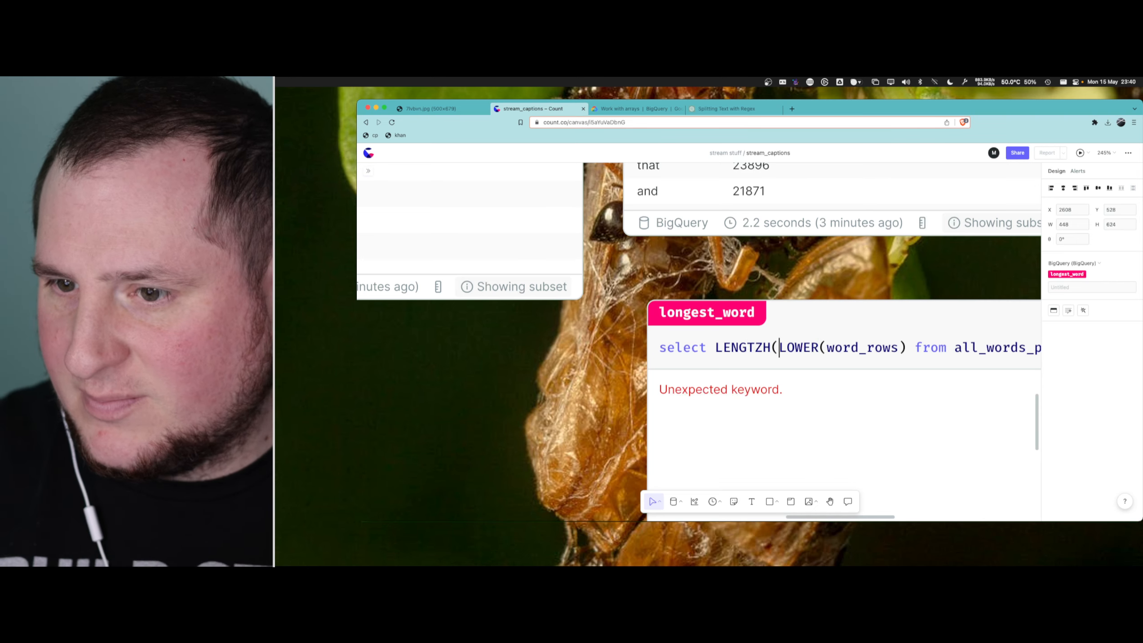
- Wrap the LOWER(word_rows) expression in the LENGTH function, with its closing bracket
{"action": "key", "text": "BackSpace"}
{"action": "key", "text": "BackSpace"}
{"action": "key", "text": "BackSpace"}
{"action": "type", "text": "TH("}
{"action": "key", "text": "BackSpace"}
{"action": "key", "text": "BackSpace"}
{"action": "key", "text": "BackSpace"}
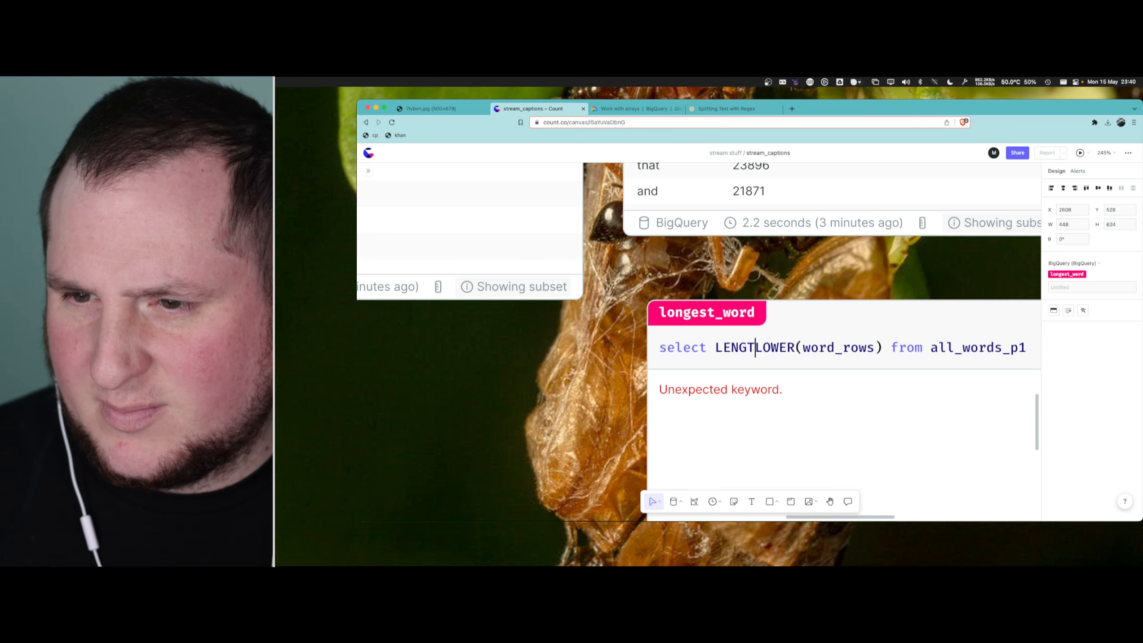
{"action": "type", "text": "TH("}
{"action": "key", "text": "BackSpace"}
{"action": "key", "text": "BackSpace"}
{"action": "key", "text": "BackSpace"}
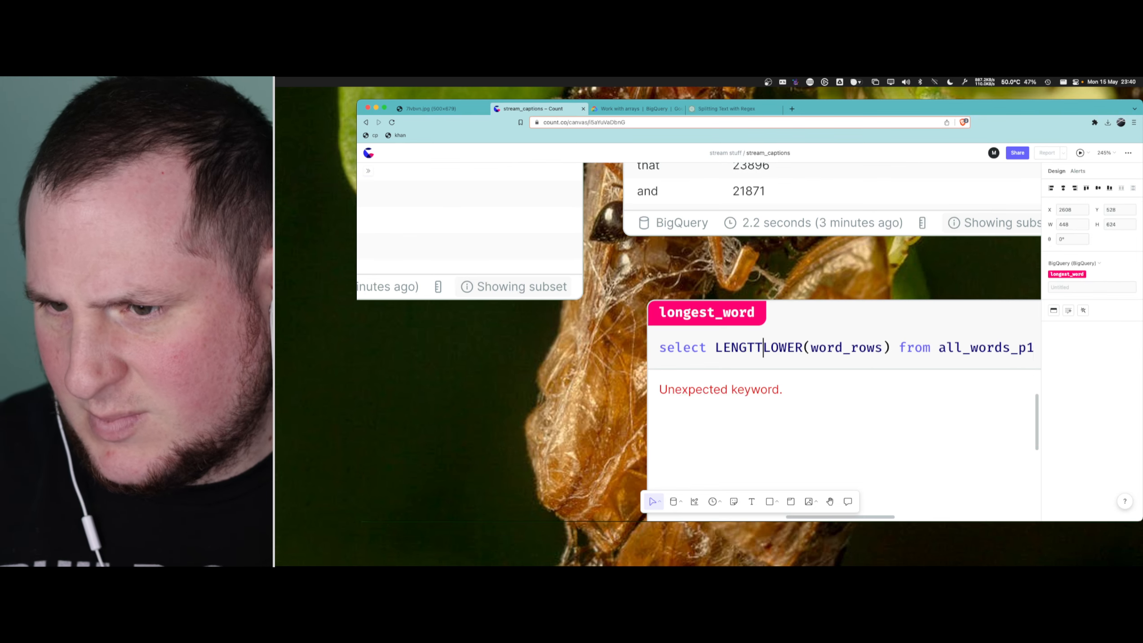
{"action": "type", "text": "H("}
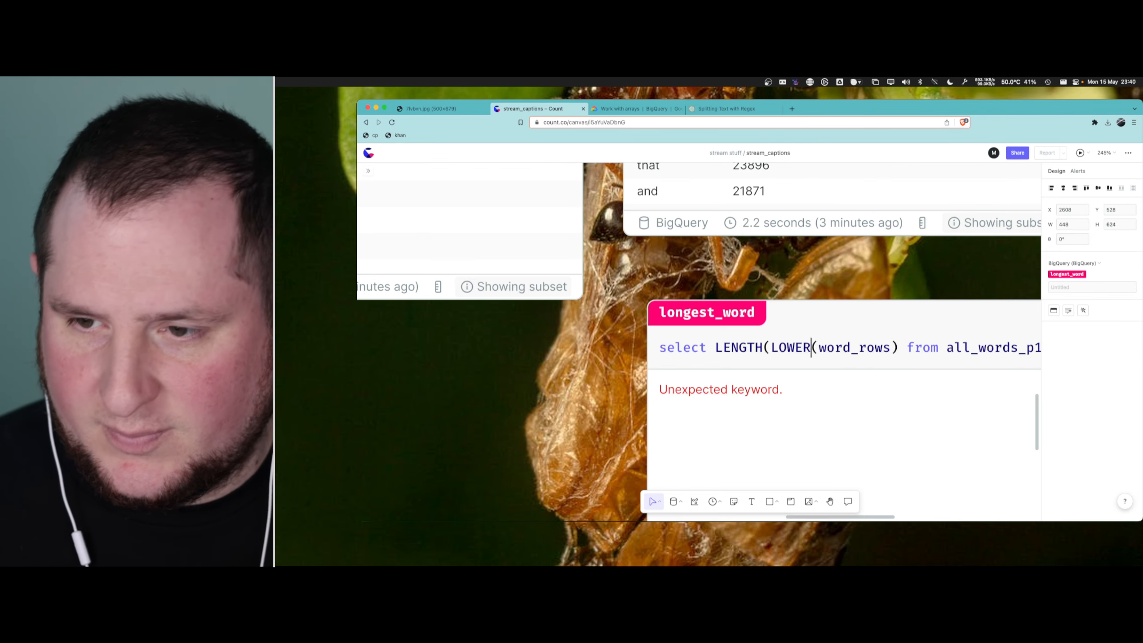
{"action": "key", "text": "alt+Right"}
{"action": "key", "text": "Right"}
{"action": "type", "text": ")"}
{"action": "key", "text": "Left"}
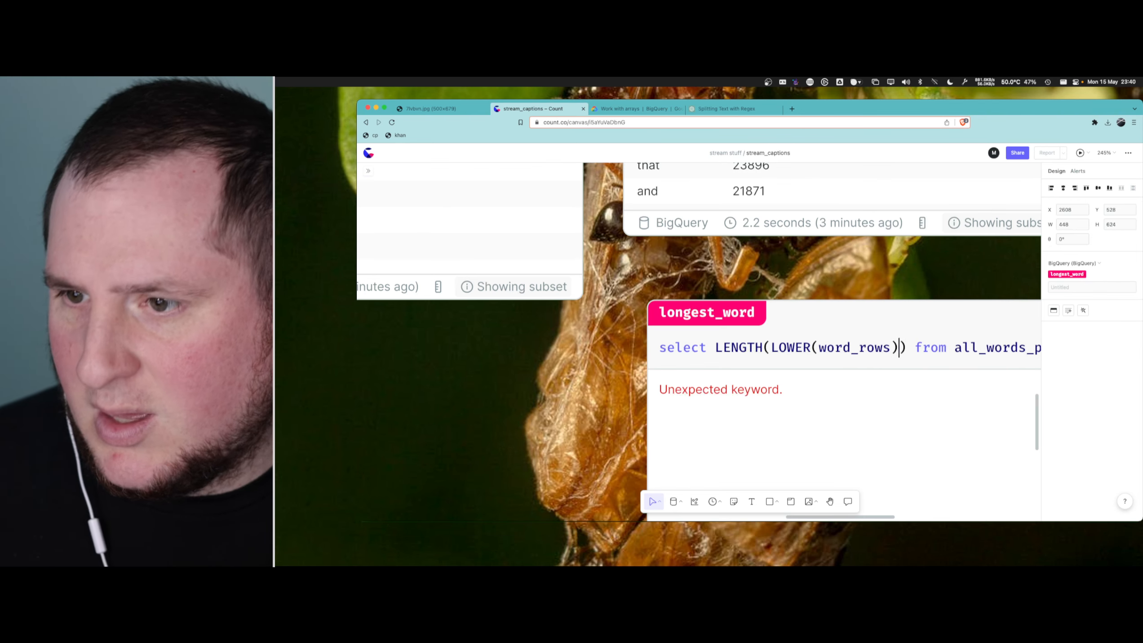
- Remove the LOWER function from inside LENGTH, leaving LENGTH(word_rows)
{"action": "key", "text": "alt+shift+Right"}
{"action": "key", "text": "Left"}
{"action": "key", "text": "BackSpace"}
{"action": "key", "text": "BackSpace"}
{"action": "key", "text": "BackSpace"}
{"action": "key", "text": "BackSpace"}
{"action": "key", "text": "BackSpace"}
{"action": "key", "text": "BackSpace"}
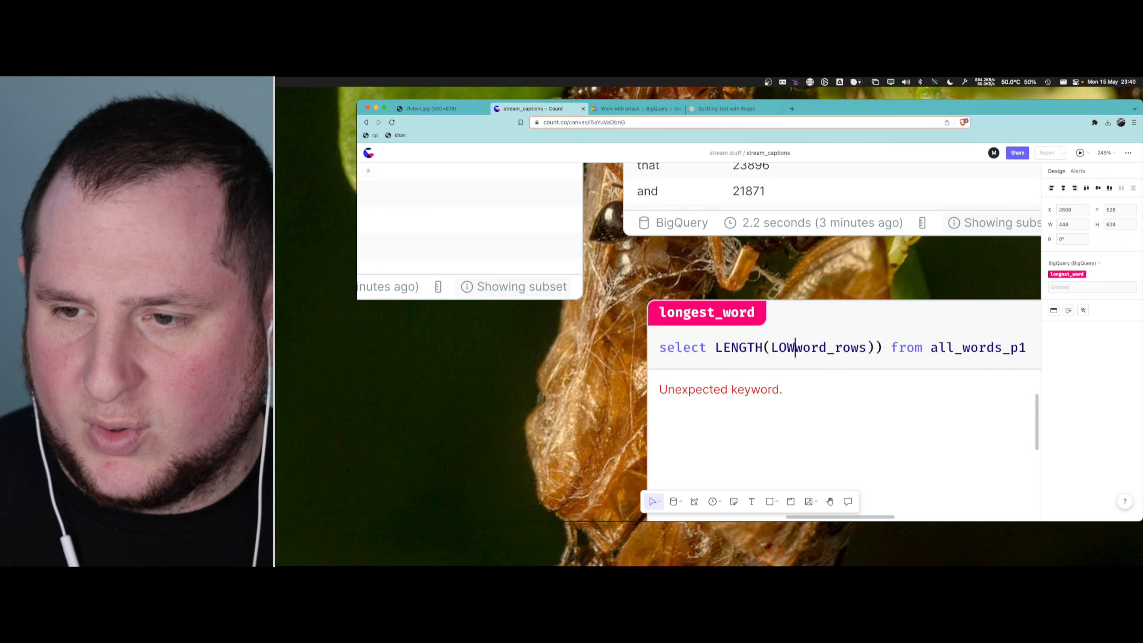
{"action": "key", "text": "Delete"}
- Add word_rows as a column before LENGTH(word_rows) and put the two columns on separate indented lines
{"action": "key", "text": "alt+Left"}
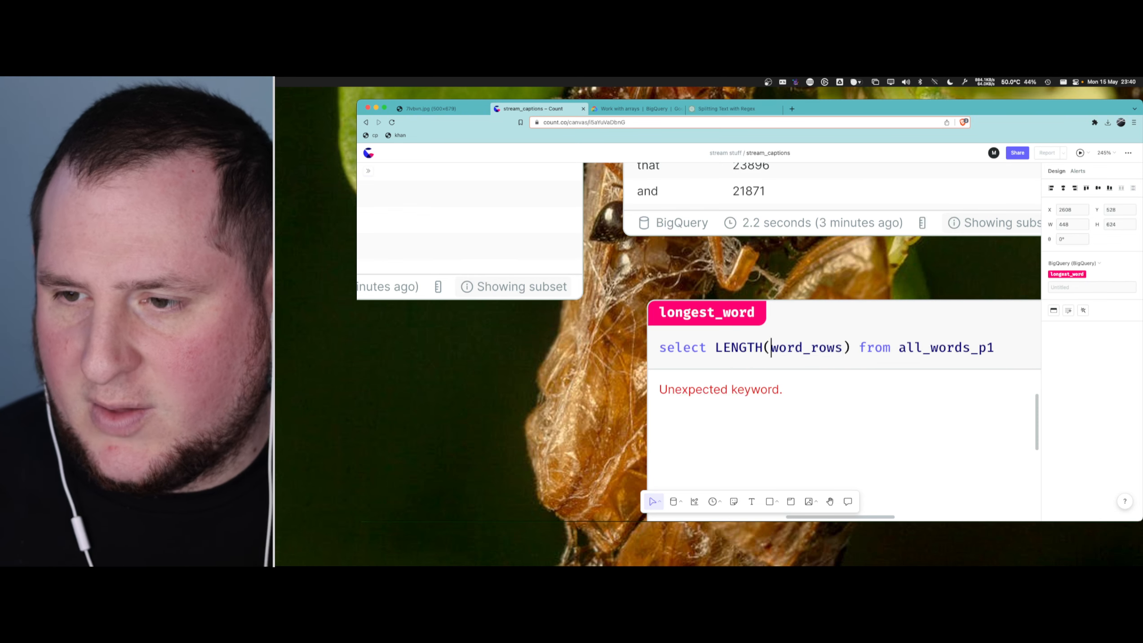
{"action": "key", "text": "alt+Left"}
{"action": "type", "text": "word_rows,"}
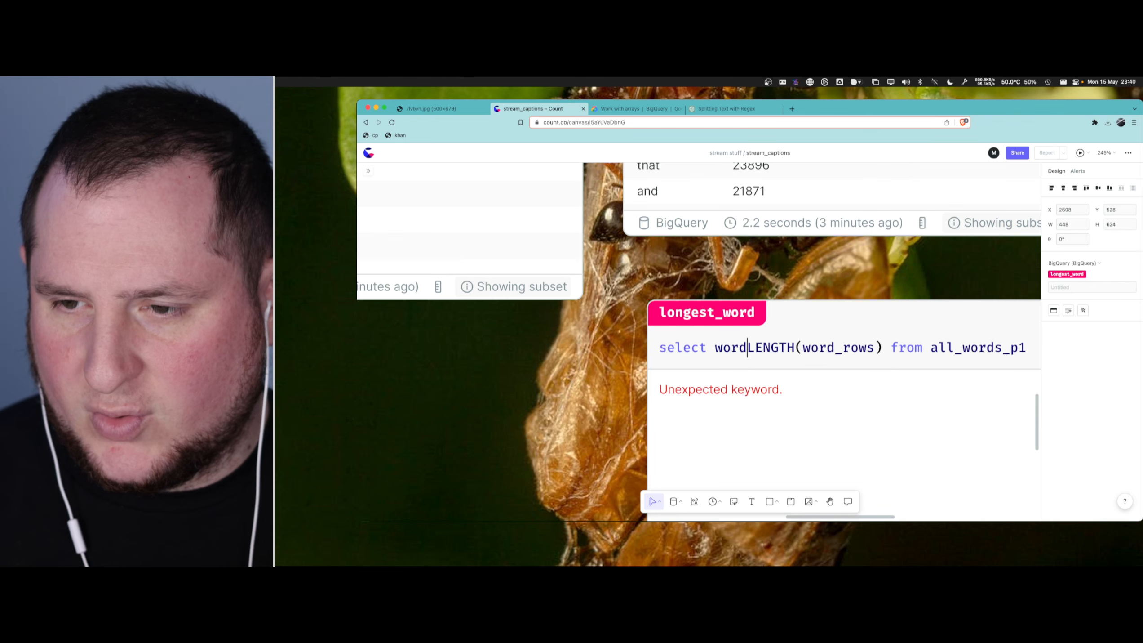
{"action": "key", "text": "alt+Left"}
{"action": "key", "text": "Return"}
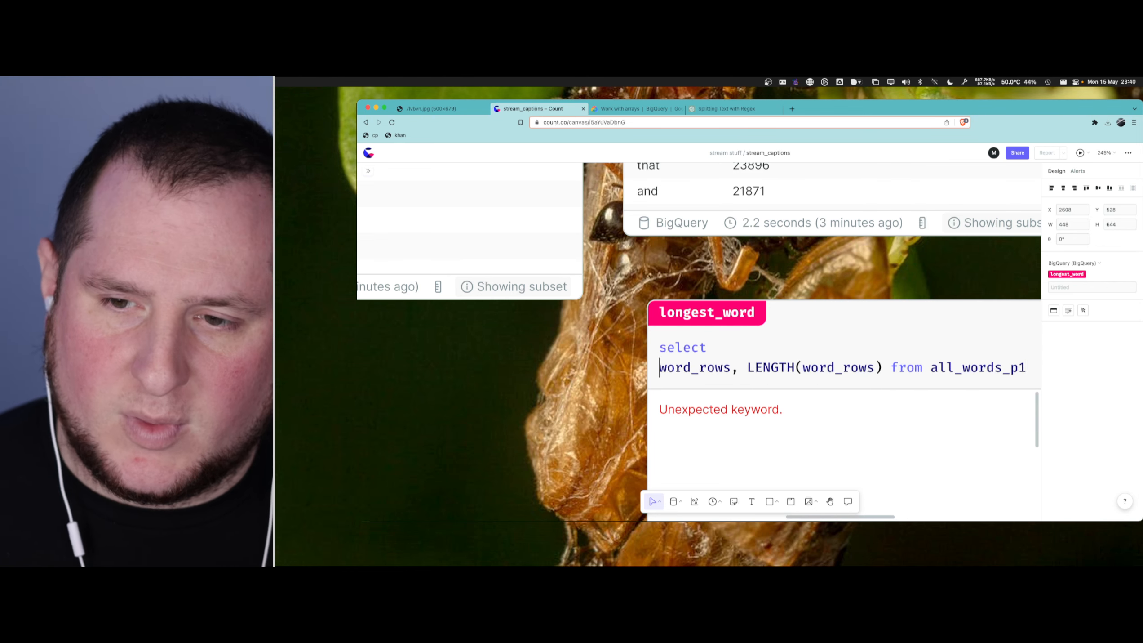
{"action": "key", "text": "Tab"}
{"action": "key", "text": "Return"}
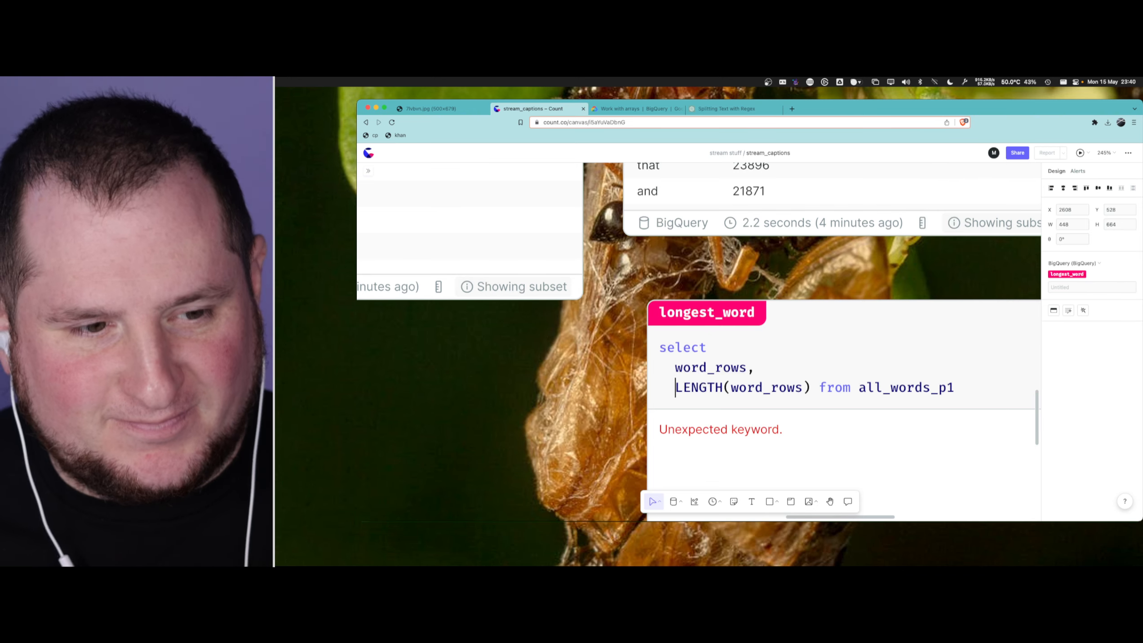
- Alias LENGTH(word_rows) as word_length, apply LOWER to the word_rows column, and group the query by 1
{"action": "key", "text": "alt+Right"}
{"action": "key", "text": "alt+Right"}
{"action": "key", "text": "alt+Right"}
{"action": "key", "text": "alt+Right"}
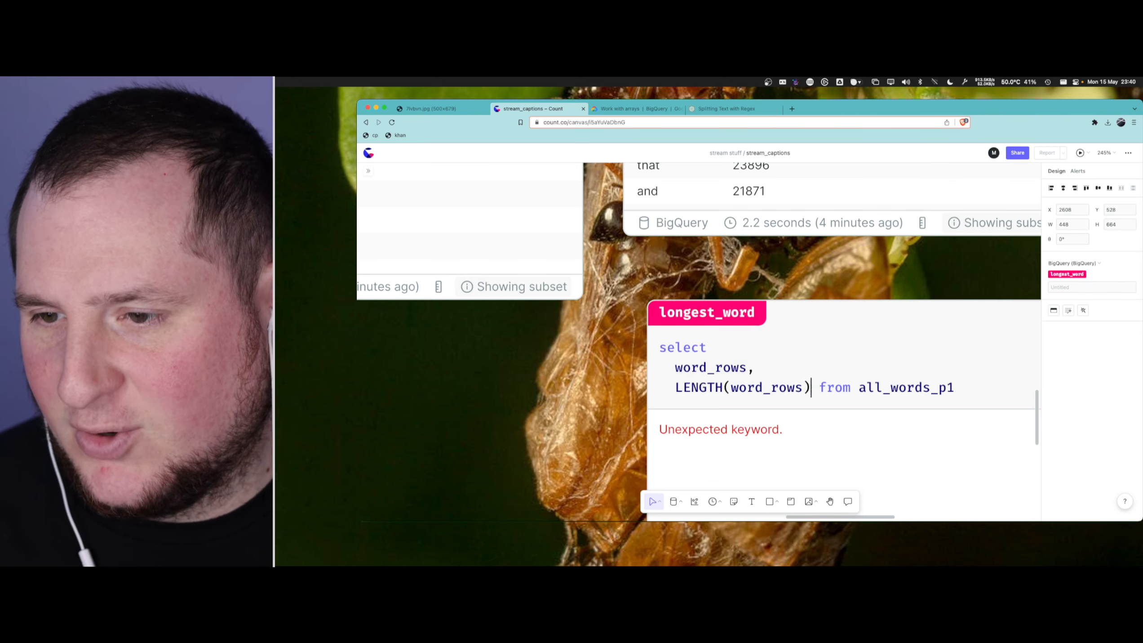
{"action": "key", "text": "Return"}
{"action": "key", "text": "BackSpace"}
{"action": "type", "text": "AS word_lengthLOWER()group by 1"}
- Move the grouping value 1 onto its own indented line below group by
{"action": "key", "text": "alt+Up"}
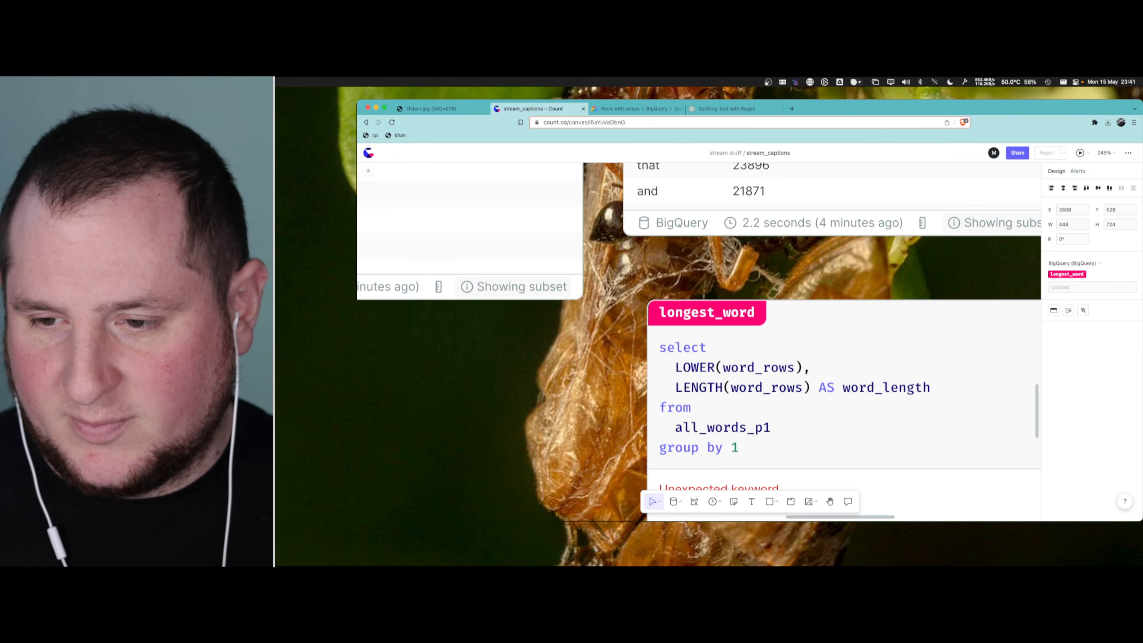
{"action": "key", "text": "Down"}
{"action": "key", "text": "Right"}
{"action": "key", "text": "Right"}
{"action": "key", "text": "Right"}
{"action": "key", "text": "Right"}
{"action": "key", "text": "Right"}
{"action": "key", "text": "Right"}
{"action": "key", "text": "Right"}
{"action": "key", "text": "Return"}
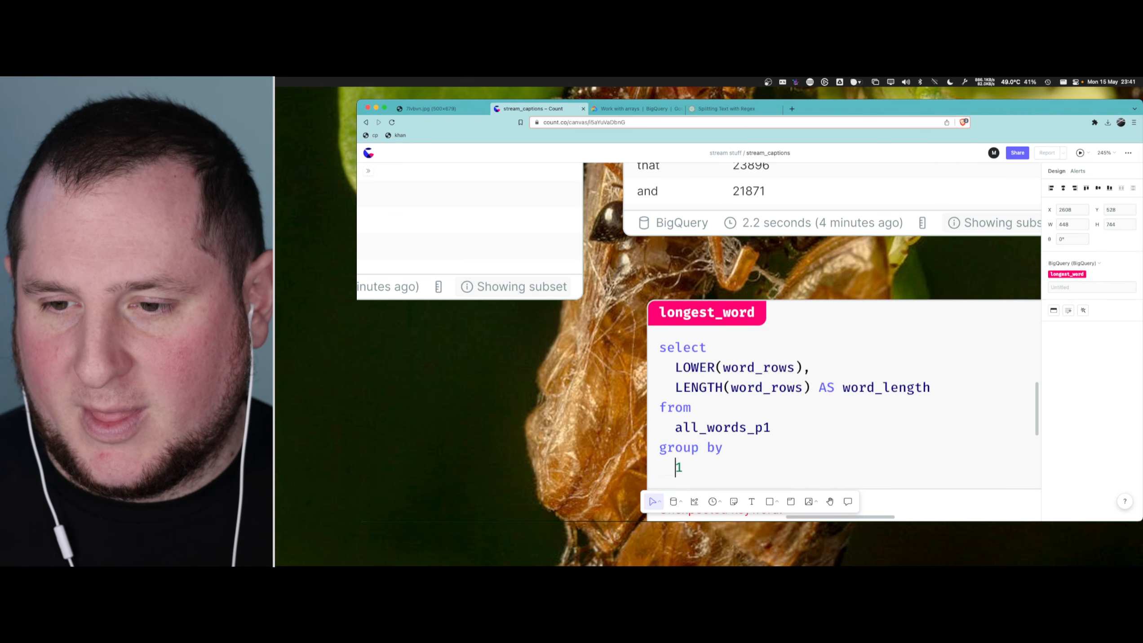
- Add an order by clause on a new line below the group by clause of the longest_word query
{"action": "scroll", "coordinate": [847, 365], "scroll_direction": "down", "scroll_amount": 5}
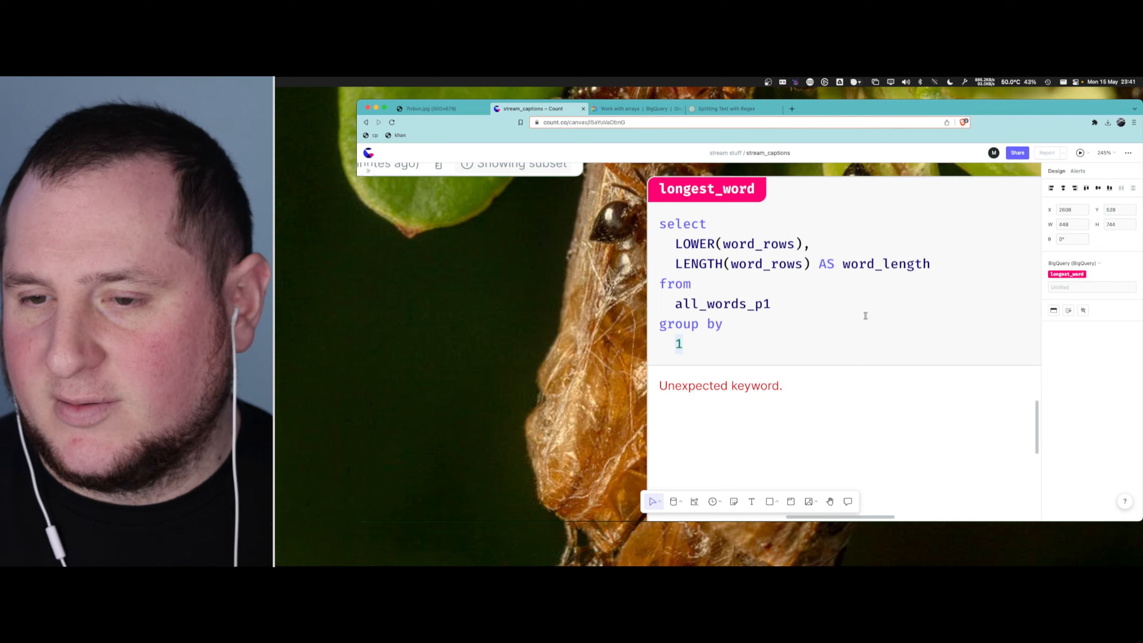
{"action": "key", "text": "Return"}
{"action": "type", "text": "o"}
{"action": "key", "text": "BackSpace"}
{"action": "key", "text": "BackSpace"}
{"action": "type", "text": "o"}
{"action": "key", "text": "BackSpace"}
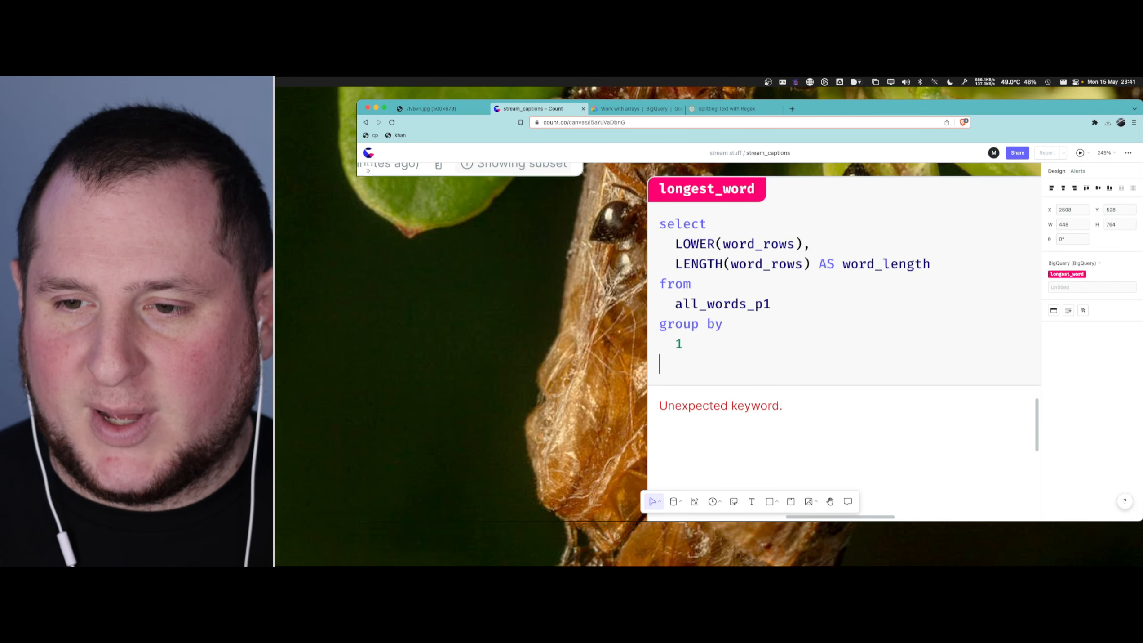
{"action": "key", "text": "Return"}
{"action": "key", "text": "BackSpace"}
{"action": "type", "text": "order by"}
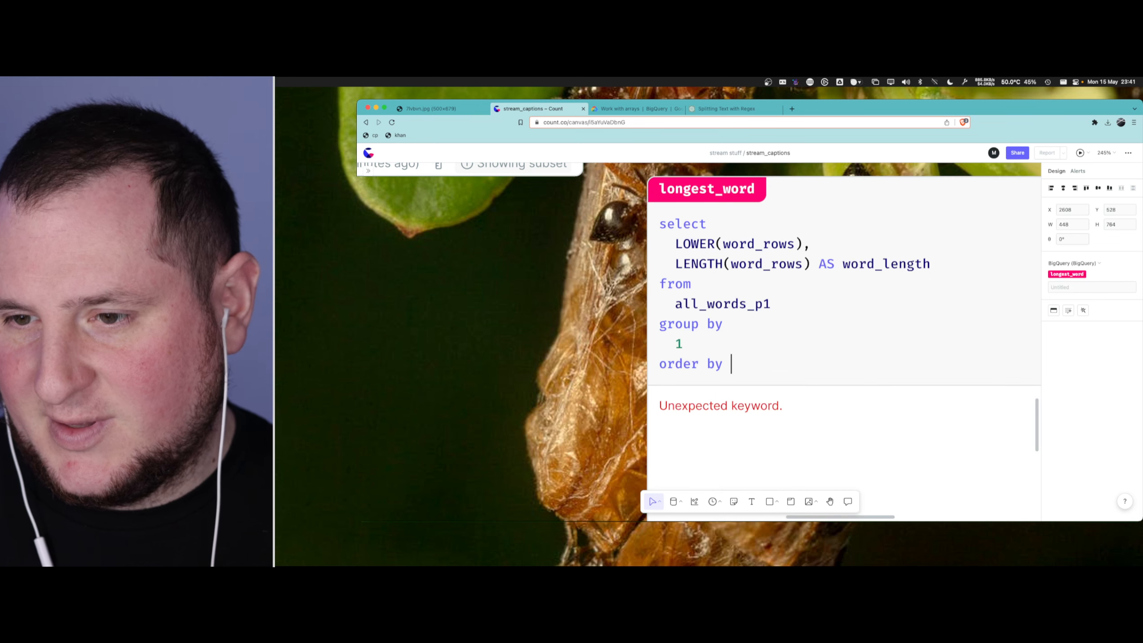
{"action": "key", "text": "Return"}
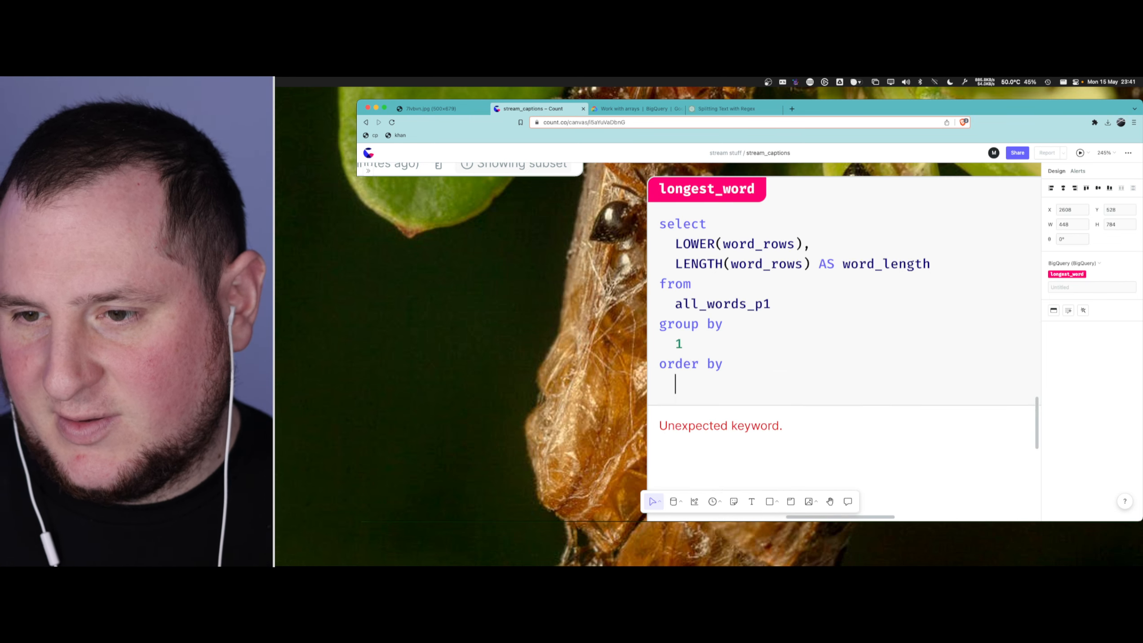
- Sort the longest_word query by column 2 in descending order
{"action": "type", "text": "2 se"}
{"action": "key", "text": "BackSpace"}
{"action": "key", "text": "BackSpace"}
{"action": "type", "text": "desc"}
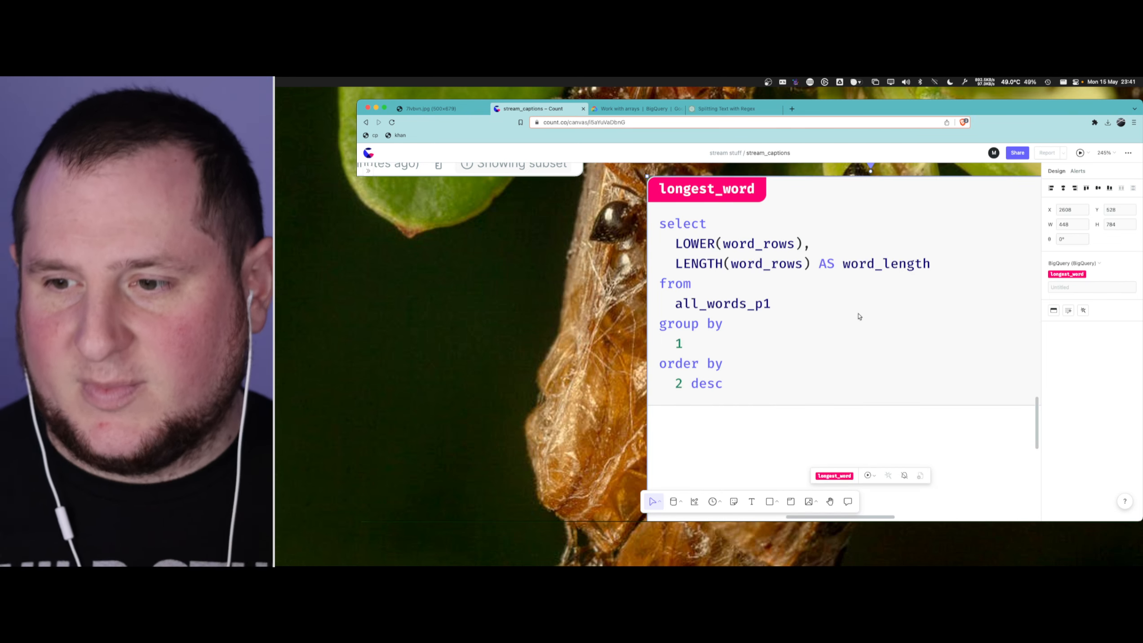
- Examine the longest_word query and its BigQuery error, comparing it with the all_words_p1 and all_words_p2 queries
{"action": "scroll", "coordinate": [864, 333], "scroll_direction": "up", "scroll_amount": 3}
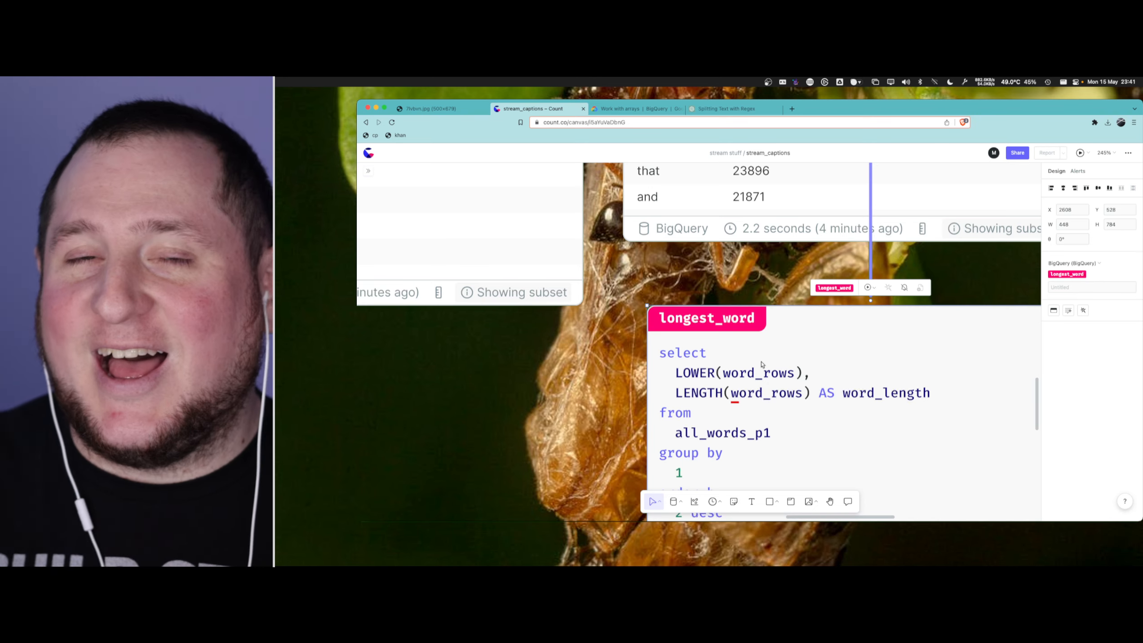
{"action": "scroll", "coordinate": [761, 363], "scroll_direction": "down", "scroll_amount": 3}
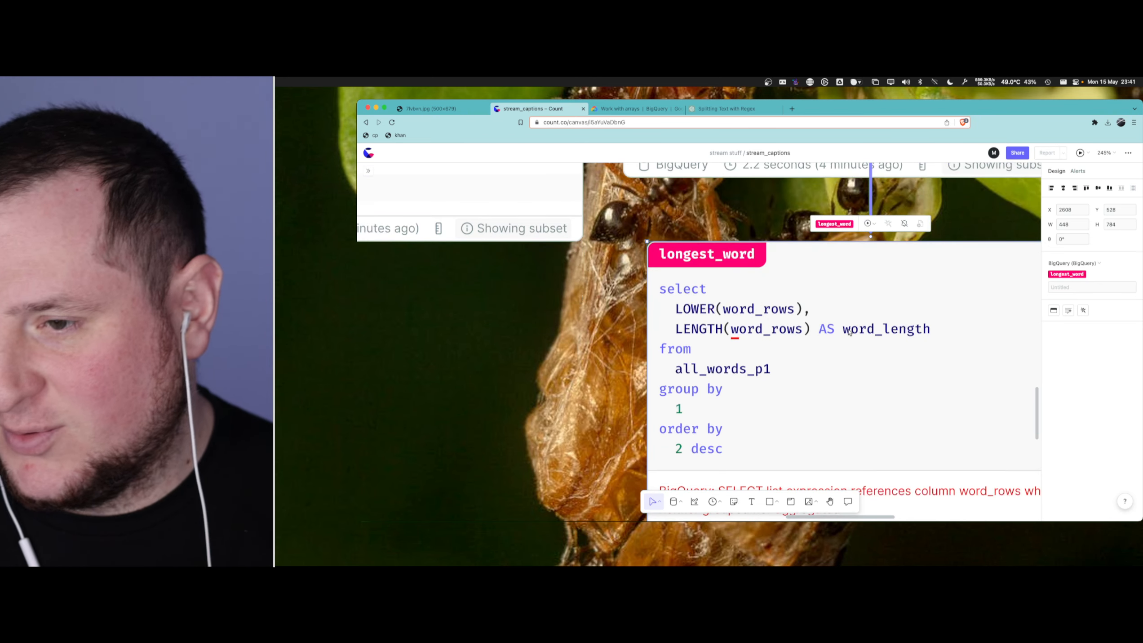
{"action": "scroll", "coordinate": [848, 332], "scroll_direction": "down", "scroll_amount": 5}
{"action": "scroll", "coordinate": [849, 329], "scroll_direction": "down", "scroll_amount": 2}
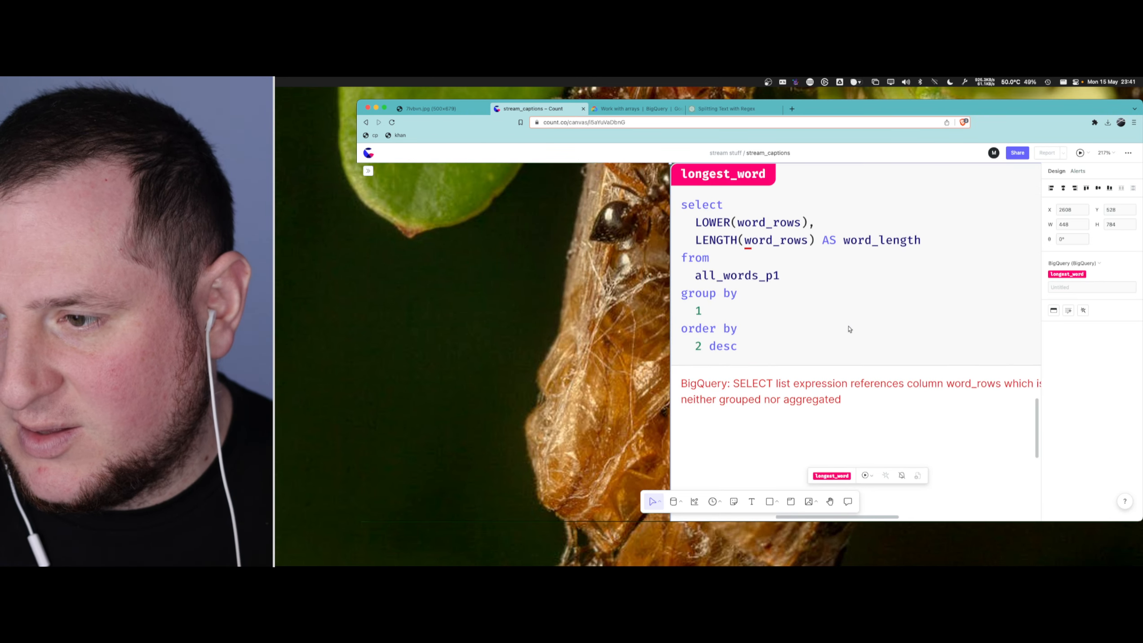
{"action": "scroll", "coordinate": [849, 329], "scroll_direction": "right", "scroll_amount": 4}
{"action": "scroll", "coordinate": [849, 329], "scroll_direction": "down", "scroll_amount": 1}
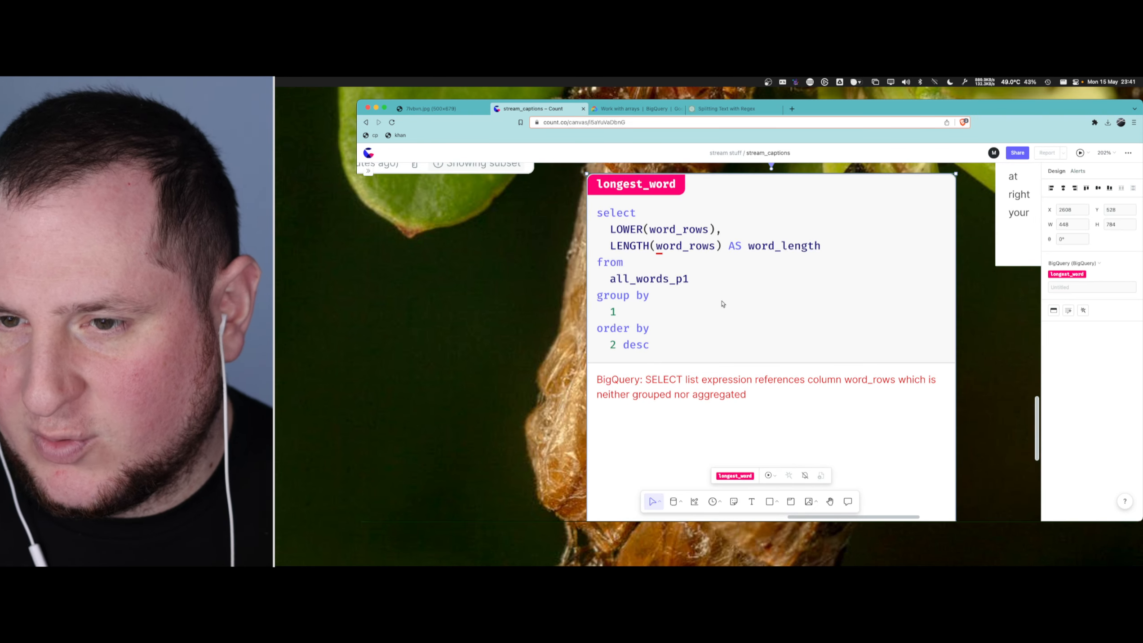
{"action": "left_click", "coordinate": [692, 279]}
{"action": "double_click", "coordinate": [636, 228]}
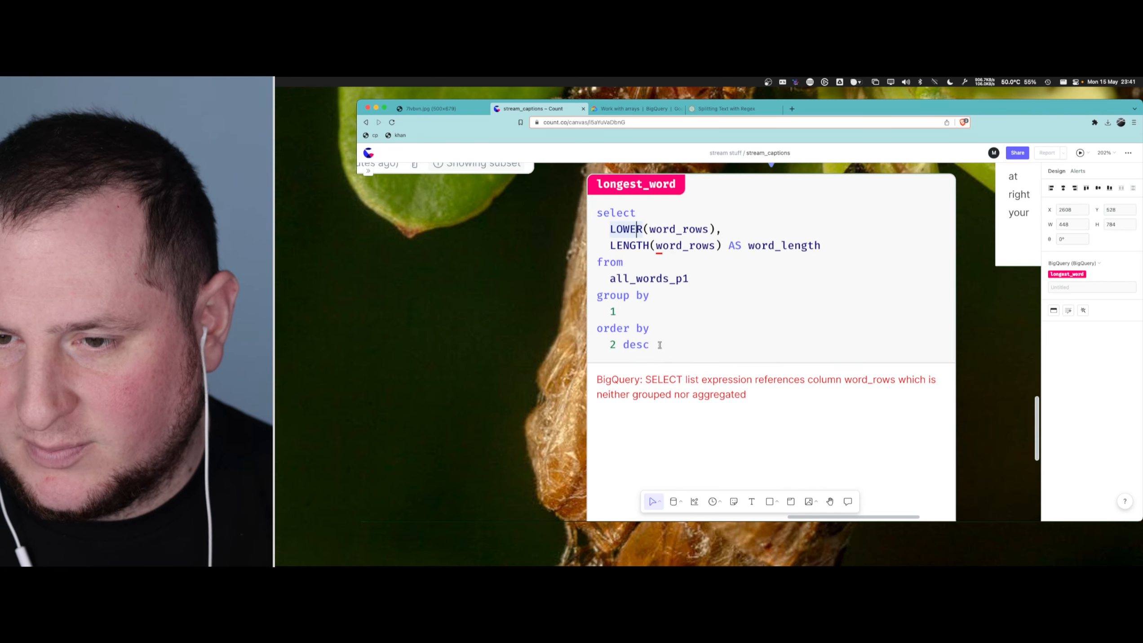
{"action": "double_click", "coordinate": [643, 344]}
{"action": "scroll", "coordinate": [552, 353], "scroll_direction": "up", "scroll_amount": 15}
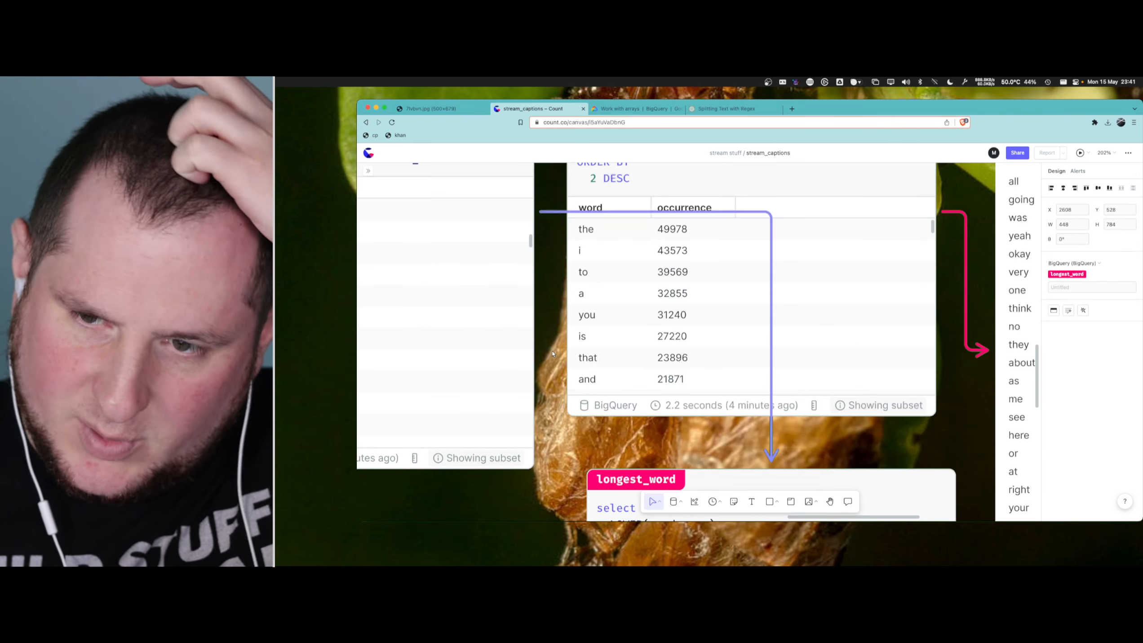
{"action": "scroll", "coordinate": [552, 354], "scroll_direction": "left", "scroll_amount": 5}
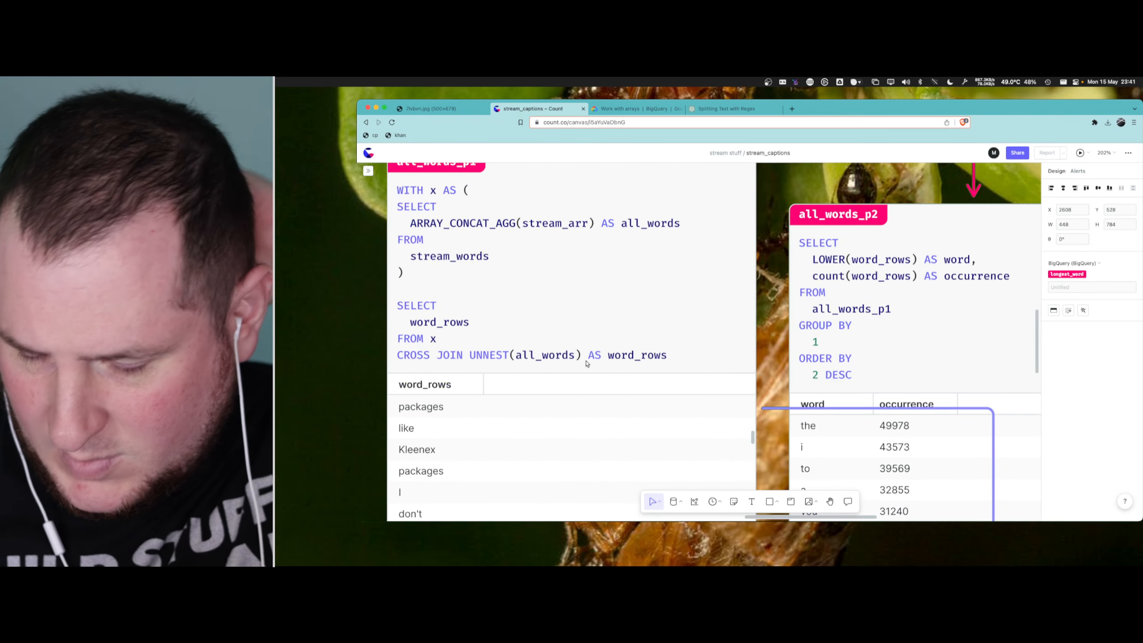
{"action": "scroll", "coordinate": [821, 325], "scroll_direction": "down", "scroll_amount": 5}
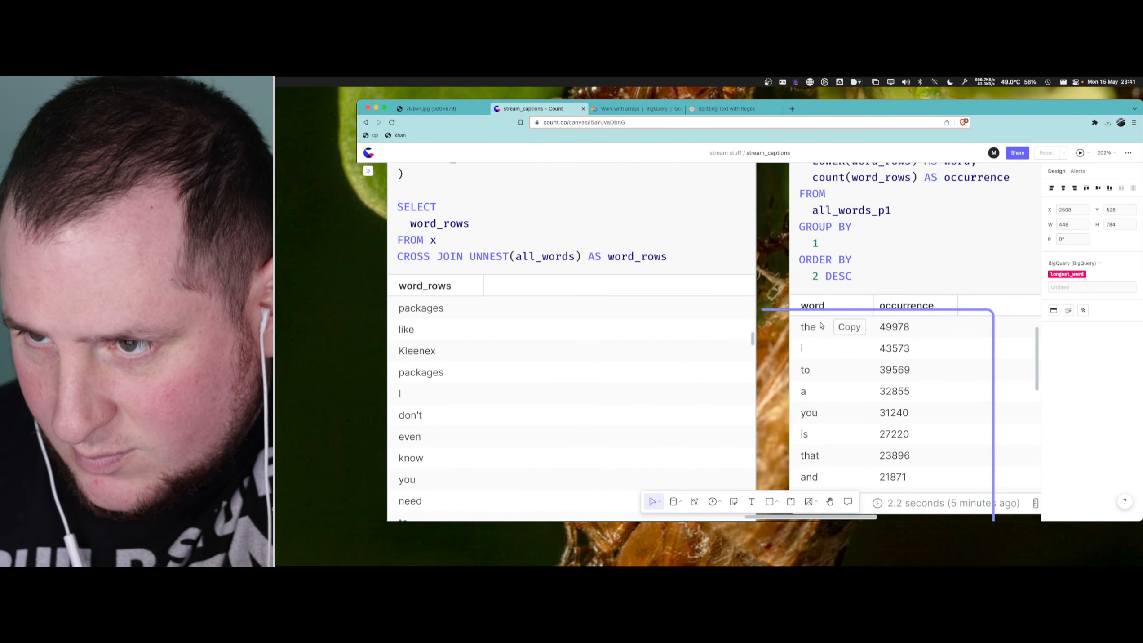
{"action": "scroll", "coordinate": [821, 325], "scroll_direction": "down", "scroll_amount": 10}
{"action": "scroll", "coordinate": [870, 373], "scroll_direction": "right", "scroll_amount": 5}
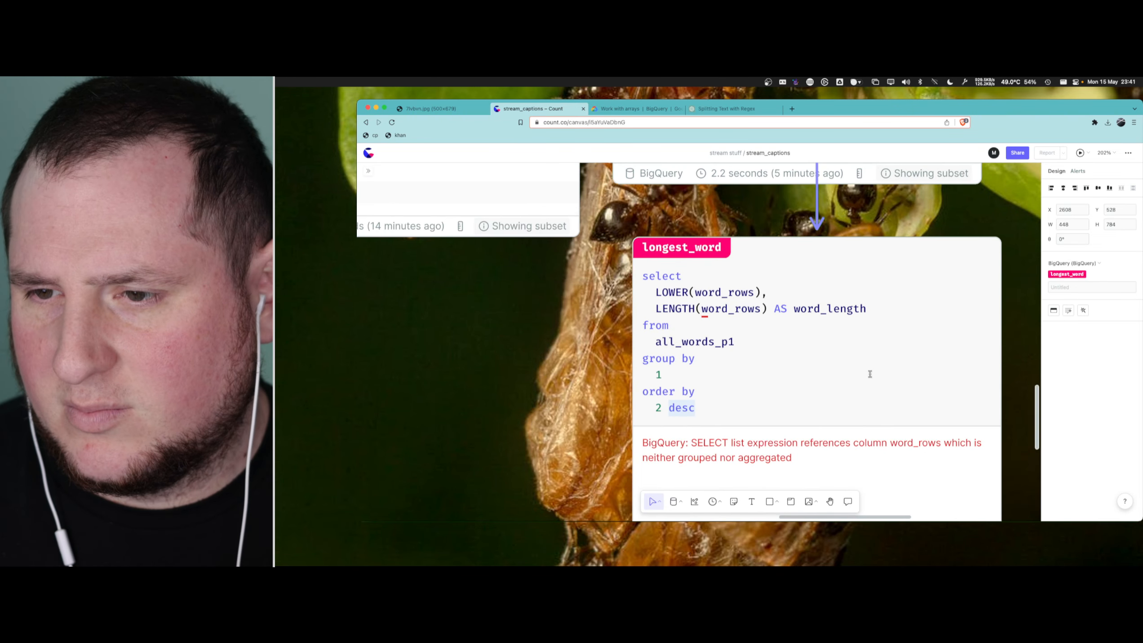
- Remove the group by clause and its value 1 from the longest_word query, and run the query
{"action": "left_click", "coordinate": [713, 309]}
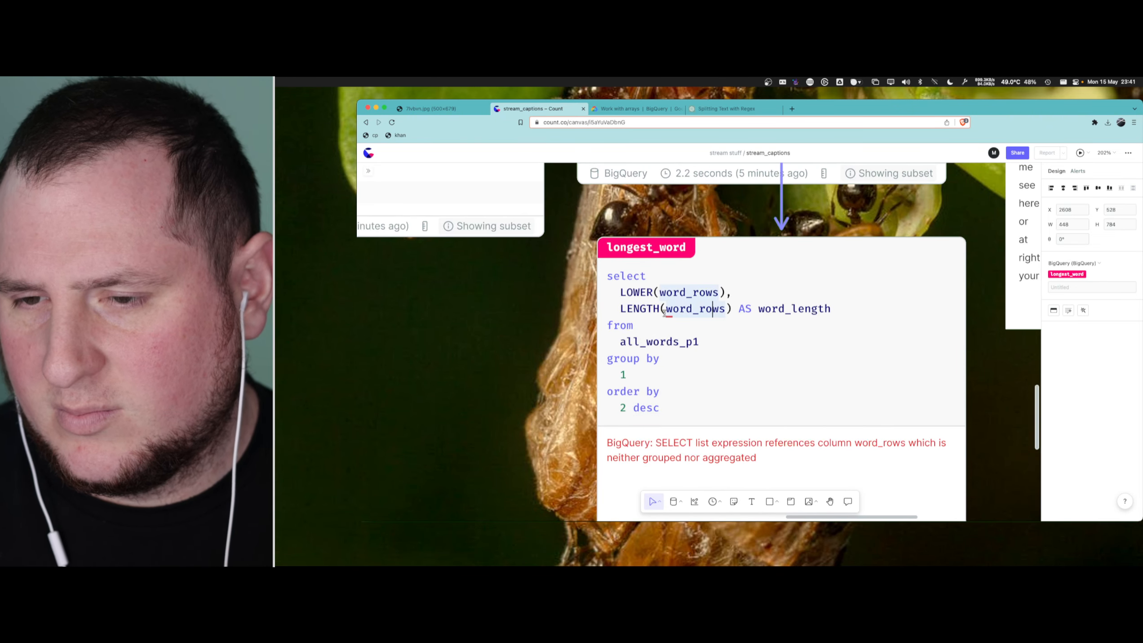
{"action": "left_click", "coordinate": [638, 375]}
{"action": "key", "text": "shift+Up"}
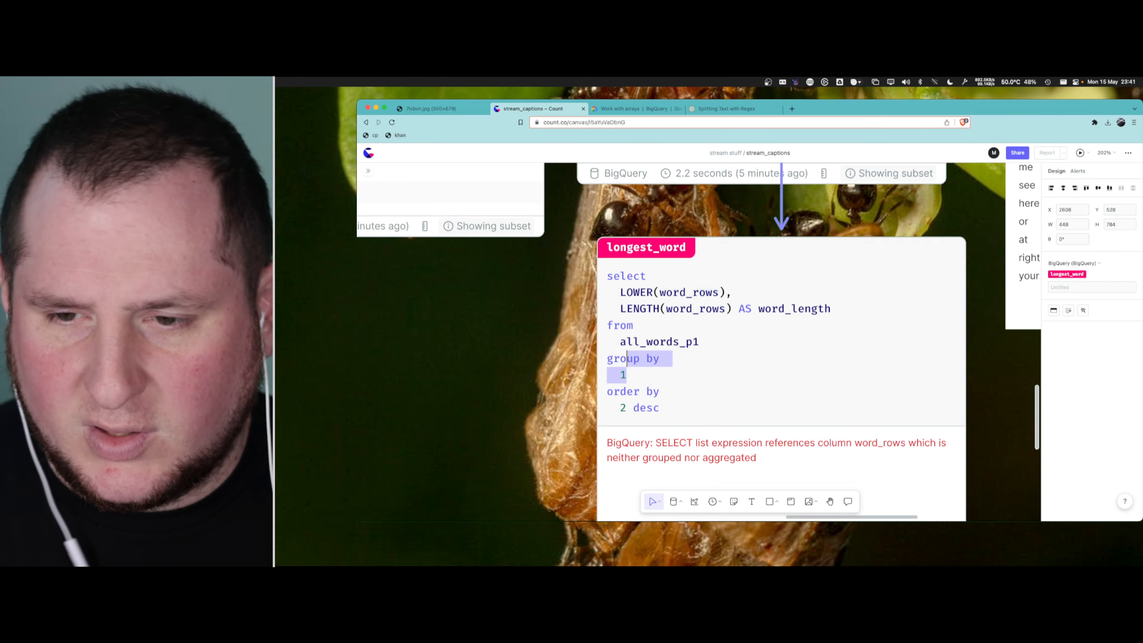
{"action": "key", "text": "shift+Home"}
{"action": "key", "text": "BackSpace"}
{"action": "key", "text": "BackSpace"}
{"action": "key", "text": "super+Return"}
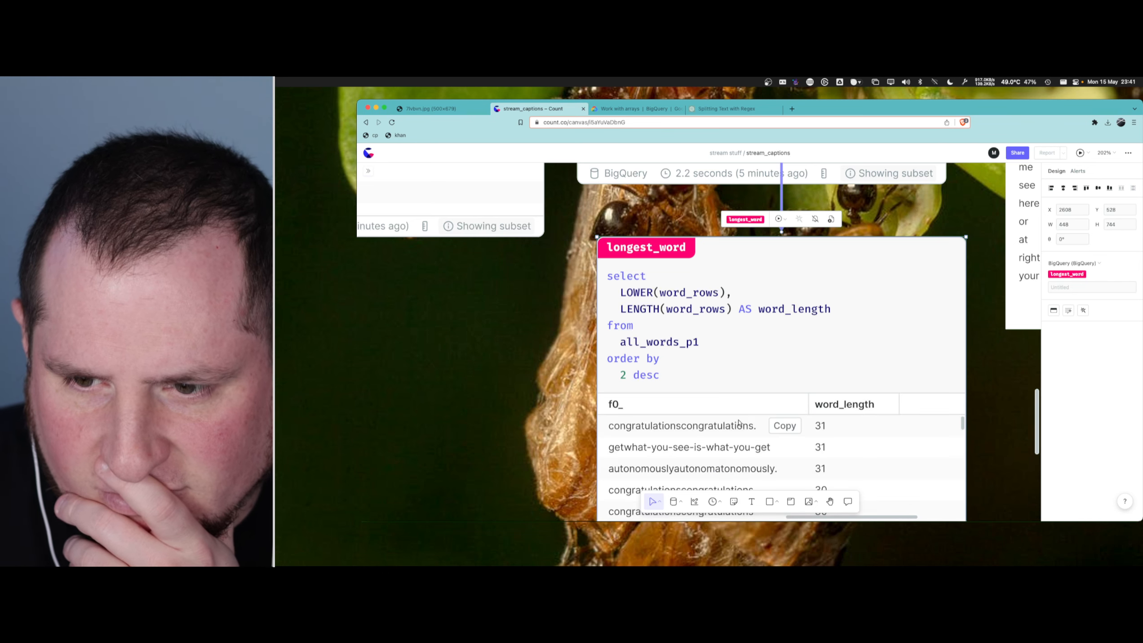
- Review the longest words and their word_length values at the start of the longest_word results
{"action": "scroll", "coordinate": [893, 365], "scroll_direction": "down", "scroll_amount": 2}
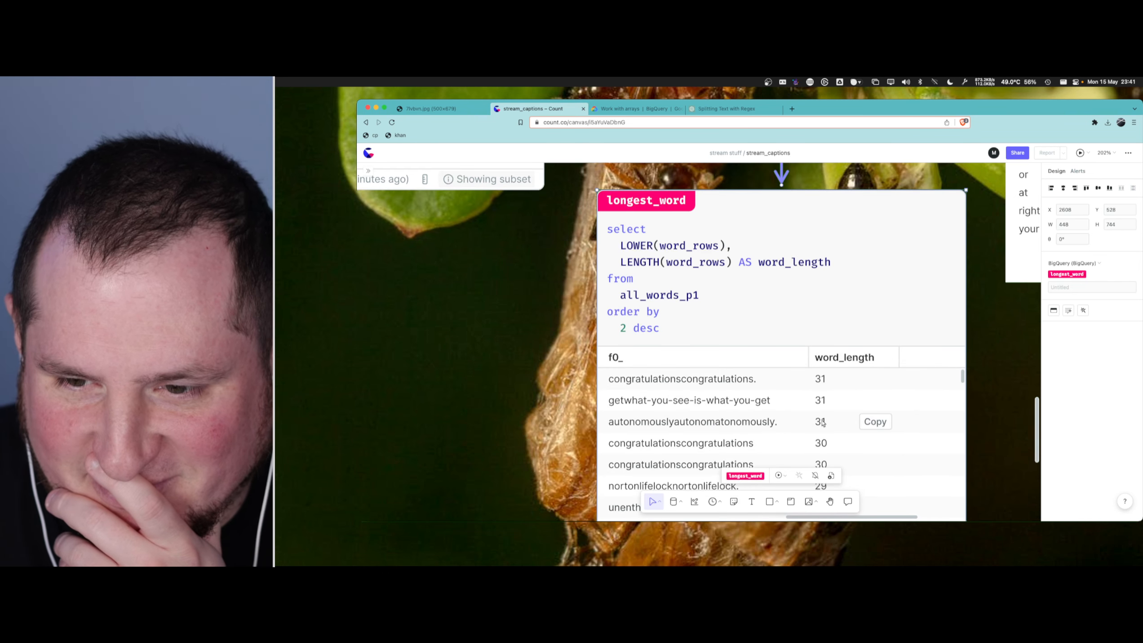
{"action": "scroll", "coordinate": [944, 358], "scroll_direction": "down", "scroll_amount": 2}
{"action": "scroll", "coordinate": [978, 332], "scroll_direction": "up", "scroll_amount": 2}
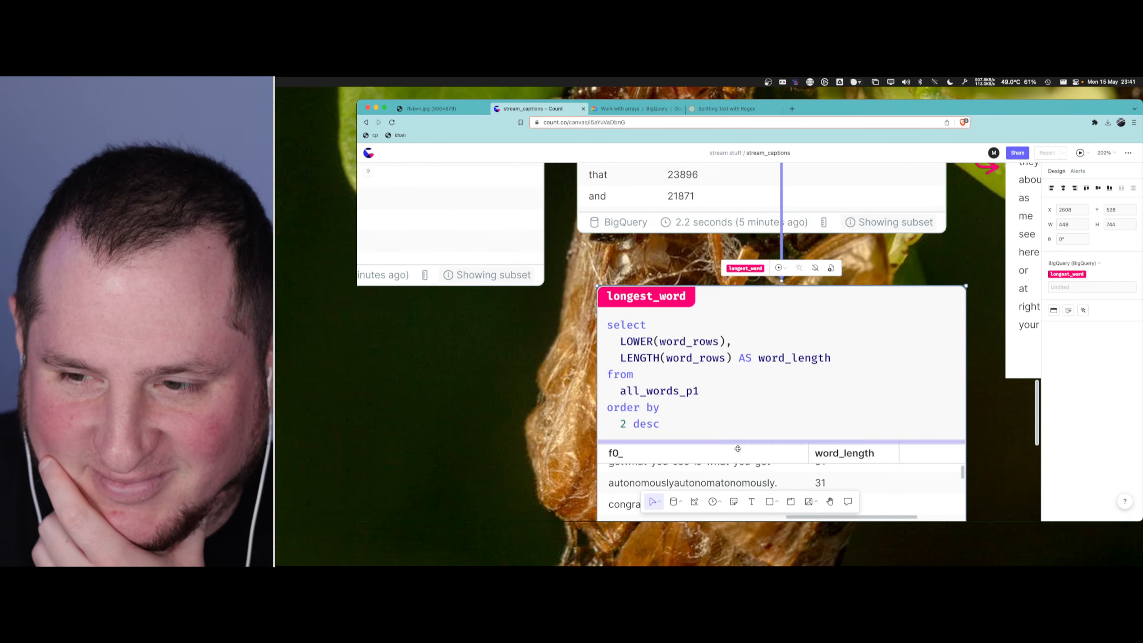
{"action": "scroll", "coordinate": [702, 484], "scroll_direction": "up", "scroll_amount": 1}
{"action": "scroll", "coordinate": [976, 250], "scroll_direction": "down", "scroll_amount": 3}
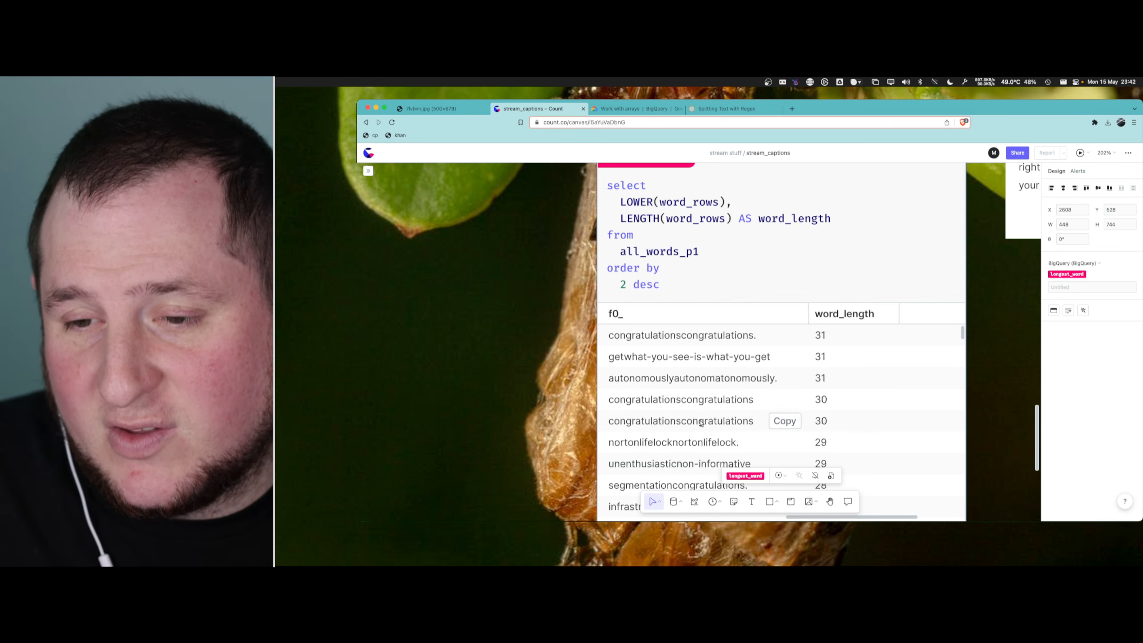
{"action": "scroll", "coordinate": [674, 427], "scroll_direction": "down", "scroll_amount": 2}
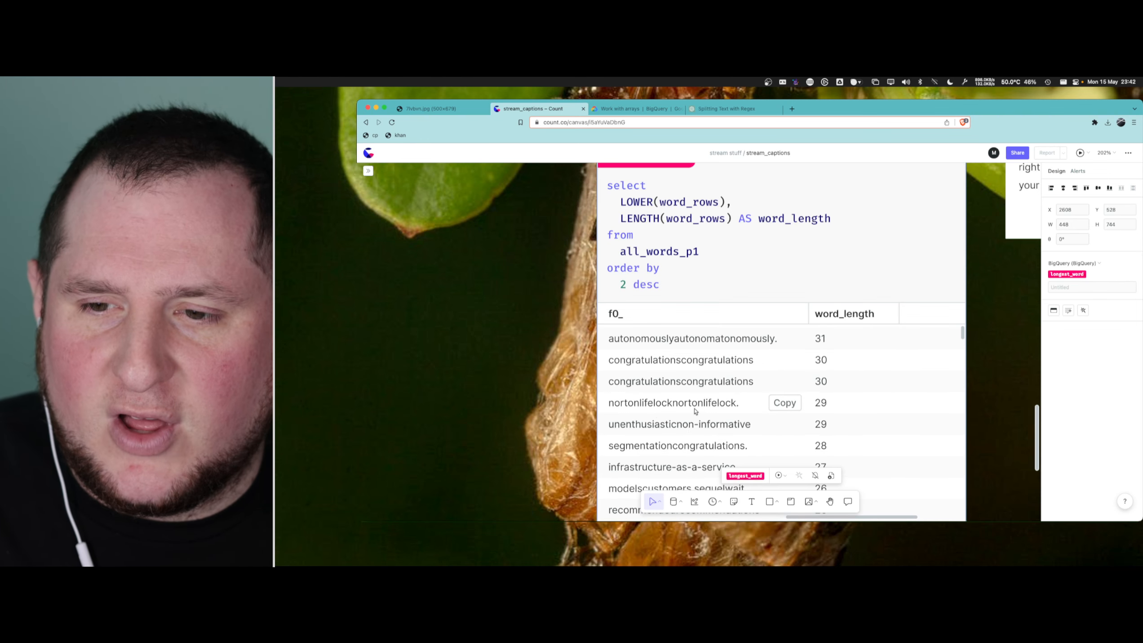
{"action": "scroll", "coordinate": [695, 410], "scroll_direction": "down", "scroll_amount": 2}
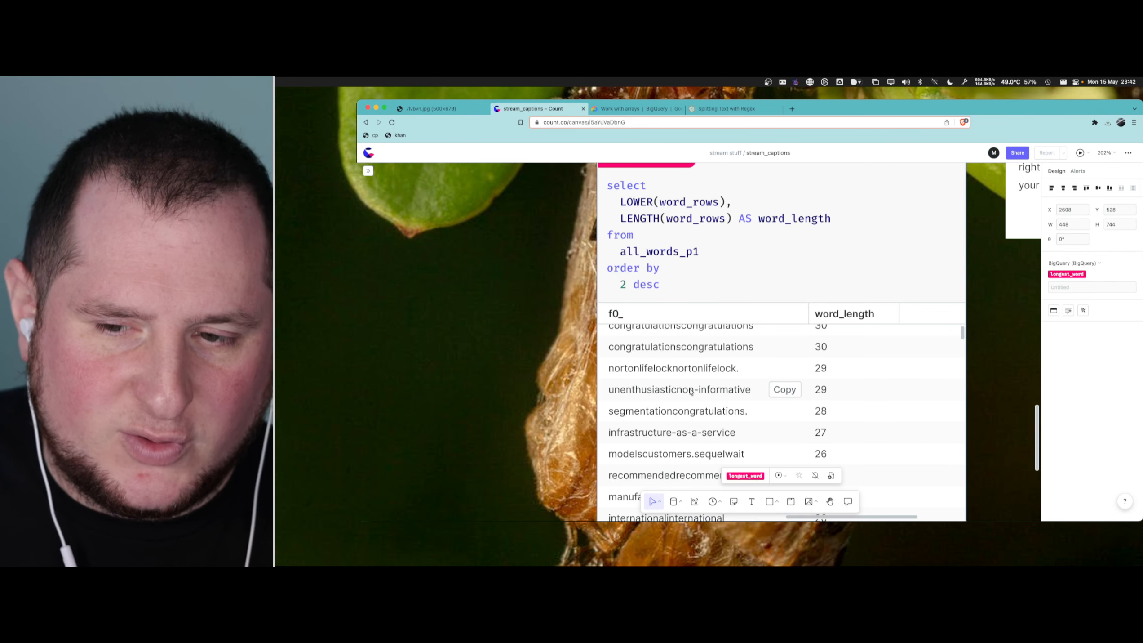
{"action": "scroll", "coordinate": [691, 391], "scroll_direction": "down", "scroll_amount": 1}
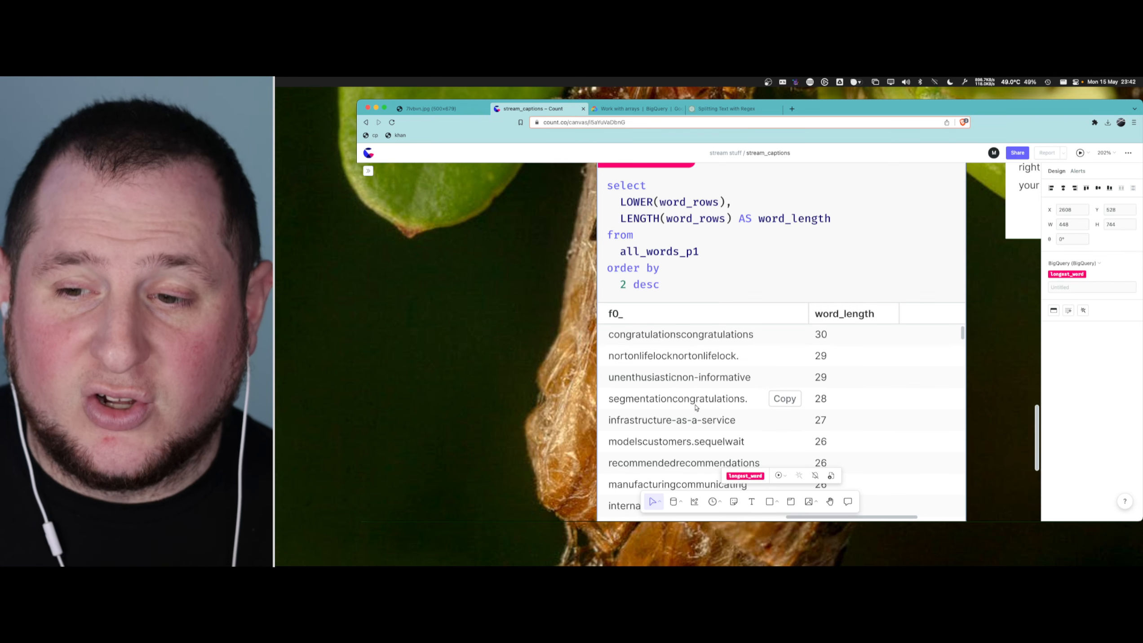
{"action": "scroll", "coordinate": [697, 406], "scroll_direction": "down", "scroll_amount": 2}
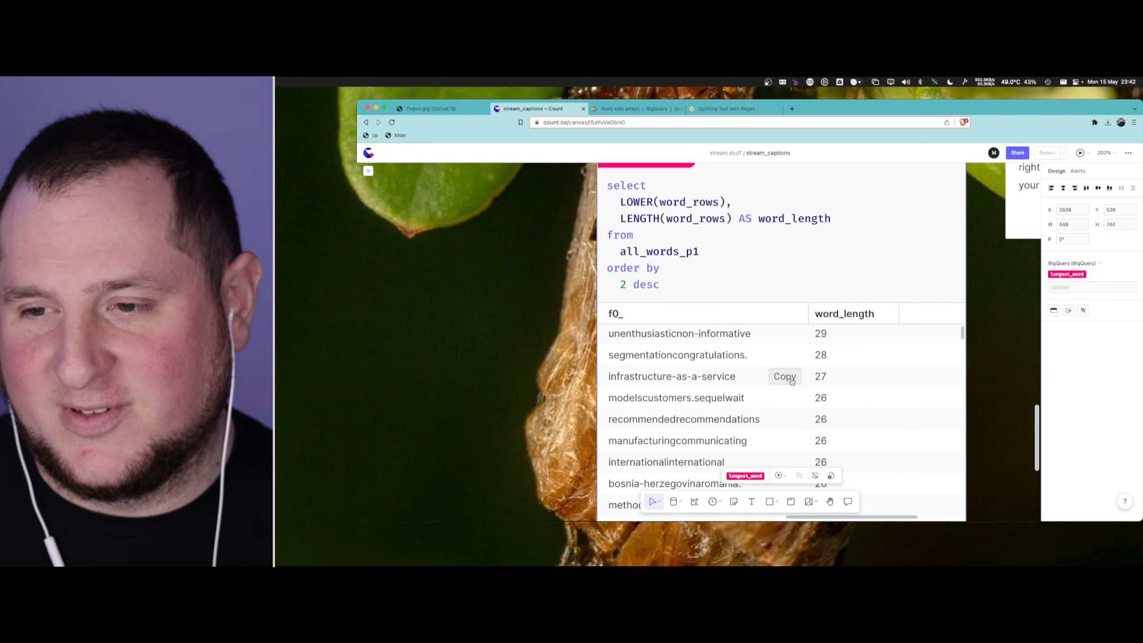
- Enlarge the longest_word result table and read further down its word column for words that were joined together
{"action": "scroll", "coordinate": [746, 390], "scroll_direction": "up", "scroll_amount": 5}
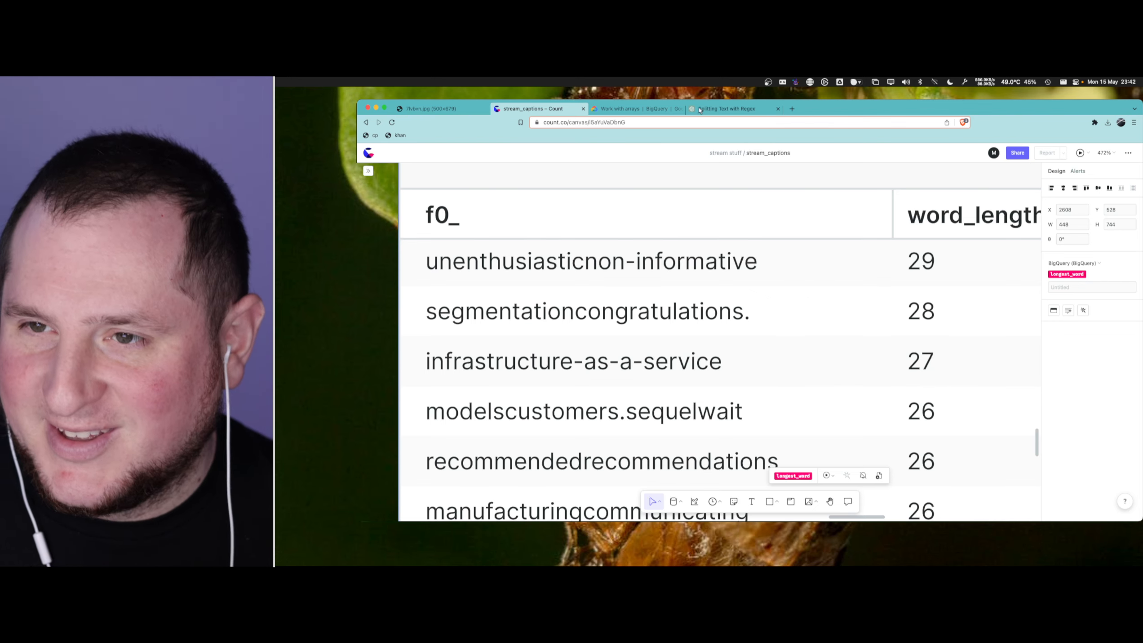
{"action": "left_click", "coordinate": [364, 348]}
{"action": "scroll", "coordinate": [368, 349], "scroll_direction": "right", "scroll_amount": 3}
{"action": "scroll", "coordinate": [368, 351], "scroll_direction": "left", "scroll_amount": 8}
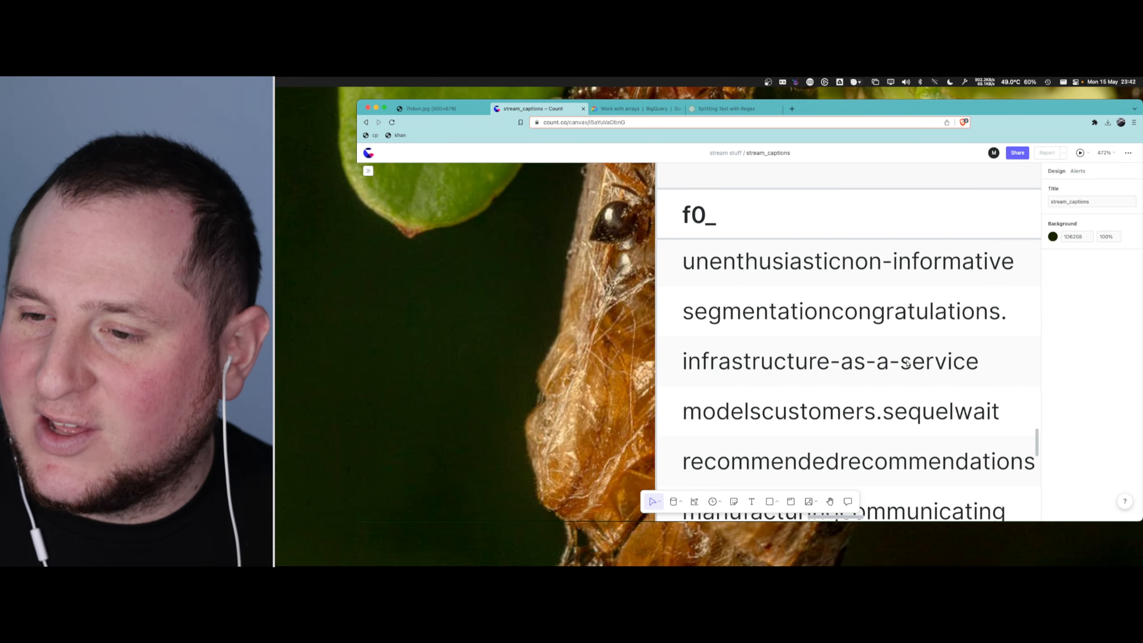
{"action": "scroll", "coordinate": [907, 363], "scroll_direction": "down", "scroll_amount": 3}
{"action": "scroll", "coordinate": [908, 363], "scroll_direction": "up", "scroll_amount": 1}
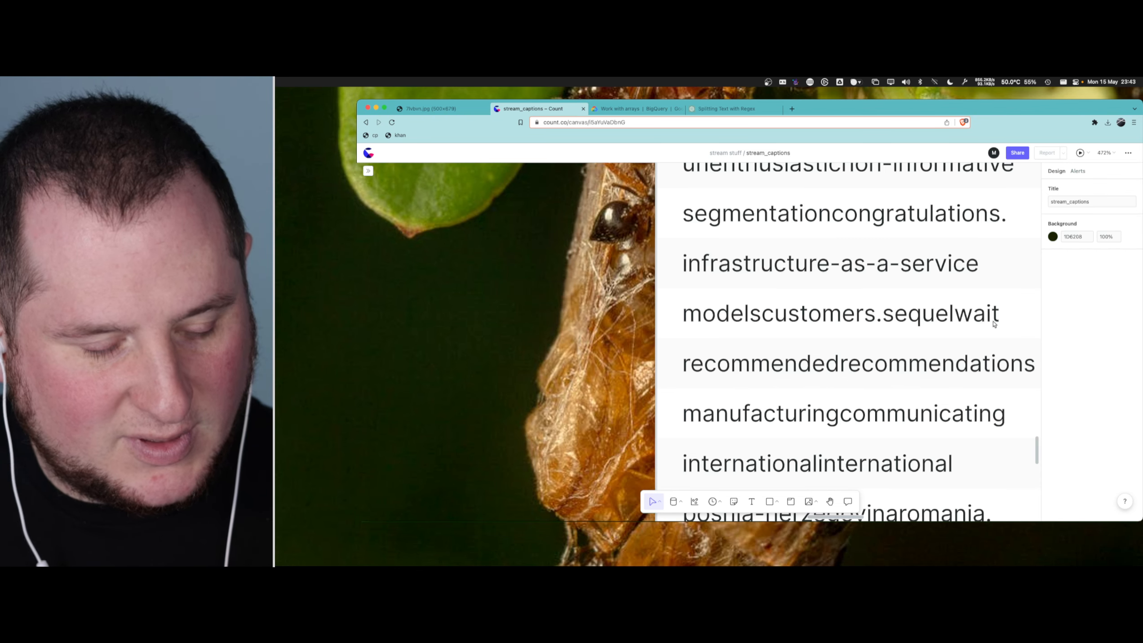
{"action": "scroll", "coordinate": [963, 397], "scroll_direction": "down", "scroll_amount": 2}
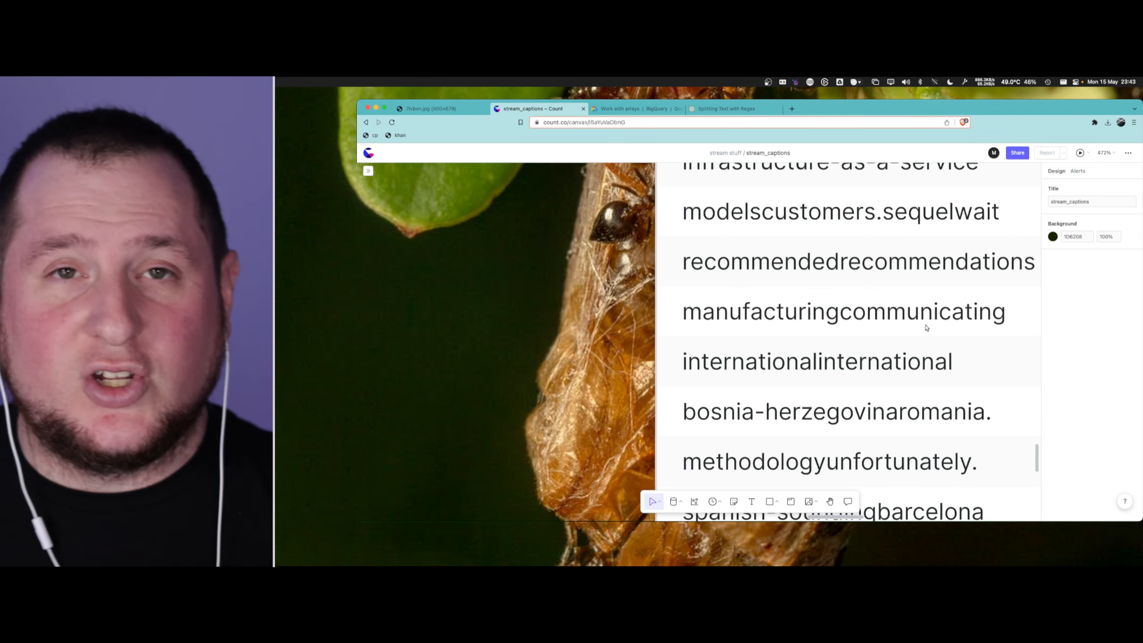
{"action": "scroll", "coordinate": [926, 327], "scroll_direction": "down", "scroll_amount": 3}
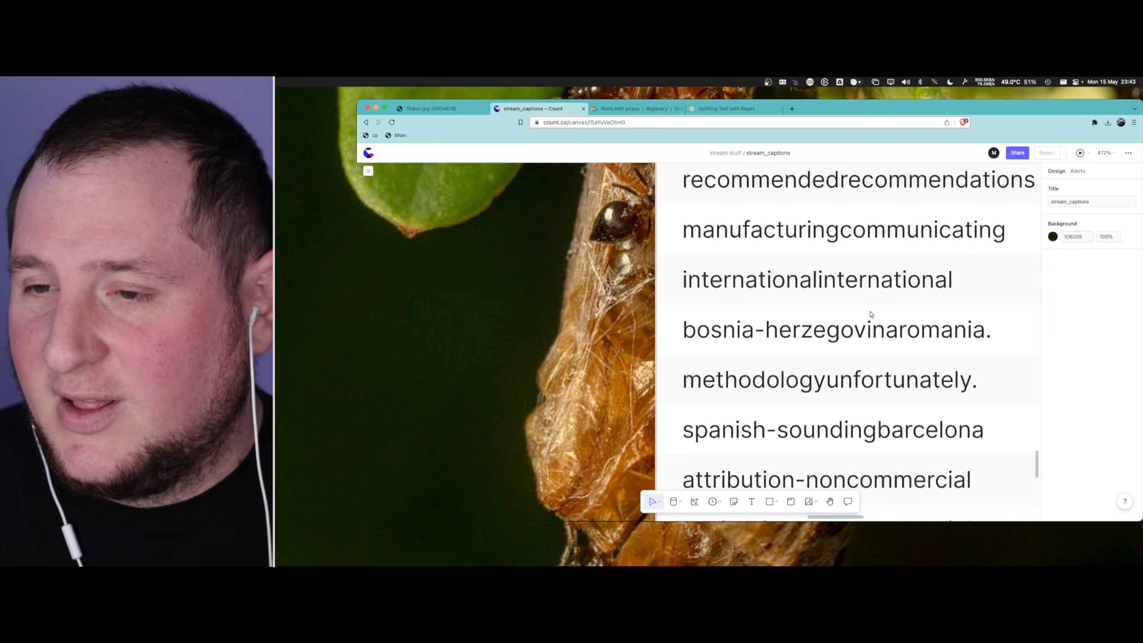
{"action": "scroll", "coordinate": [873, 266], "scroll_direction": "up", "scroll_amount": 1}
{"action": "scroll", "coordinate": [874, 265], "scroll_direction": "down", "scroll_amount": 1}
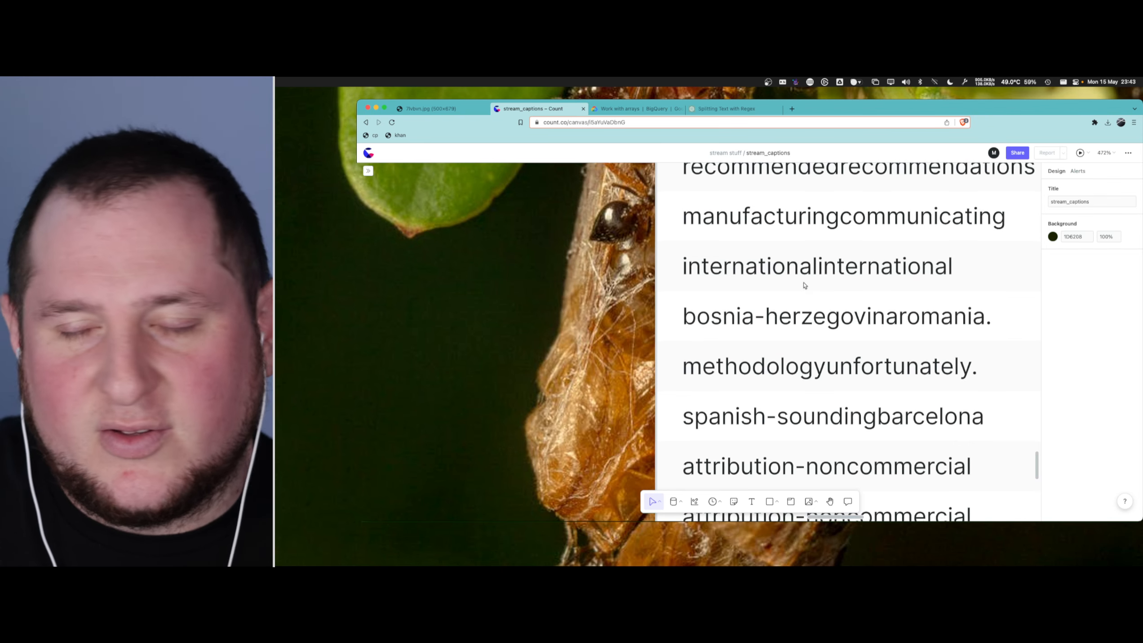
{"action": "scroll", "coordinate": [829, 273], "scroll_direction": "down", "scroll_amount": 3}
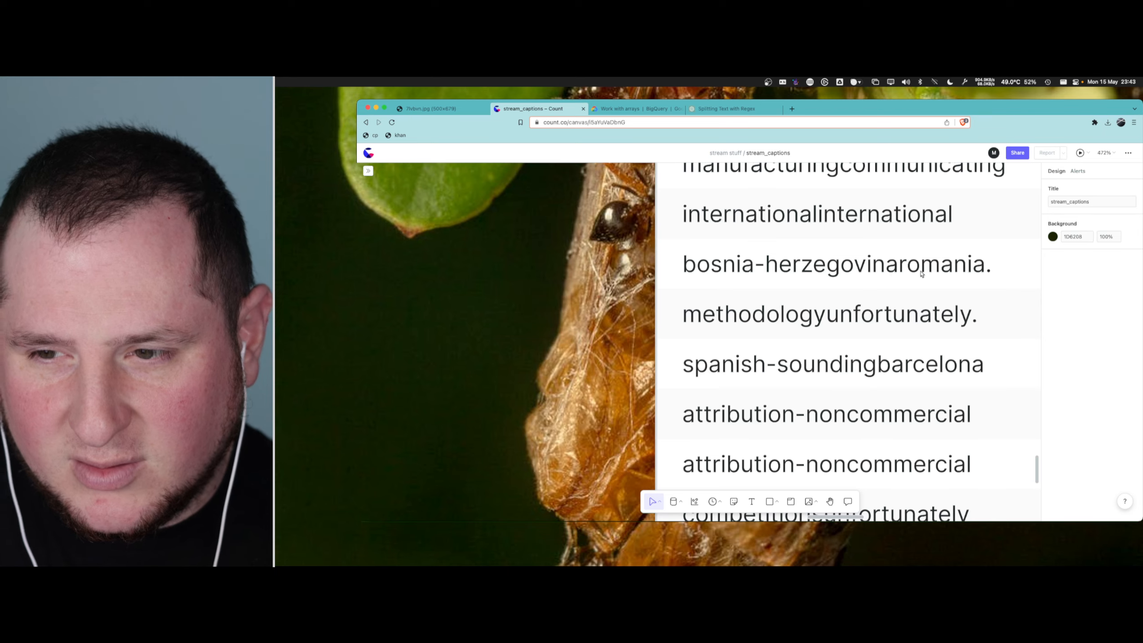
{"action": "scroll", "coordinate": [922, 275], "scroll_direction": "down", "scroll_amount": 2}
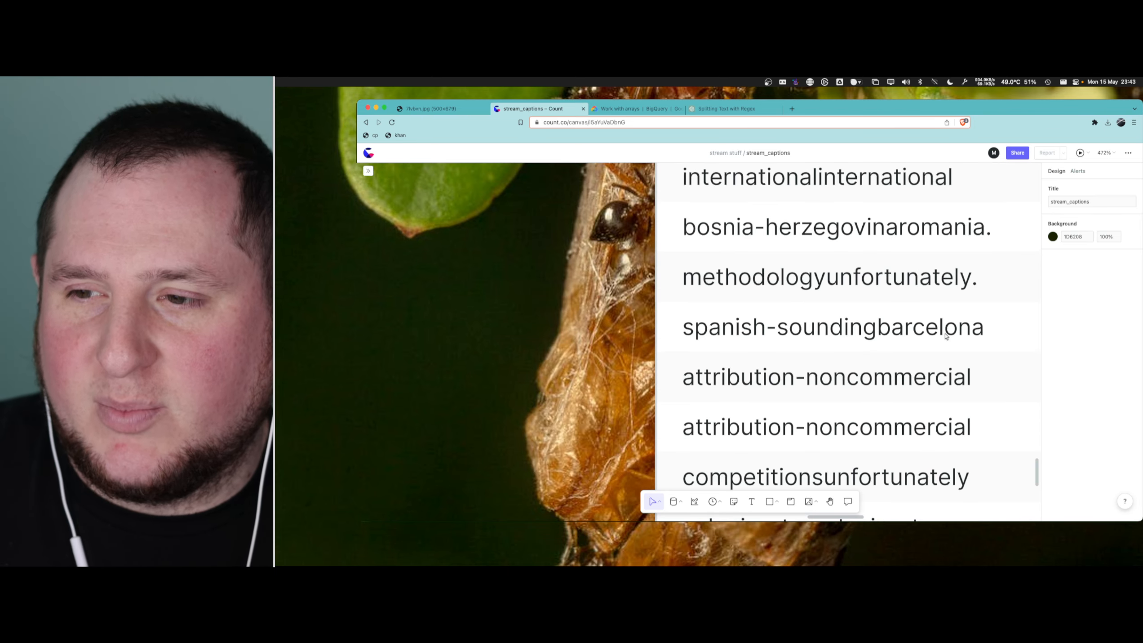
{"action": "scroll", "coordinate": [946, 337], "scroll_direction": "down", "scroll_amount": 3}
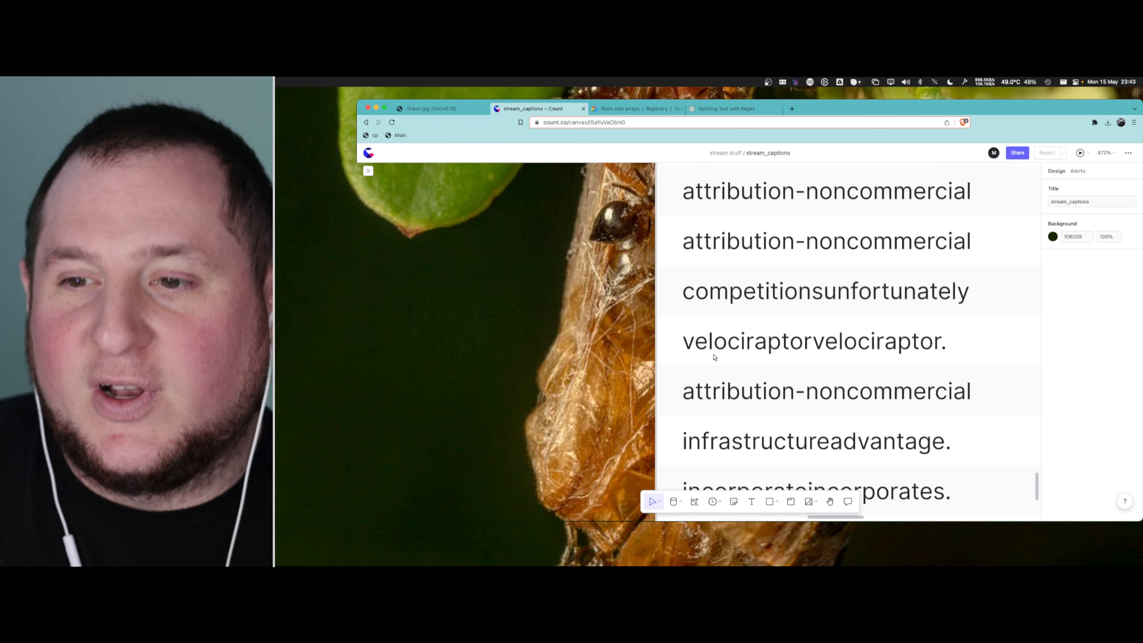
{"action": "scroll", "coordinate": [907, 345], "scroll_direction": "right", "scroll_amount": 1}
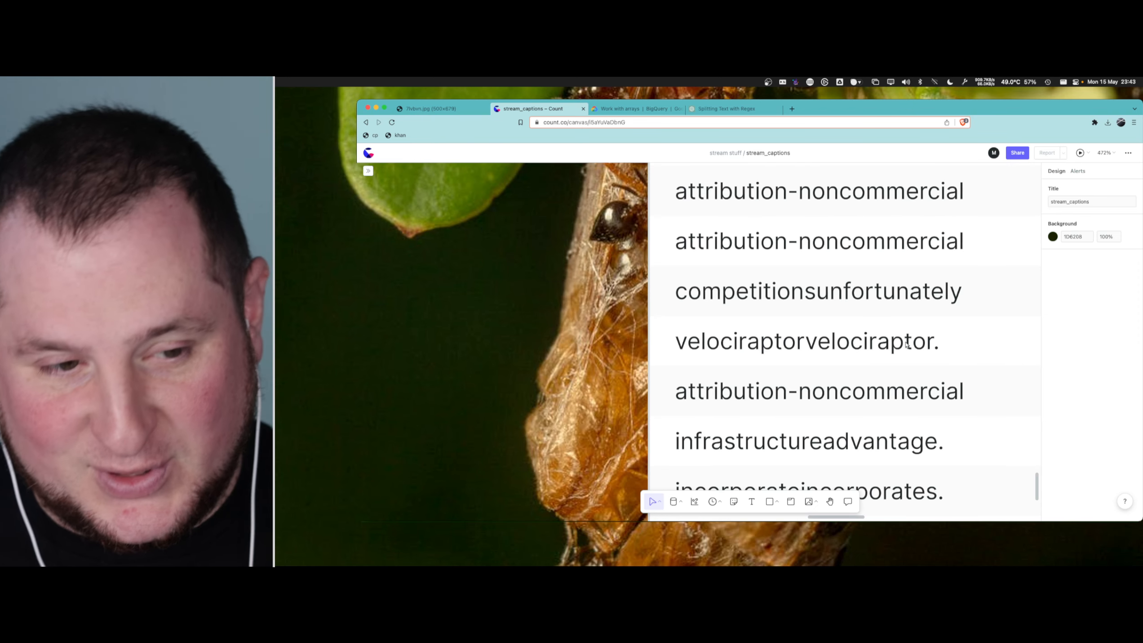